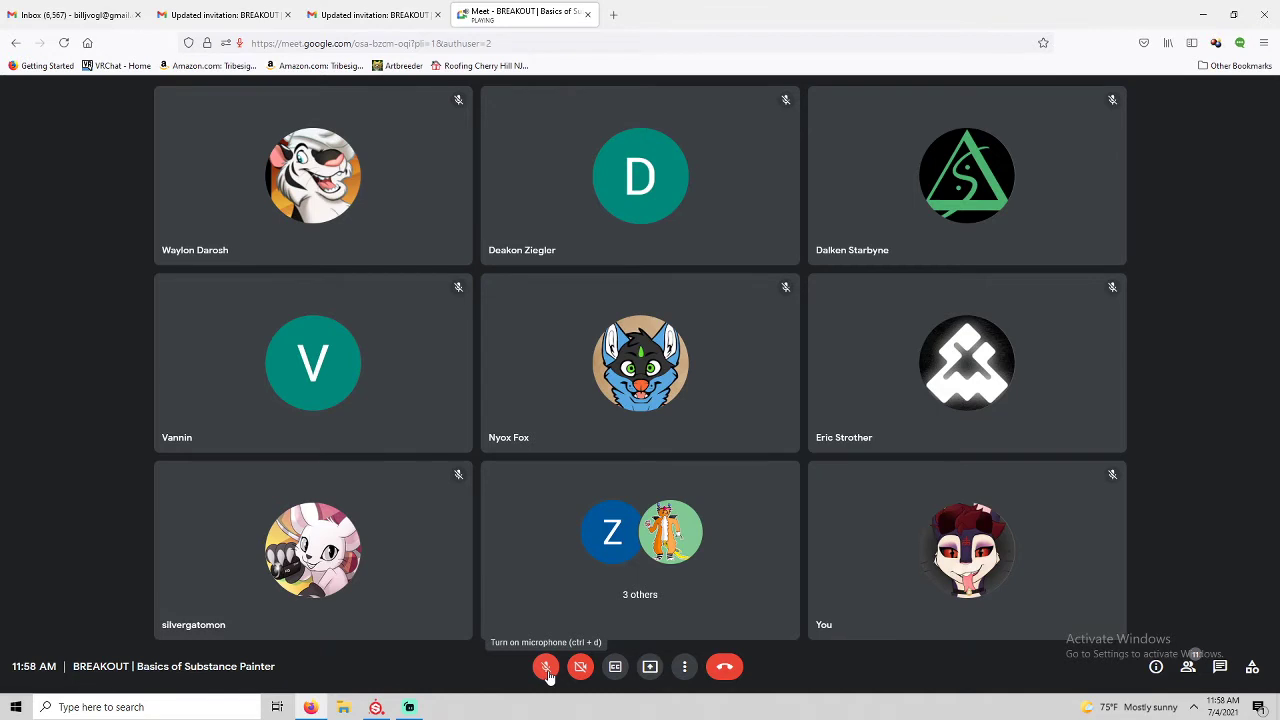
Unmute the microphone and bring up the Present now options in Google Meet.
left_click(547, 672)
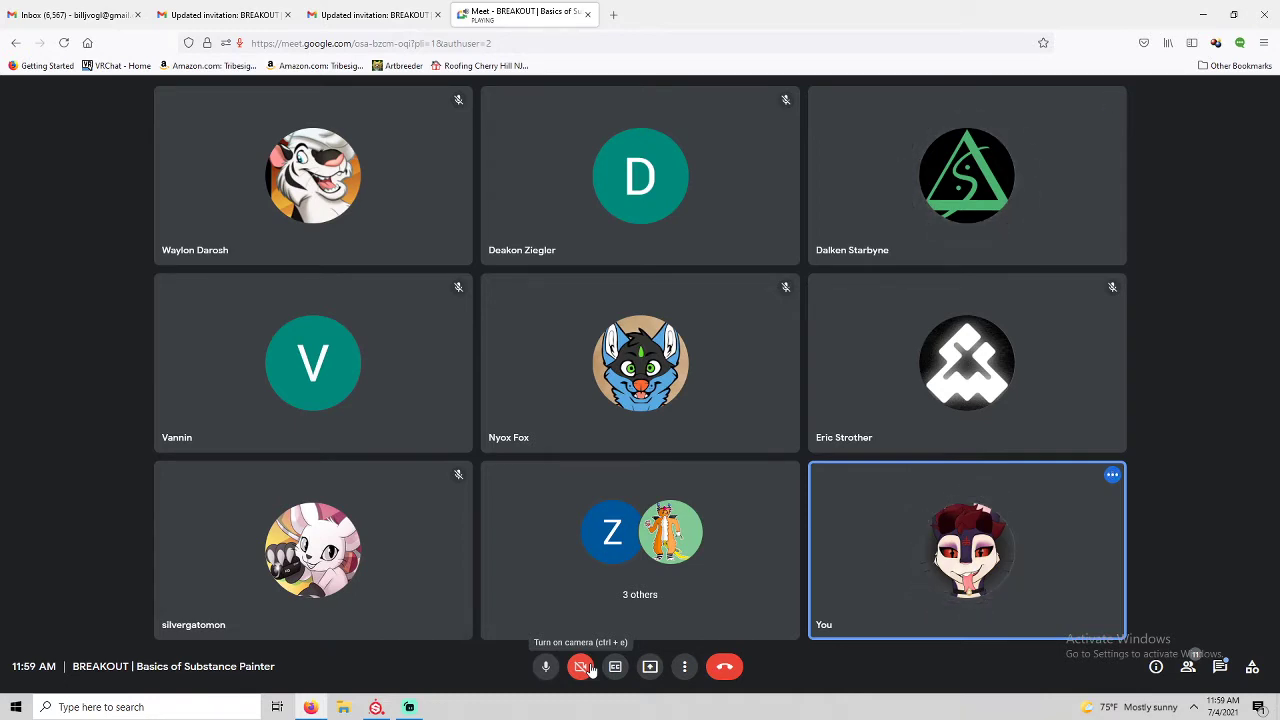
left_click(649, 669)
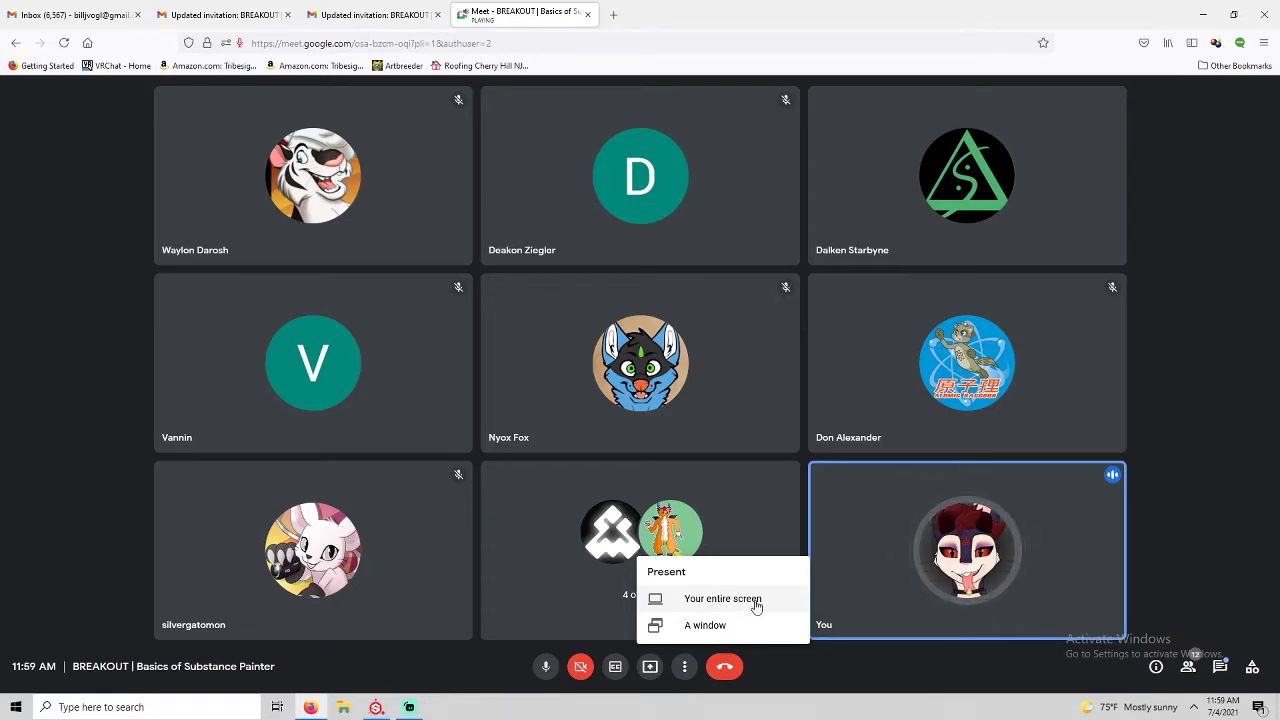
Share the Substance Painter window via 'A window' and allow presenting.
left_click(705, 625)
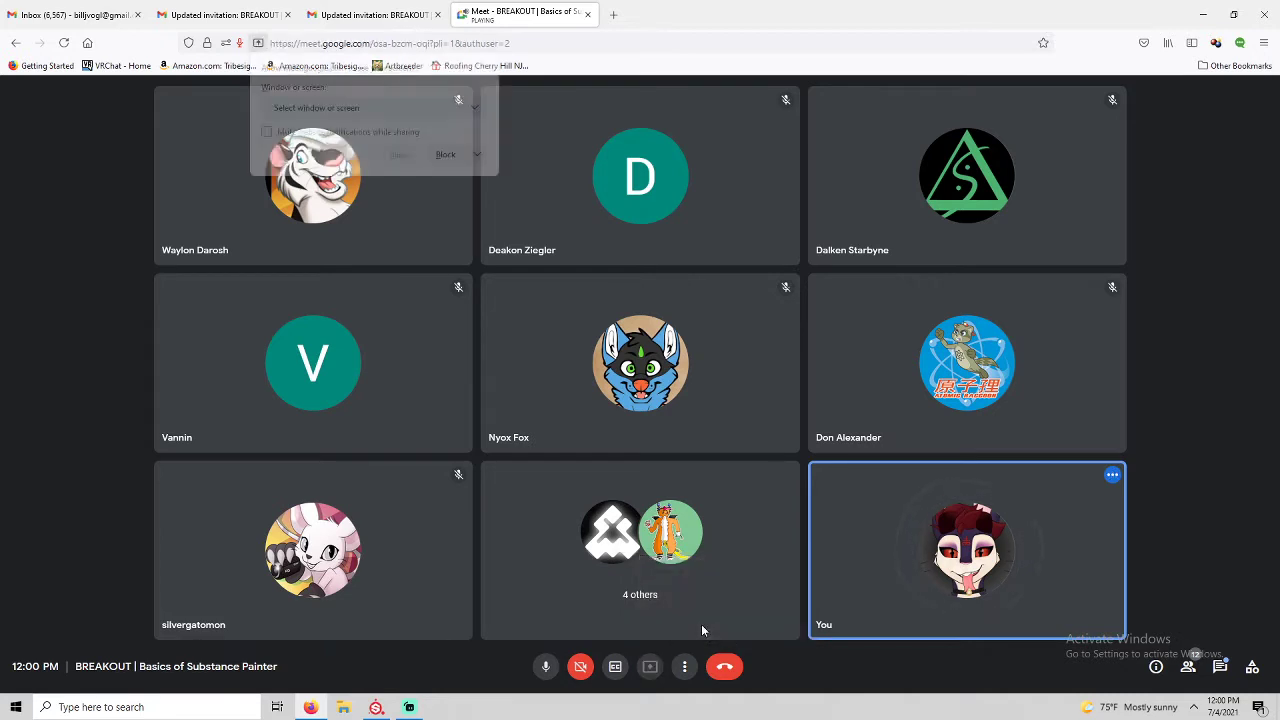
left_click(405, 112)
left_click(406, 190)
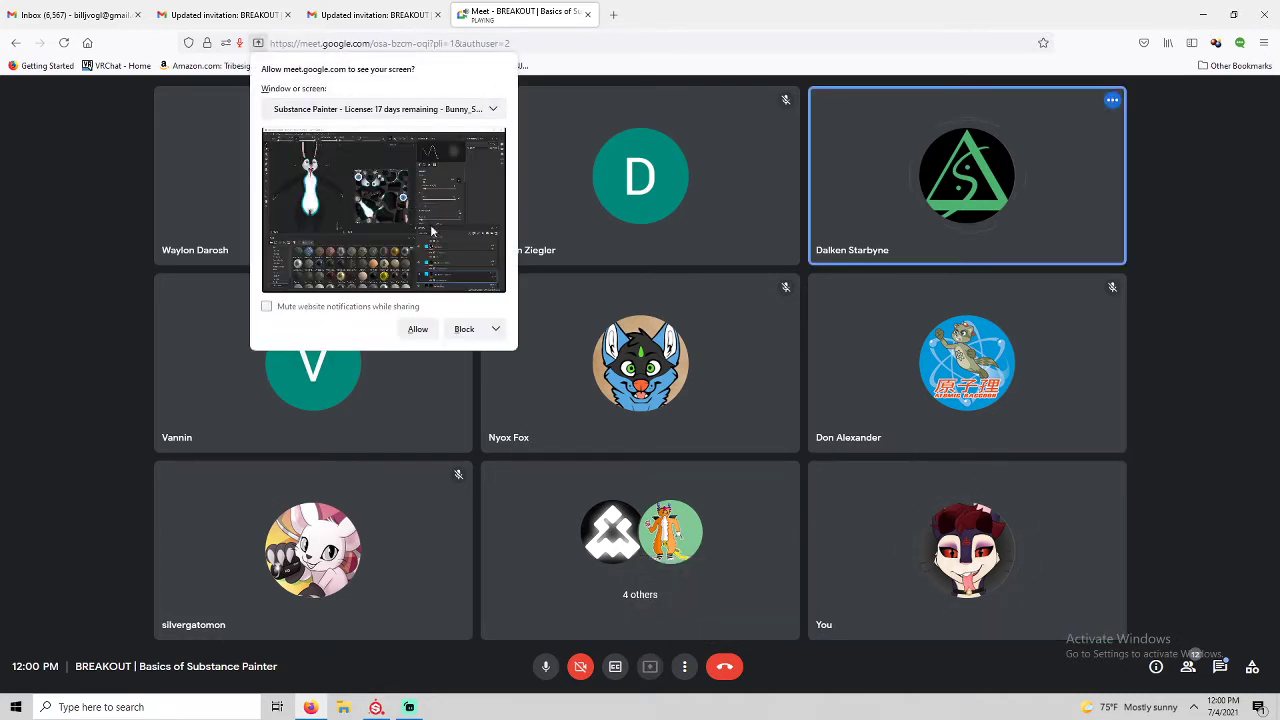
left_click(417, 329)
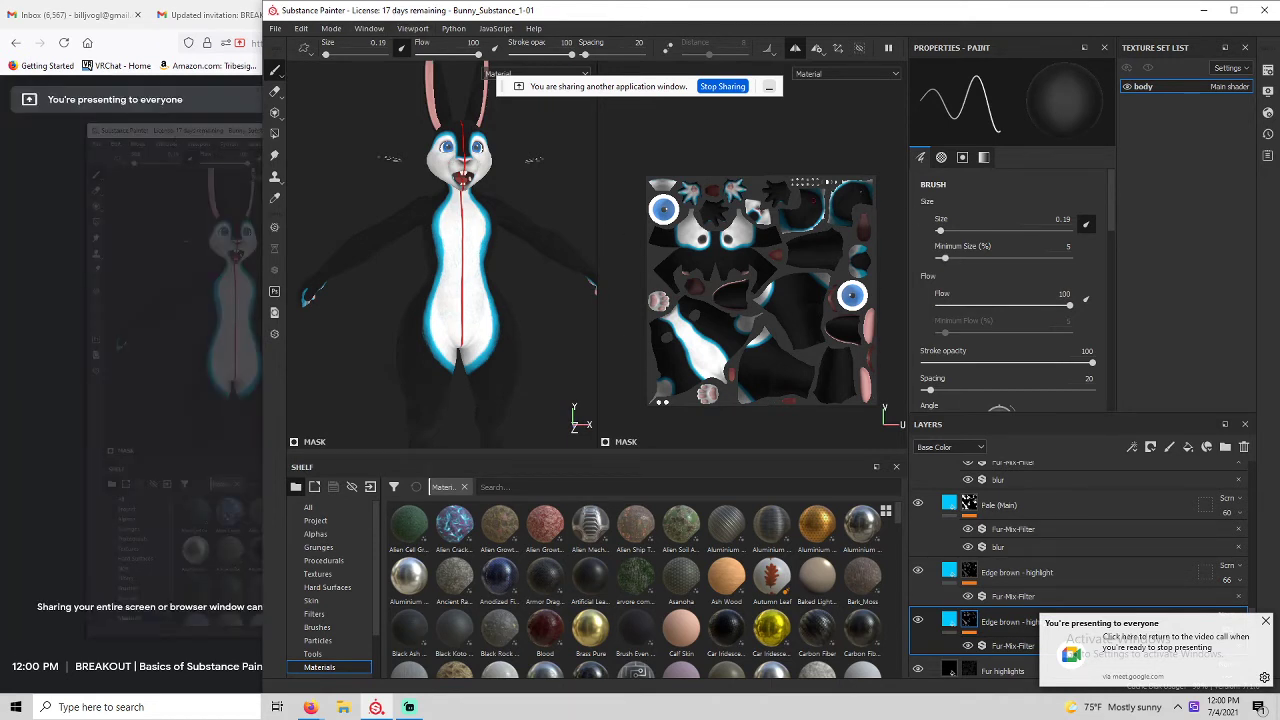
Reposition the Substance Painter window and dismiss the Meet presenting notification.
mouse_move(694, 20)
left_mouse_down()
mouse_move(1243, 20)
mouse_move(497, 6)
mouse_move(723, 3)
mouse_move(707, 2)
left_mouse_up()
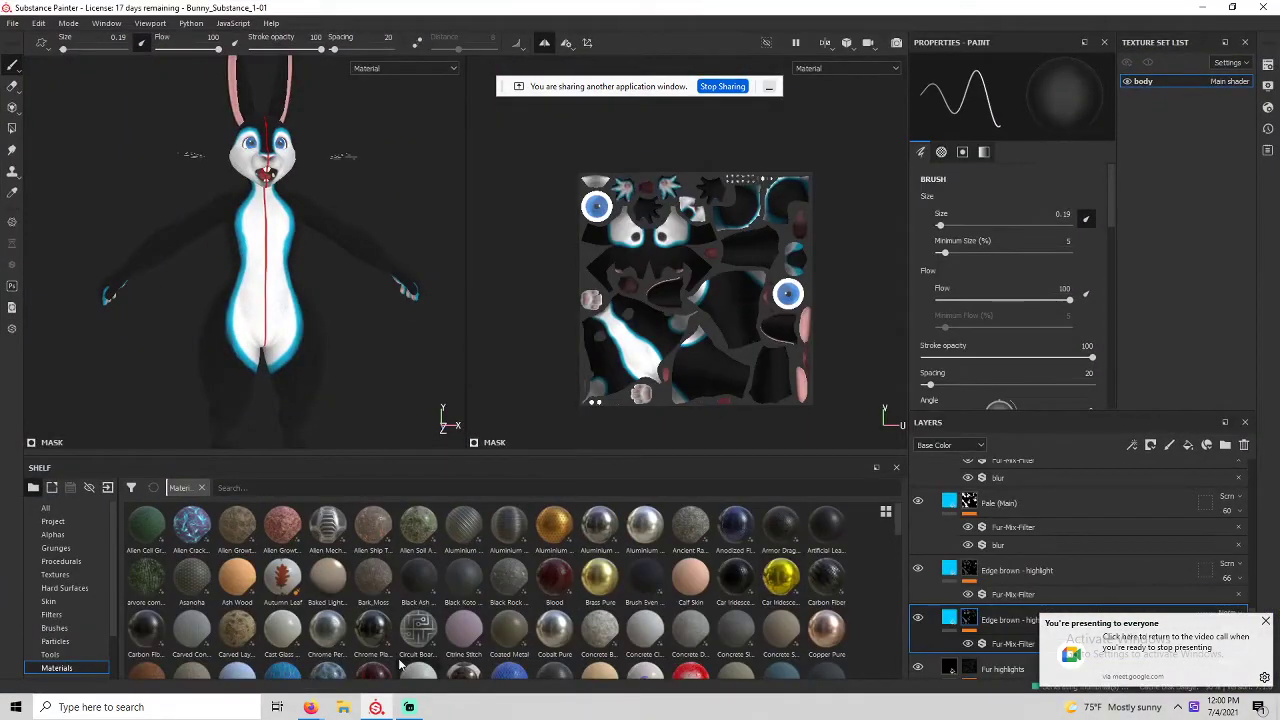
scroll(977, 580, "down", 5)
scroll(977, 580, "up", 9)
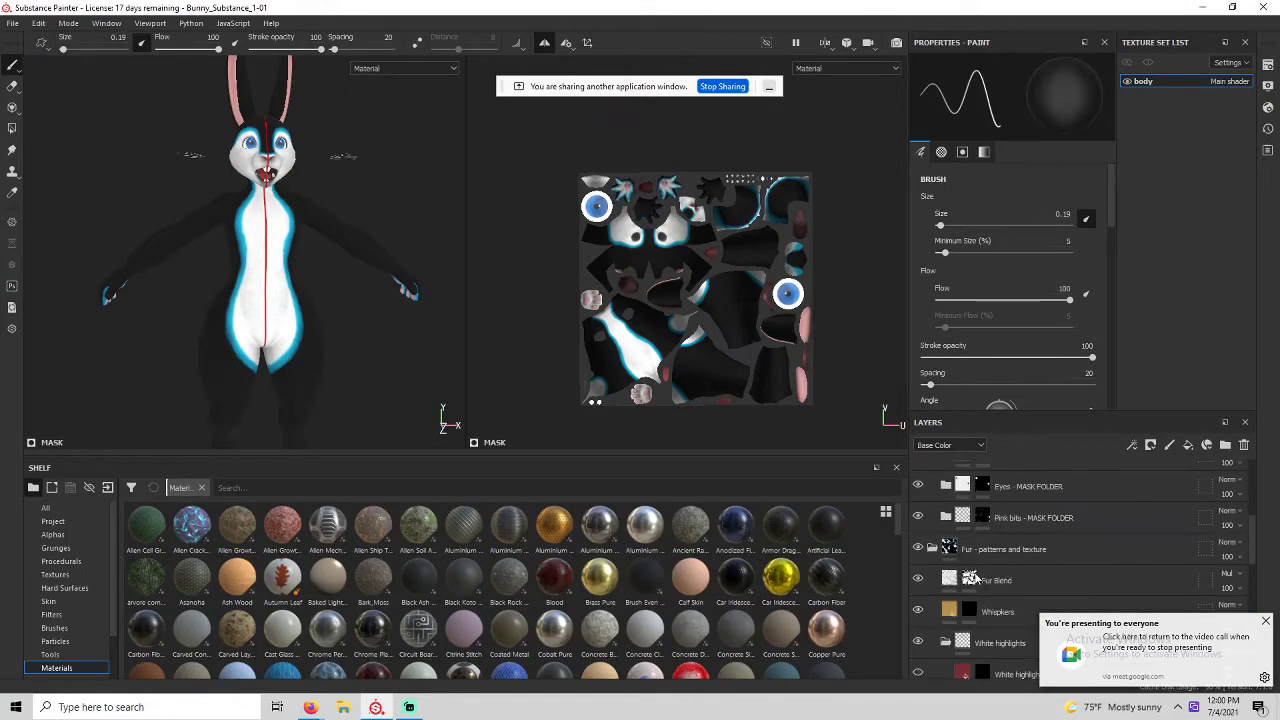
scroll(977, 580, "down", 8)
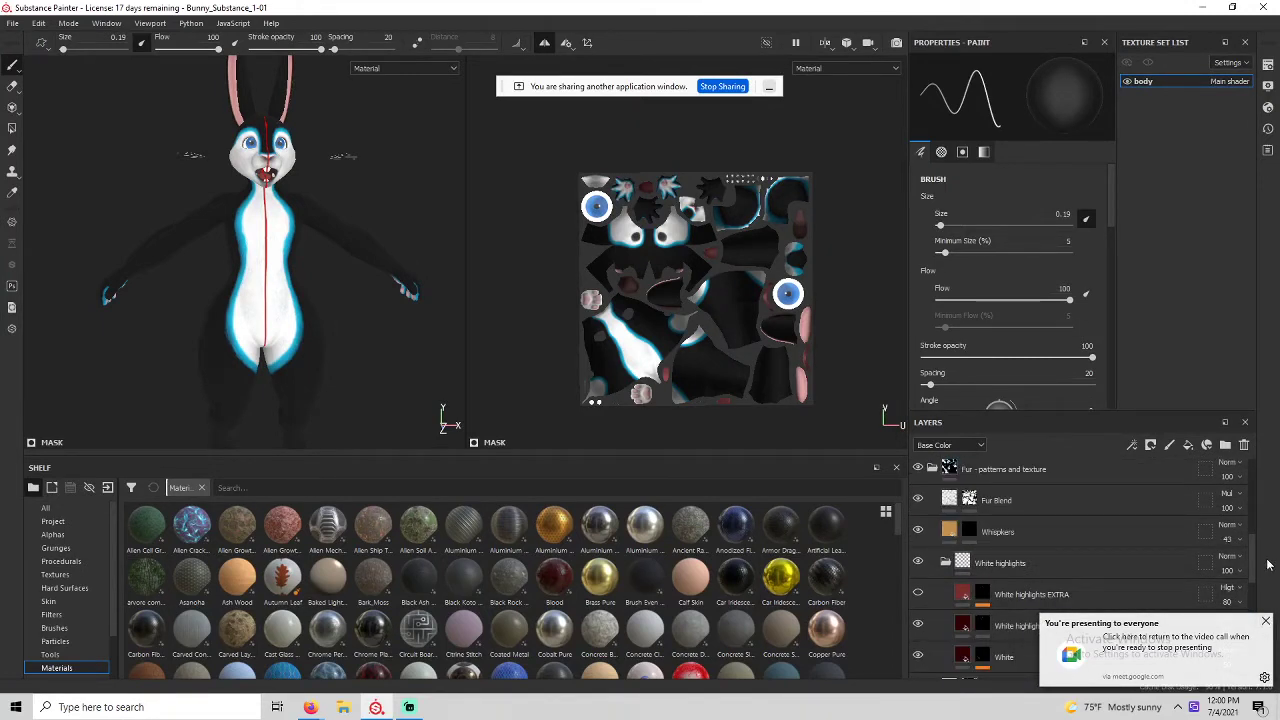
left_click(1266, 624)
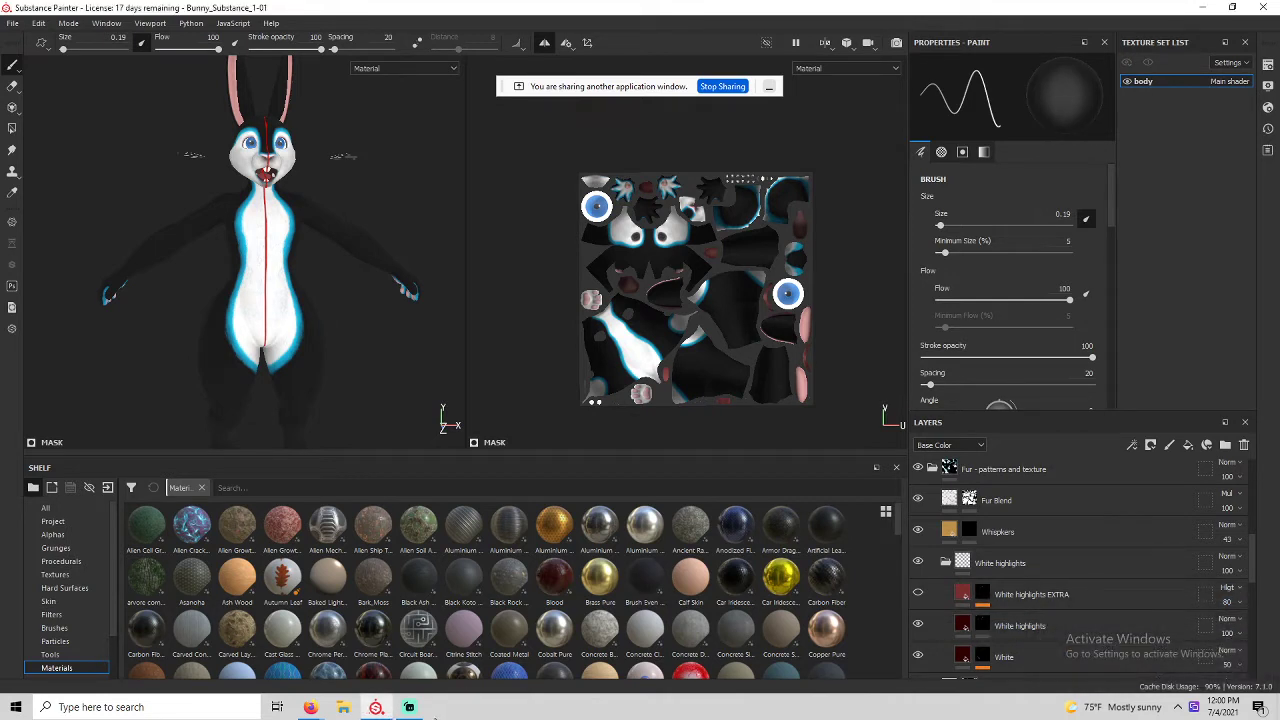
Select the Pale Highlights layers and lower the brush size from 0.19 to 0.1.
scroll(1029, 586, "down", 5)
scroll(1028, 586, "up", 5)
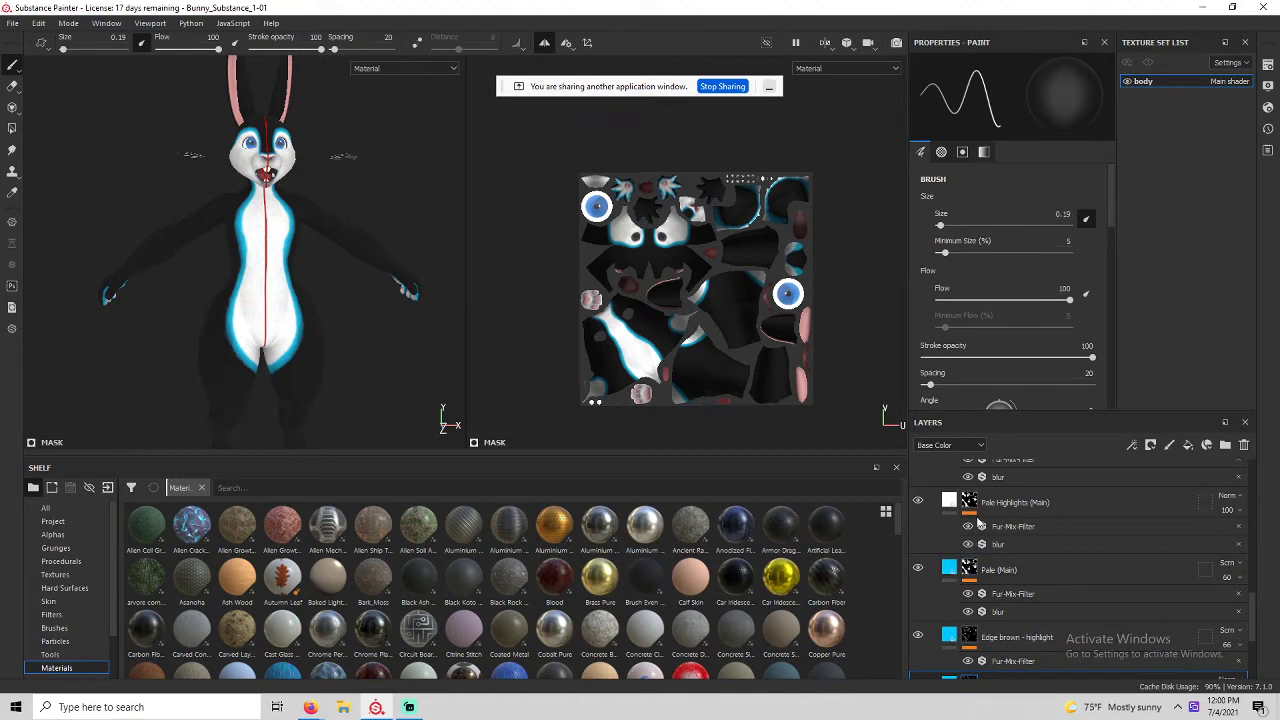
scroll(970, 540, "up", 3)
left_click(968, 556)
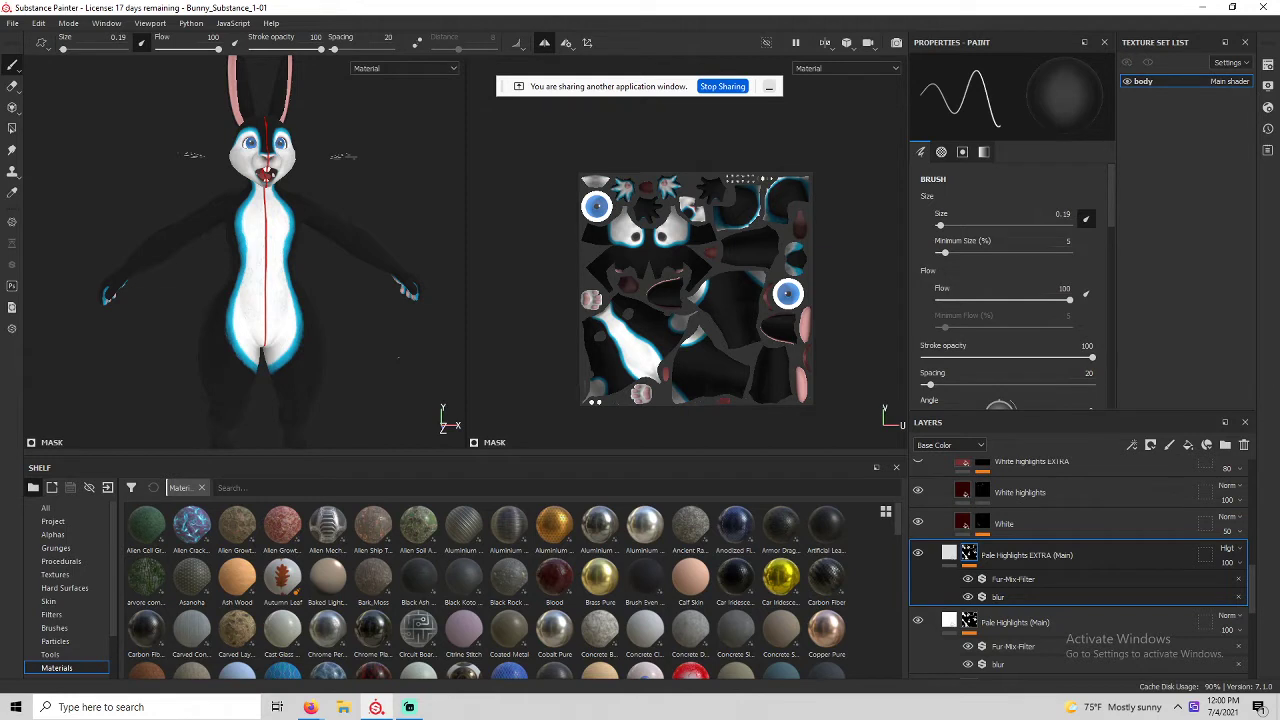
mouse_move(382, 384)
right_mouse_down("ctrl")
mouse_move(490, 384)
mouse_move(392, 380)
right_mouse_up("ctrl")
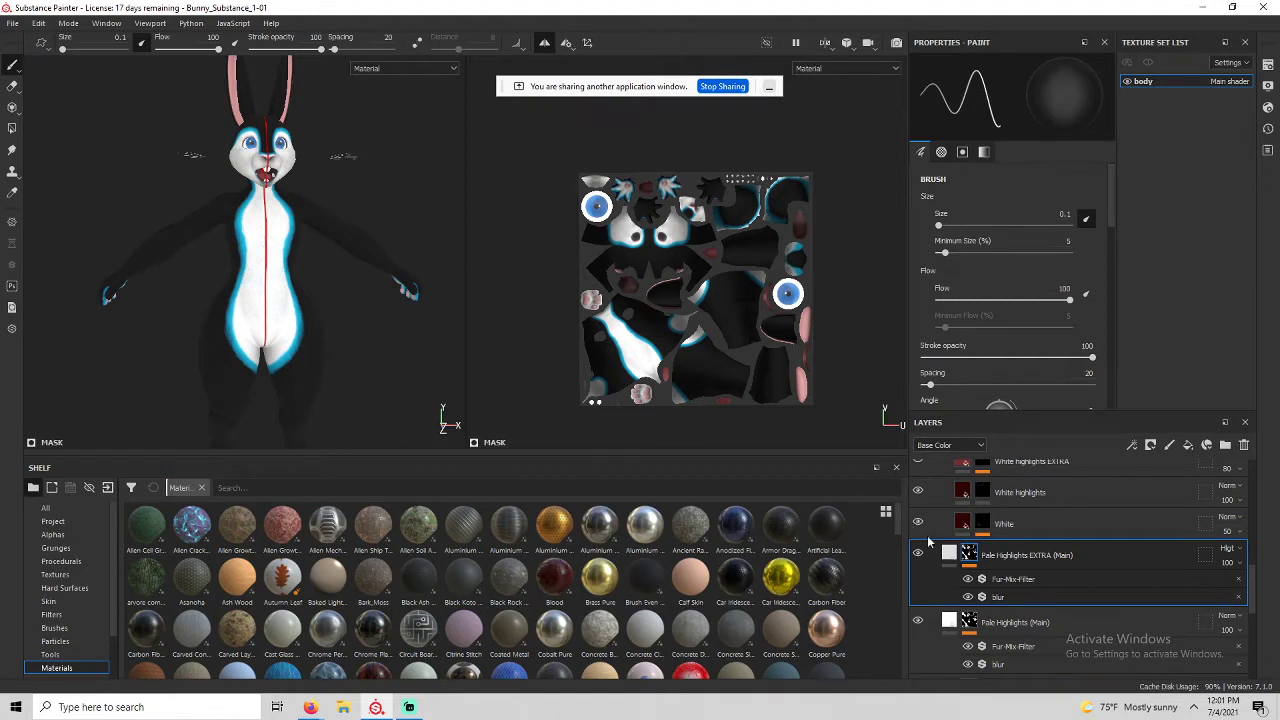
left_click(968, 619)
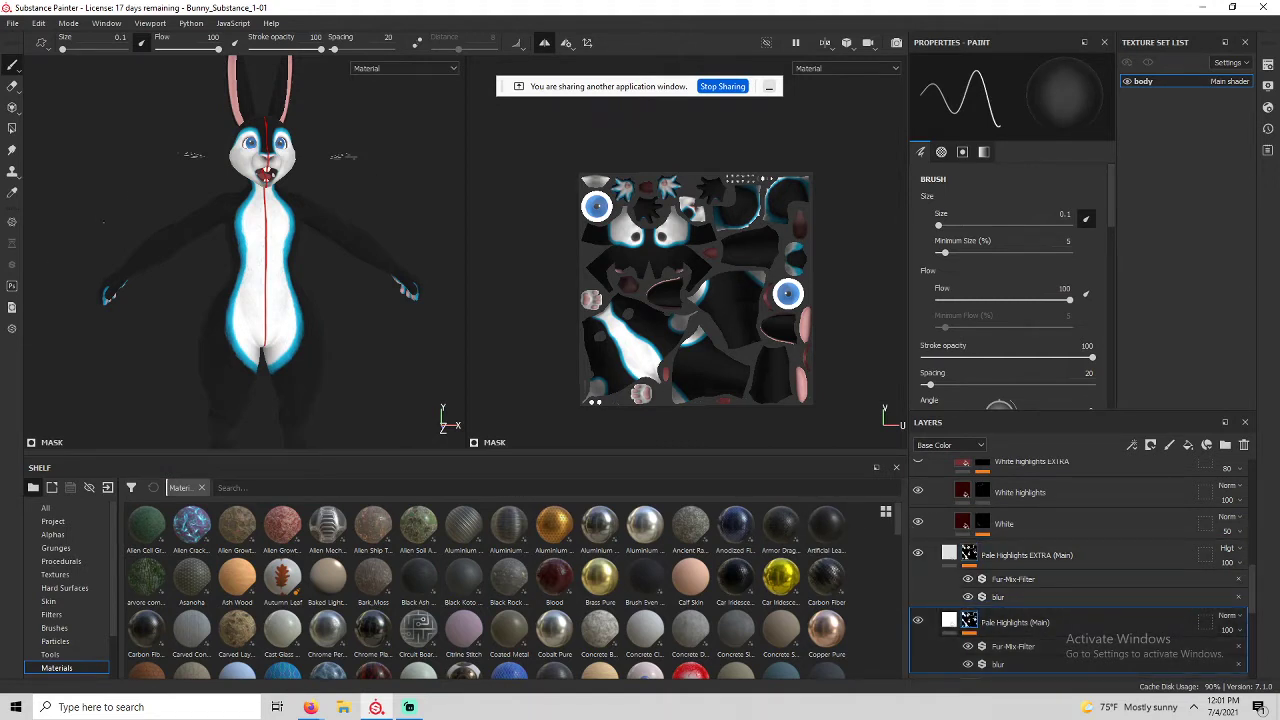
scroll(1060, 609, "up", 3)
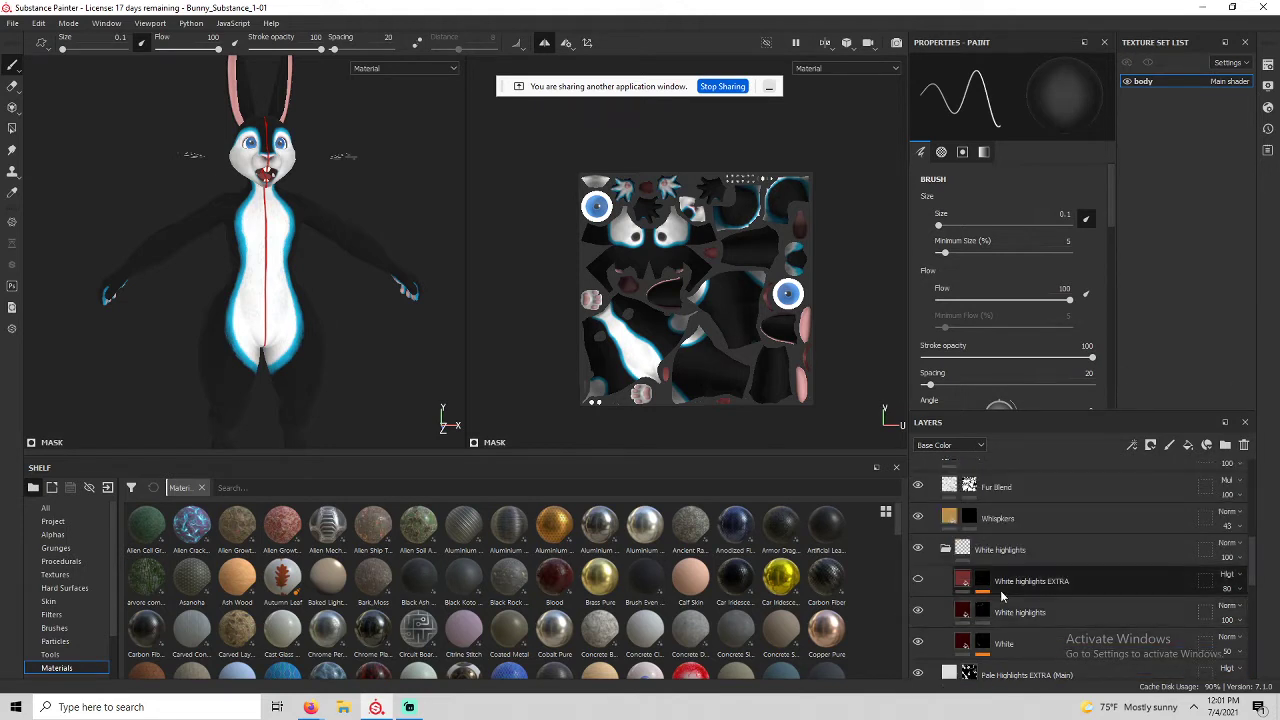
scroll(992, 530, "up", 5)
scroll(991, 537, "down", 5)
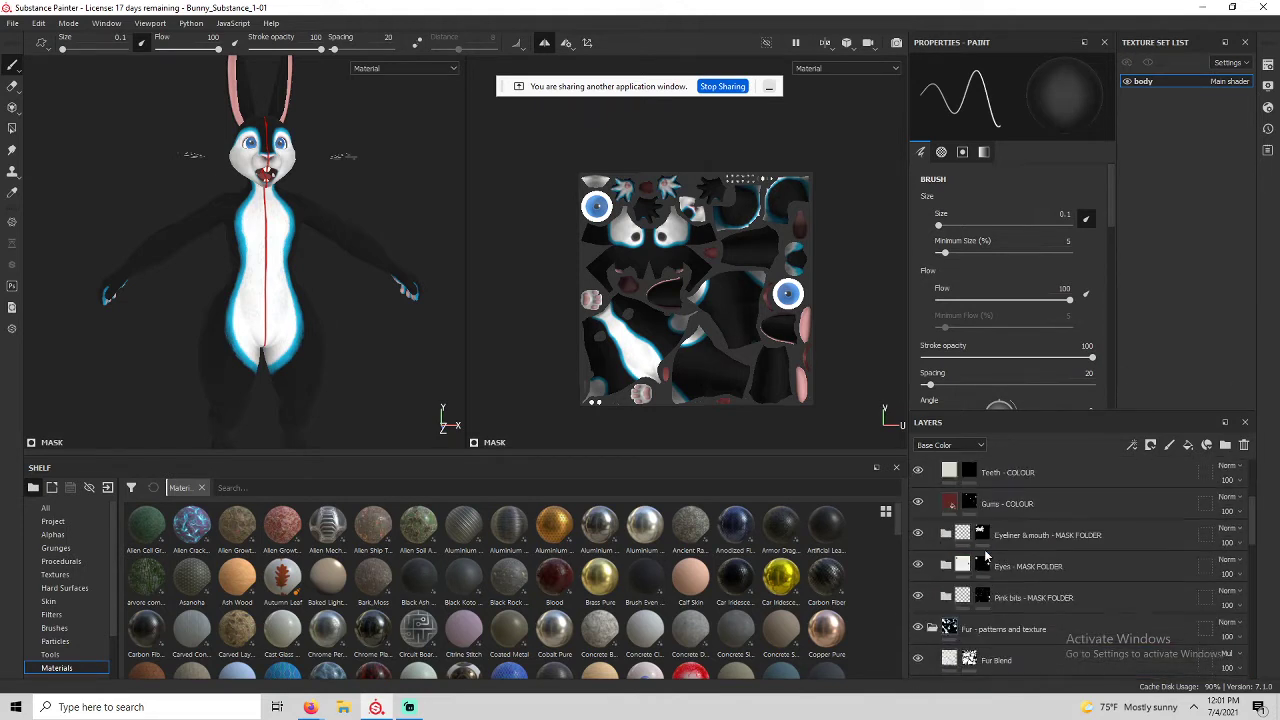
scroll(987, 558, "down", 8)
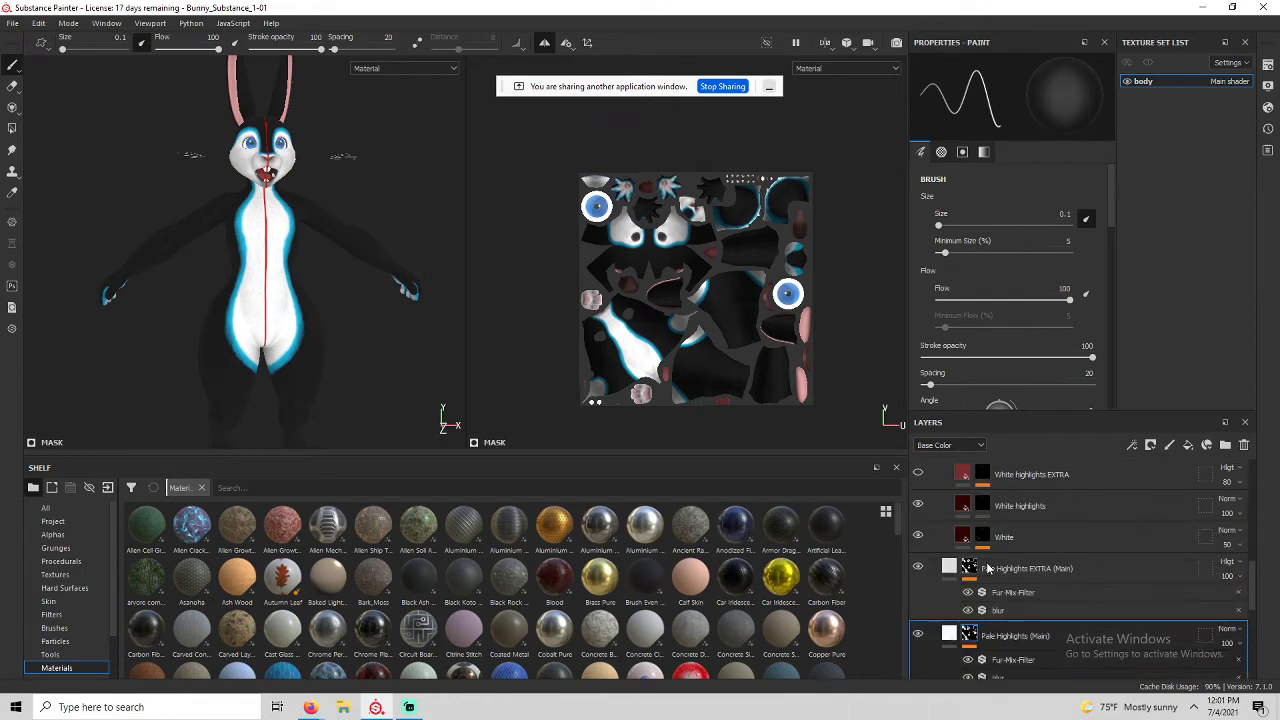
left_click(990, 583)
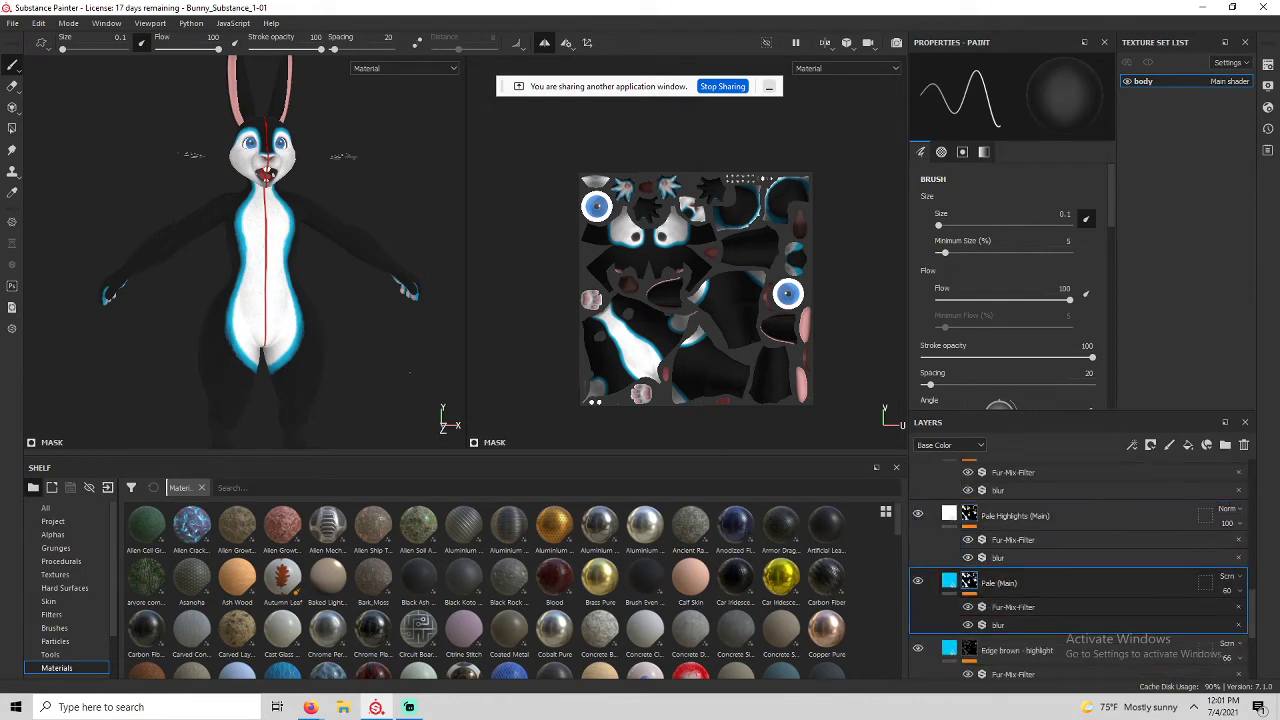
scroll(958, 604, "down", 1)
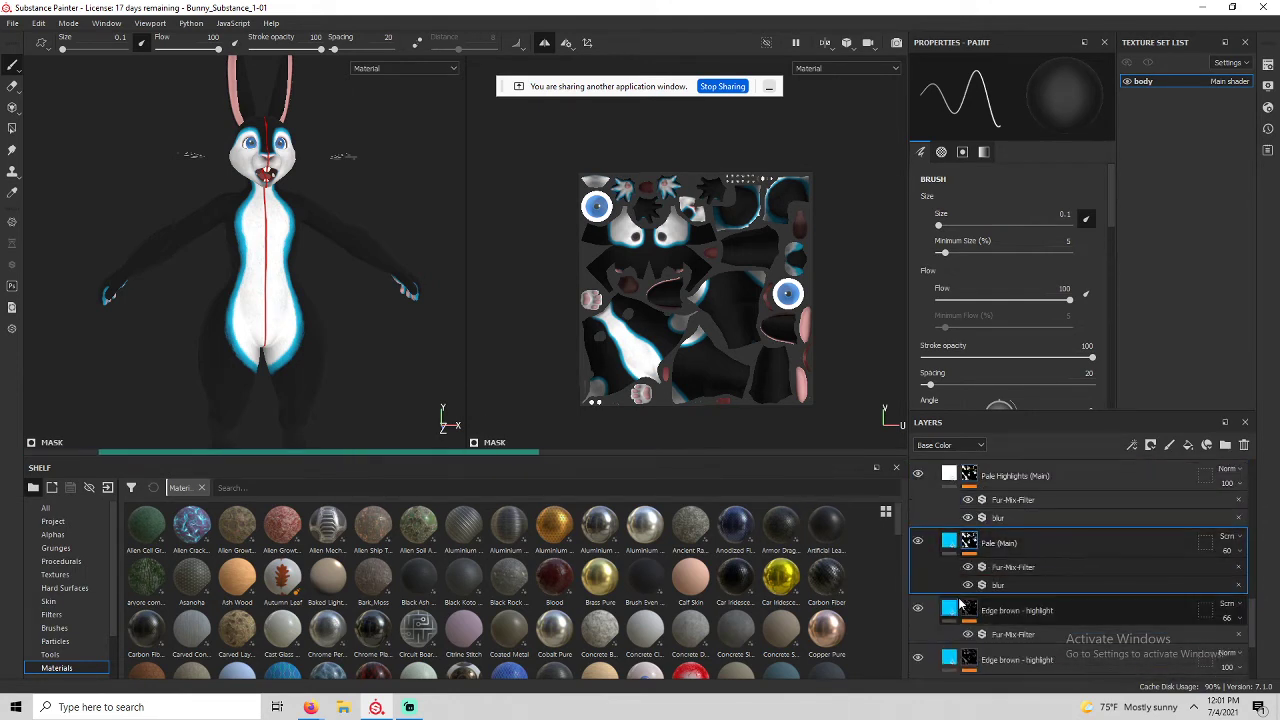
left_click(958, 605)
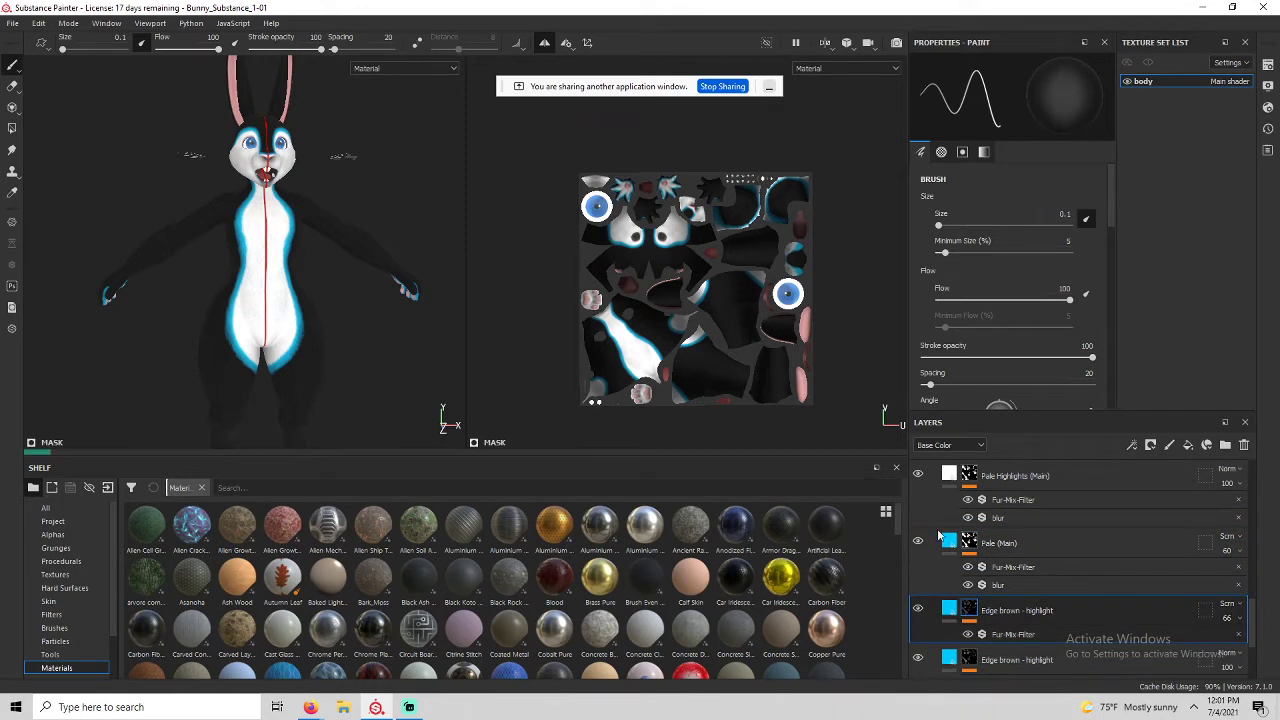
scroll(972, 572, "down", 2)
mouse_move(971, 577)
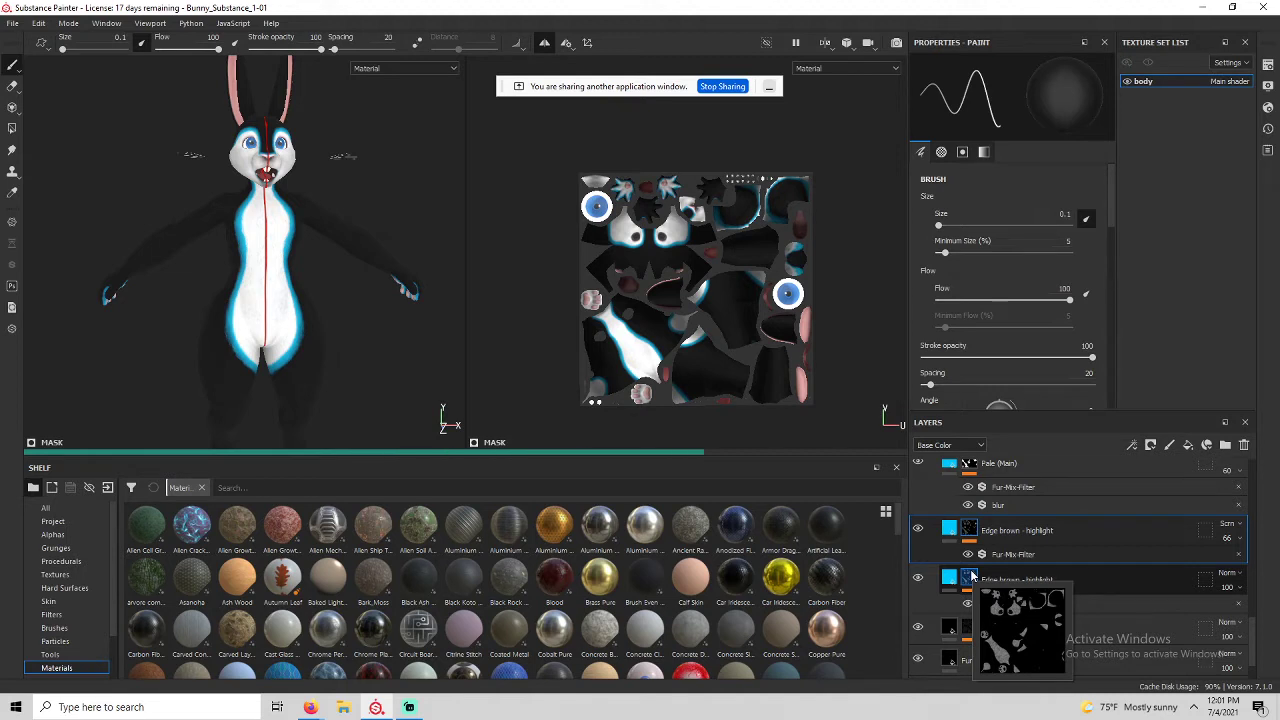
left_click(971, 577)
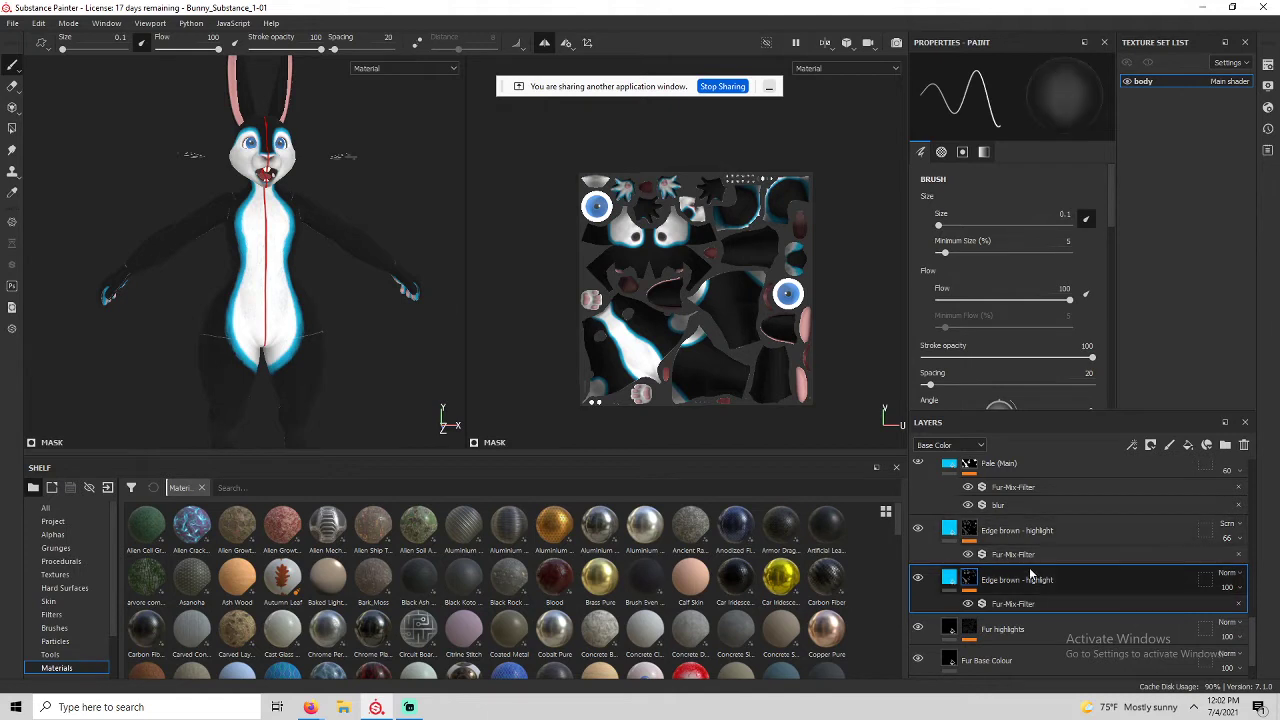
scroll(1030, 573, "up", 5)
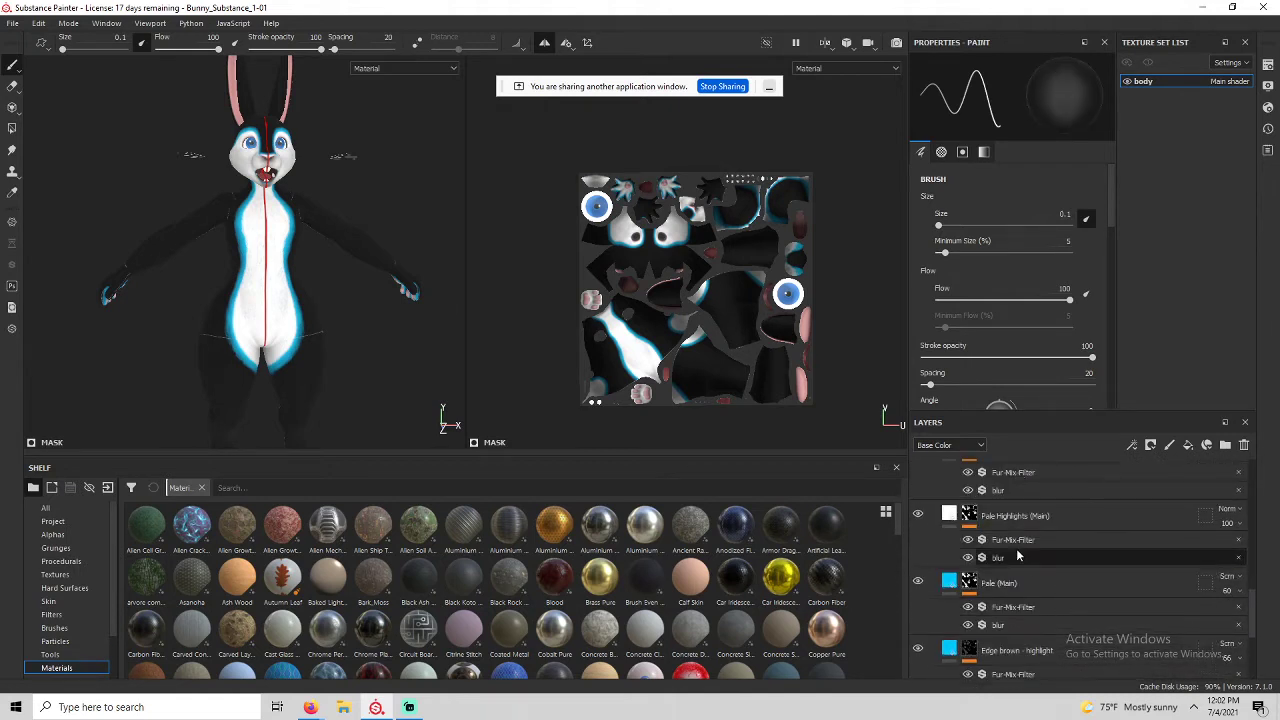
scroll(1016, 548, "up", 1)
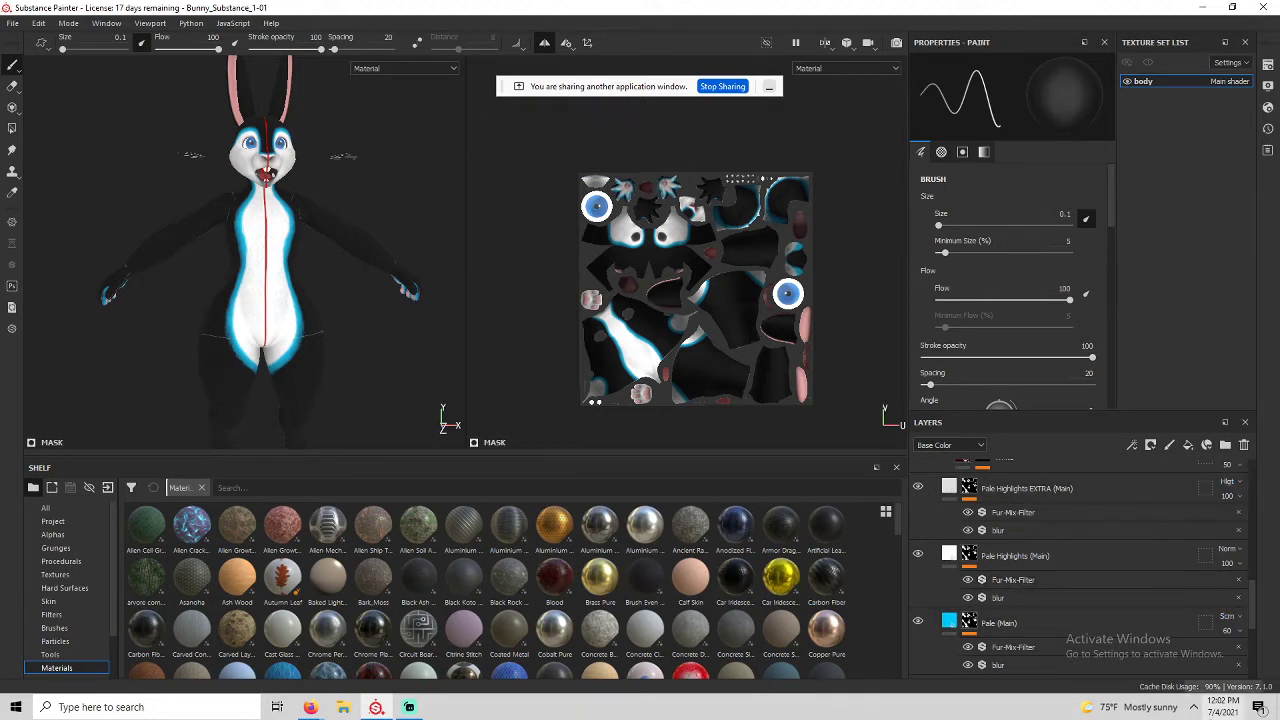
mouse_move(312, 708)
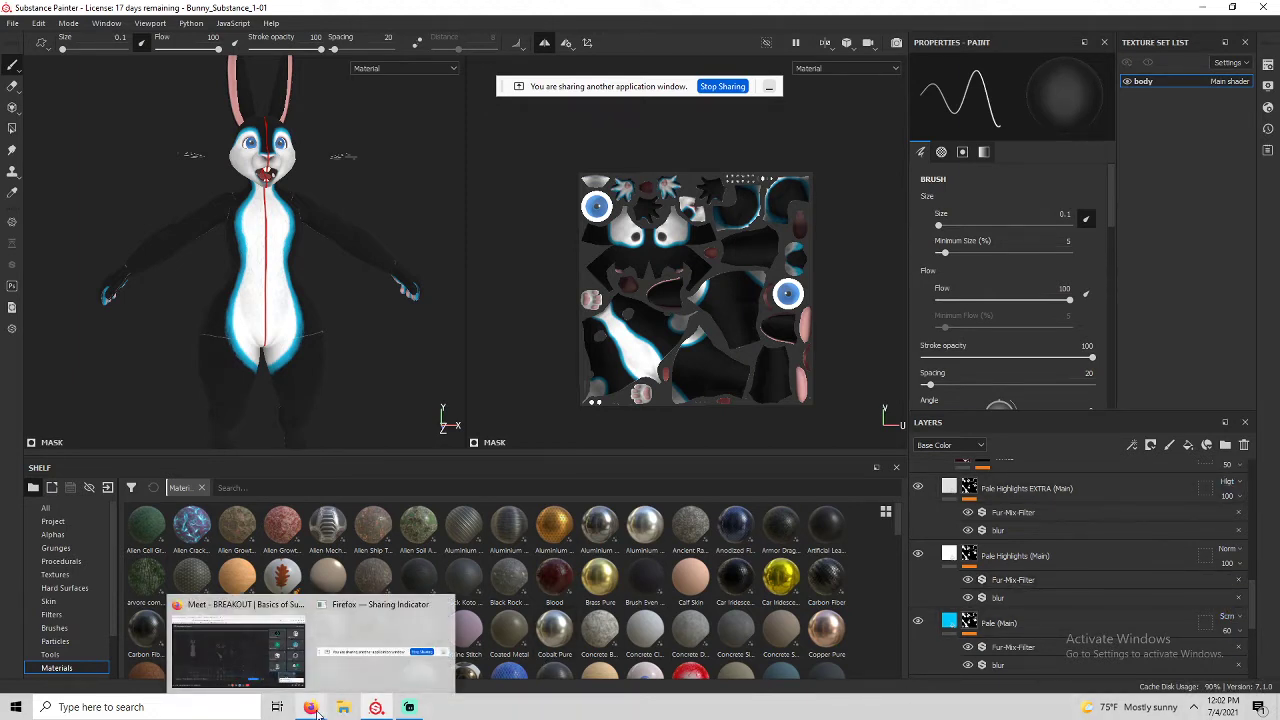
left_click(250, 668)
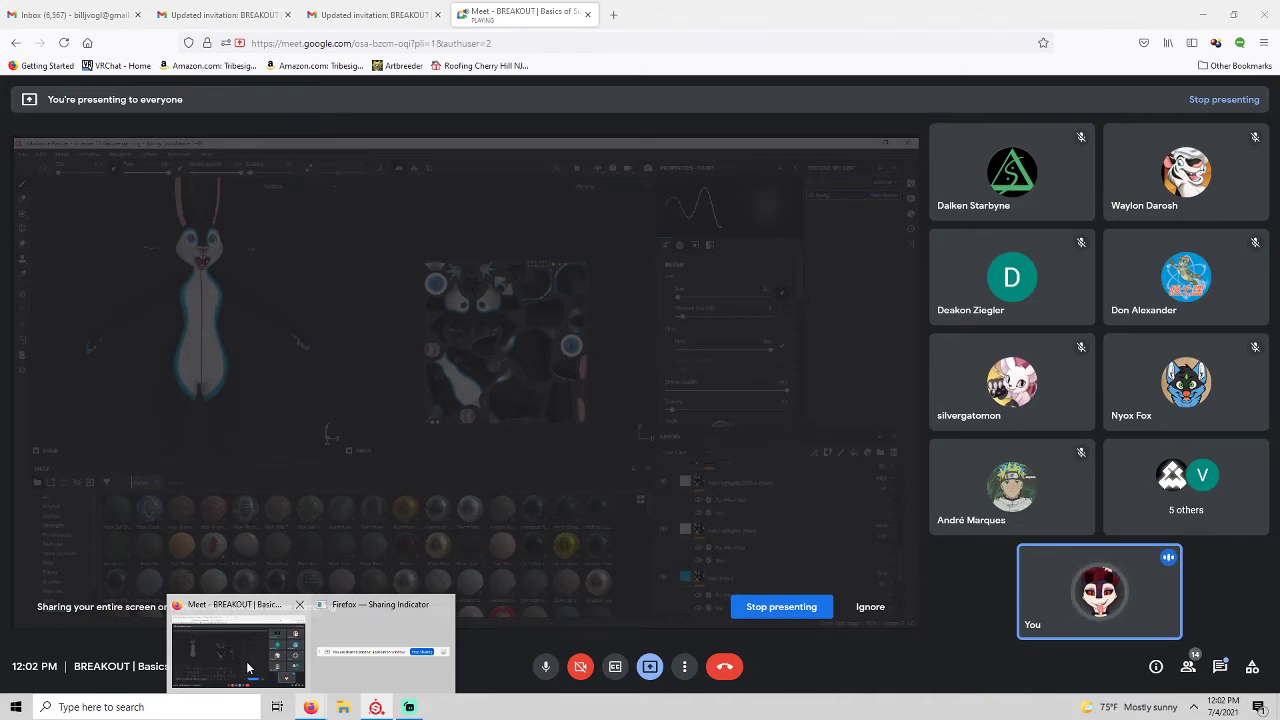
left_click(376, 707)
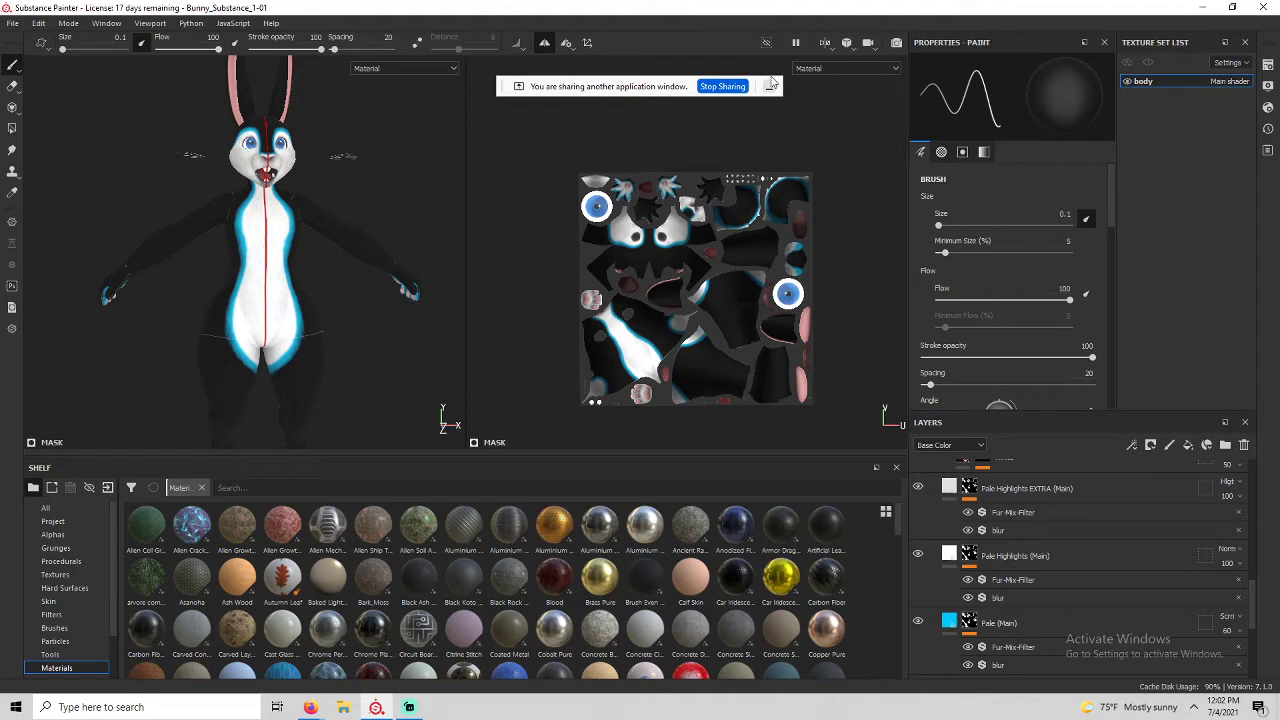
left_click_drag(300, 260, 245, 255, "alt")
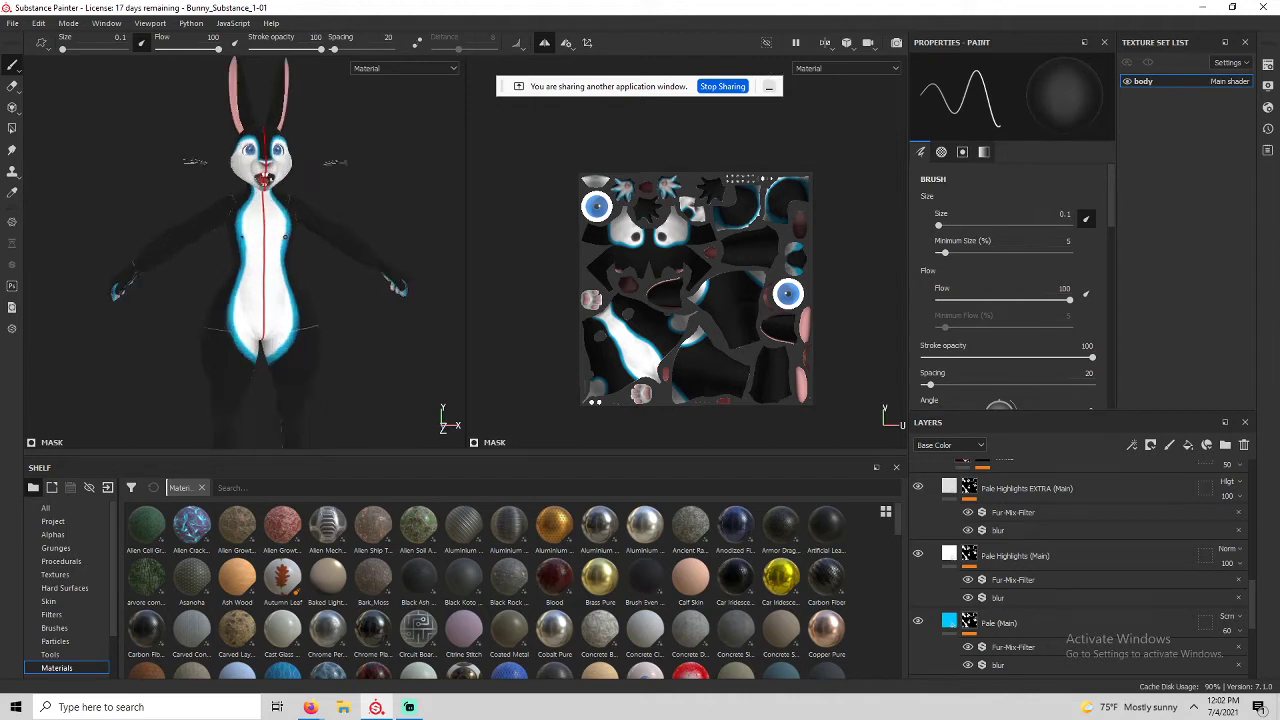
middle_click_drag(231, 254, 298, 165, "alt")
scroll(300, 195, "up", 1)
scroll(360, 195, "up", 3)
left_click_drag(377, 209, 411, 200, "alt")
scroll(411, 200, "up", 2)
middle_click_drag(408, 180, 318, 324, "alt")
scroll(232, 337, "down", 3)
middle_click_drag(235, 262, 238, 312, "alt")
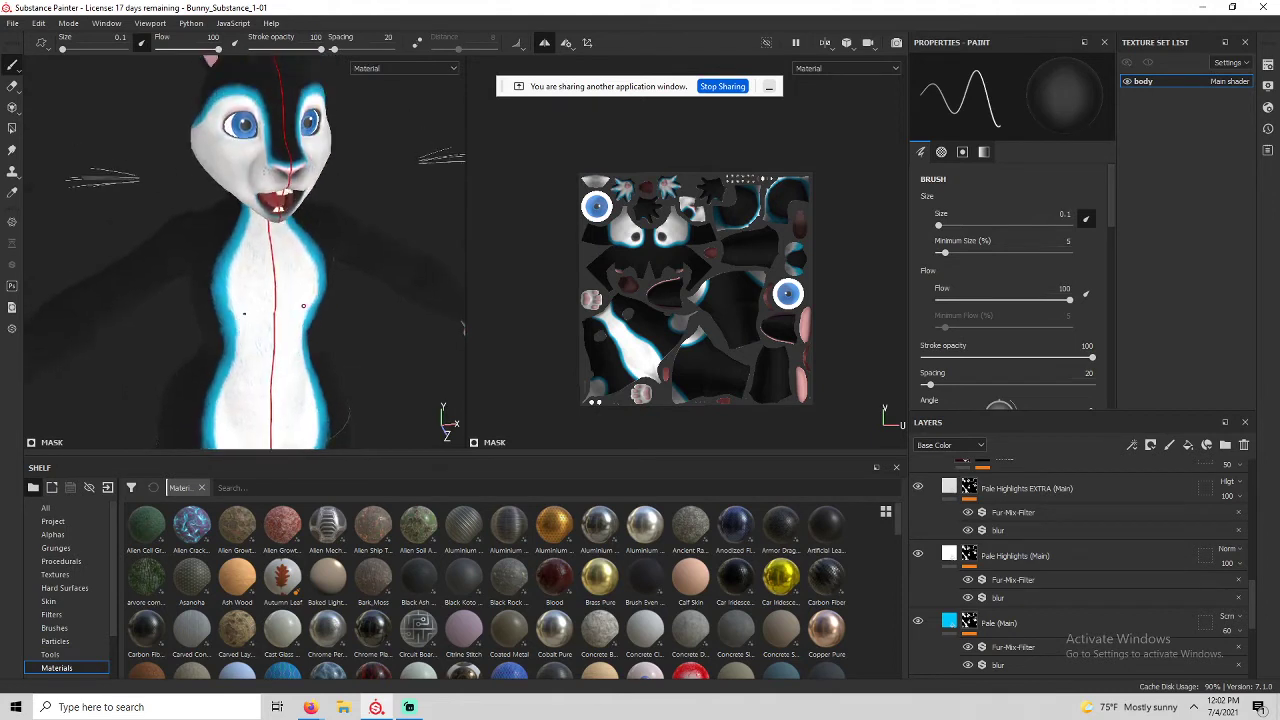
left_click_drag(232, 306, 242, 300, "alt")
middle_click_drag(242, 300, 244, 245, "alt")
scroll(248, 265, "up", 1)
scroll(248, 263, "down", 3)
mouse_move(244, 245)
left_mouse_down("alt")
mouse_move(200, 220)
mouse_move(411, 228)
mouse_move(260, 235)
left_mouse_up("alt")
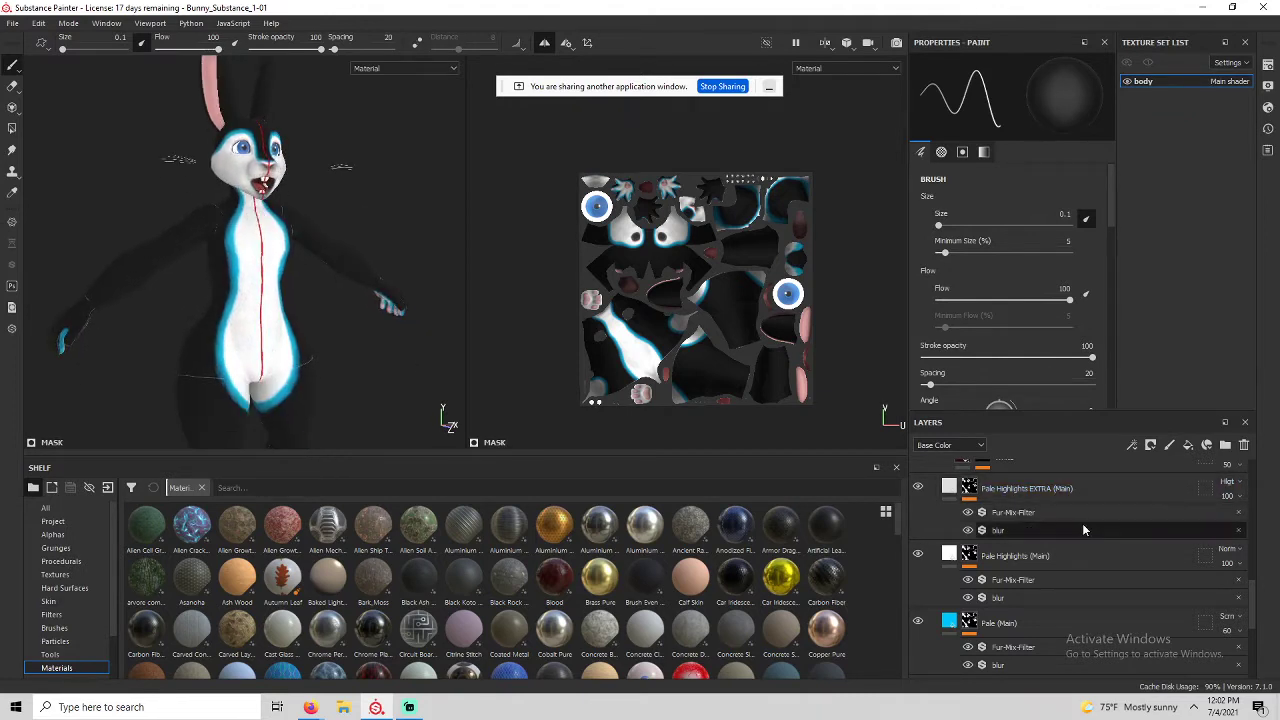
scroll(1082, 523, "up", 8)
scroll(1042, 572, "down", 8)
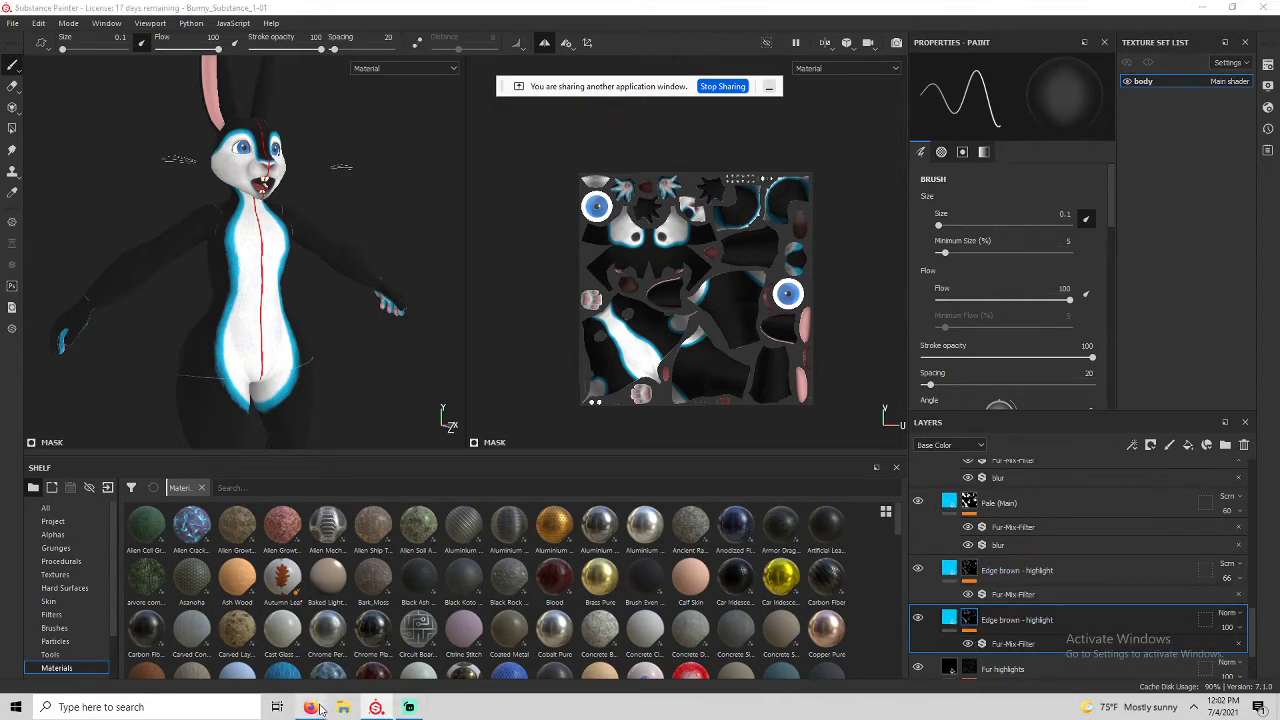
Return from the Meet window to the Substance Painter project via the taskbar.
mouse_move(311, 707)
left_click(268, 650)
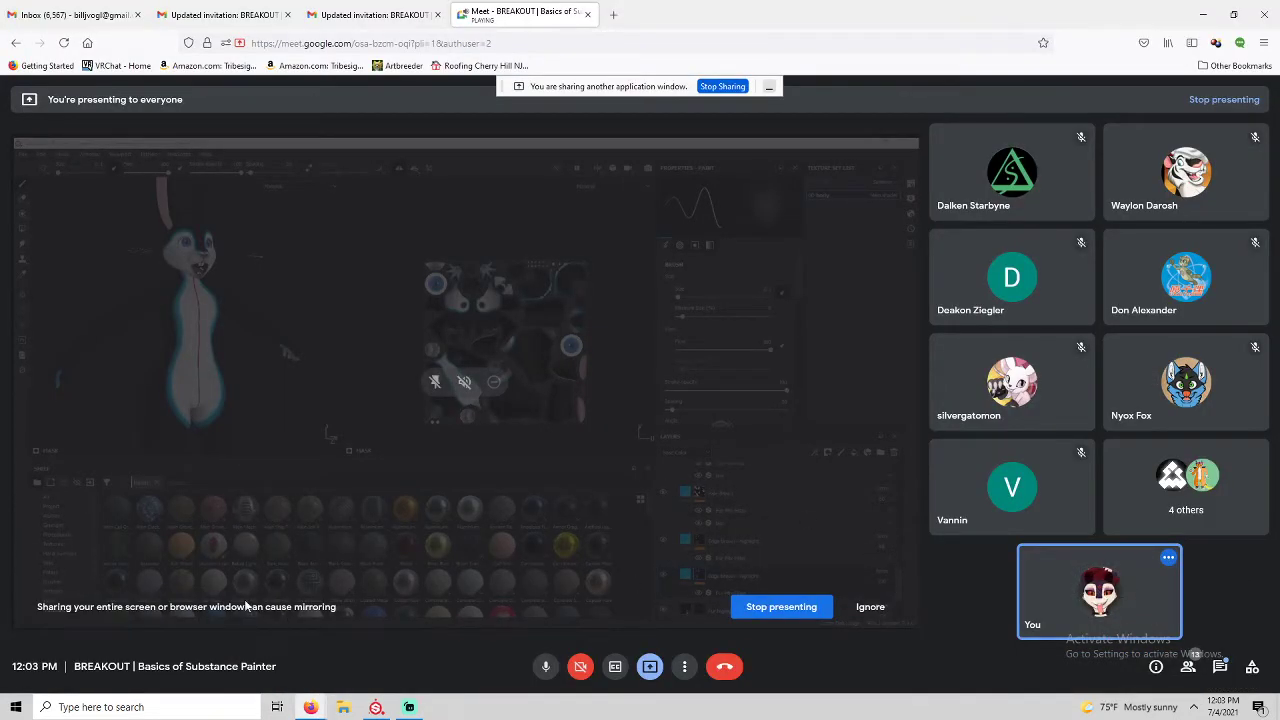
mouse_move(435, 387)
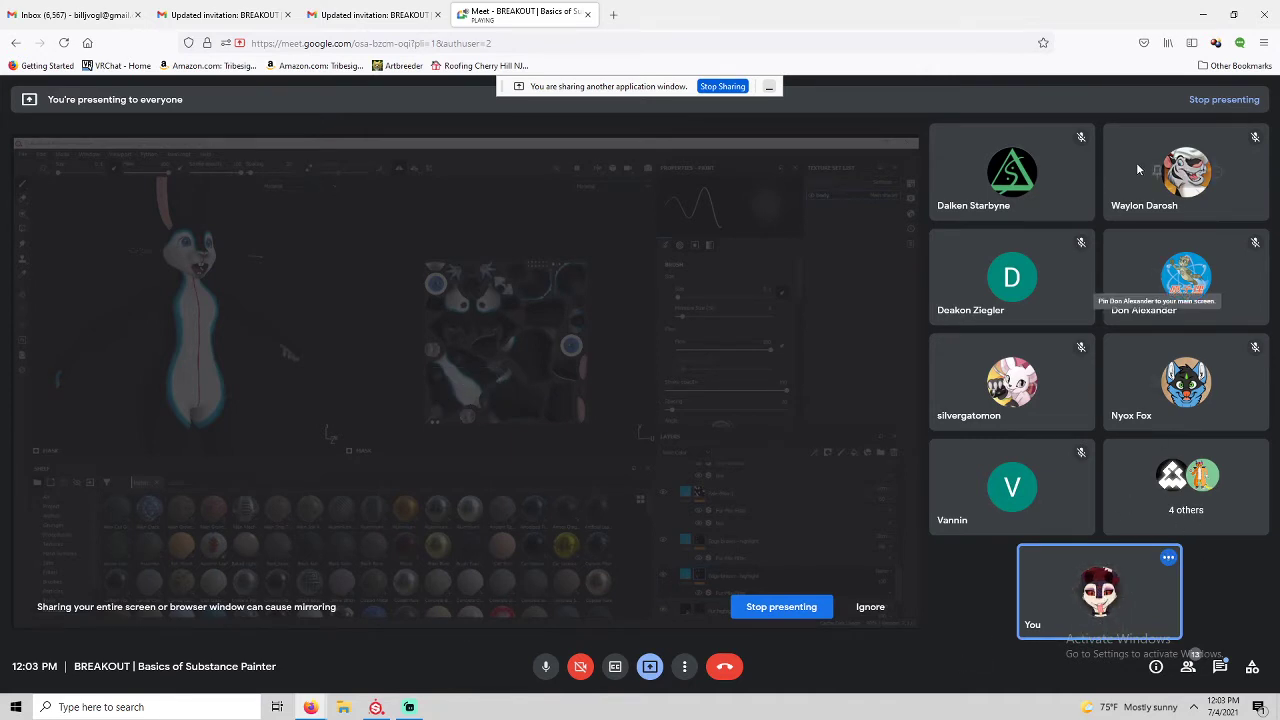
mouse_move(1215, 180)
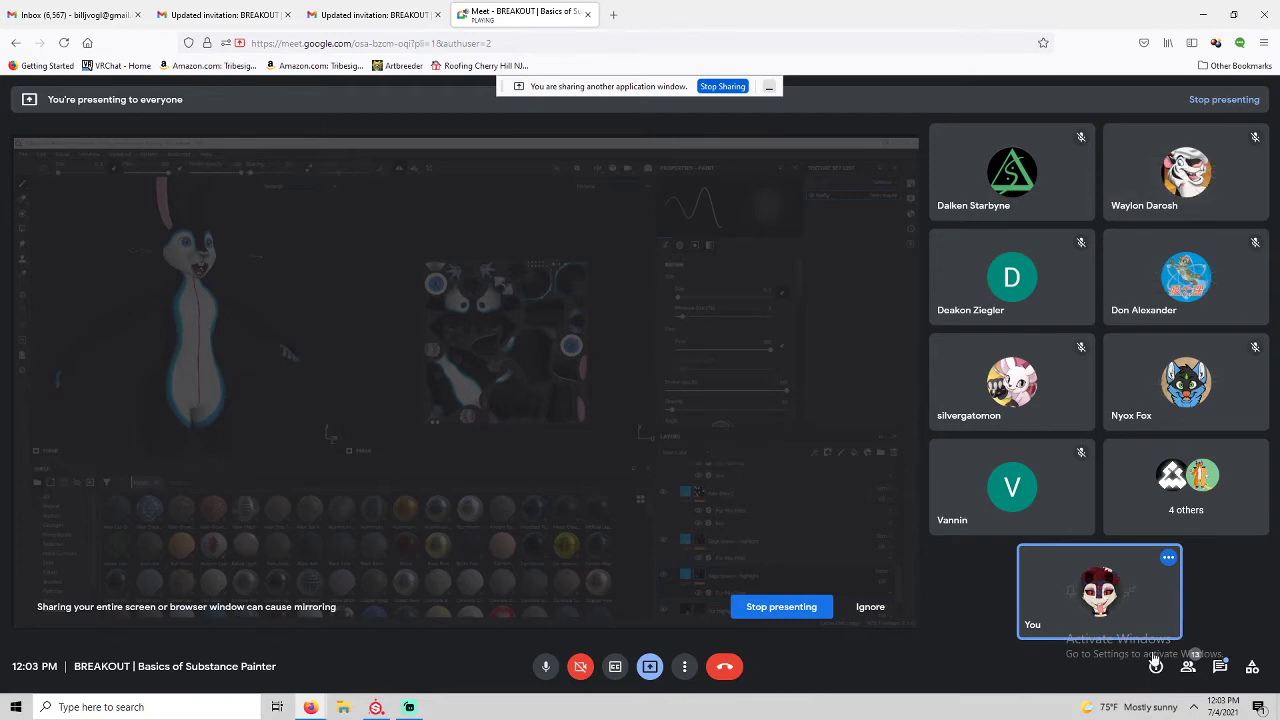
left_click(376, 707)
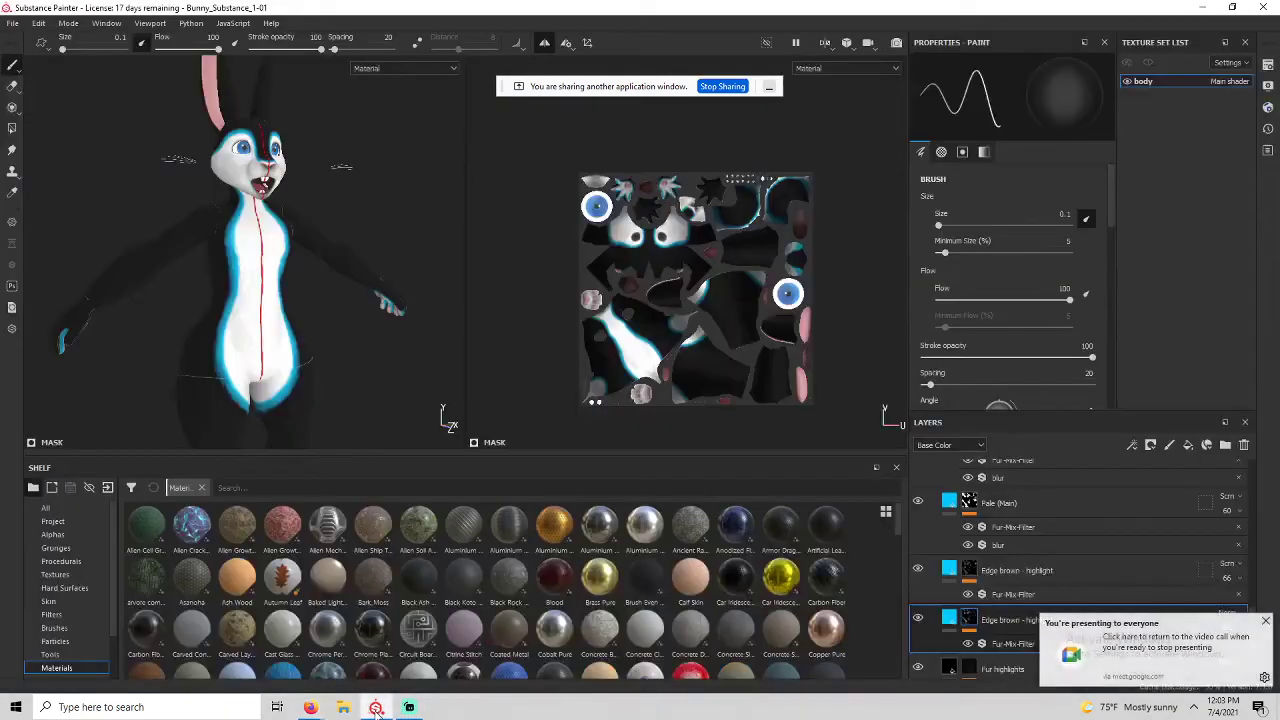
Enlarge the layer stack and show Fur Base Colour's black base colour and metallic 0.
left_click(952, 622)
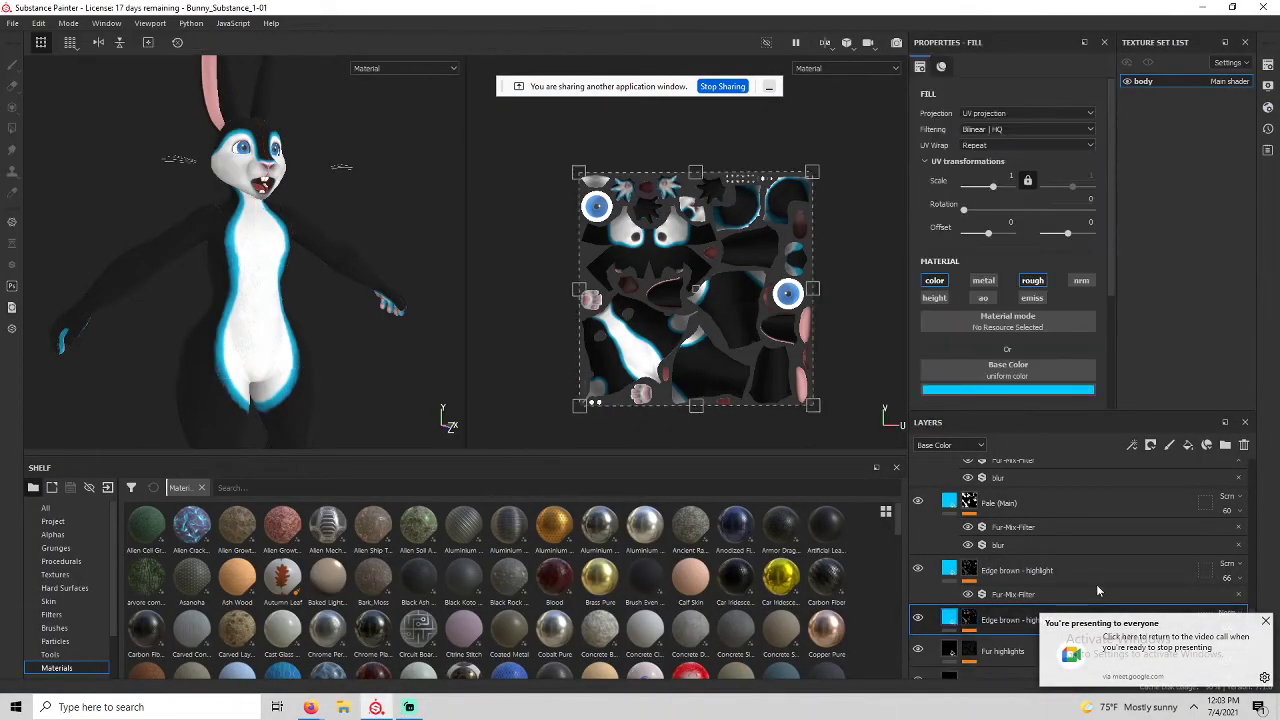
left_click(1266, 621)
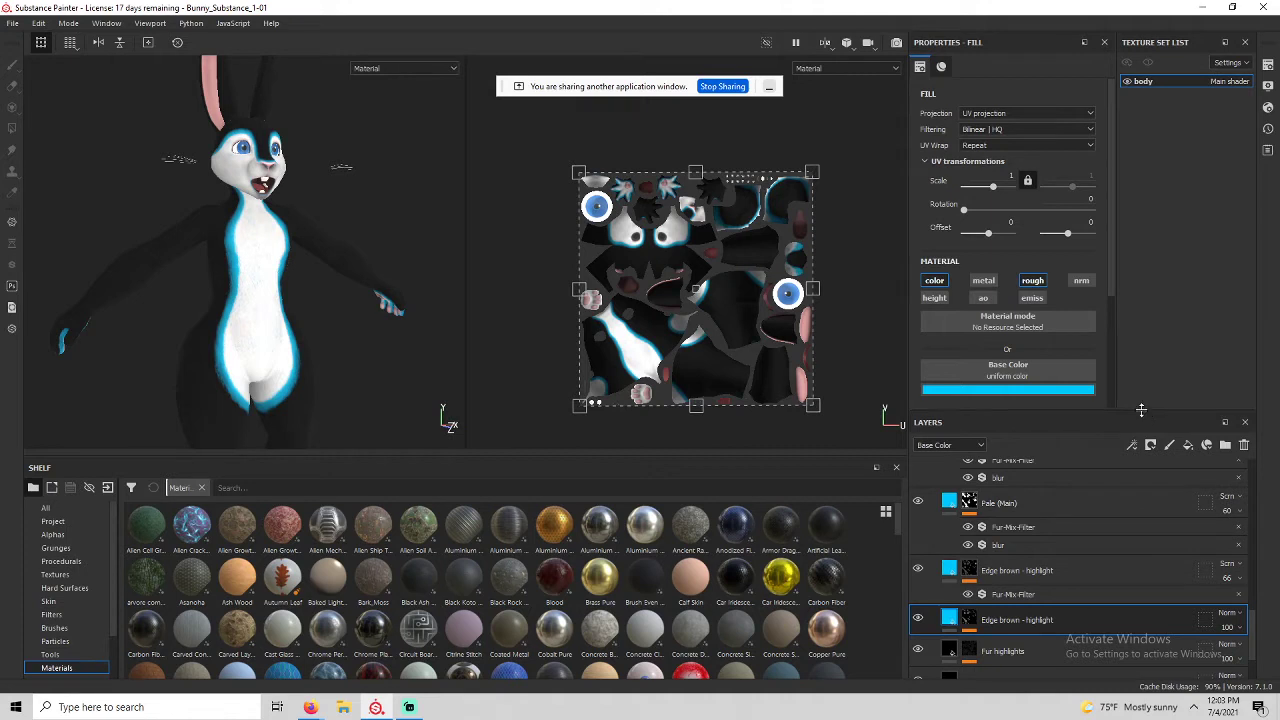
left_click_drag(1140, 410, 1132, 278)
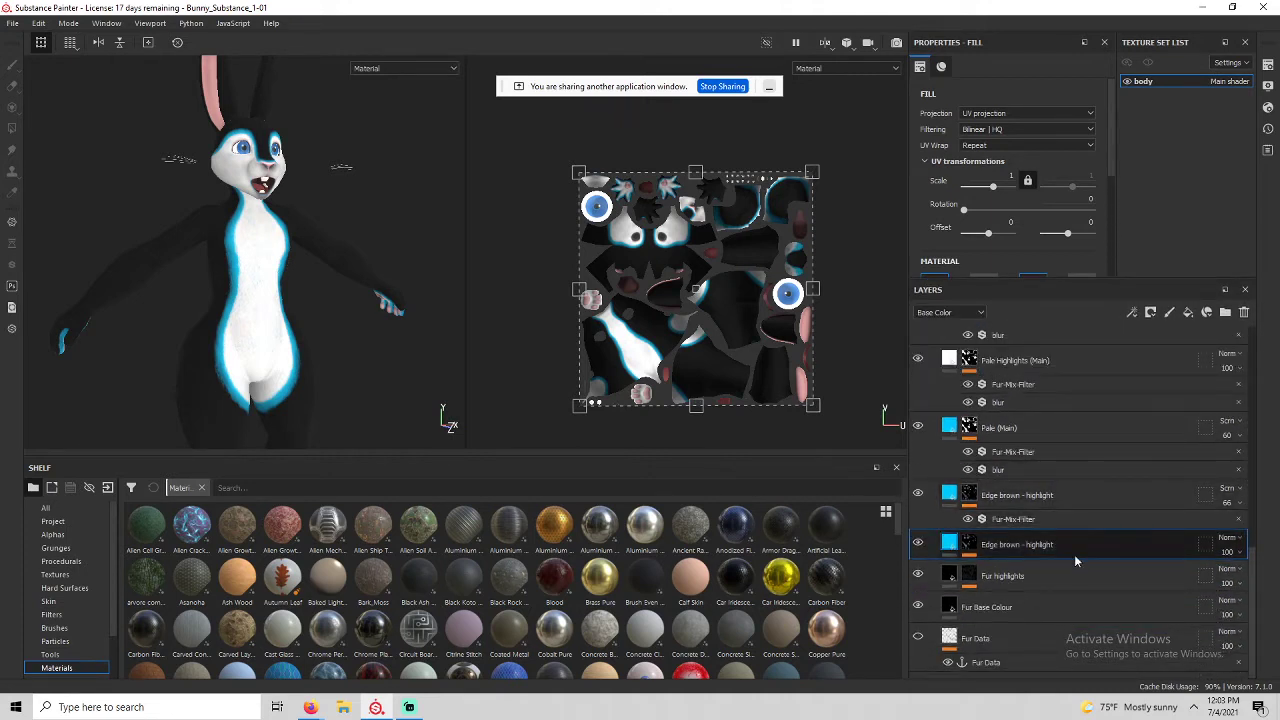
left_click(952, 607)
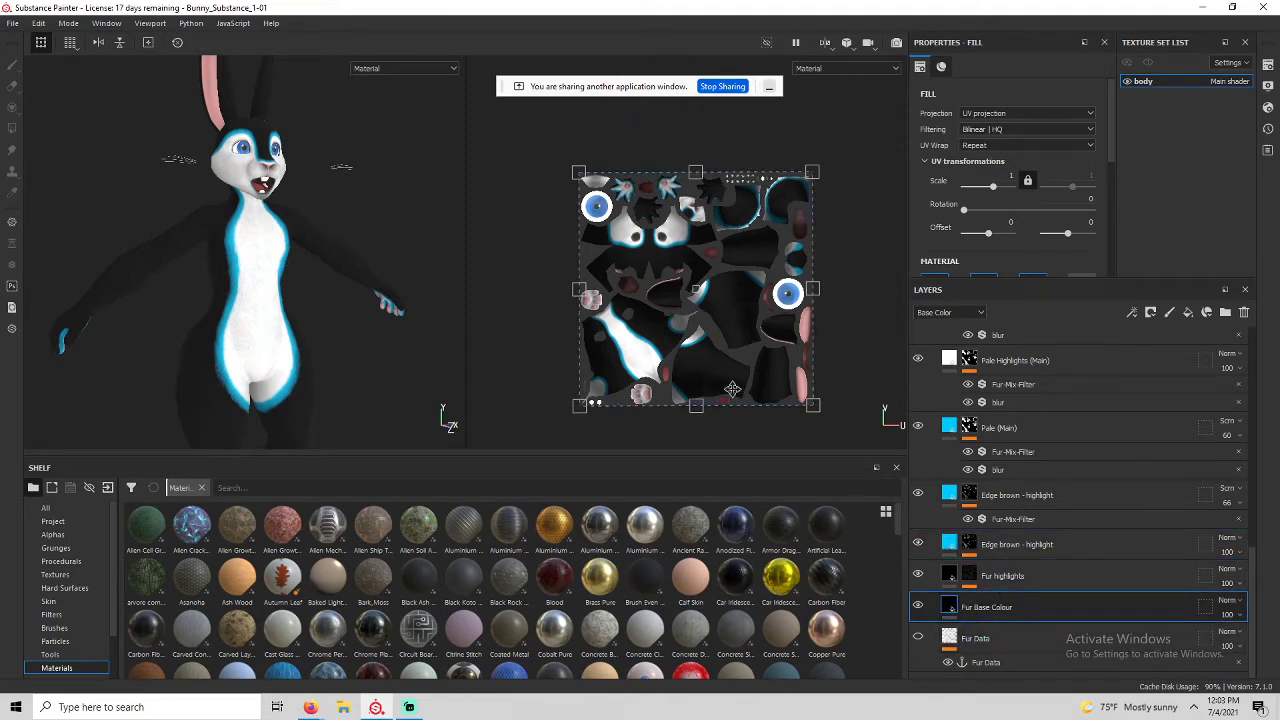
scroll(1026, 244, "down", 1)
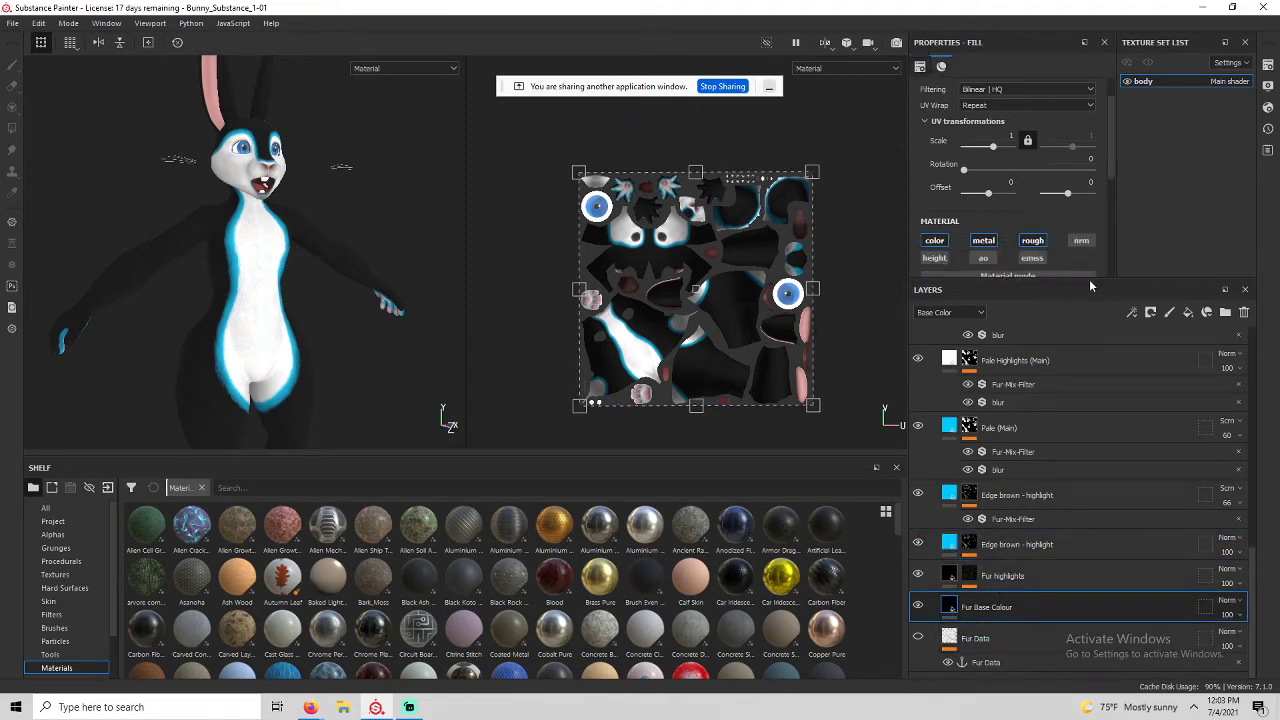
left_click_drag(1086, 282, 1086, 367)
scroll(1073, 250, "down", 2)
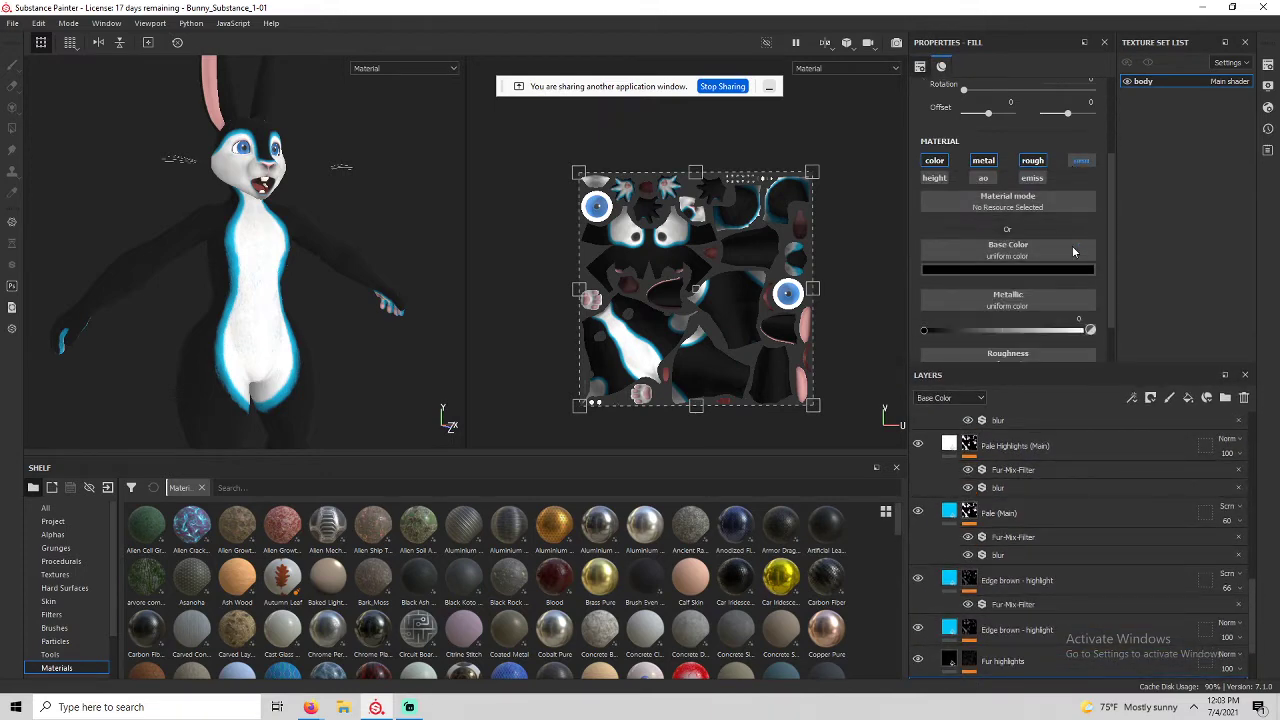
left_click(982, 268)
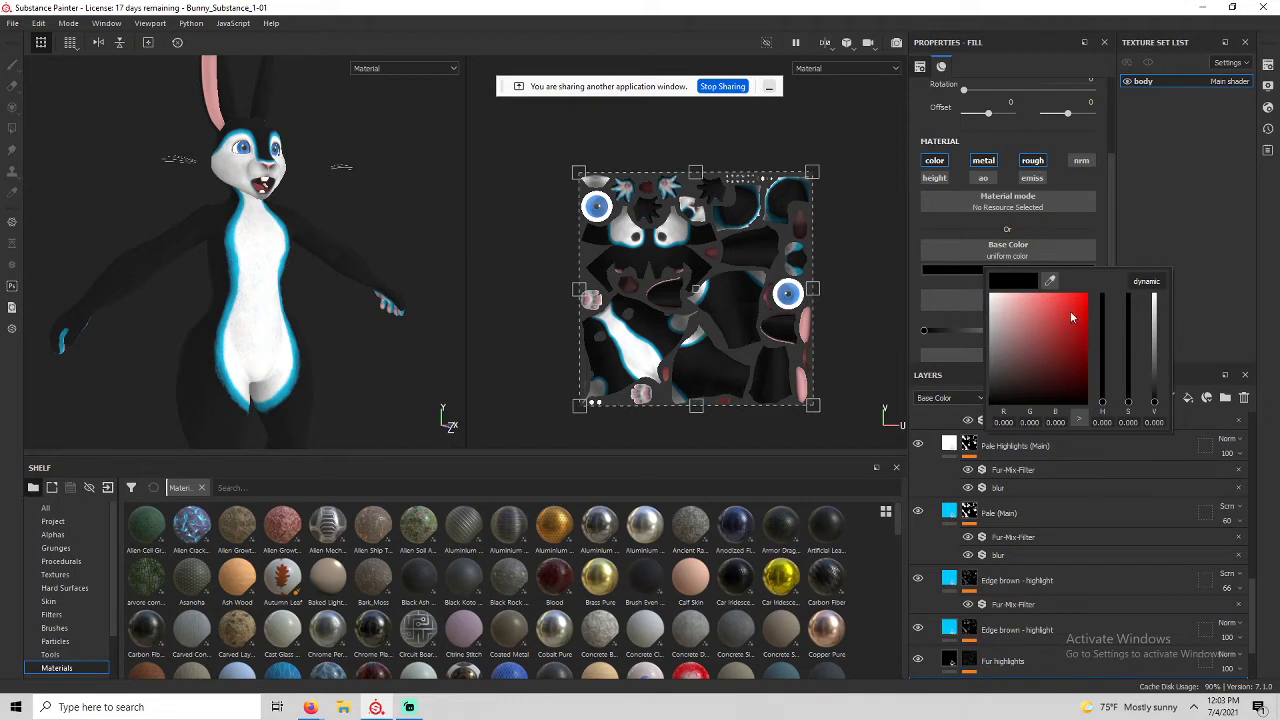
left_click_drag(1102, 401, 1091, 296)
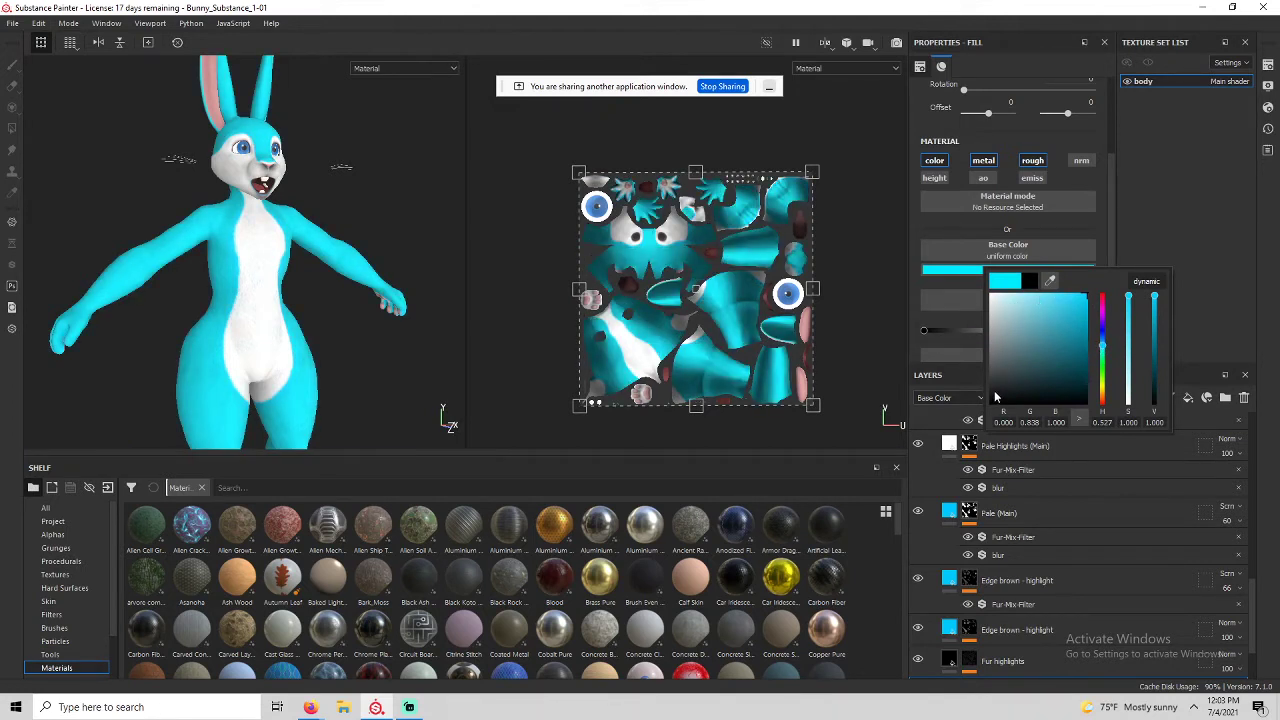
left_click_drag(994, 392, 979, 413)
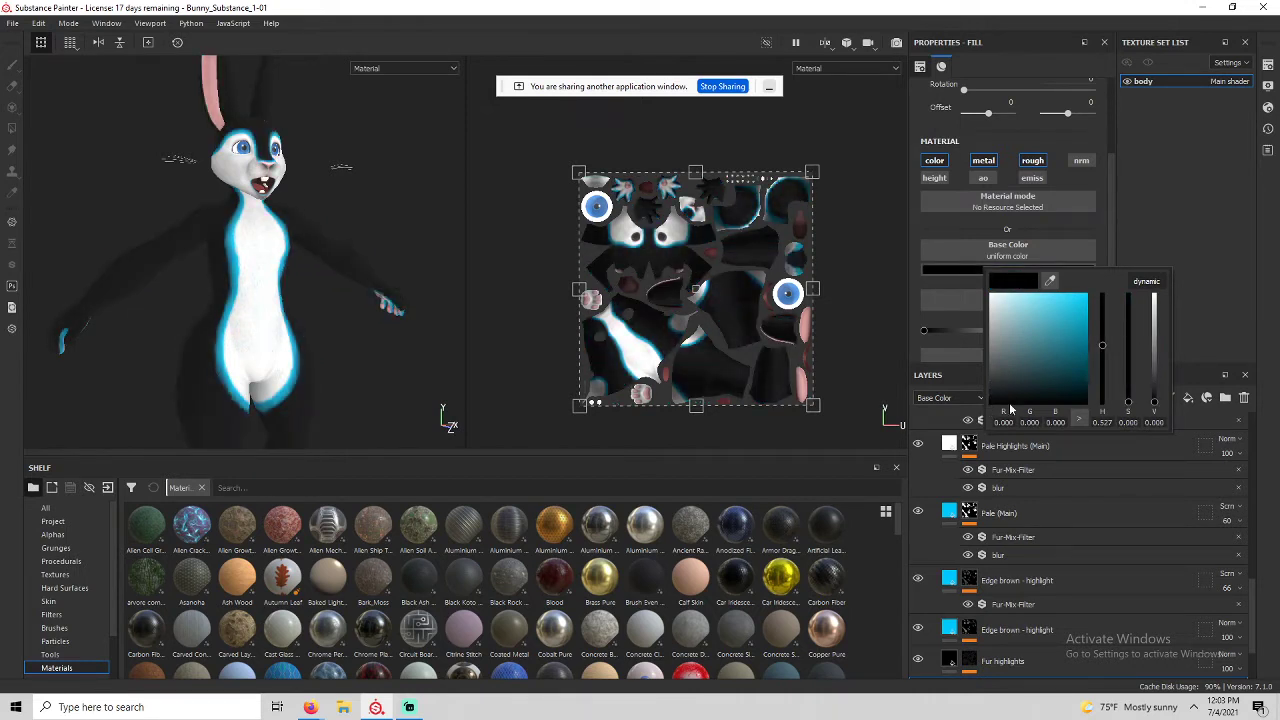
left_click(1214, 287)
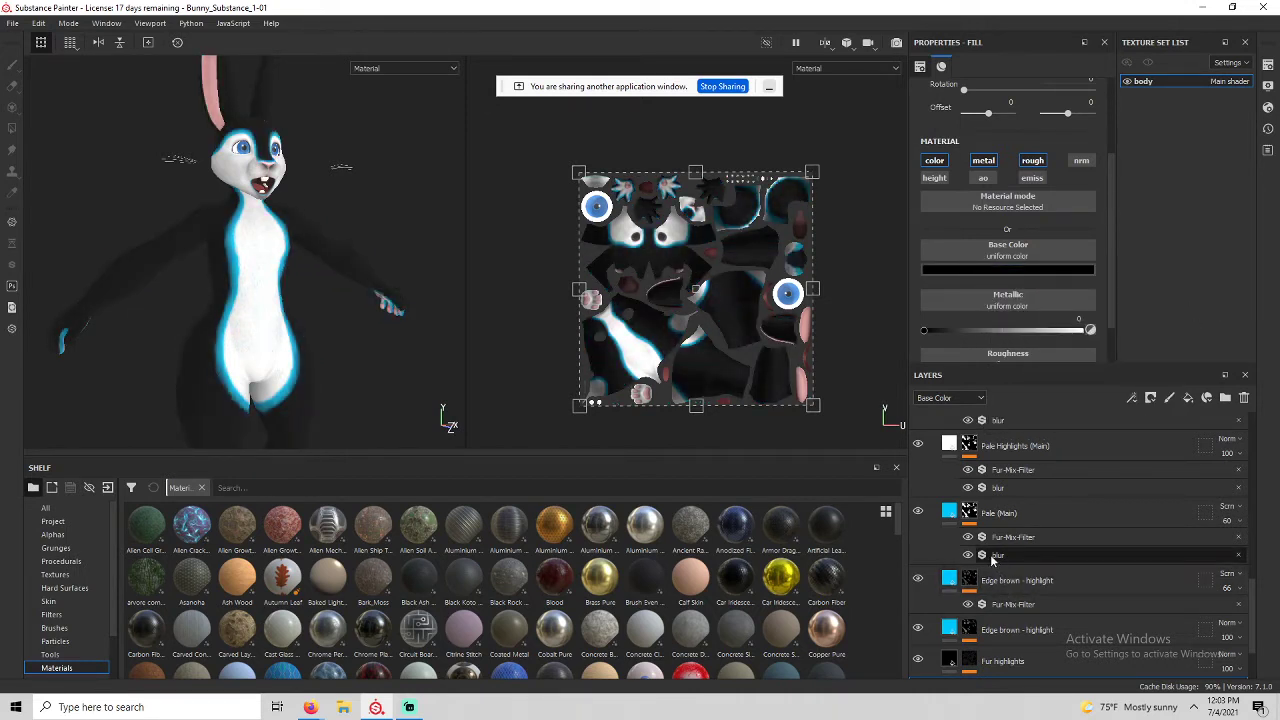
scroll(955, 617, "up", 2)
scroll(955, 617, "up", 3)
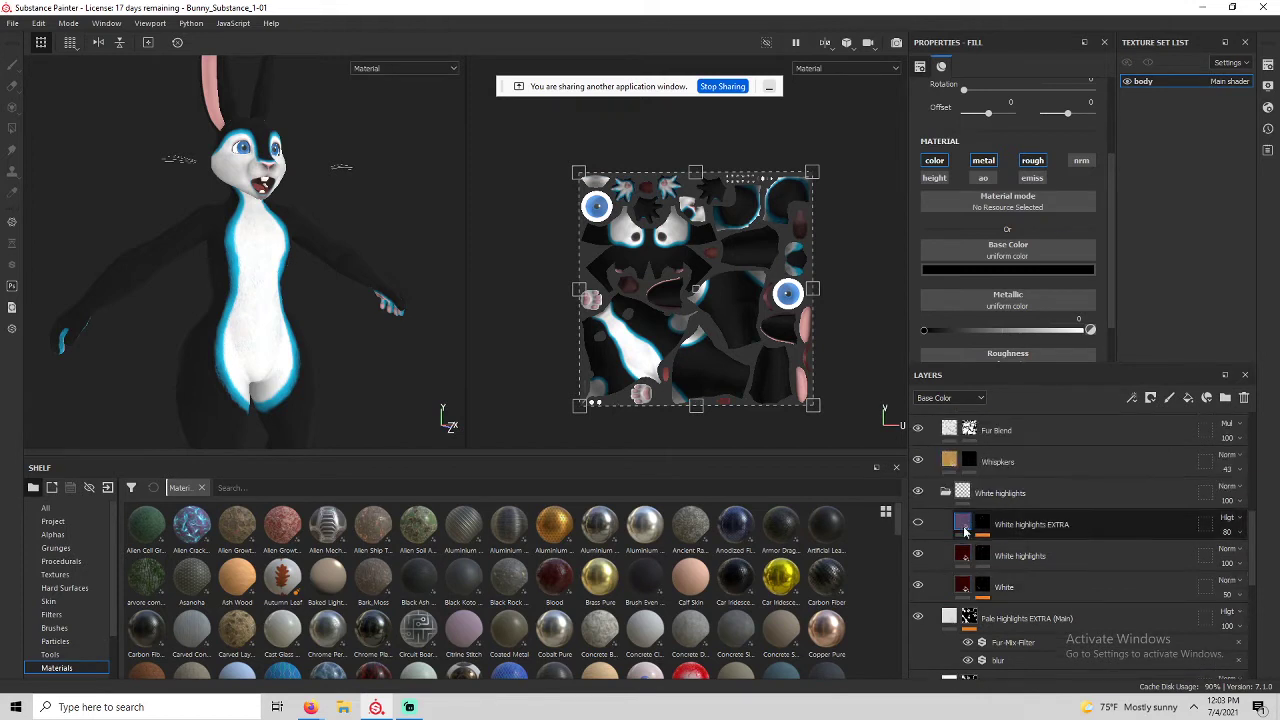
scroll(955, 580, "down", 4)
scroll(960, 570, "up", 1)
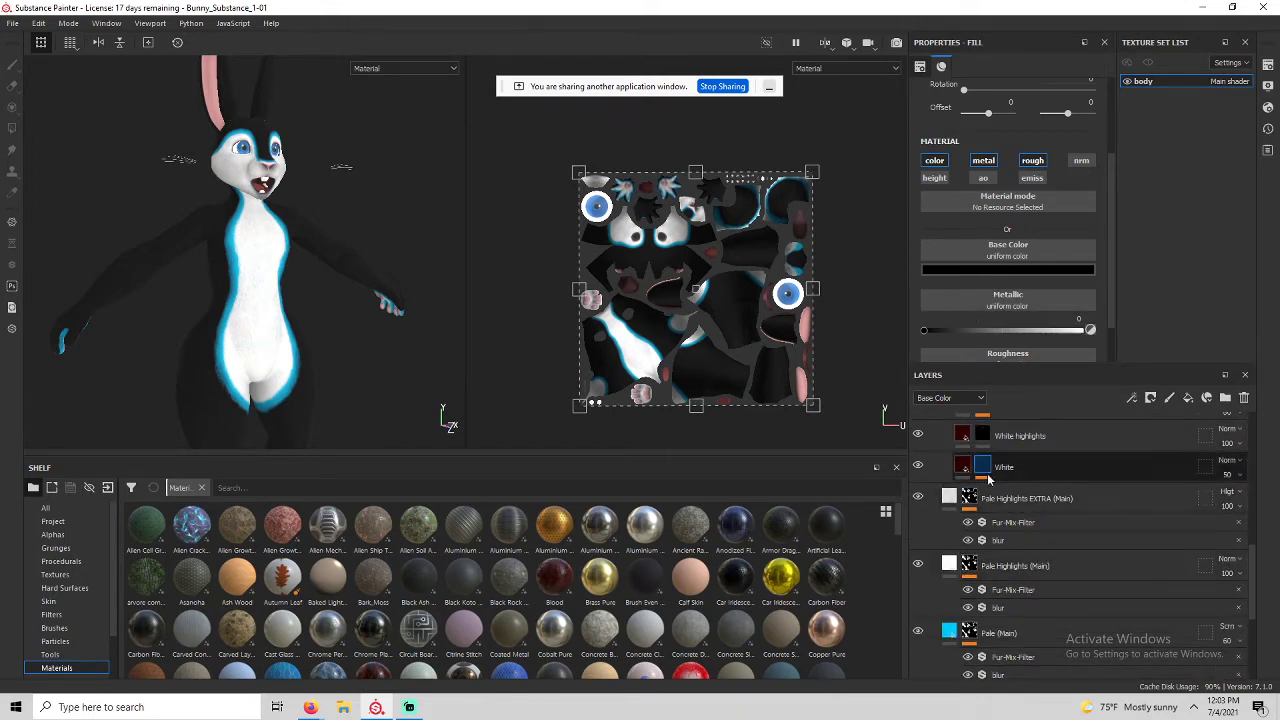
scroll(950, 620, "down", 5)
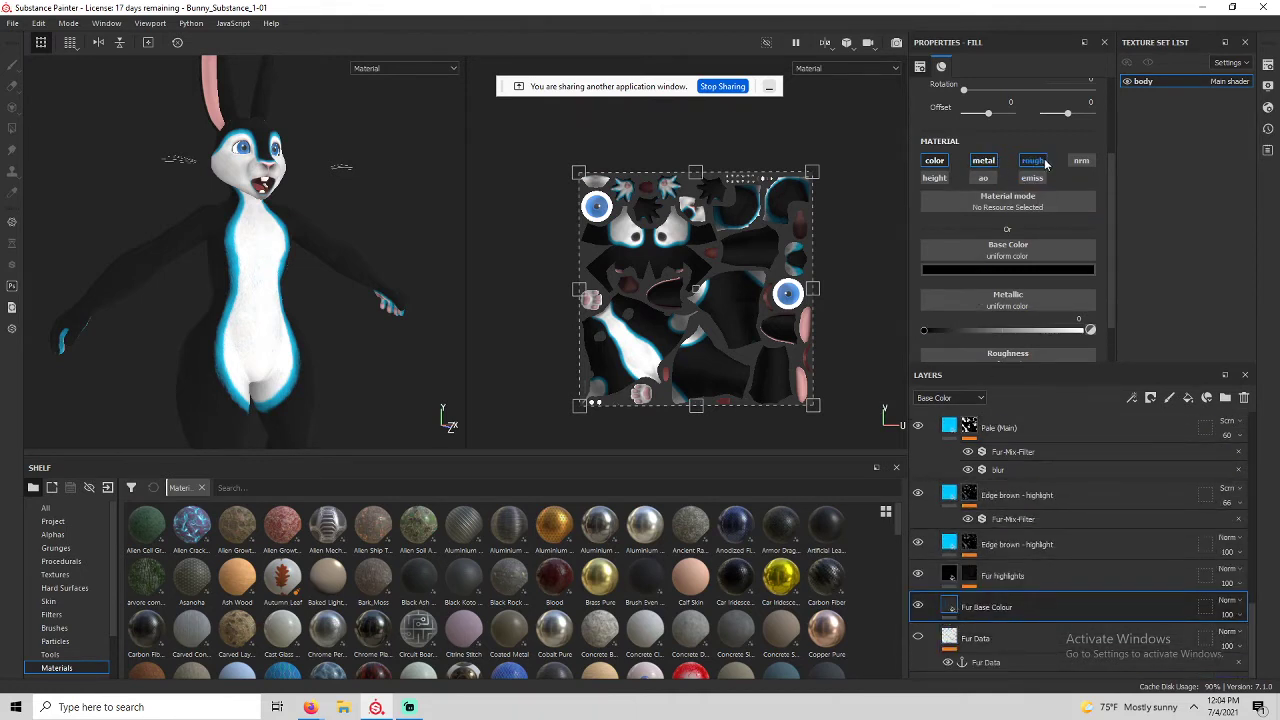
scroll(950, 260, "down", 2)
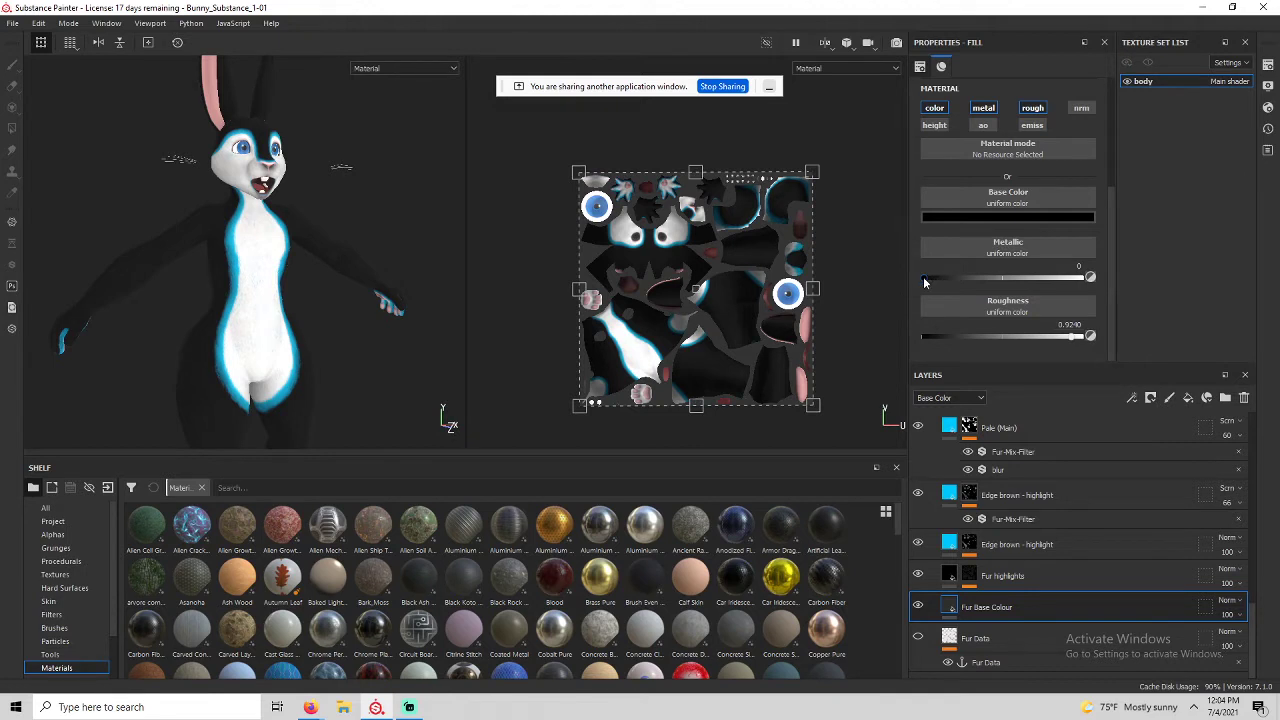
left_click_drag(944, 281, 1143, 285)
scroll(251, 249, "up", 3)
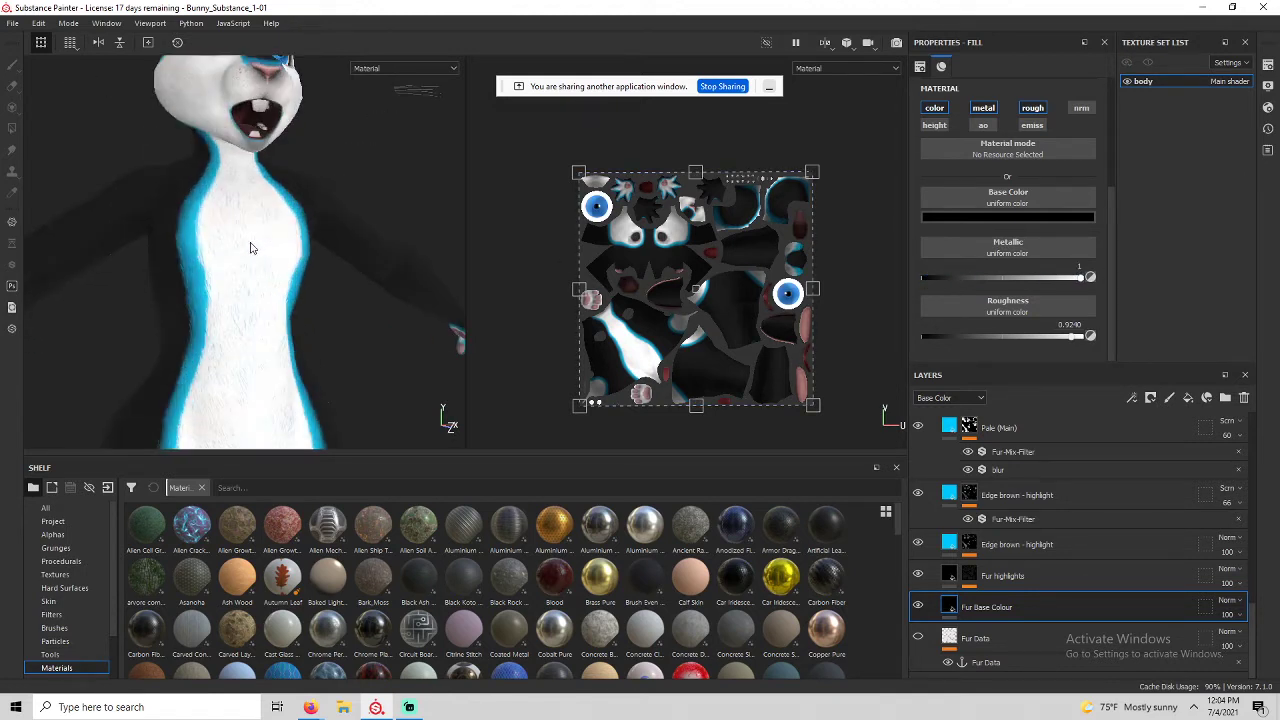
left_click_drag(251, 249, 421, 289, "alt")
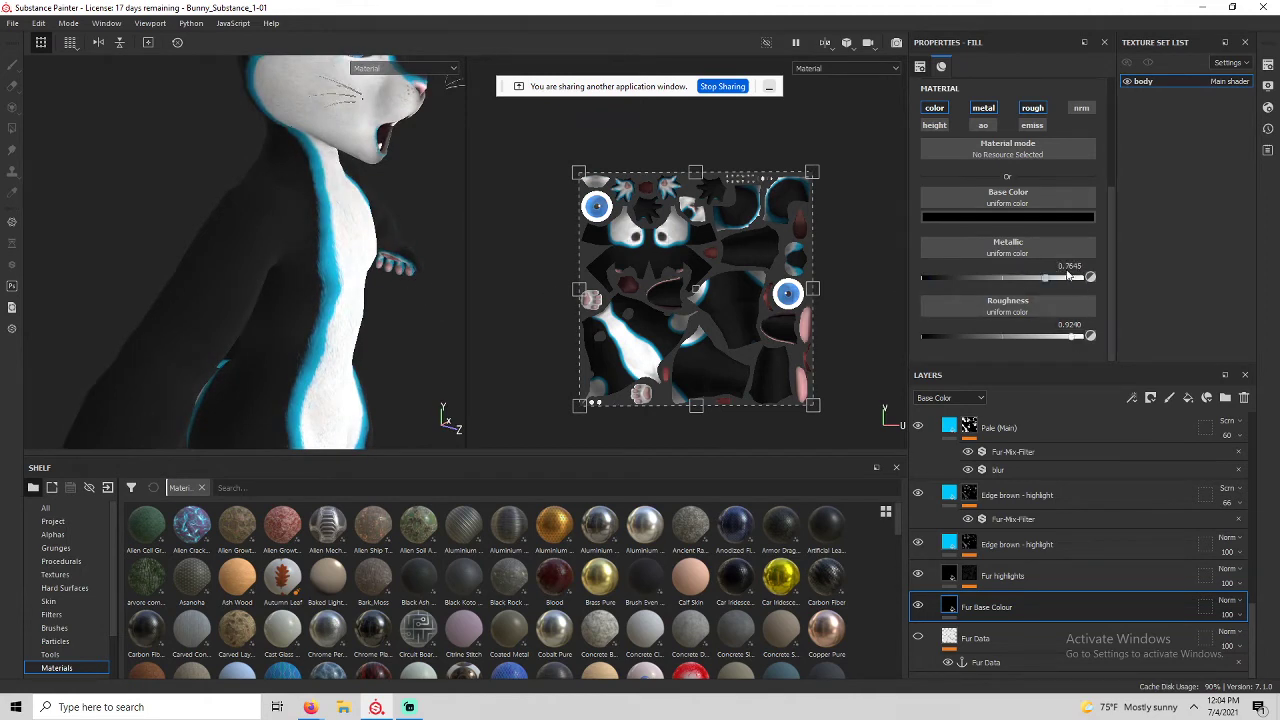
left_click_drag(293, 264, 268, 257, "alt")
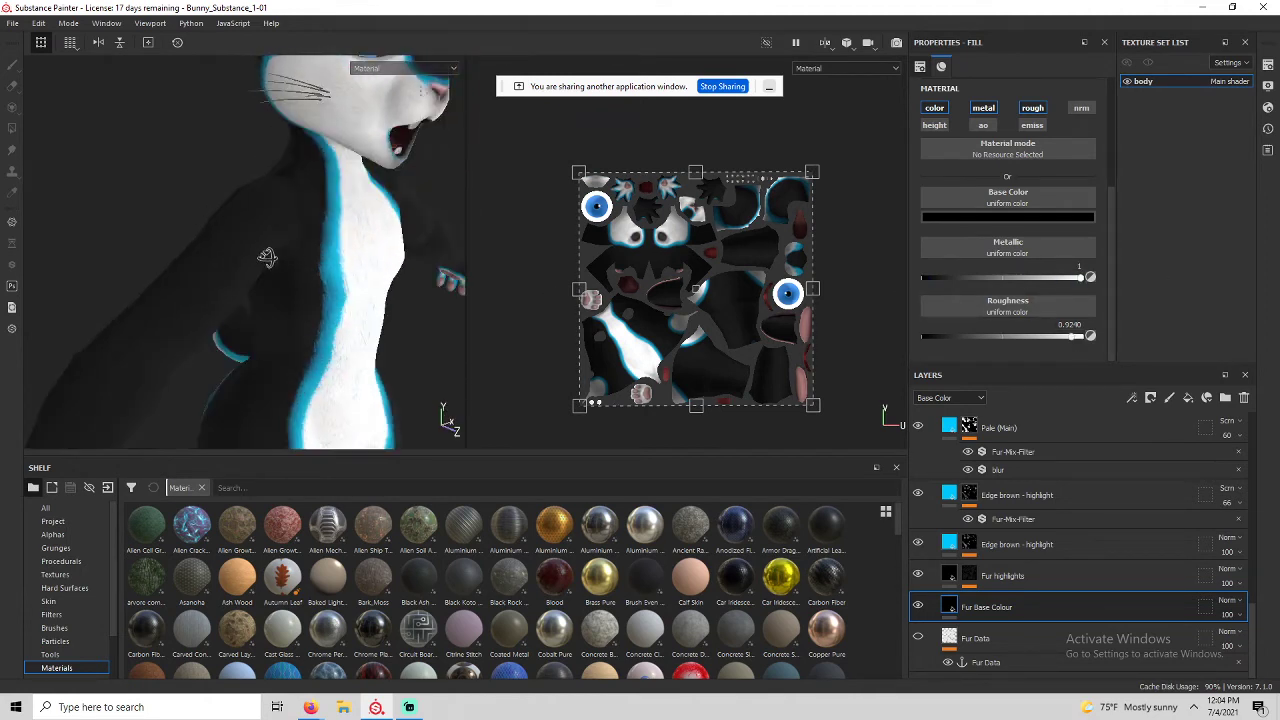
left_click_drag(1081, 278, 913, 308)
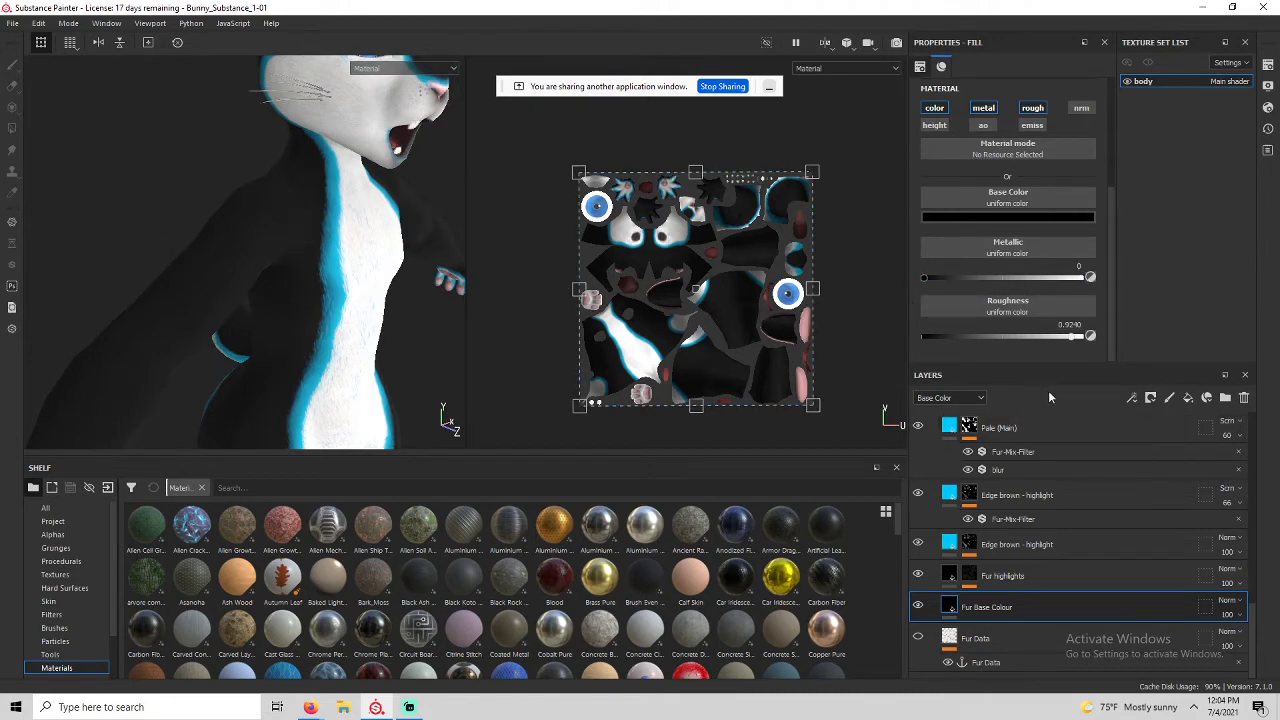
scroll(1061, 468, "up", 10)
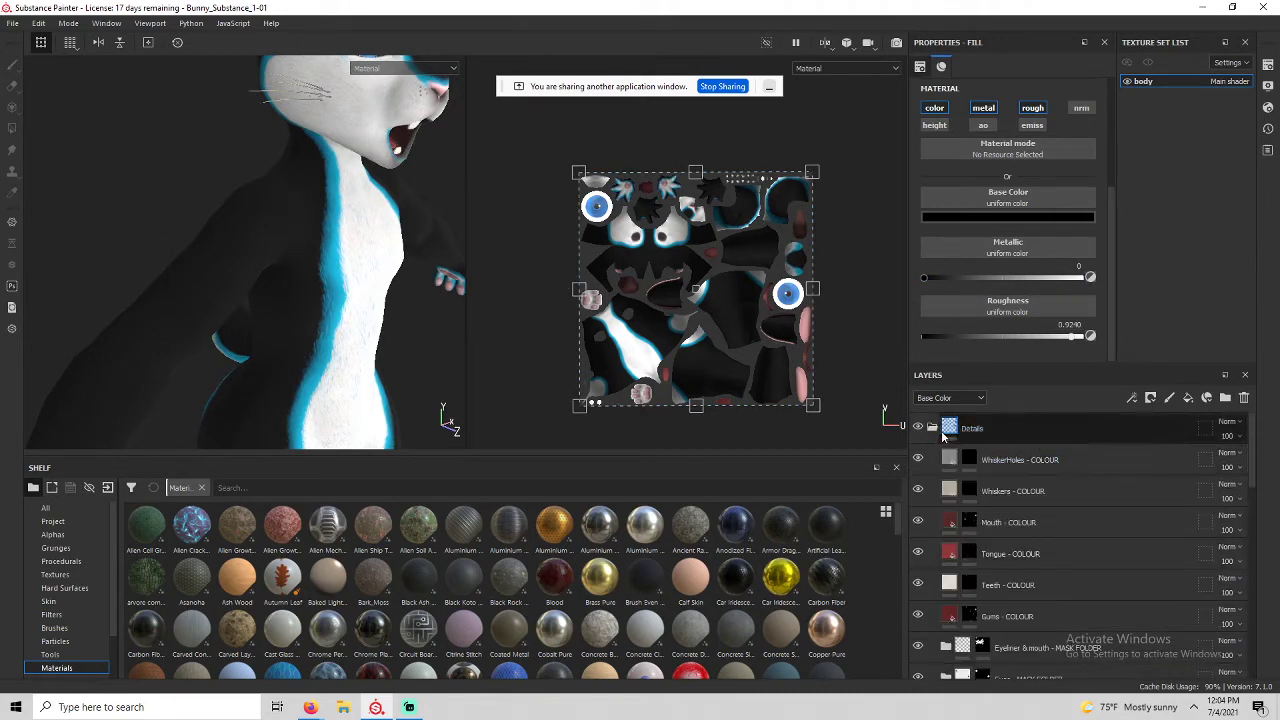
Collapse the Details and Fur - patterns and texture folders and select Details.
left_click(933, 428)
left_click(933, 459)
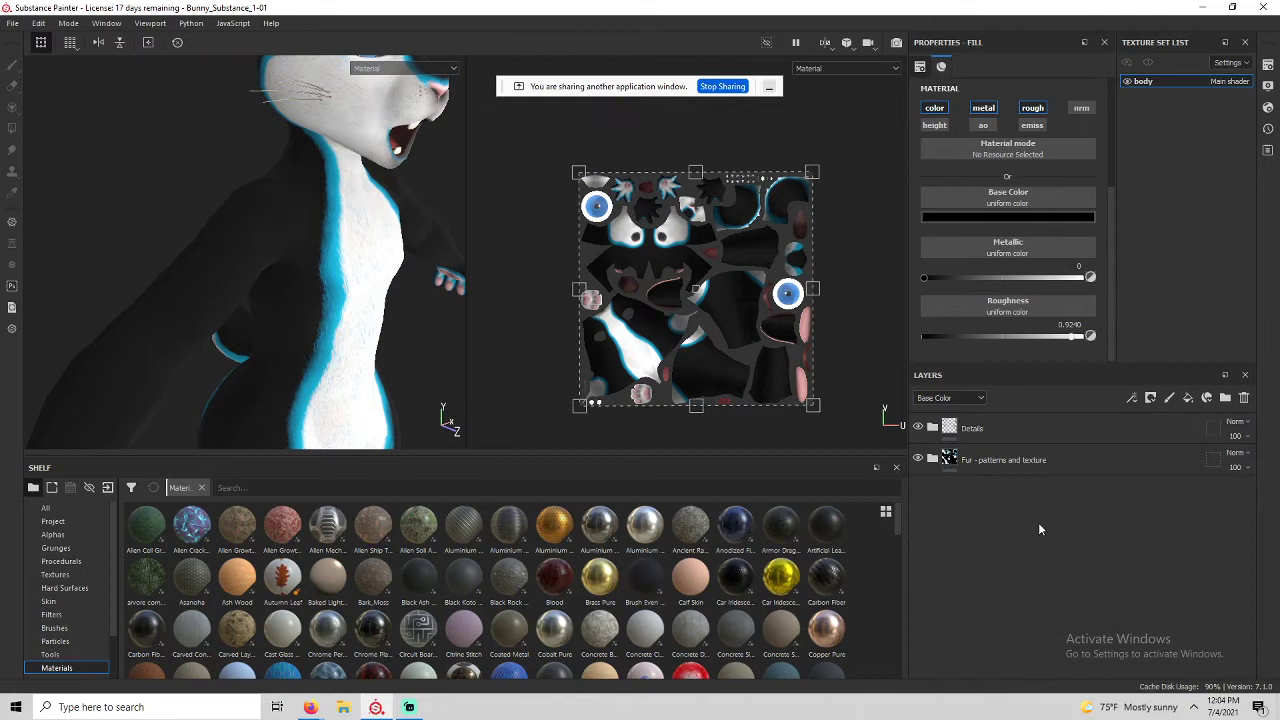
left_click(1095, 428)
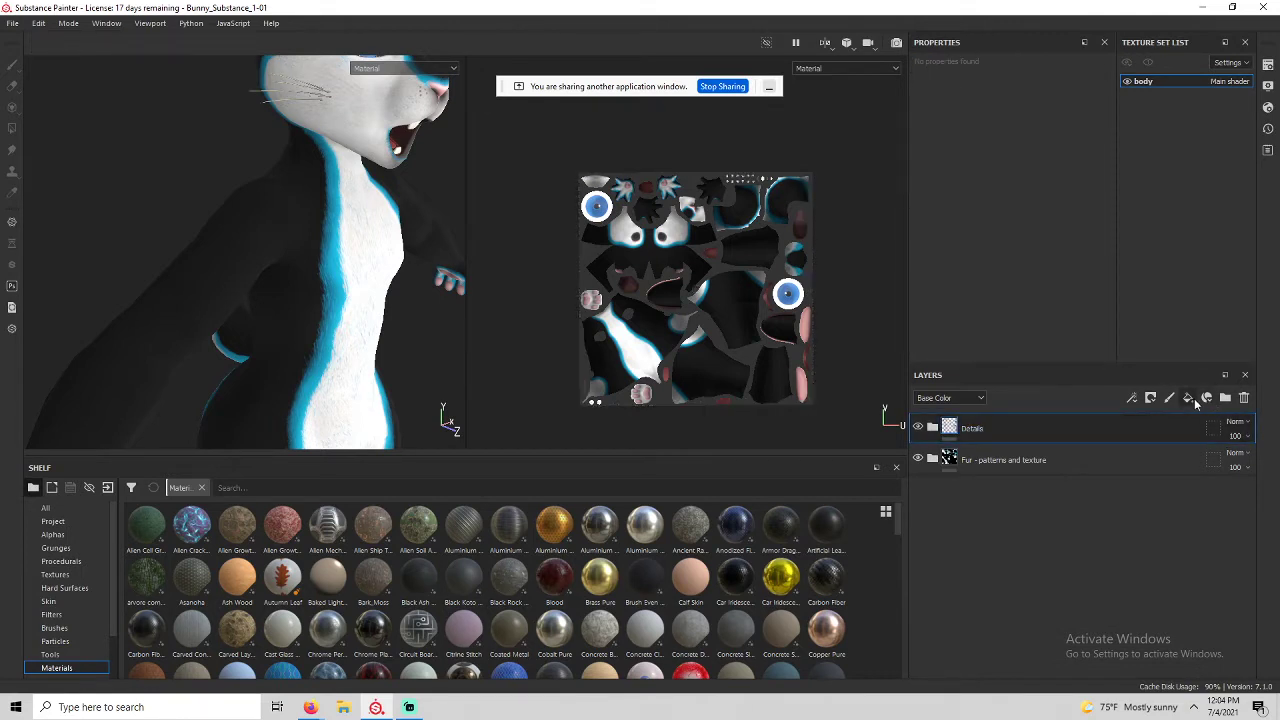
Add a new fill layer above the Details folder.
left_click_drag(331, 286, 251, 263, "alt")
middle_click_drag(300, 243, 203, 309, "alt")
scroll(207, 307, "down", 2)
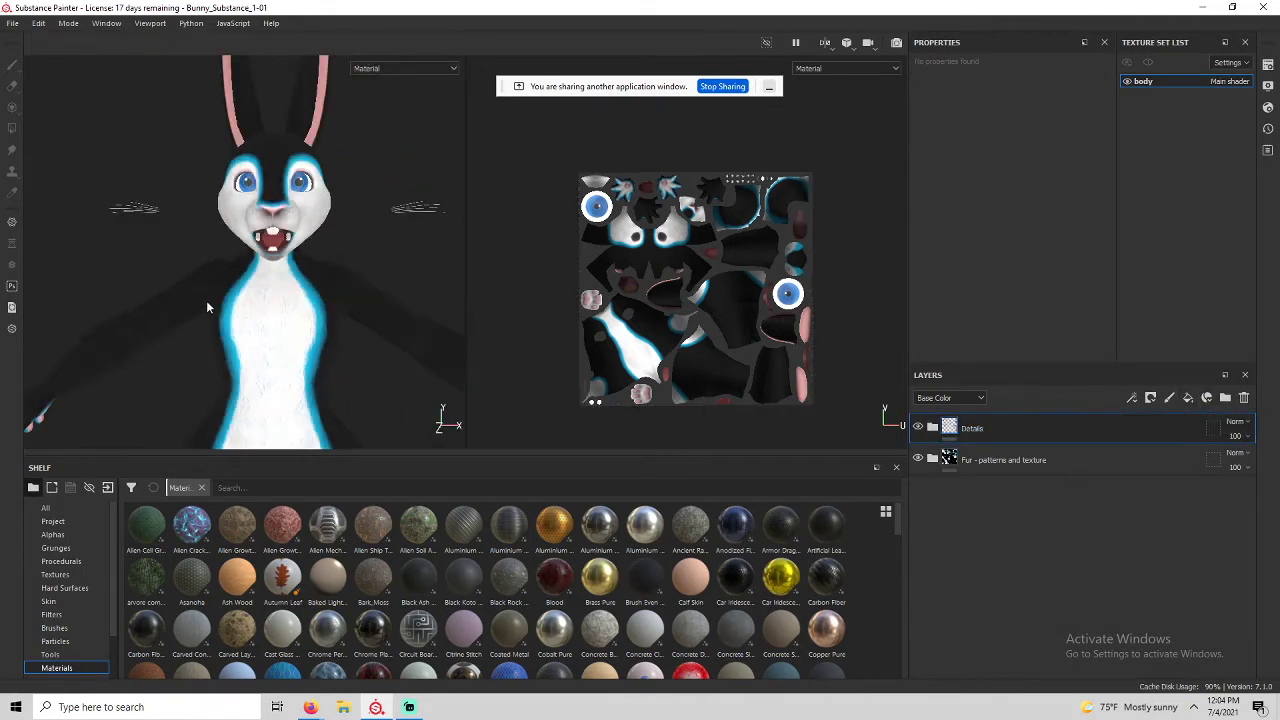
scroll(206, 300, "down", 3)
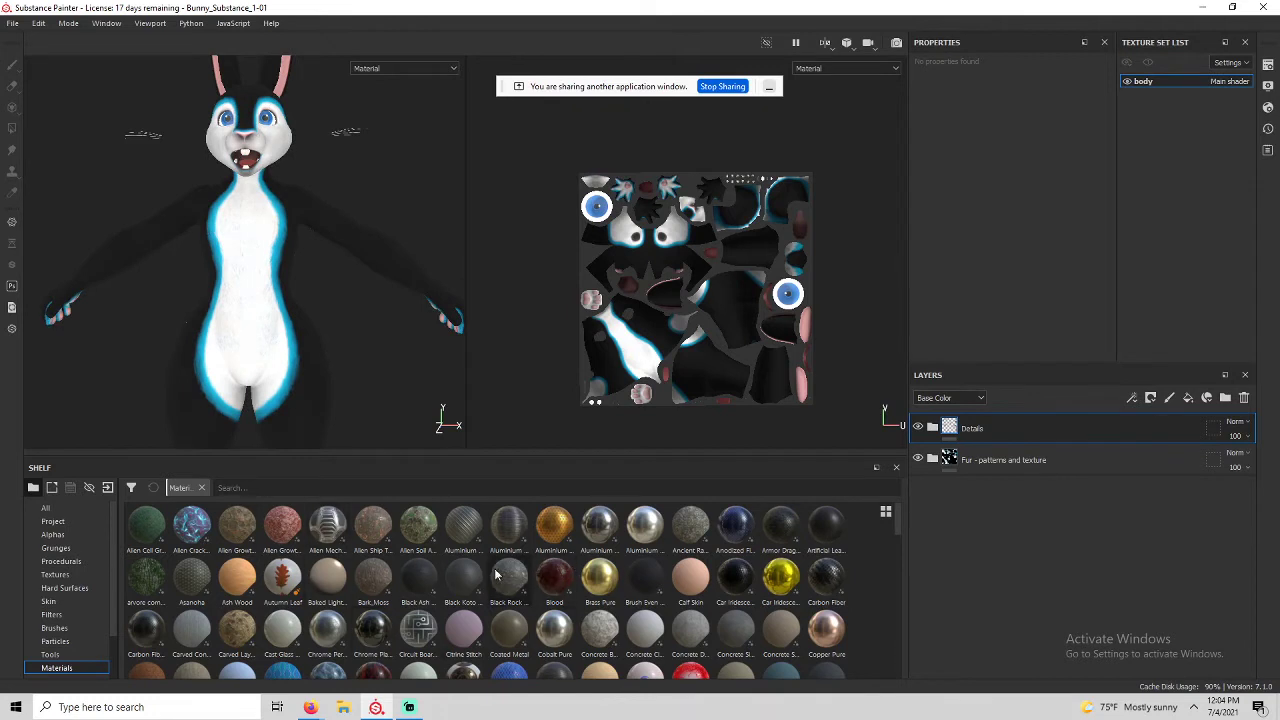
left_click_drag(241, 275, 348, 286, "alt")
middle_click_drag(230, 323, 250, 268, "alt")
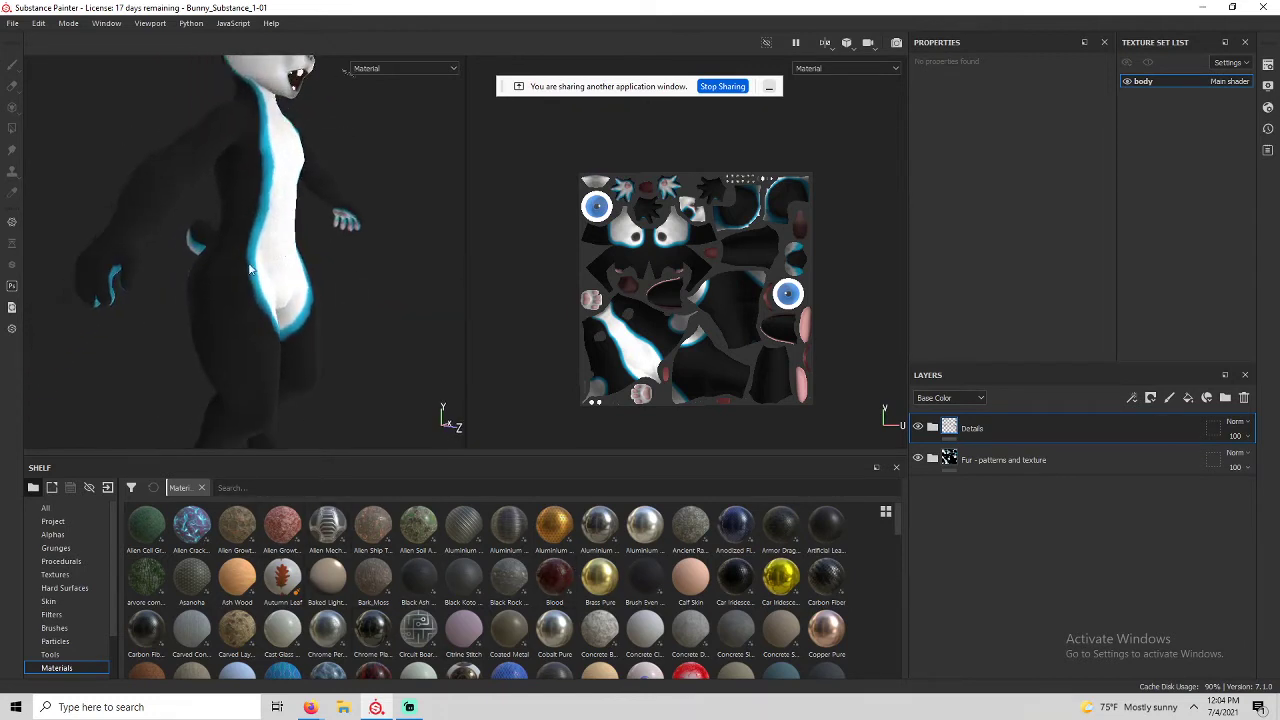
left_click_drag(250, 268, 228, 295, "alt")
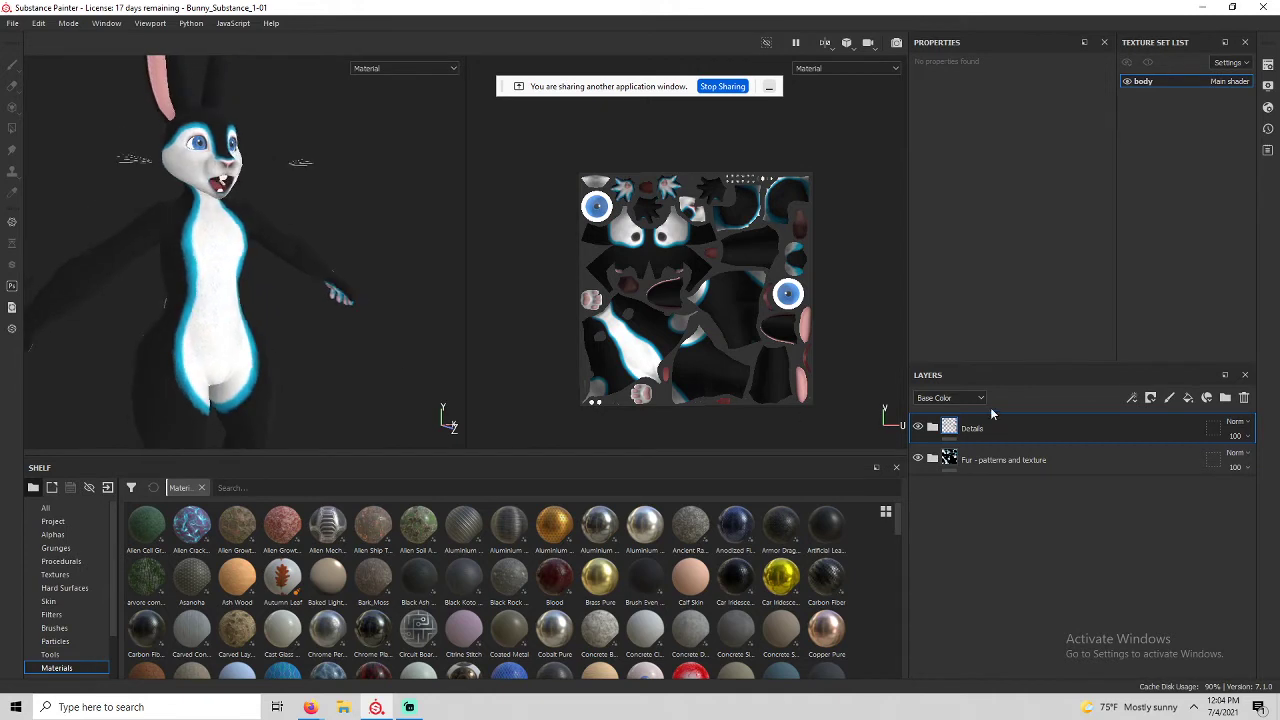
left_click(1188, 397)
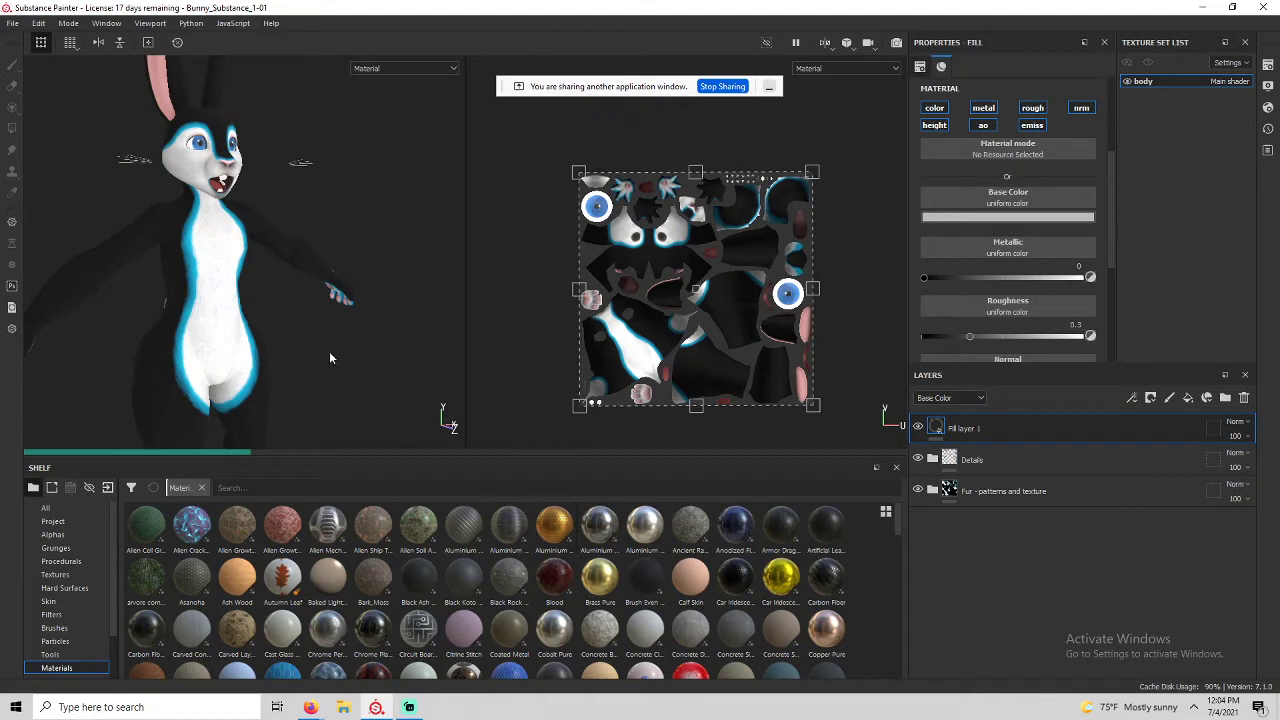
Give Fill layer 1 a black mask.
left_click_drag(330, 357, 247, 340, "alt")
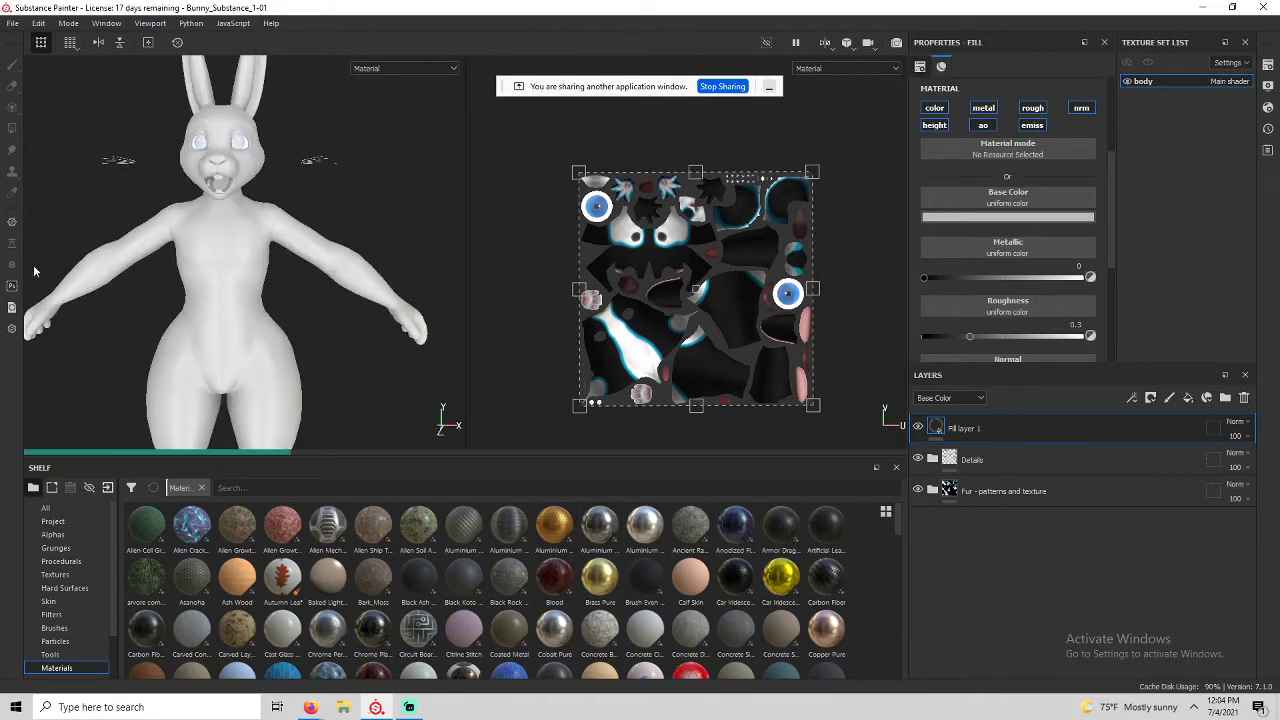
middle_click_drag(184, 316, 209, 279, "alt")
left_click_drag(228, 250, 272, 255, "alt")
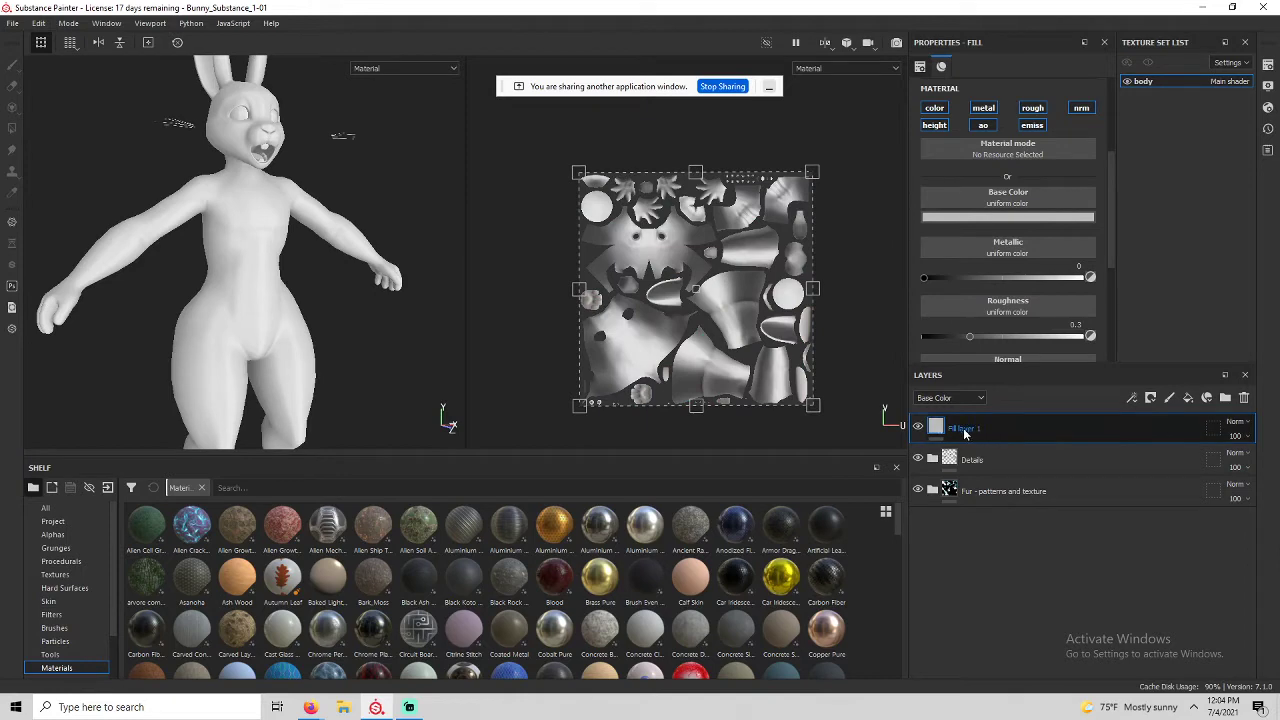
right_click(959, 431)
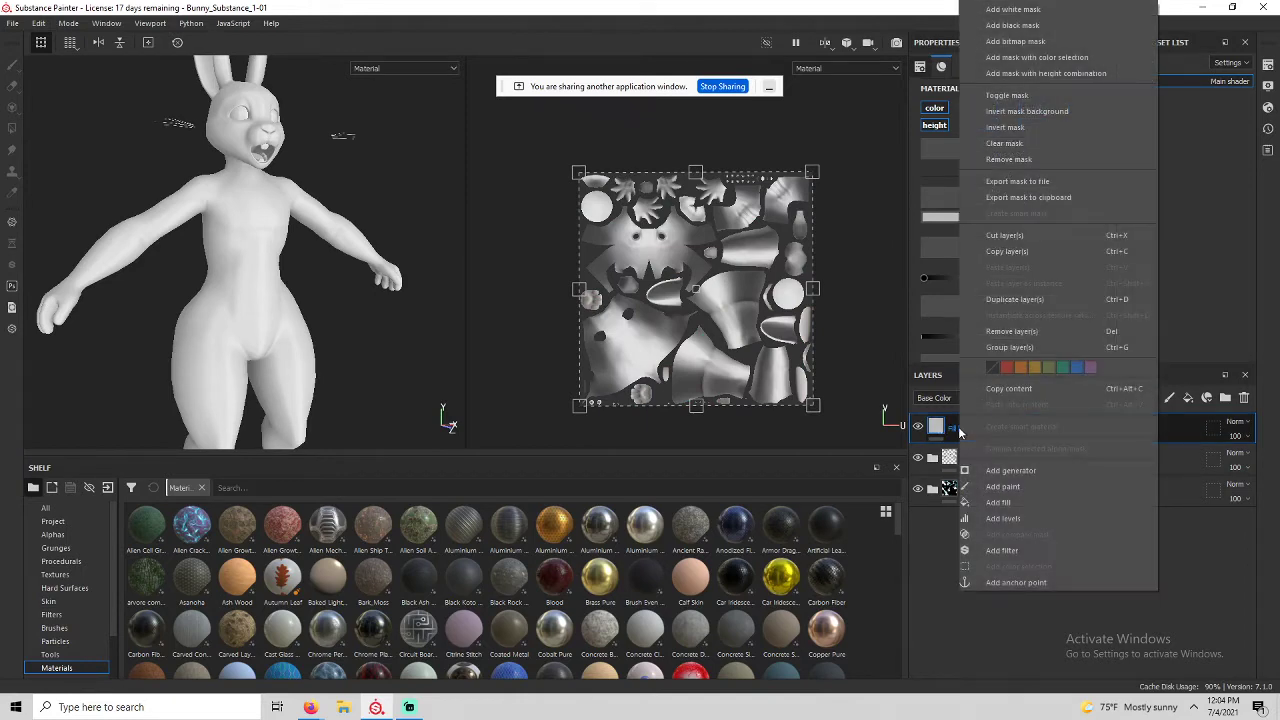
left_click(1072, 27)
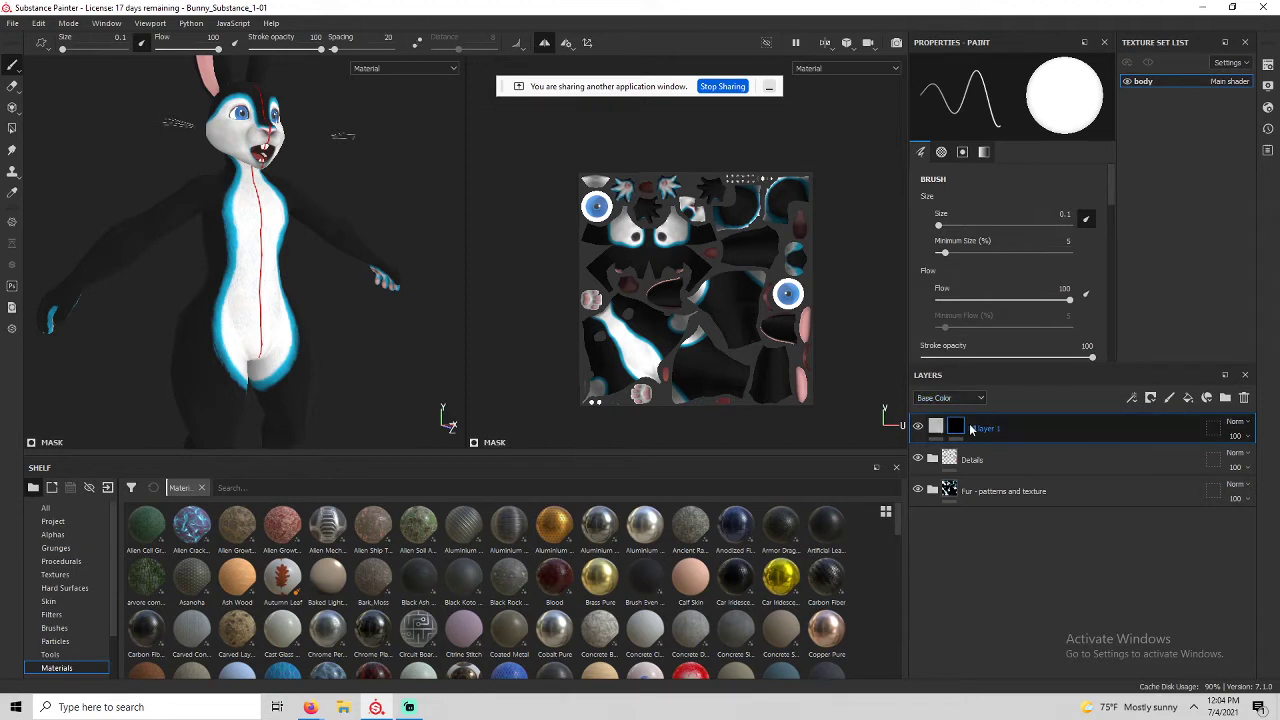
Add a Paint effect to Fill layer 1's mask via the context menu.
left_click(936, 427)
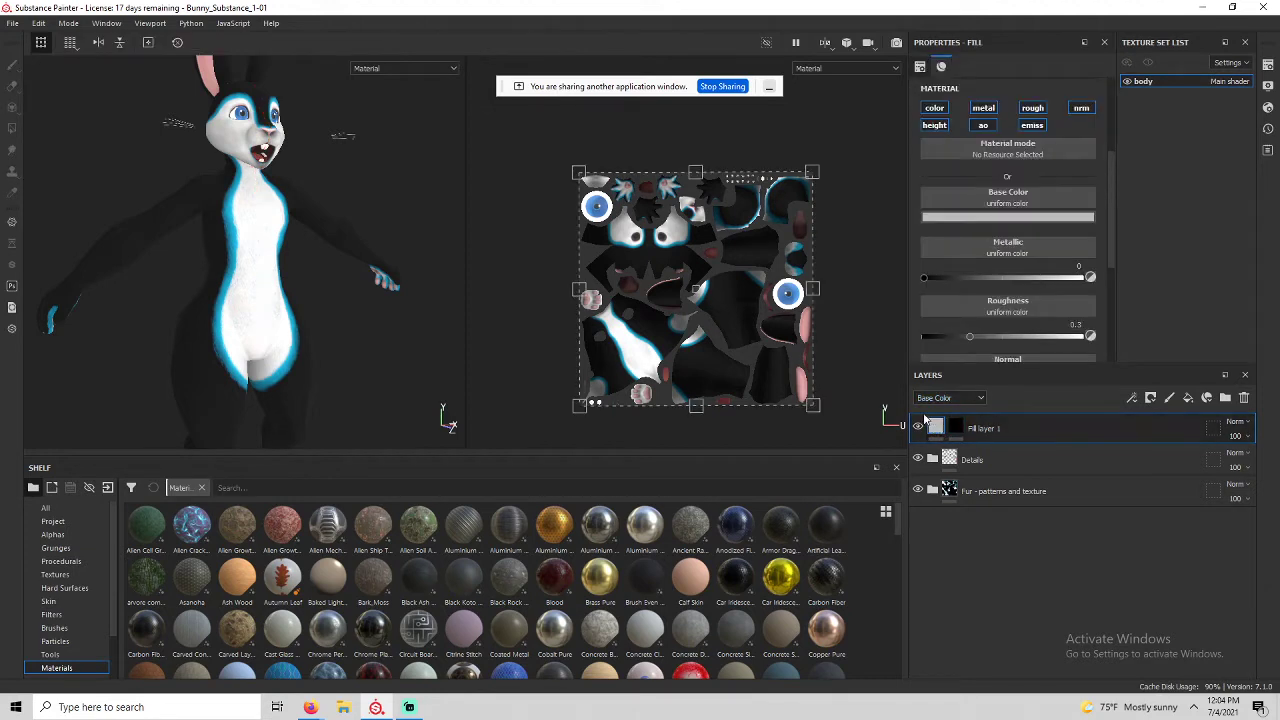
scroll(961, 317, "down", 2)
left_click(956, 428)
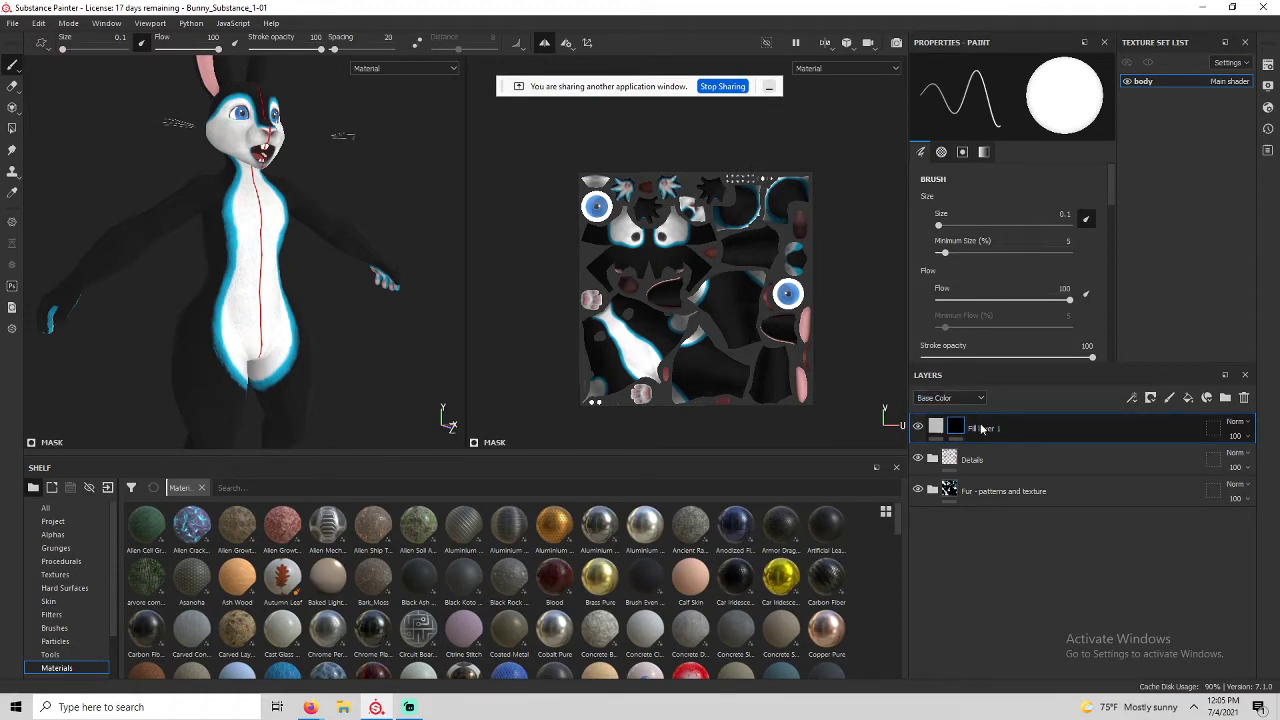
right_click(986, 437)
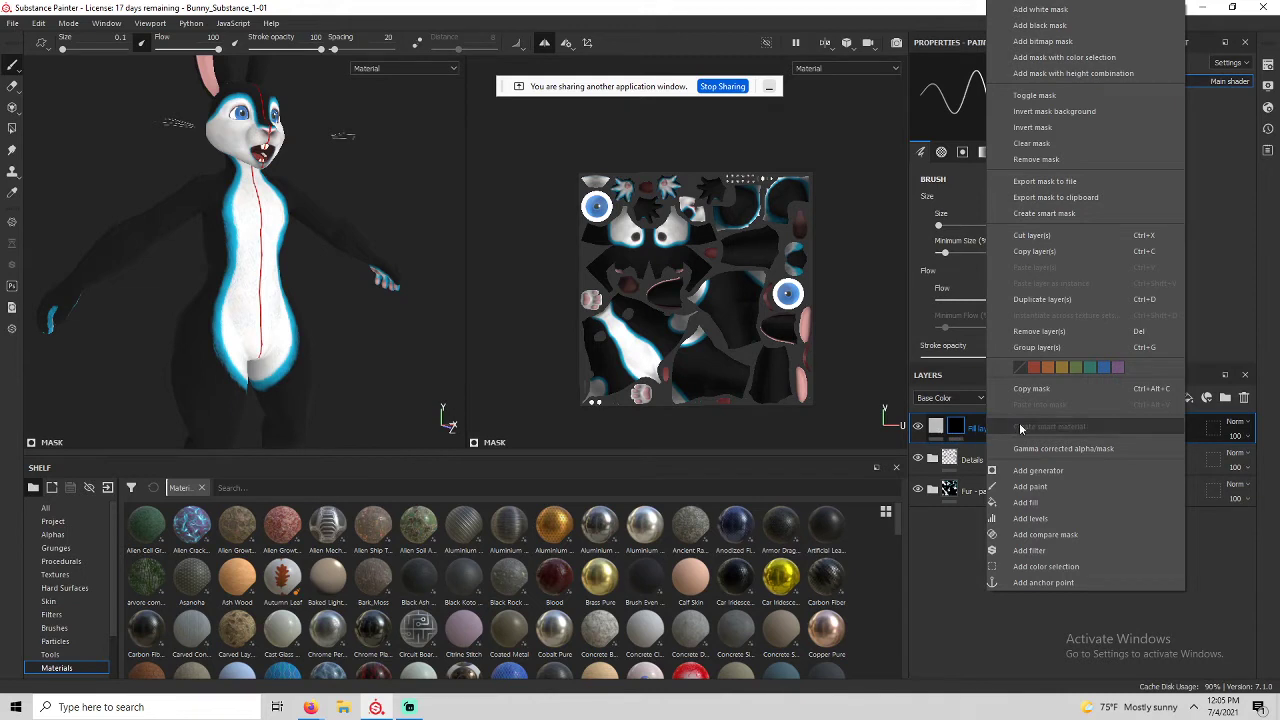
left_click(1032, 486)
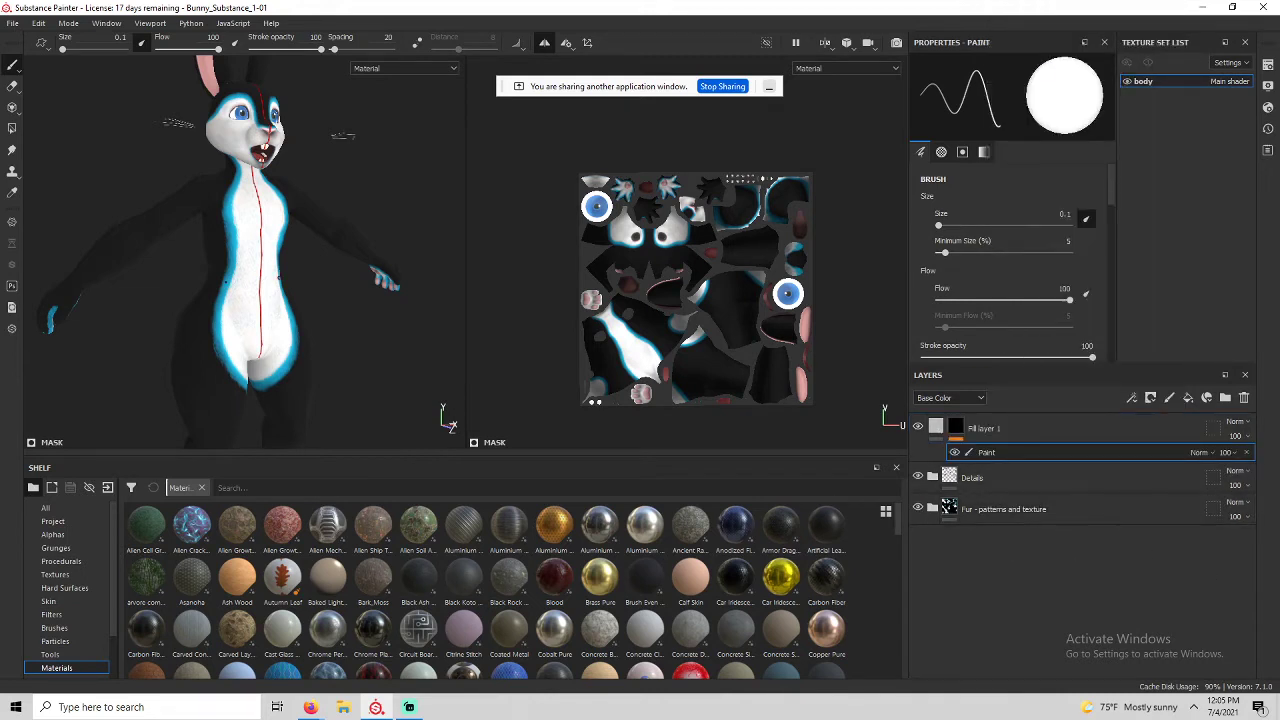
Enlarge the brush to about 4, dab white on the bunny's side, then undo it.
mouse_move(190, 388)
left_mouse_down("alt")
mouse_move(306, 380)
mouse_move(200, 365)
left_mouse_up("alt")
scroll(190, 360, "up", 4)
middle_click_drag(165, 355, 194, 320, "alt")
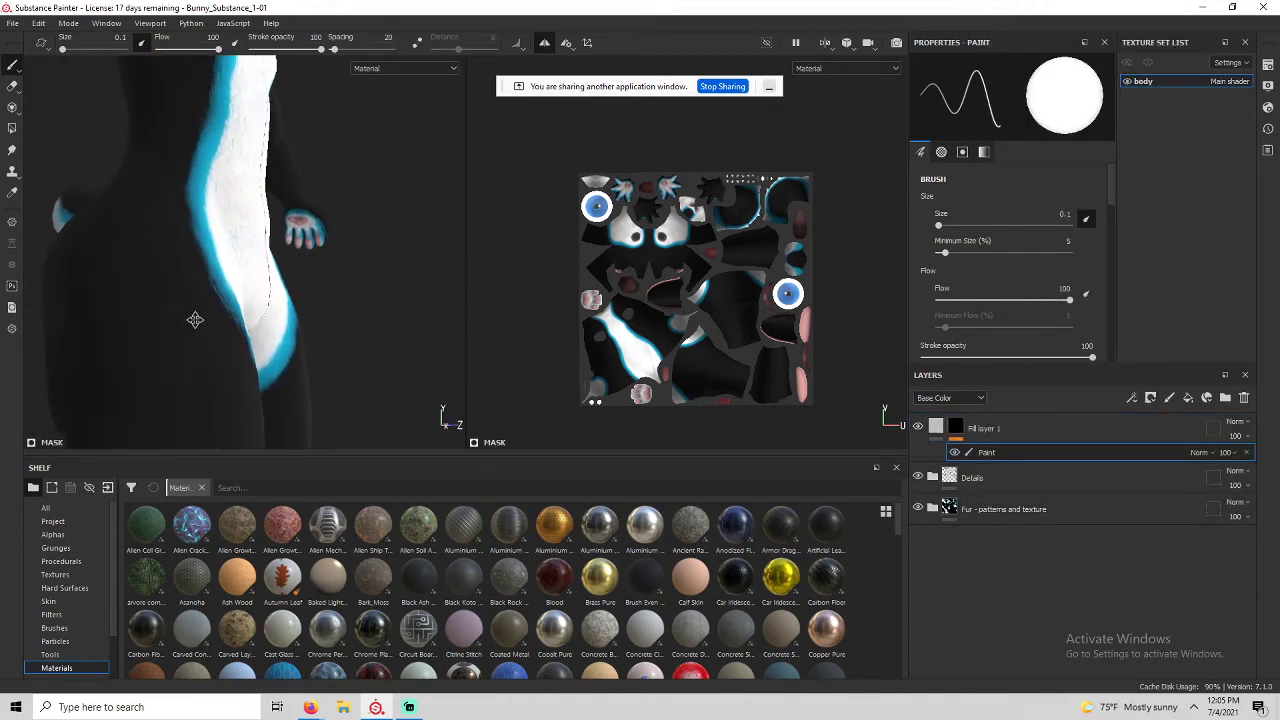
left_click_drag(194, 320, 153, 297, "alt")
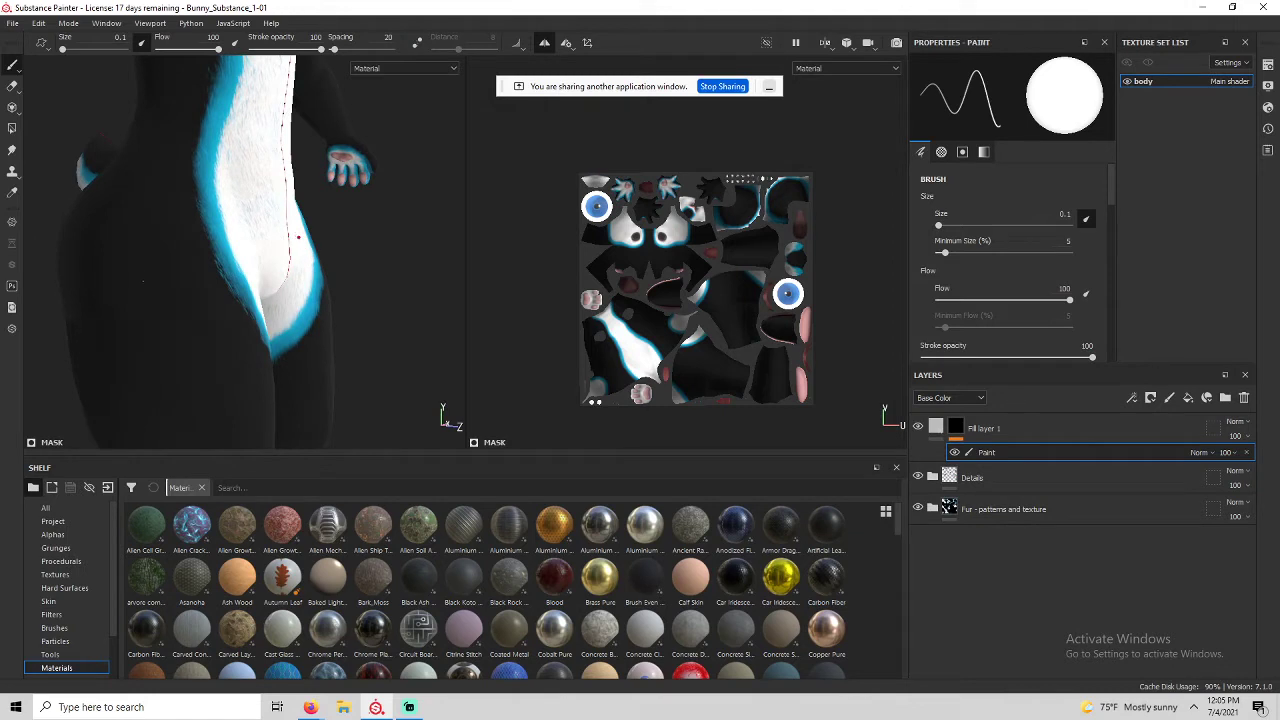
mouse_move(144, 300)
right_mouse_down("ctrl")
mouse_move(164, 300)
mouse_move(143, 300)
mouse_move(157, 345)
mouse_move(161, 318)
right_mouse_up("ctrl")
left_click(138, 242)
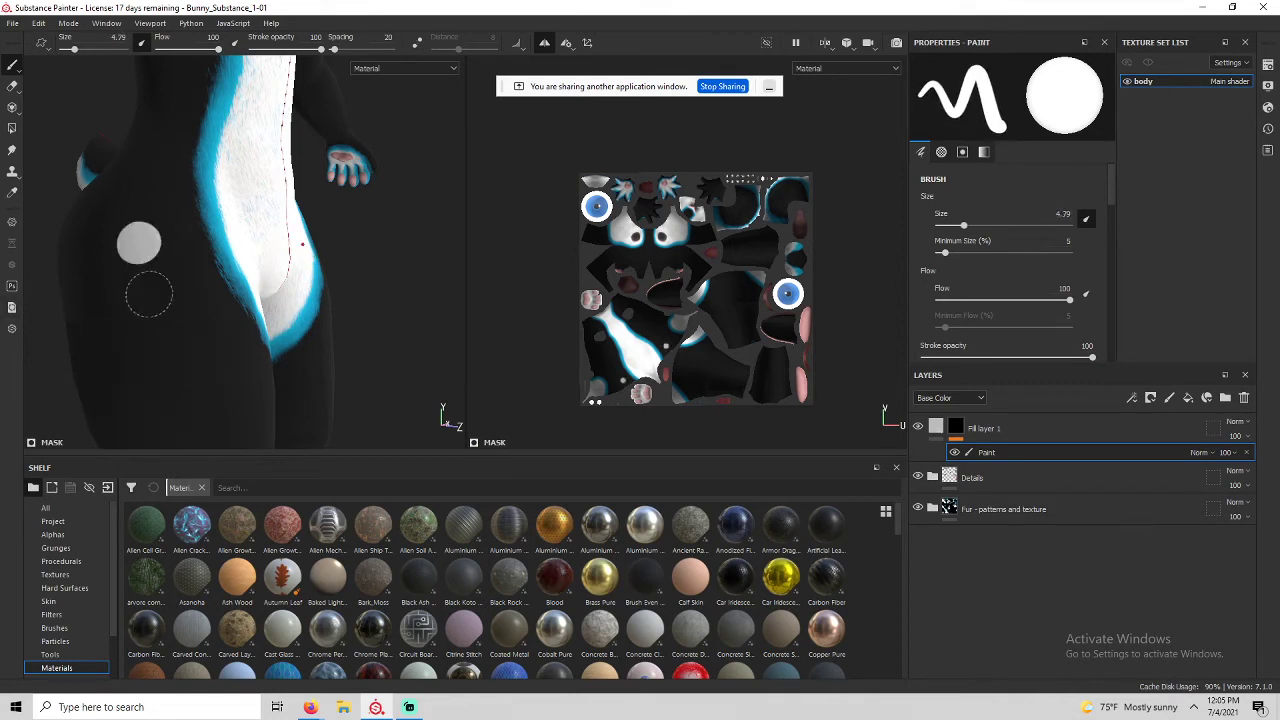
left_click_drag(148, 293, 141, 265, "alt")
scroll(140, 264, "up", 5)
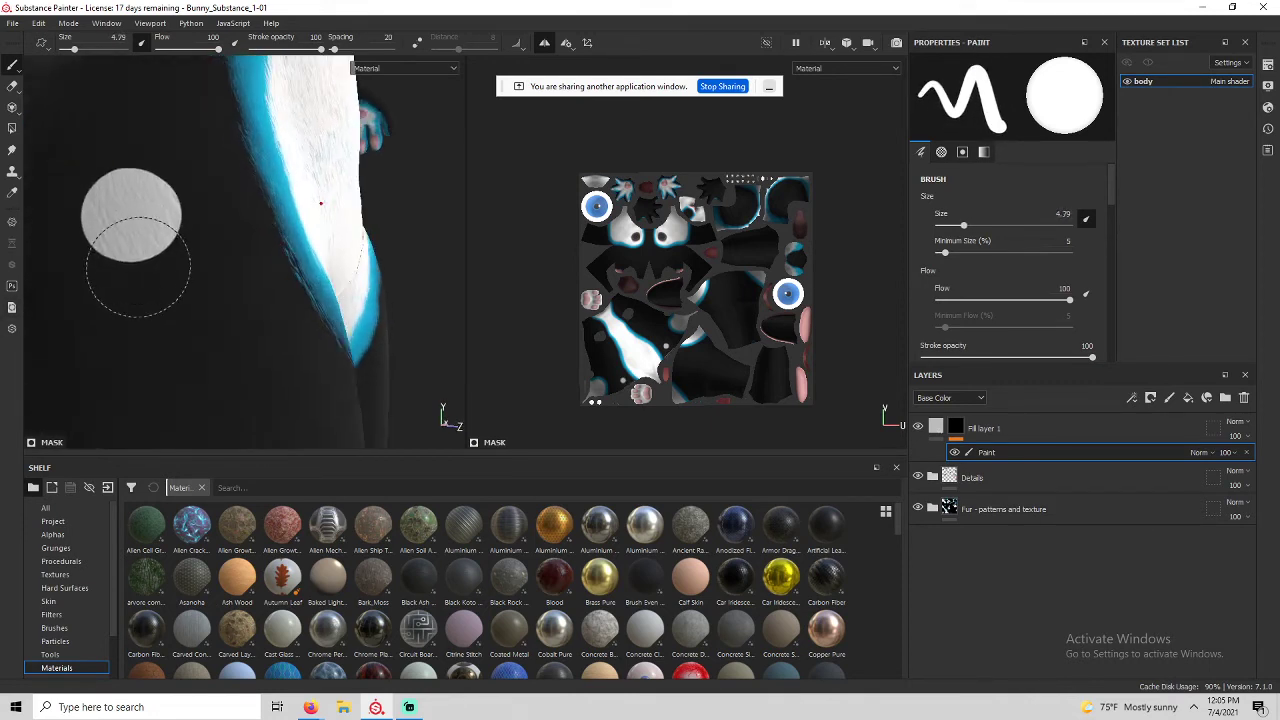
key("ctrl+z")
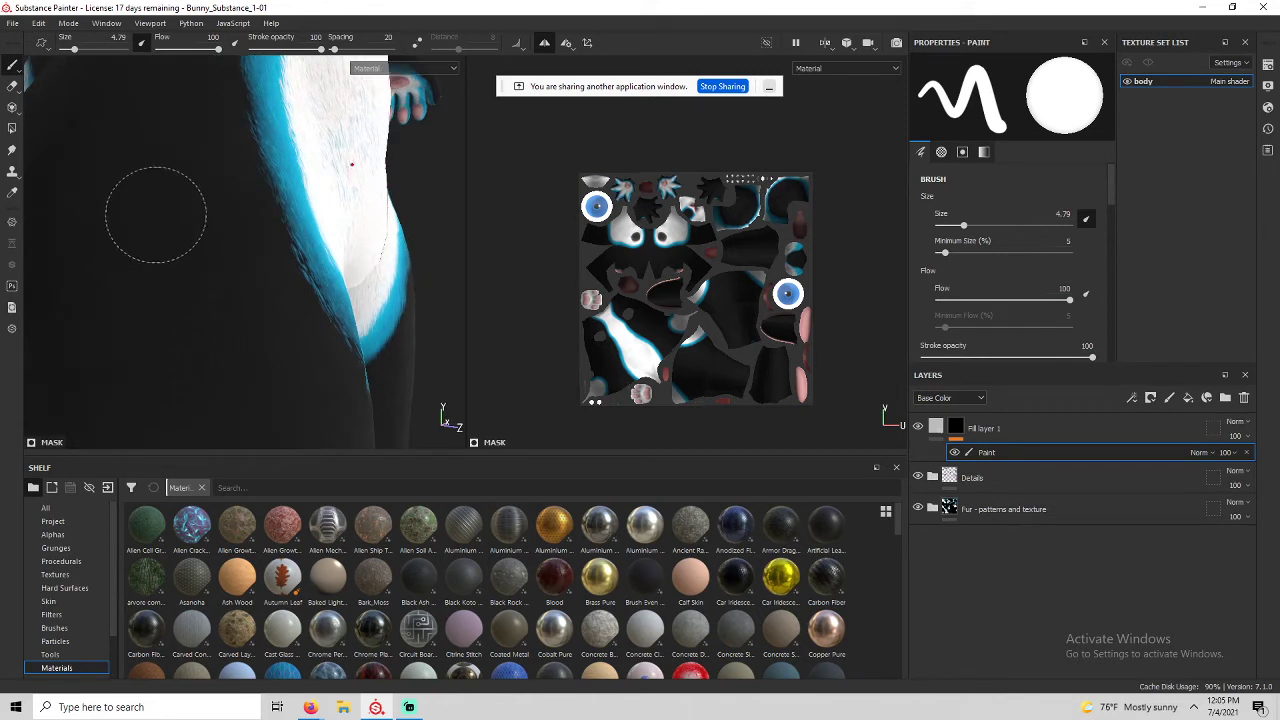
Shrink the mask brush to 1.74 and frame the bunny's legs and torso.
right_click_drag(156, 215, 130, 215, "ctrl")
scroll(157, 211, "down", 3)
middle_click_drag(160, 209, 162, 128, "alt")
left_click_drag(139, 161, 134, 240, "alt")
middle_click_drag(188, 235, 194, 117, "alt")
left_click_drag(204, 188, 283, 204, "alt")
scroll(205, 223, "up", 3)
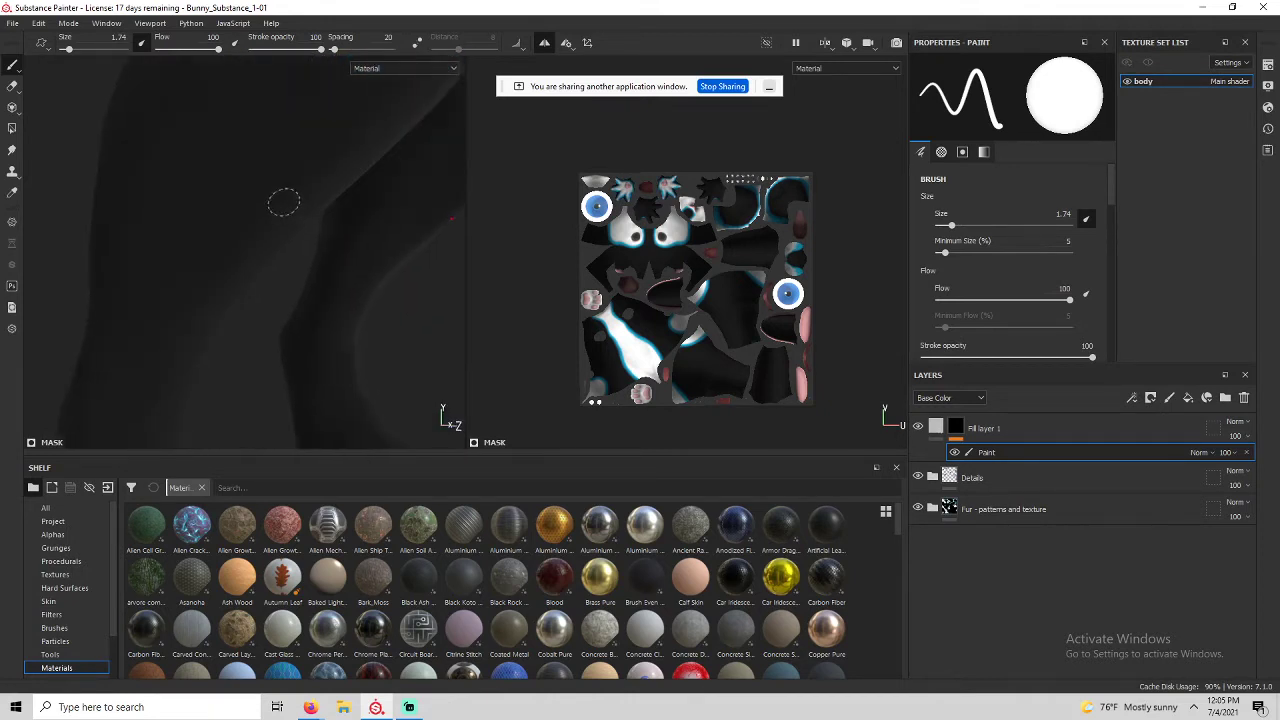
scroll(279, 192, "down", 3)
scroll(277, 187, "down", 3)
middle_click_drag(254, 225, 229, 374, "alt")
mouse_move(200, 293)
left_mouse_down("alt")
mouse_move(251, 291)
mouse_move(223, 284)
left_mouse_up("alt")
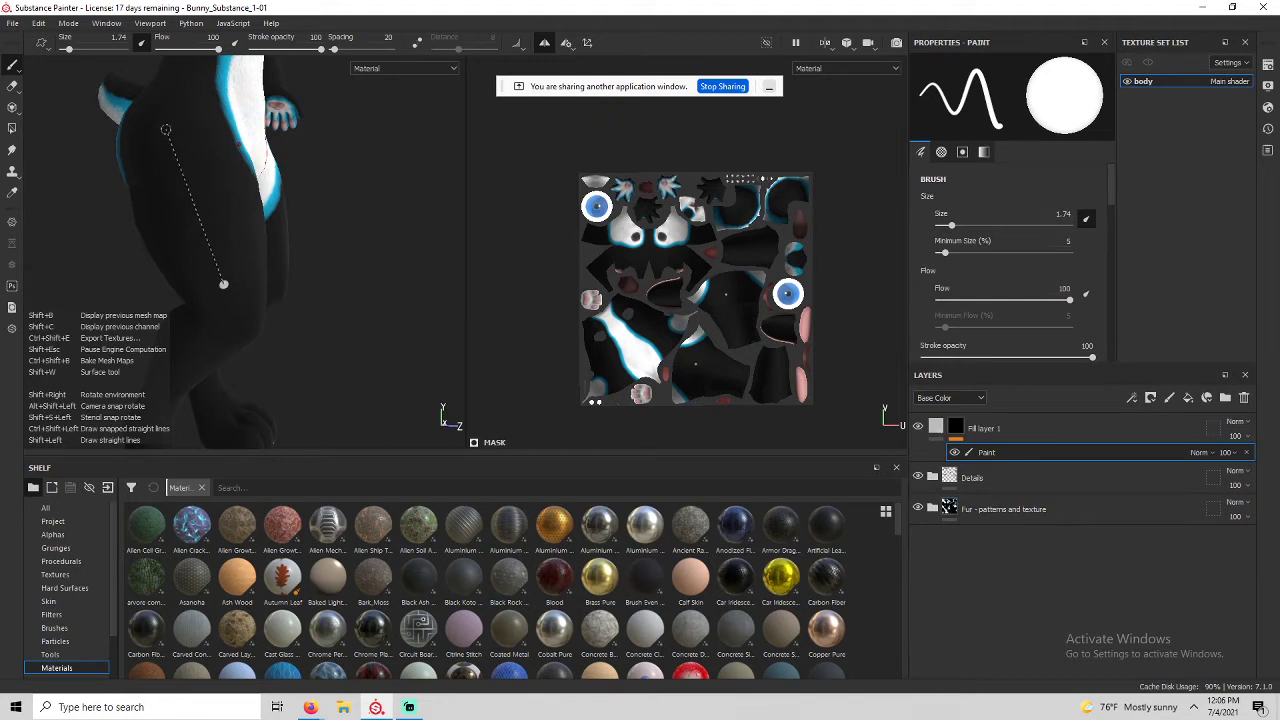
left_click(223, 284, "shift")
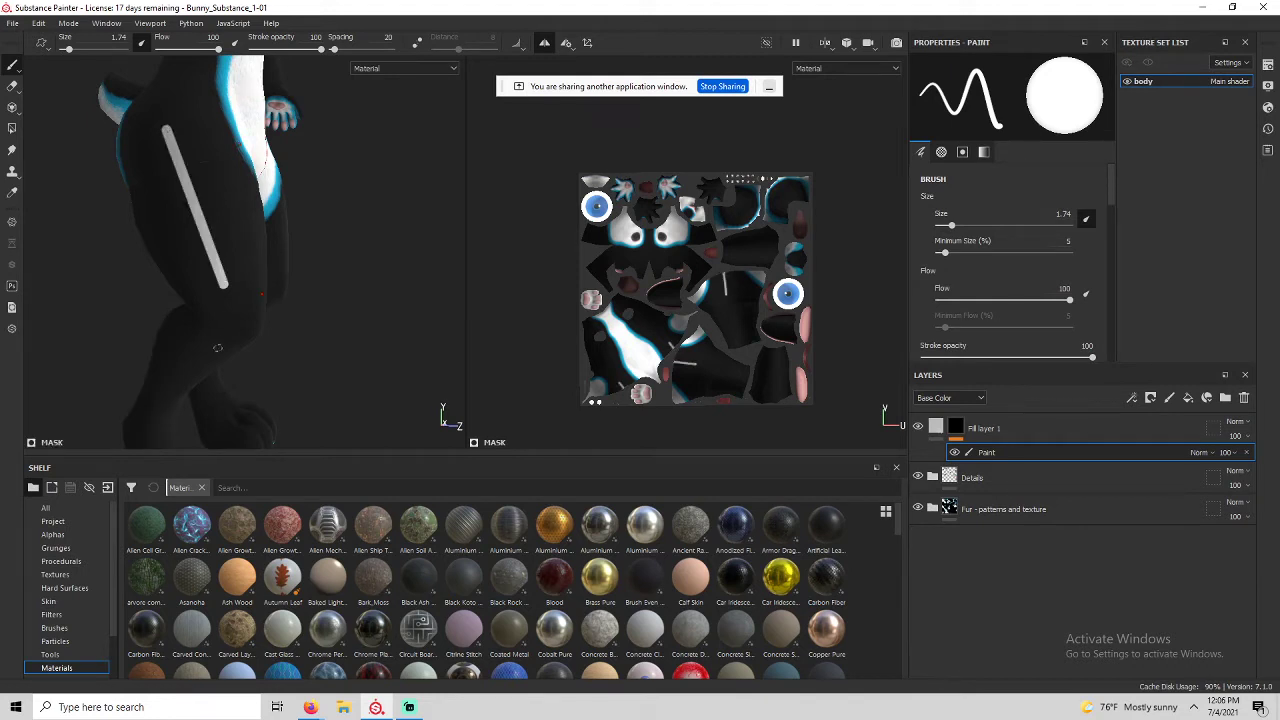
left_click_drag(218, 348, 225, 295, "alt")
scroll(182, 180, "down", 3)
scroll(180, 180, "up", 5)
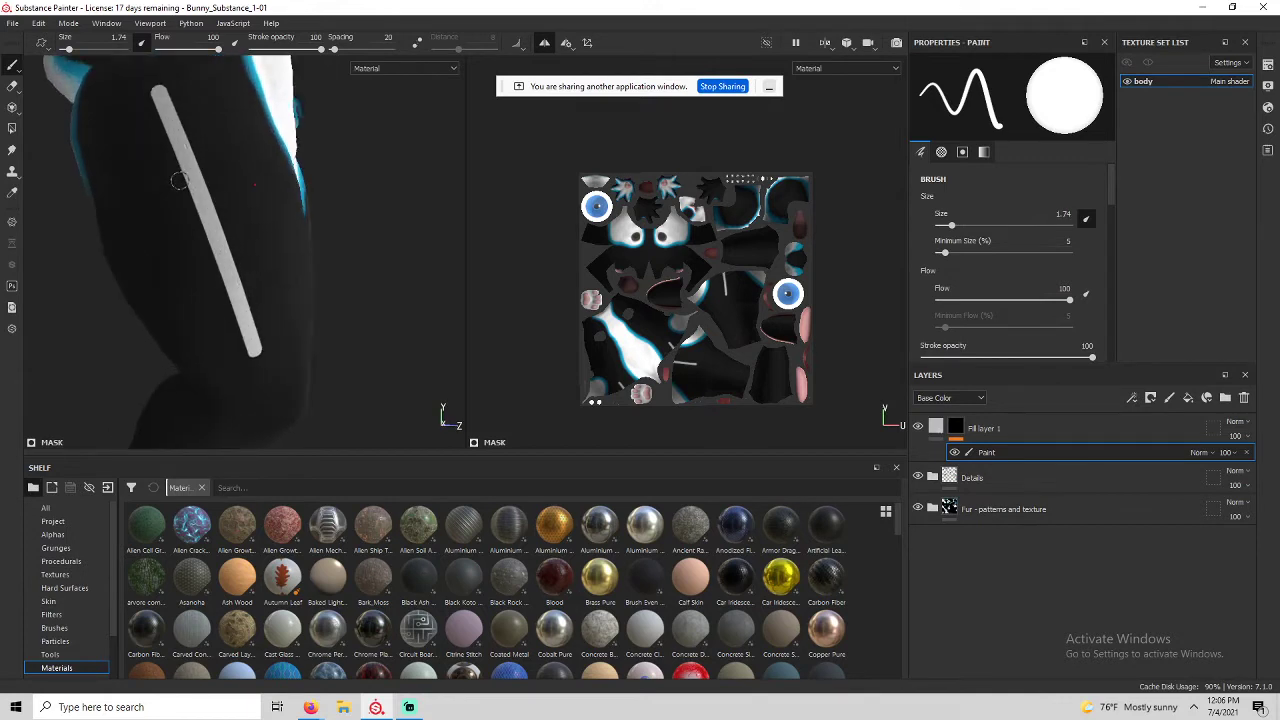
scroll(180, 180, "up", 3)
middle_click_drag(177, 194, 146, 320, "alt")
left_click_drag(146, 320, 190, 259, "alt")
scroll(192, 270, "down", 2)
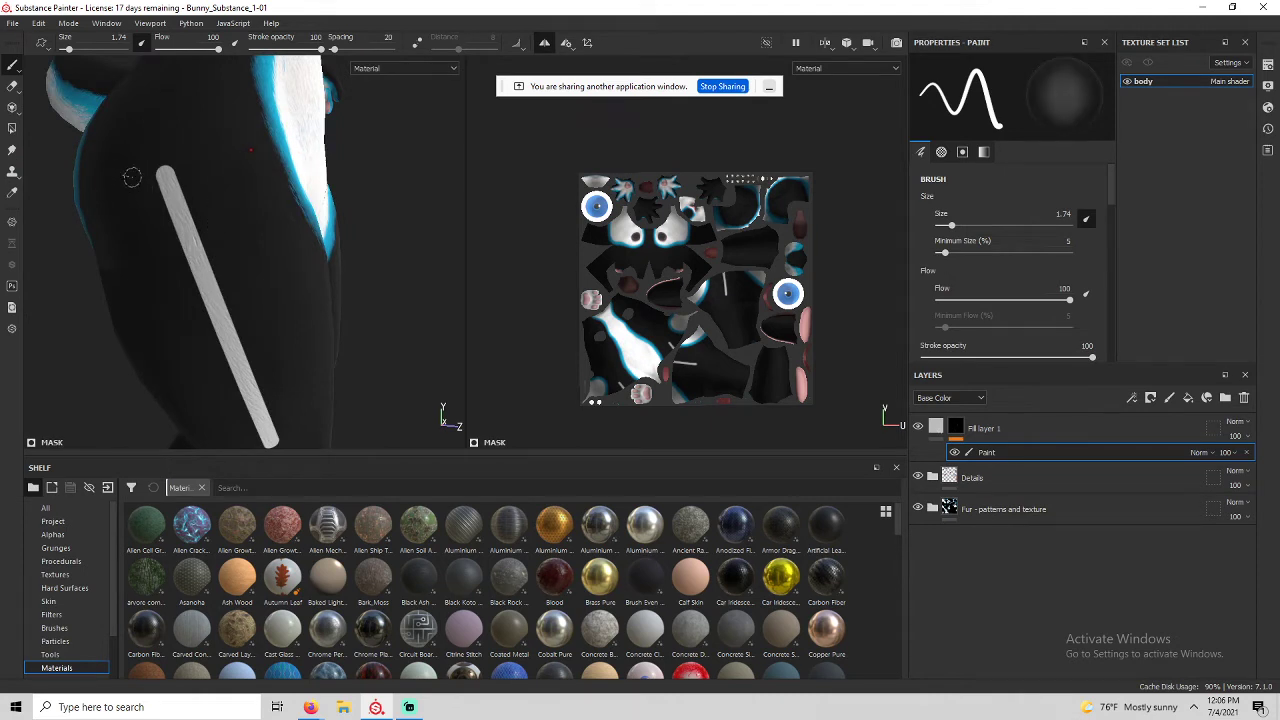
left_click_drag(132, 177, 240, 229)
left_click(221, 287, "shift")
left_click(152, 313)
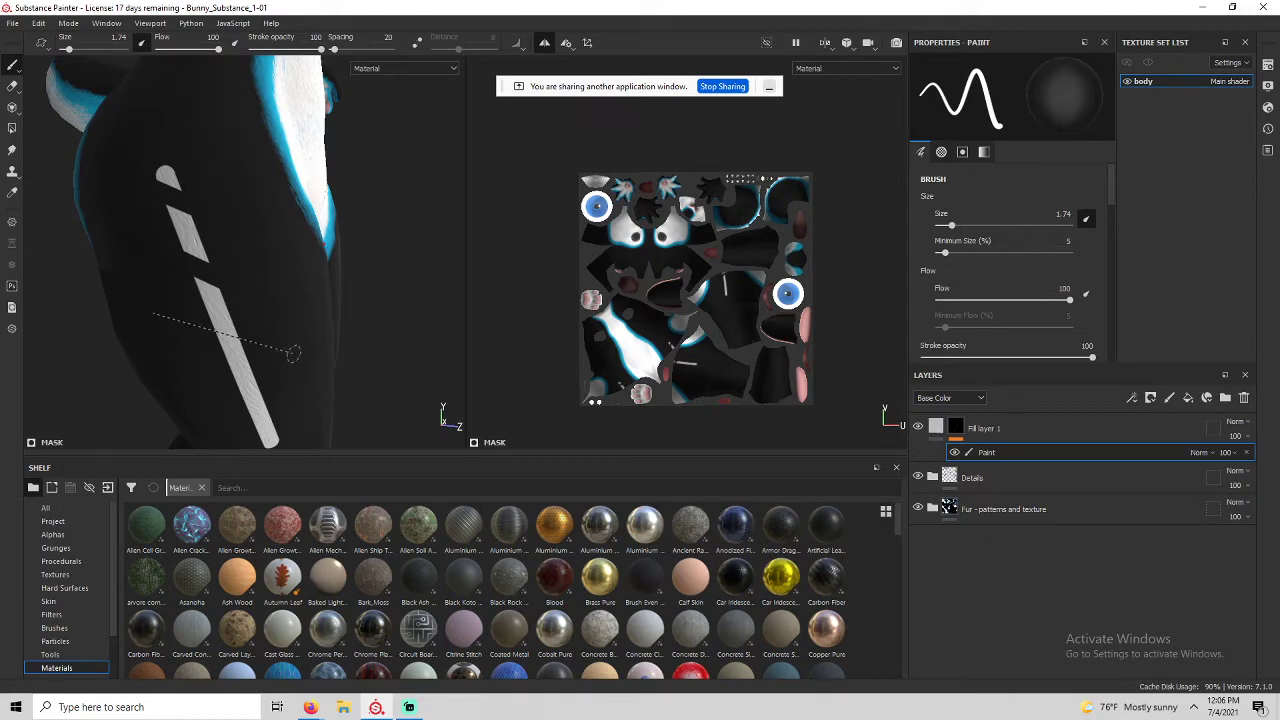
left_click(292, 354, "shift")
left_click(172, 376)
left_click(312, 403, "shift")
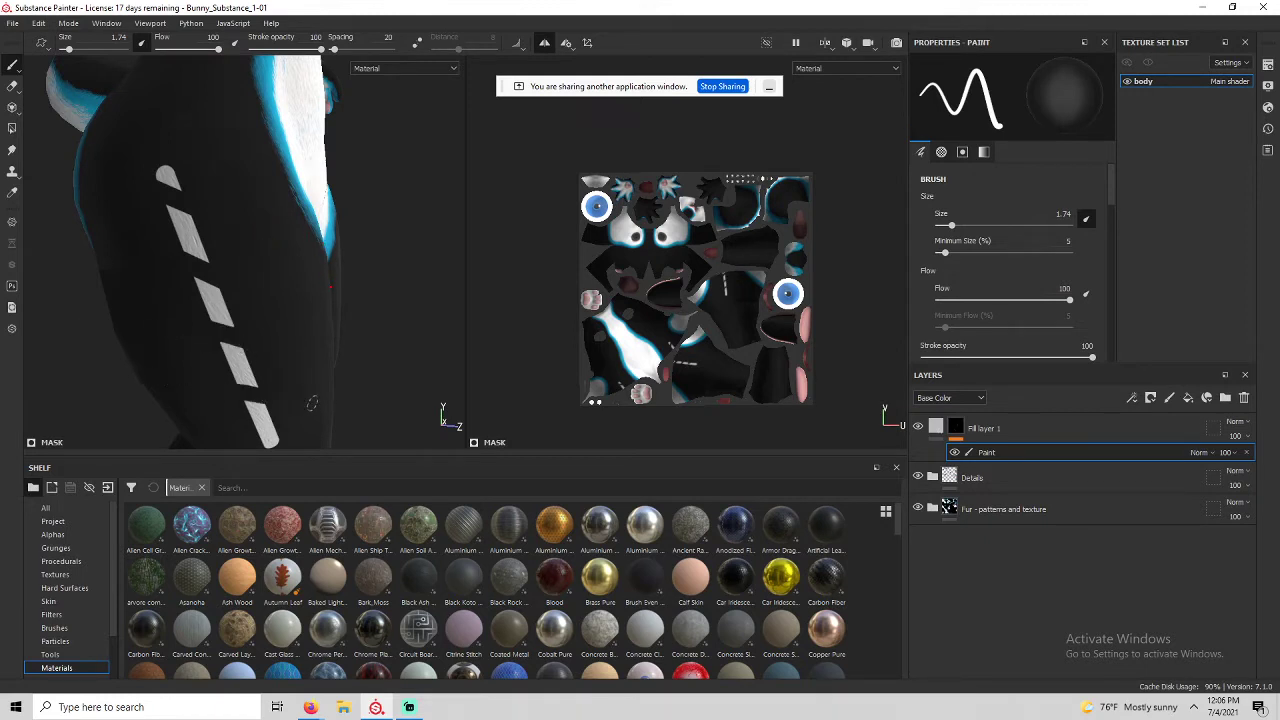
middle_click_drag(293, 360, 270, 285, "alt")
left_click_drag(267, 257, 229, 254, "alt")
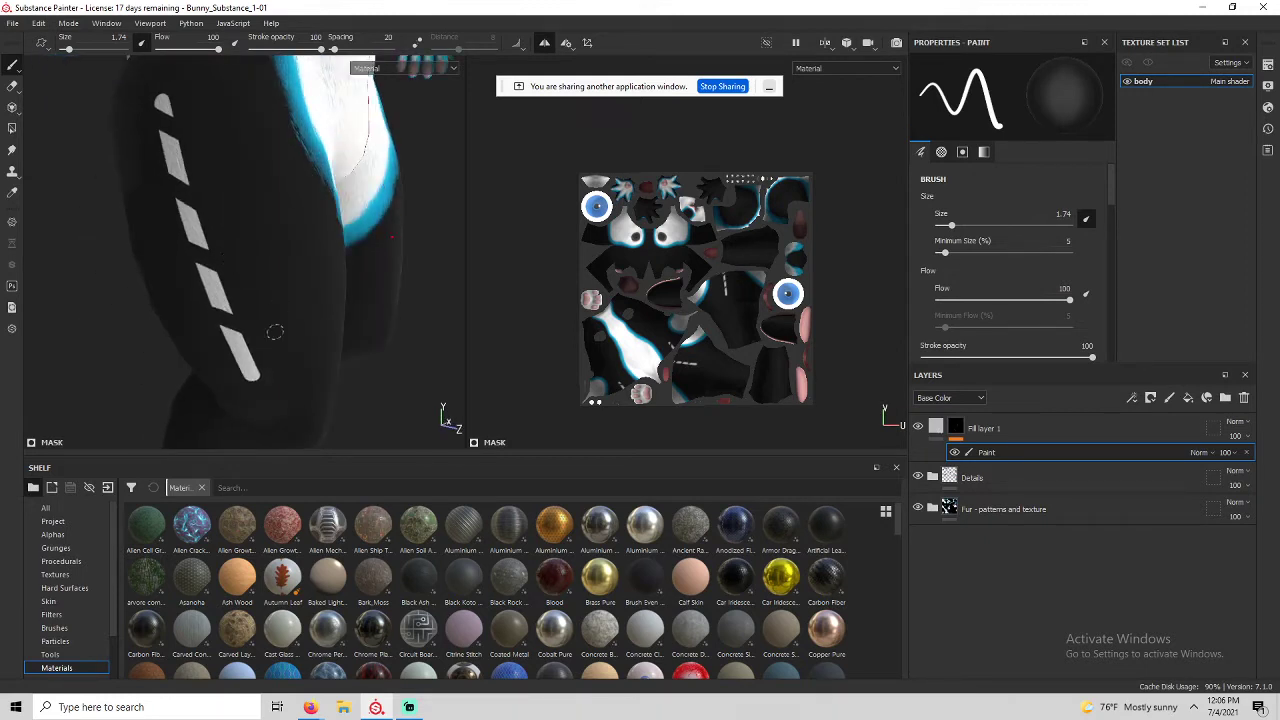
key("ctrl+z")
key("ctrl+z")
key("ctrl+z")
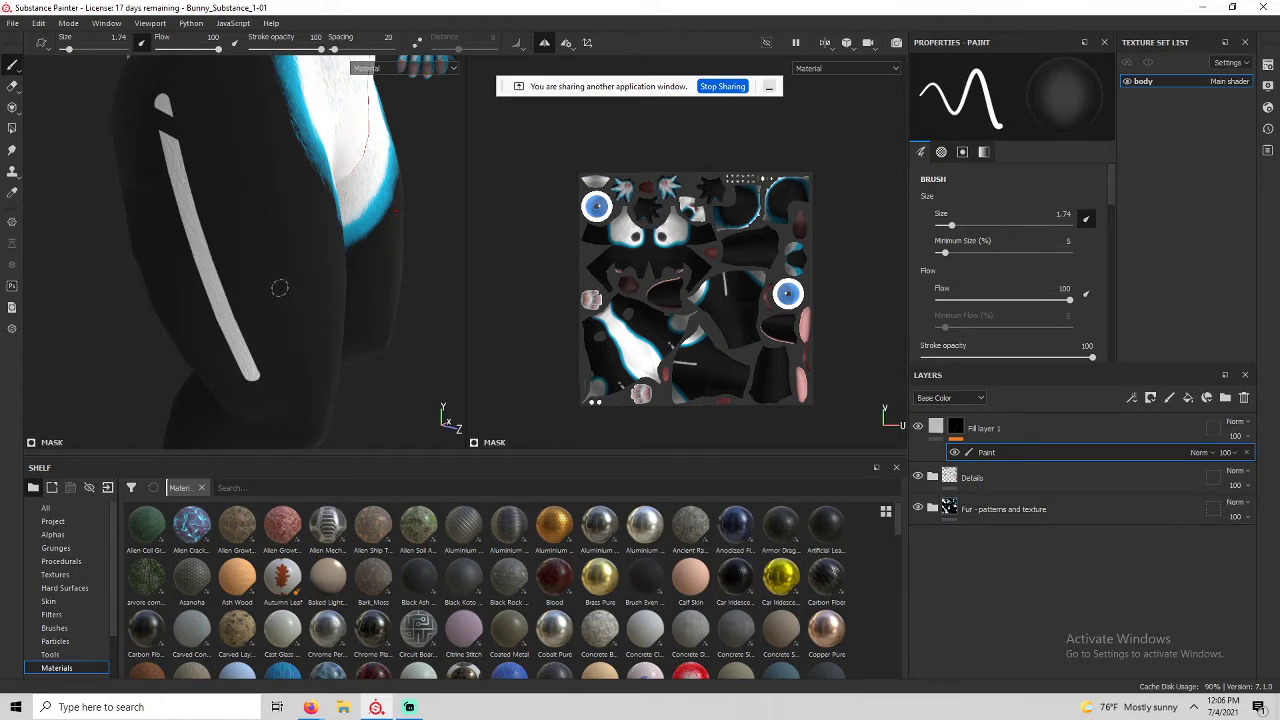
key("ctrl+z")
key("ctrl+z")
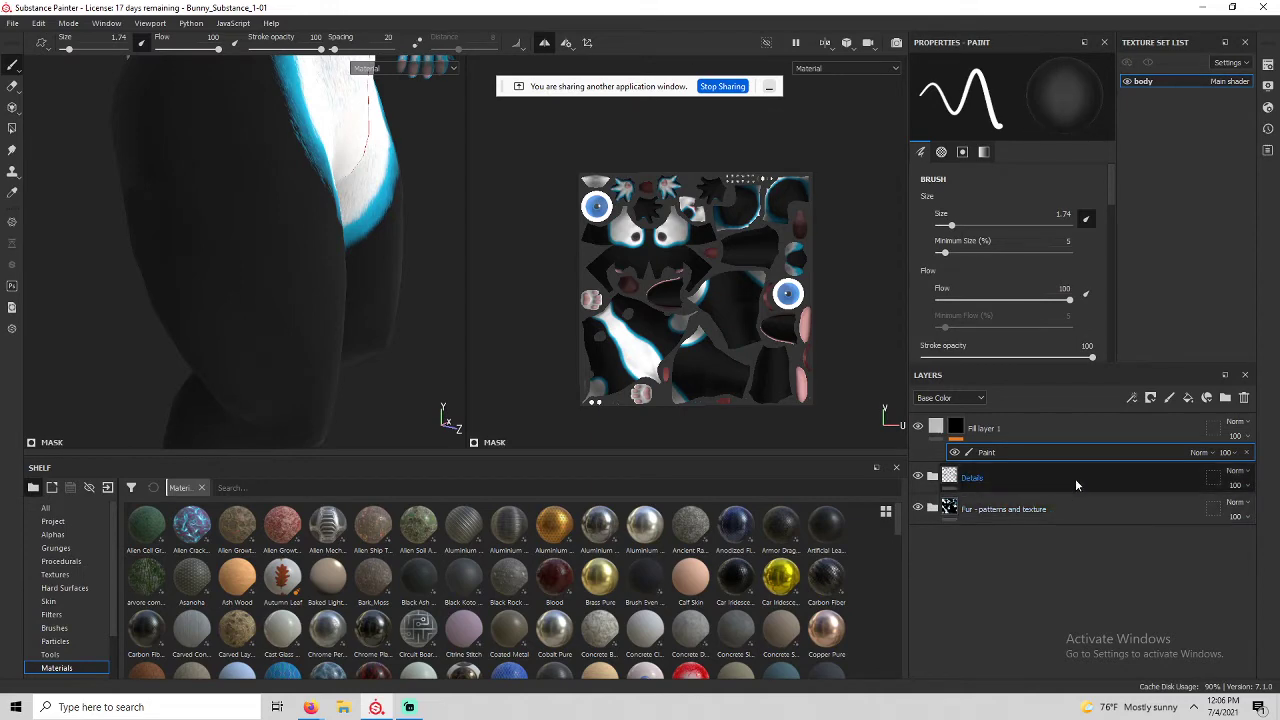
Select Fill layer 1's Paint effect and pick Card Spades from the Alphas shelf.
left_click(951, 429)
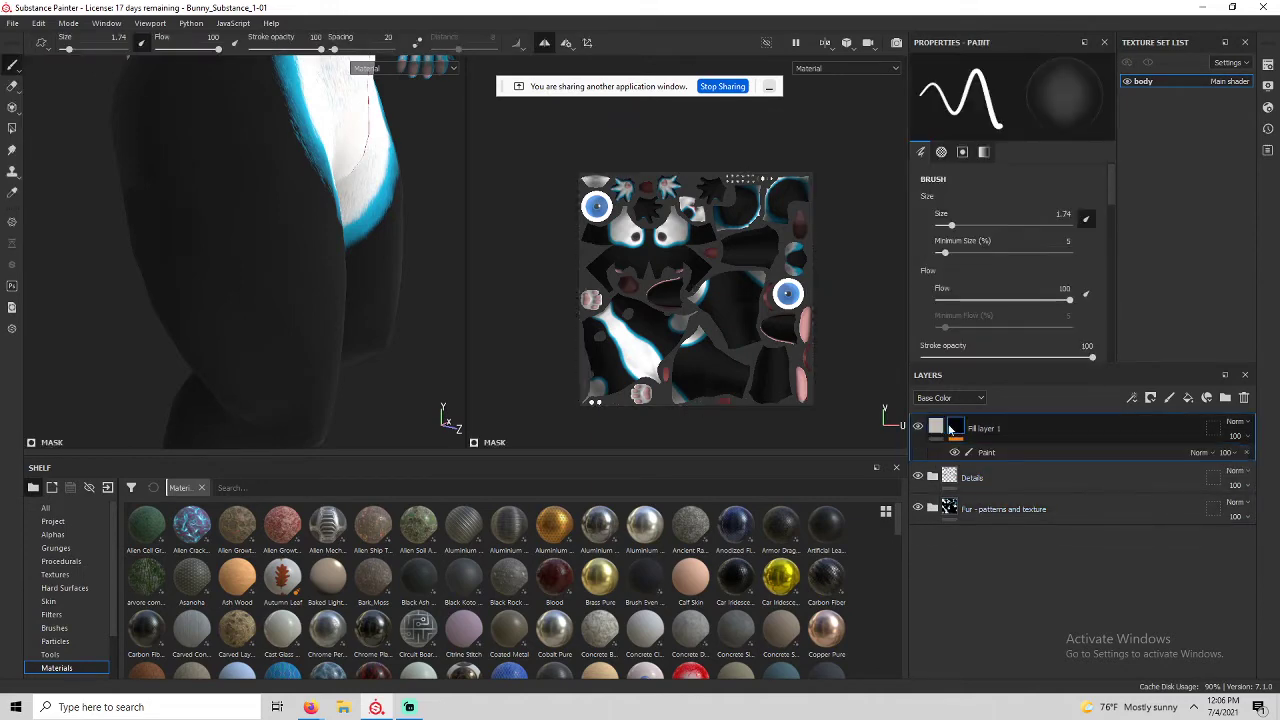
left_click(958, 430)
left_click(980, 453)
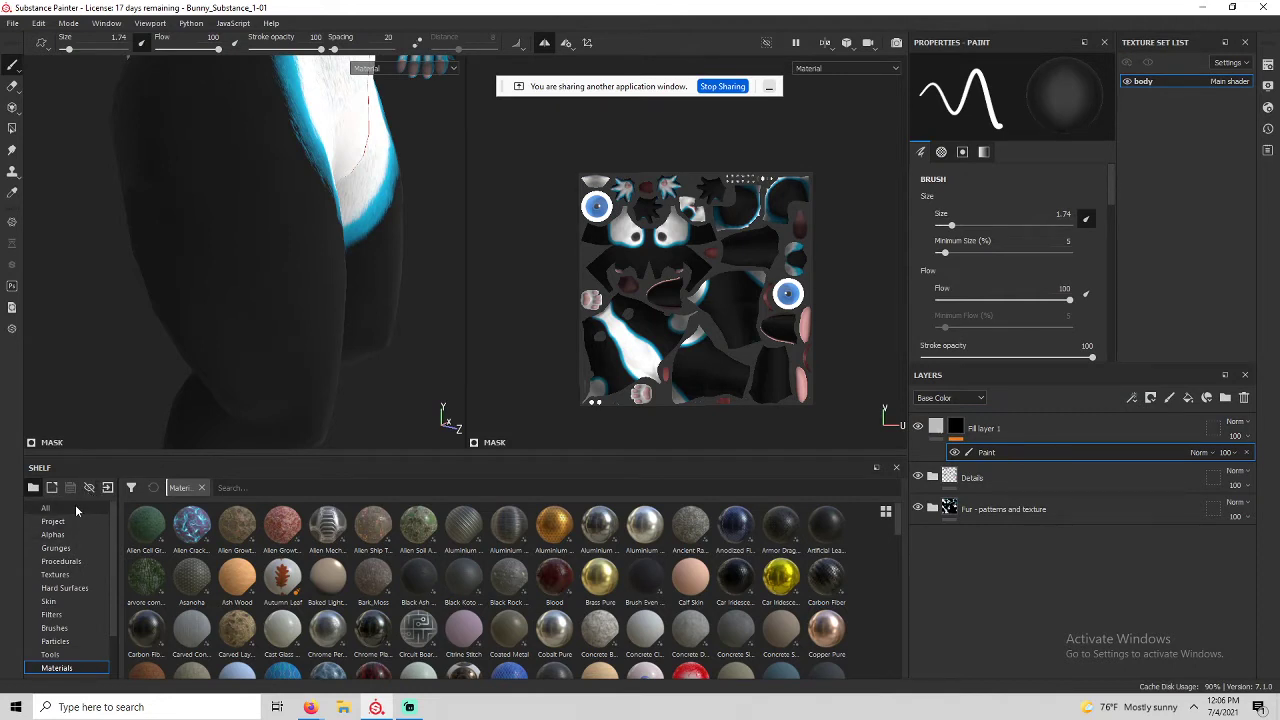
left_click(66, 538)
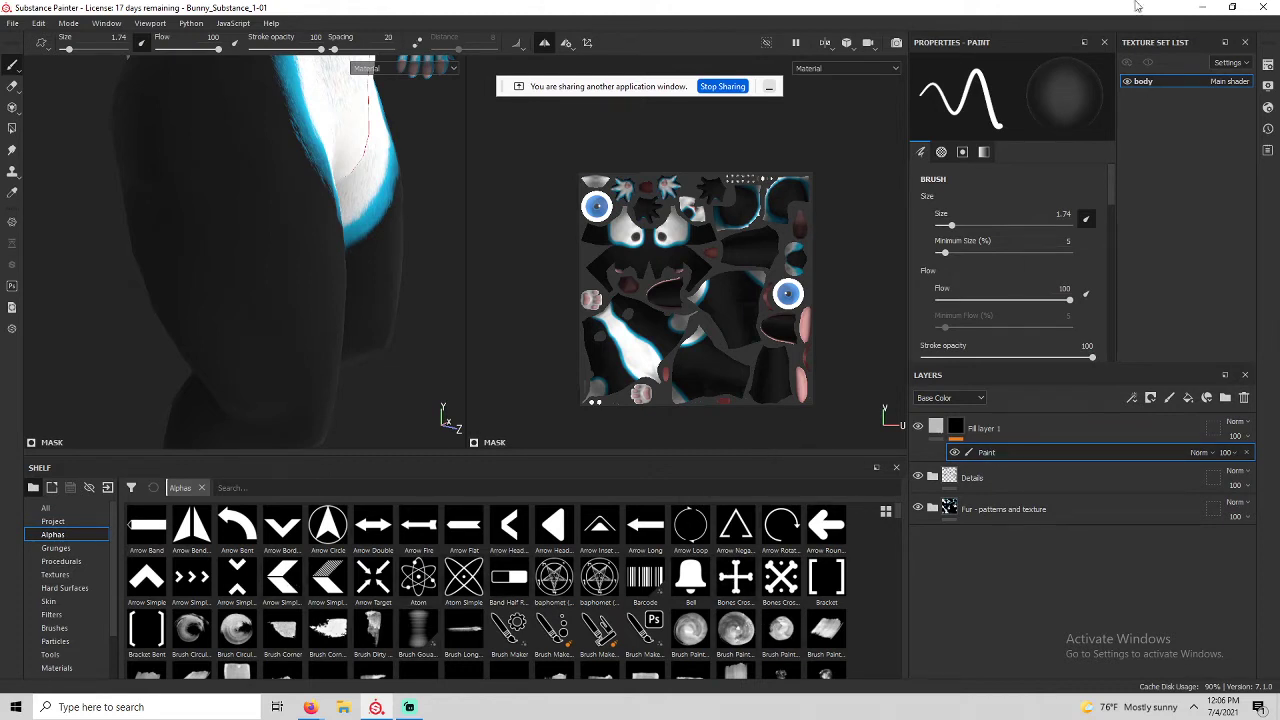
scroll(457, 609, "down", 3)
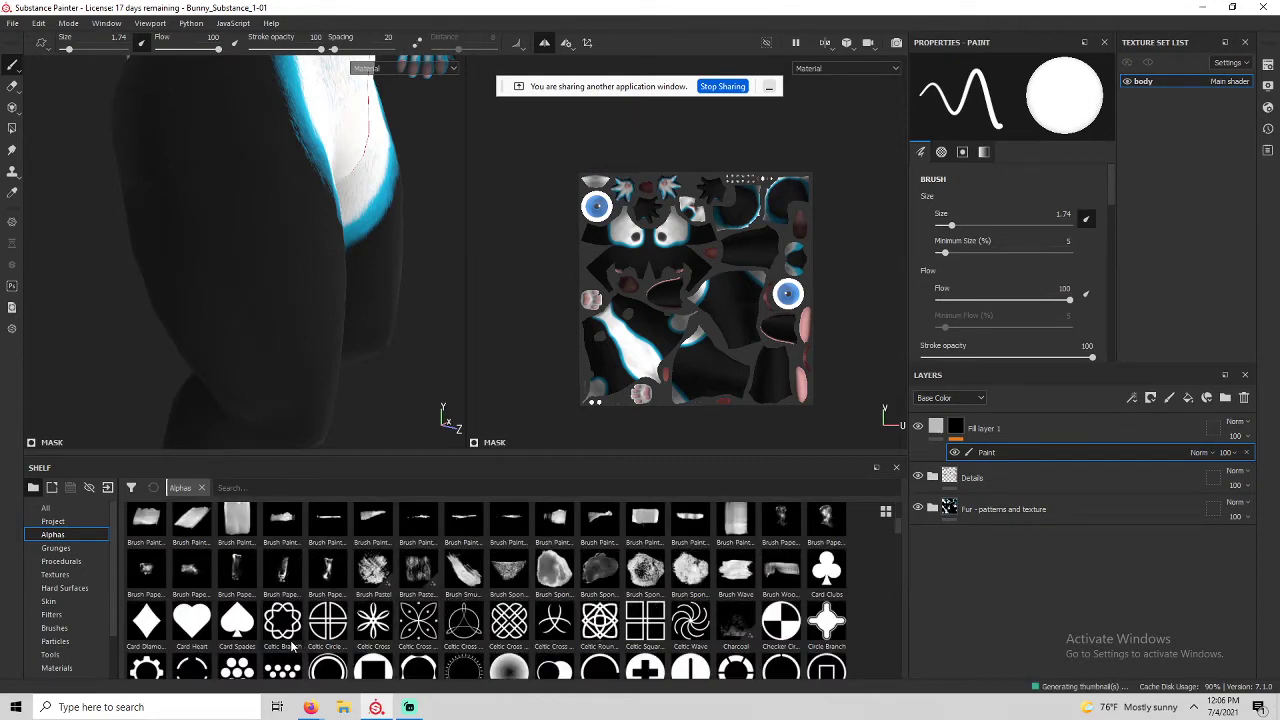
scroll(291, 648, "down", 3)
scroll(291, 648, "up", 3)
left_click(237, 624)
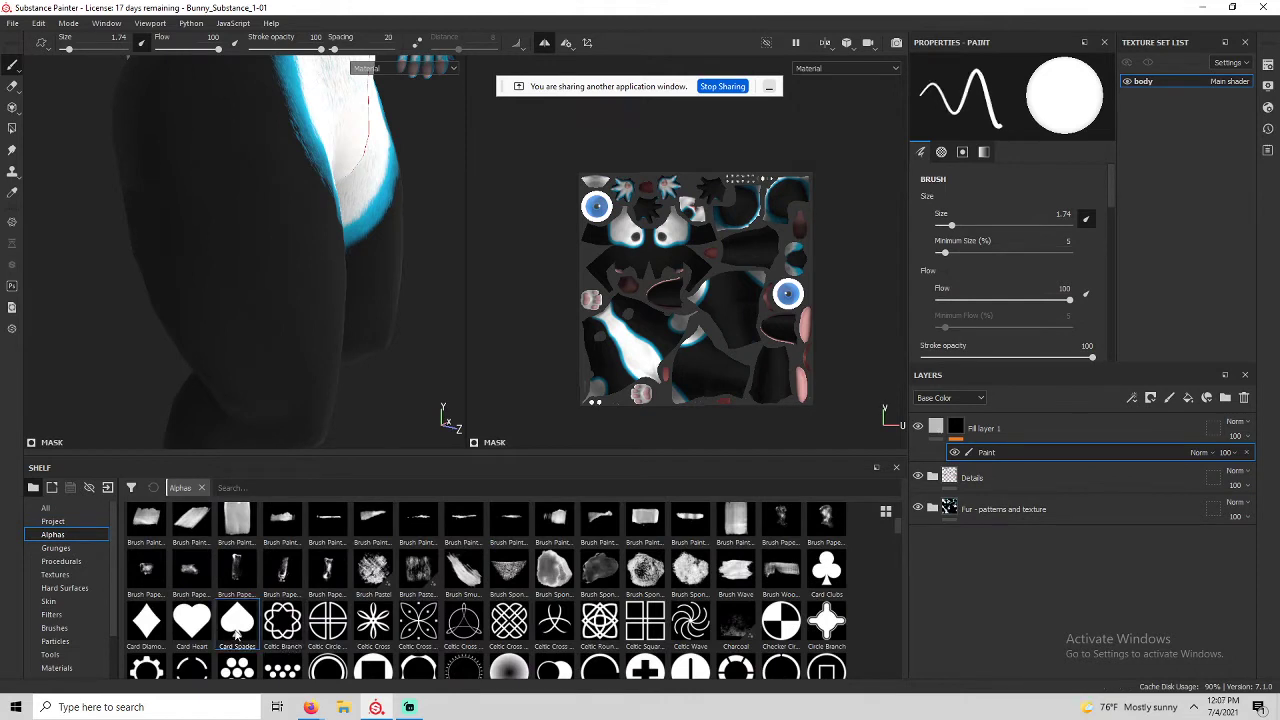
Stamp a white Card Heart at brush size 10.75 onto the bunny's hip.
left_click(211, 626)
scroll(200, 257, "down", 5)
left_click_drag(118, 240, 202, 218, "alt")
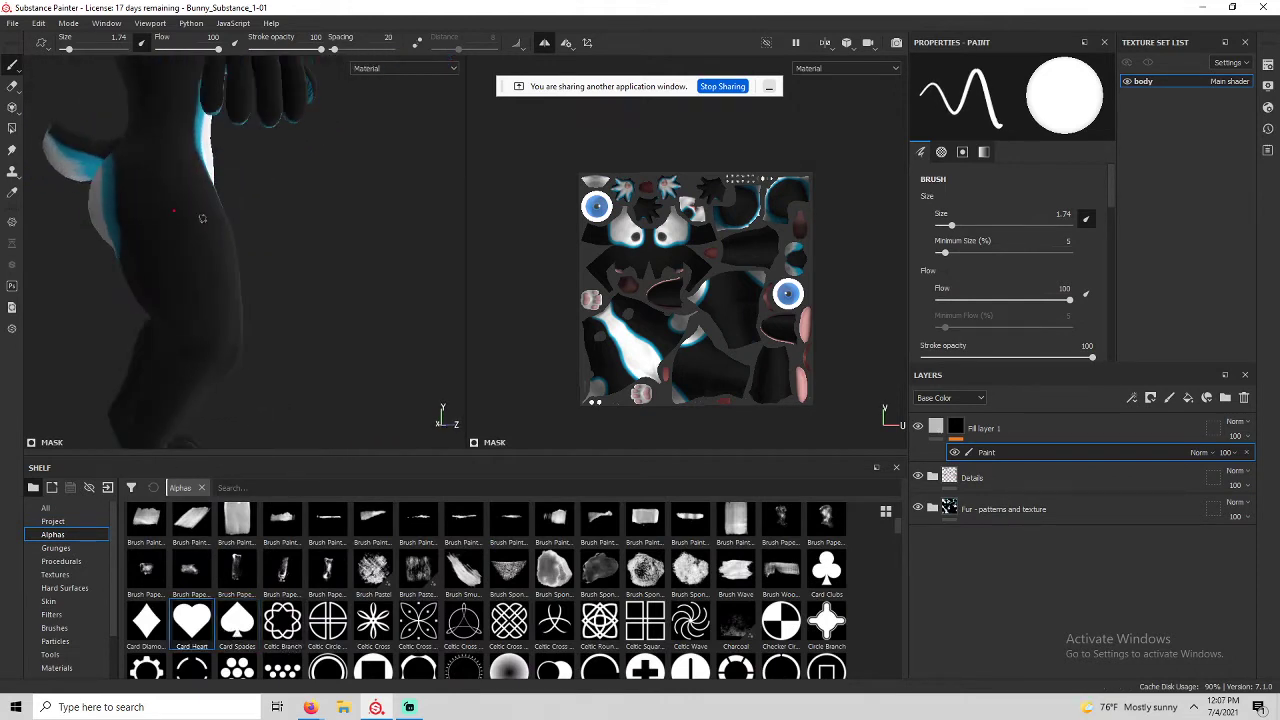
scroll(186, 219, "down", 2)
scroll(181, 219, "up", 4)
key("bracketright")
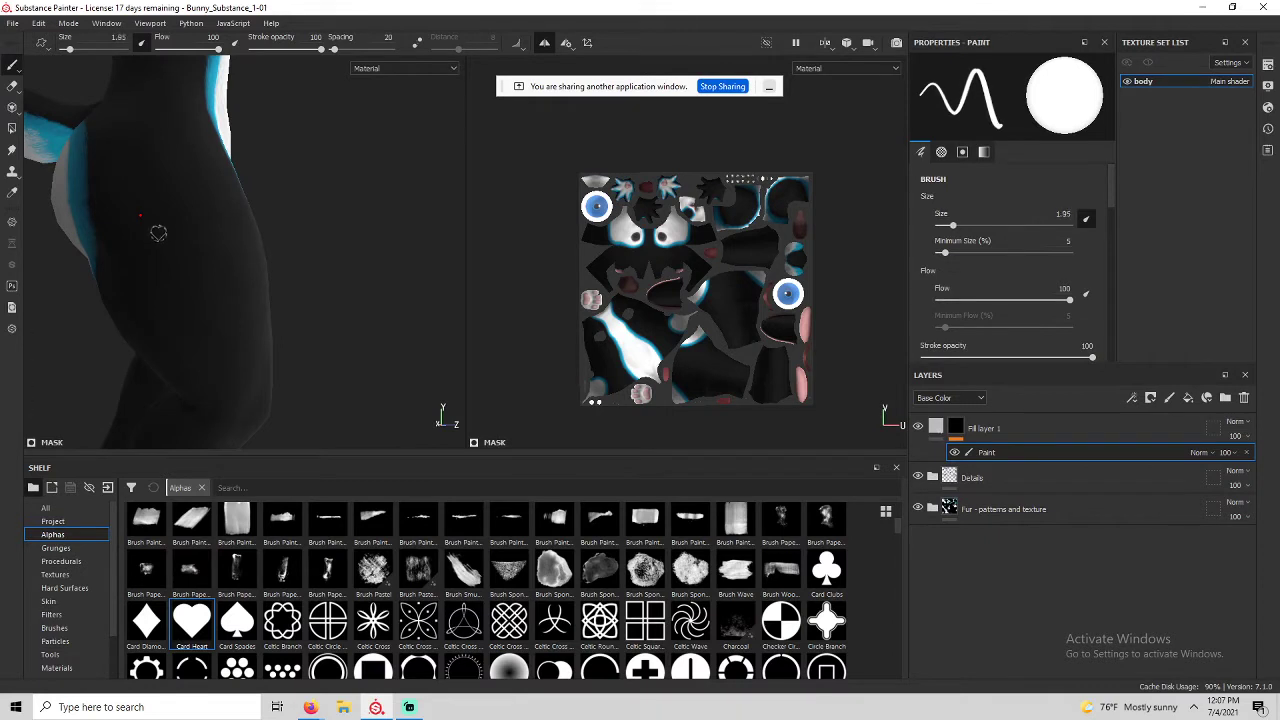
key("bracketright")
key("bracketright")
key("bracketright")
key("bracketright")
key("bracketright")
key("bracketright")
key("bracketright")
key("bracketright")
key("bracketright")
key("bracketright")
key("bracketright")
key("bracketright")
key("bracketright")
key("bracketright")
key("bracketright")
key("bracketright")
key("bracketright")
key("bracketright")
key("bracketright")
key("bracketright")
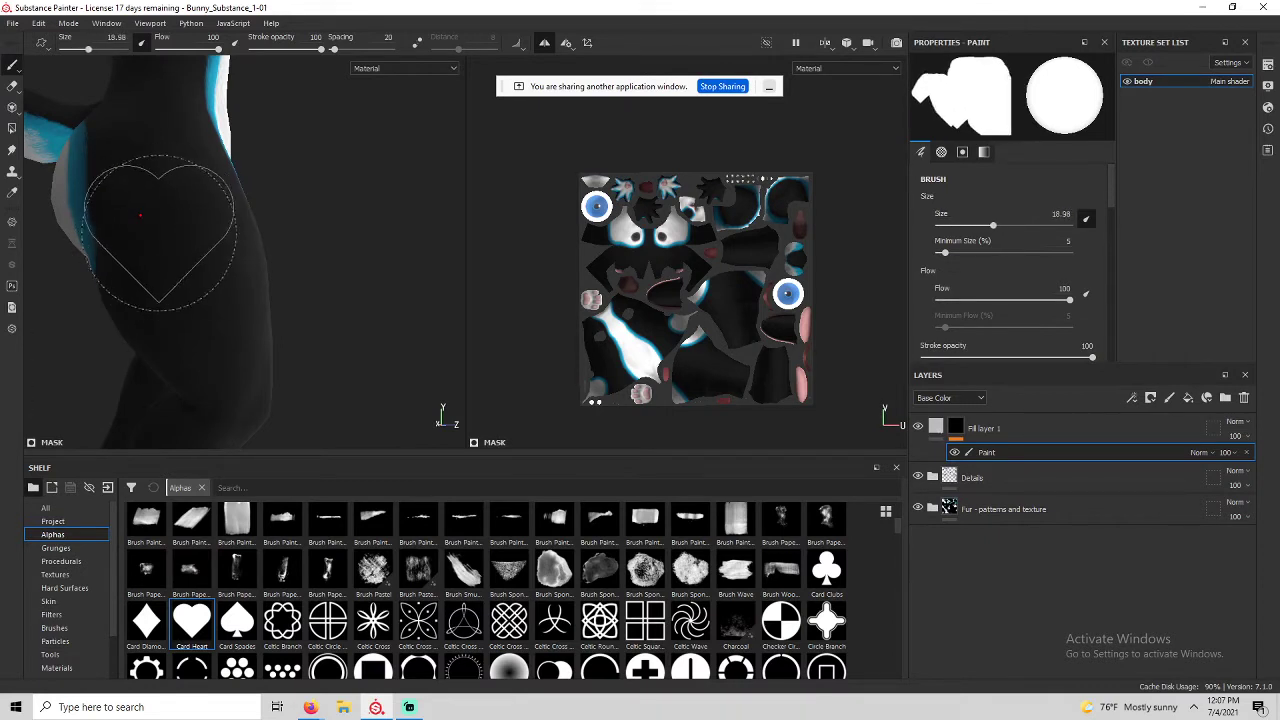
key("bracketleft")
key("bracketleft")
key("bracketleft")
key("bracketleft")
key("bracketleft")
key("bracketleft")
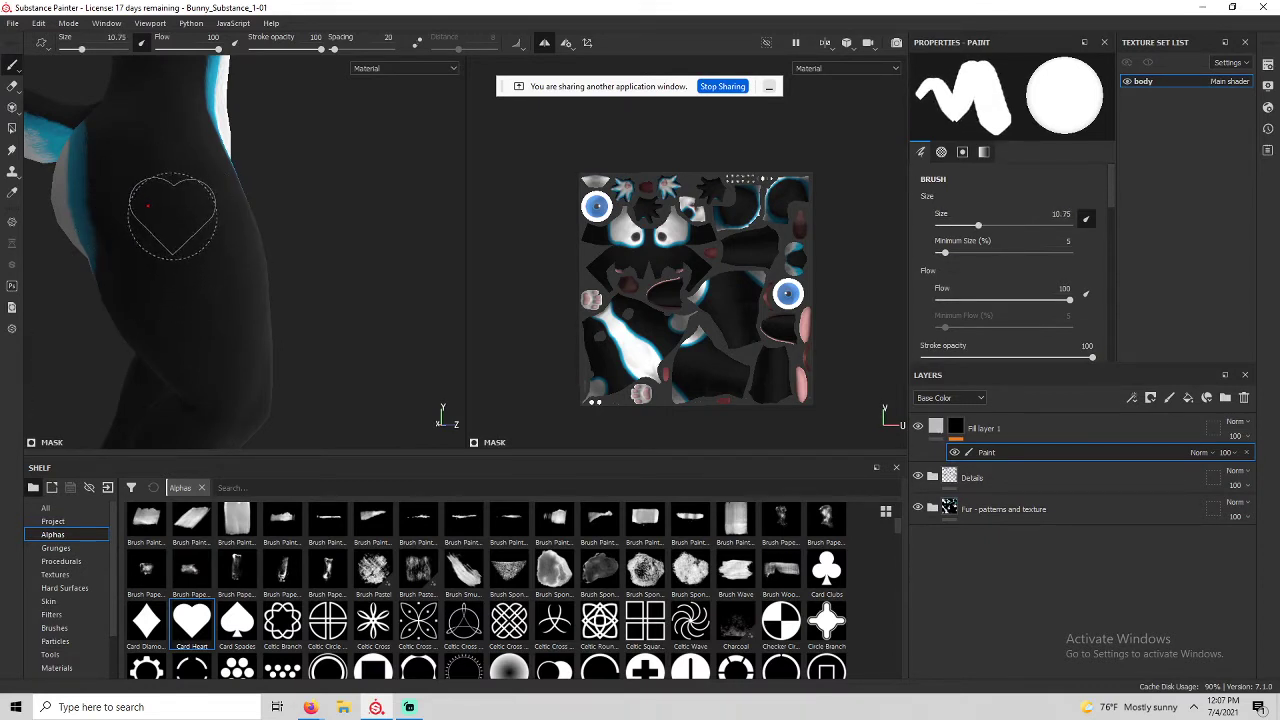
left_click(172, 216)
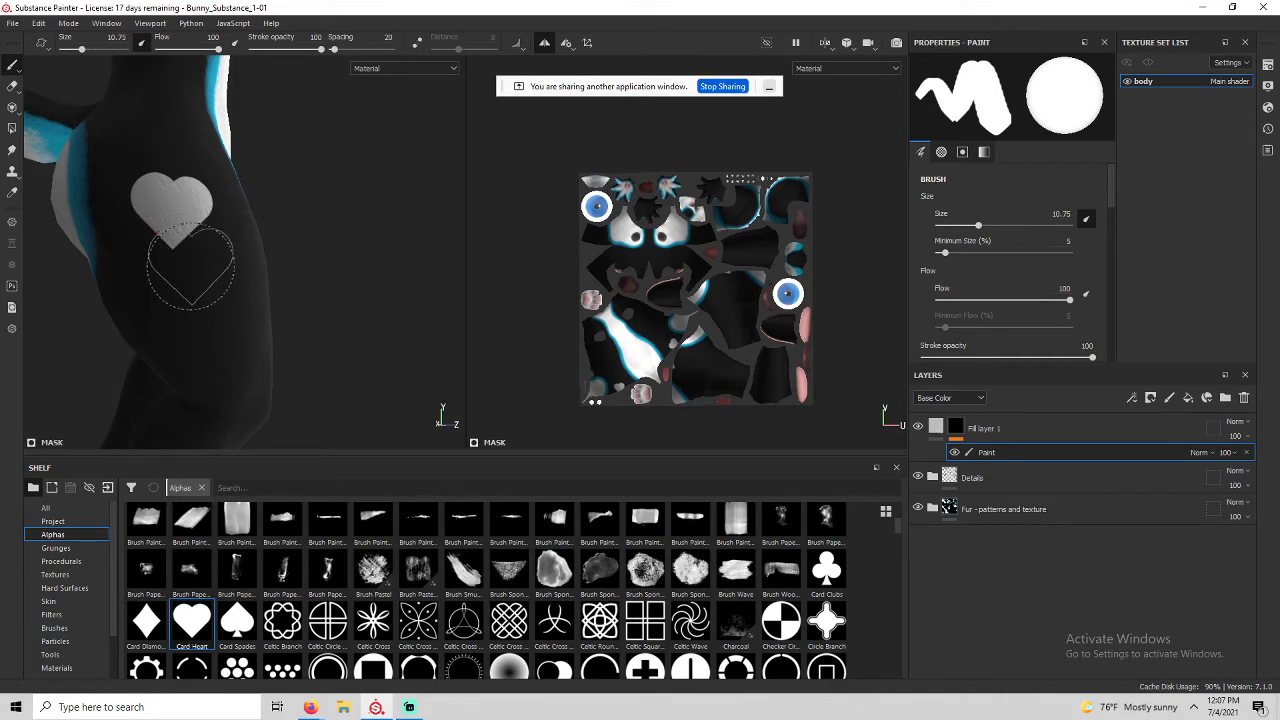
left_click_drag(190, 266, 262, 246, "alt")
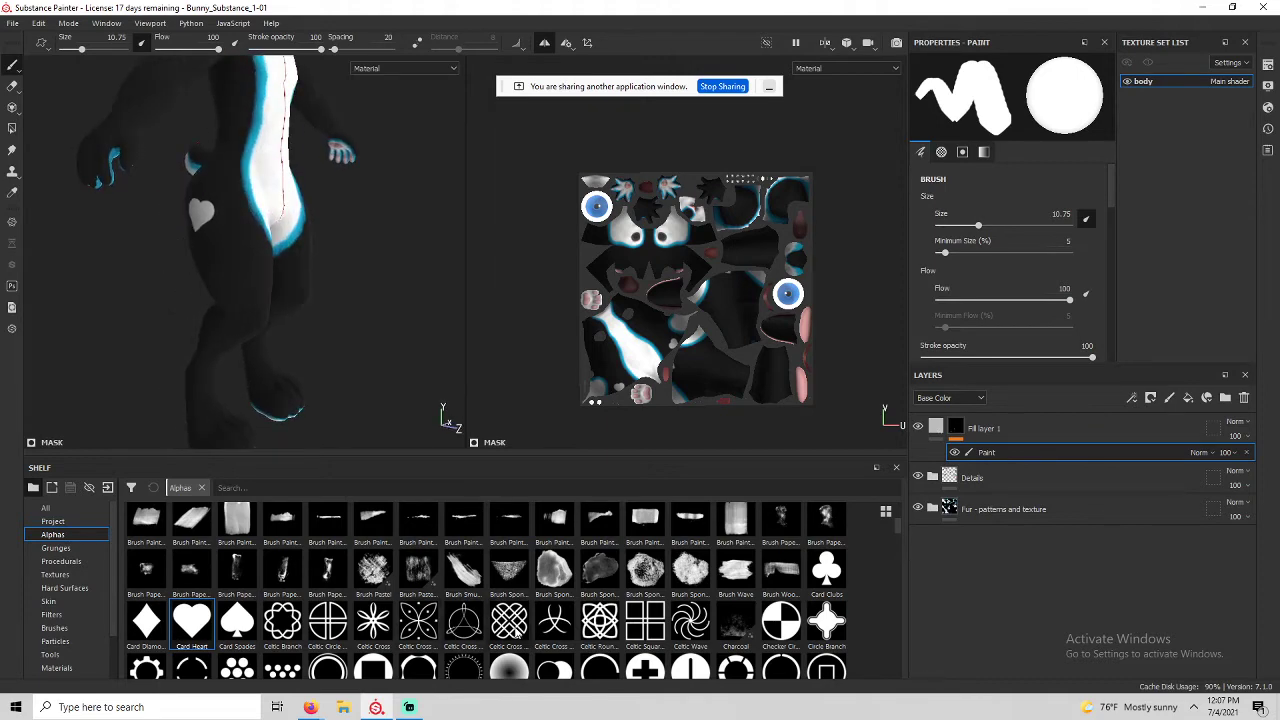
Try the Font Libre text alpha on the mask brush.
scroll(515, 600, "down", 3)
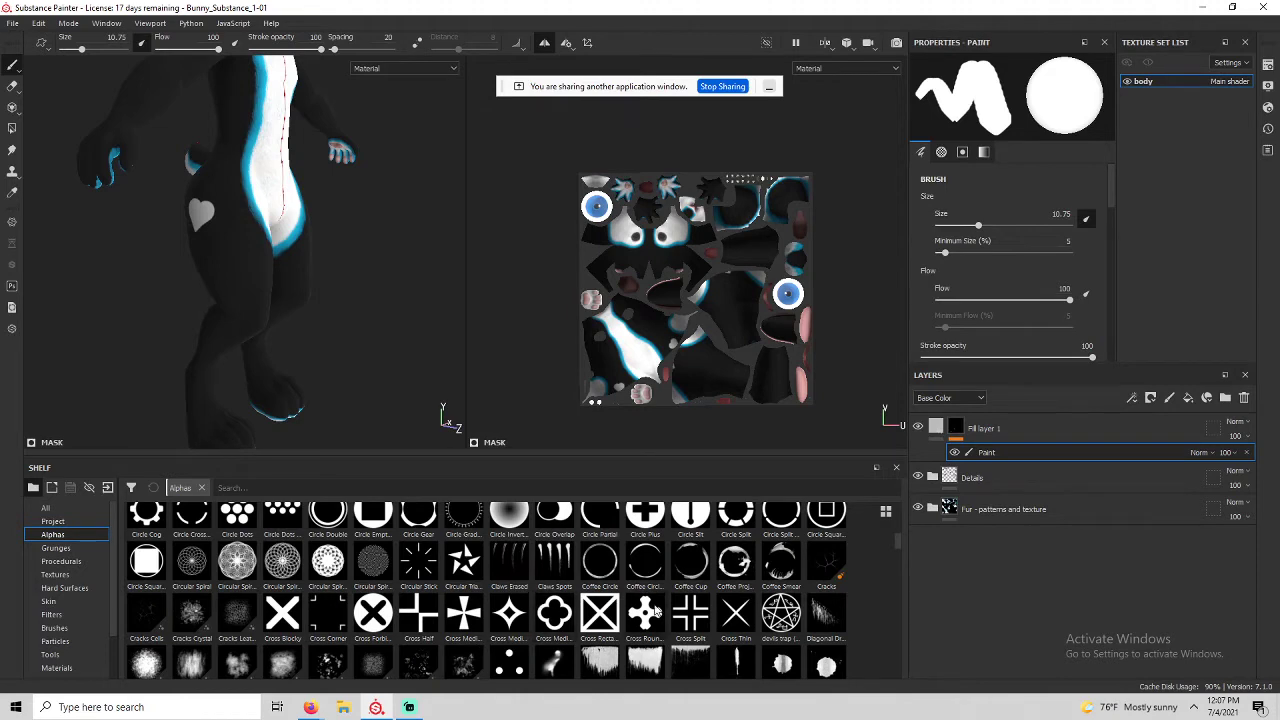
scroll(656, 610, "up", 2)
scroll(770, 620, "down", 2)
scroll(751, 530, "down", 4)
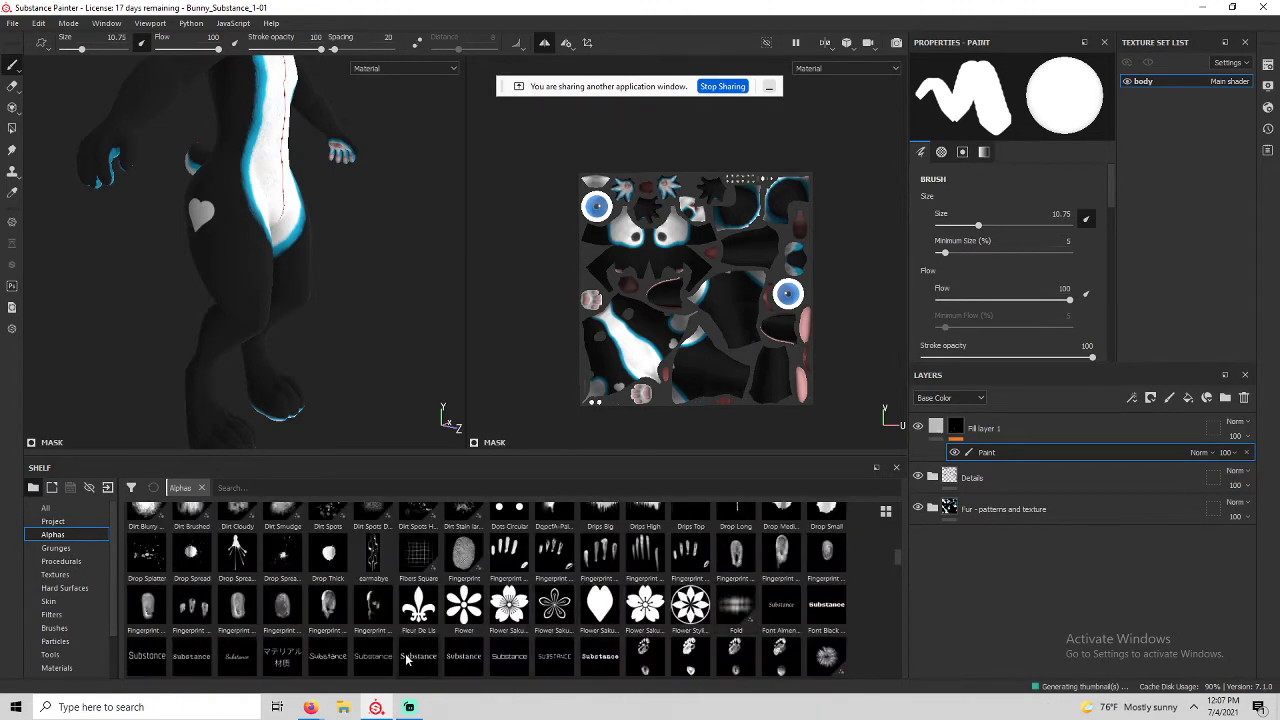
left_click(424, 660)
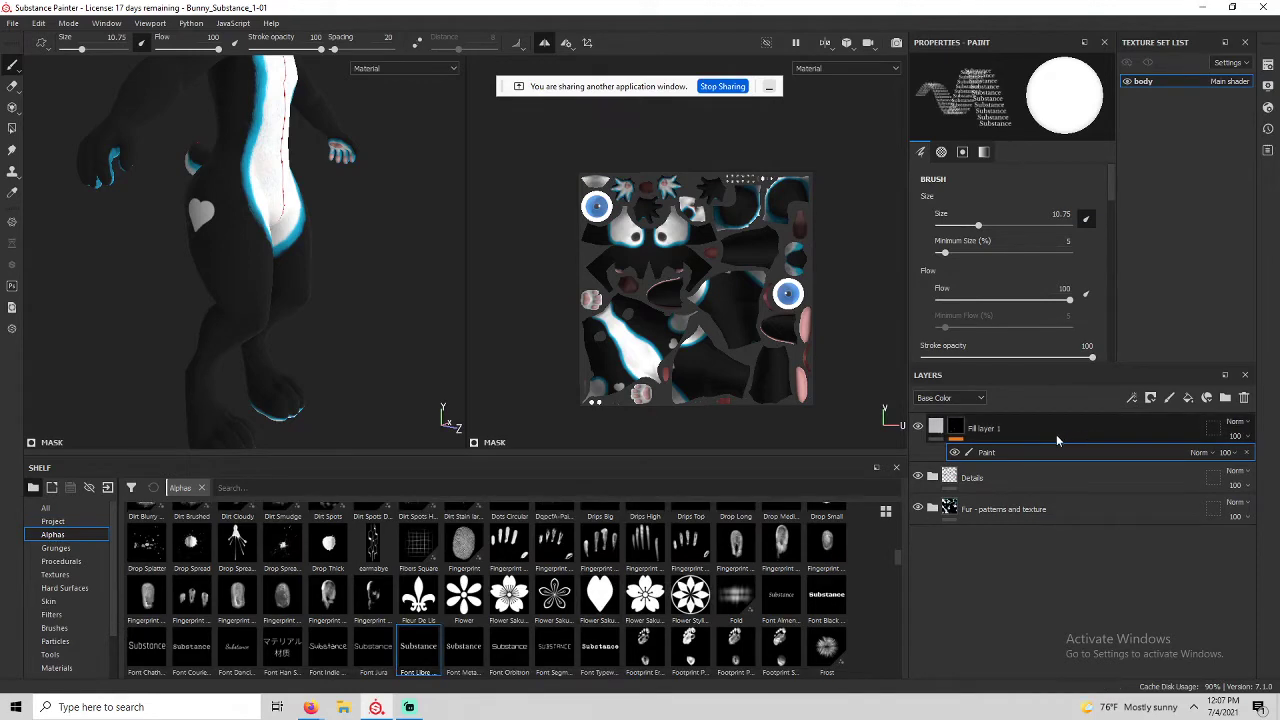
scroll(440, 650, "down", 2)
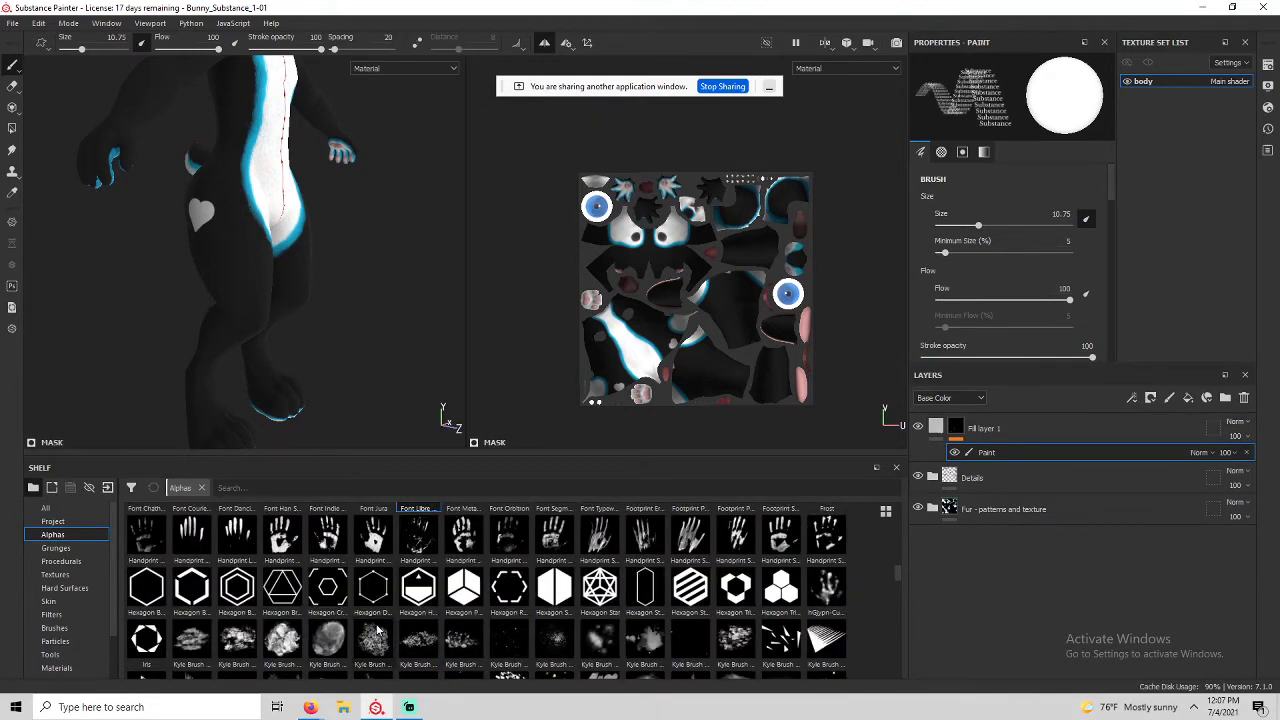
scroll(430, 640, "up", 6)
scroll(430, 628, "down", 3)
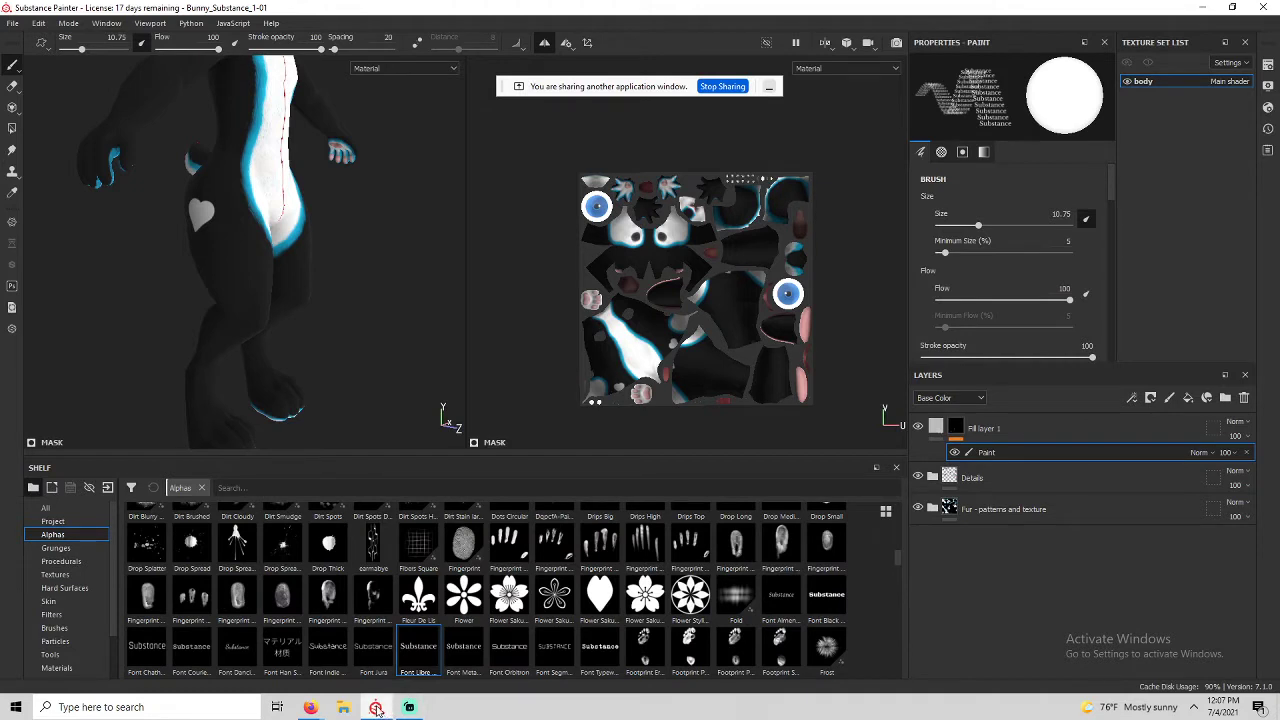
Switch the brush alpha to the bold Font Black Ops One.
mouse_move(374, 708)
left_click_drag(213, 262, 235, 242, "alt")
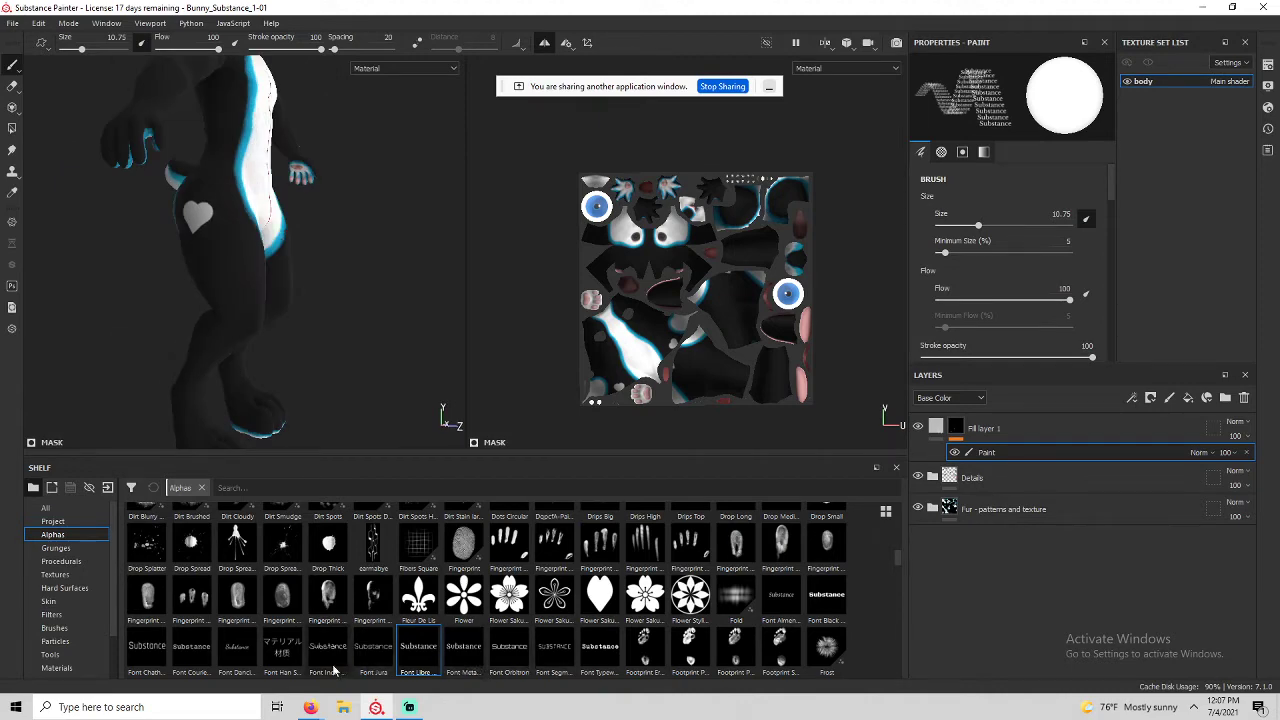
scroll(165, 665, "down", 3)
scroll(165, 665, "up", 3)
left_click(781, 596)
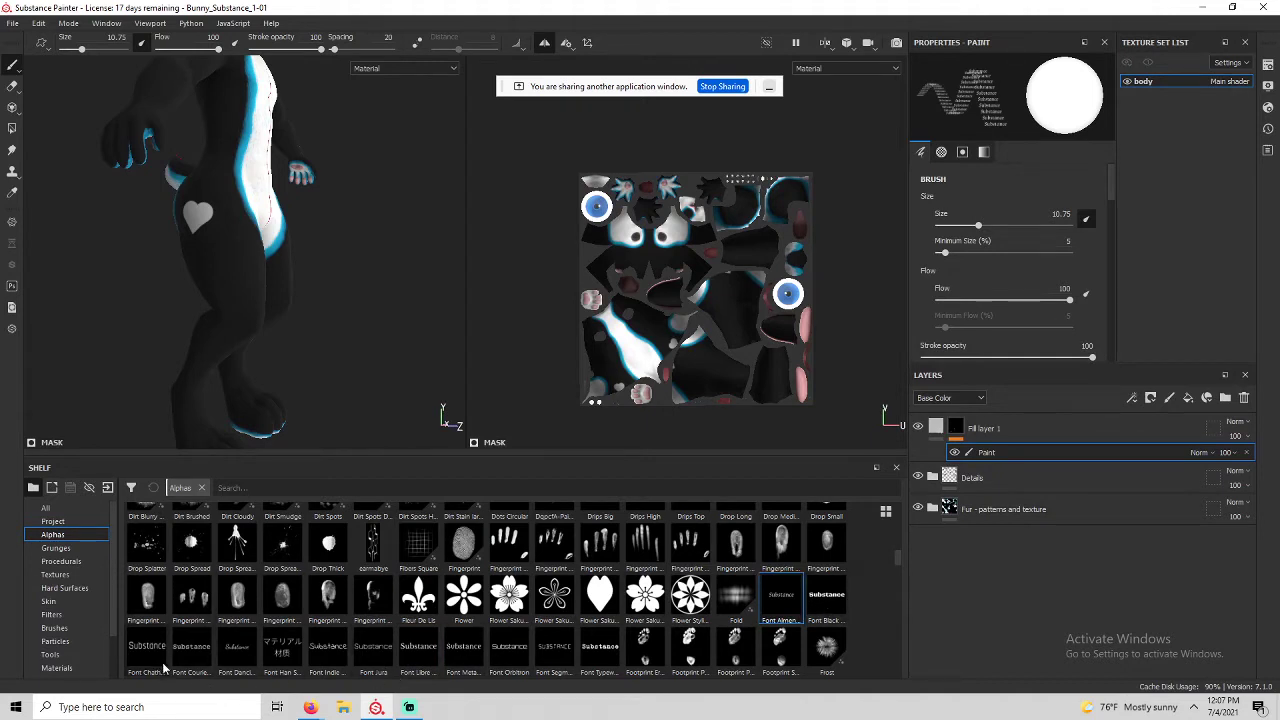
left_click(826, 594)
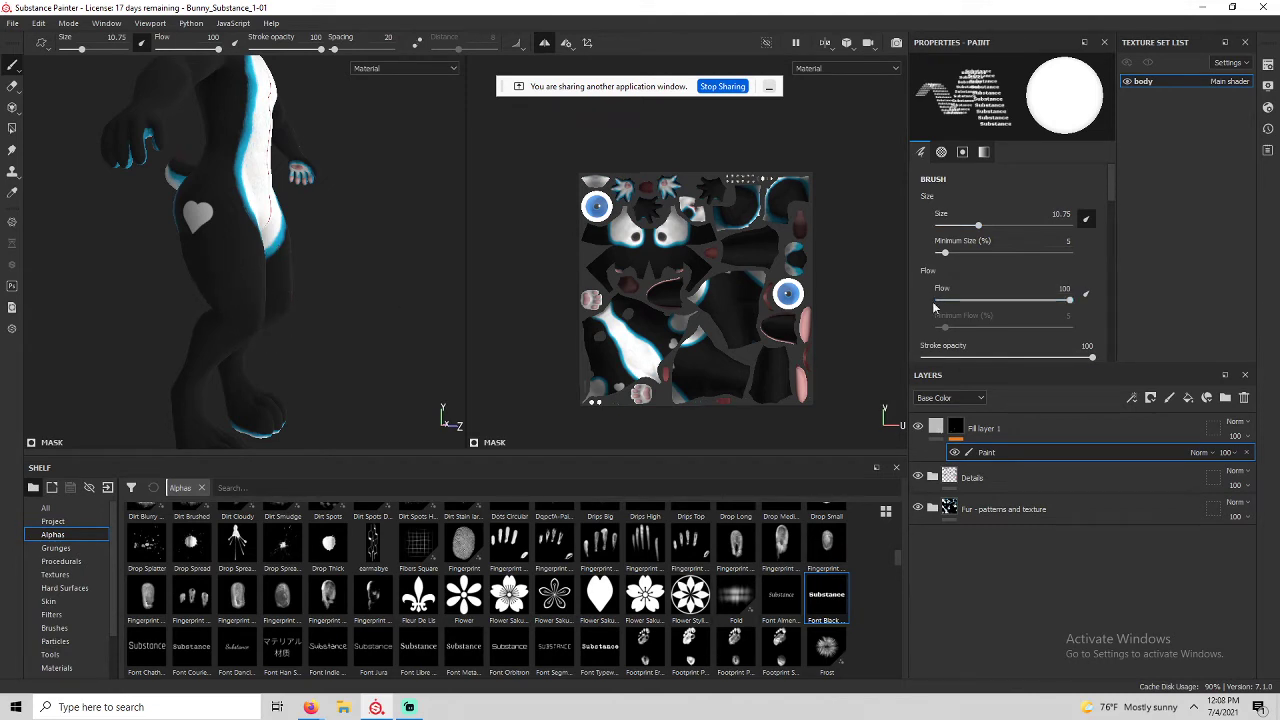
Replace the alpha text 'Substance' with 'Anthrocon!!'.
scroll(1062, 262, "down", 1)
scroll(1062, 262, "down", 6)
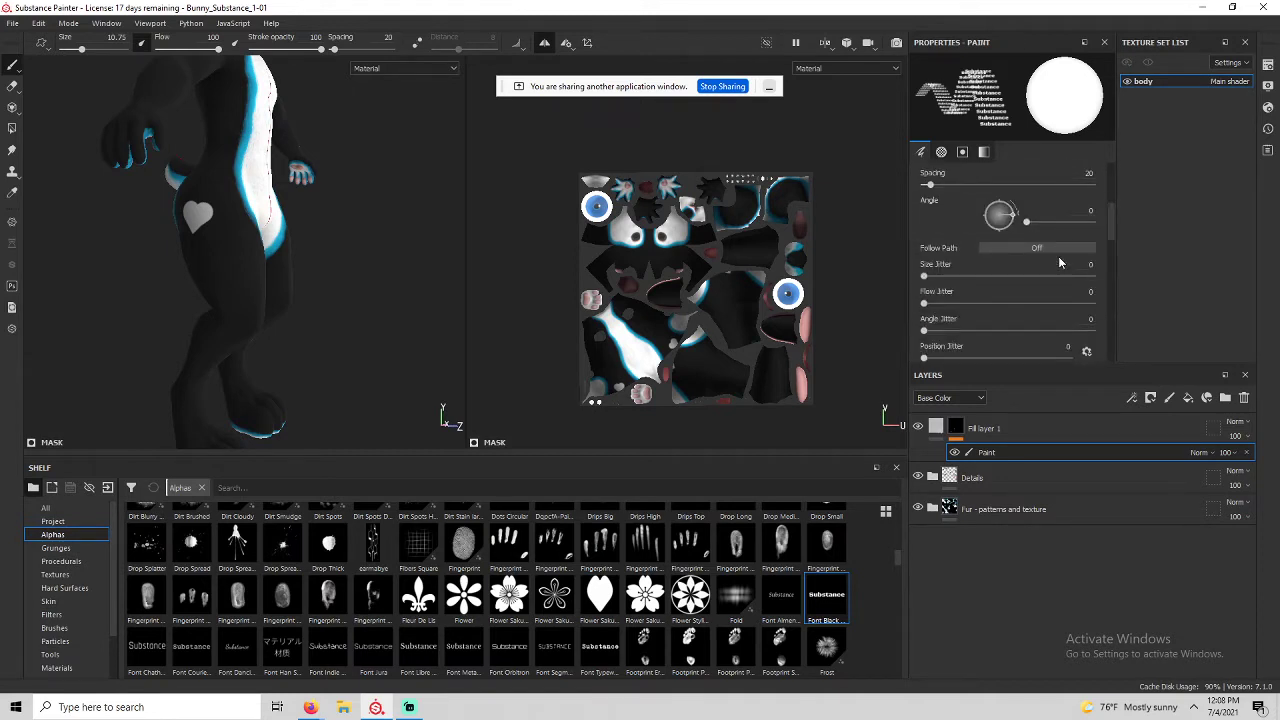
scroll(1060, 262, "down", 2)
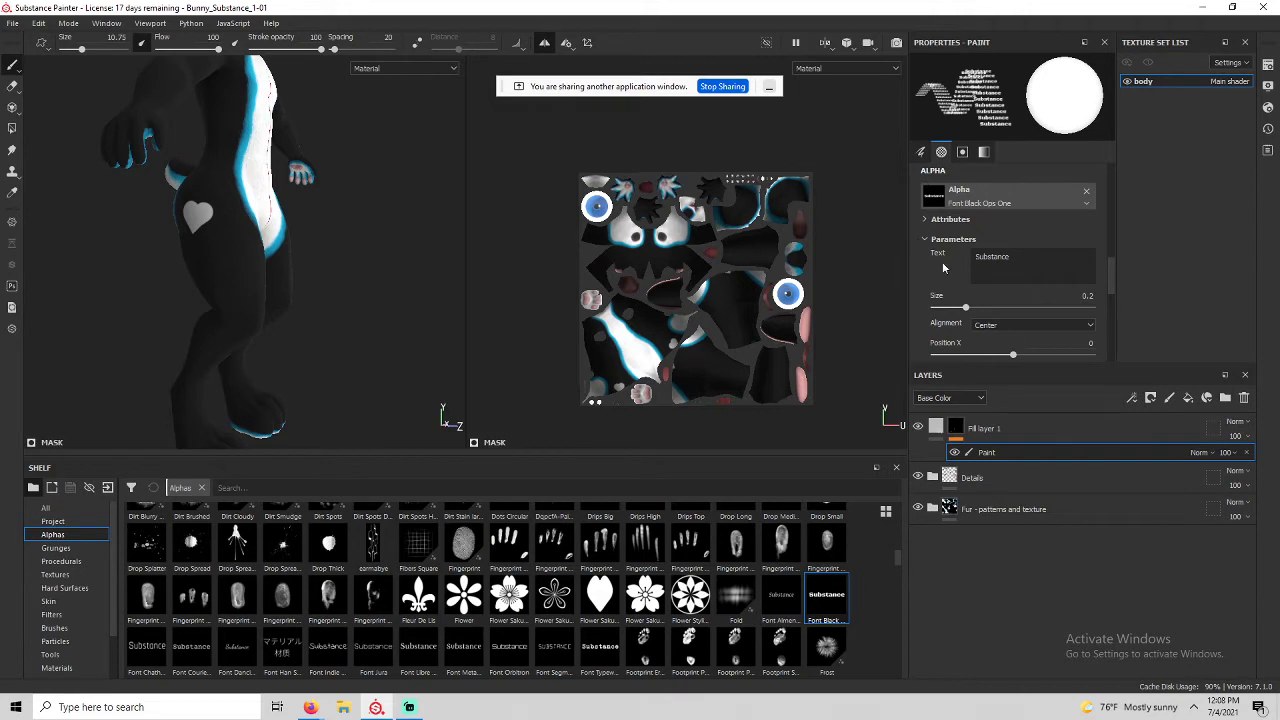
left_click(1014, 258)
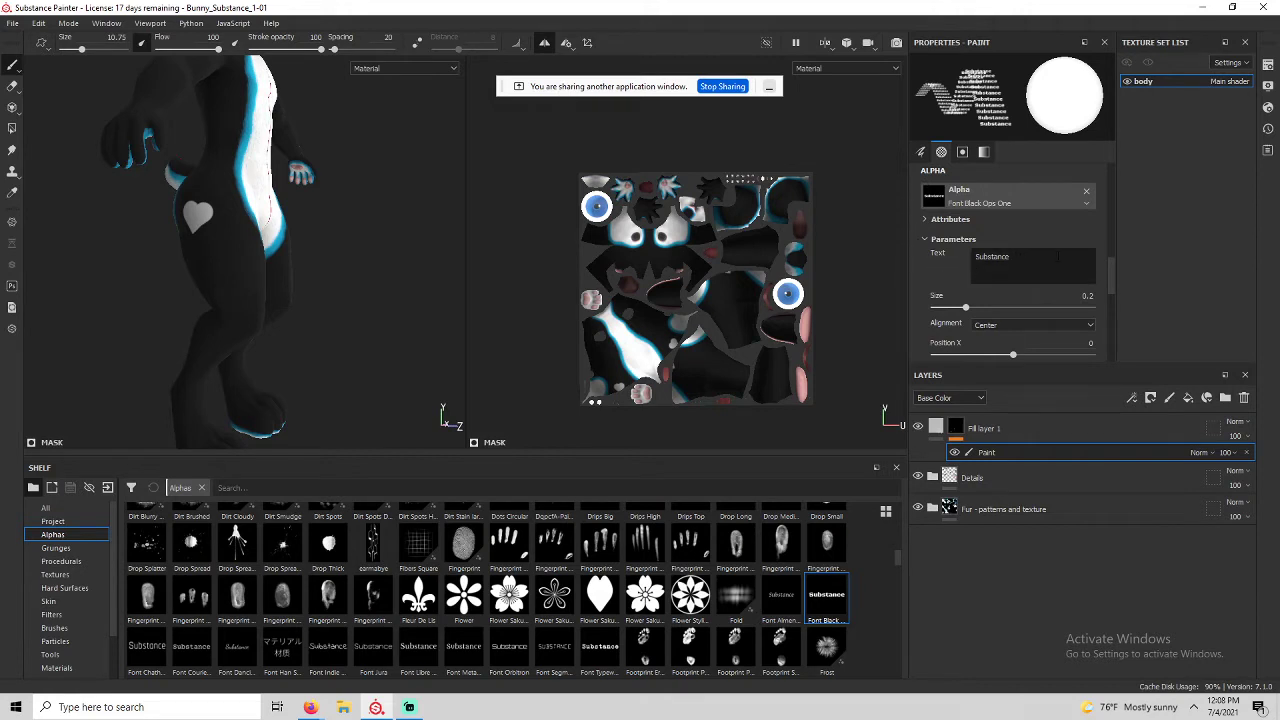
left_click_drag(1058, 257, 968, 259)
left_click_drag(1016, 256, 976, 257)
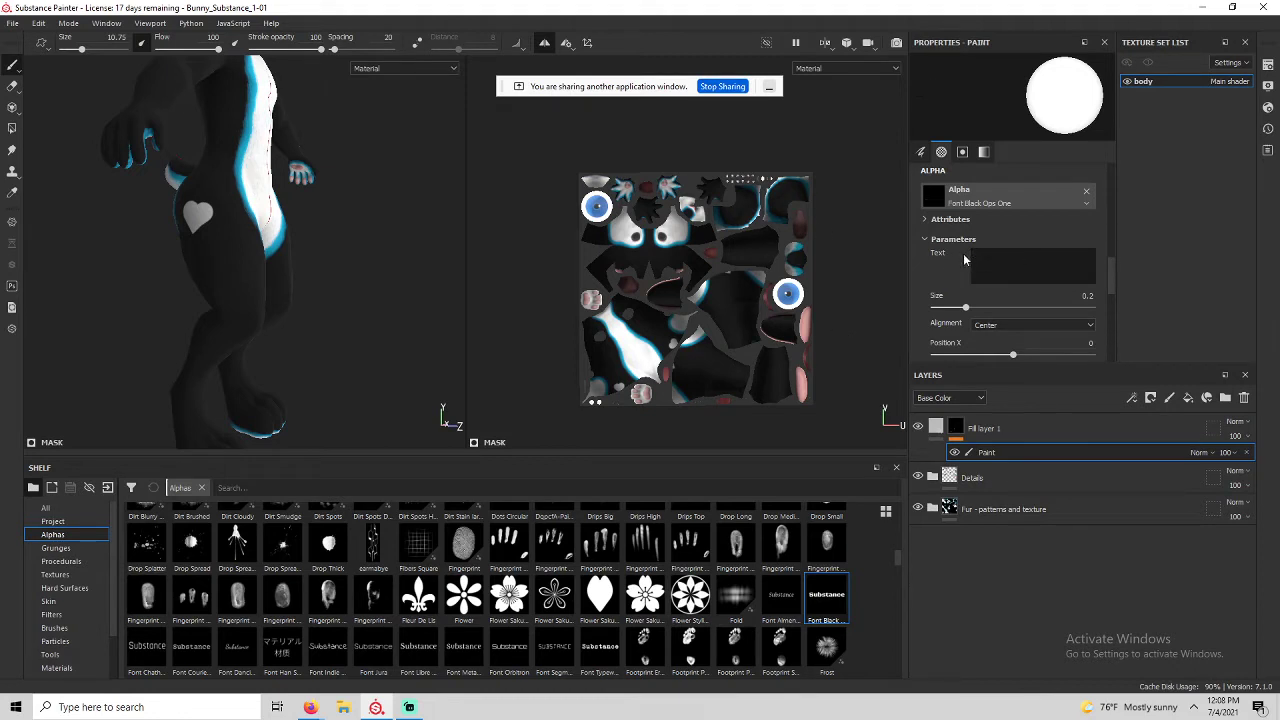
type("Anthrocon")
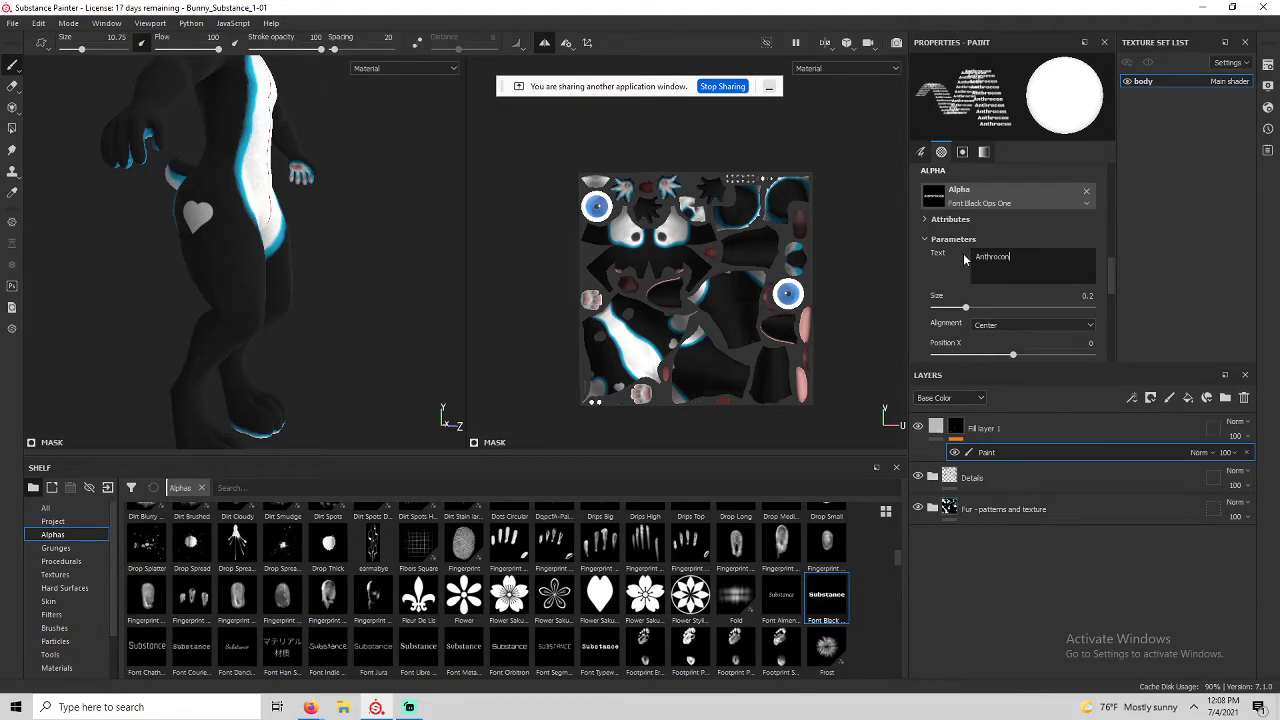
type("!!")
Stamp 'Anthrocon!!' onto the bunny's hip just above the heart.
scroll(190, 268, "up", 3)
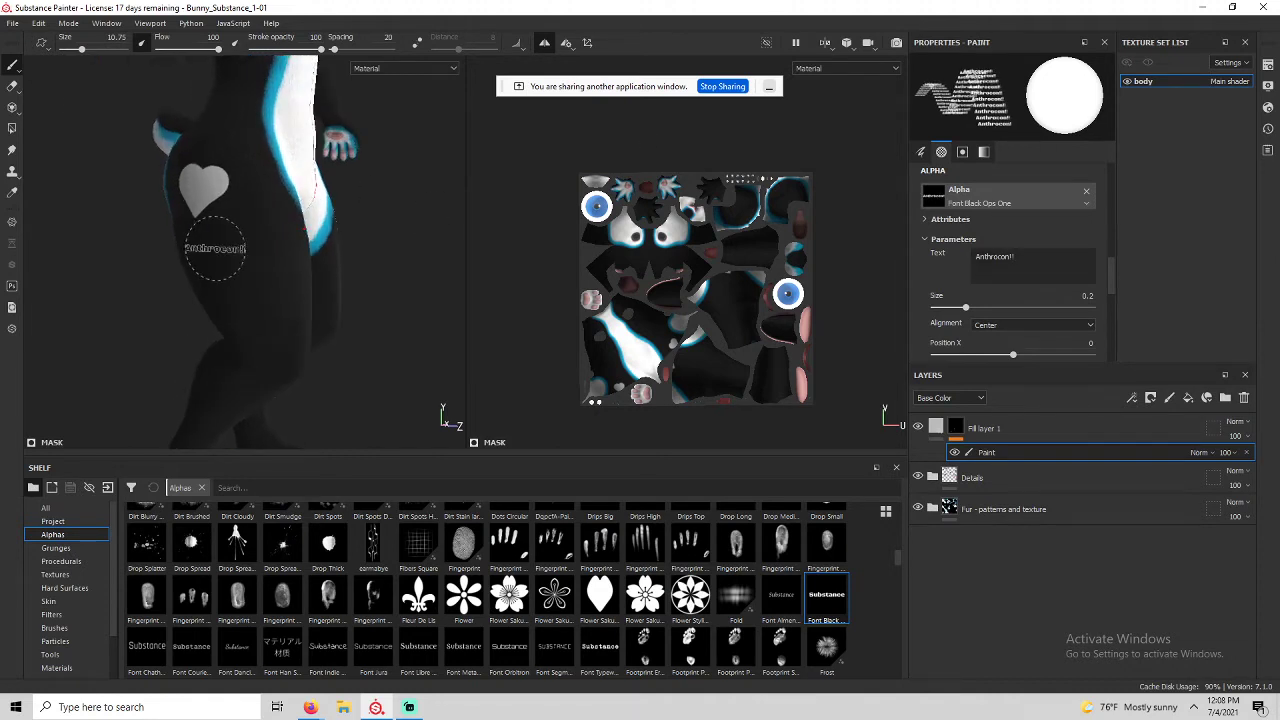
left_click_drag(214, 249, 286, 251, "alt")
scroll(198, 224, "up", 3)
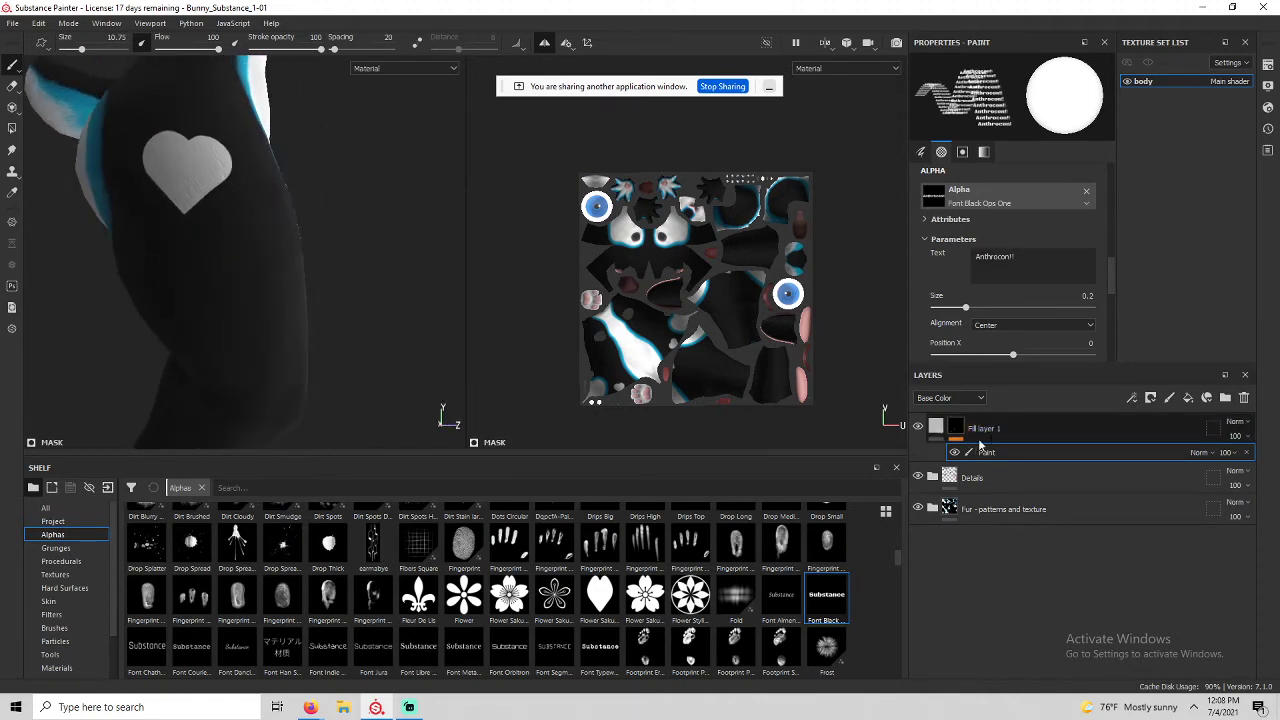
left_click(193, 121)
Inspect the stamped text beside the heart, then select Fill layer 1.
left_click_drag(255, 261, 232, 267, "alt")
scroll(194, 124, "down", 2)
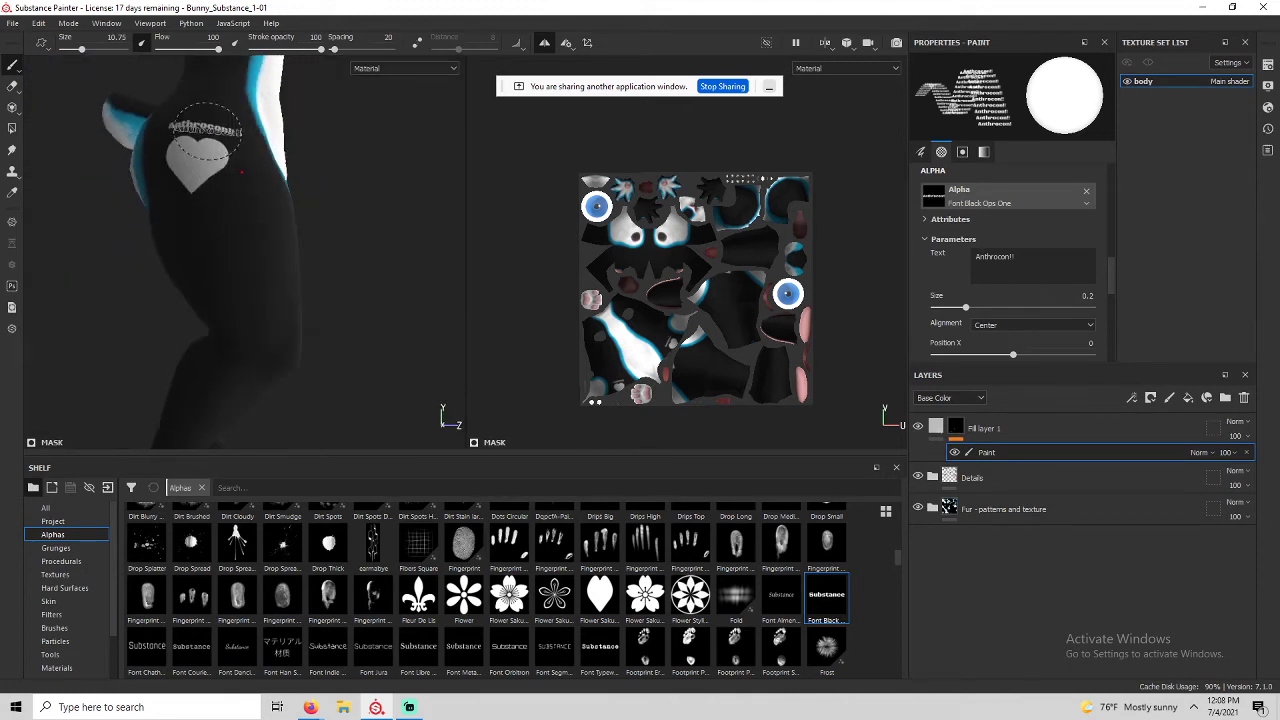
scroll(197, 124, "up", 5)
middle_click_drag(197, 124, 131, 178, "alt")
scroll(133, 181, "down", 3)
scroll(133, 180, "down", 4)
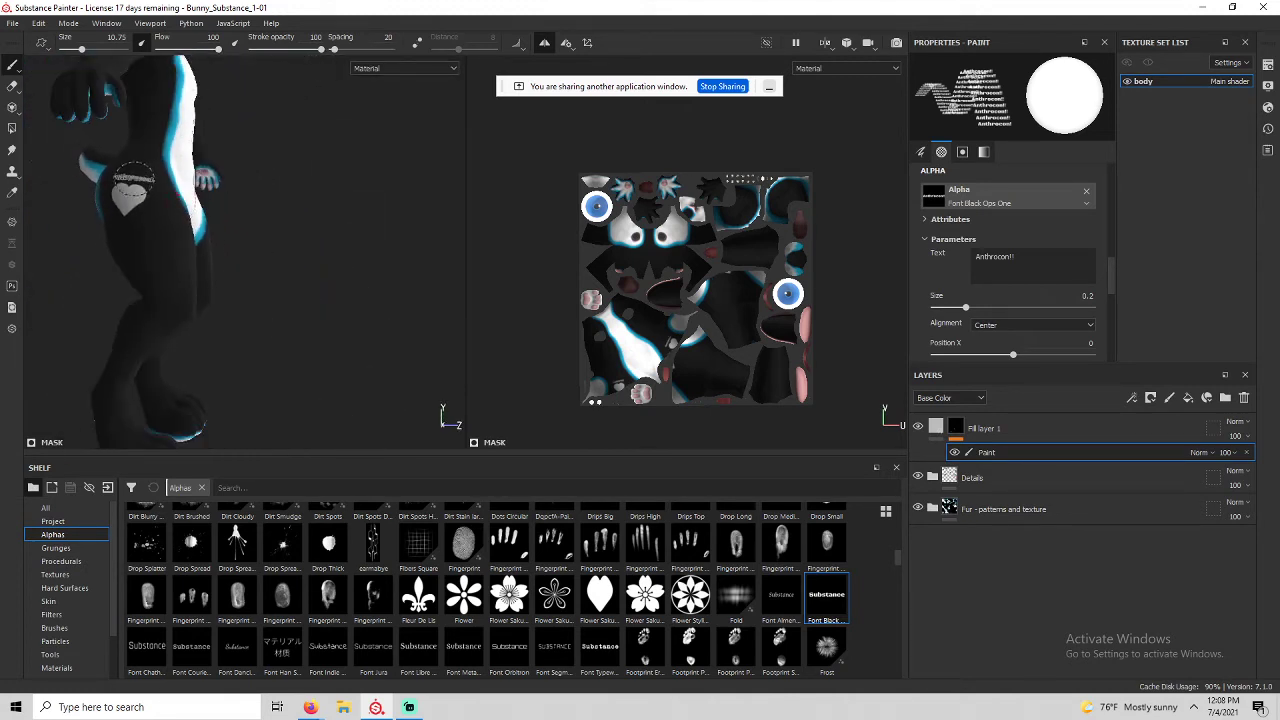
left_click_drag(133, 180, 165, 273, "alt")
scroll(174, 239, "up", 6)
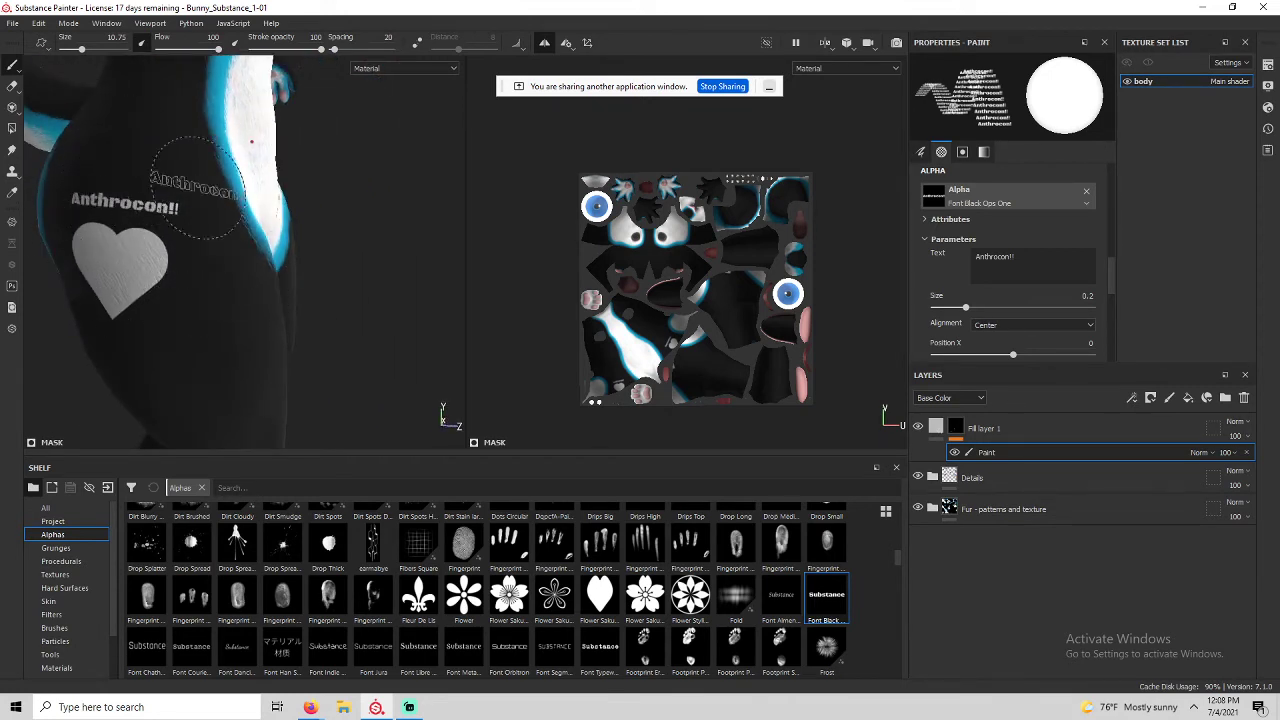
left_click(971, 430)
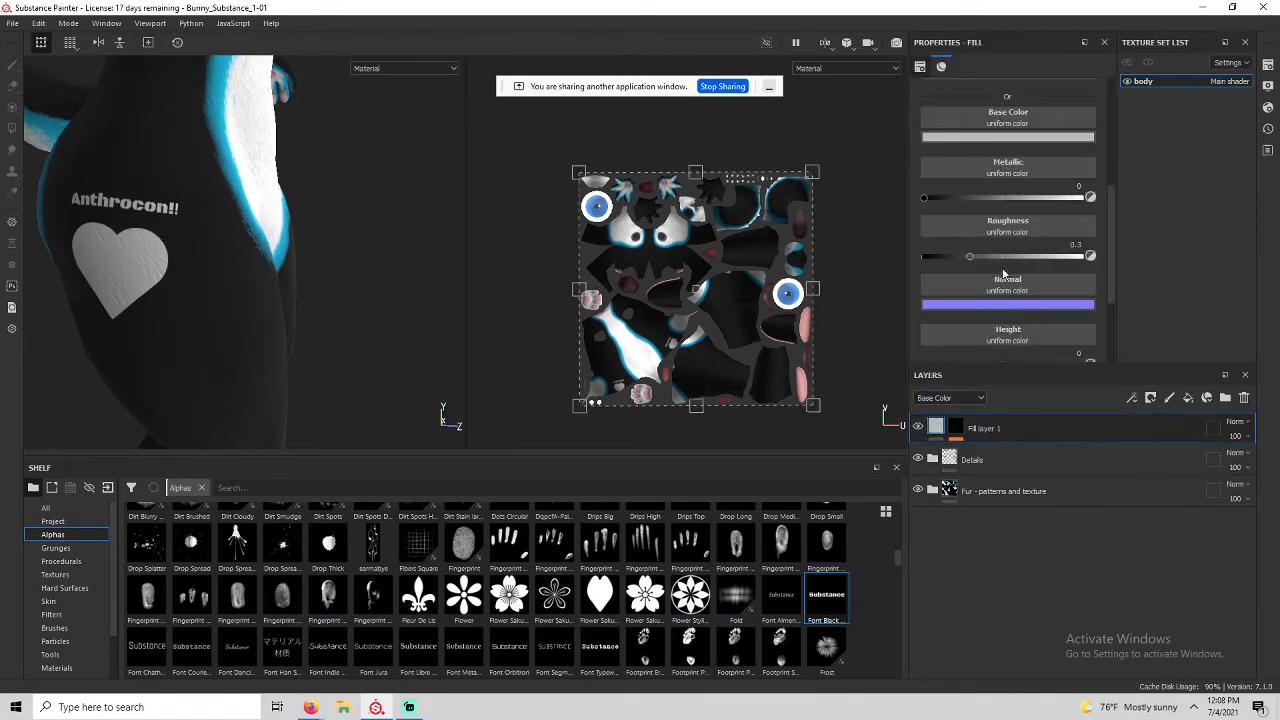
Try a red base colour on the heart and text, then undo back to white.
left_click(985, 137)
left_click_drag(1063, 177, 1101, 178)
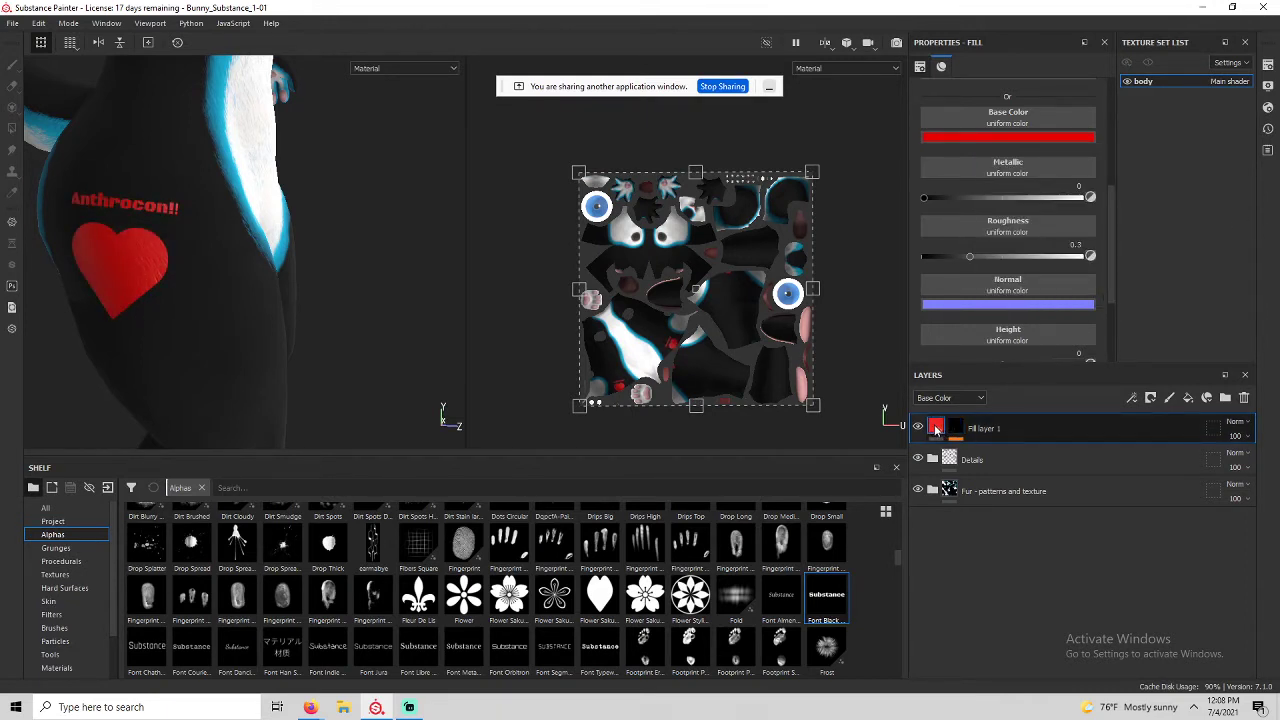
key("ctrl+z")
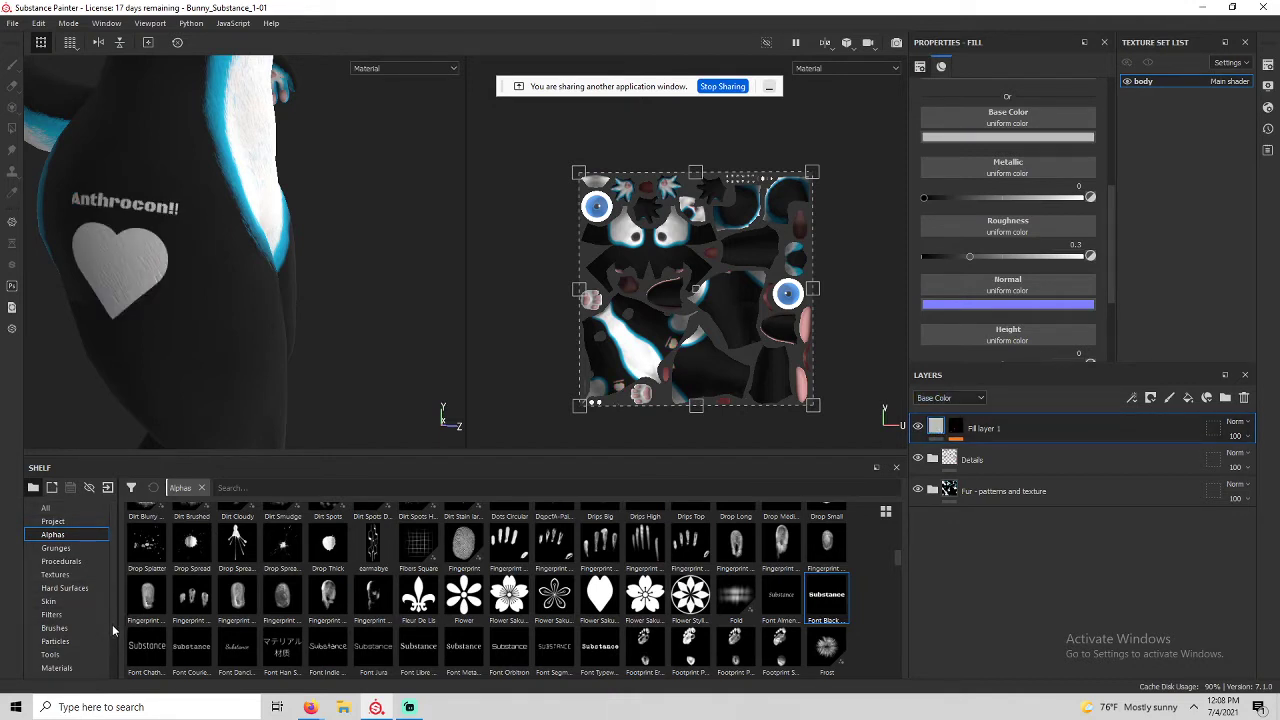
Show the Materials library in the shelf.
left_click_drag(112, 624, 112, 638)
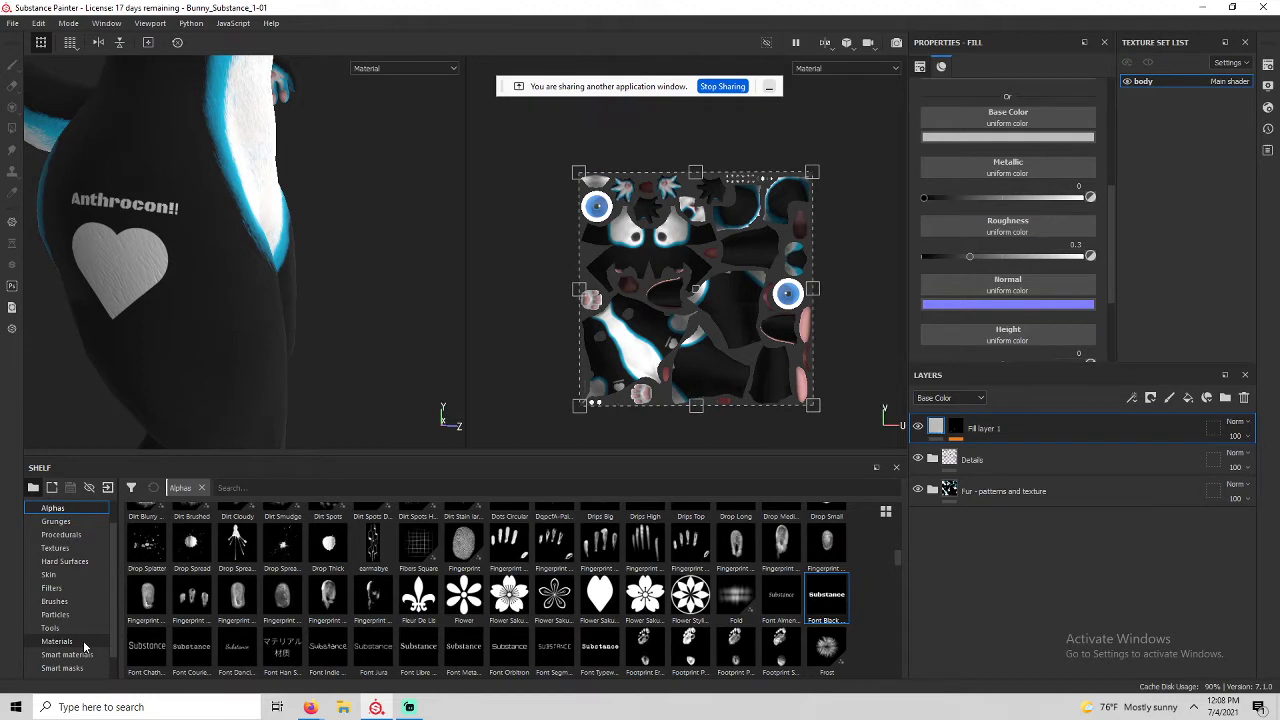
left_click(84, 643)
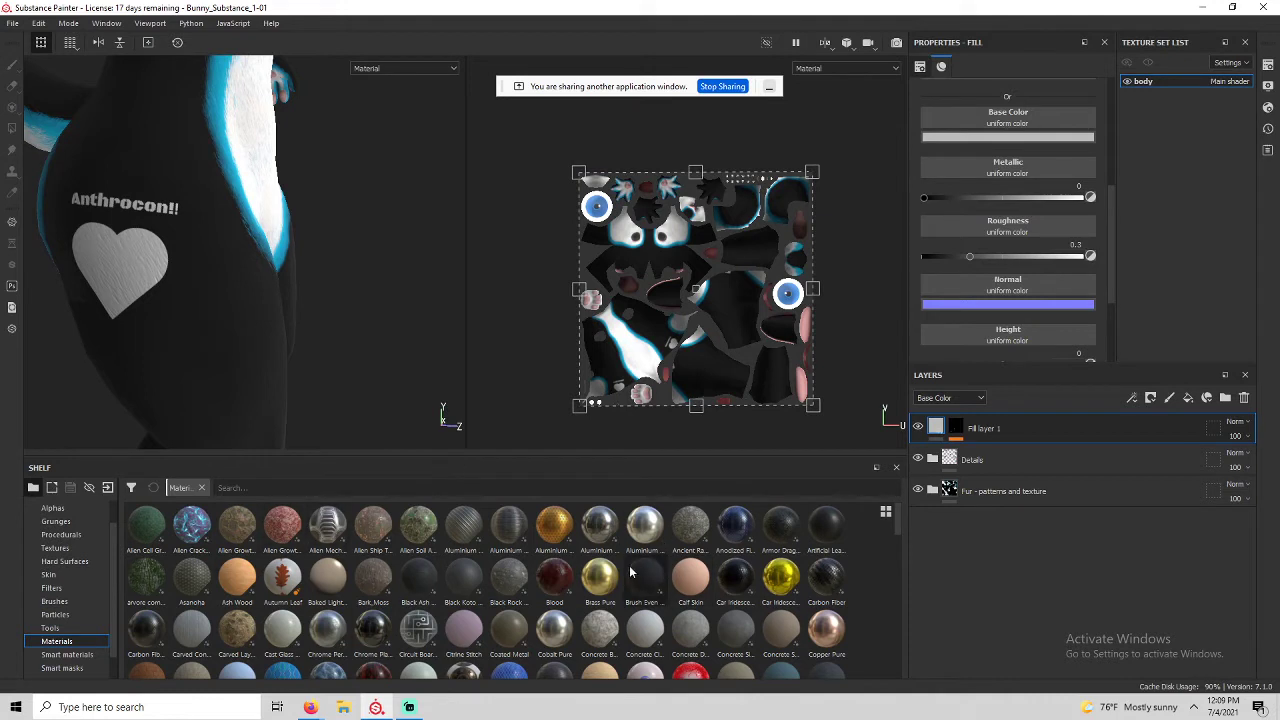
scroll(631, 573, "down", 3)
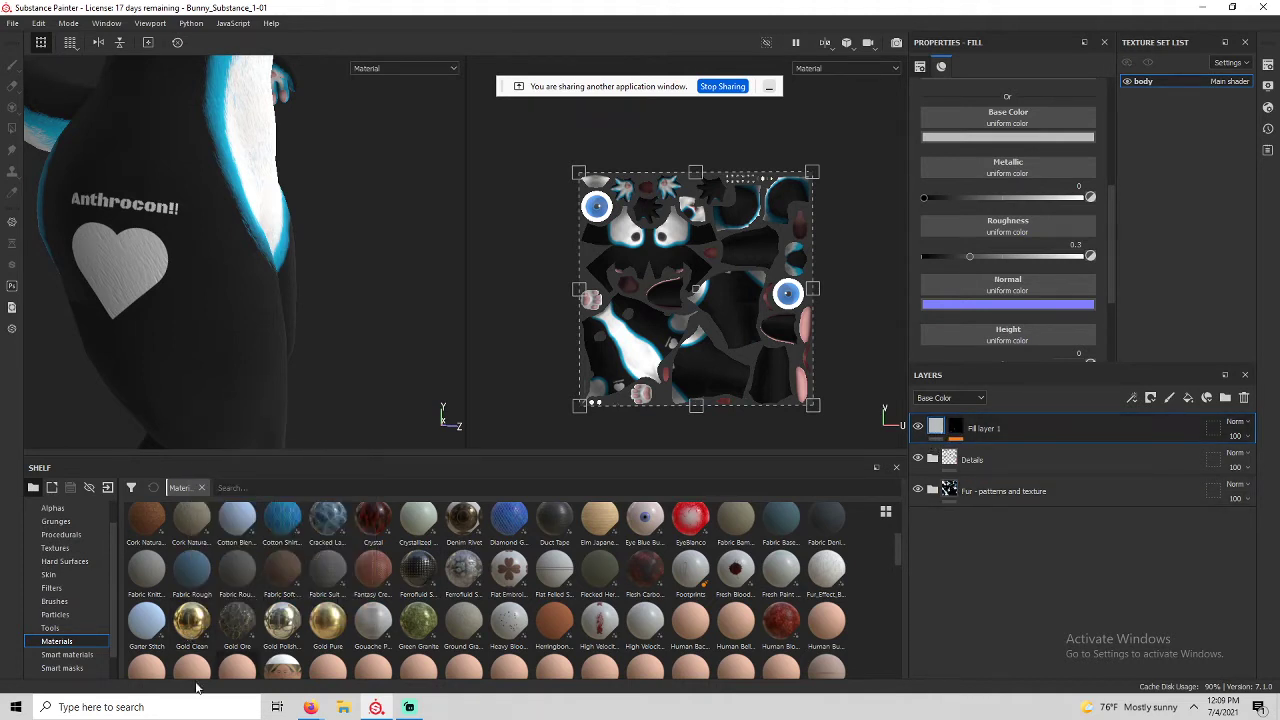
Apply the Gold Clean material to Fill layer 1 and view the golden heart from the side.
left_click(200, 617)
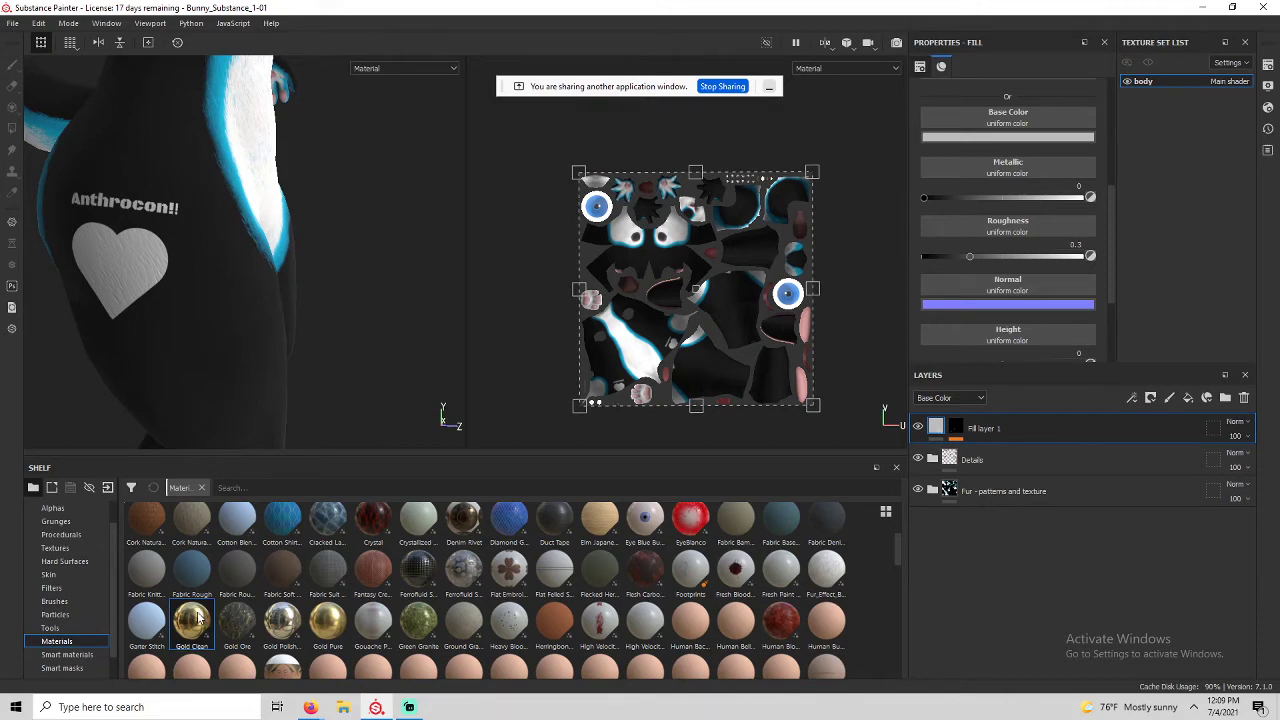
scroll(146, 246, "up", 2)
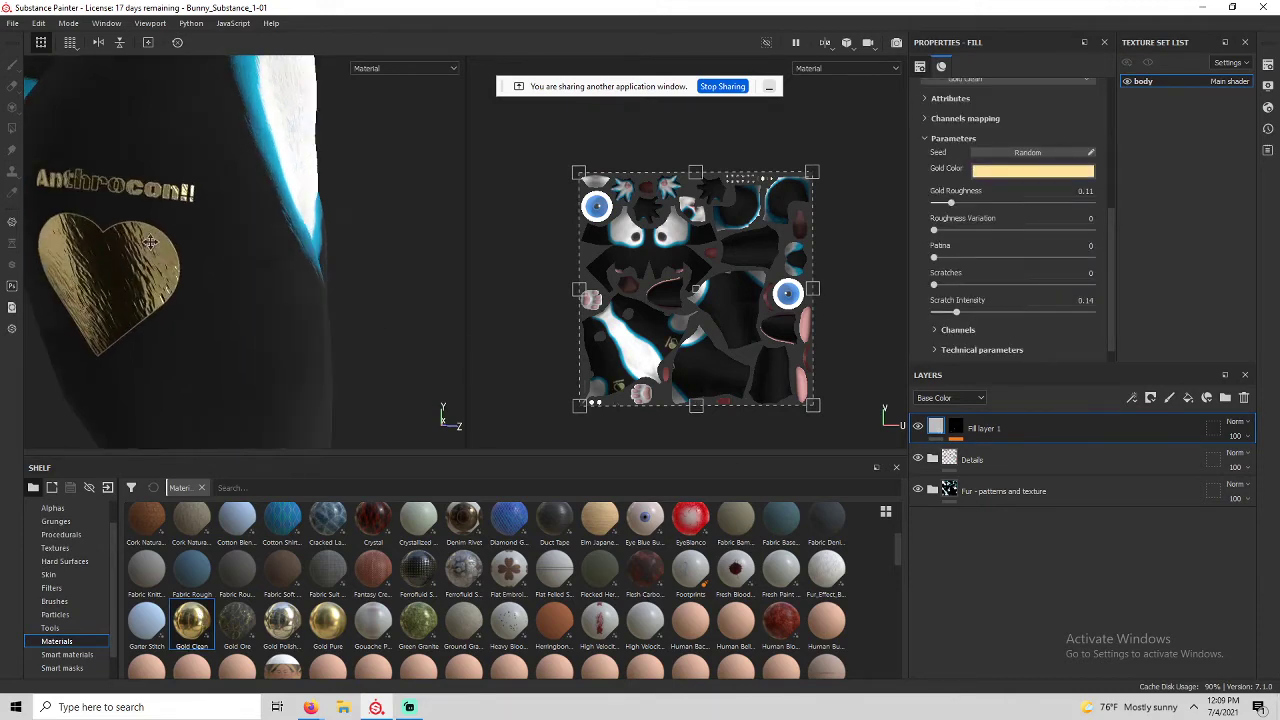
middle_click_drag(172, 239, 288, 240, "alt")
mouse_move(287, 240)
left_mouse_down("alt")
mouse_move(386, 206)
mouse_move(177, 251)
mouse_move(306, 252)
left_mouse_up("alt")
scroll(359, 362, "down", 2)
scroll(334, 308, "up", 3)
scroll(332, 306, "down", 5)
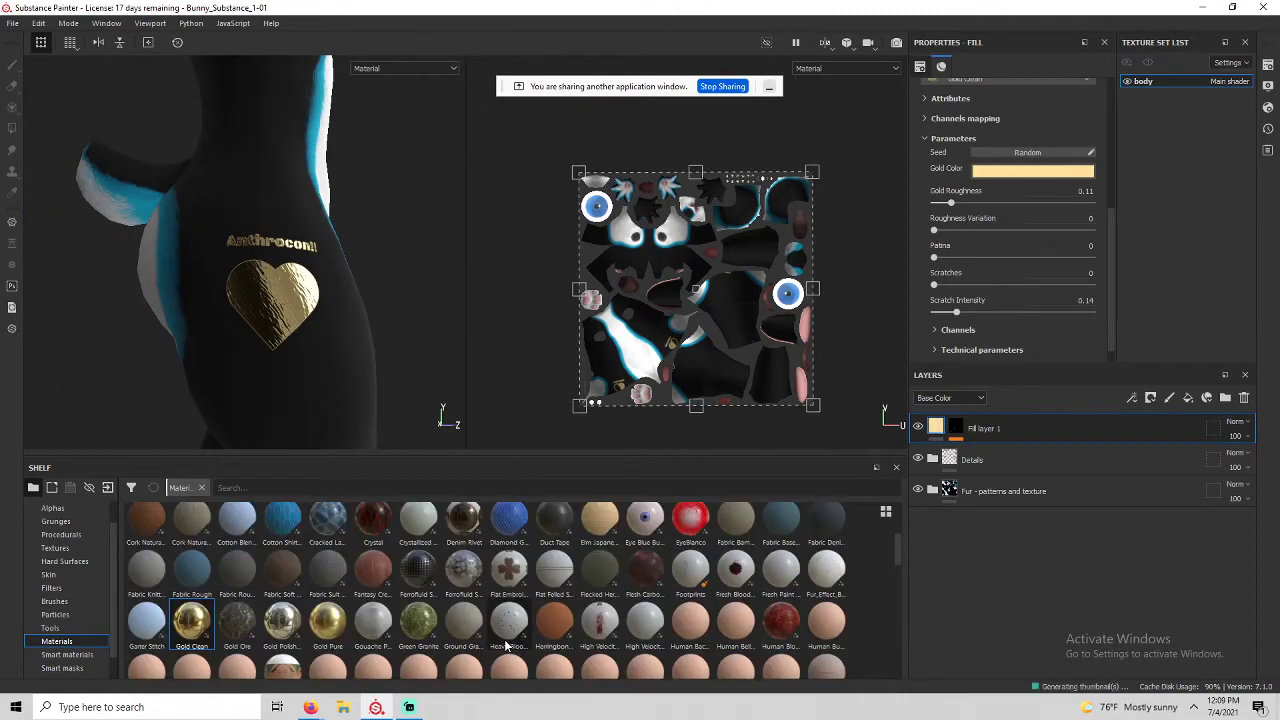
Enable the metal channel and change the gold colour to a bright light blue.
mouse_move(744, 580)
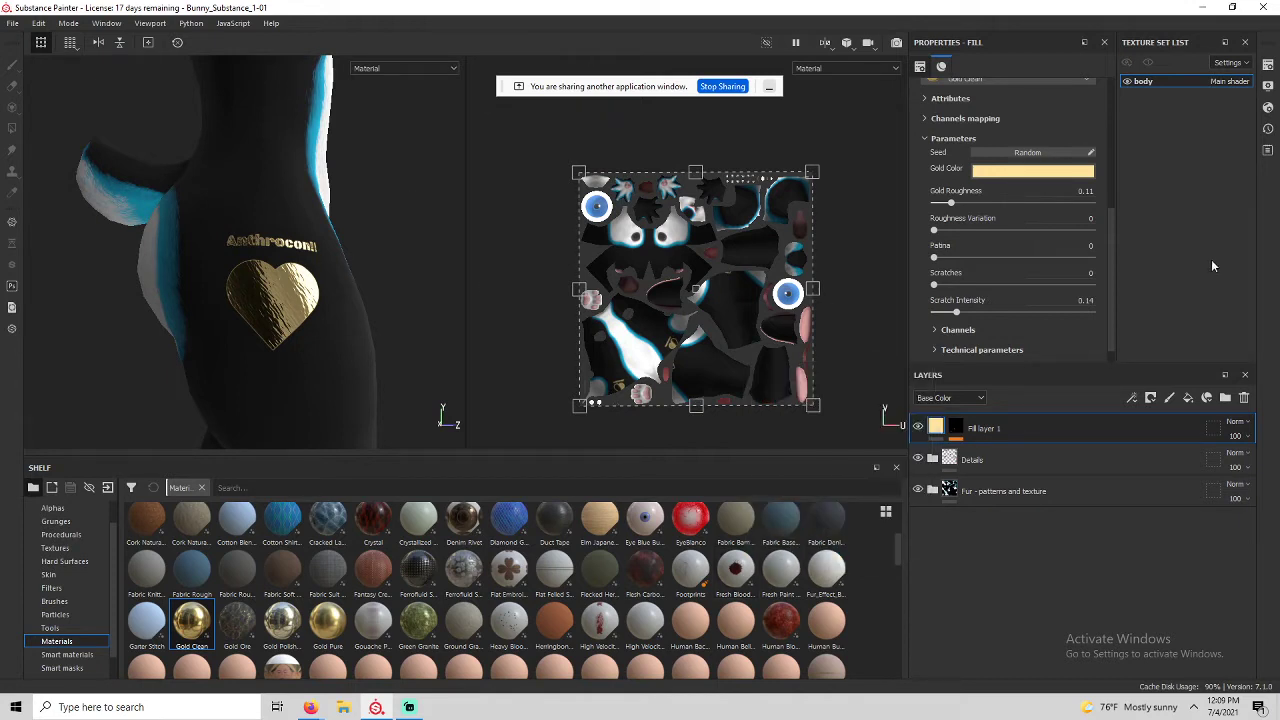
scroll(1014, 283, "up", 5)
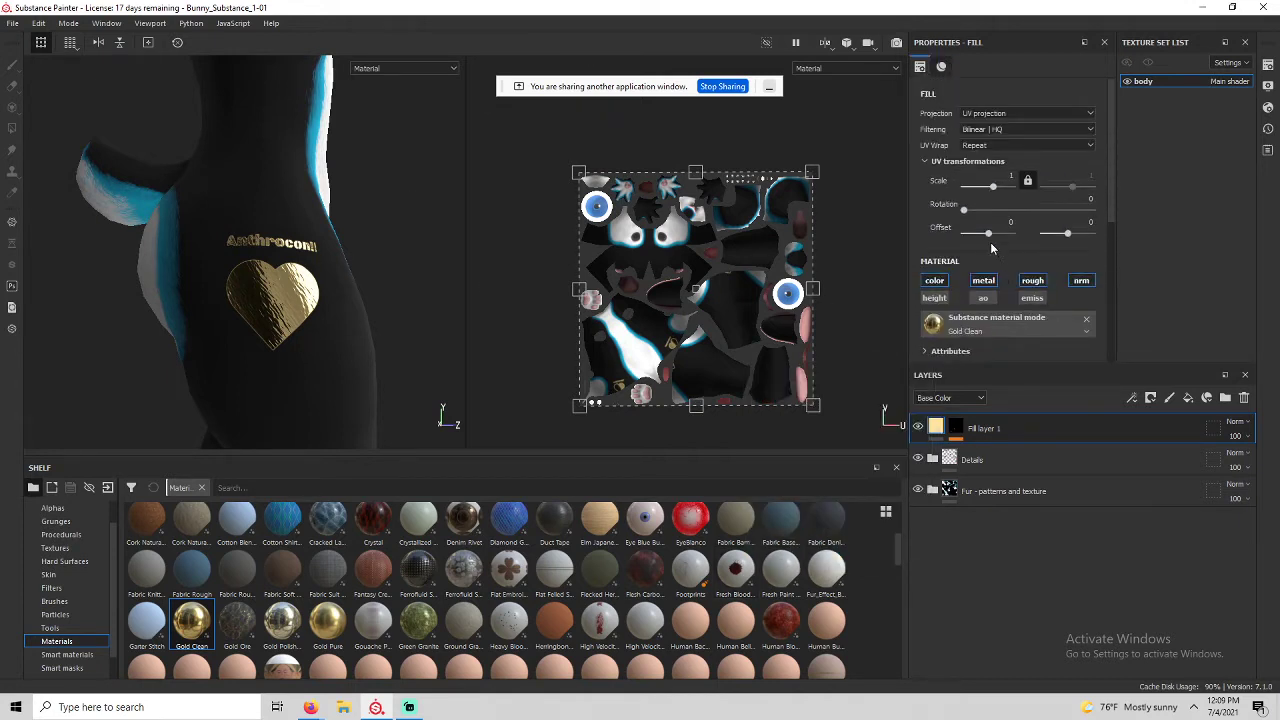
scroll(985, 225, "down", 2)
scroll(1038, 286, "down", 1)
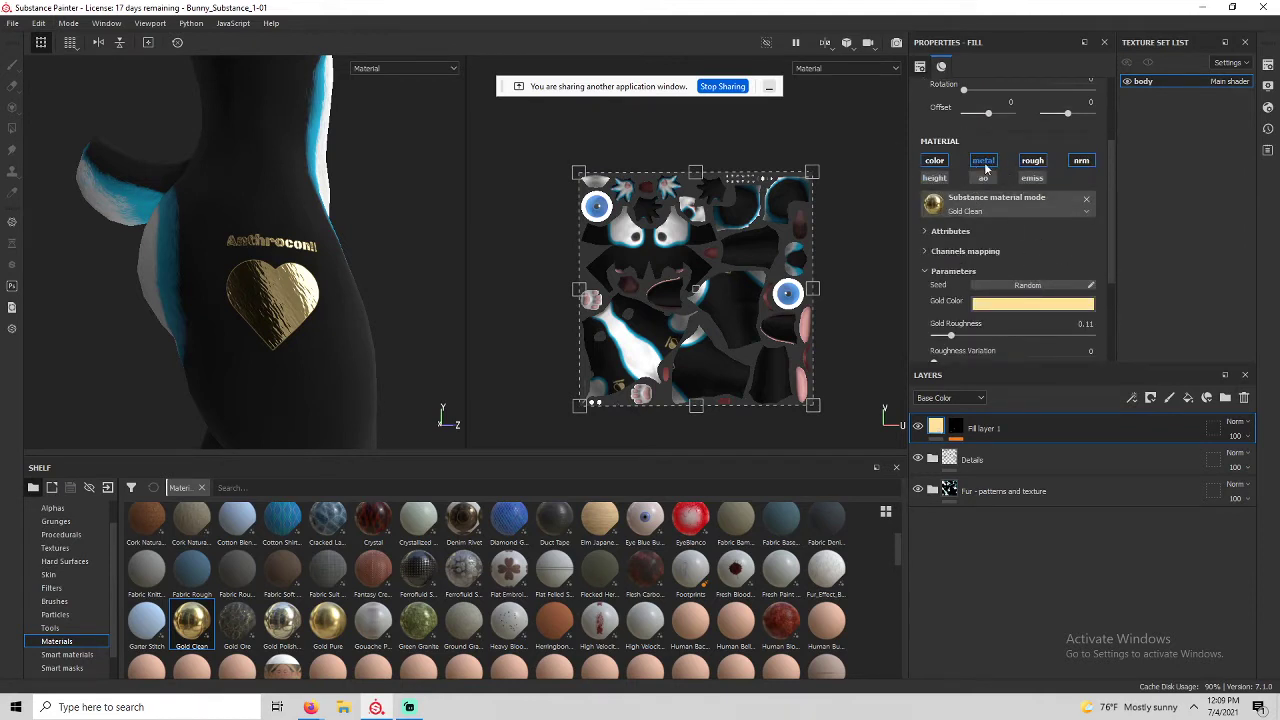
left_click(984, 161)
left_click(1021, 305)
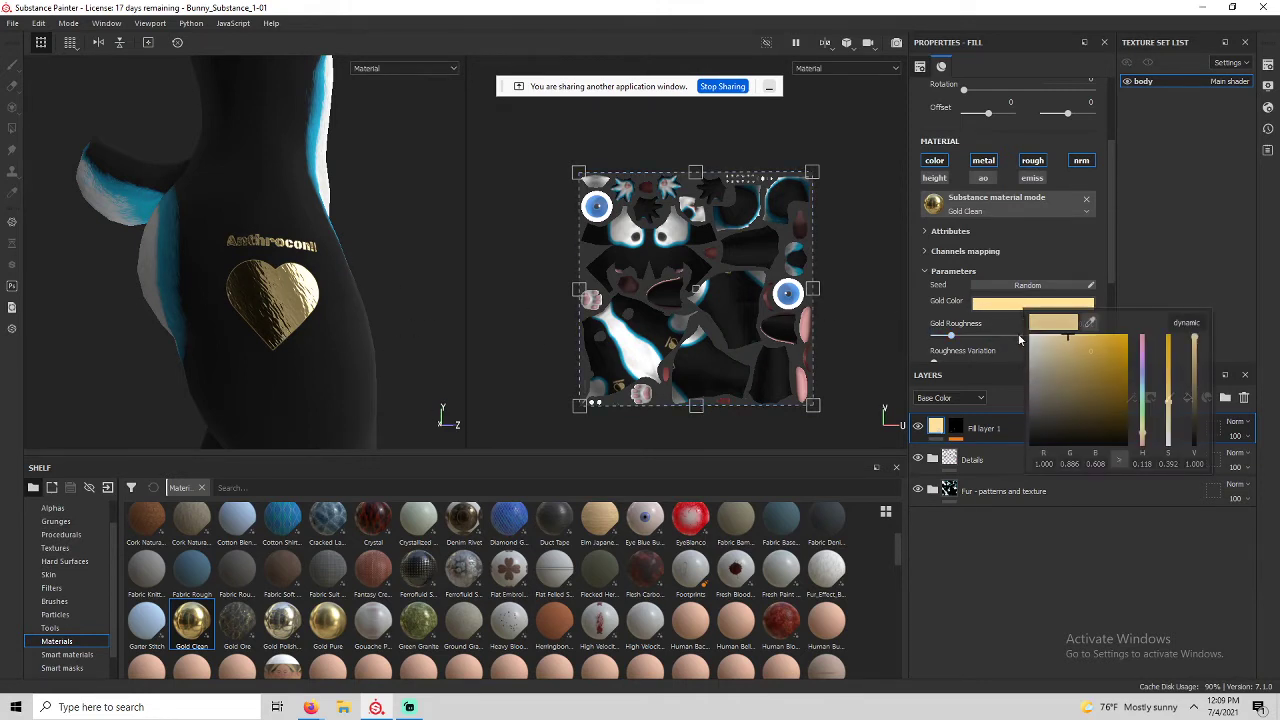
left_click(1143, 386)
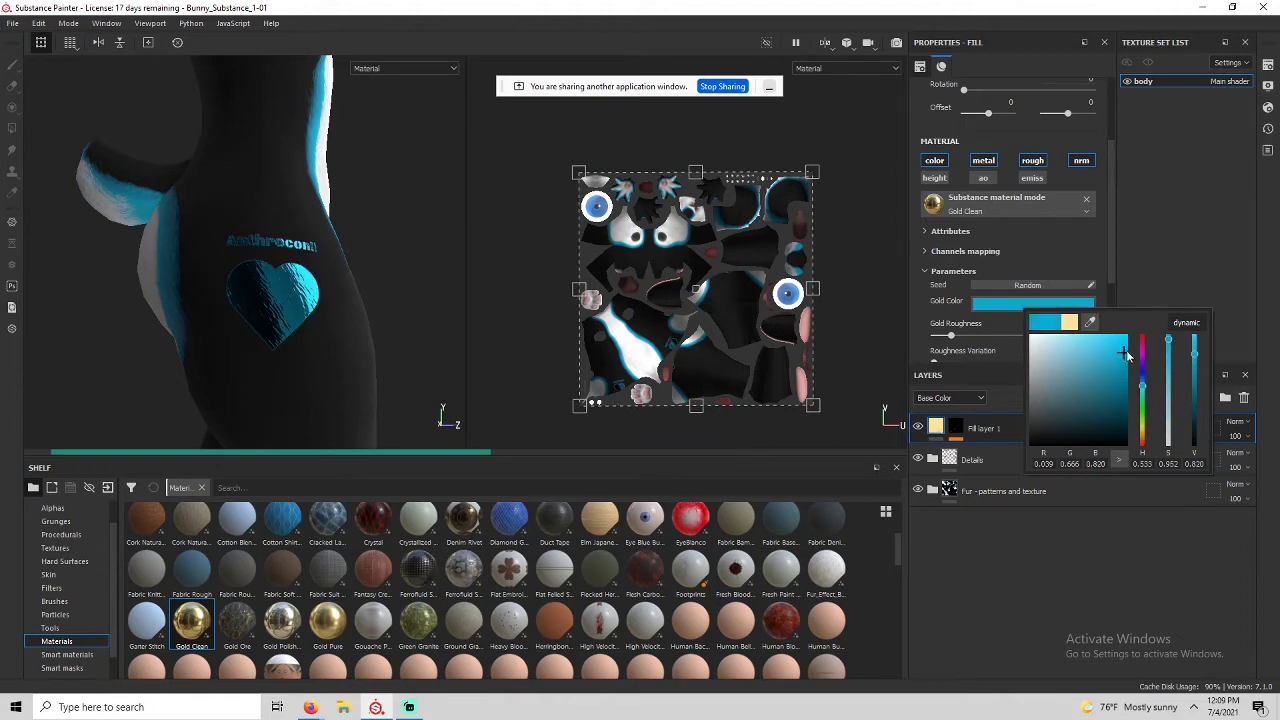
left_click(1124, 348)
Orbit and pan to view the bunny's legs and feet from the side.
left_click_drag(375, 302, 340, 287, "alt")
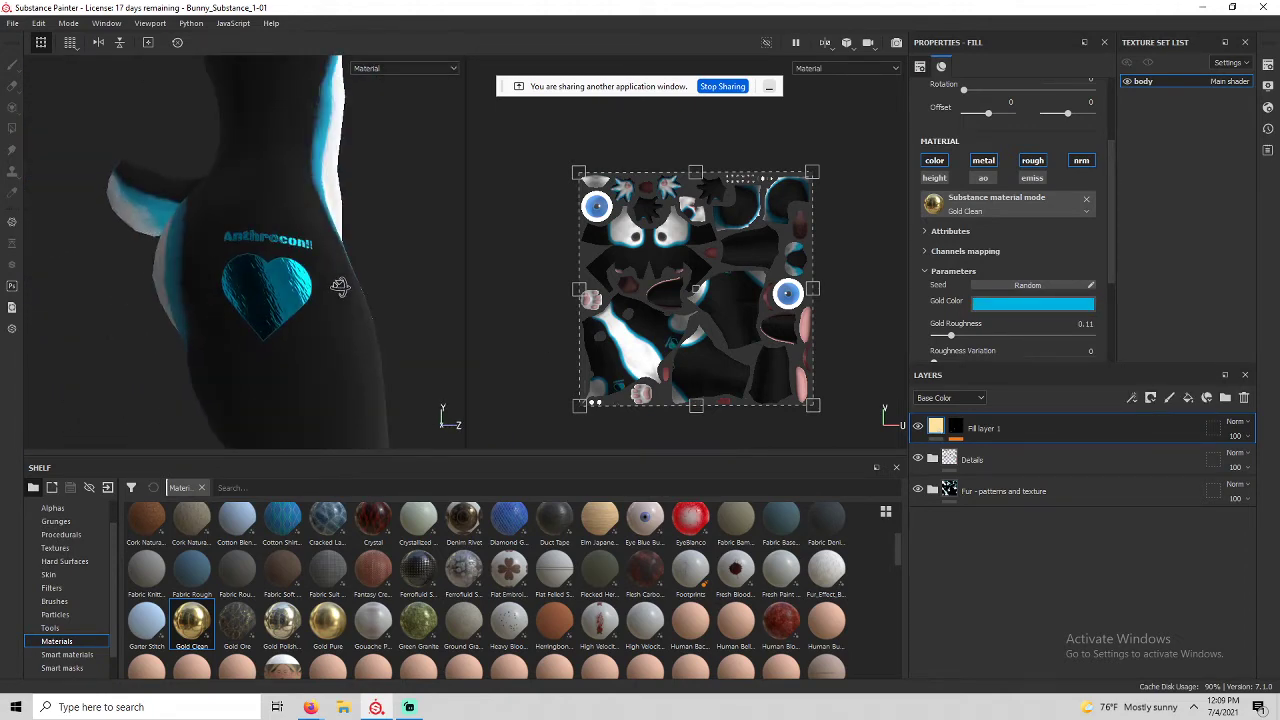
scroll(341, 284, "down", 5)
middle_click_drag(341, 282, 286, 332, "alt")
left_click_drag(286, 332, 83, 281, "alt")
middle_click_drag(327, 182, 337, 78, "alt")
middle_click_drag(311, 271, 314, 177, "alt")
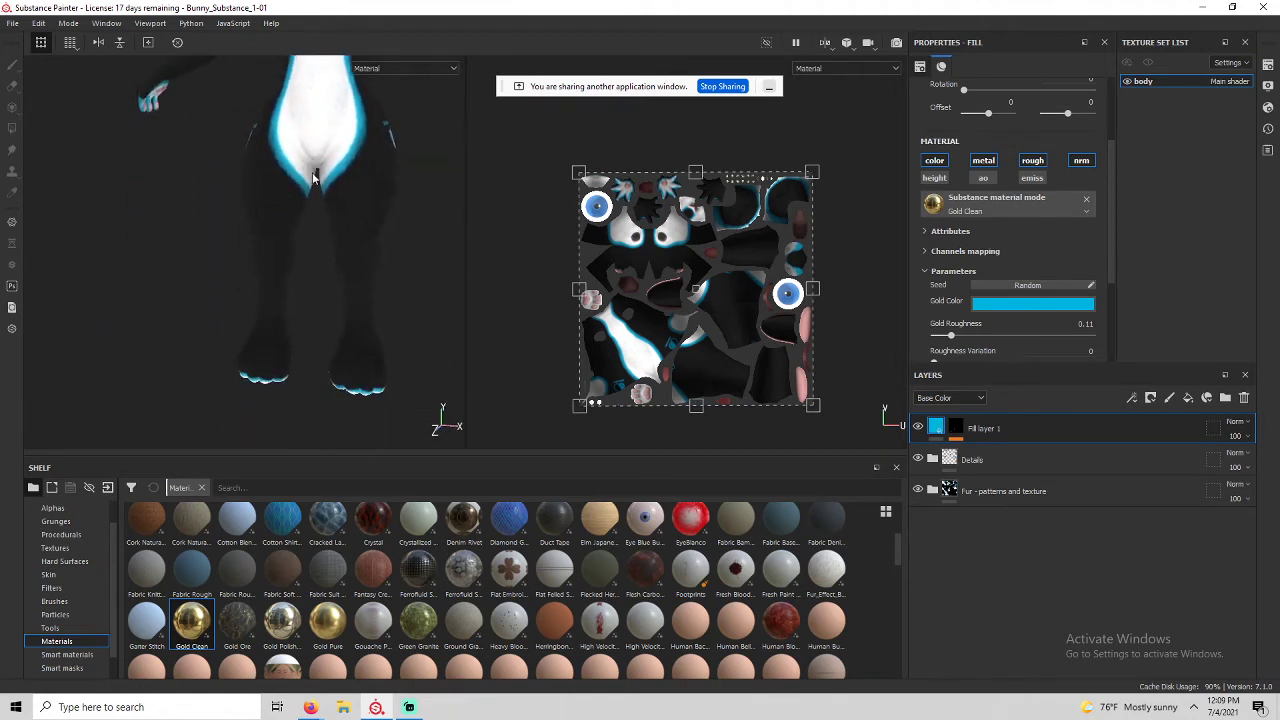
left_click_drag(314, 177, 471, 182, "alt")
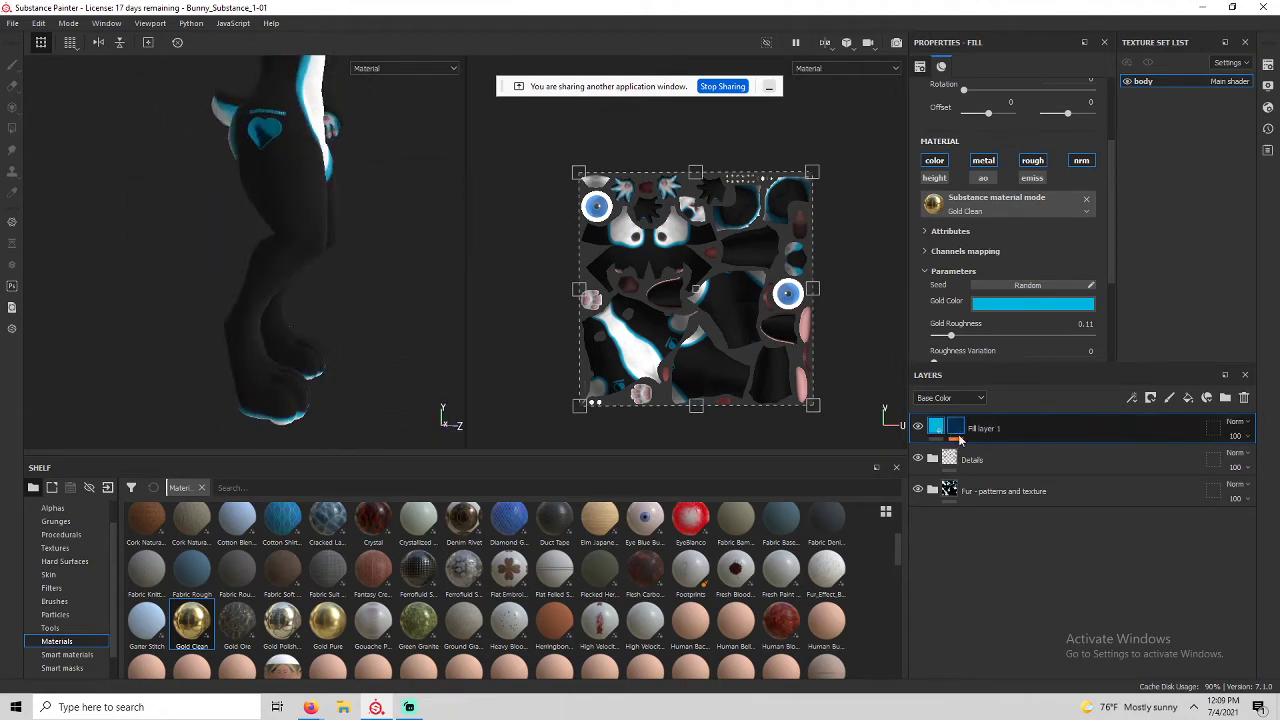
Select the paint effect in Fill layer 1's mask and use the purgatory alpha from the Project shelf.
left_click(956, 437)
left_click(987, 456)
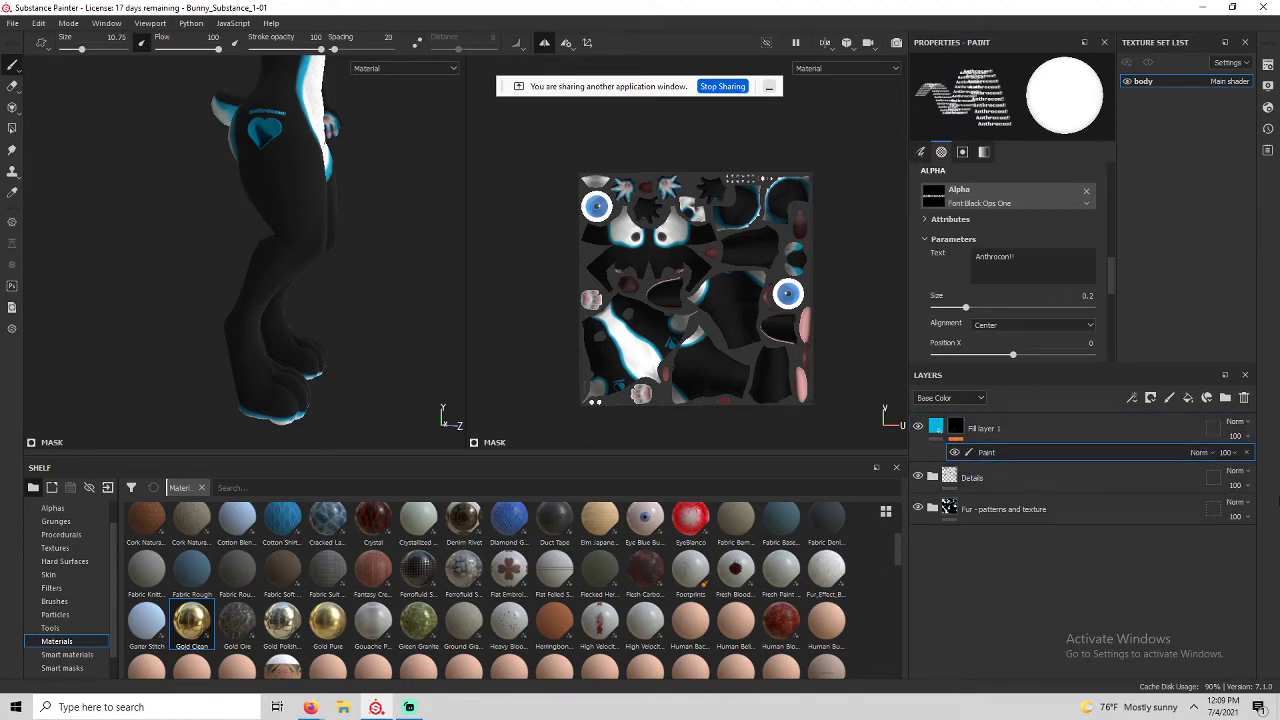
scroll(1004, 312, "up", 3)
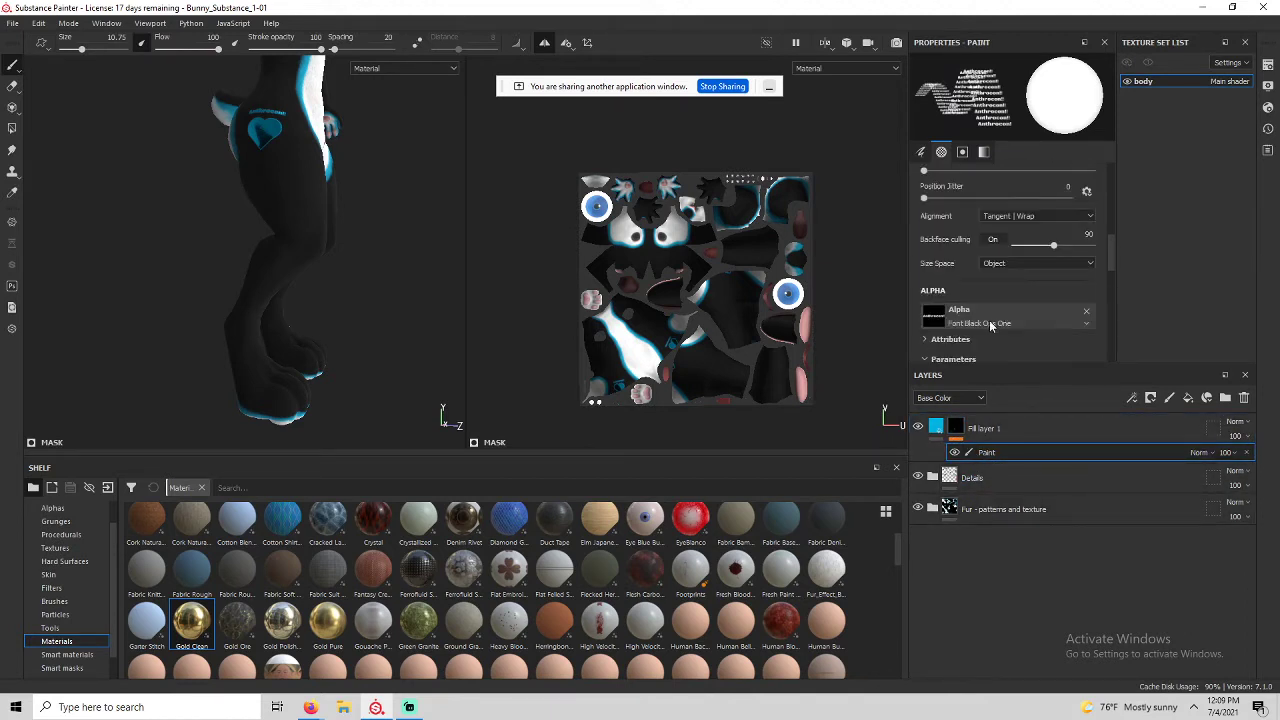
scroll(287, 210, "down", 2)
left_click_drag(287, 210, 177, 329, "alt")
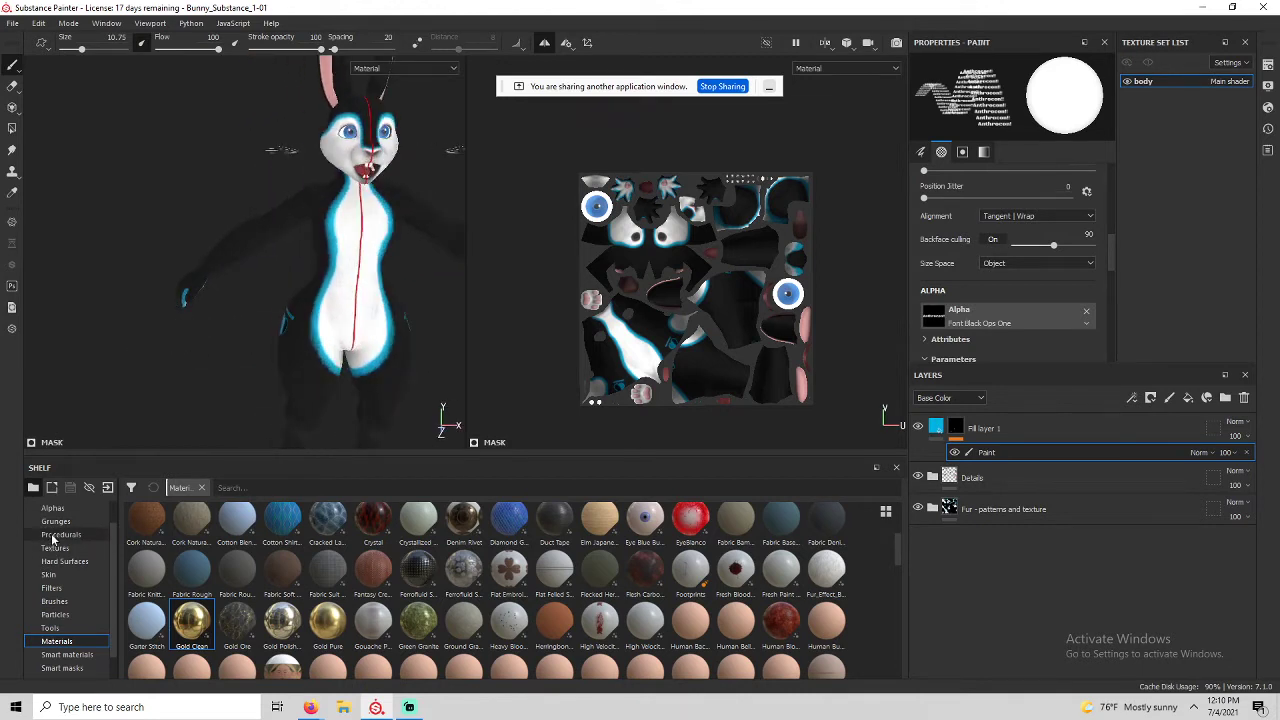
scroll(76, 525, "up", 2)
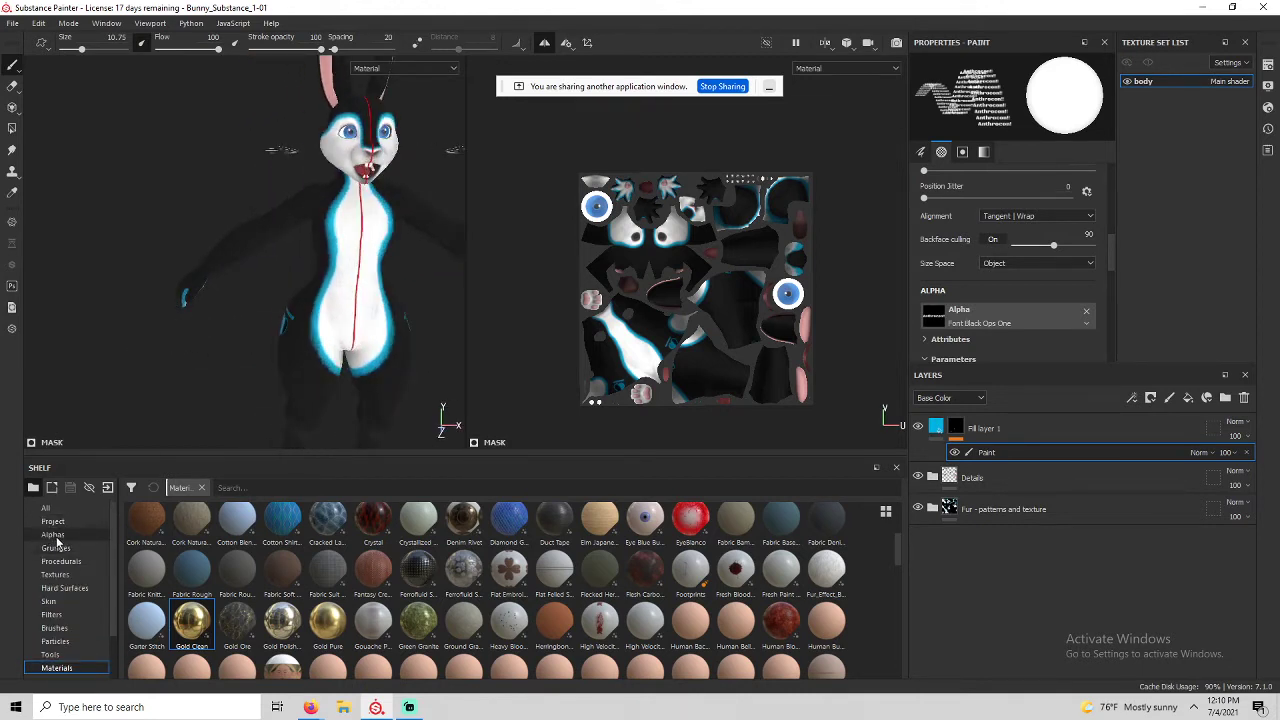
left_click(53, 521)
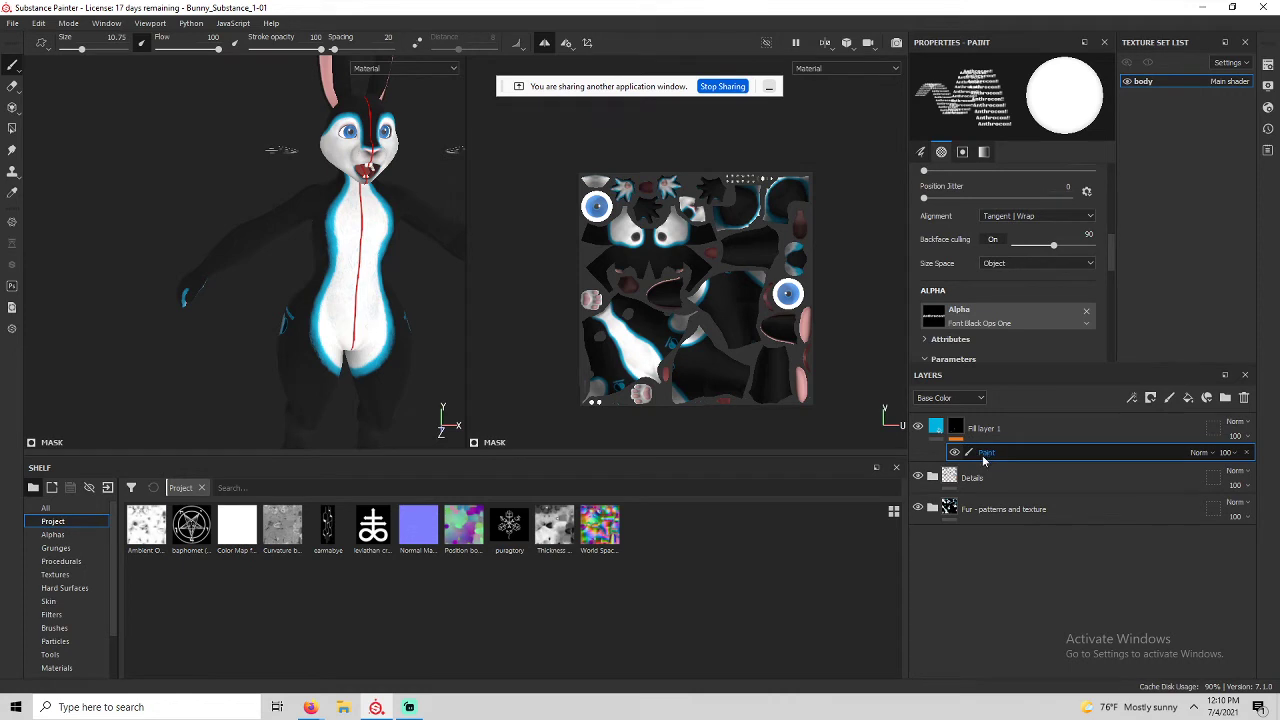
left_click(509, 530)
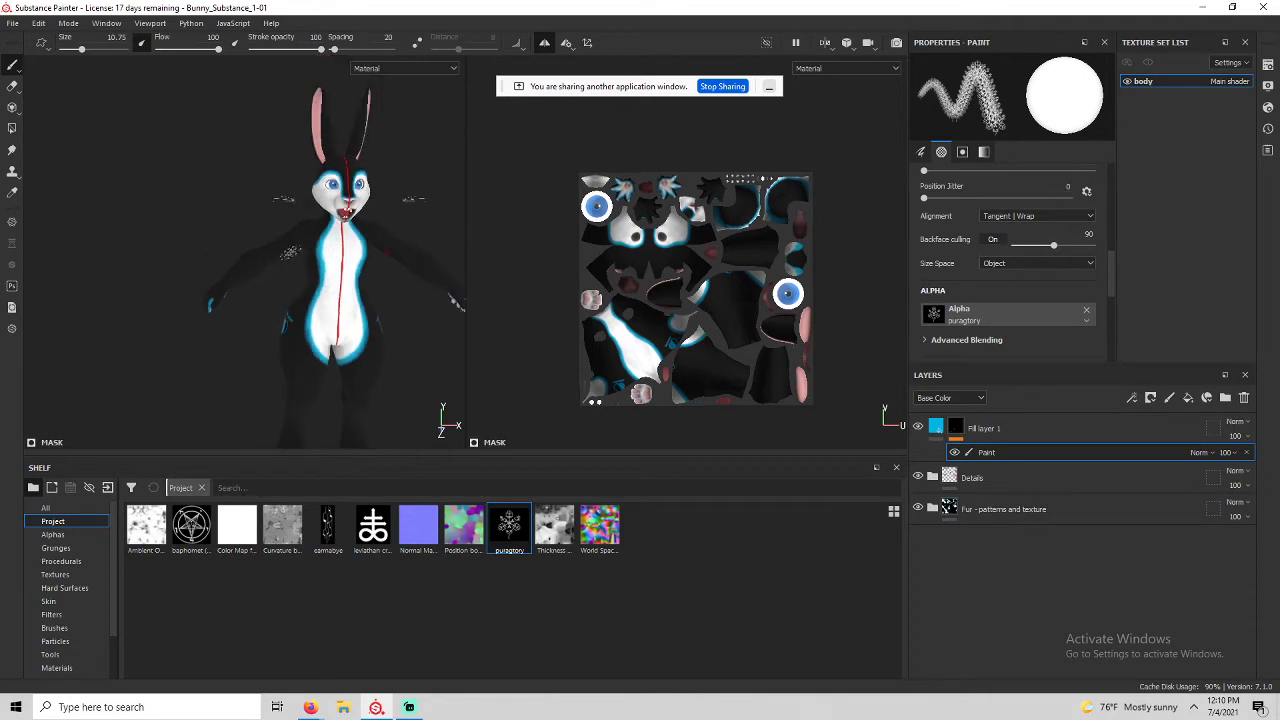
Enlarge the brush to about 29, then stamp the purgatory design on the back twice, undoing each.
scroll(341, 260, "up", 5)
left_click_drag(341, 261, 480, 272, "alt")
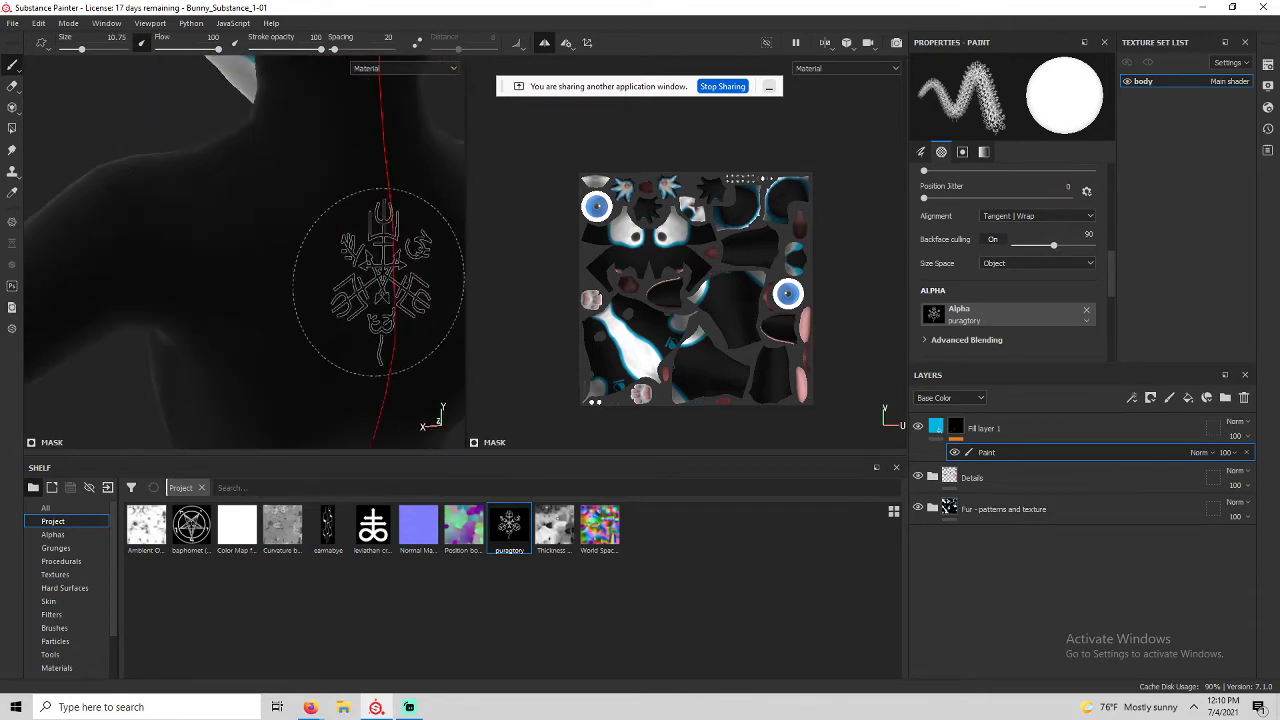
scroll(380, 280, "down", 3)
middle_click_drag(380, 280, 271, 208, "alt")
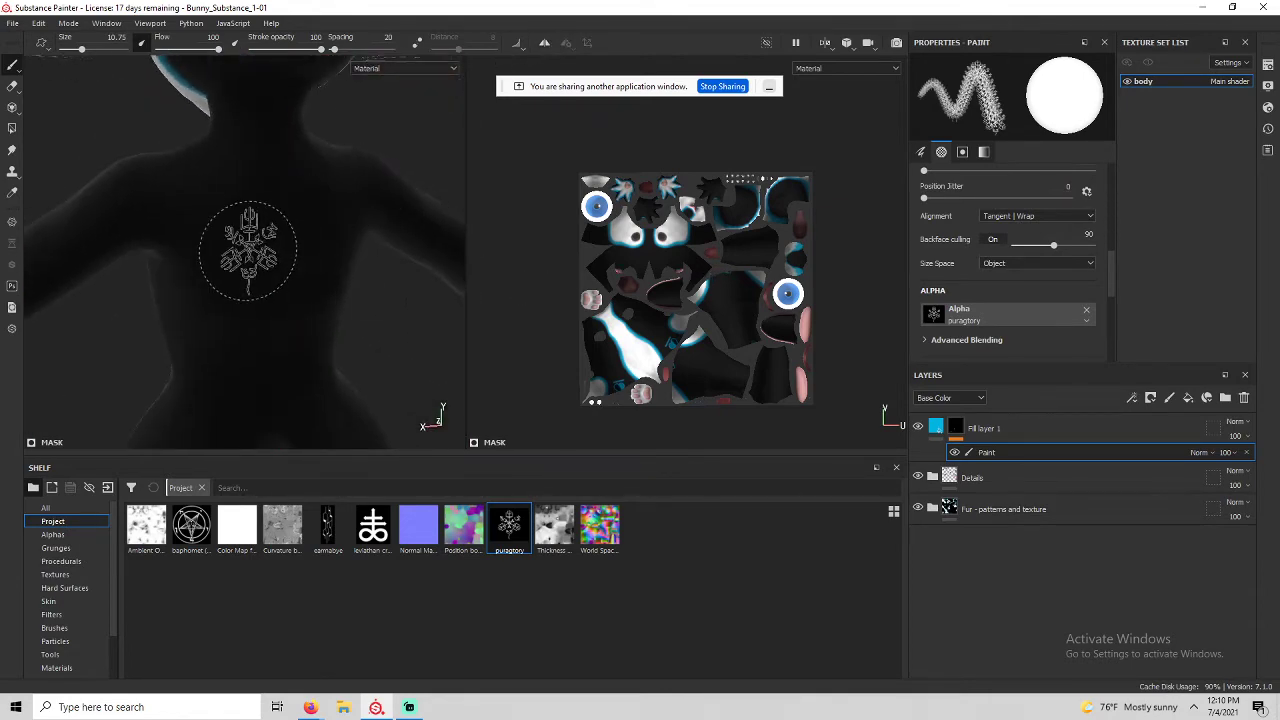
right_click_drag(262, 250, 330, 250, "ctrl")
left_click(262, 250)
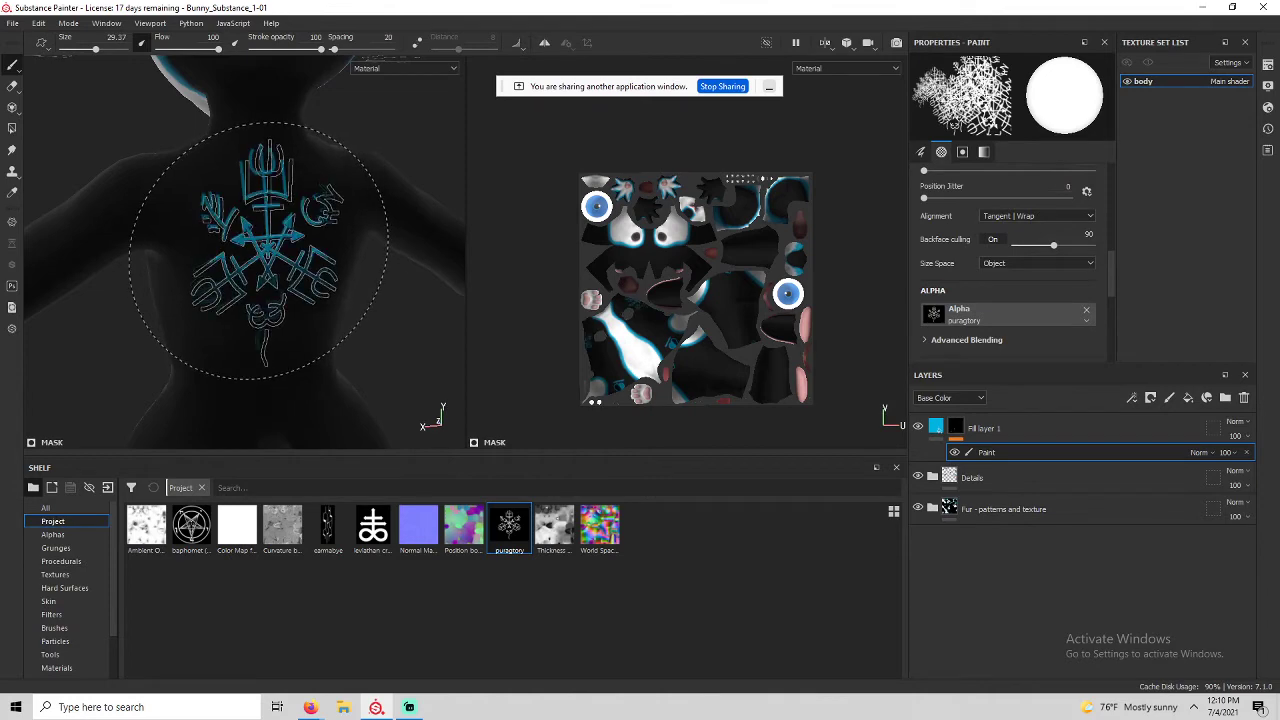
left_click_drag(340, 410, 298, 373, "alt")
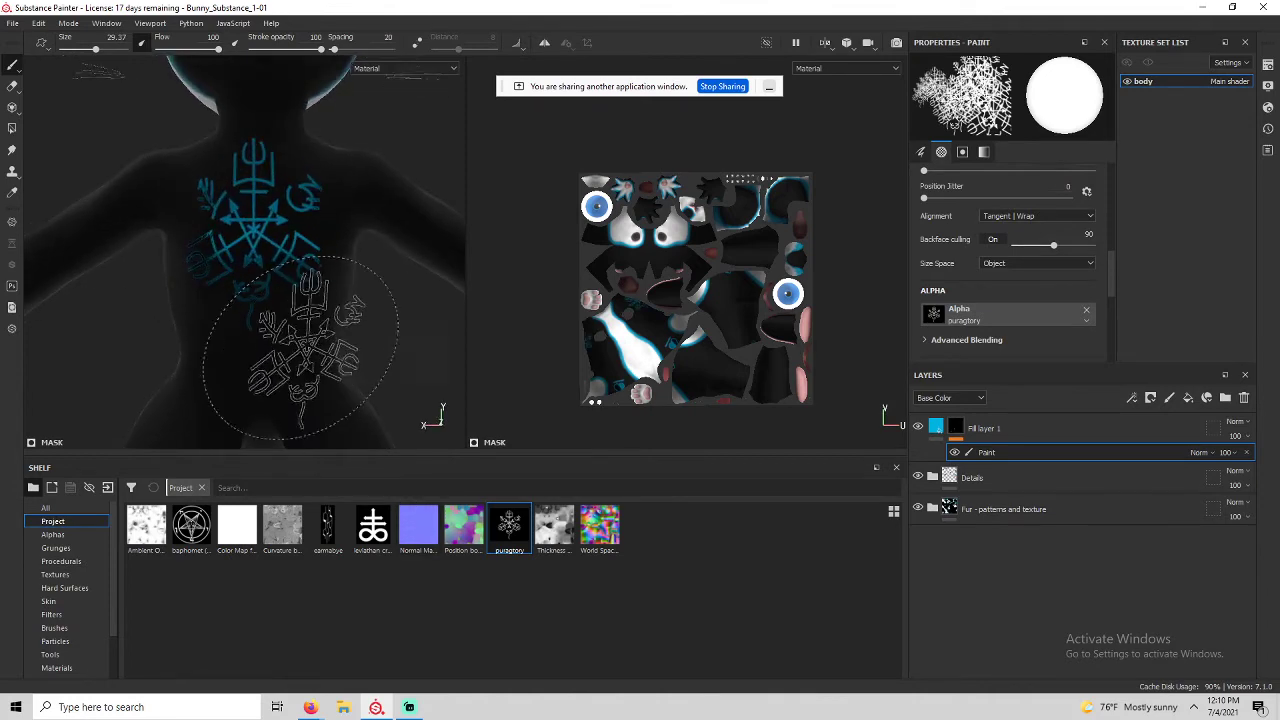
key("ctrl+z")
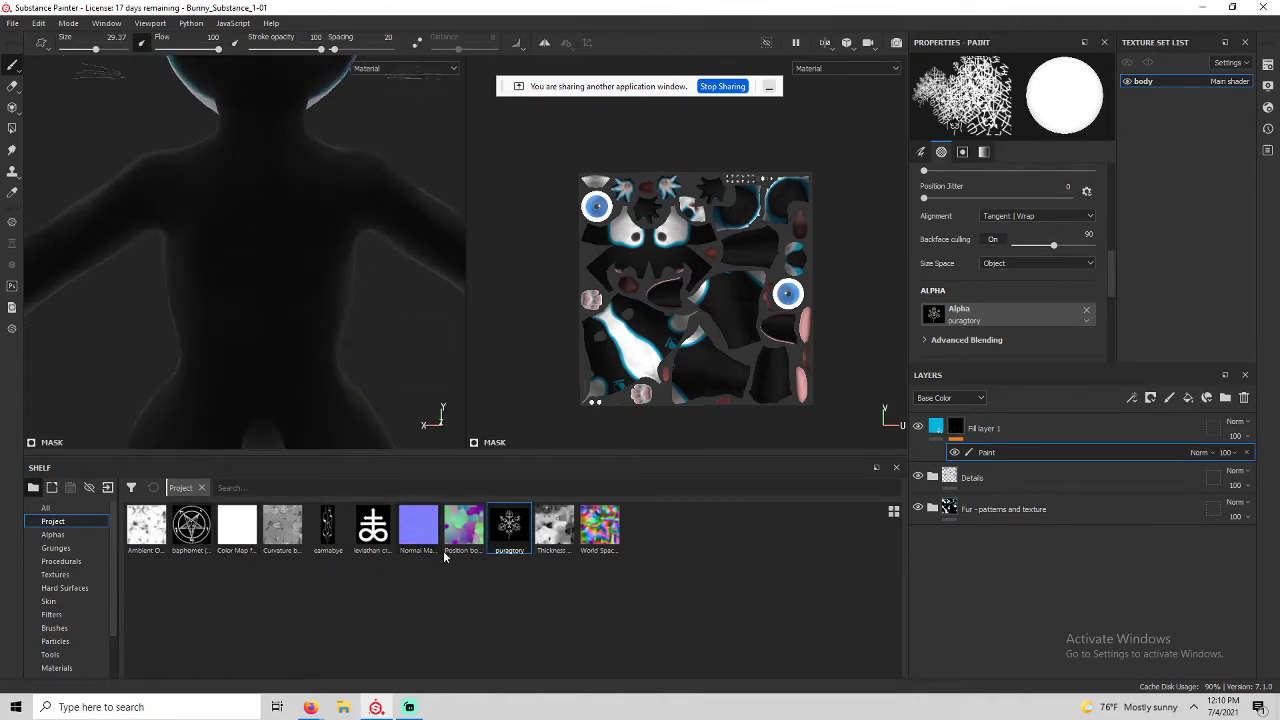
left_click(261, 248)
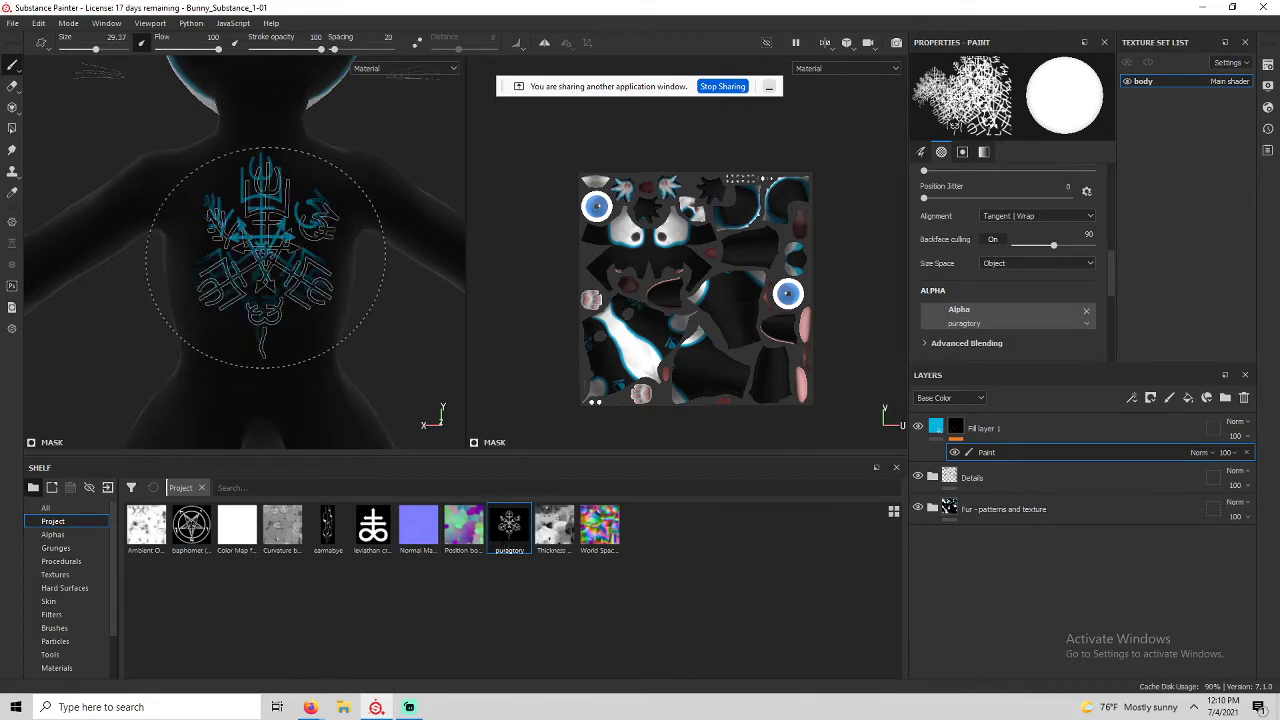
key("ctrl+z")
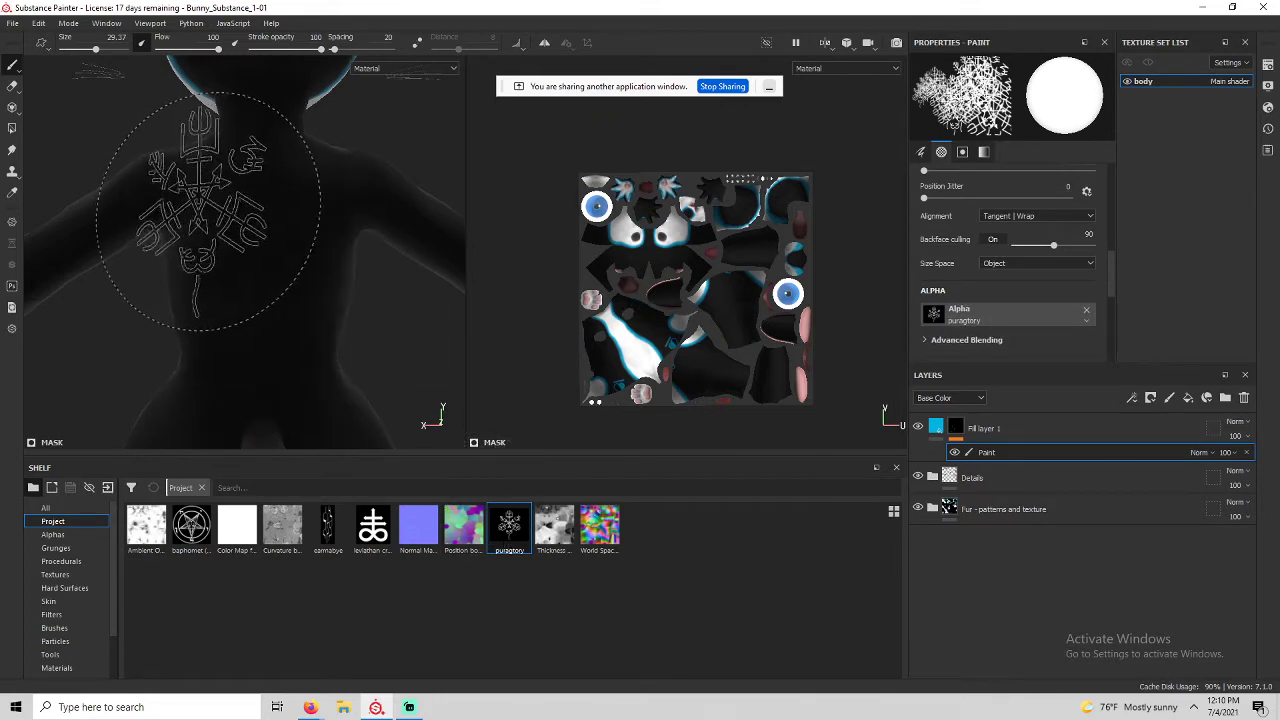
Drag billelis-Mors-Certa.jpg from the Comission refs folder onto the Painter shelf.
left_click(341, 707)
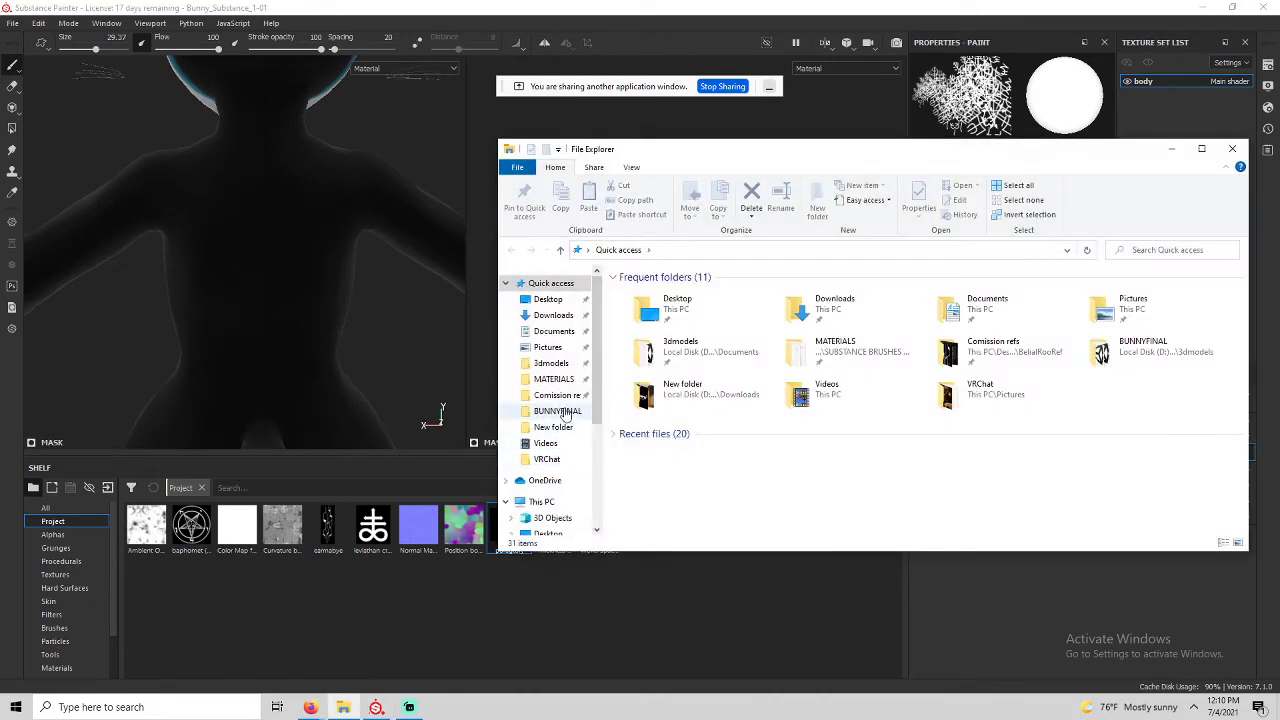
left_click(557, 395)
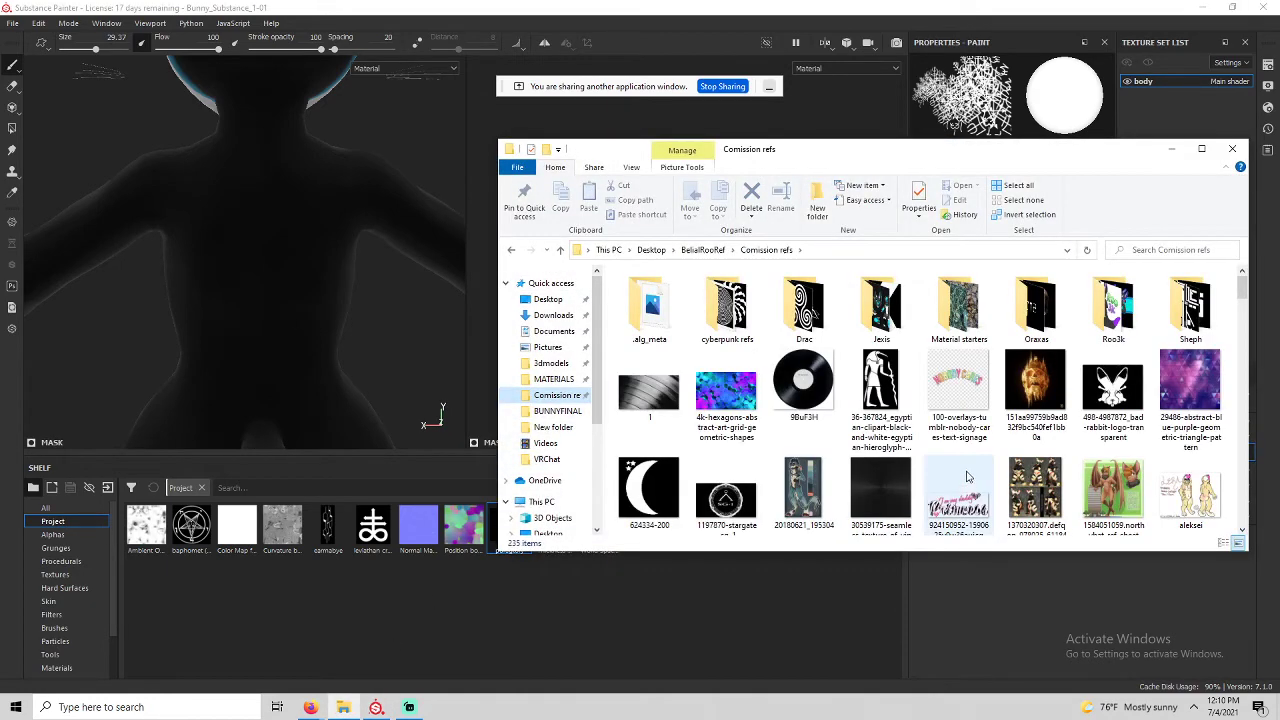
scroll(995, 448, "down", 5)
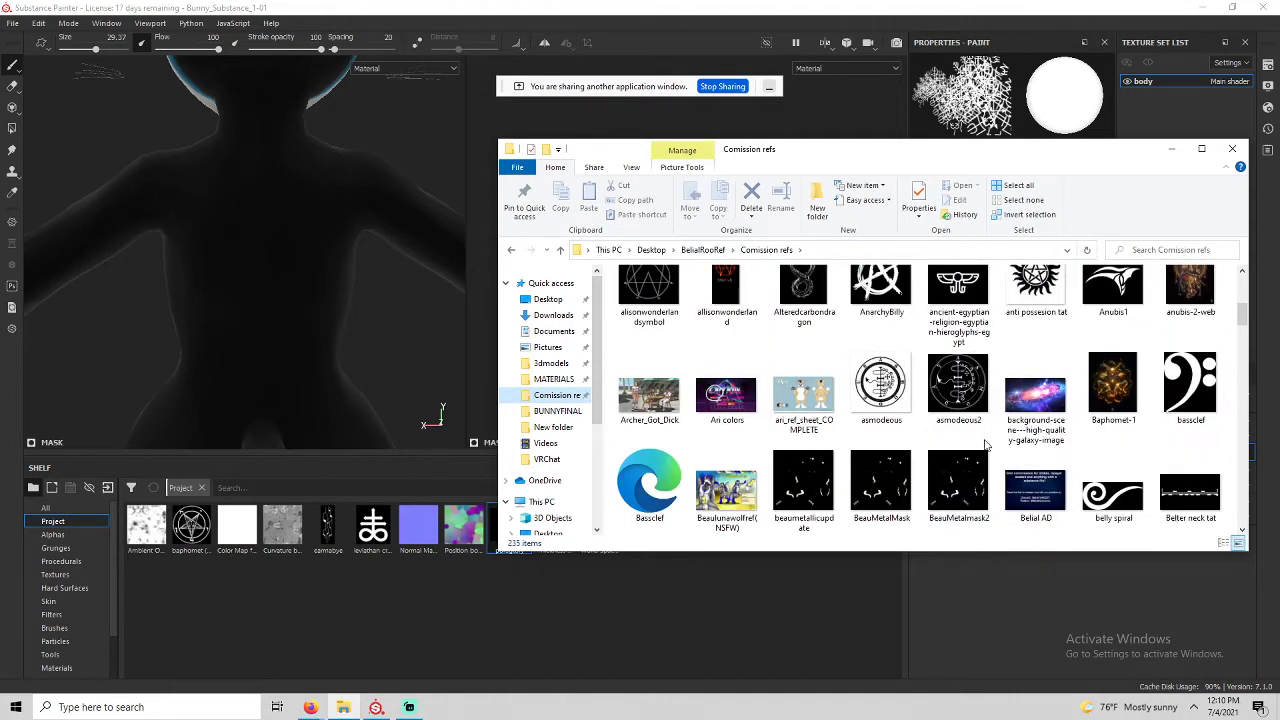
scroll(805, 420, "down", 1)
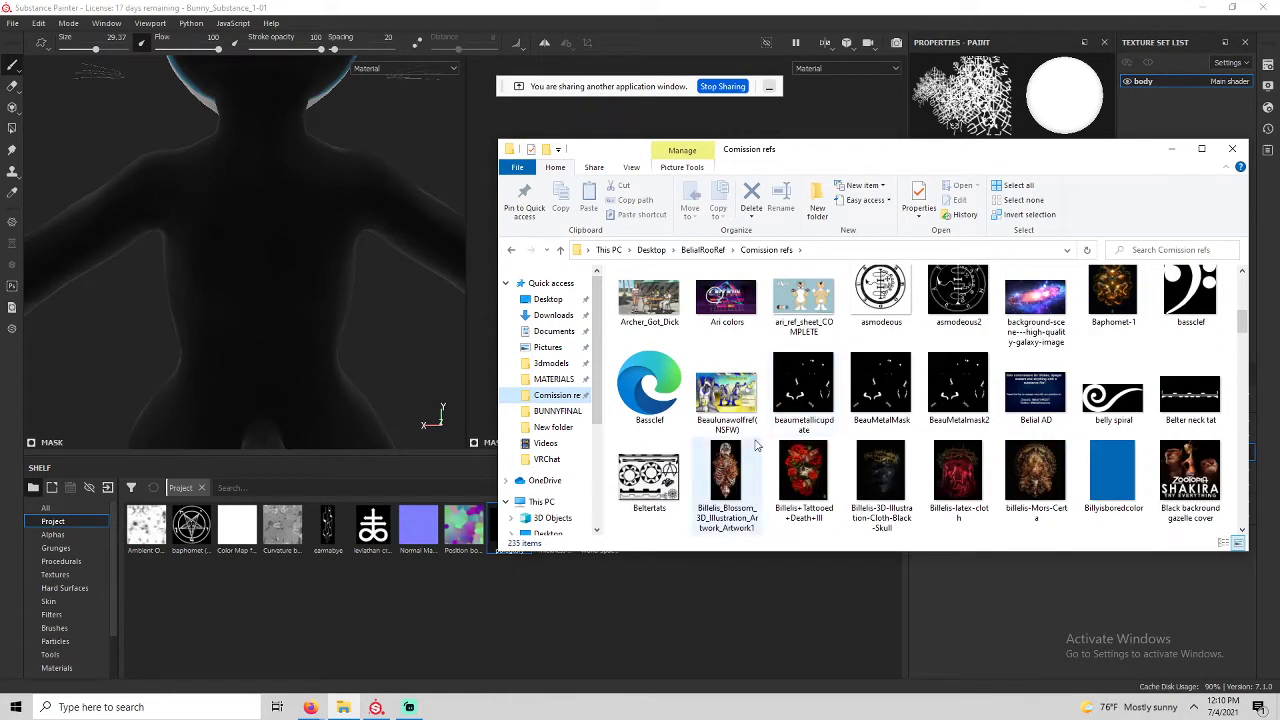
scroll(790, 447, "down", 1)
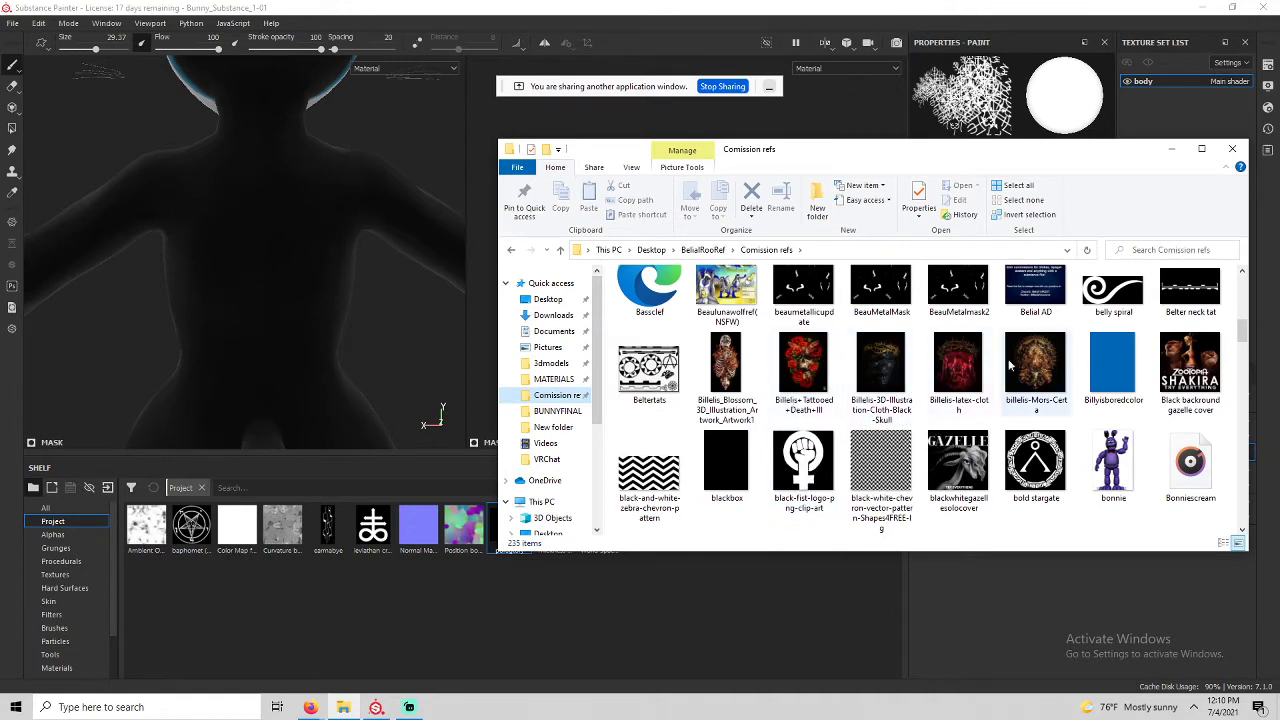
mouse_move(1045, 365)
left_mouse_down()
mouse_move(541, 571)
mouse_move(320, 637)
left_mouse_up()
Import billelis-Mors-Certa as a texture to the chosen destination, then select Fill layer 1.
left_click(482, 480)
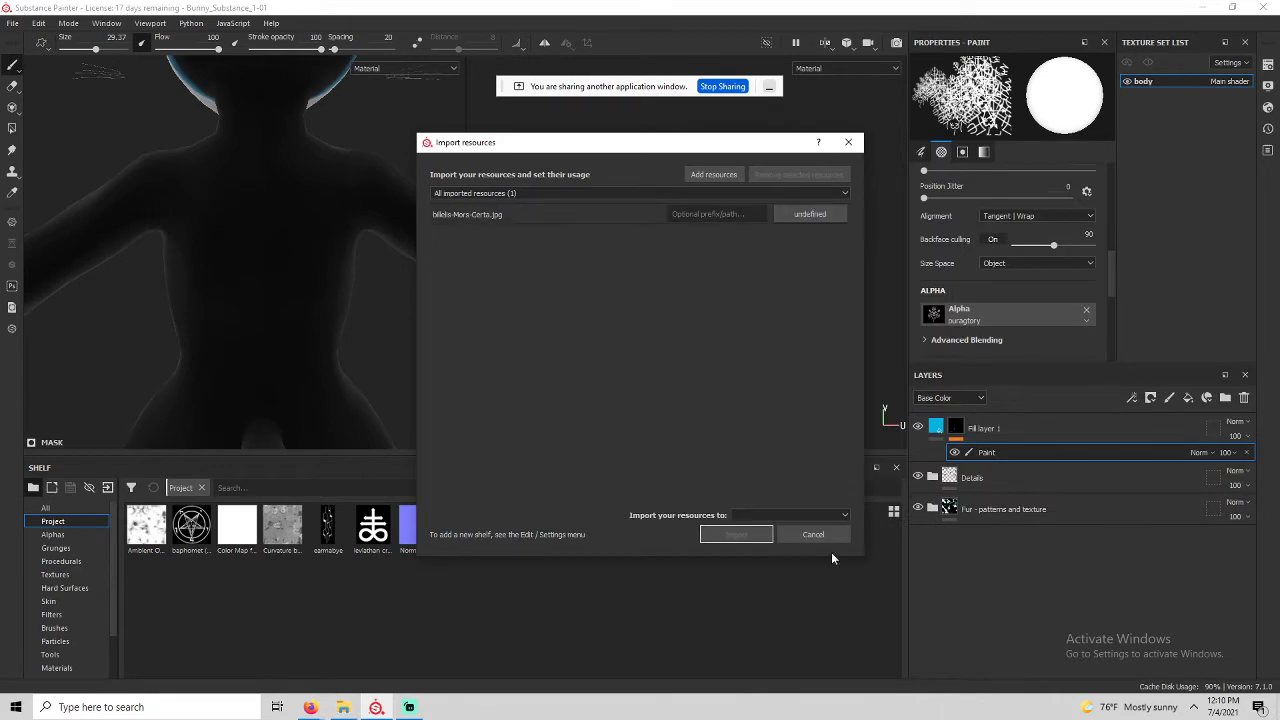
left_click(808, 213)
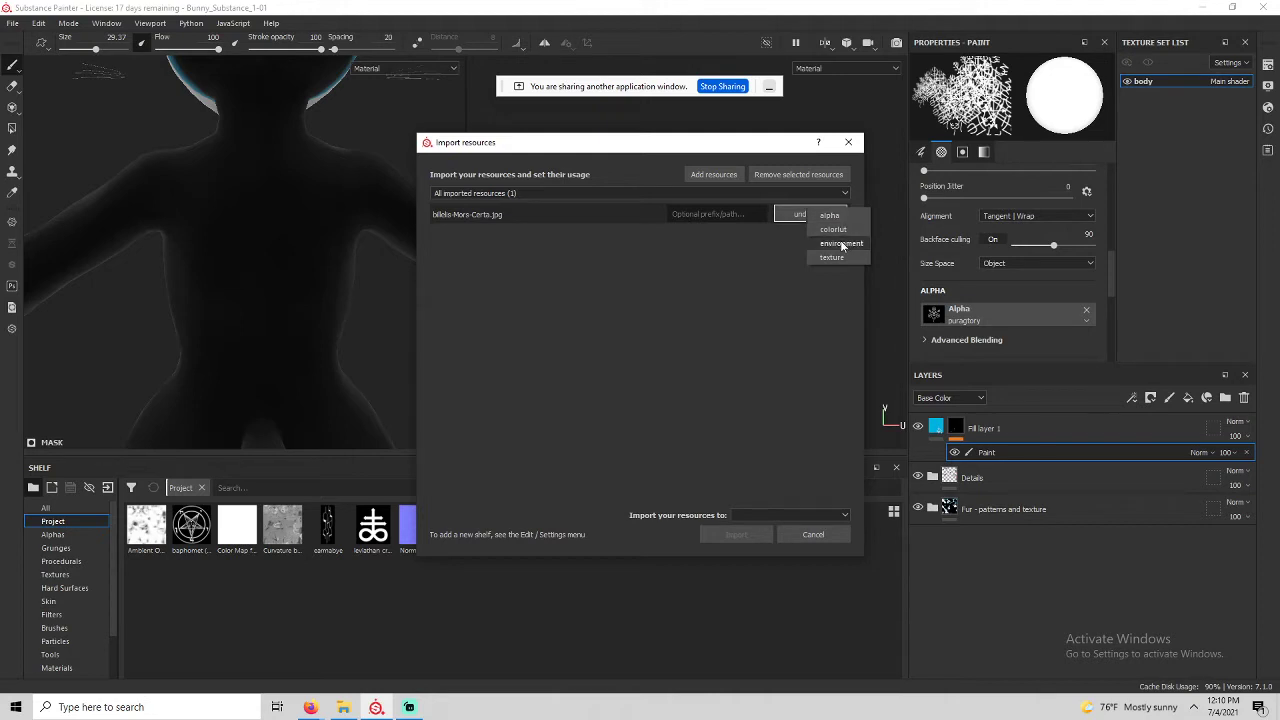
left_click(833, 258)
left_click(767, 517)
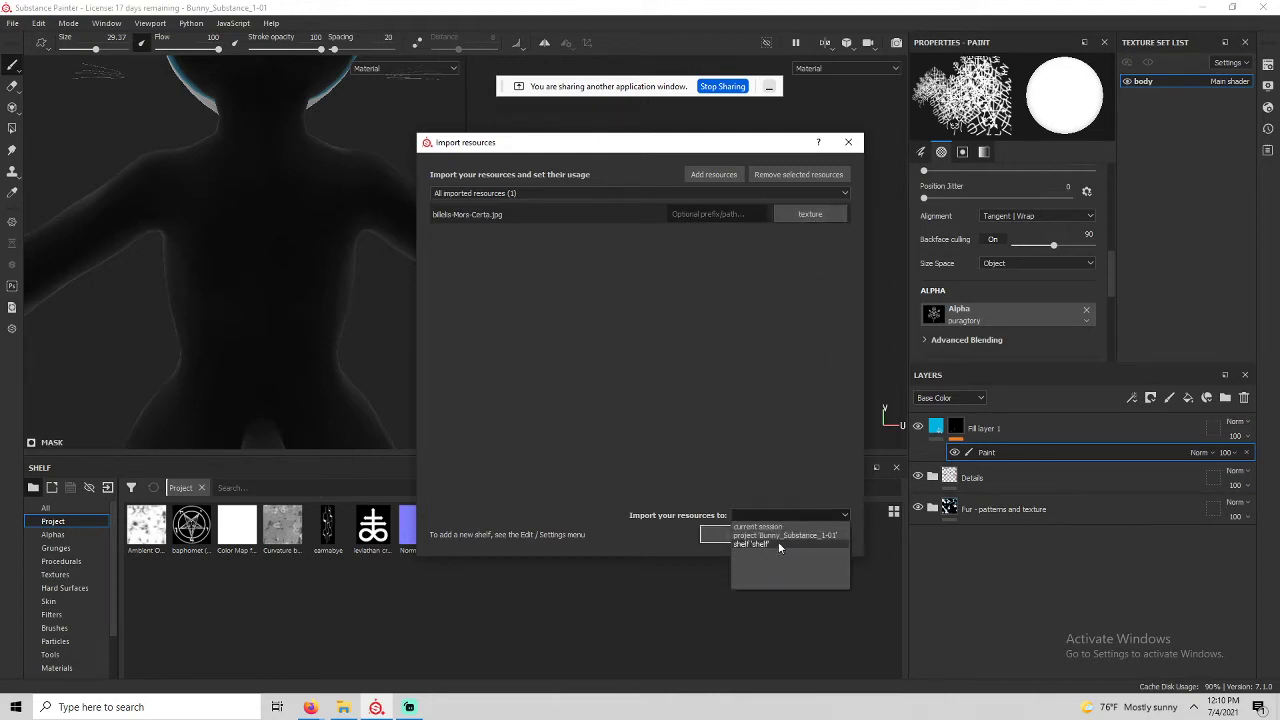
left_click(785, 538)
left_click(738, 534)
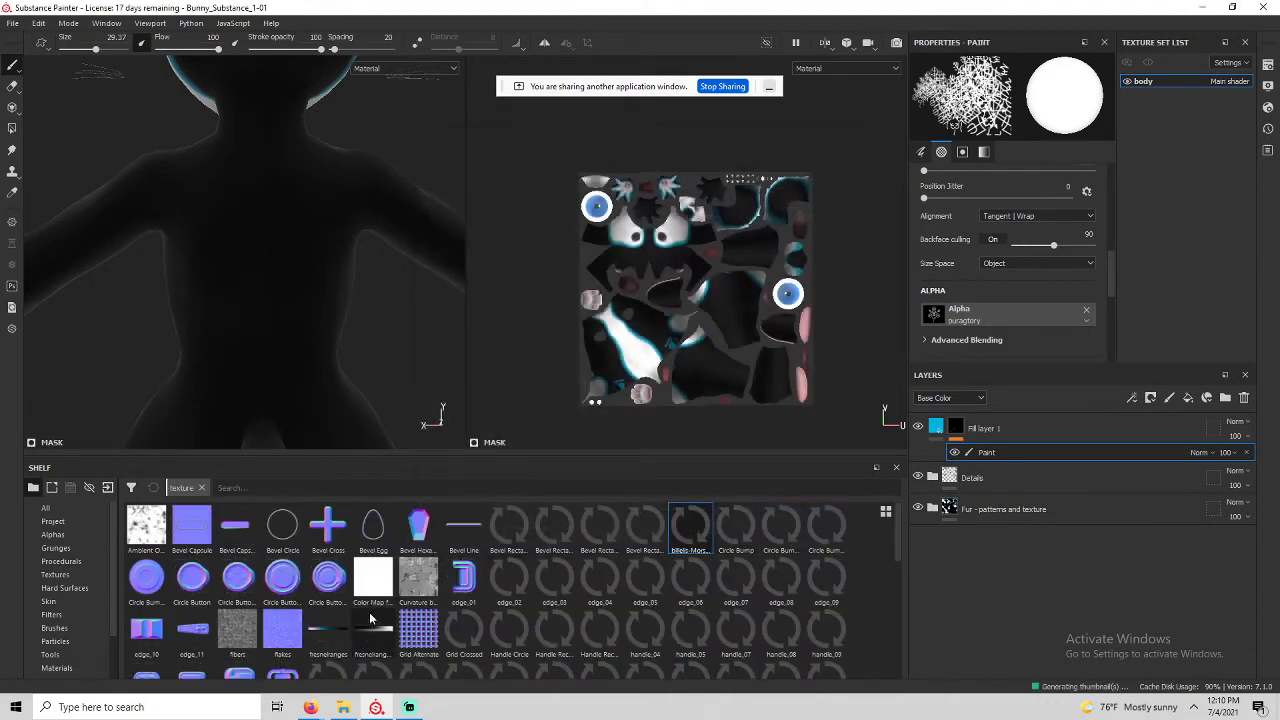
left_click(1014, 431)
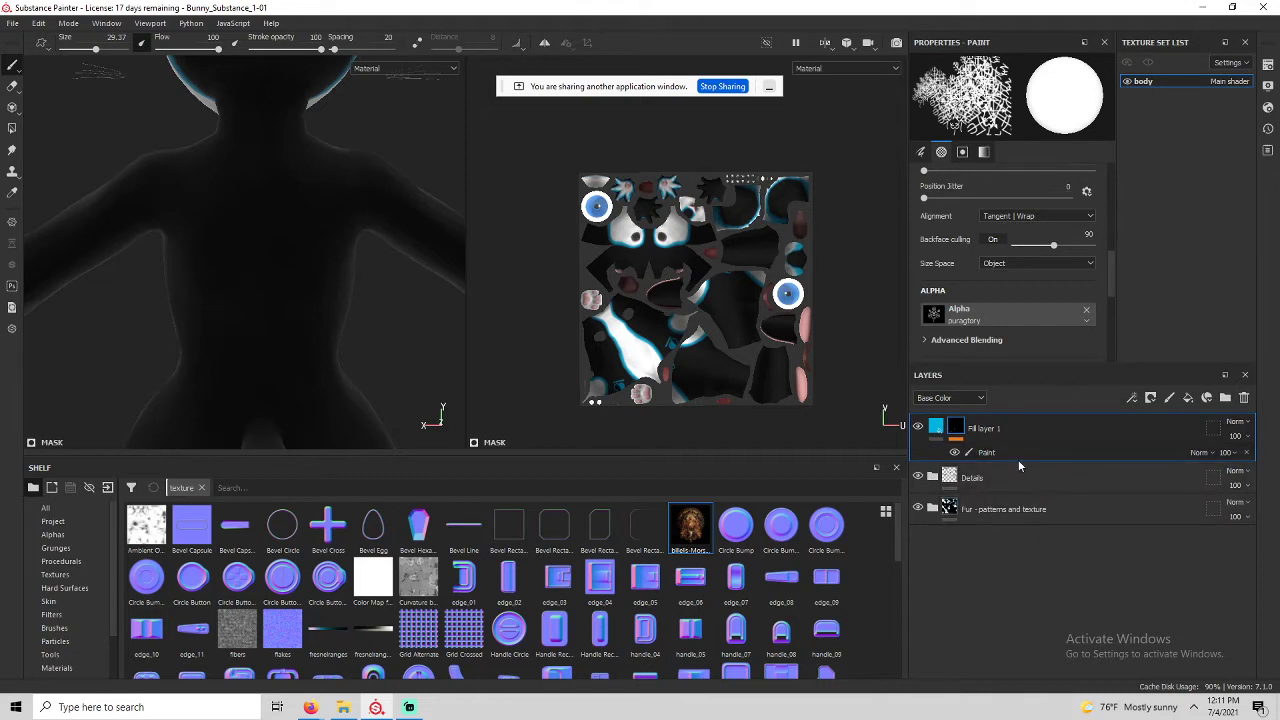
Add a new paint layer, switch to Projection painting, and list the Project shelf resources.
left_click(1169, 399)
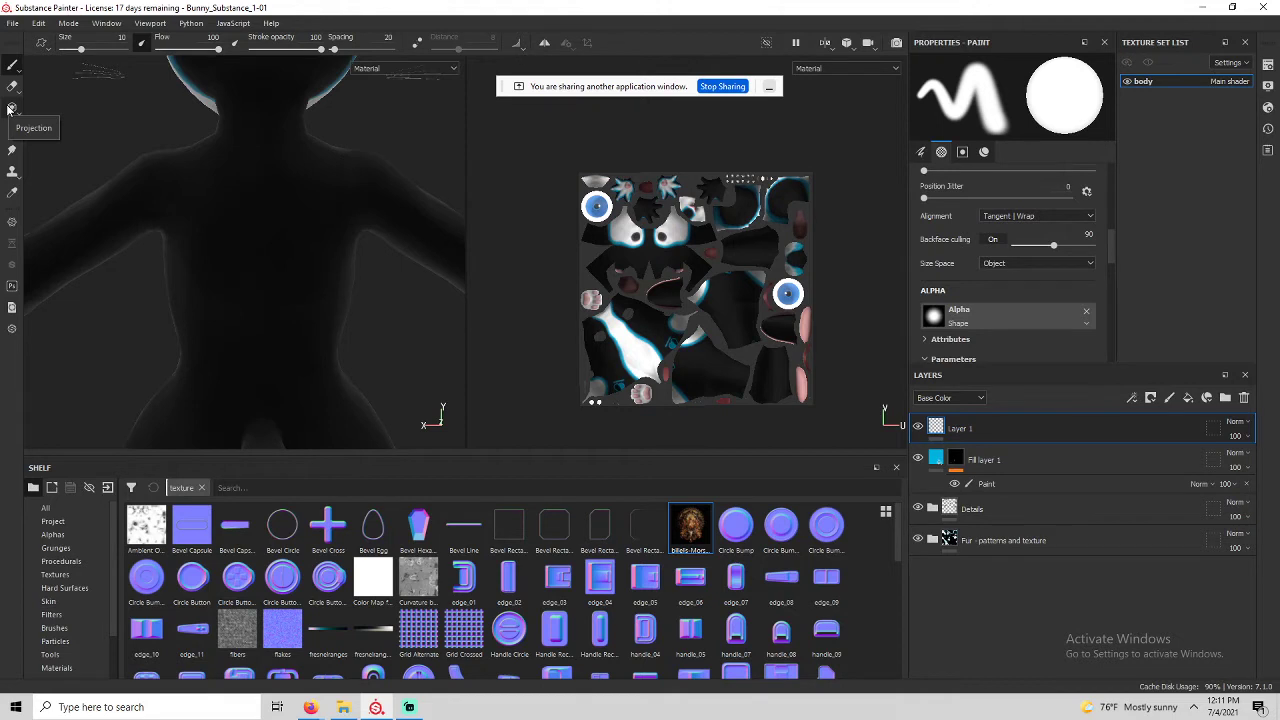
left_click(10, 108)
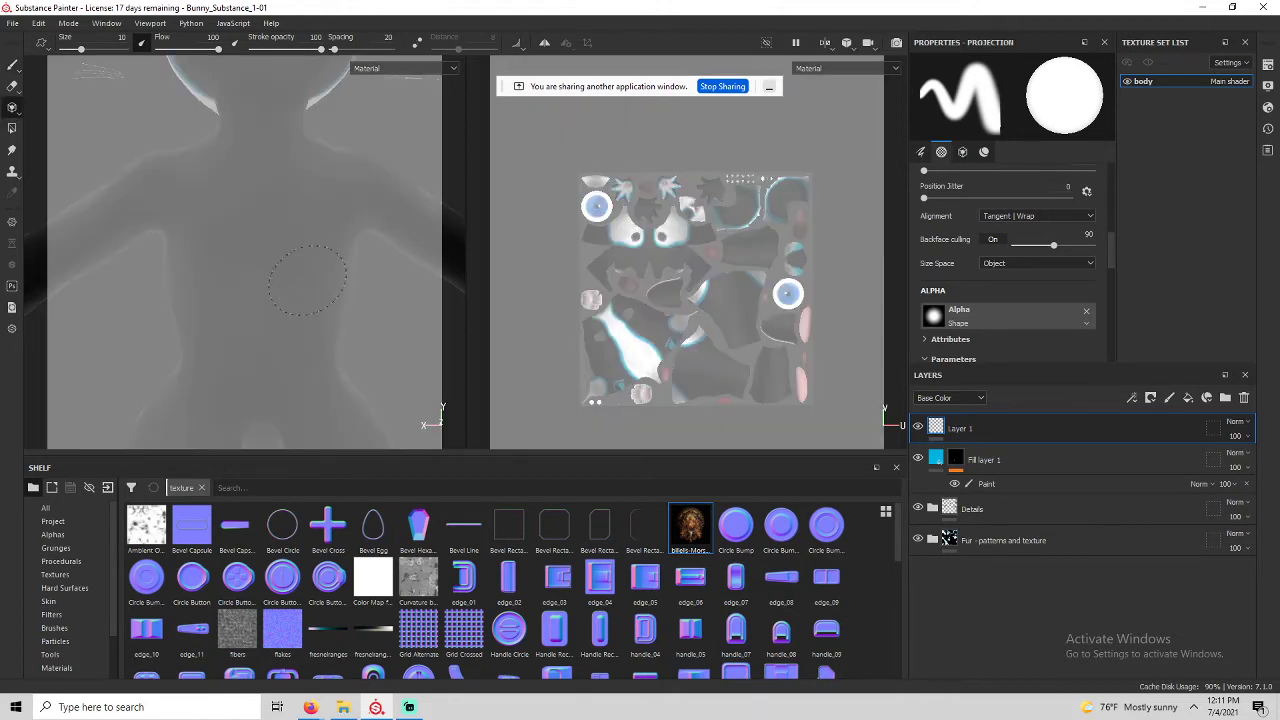
left_click(53, 521)
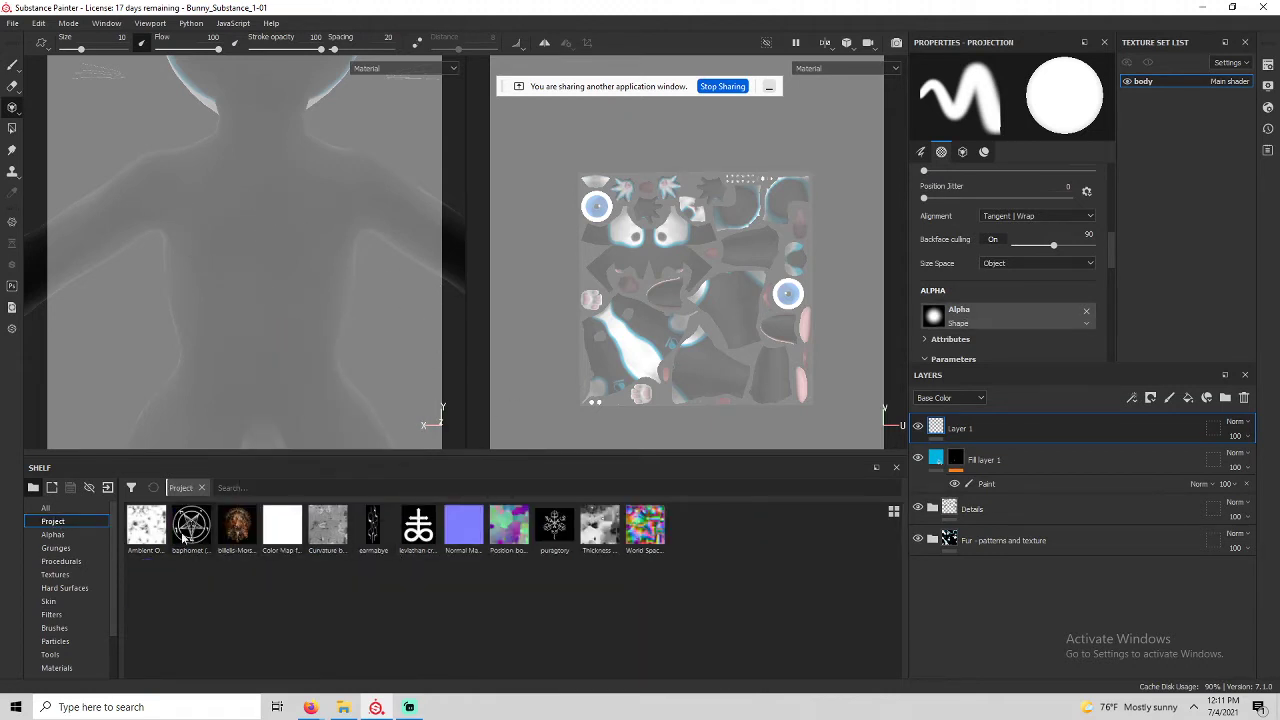
scroll(991, 312, "down", 5)
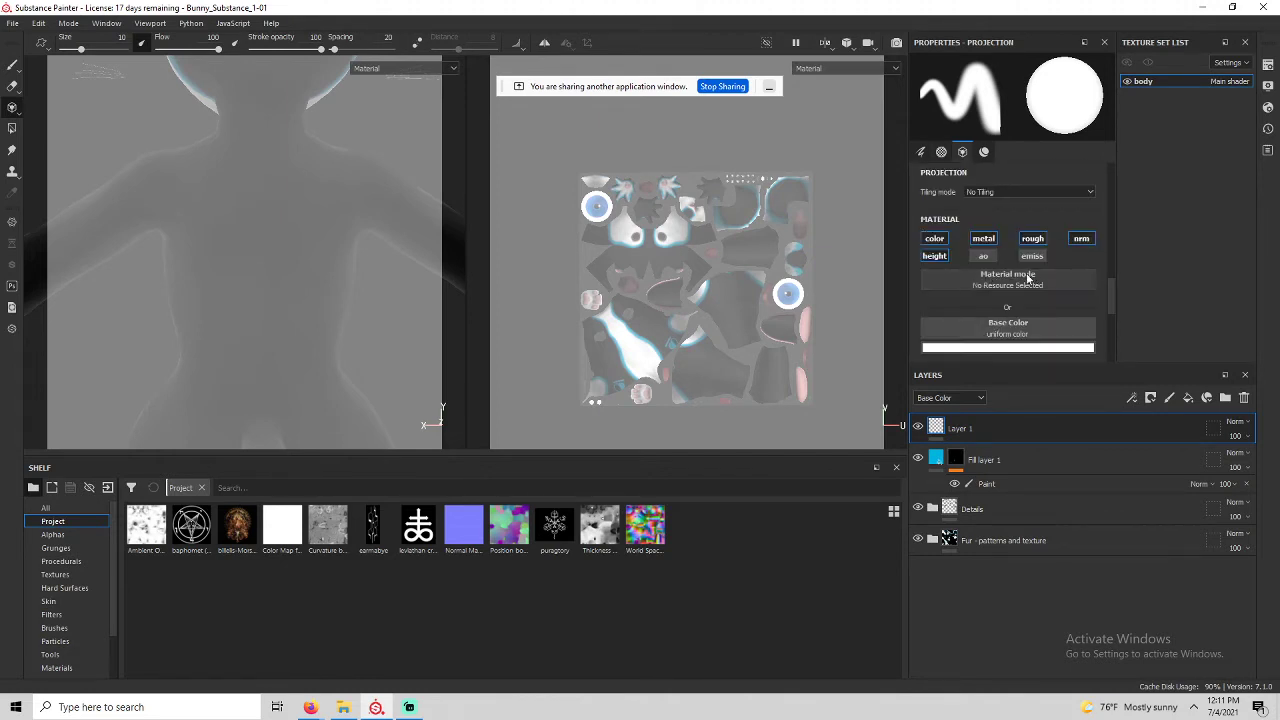
scroll(1028, 279, "down", 1)
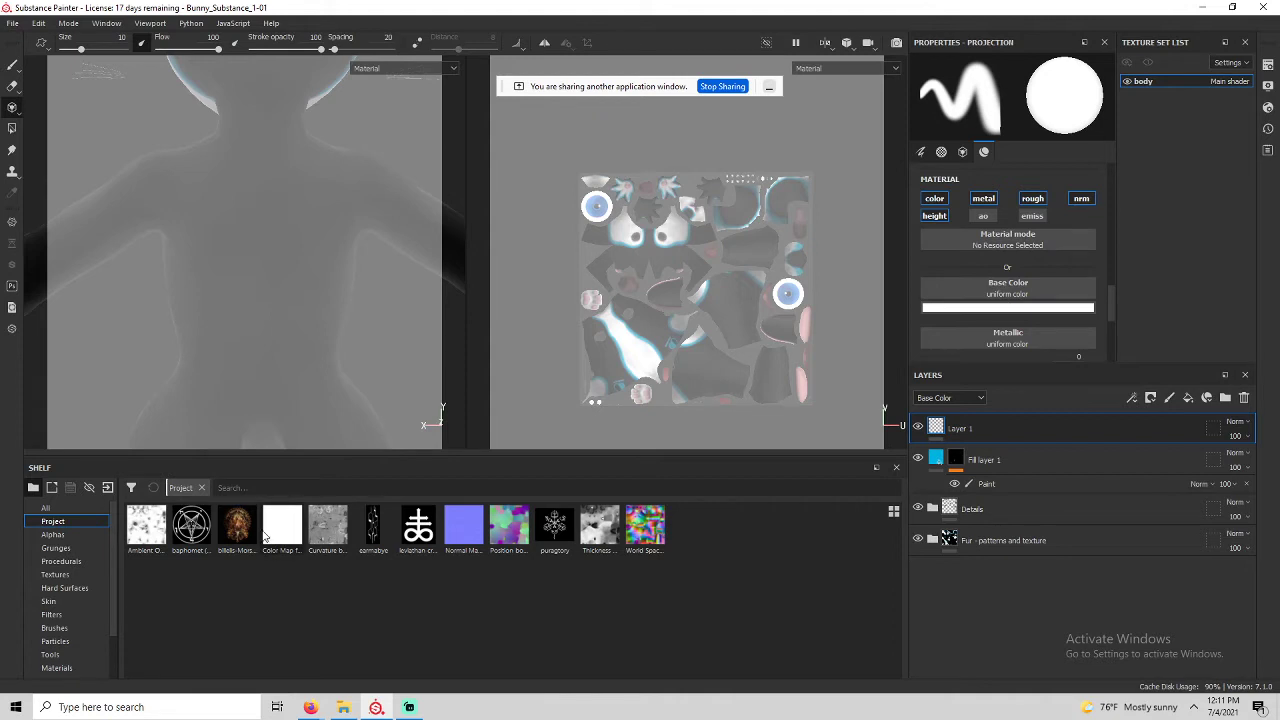
Set the Billelis image as the projected base colour and centre the model behind it.
left_click_drag(237, 525, 998, 289)
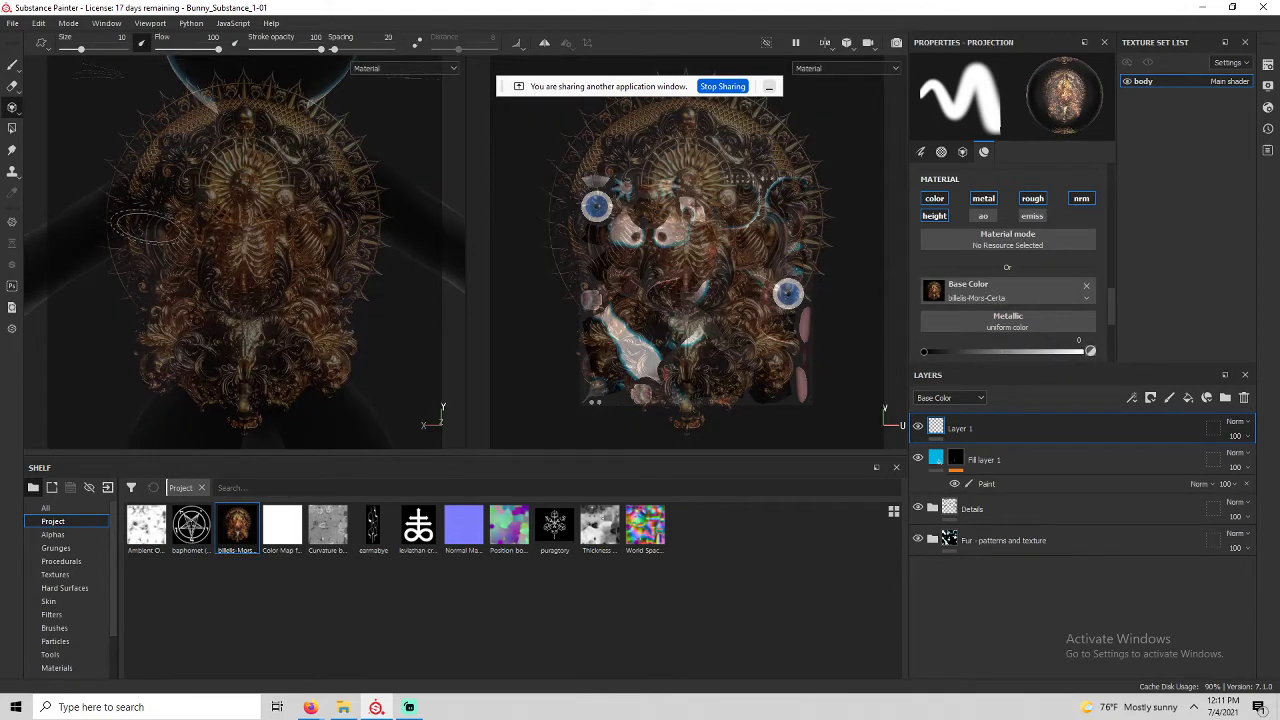
scroll(319, 254, "down", 2)
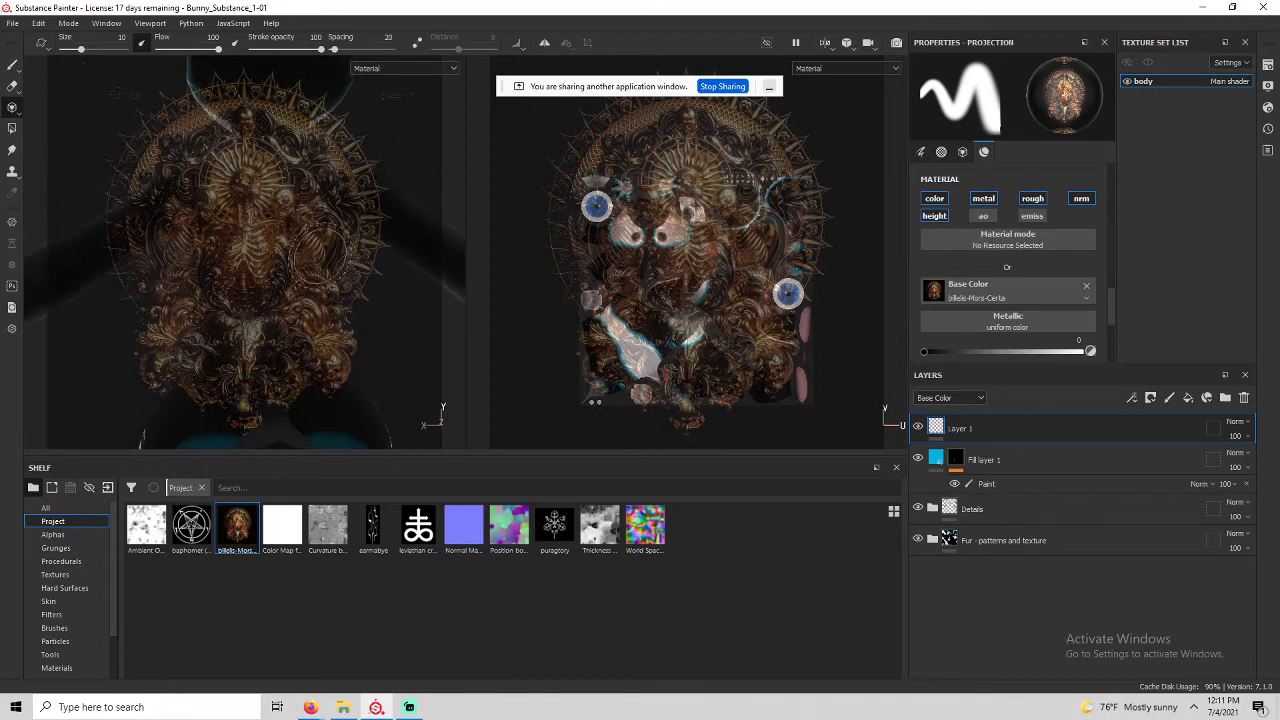
scroll(314, 253, "up", 2)
scroll(310, 253, "down", 2)
middle_click_drag(292, 262, 280, 227, "alt")
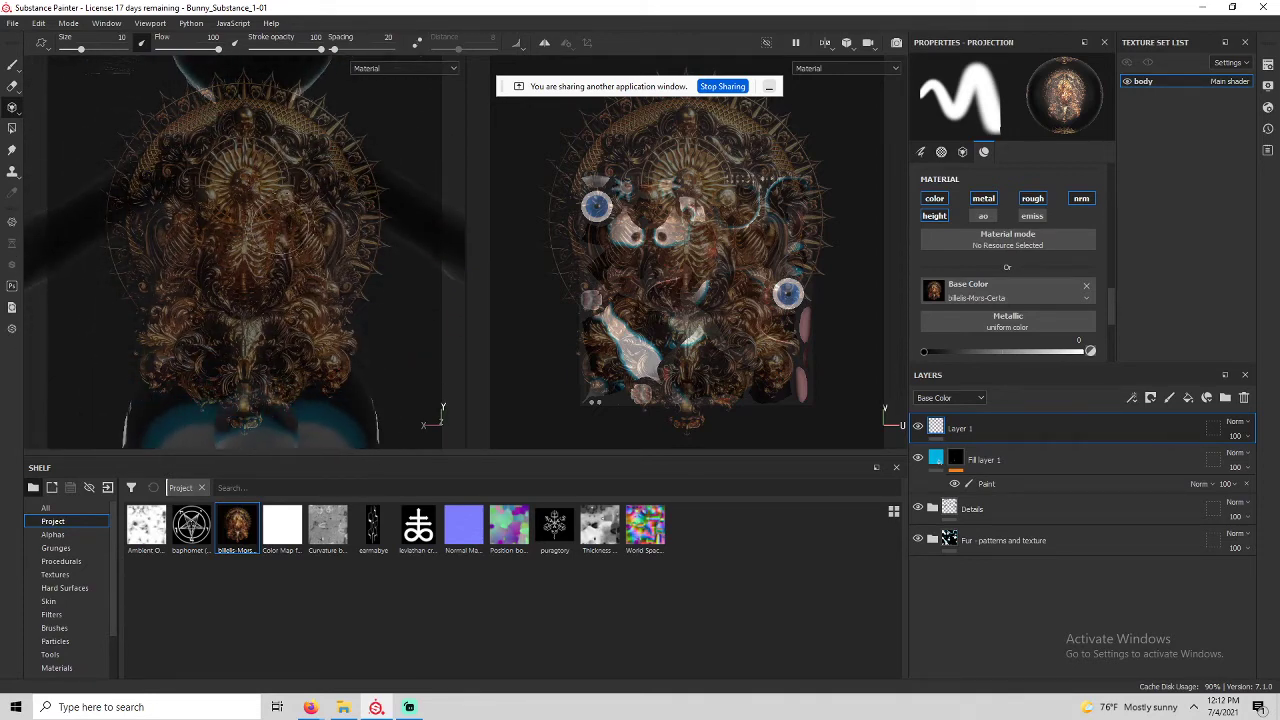
Shrink and position the projected image over the upper back, then paint it on.
key("s")
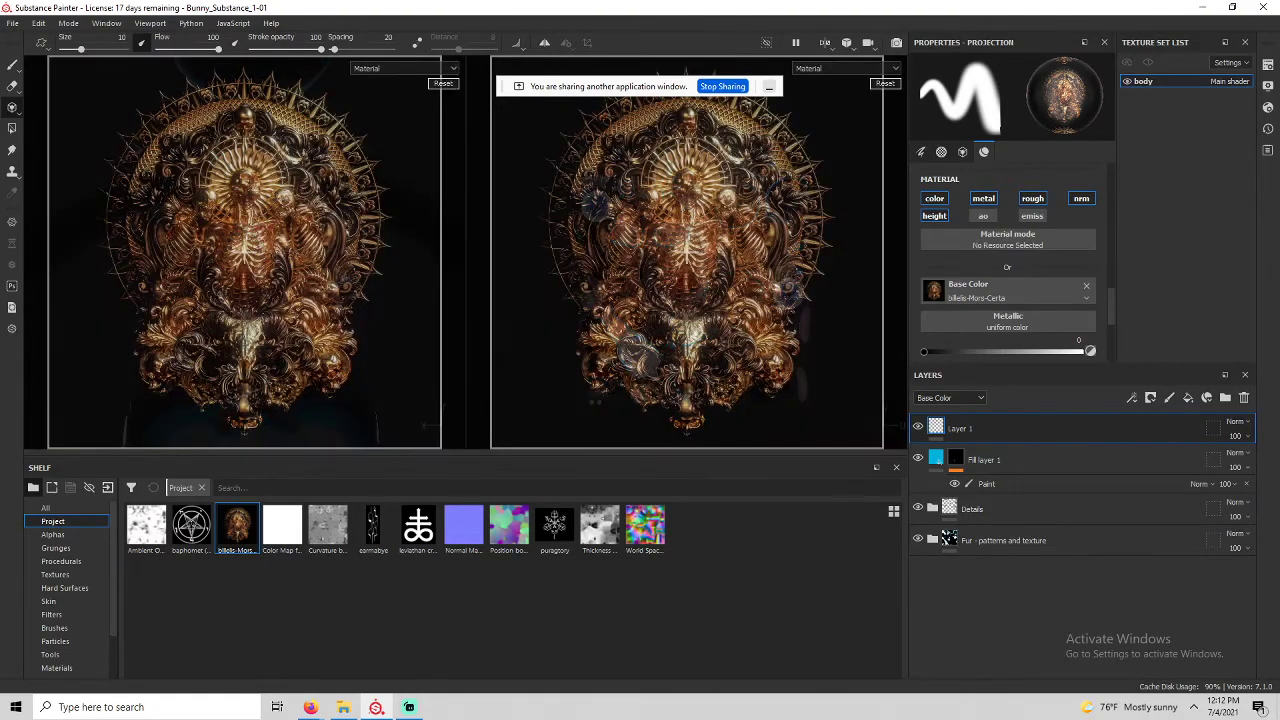
right_click_drag(286, 222, 315, 185)
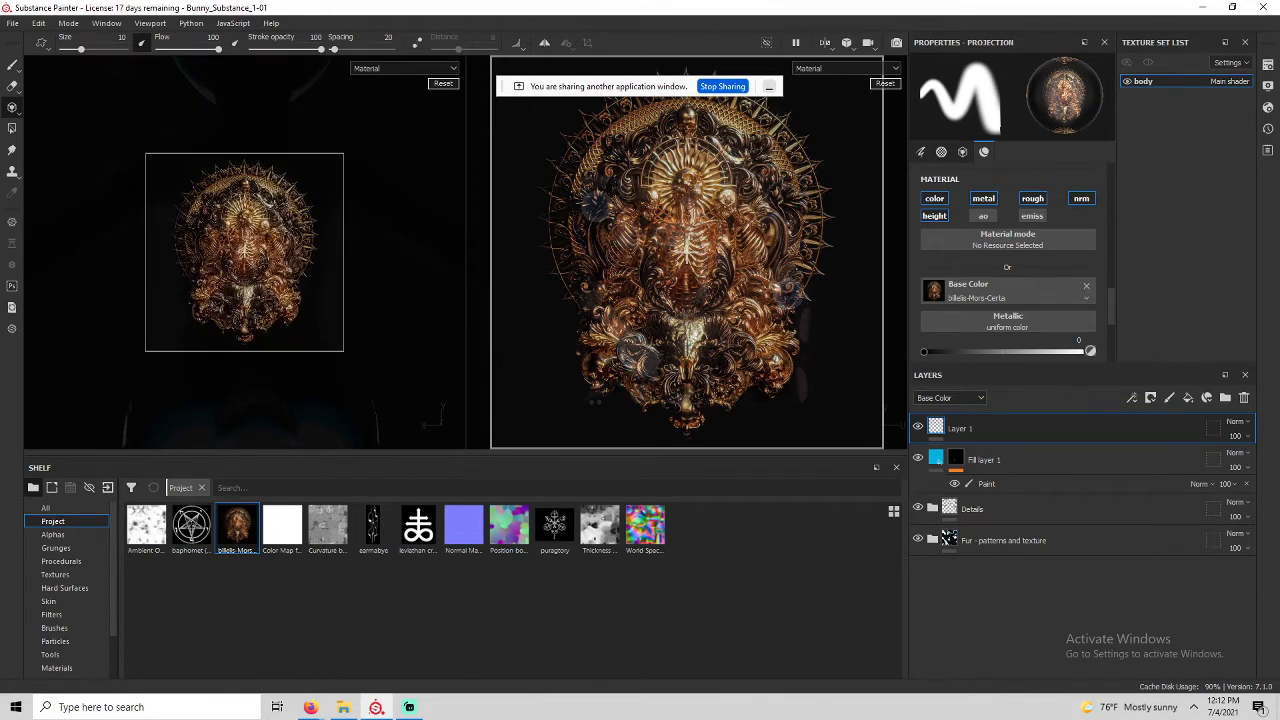
middle_click_drag(246, 254, 257, 214)
mouse_move(256, 210)
right_mouse_down()
mouse_move(255, 224)
mouse_move(253, 186)
right_mouse_up()
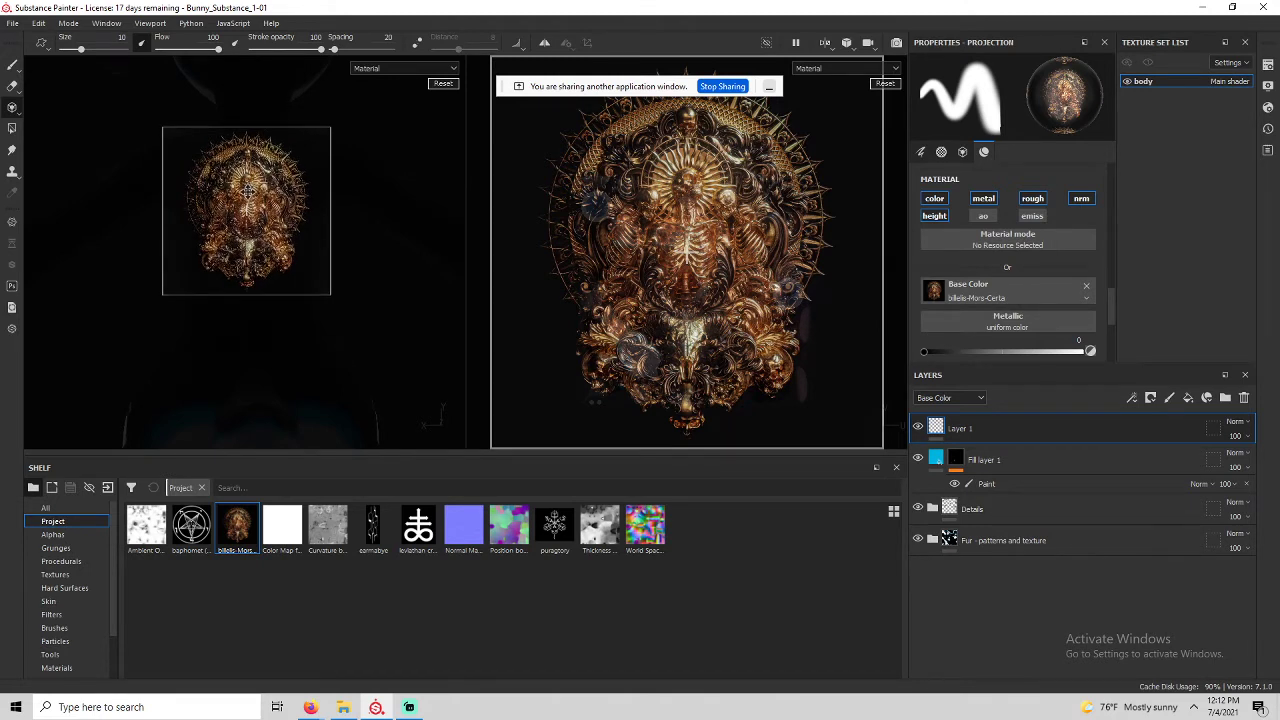
middle_click_drag(248, 190, 249, 197)
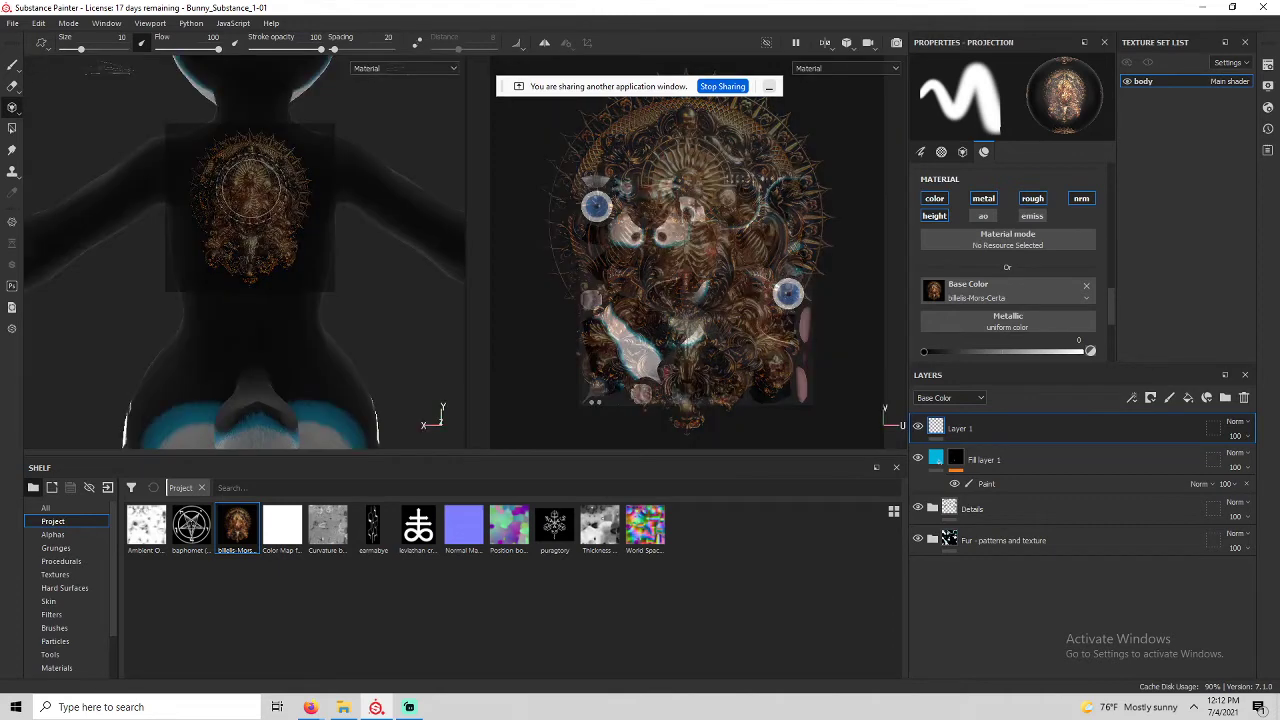
key("s")
middle_click_drag(253, 190, 254, 189)
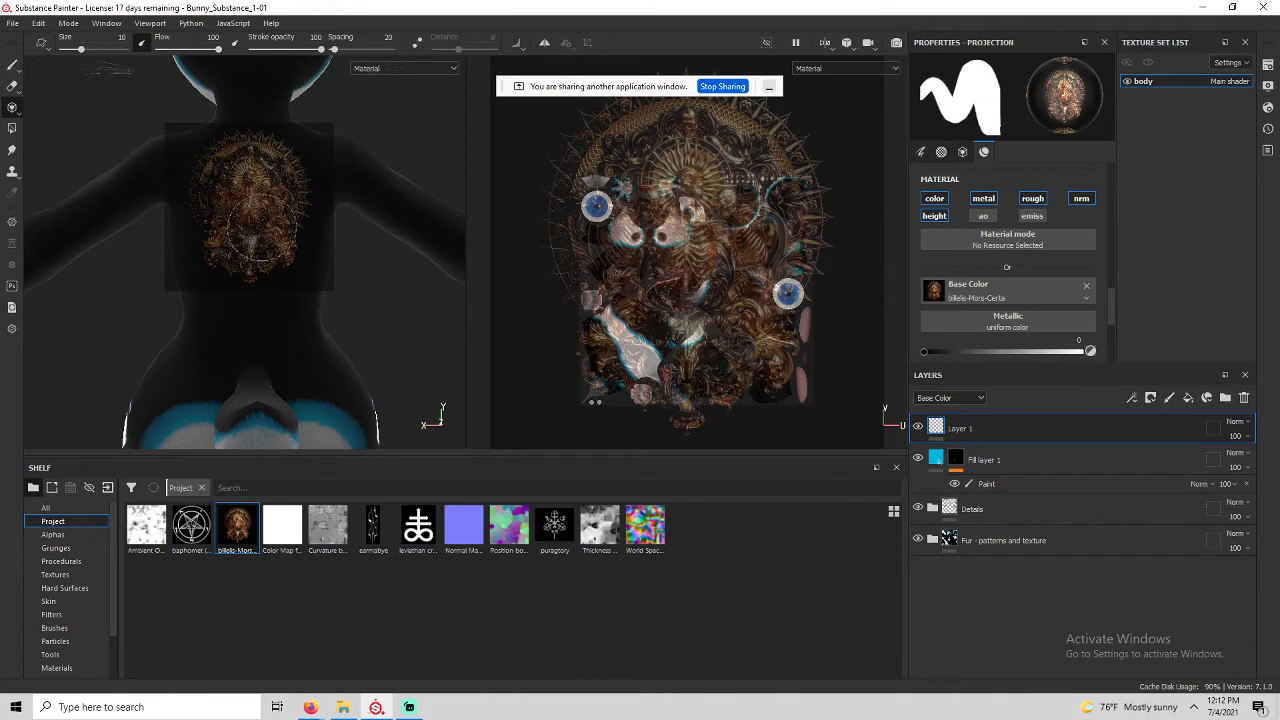
left_click(276, 172)
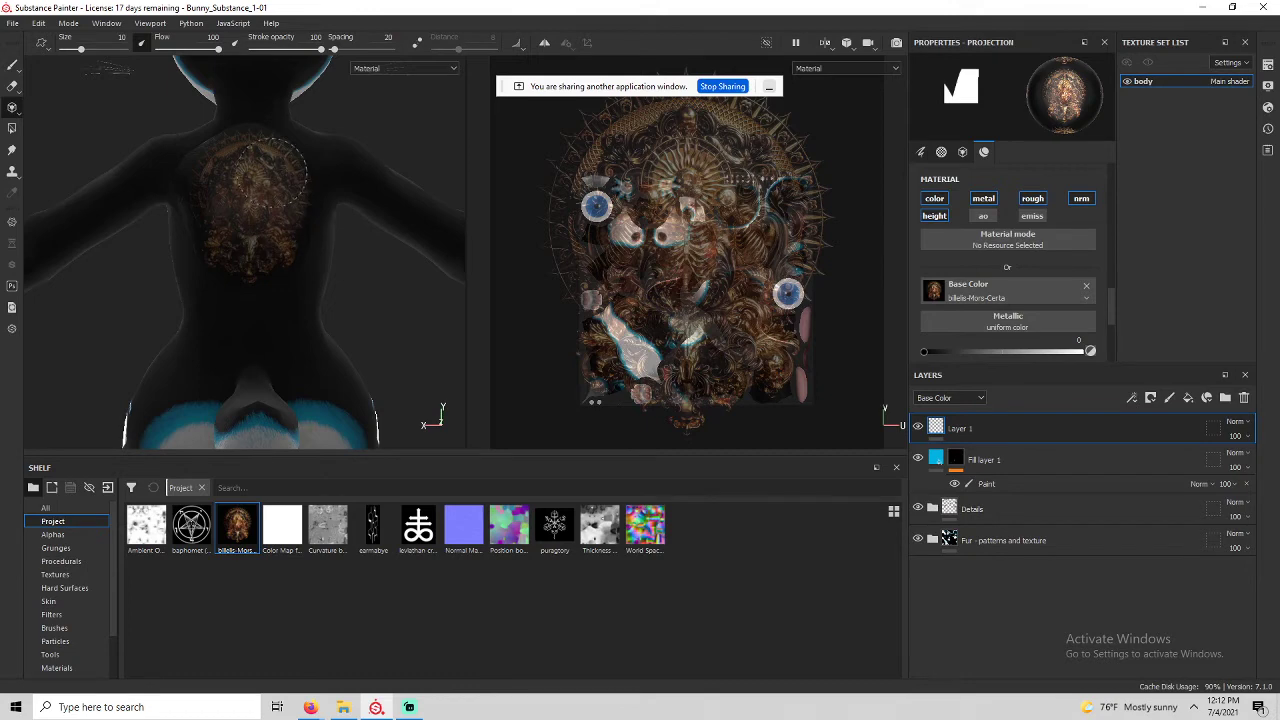
left_click_drag(222, 189, 233, 189)
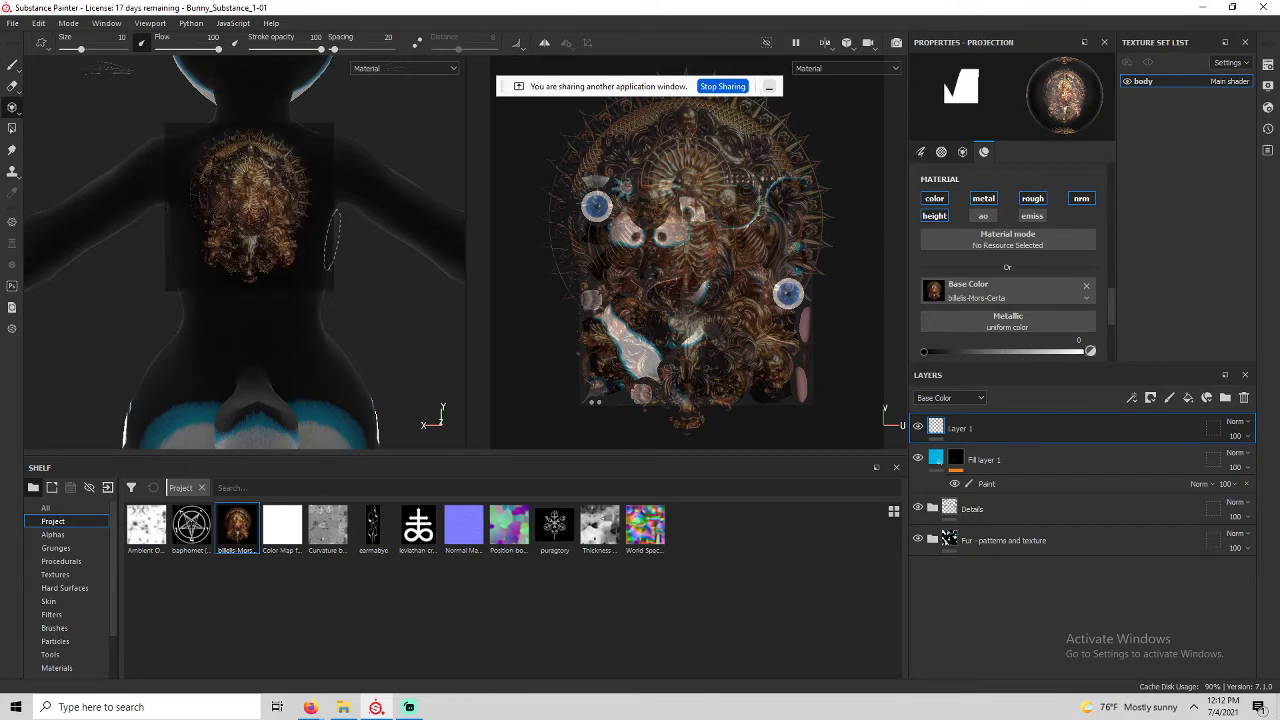
Switch to the Paint tool with roughness 0 and brush size 2.21.
key("1")
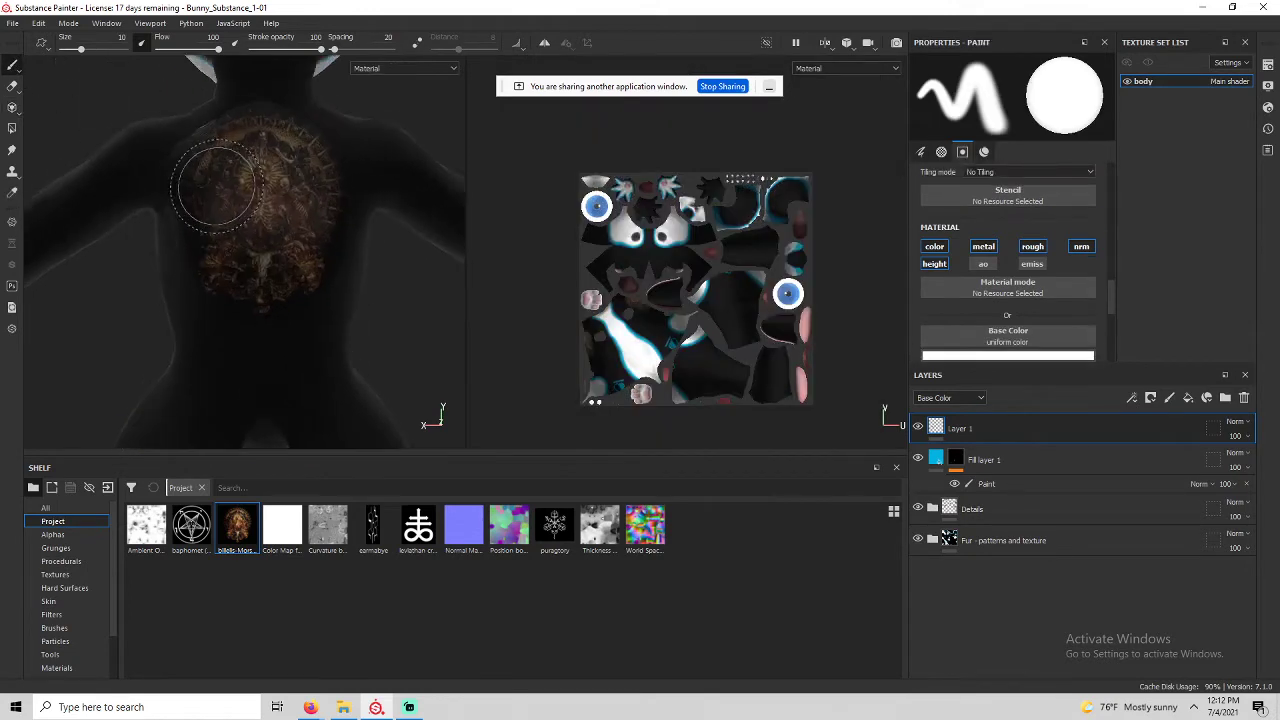
scroll(217, 187, "up", 5)
middle_click_drag(217, 187, 135, 315, "alt")
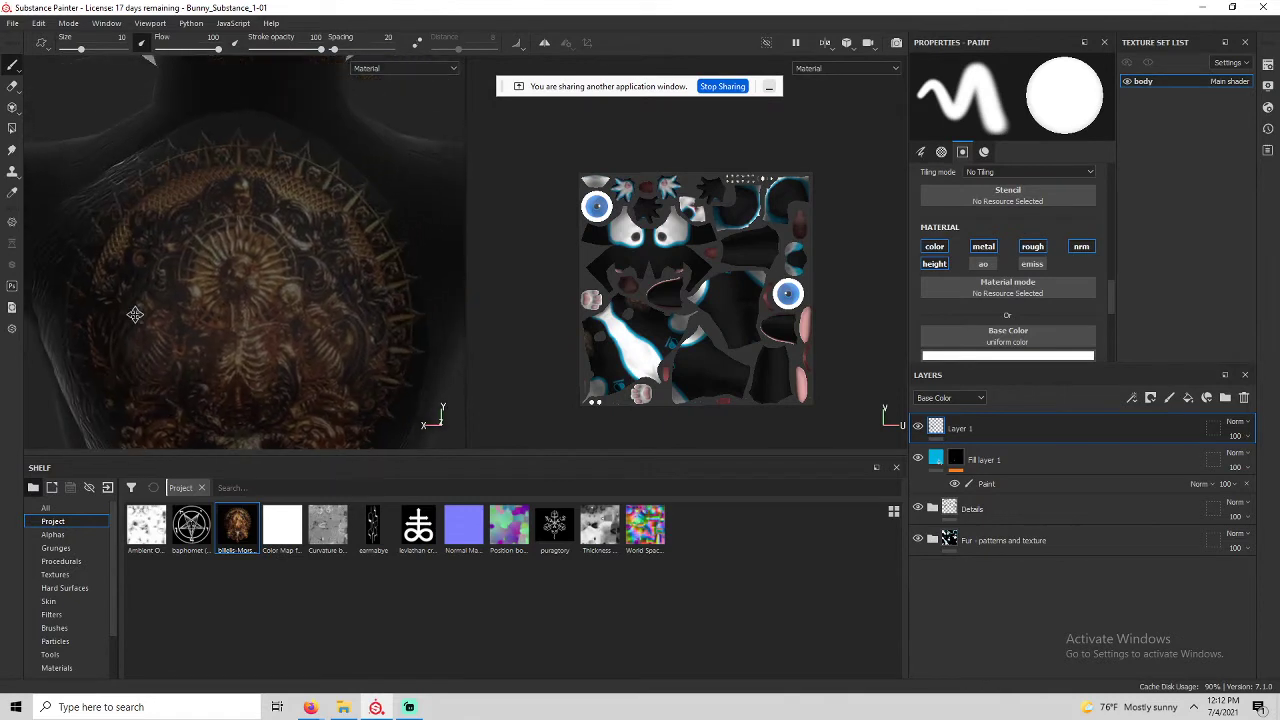
left_click_drag(127, 319, 200, 292, "alt")
mouse_move(200, 292)
middle_mouse_down("alt")
mouse_move(271, 159)
mouse_move(249, 72)
mouse_move(212, 195)
middle_mouse_up("alt")
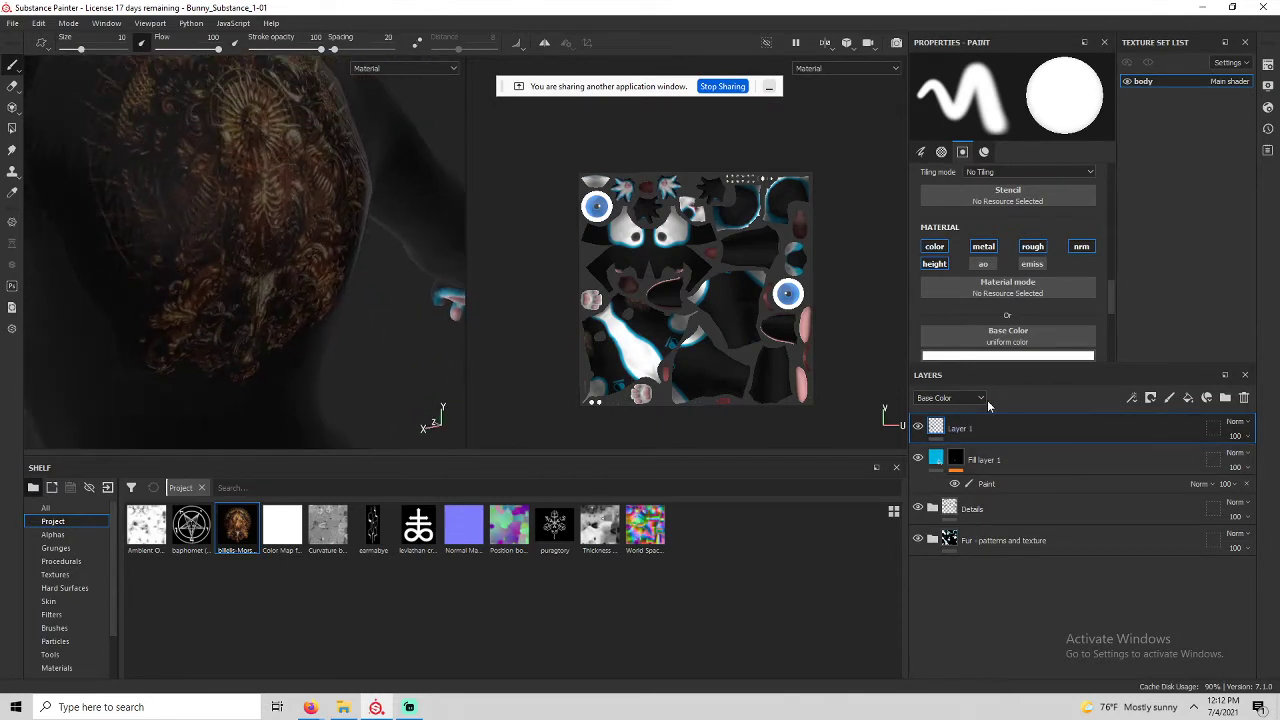
scroll(1000, 290, "down", 2)
left_click_drag(971, 318, 889, 320)
mouse_move(252, 243)
middle_mouse_down("alt")
mouse_move(283, 286)
mouse_move(279, 314)
middle_mouse_up("alt")
scroll(279, 314, "down", 4)
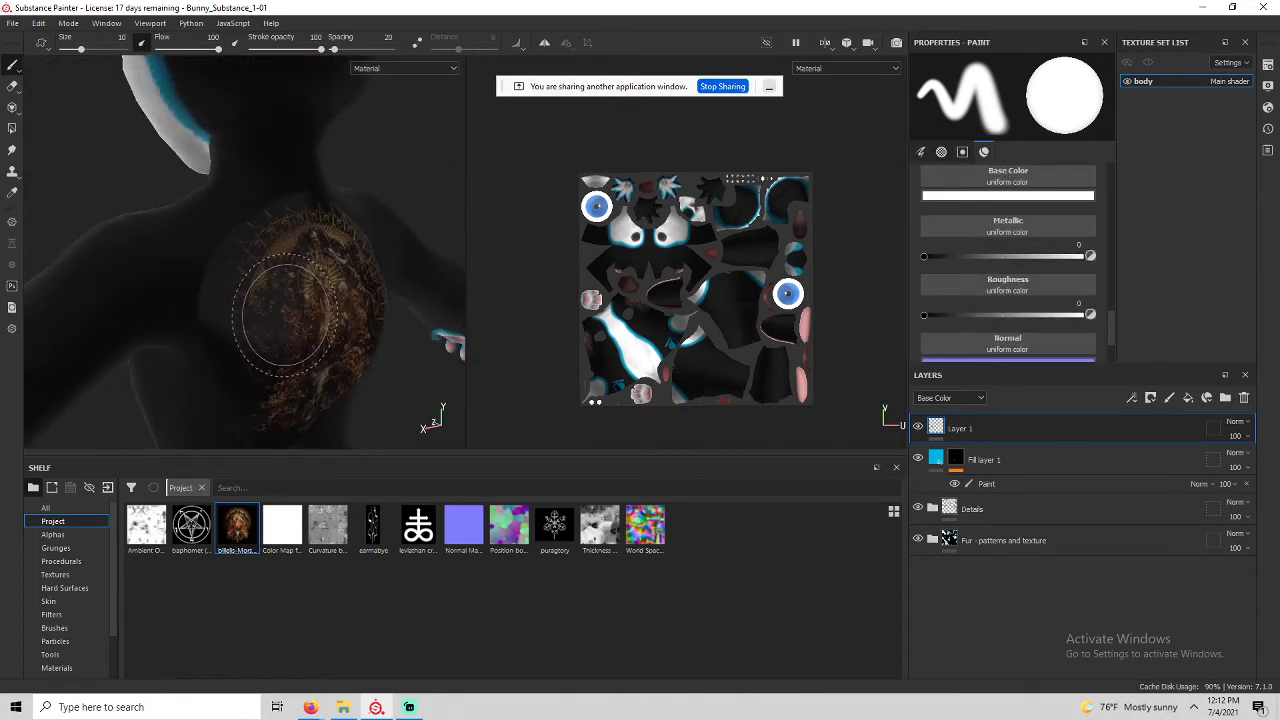
mouse_move(285, 315)
left_mouse_down("alt")
mouse_move(251, 177)
mouse_move(180, 194)
mouse_move(177, 174)
mouse_move(400, 205)
mouse_move(200, 250)
mouse_move(314, 171)
mouse_move(295, 255)
left_mouse_up("alt")
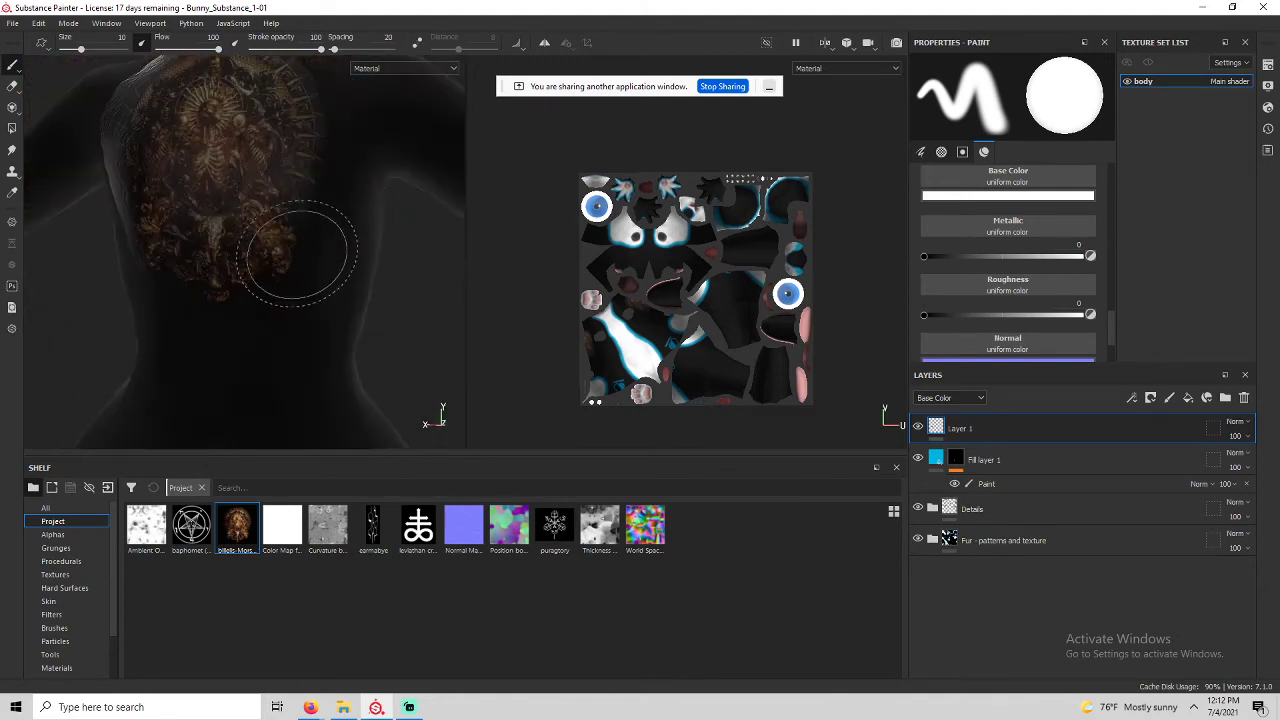
right_click_drag(276, 316, 222, 317, "ctrl")
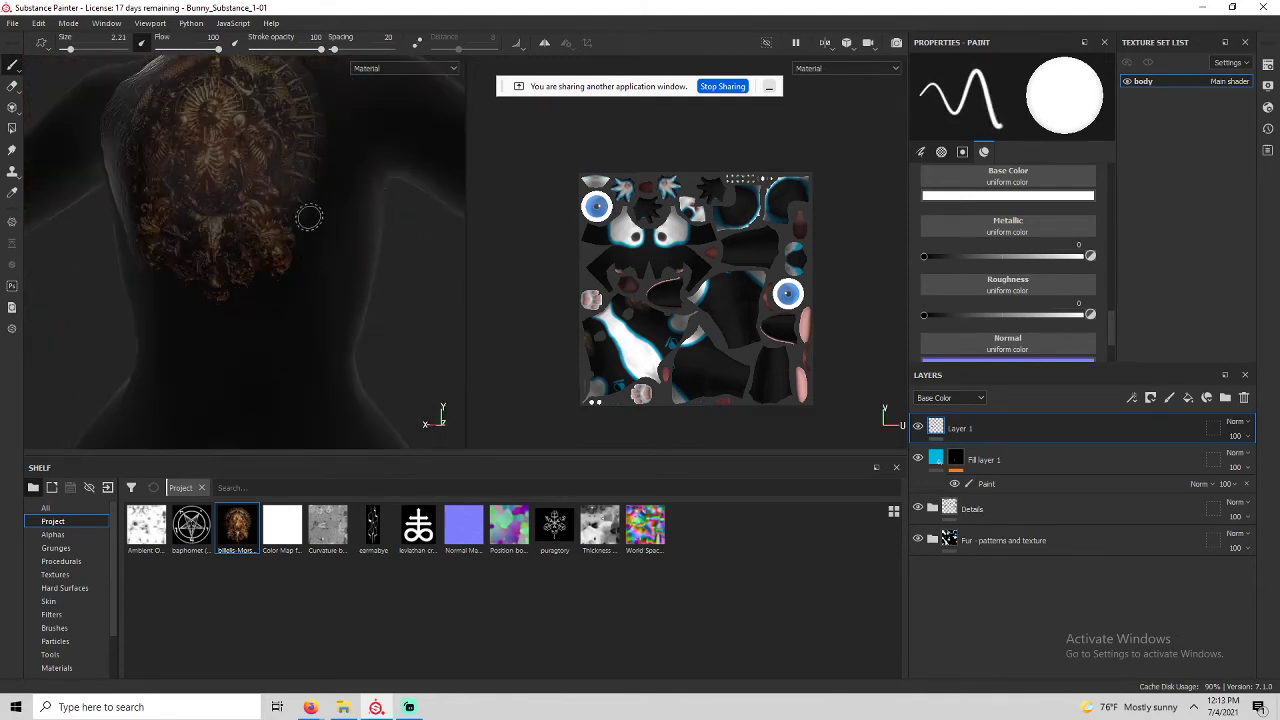
Delete Layer 1 holding the back image, then bring the Google Meet call forward.
scroll(286, 280, "up", 5)
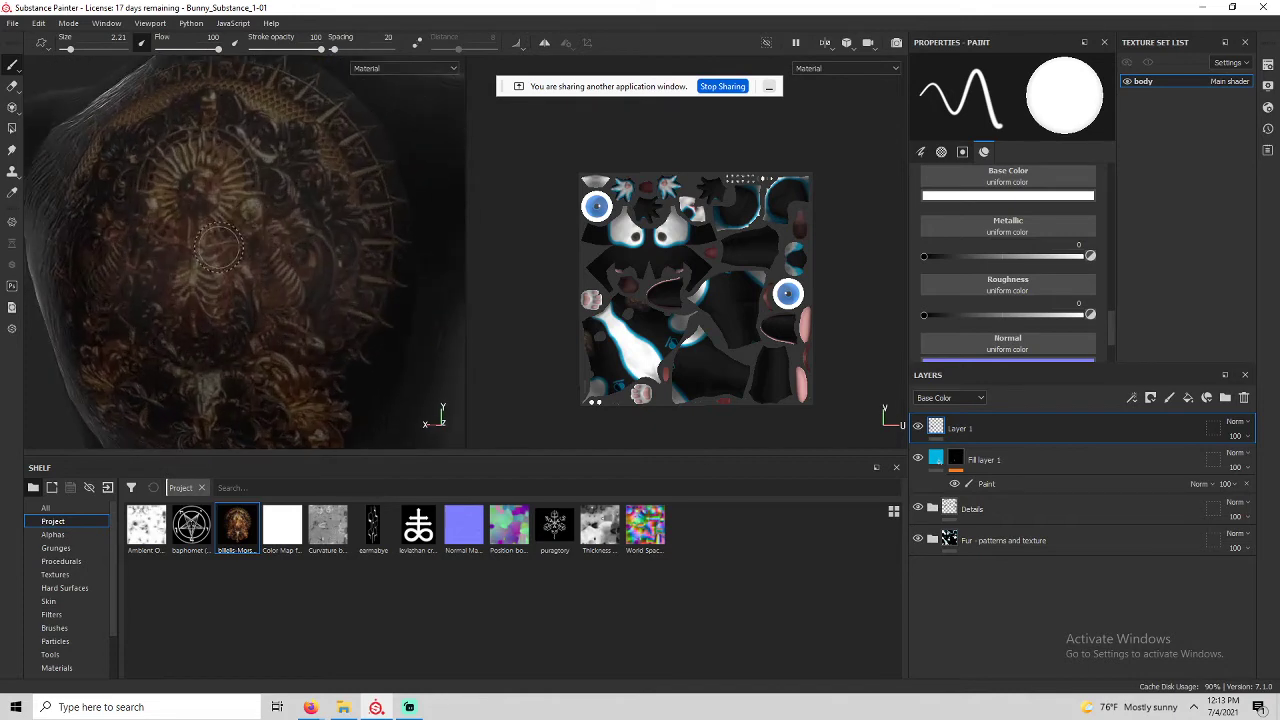
left_click_drag(218, 245, 253, 232, "alt")
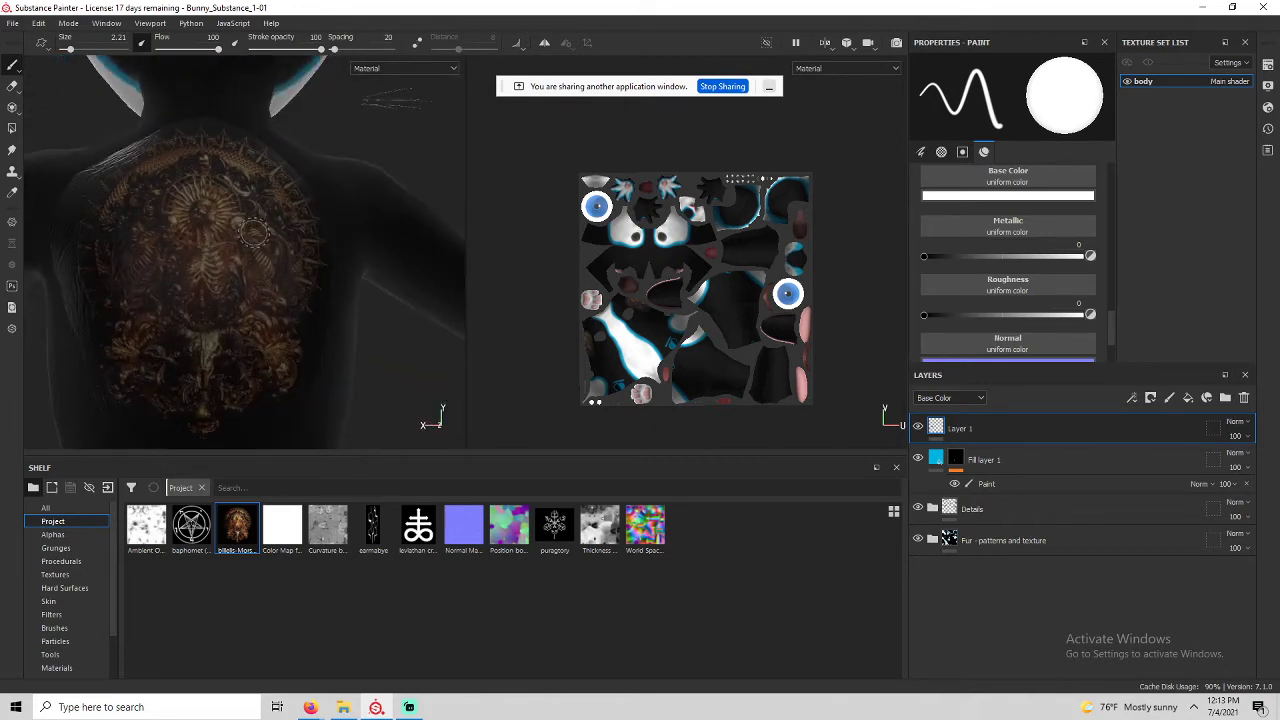
scroll(256, 284, "down", 4)
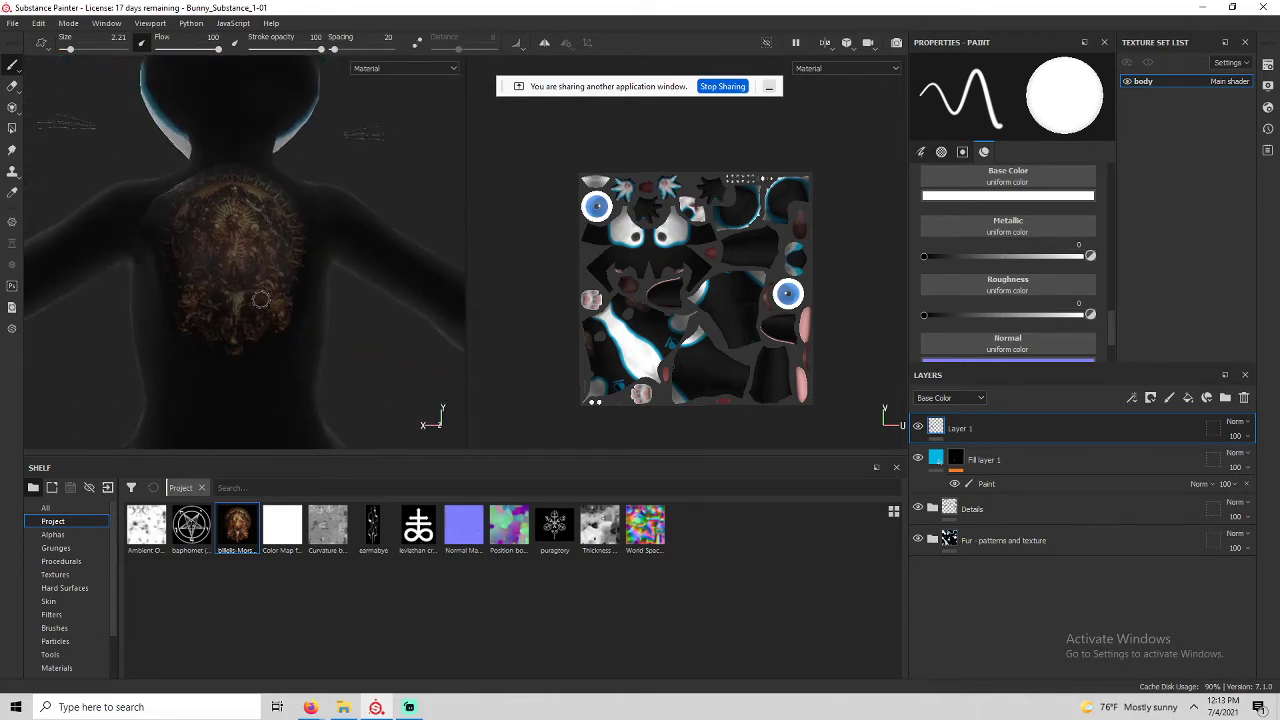
mouse_move(259, 299)
left_mouse_down("alt")
mouse_move(234, 331)
mouse_move(359, 288)
mouse_move(277, 295)
left_mouse_up("alt")
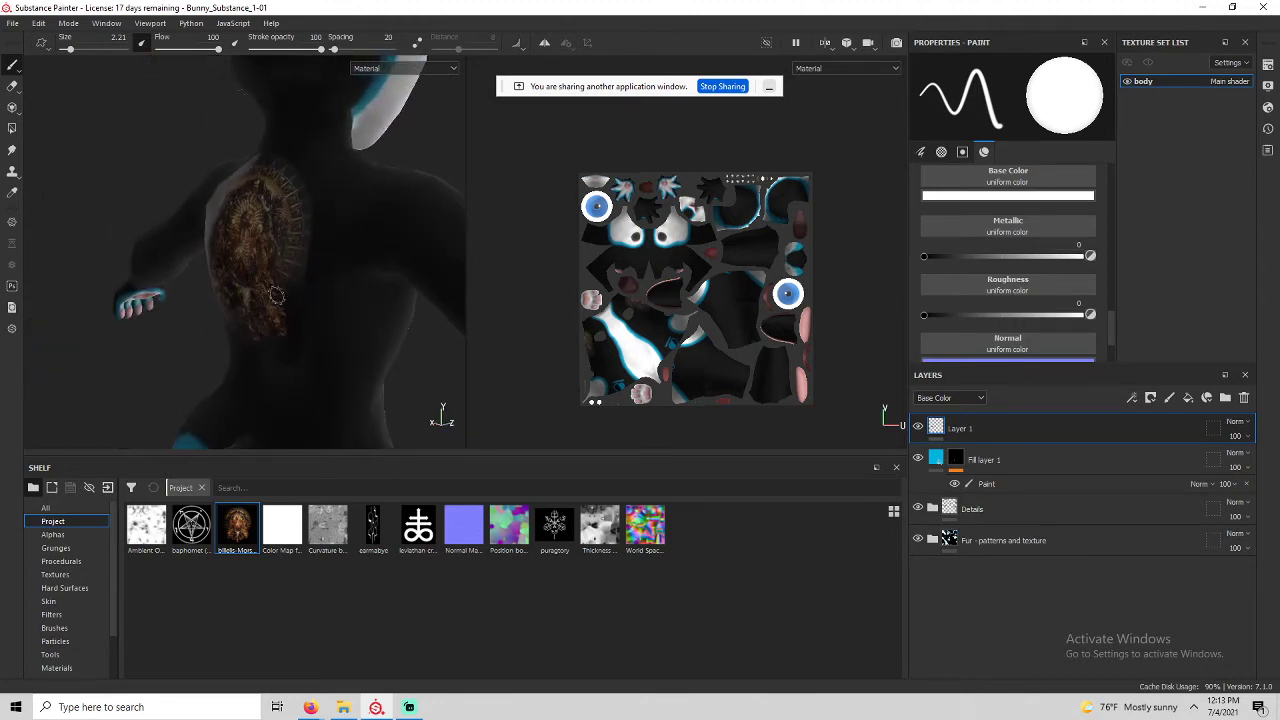
left_click(1244, 397)
mouse_move(343, 371)
left_mouse_down("alt")
mouse_move(371, 386)
mouse_move(349, 200)
mouse_move(163, 271)
mouse_move(292, 247)
left_mouse_up("alt")
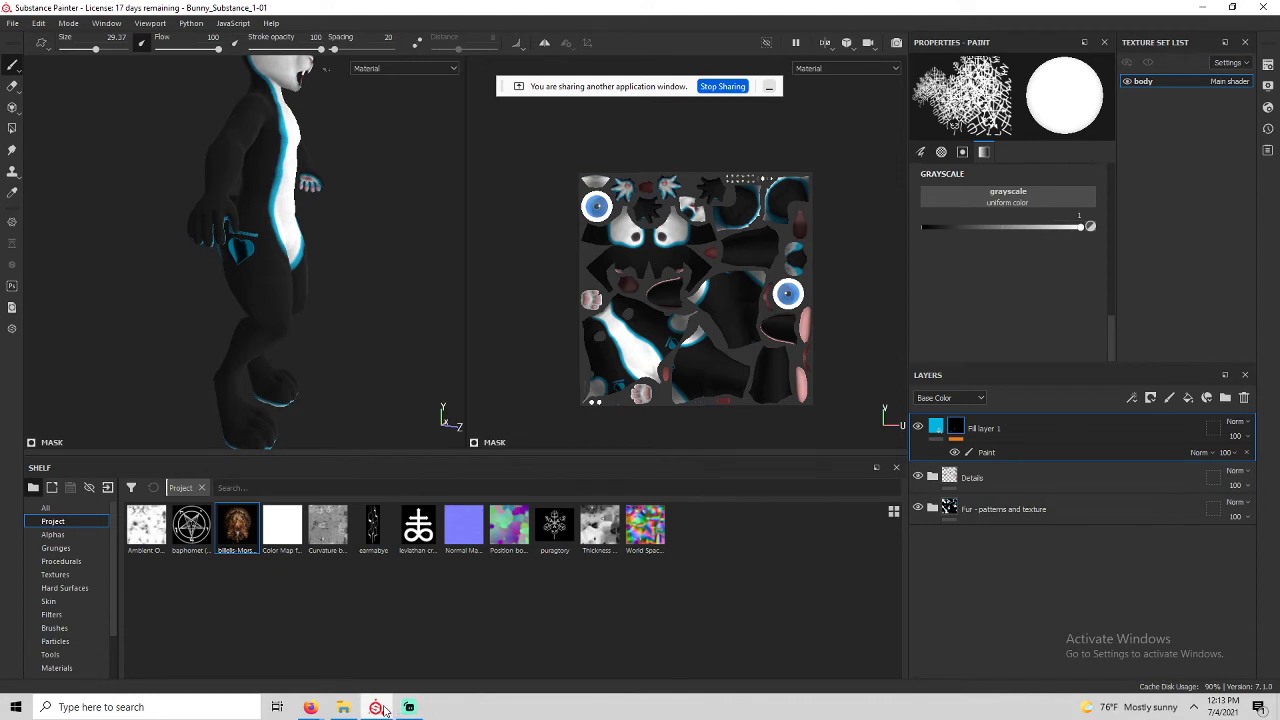
mouse_move(310, 707)
left_click(278, 641)
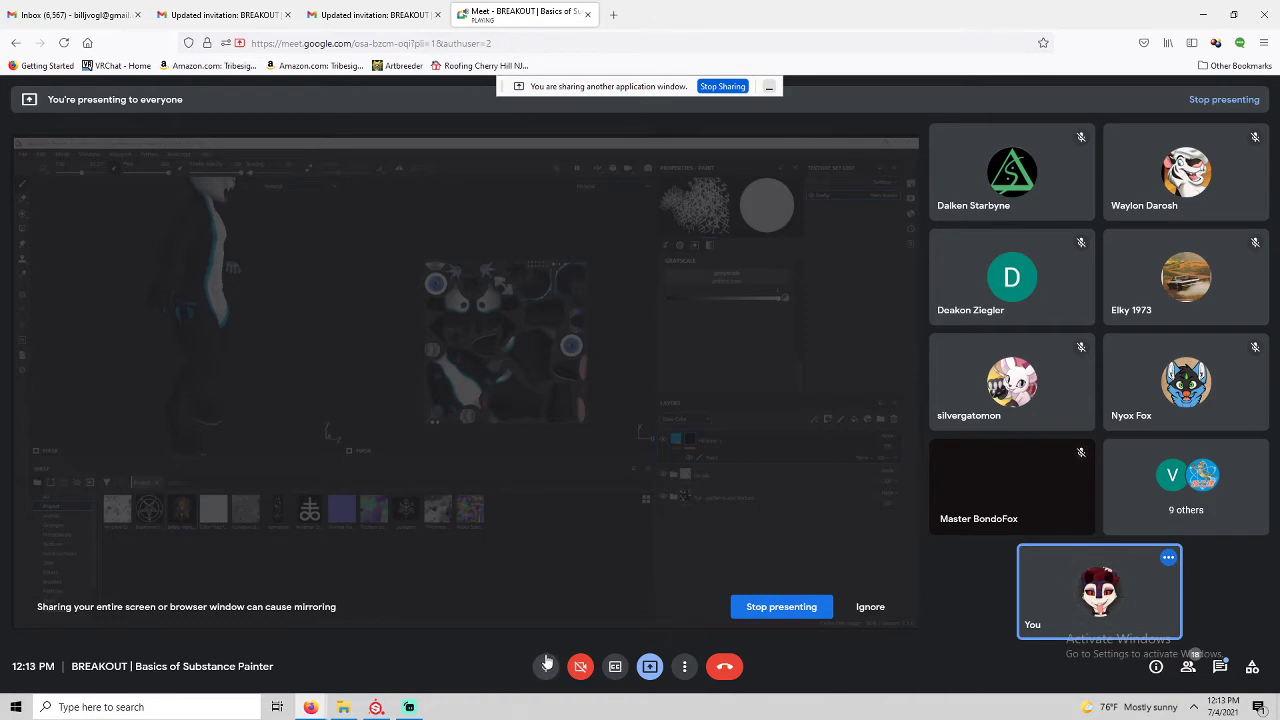
Bring the Substance Painter window back to the front from the taskbar.
left_click(377, 708)
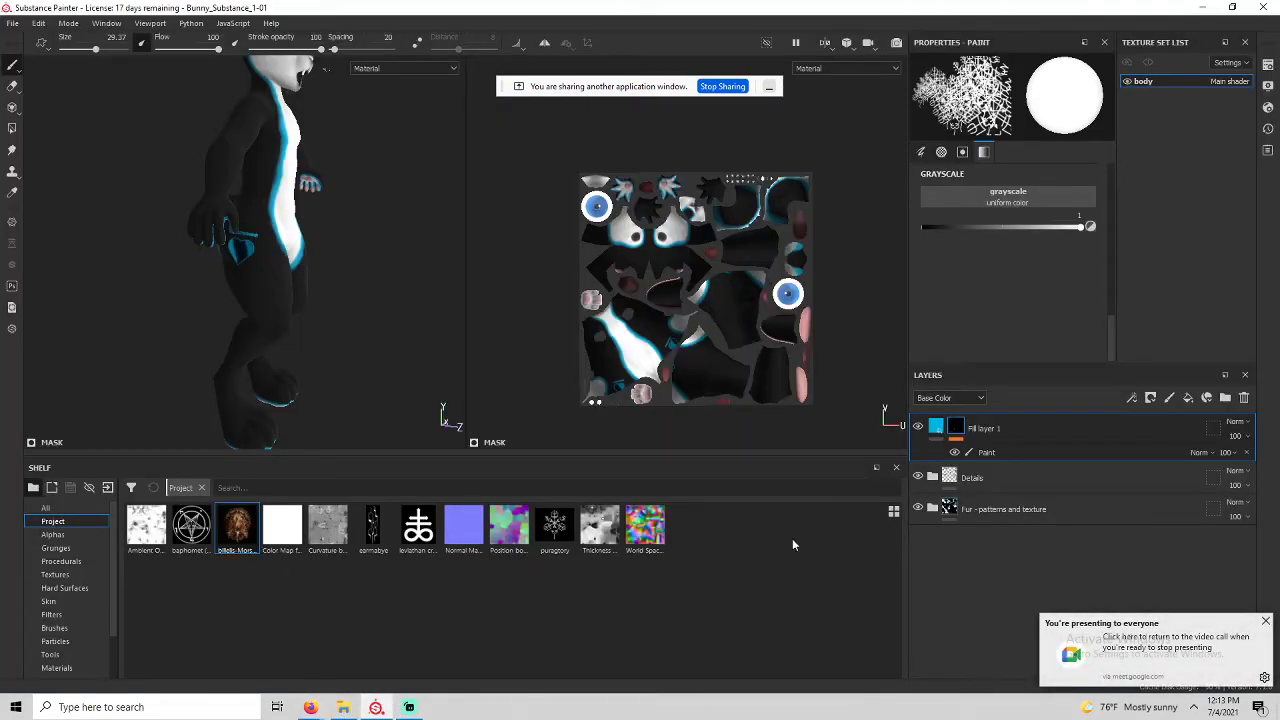
scroll(260, 125, "down", 3)
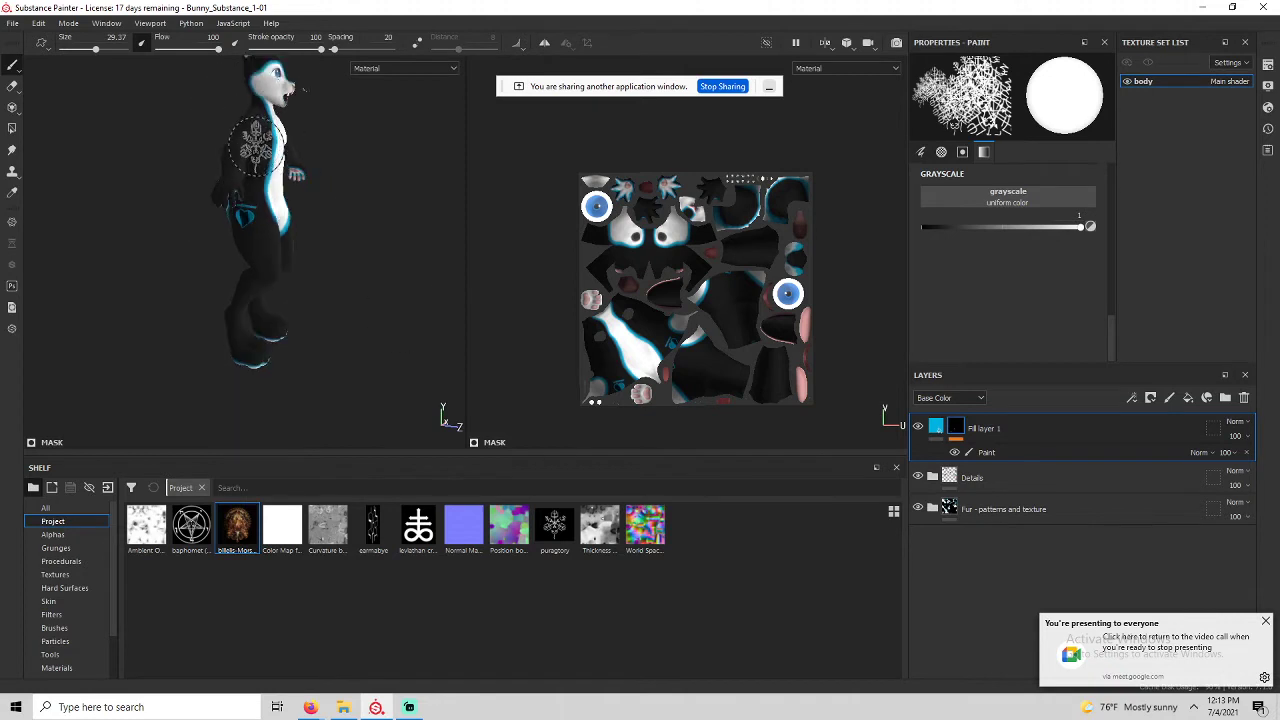
middle_click_drag(257, 148, 253, 262, "alt")
left_click_drag(253, 262, 165, 265, "alt")
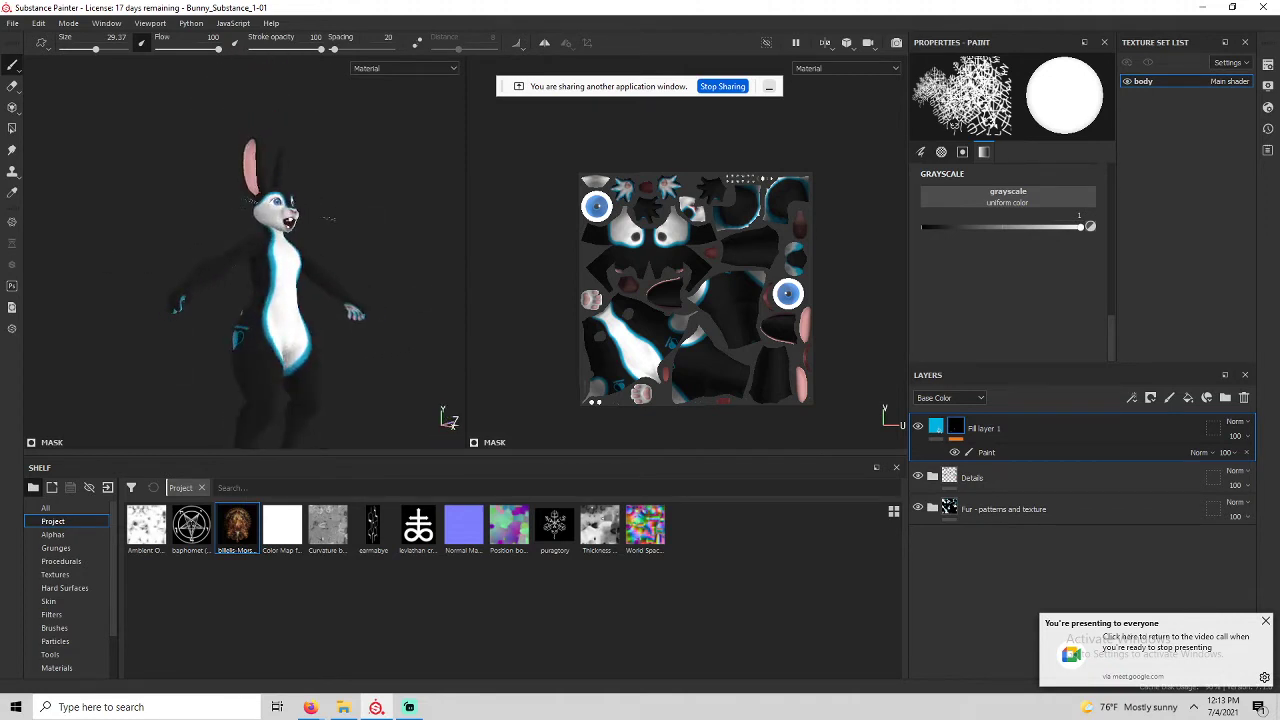
scroll(246, 412, "up", 4)
middle_click_drag(246, 412, 248, 79, "alt")
left_click_drag(243, 146, 292, 162, "alt")
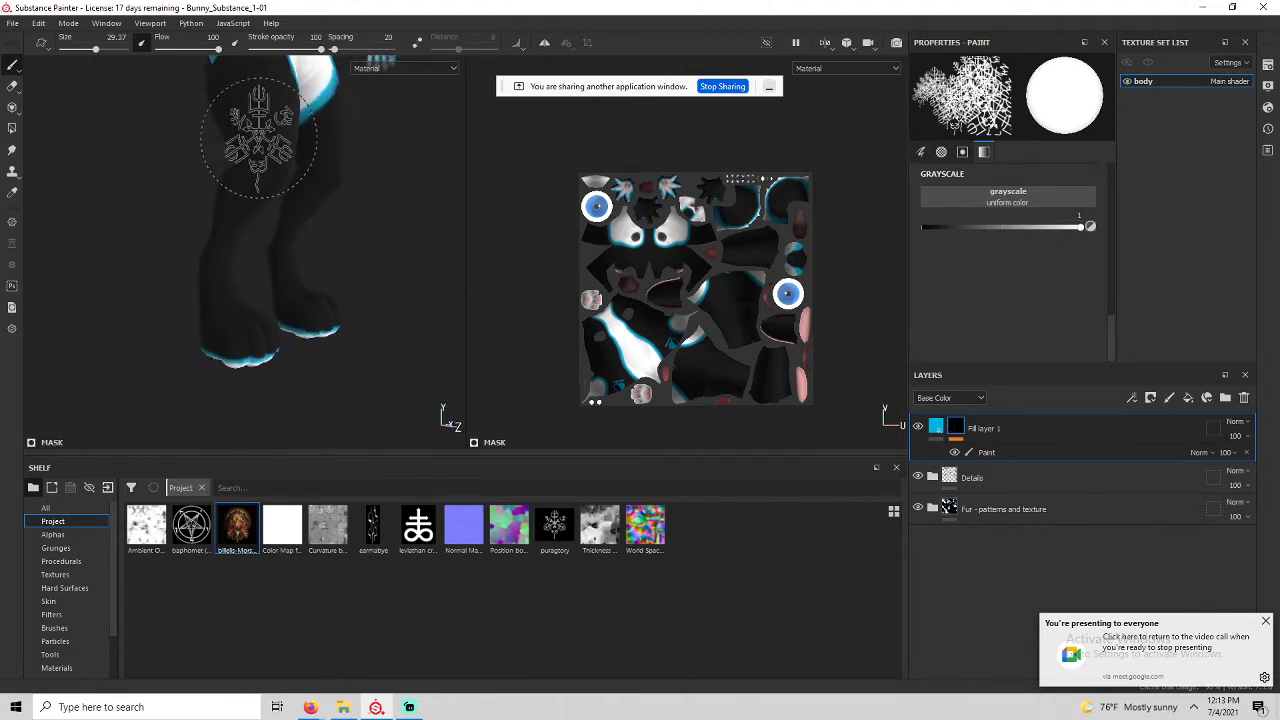
middle_click_drag(294, 163, 224, 357, "alt")
left_click_drag(224, 357, 123, 244, "alt")
middle_click_drag(123, 244, 125, 335, "alt")
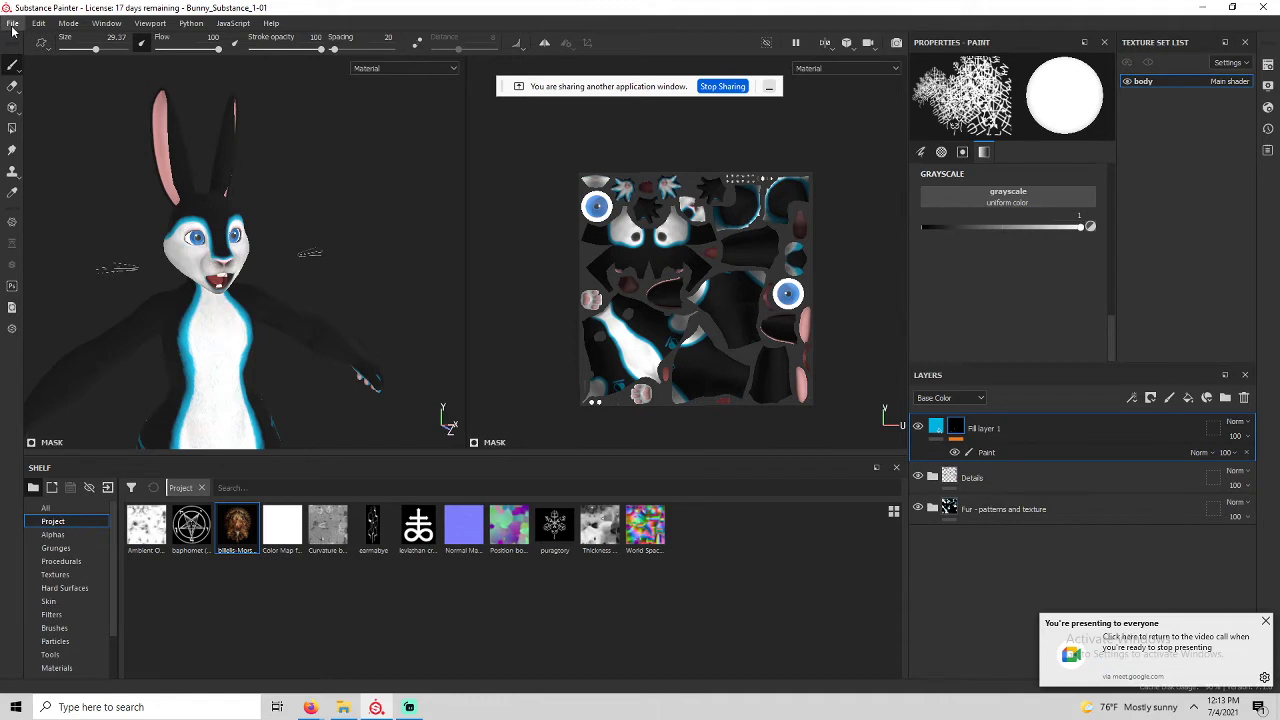
left_click_drag(133, 294, 124, 310, "alt")
middle_click_drag(124, 310, 143, 261, "alt")
scroll(145, 194, "down", 2)
left_click_drag(143, 261, 147, 231, "alt")
Set the texture export output folder to (AAAAA) inside the Bunny textures folder.
left_click(4, 27)
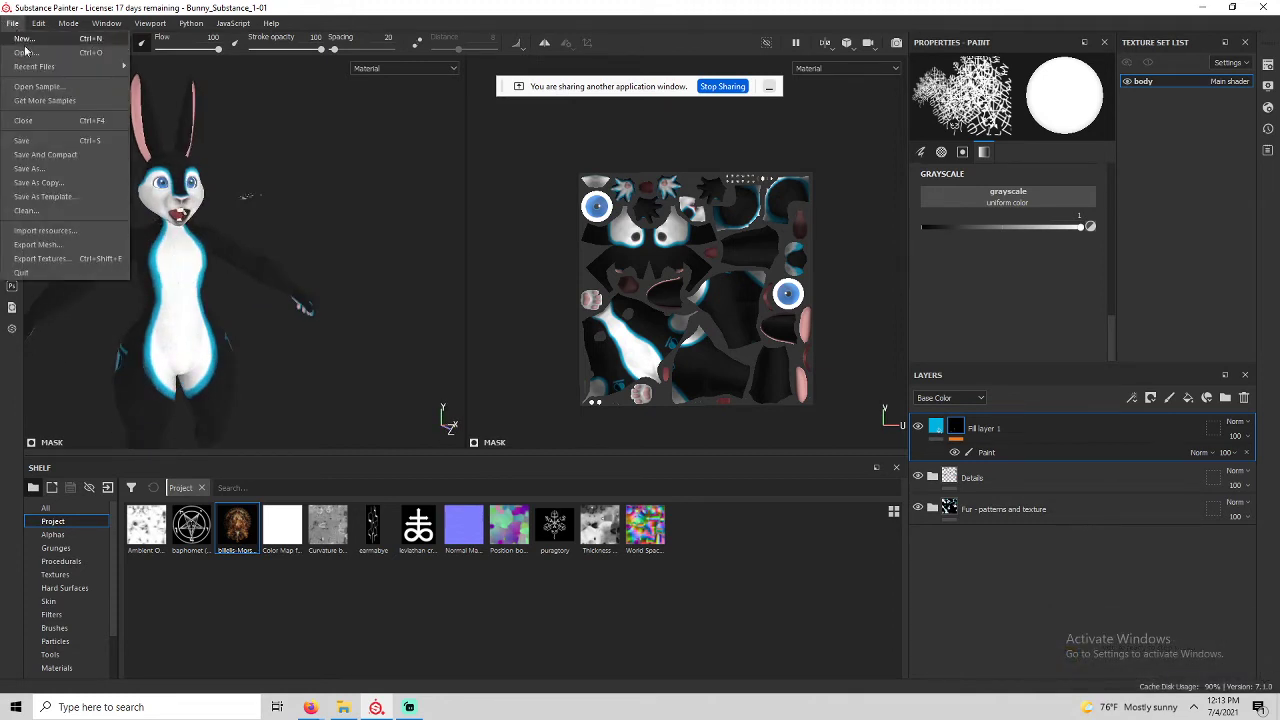
left_click(40, 258)
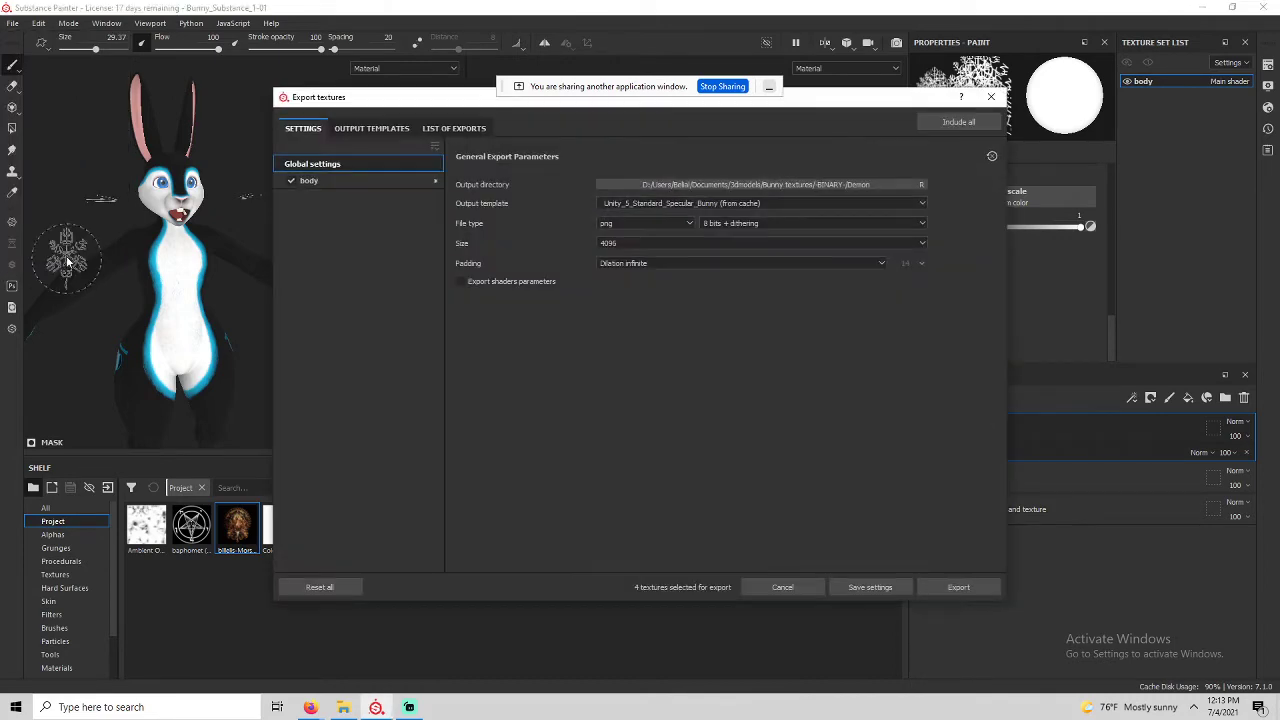
left_click(768, 186)
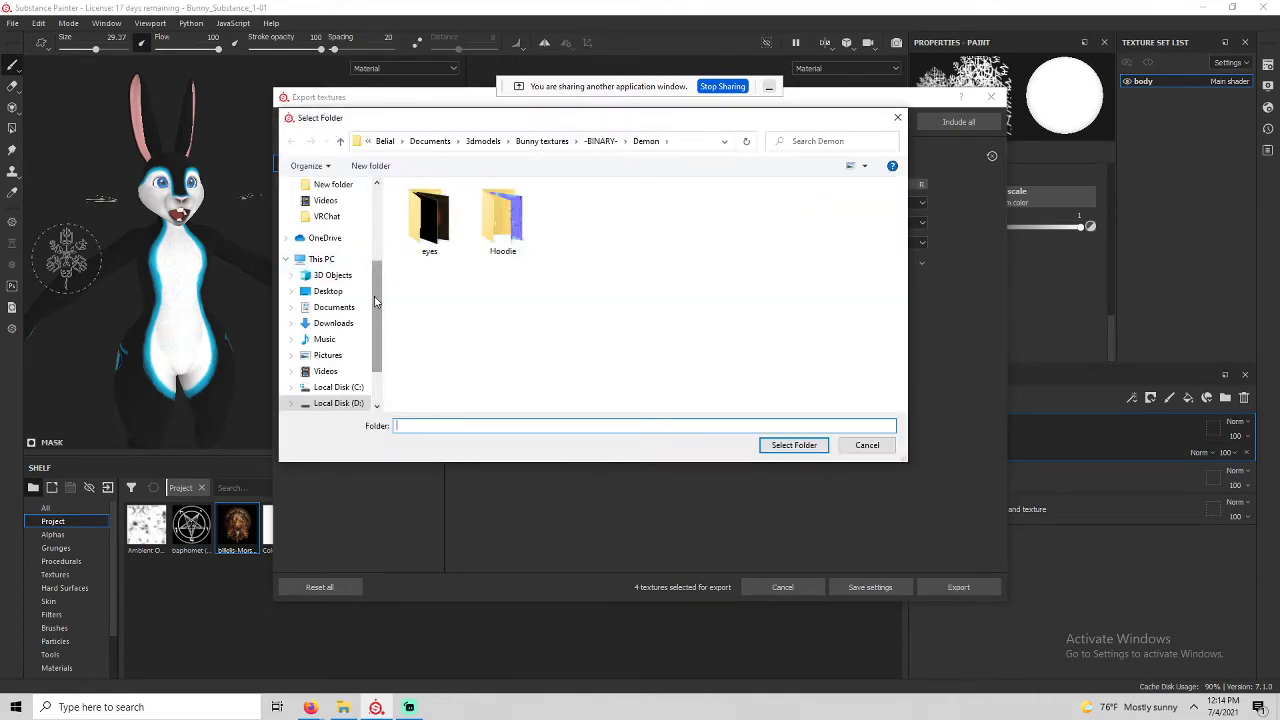
scroll(378, 260, "up", 3)
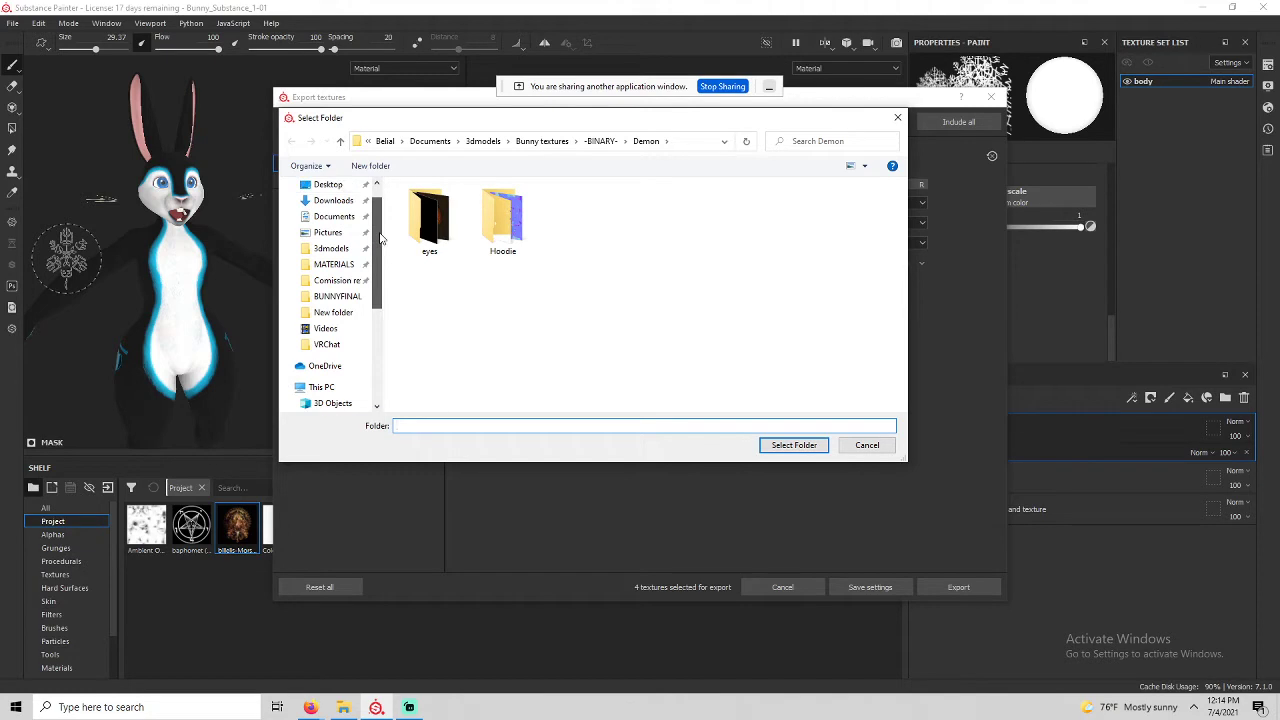
left_click(331, 248)
left_click(448, 220)
double_click(448, 220)
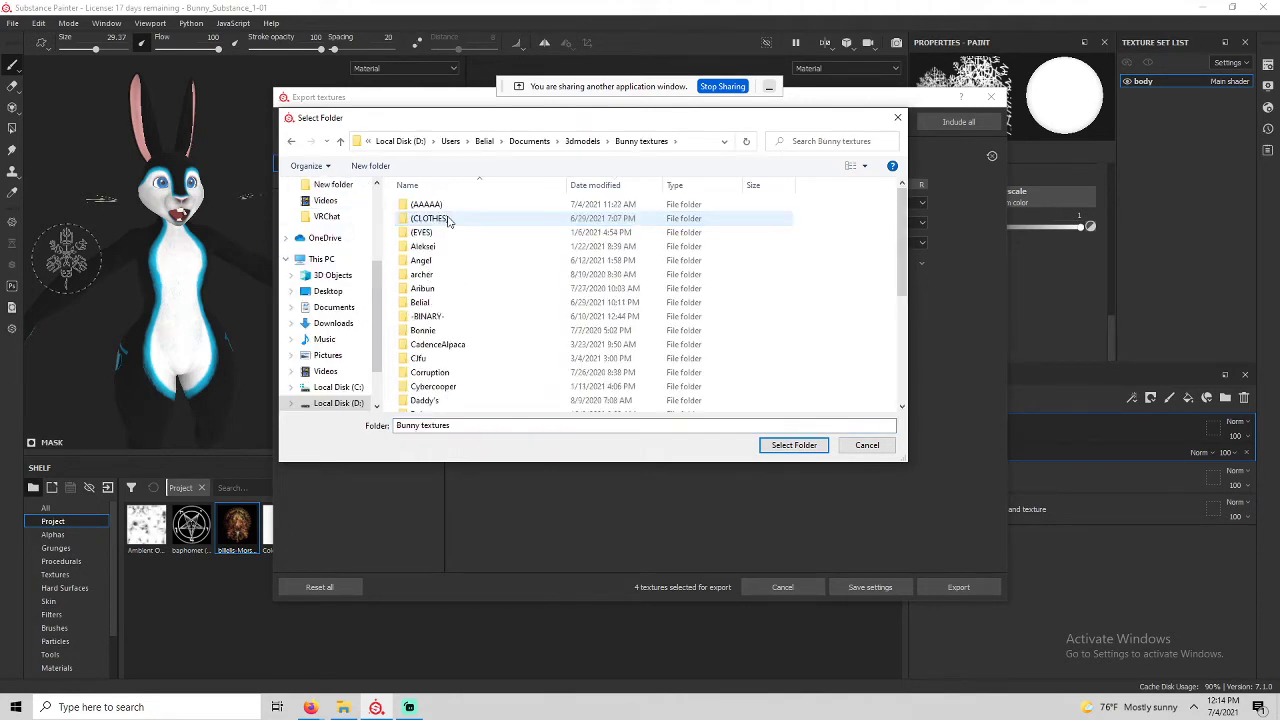
left_click(430, 206)
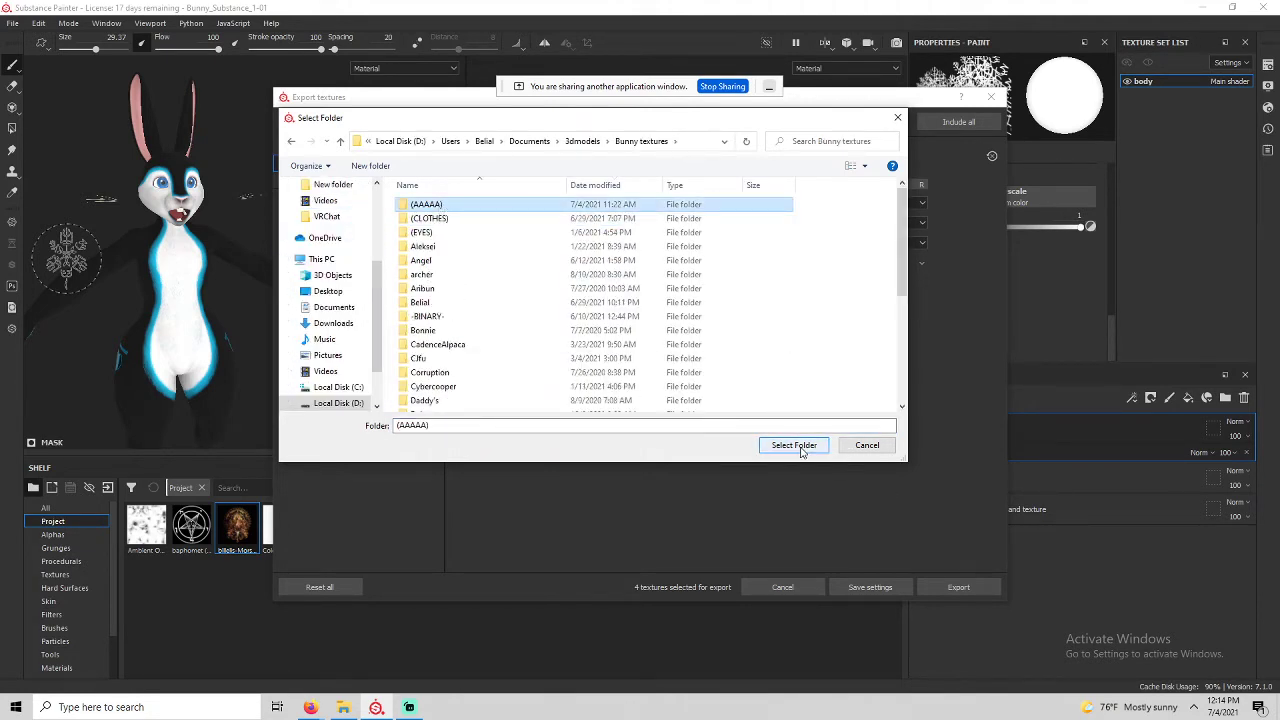
double_click(452, 206)
left_click(794, 445)
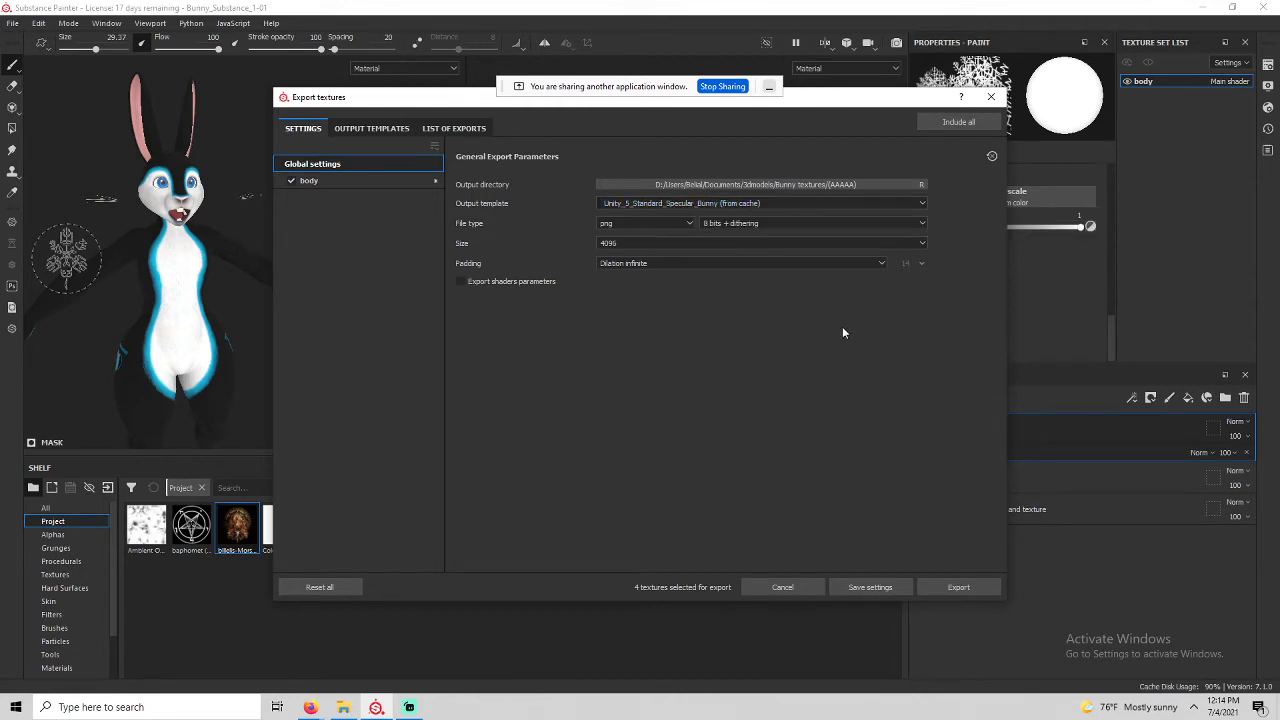
Export the body texture set's maps at 4096×4096.
left_click(650, 243)
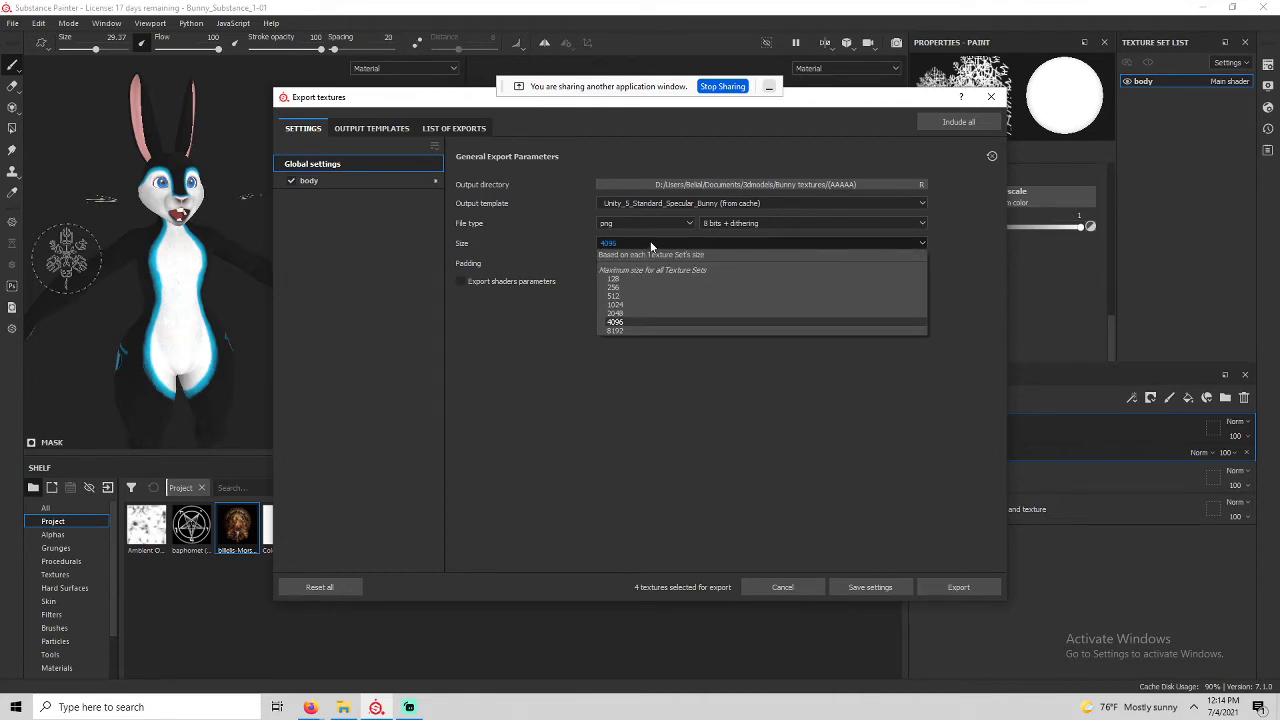
left_click(620, 323)
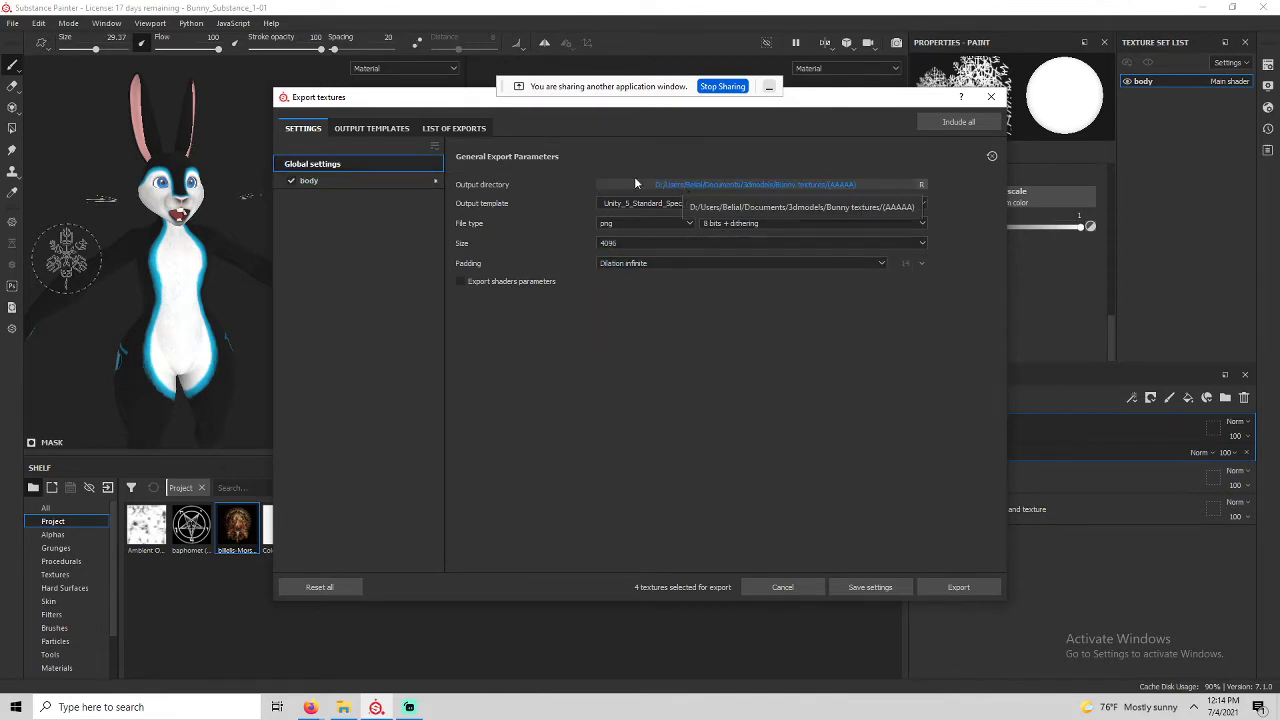
left_click(354, 182)
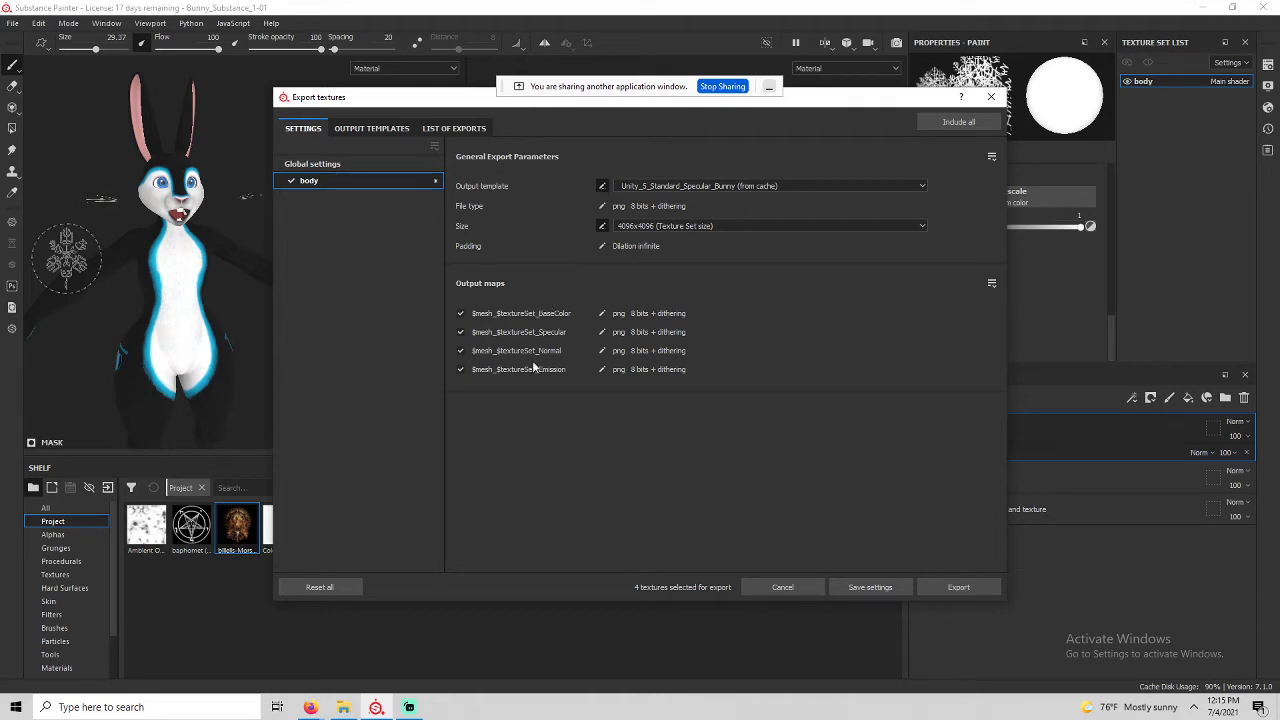
left_click(932, 590)
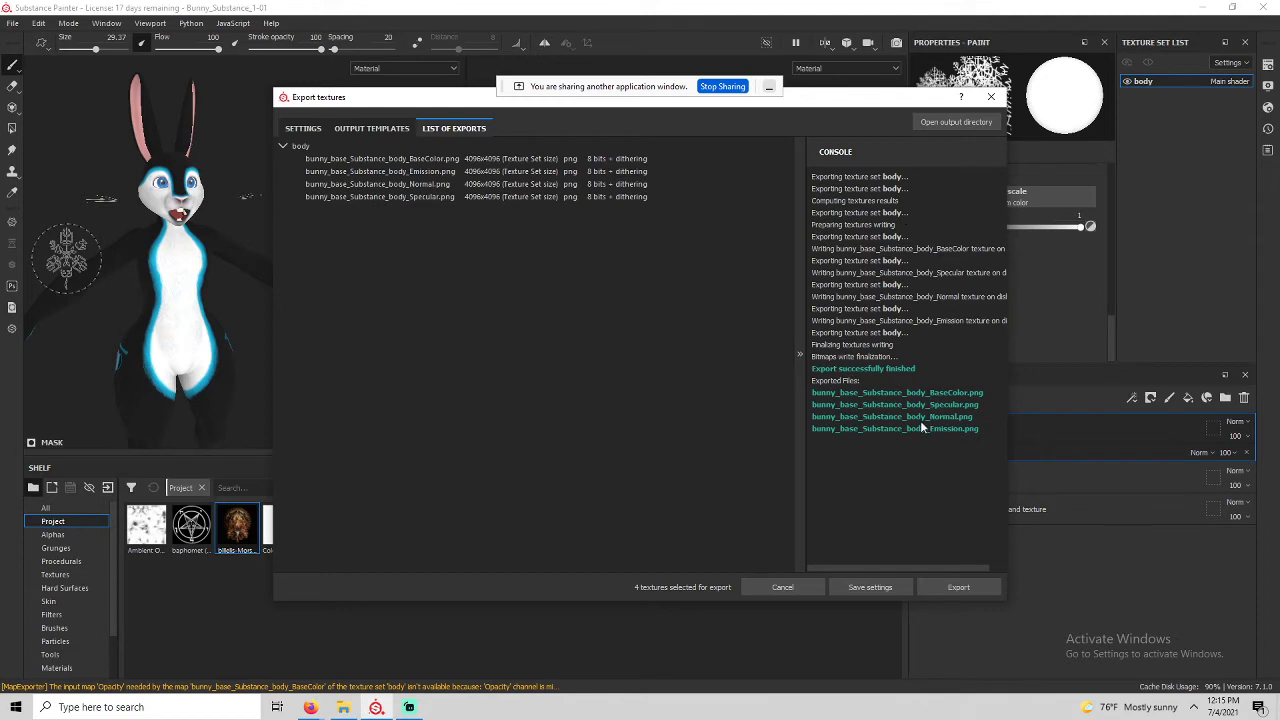
Close the stray Explorer window and the finished Export textures window.
left_click(343, 707)
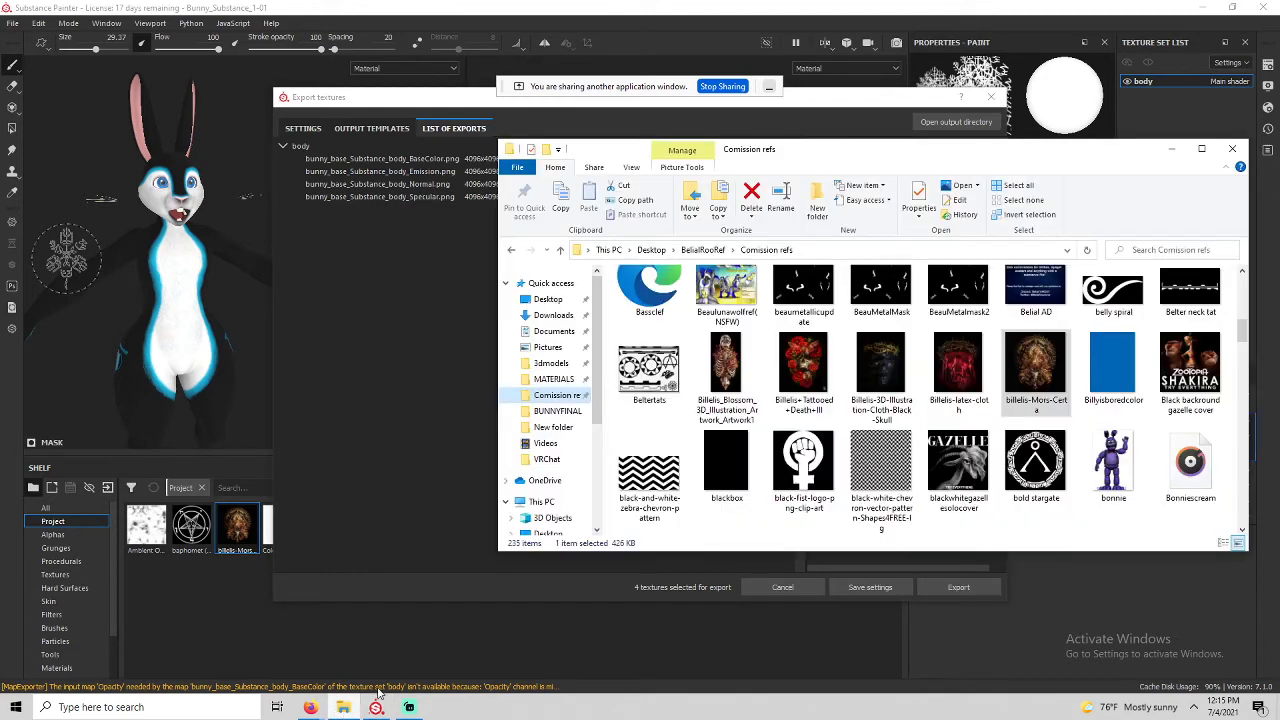
scroll(614, 424, "up", 1)
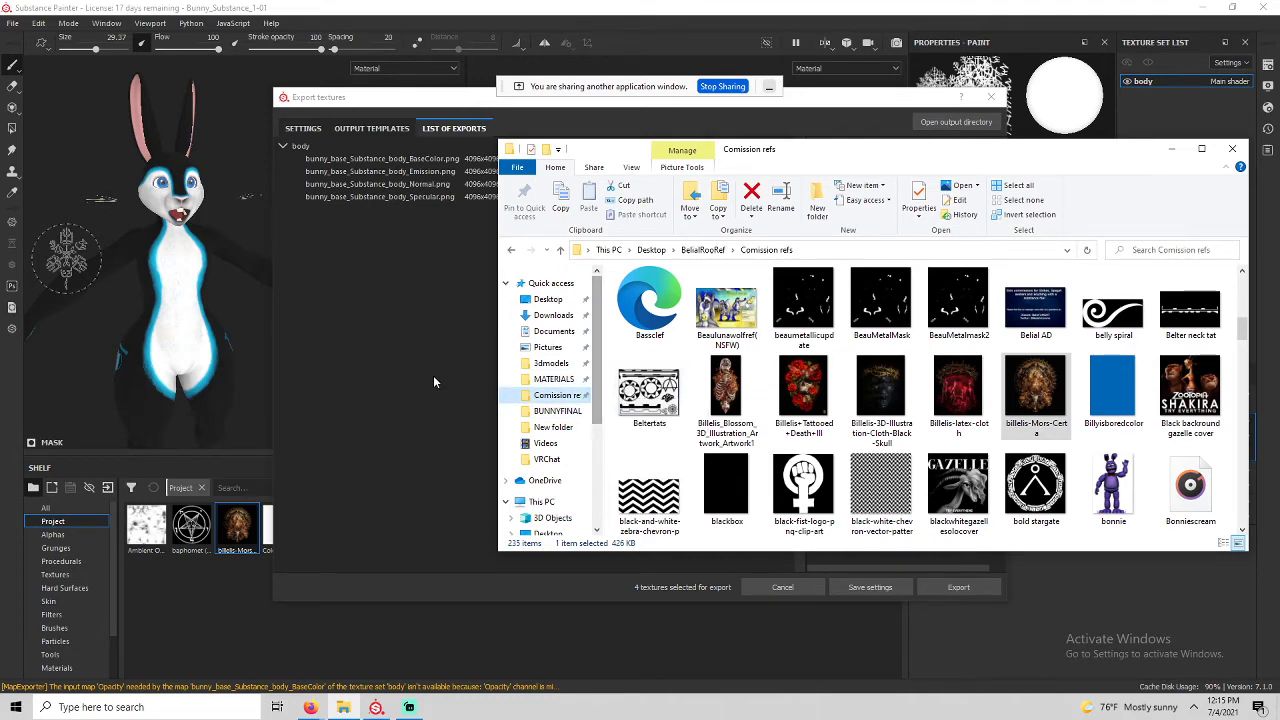
left_click(886, 561)
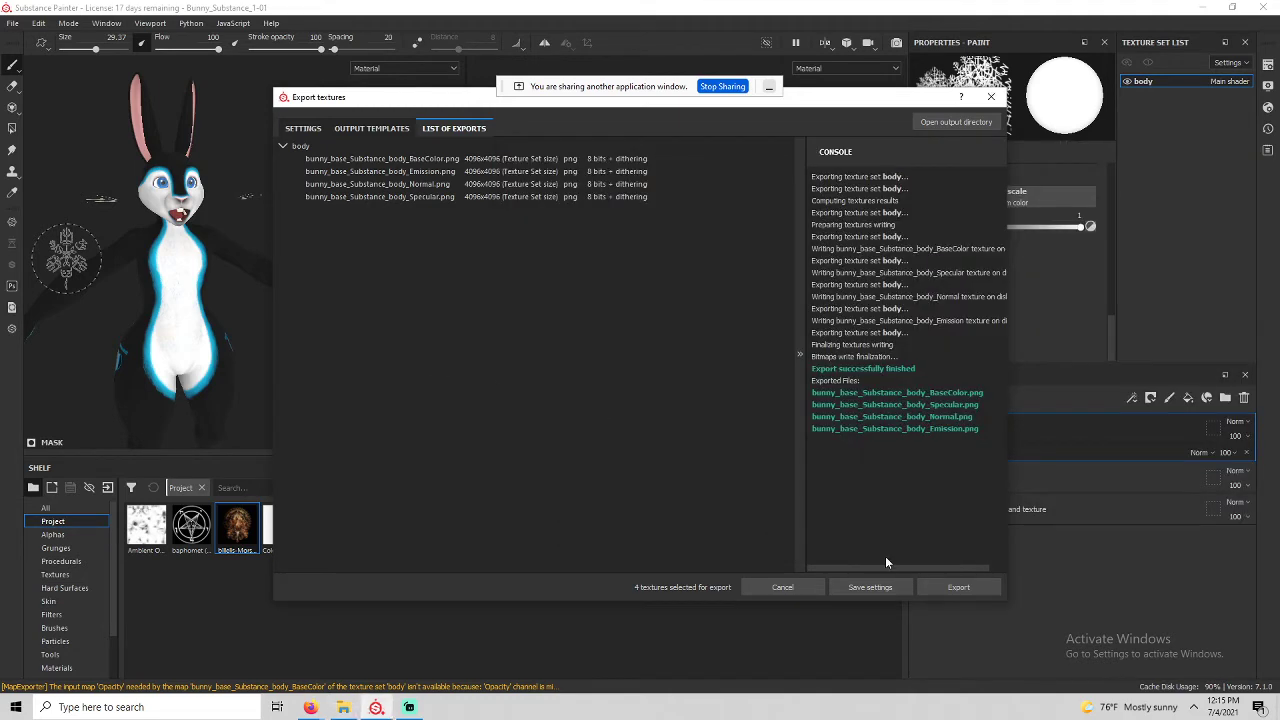
left_click(991, 97)
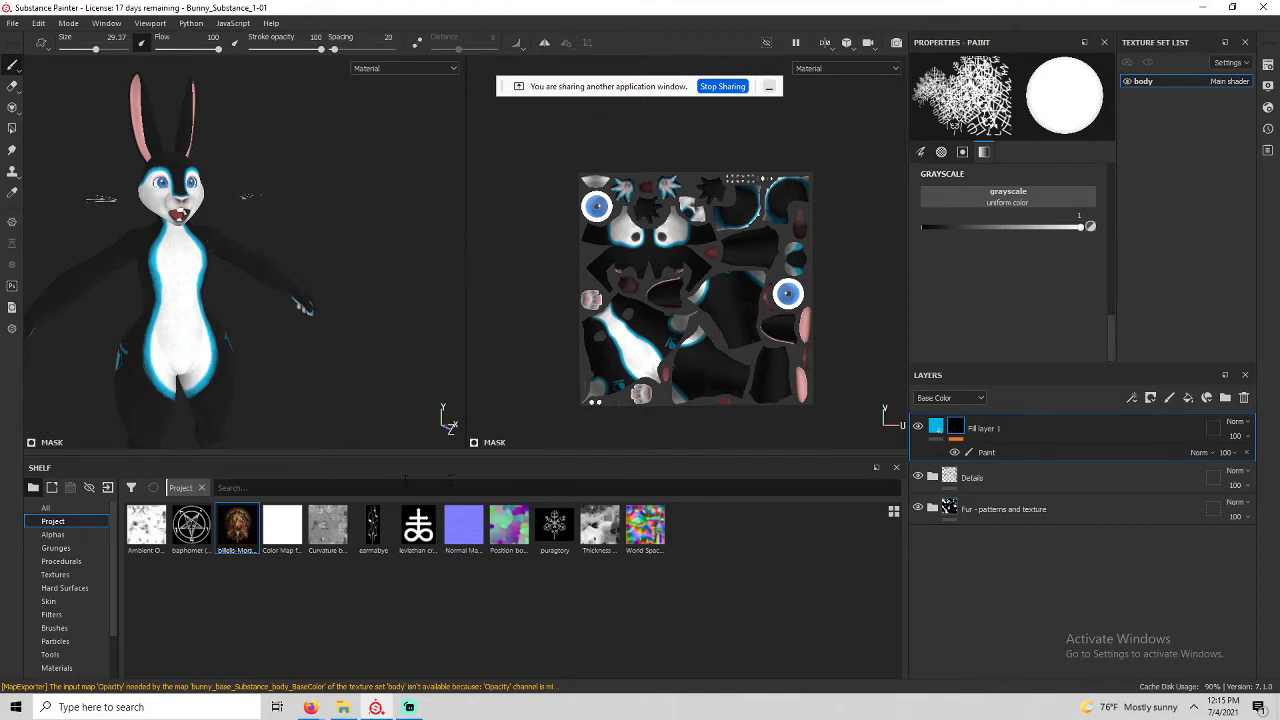
Orbit and zoom the viewport onto the bunny's torso.
scroll(121, 256, "down", 1)
left_click_drag(122, 256, 284, 258, "alt")
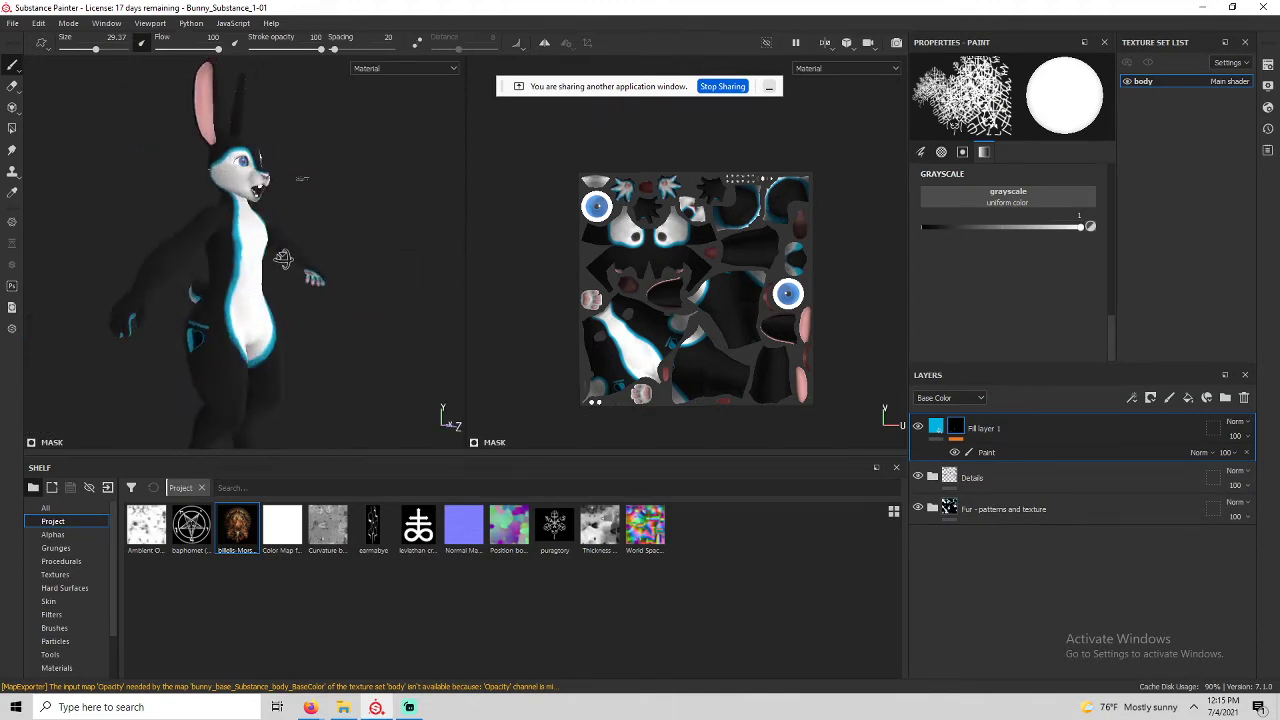
scroll(258, 251, "up", 3)
middle_click_drag(220, 271, 225, 209, "alt")
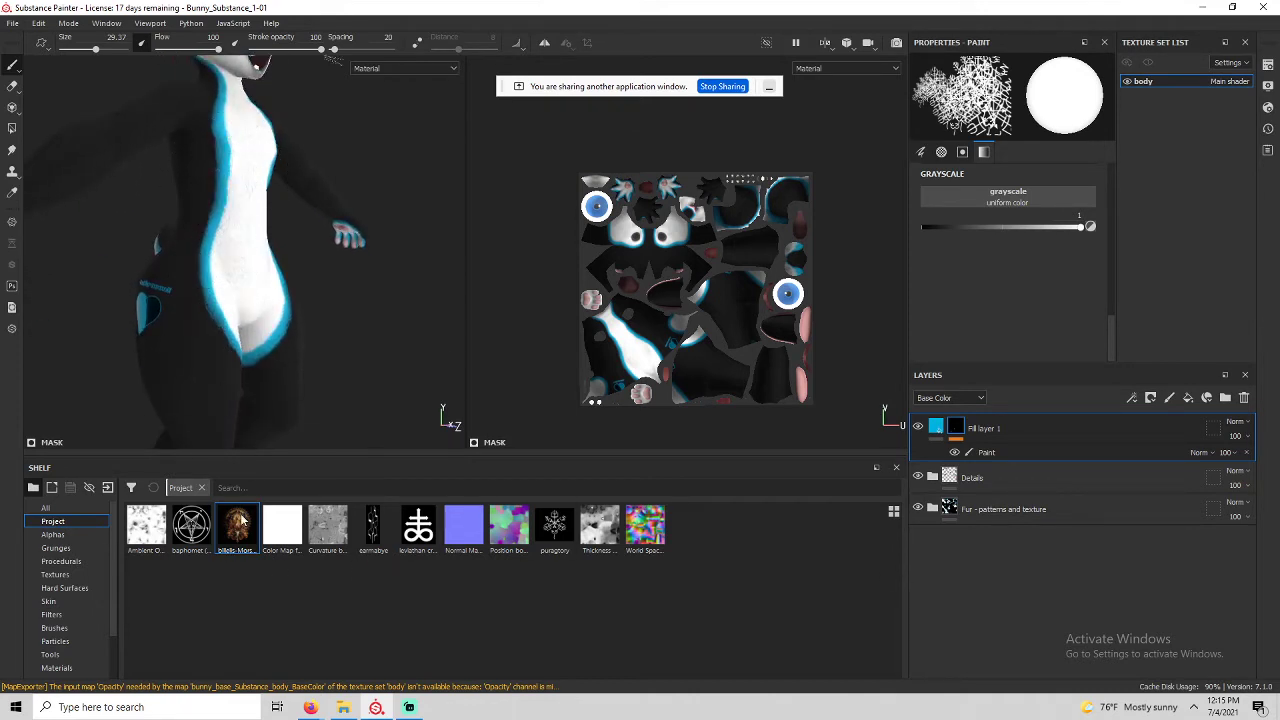
mouse_move(311, 707)
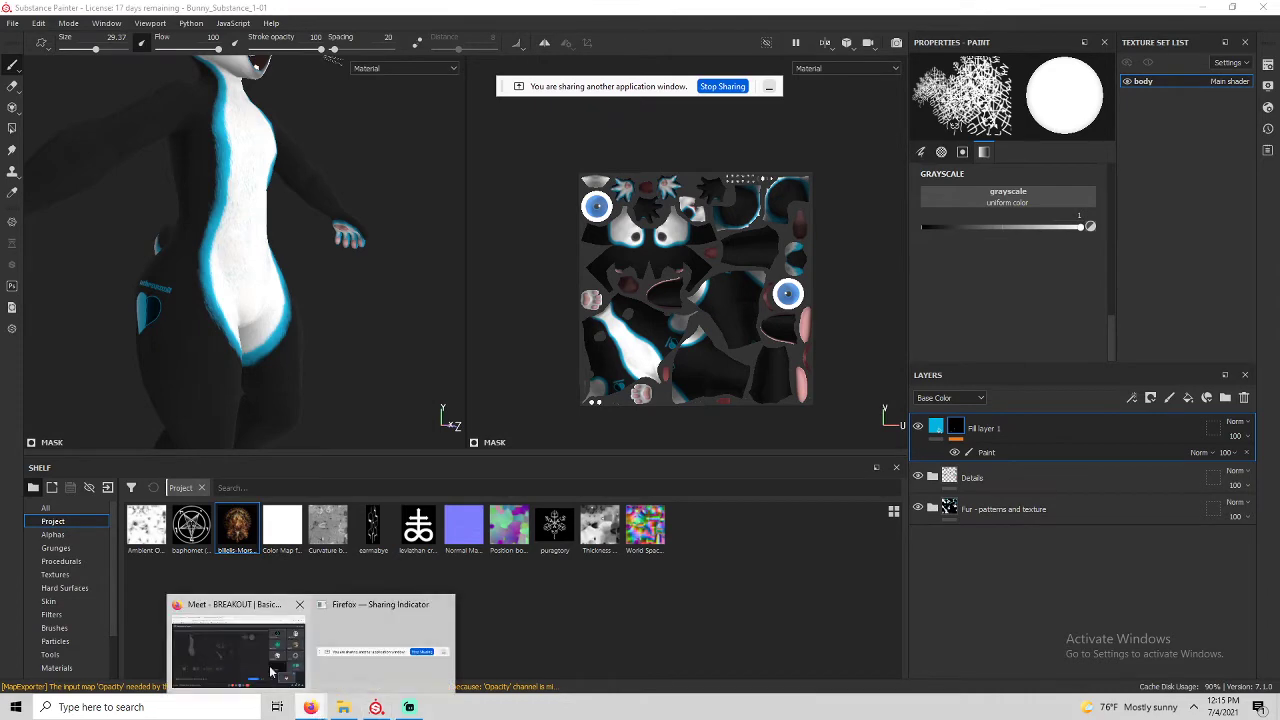
left_click(234, 643)
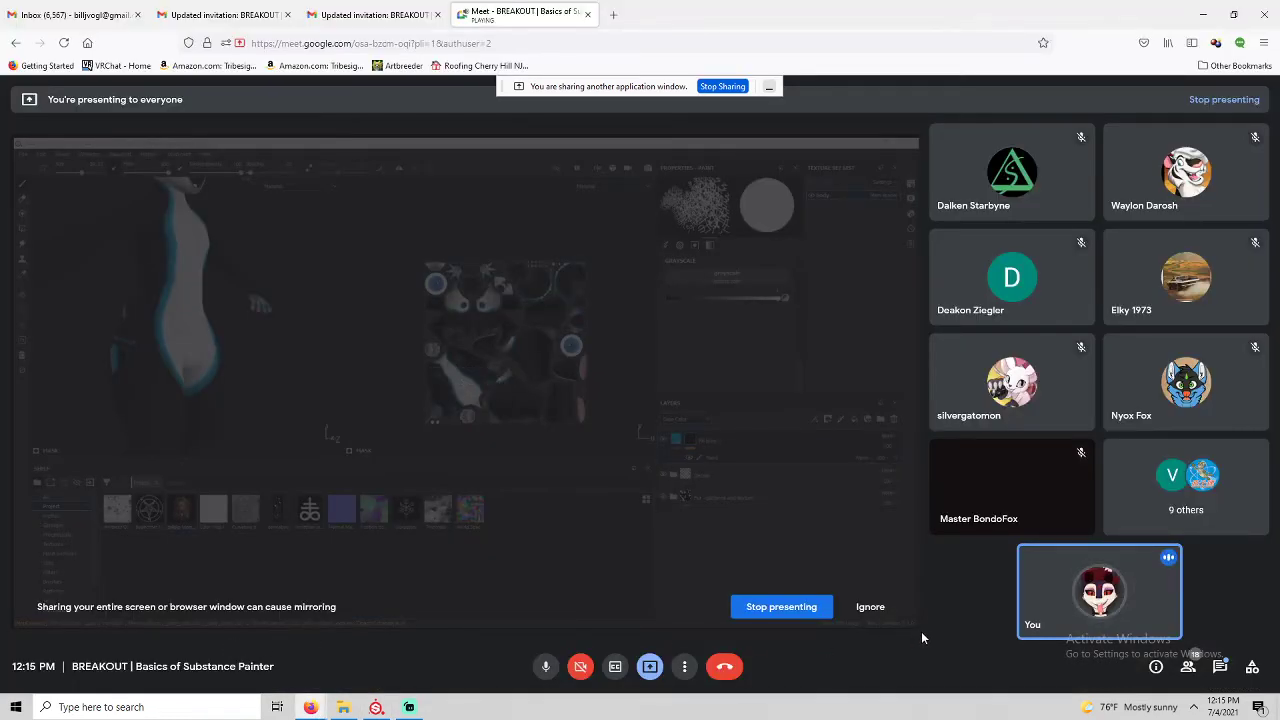
left_click(1219, 665)
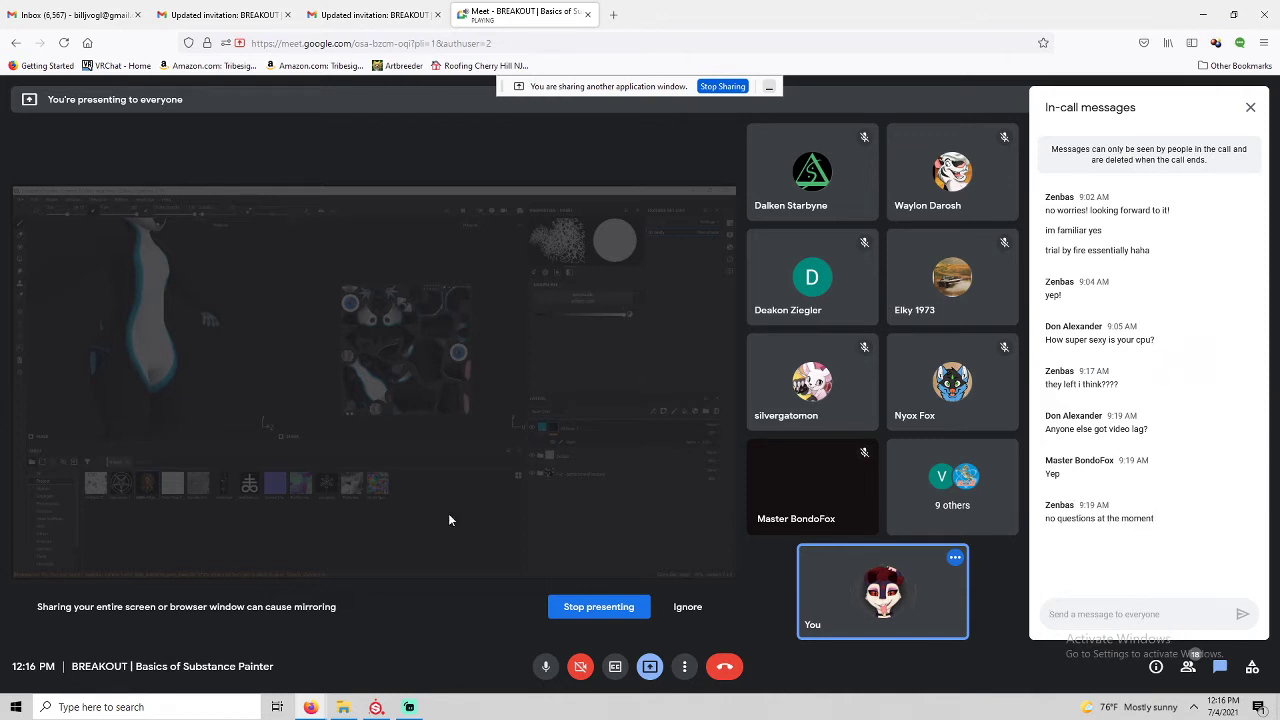
left_click(376, 707)
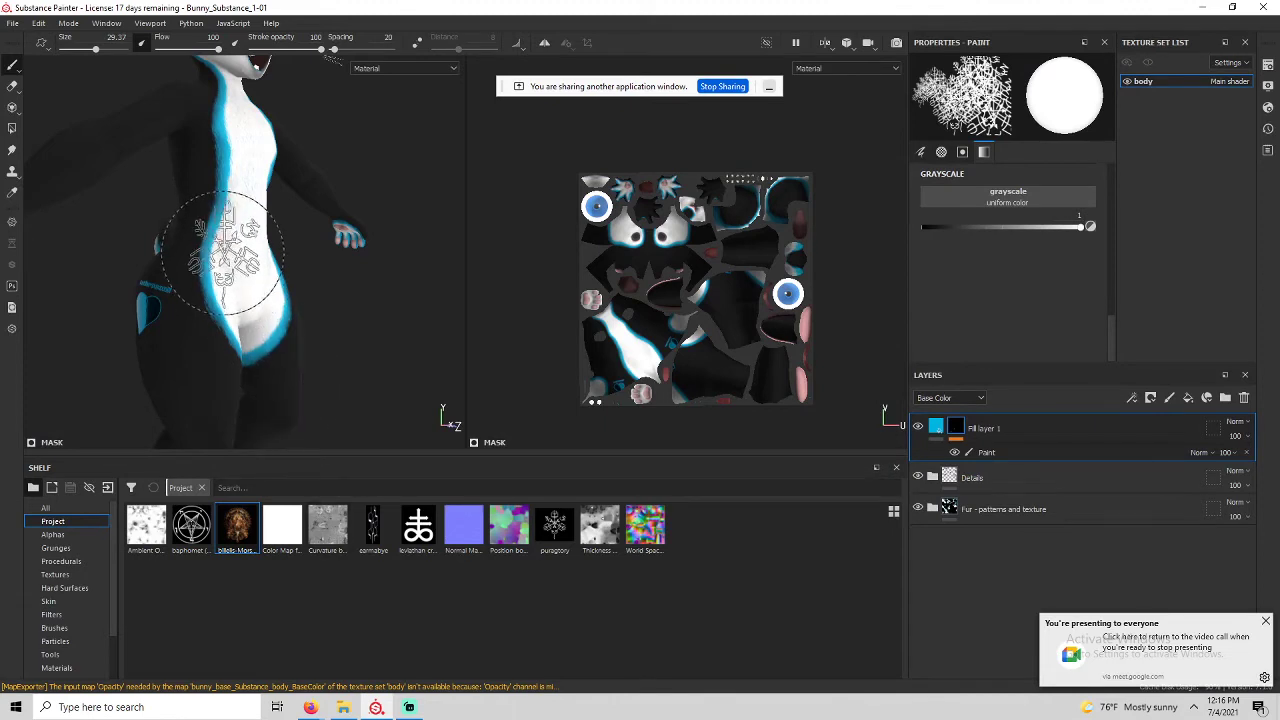
Open Hoodie_Substance from Recent Files and discard the bunny project's unsaved changes.
middle_click_drag(223, 248, 299, 364, "alt")
left_click_drag(310, 365, 212, 195, "alt")
middle_click_drag(212, 195, 228, 278, "alt")
left_click(13, 23)
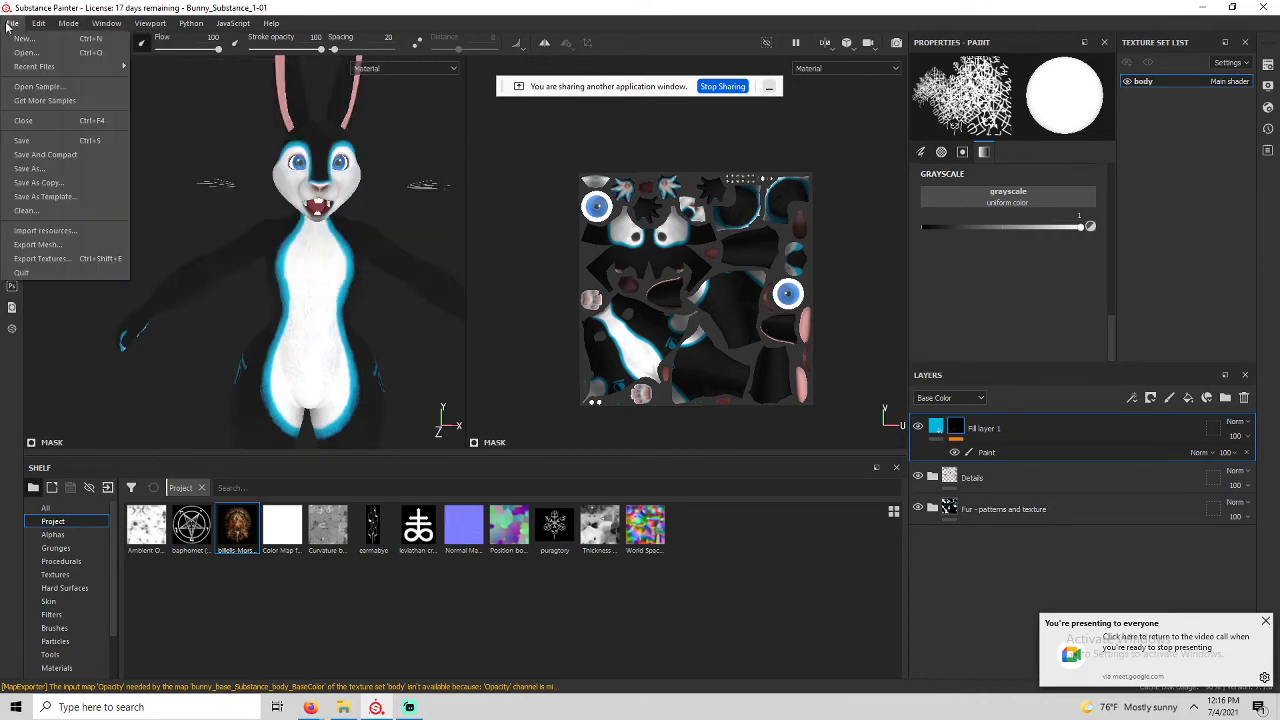
mouse_move(13, 67)
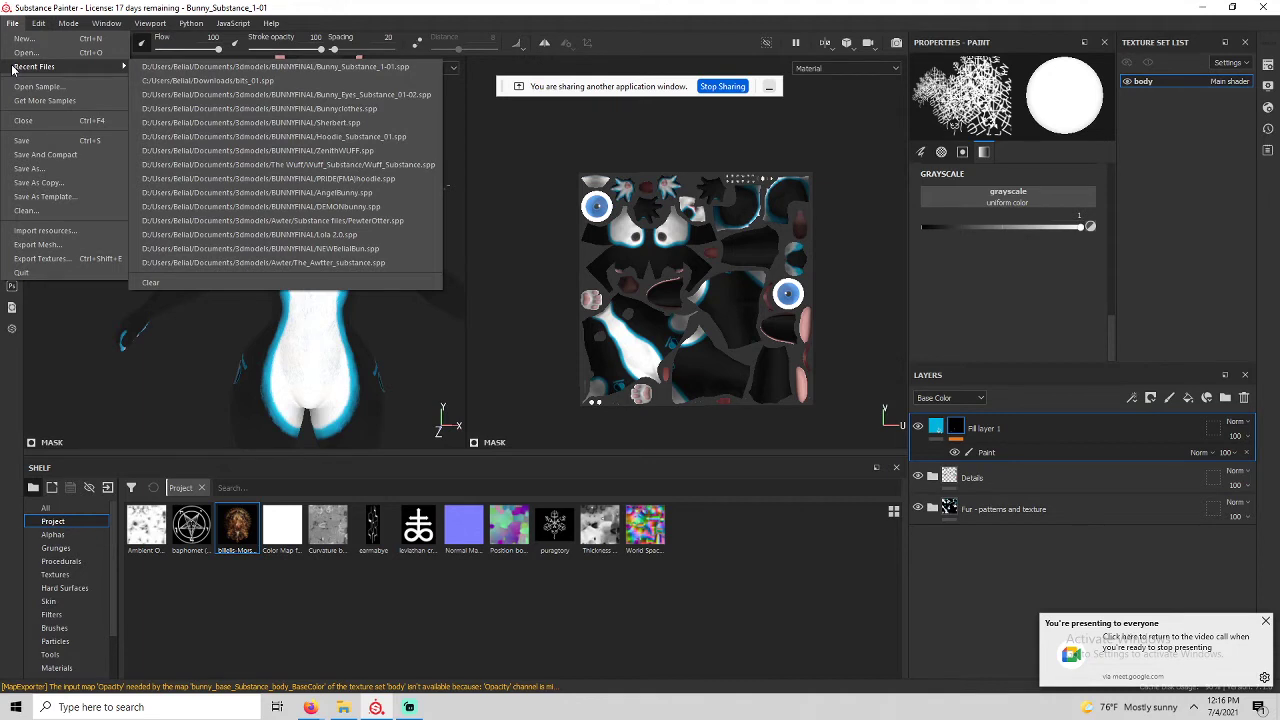
left_click(390, 137)
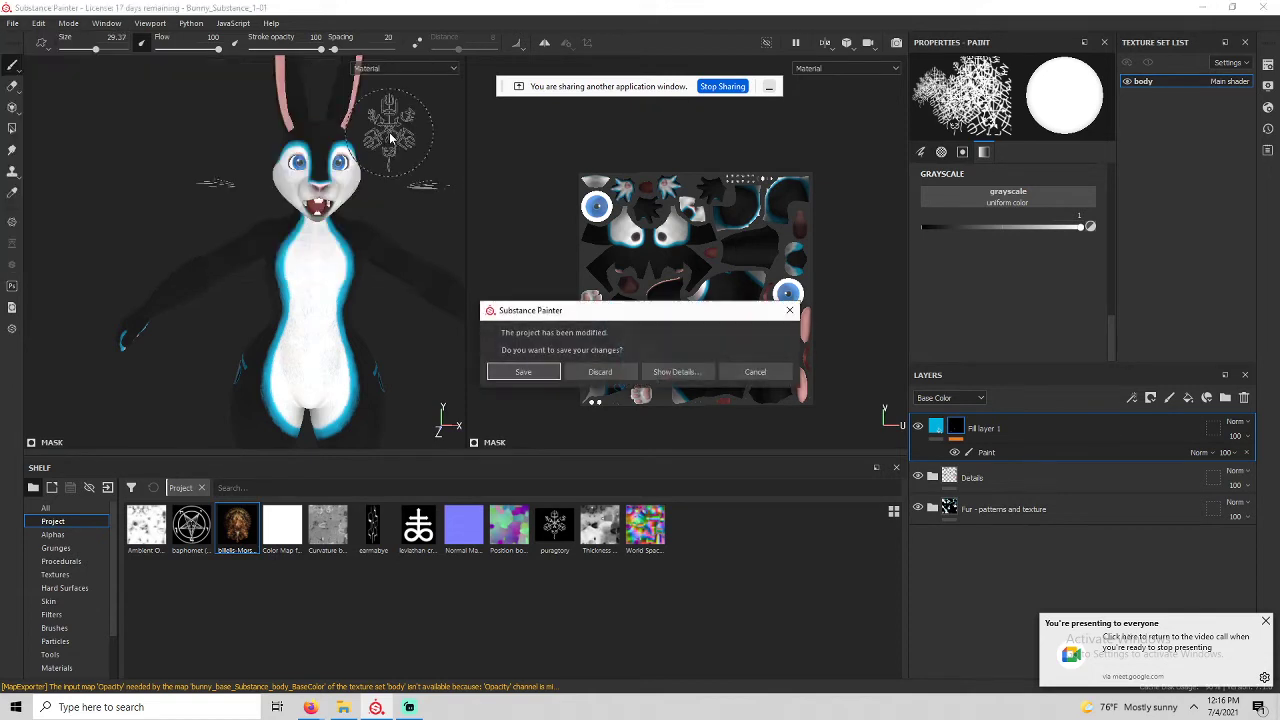
left_click(600, 372)
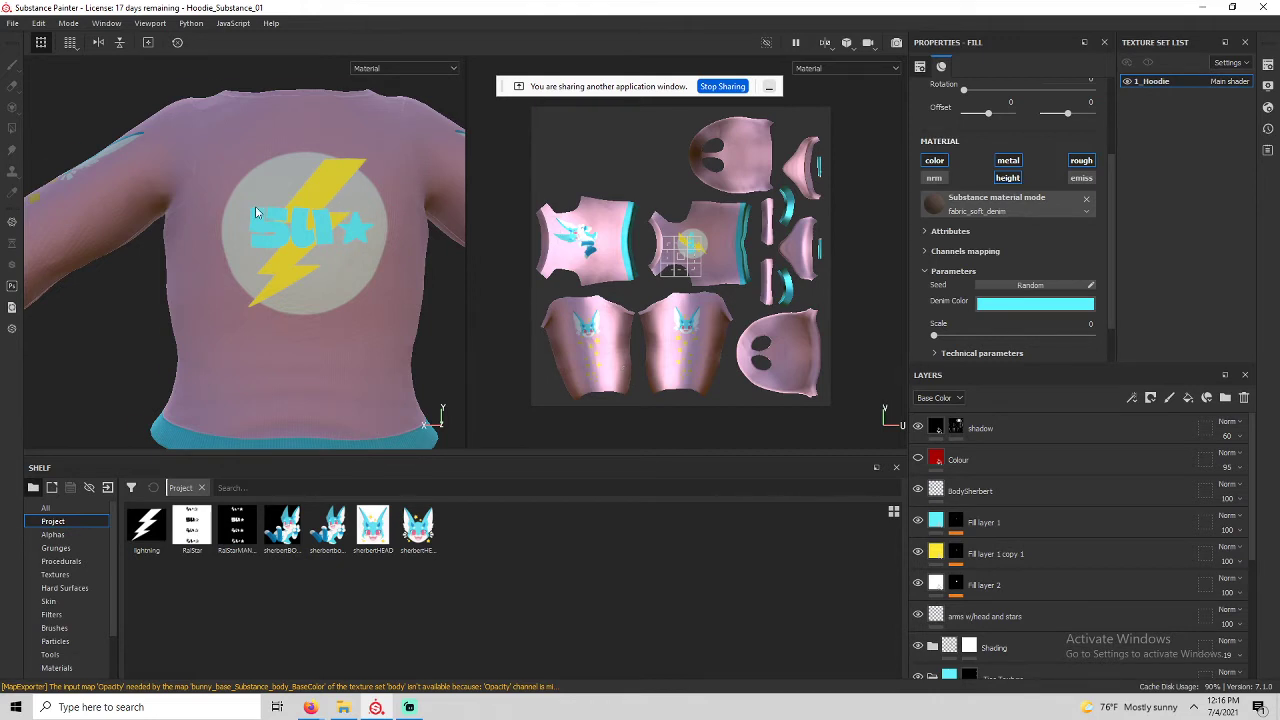
Hide the arms w/head and stars layer and begin renaming Fill layer 1.
left_click_drag(255, 206, 435, 262, "alt")
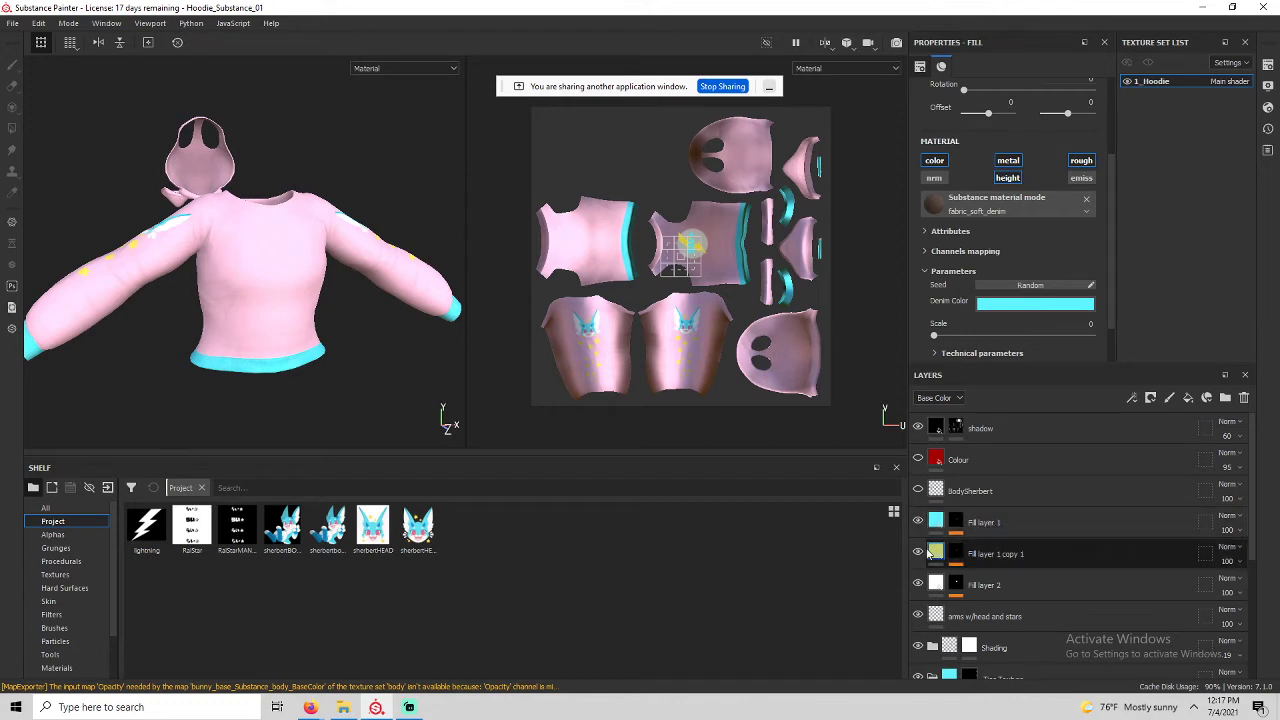
scroll(925, 490, "down", 3)
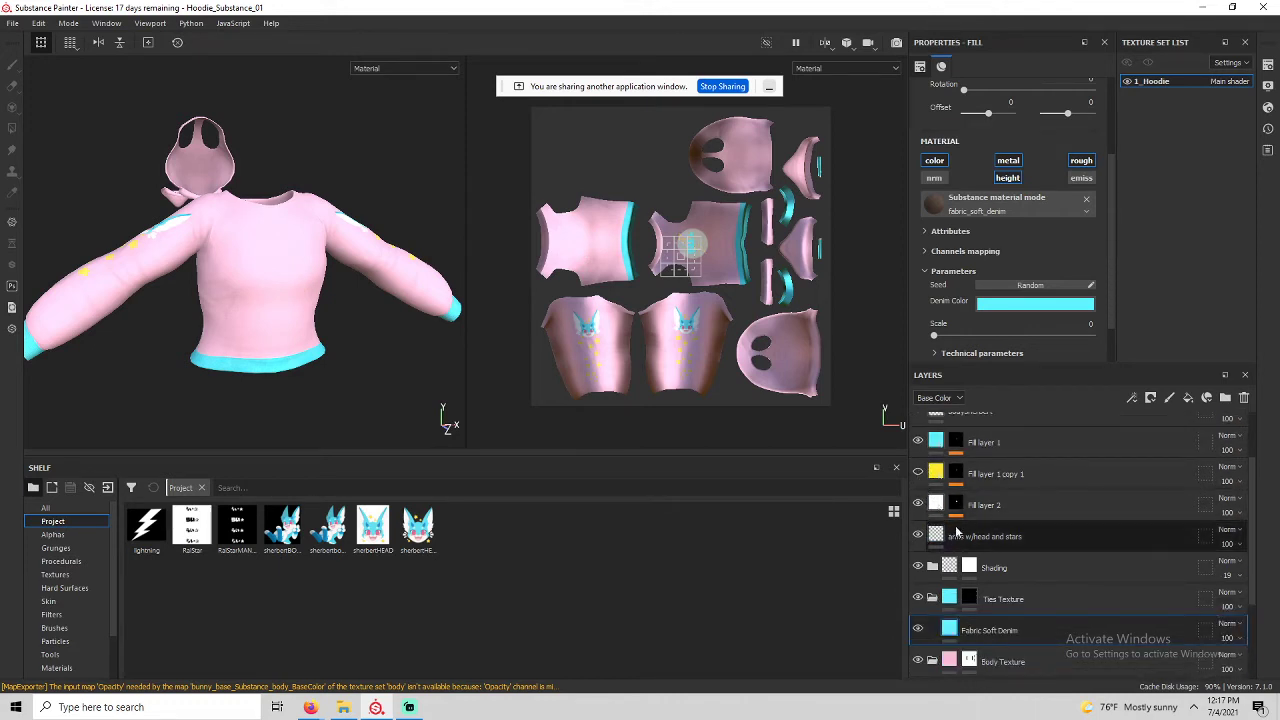
scroll(1012, 533, "down", 5)
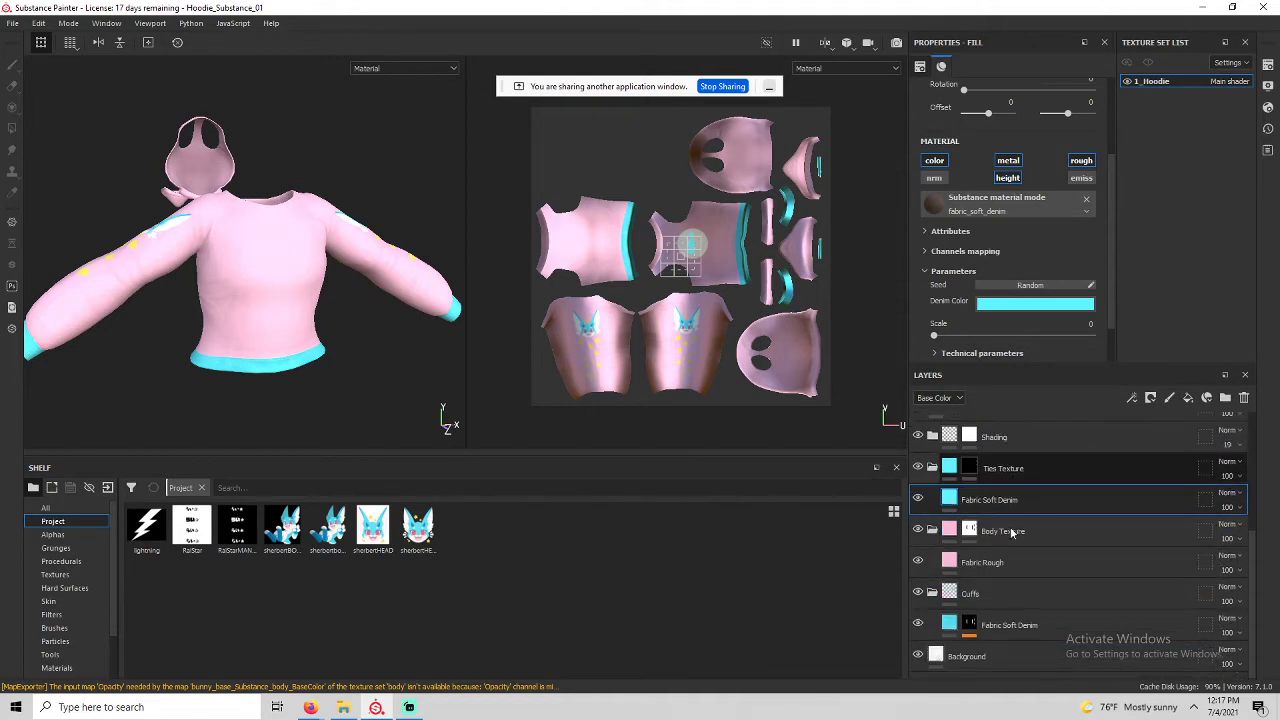
scroll(1010, 527, "up", 8)
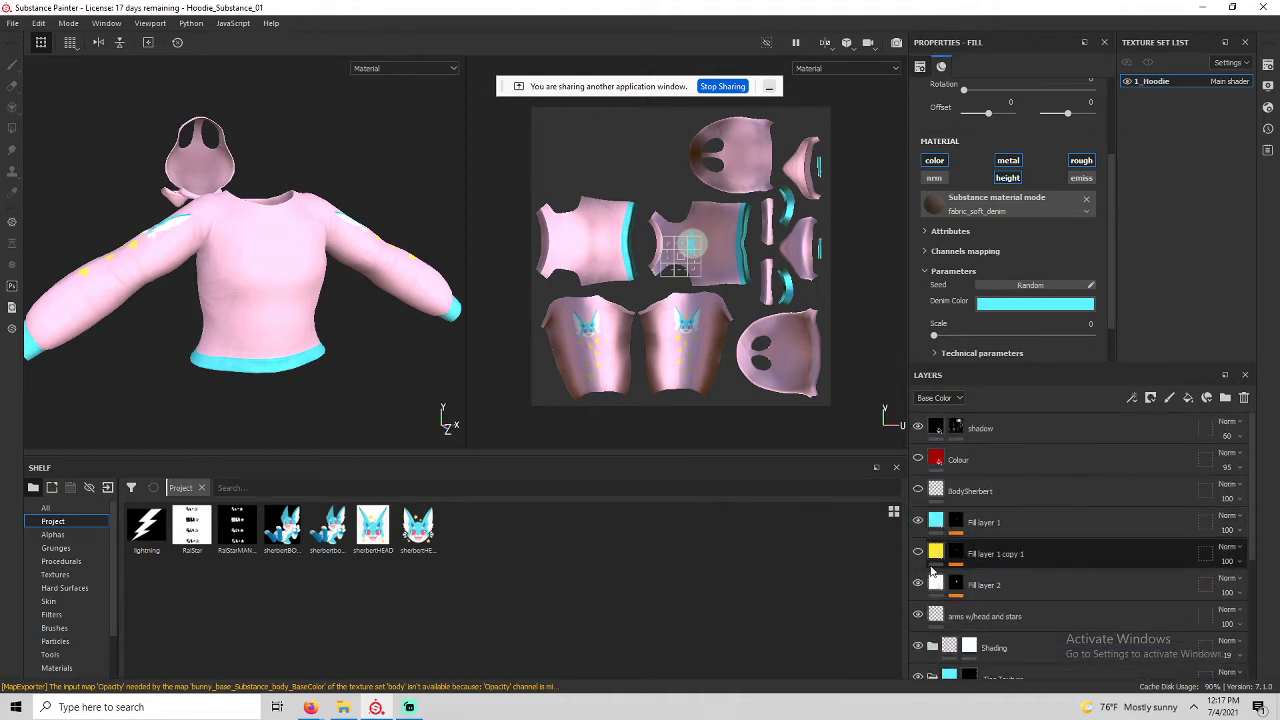
left_click_drag(320, 293, 309, 329, "alt")
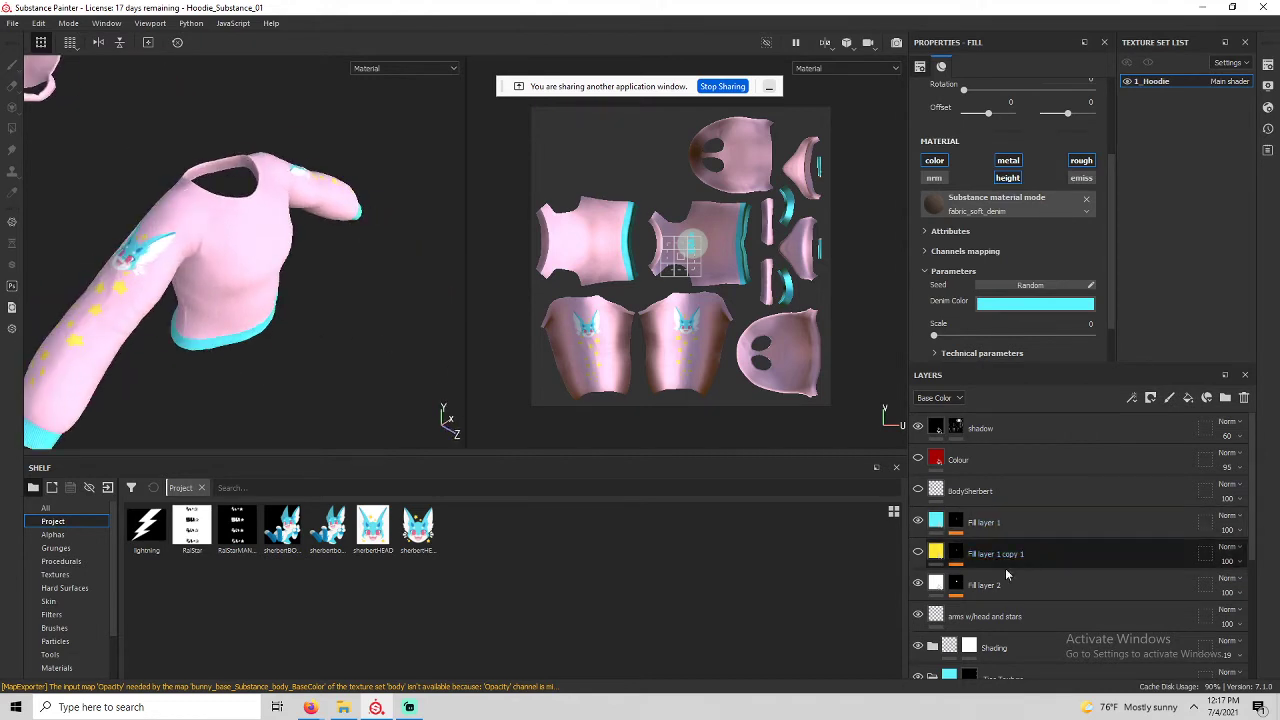
left_click(918, 616)
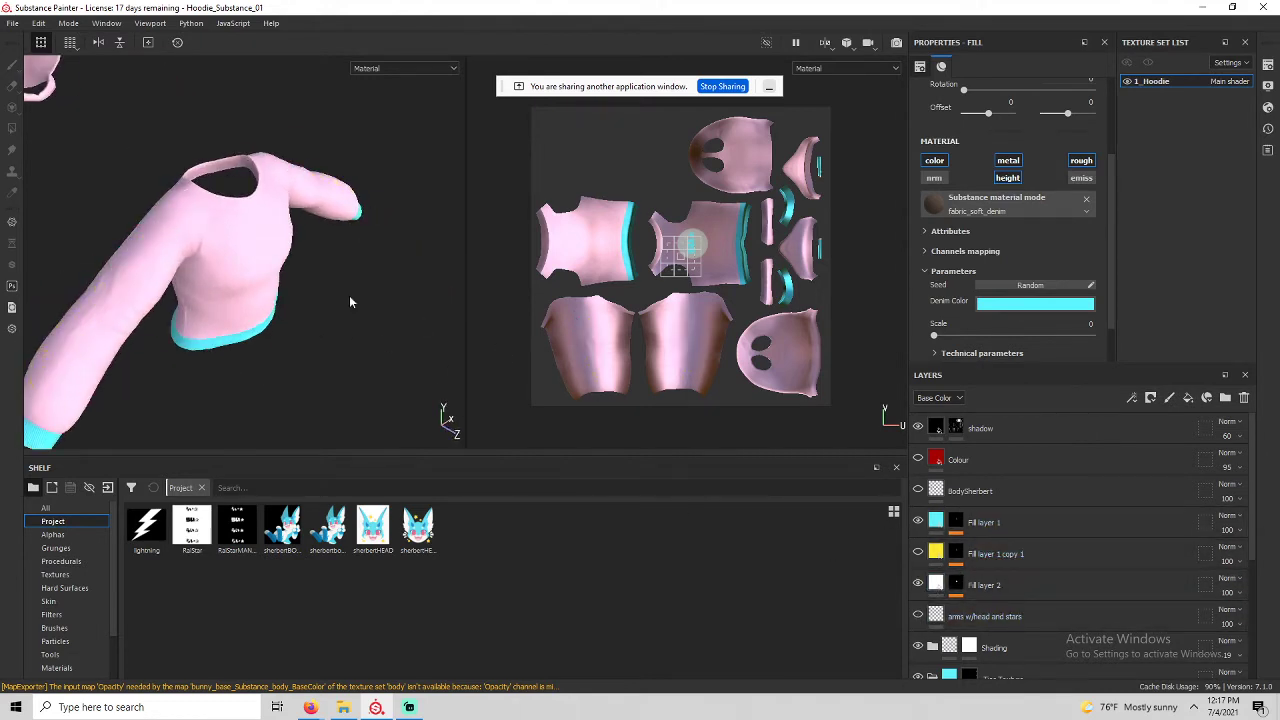
double_click(976, 522)
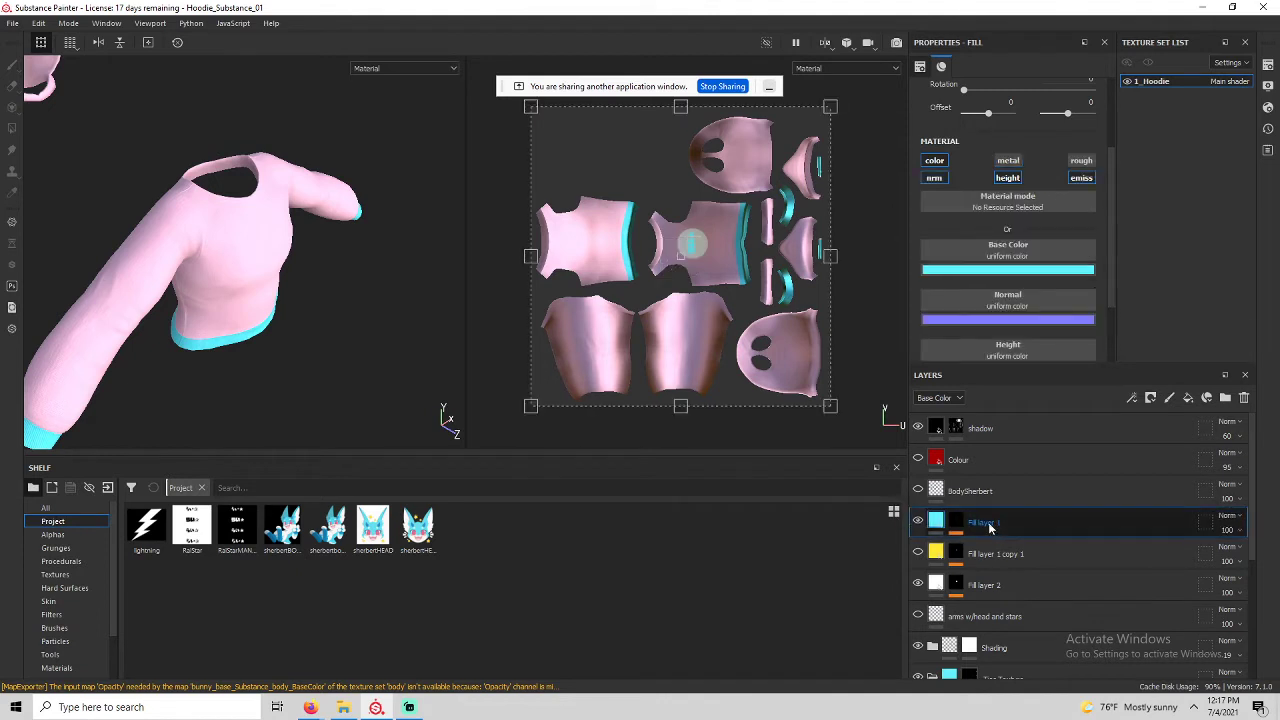
Change the Fabric Rough layer colour from pink to black.
mouse_move(300, 300)
left_mouse_down("alt")
mouse_move(334, 320)
mouse_move(279, 296)
left_mouse_up("alt")
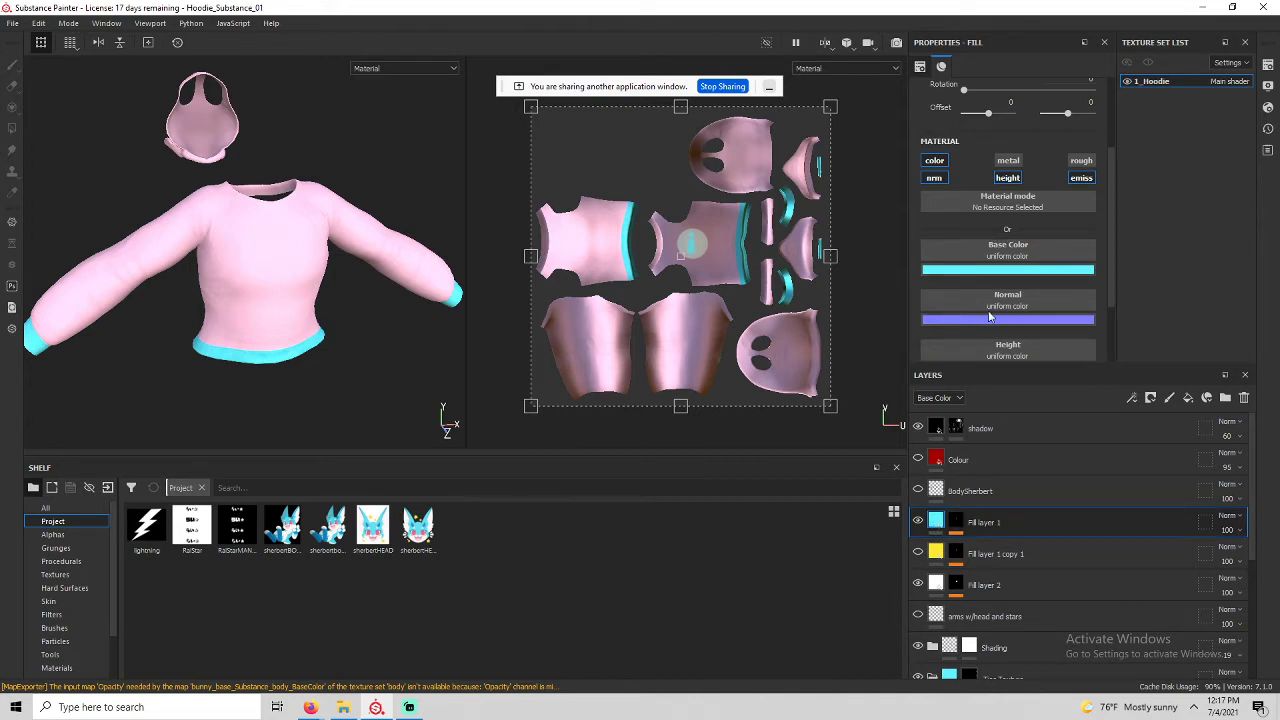
scroll(965, 560, "down", 3)
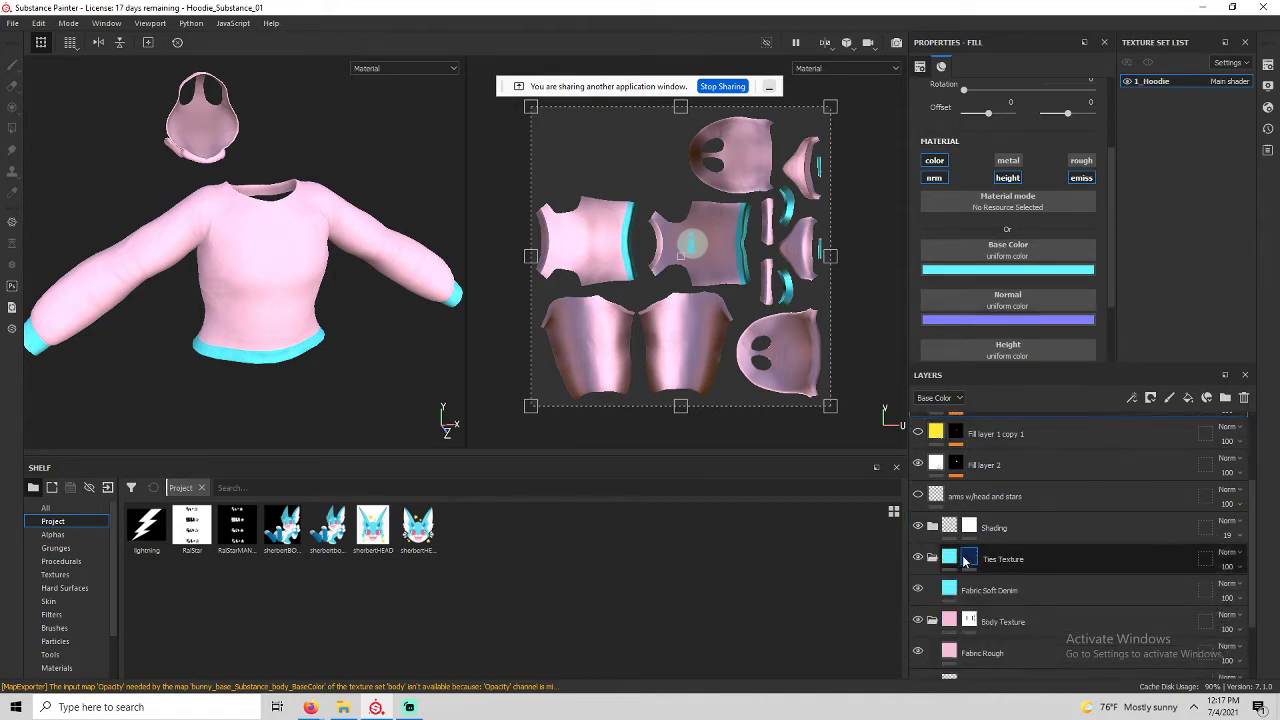
scroll(952, 620, "down", 1)
left_click(952, 615)
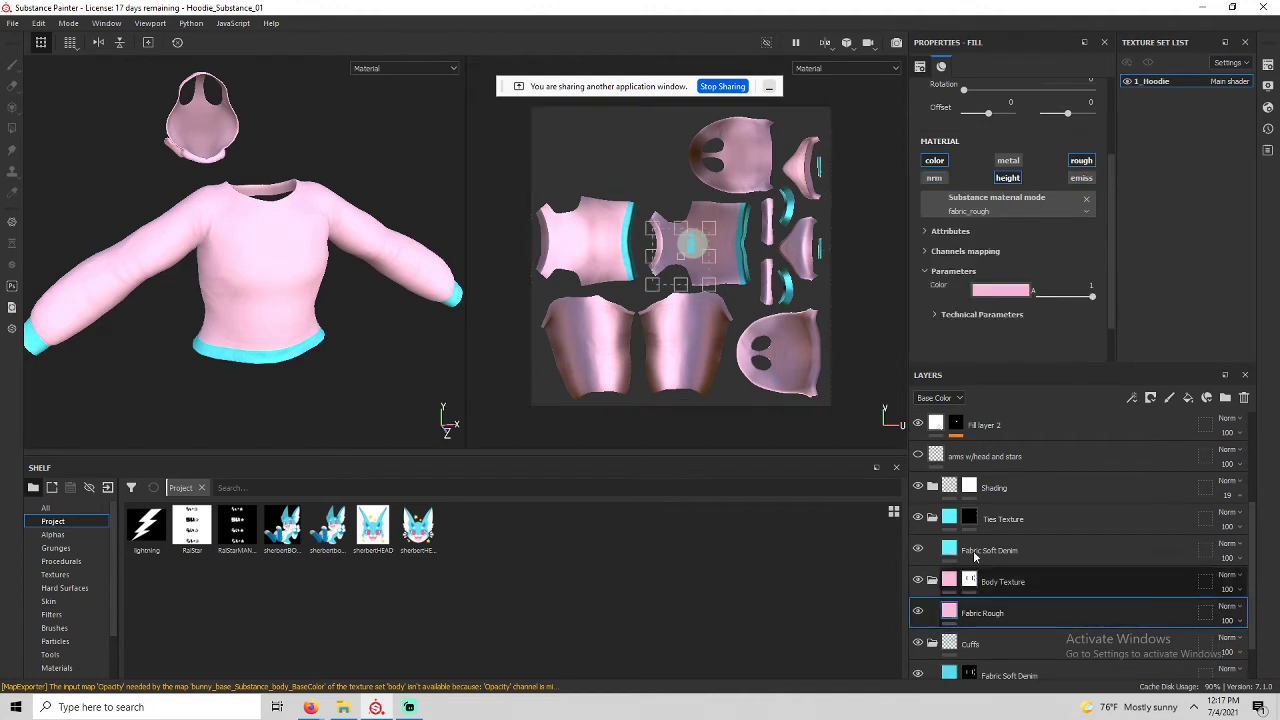
left_click(983, 290)
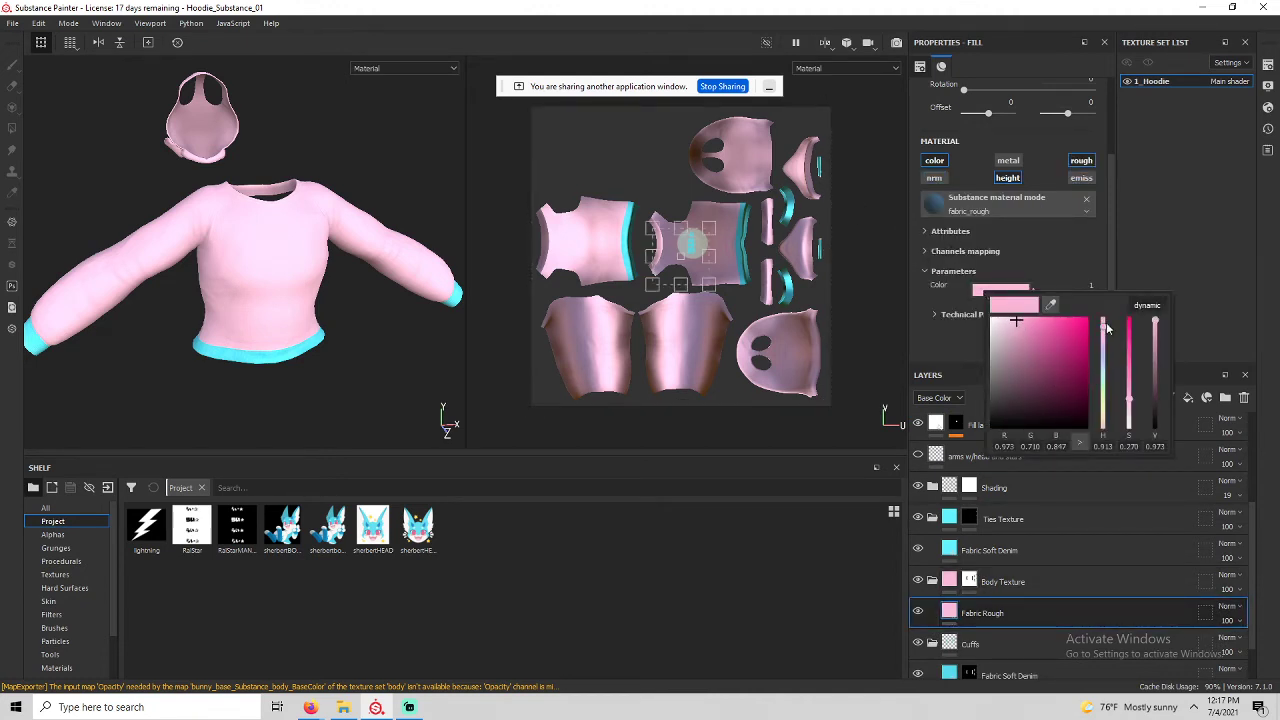
left_click_drag(1106, 327, 1106, 352)
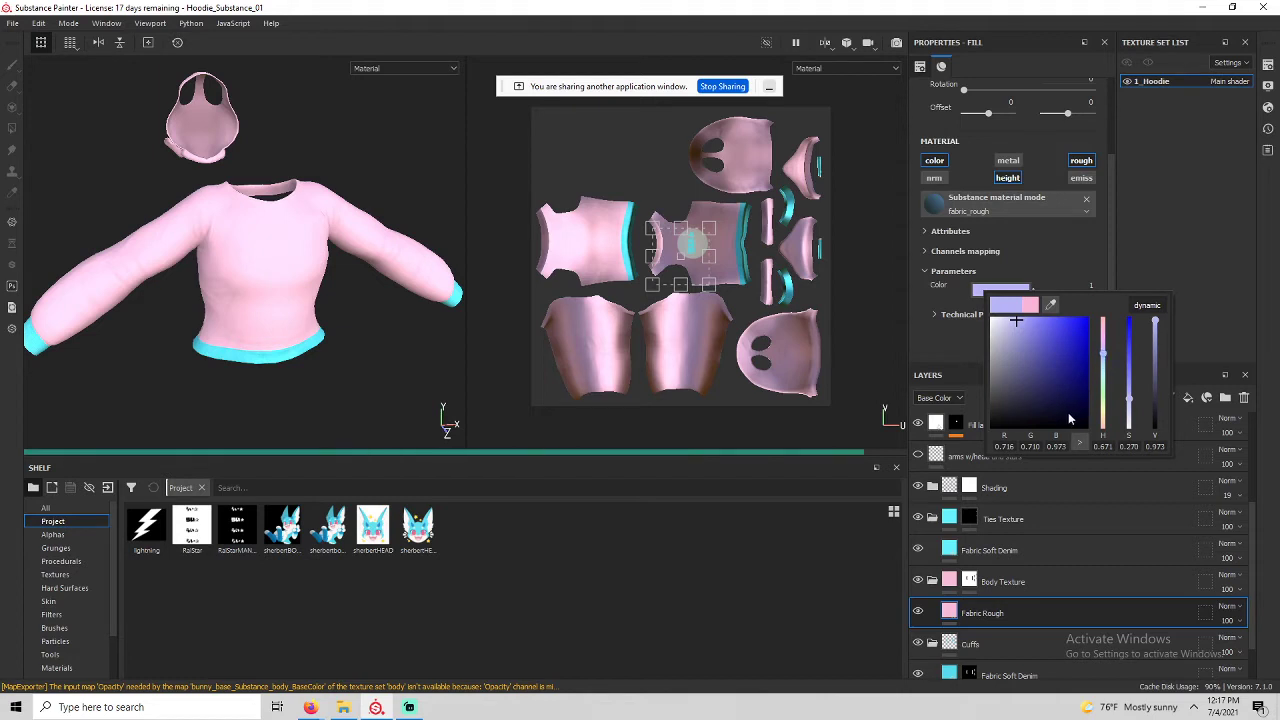
left_click_drag(1070, 418, 1116, 451)
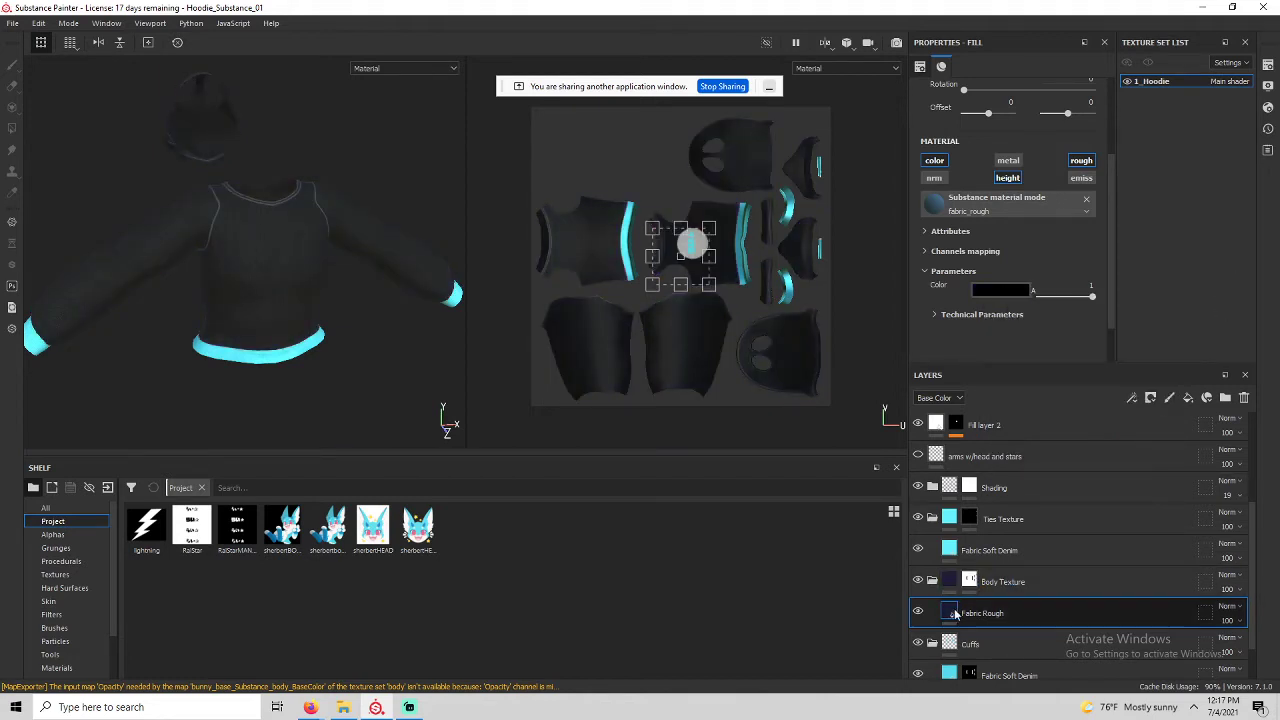
Set the cuffs' Fabric Soft Denim colour to white and collapse the Tiles Texture group.
left_click(1003, 285)
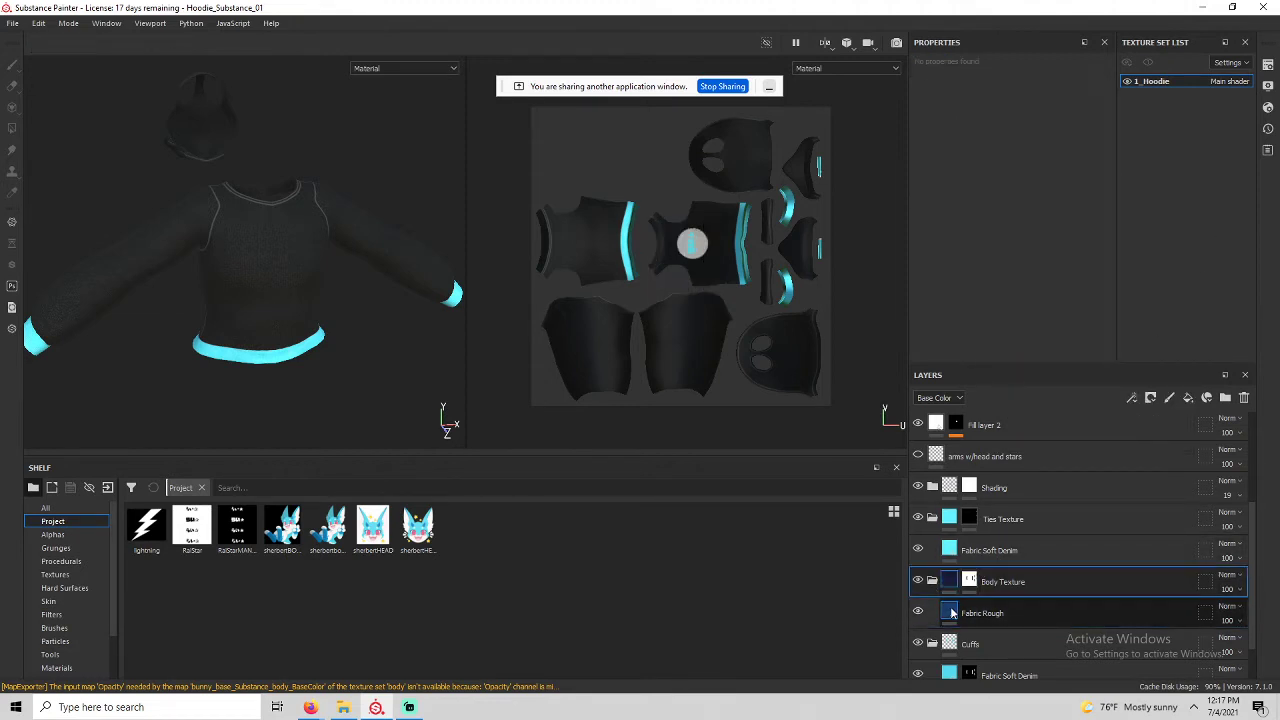
scroll(1010, 600, "down", 2)
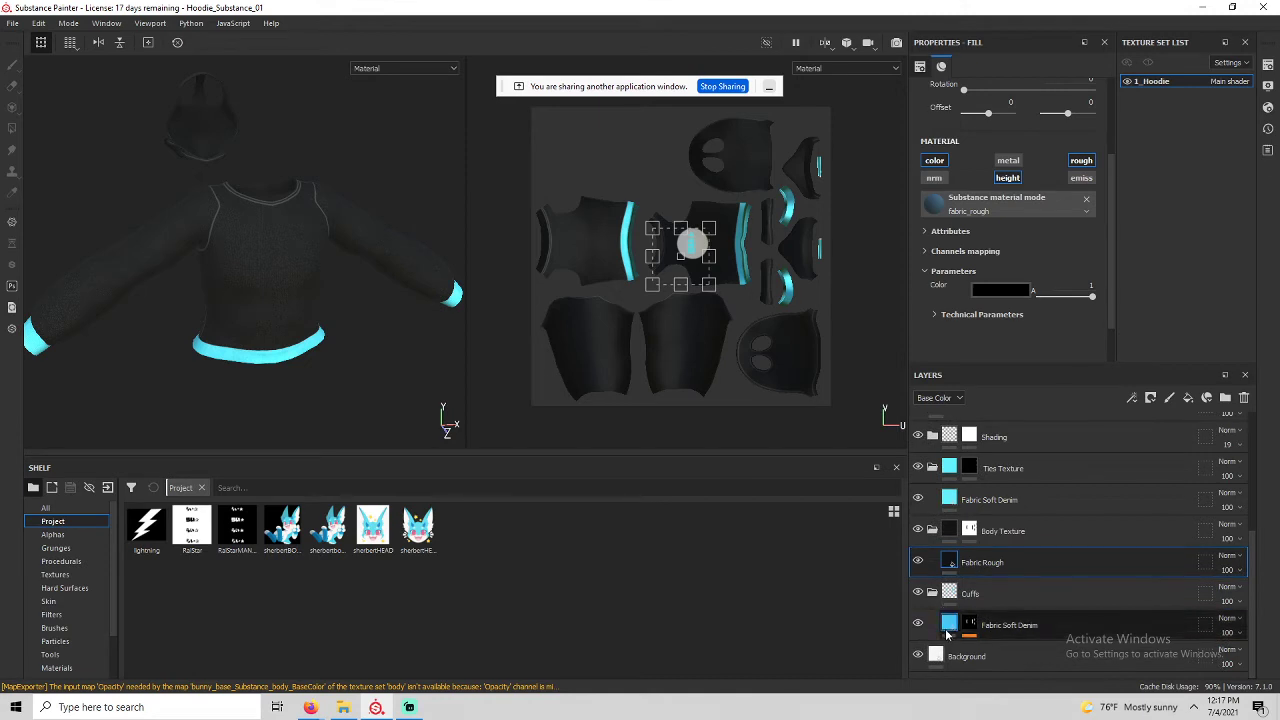
left_click(1009, 625)
left_click(1018, 304)
left_click(1023, 336)
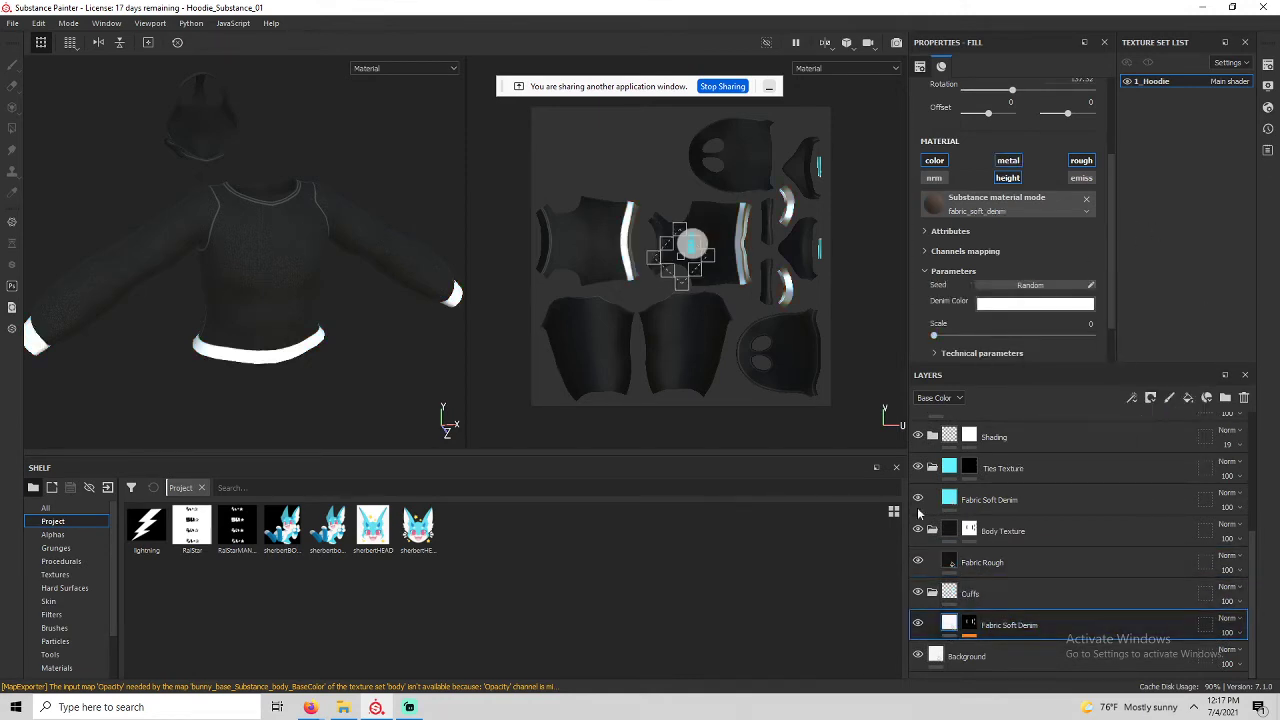
scroll(1022, 550, "up", 3)
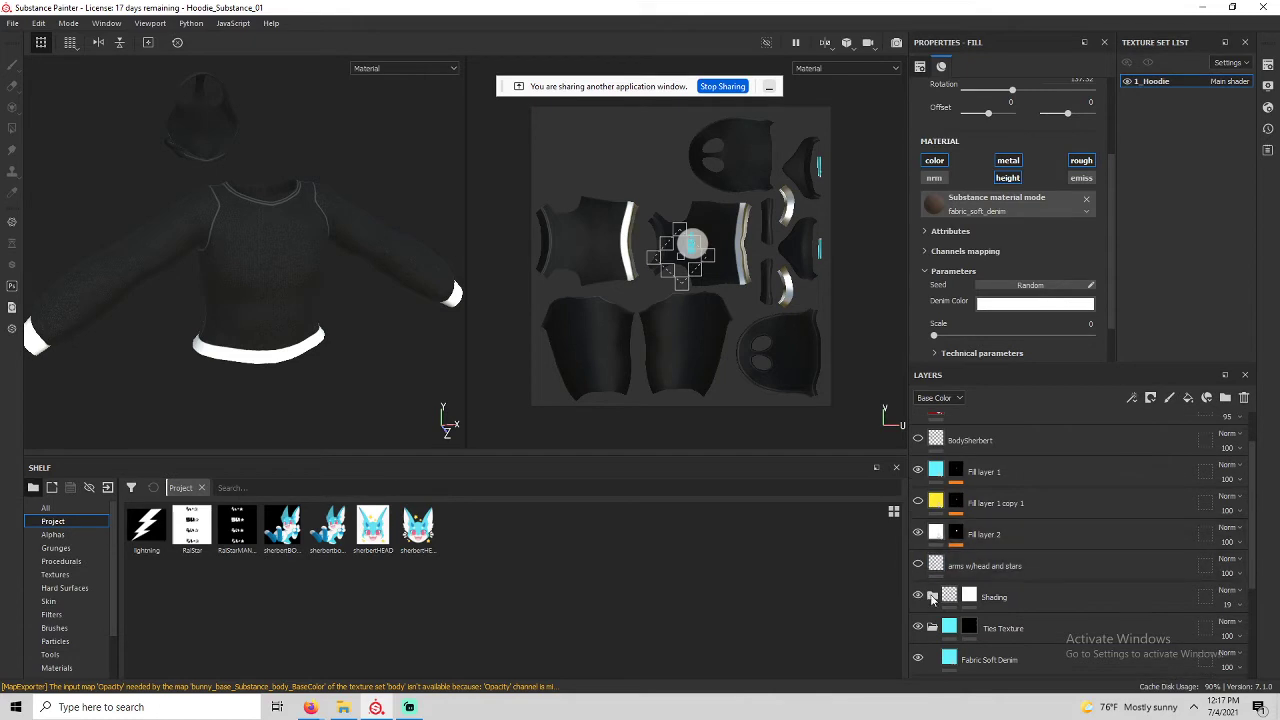
left_click(933, 628)
scroll(951, 615, "up", 2)
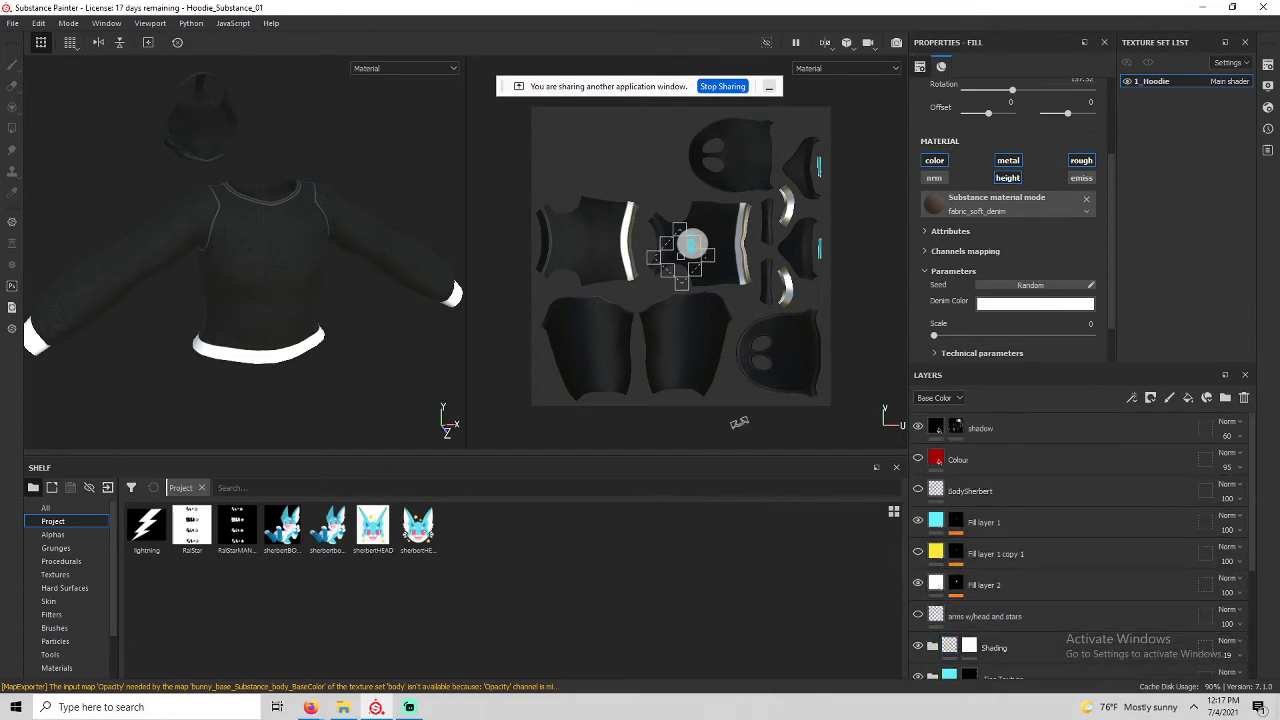
Select the gazelle cover and two green skull images and drag them into Substance Painter.
left_click(341, 708)
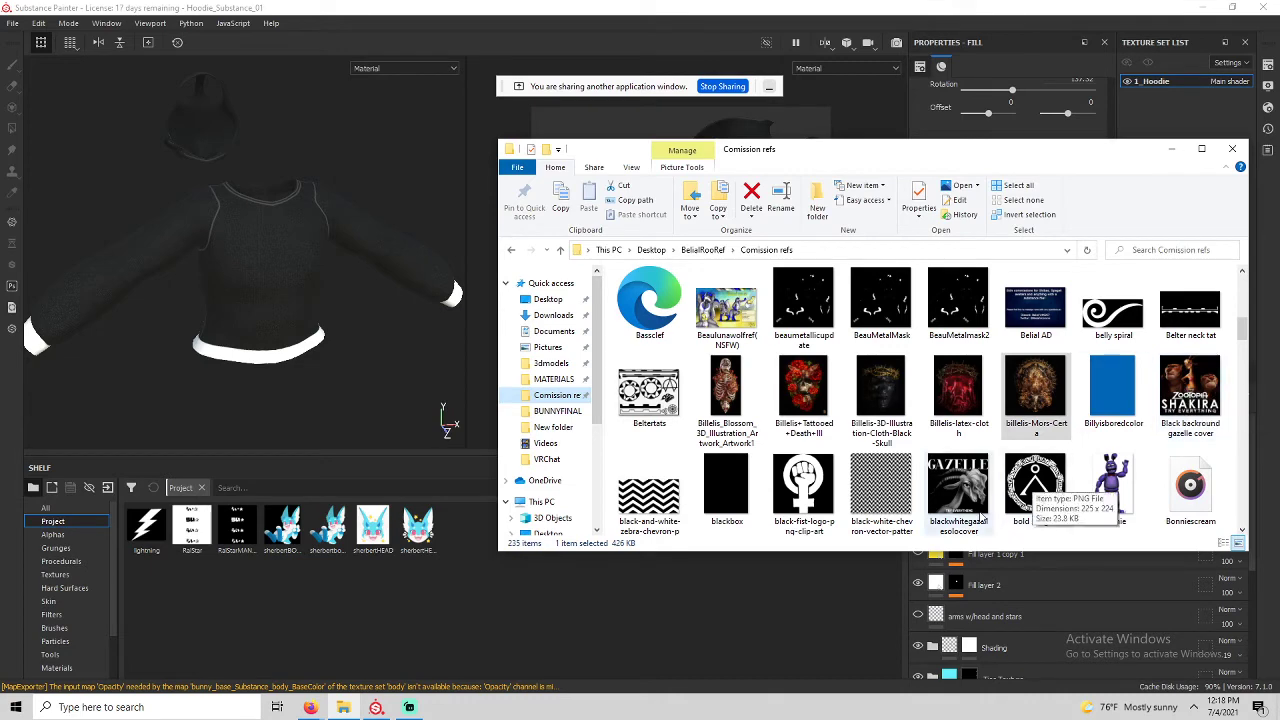
left_click(1190, 390)
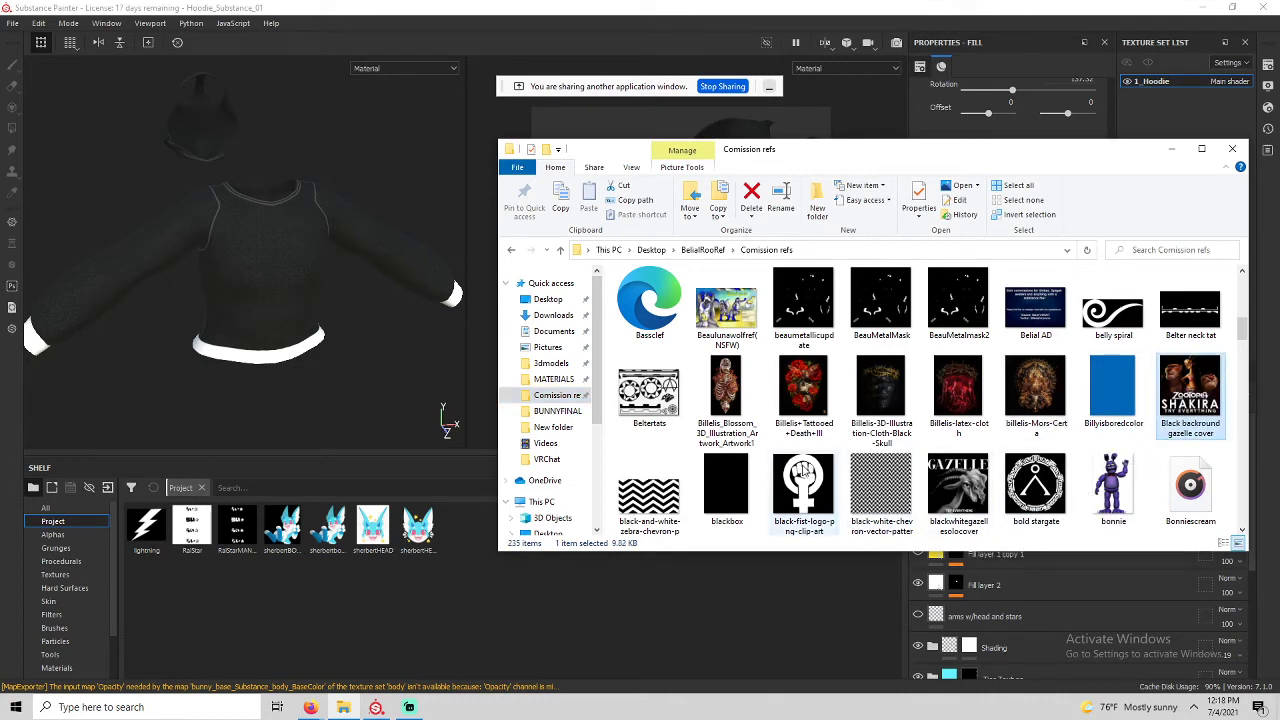
scroll(757, 427, "down", 3)
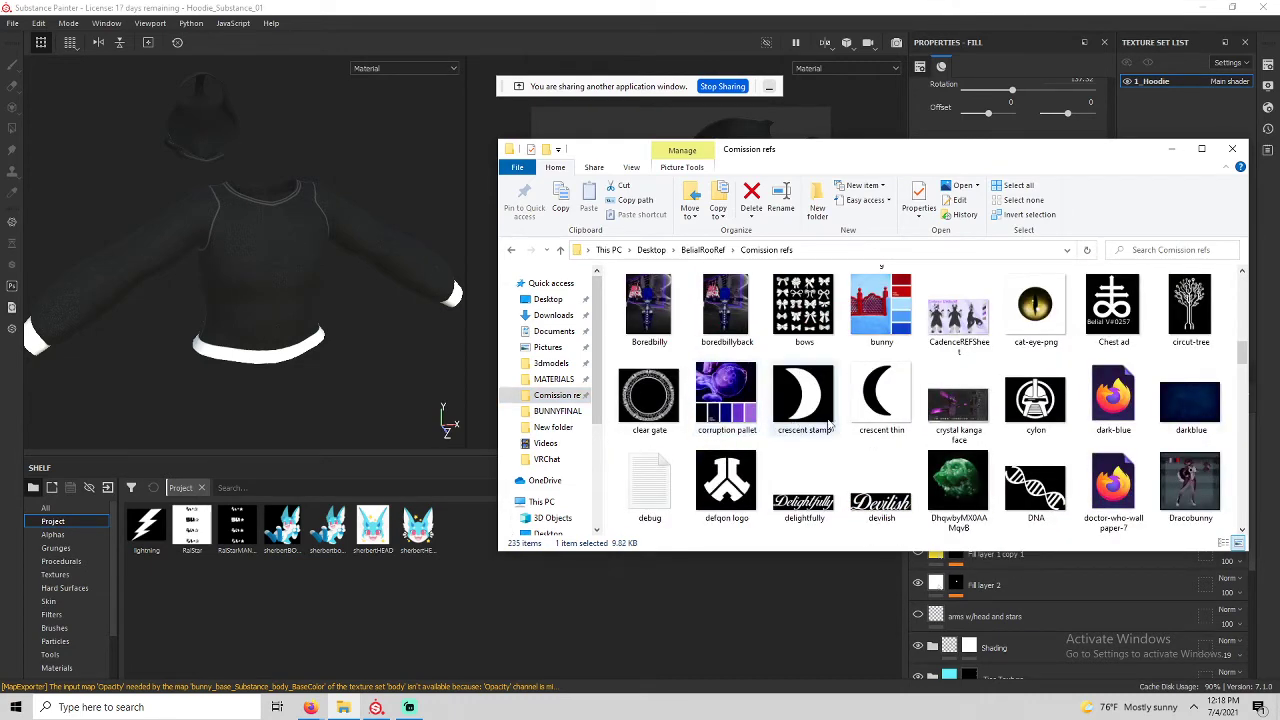
left_click(967, 482, "ctrl")
scroll(966, 483, "down", 2)
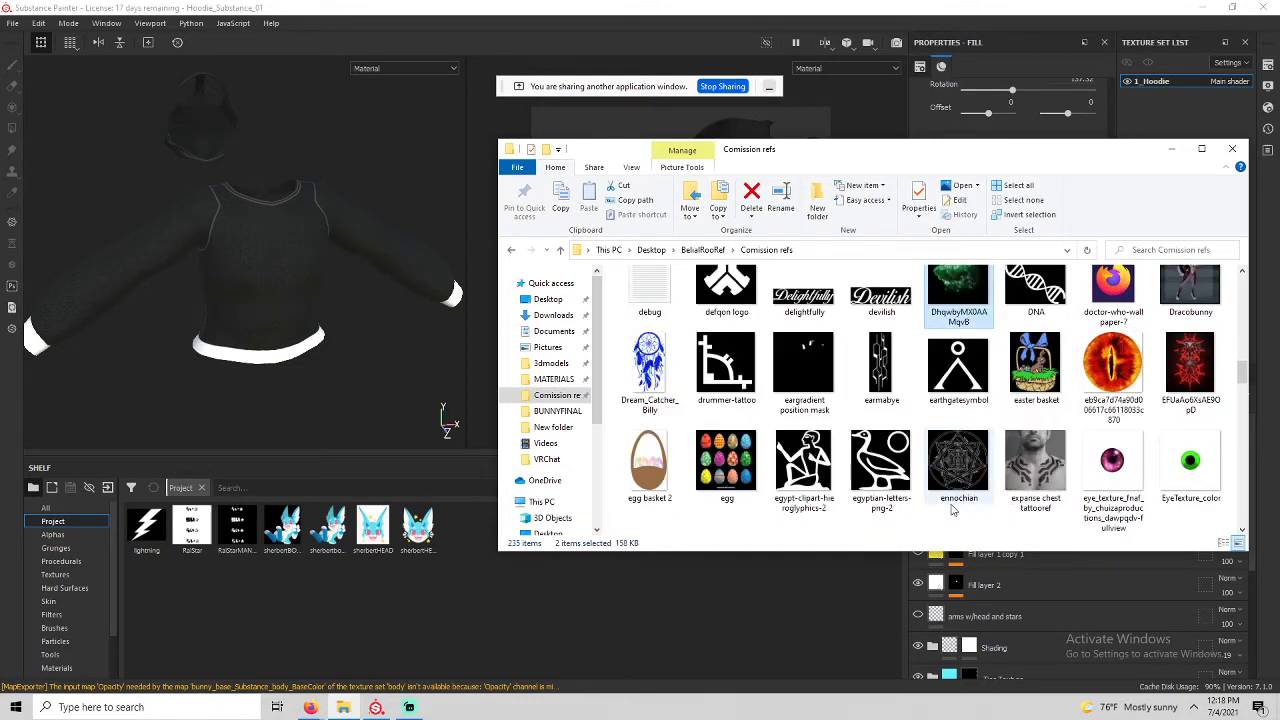
scroll(953, 510, "down", 5)
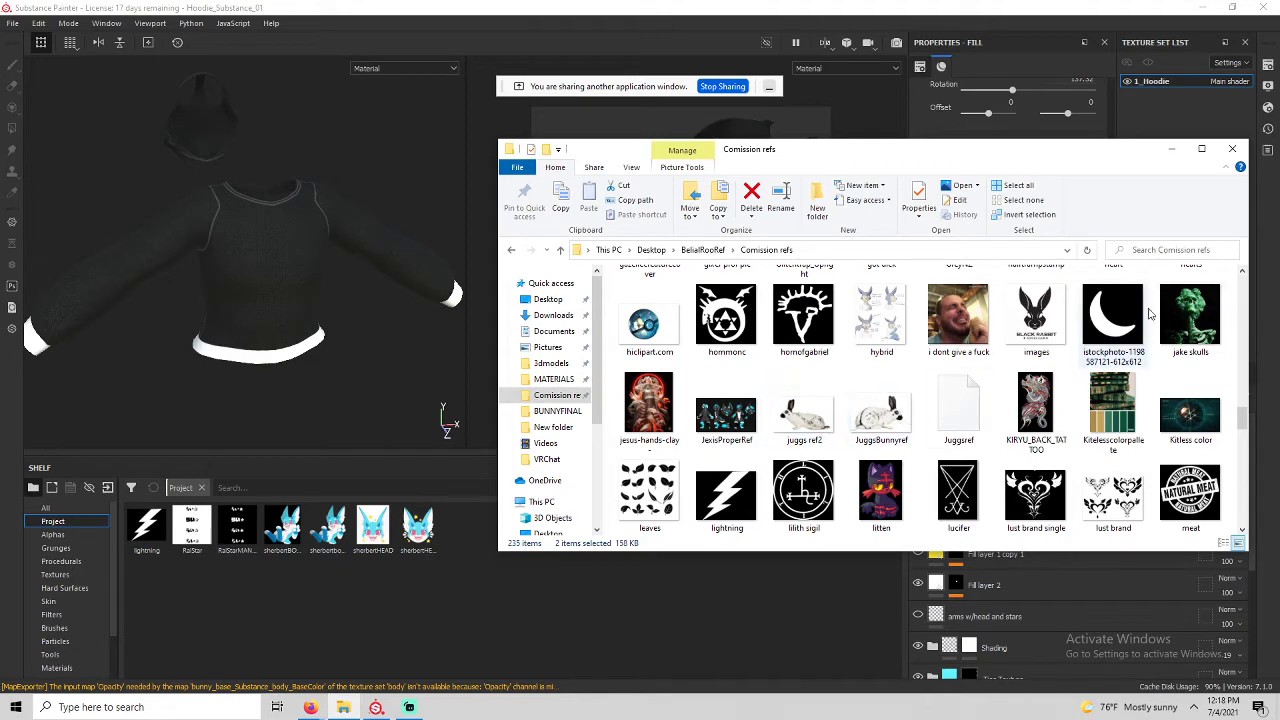
scroll(1190, 320, "down", 3)
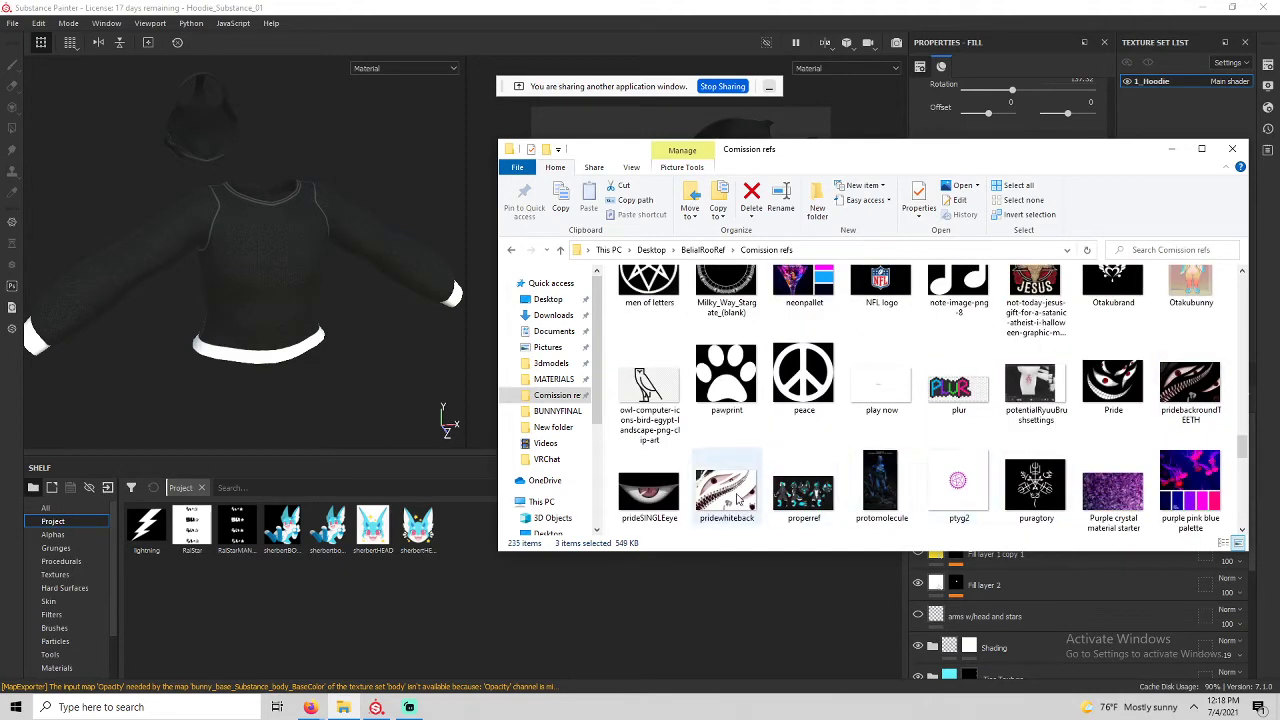
scroll(846, 457, "down", 3)
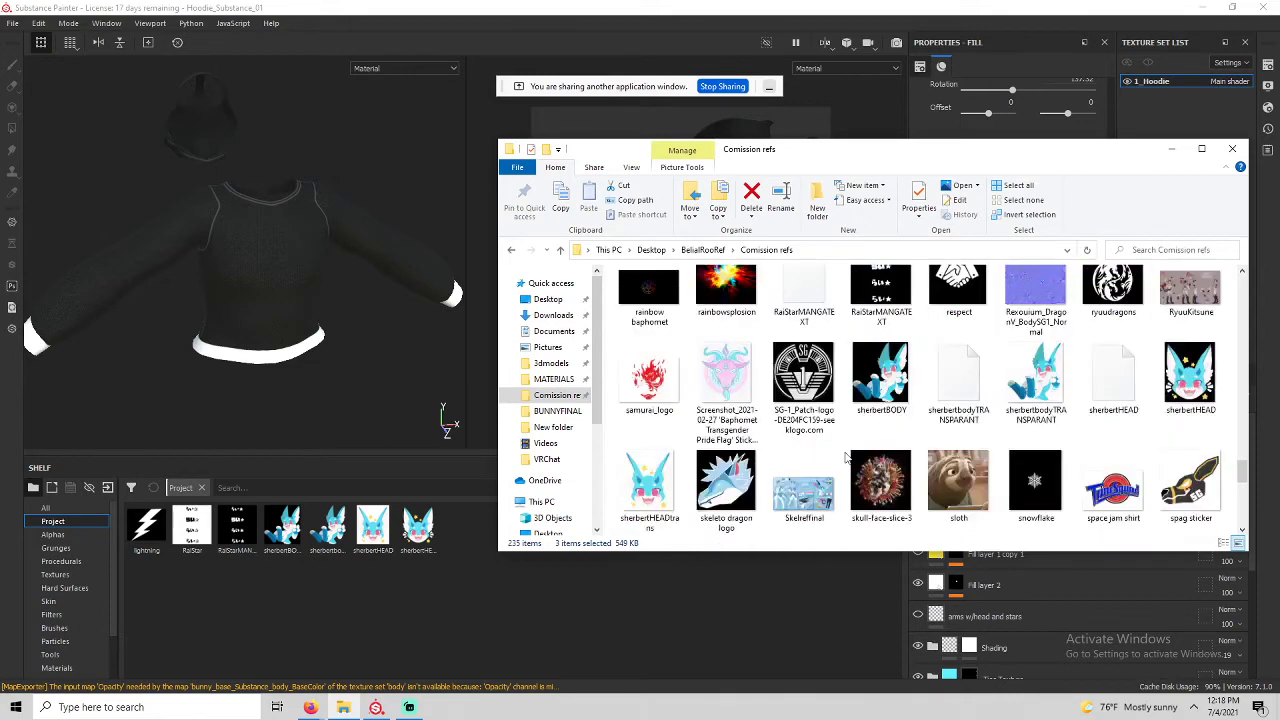
scroll(846, 457, "down", 1)
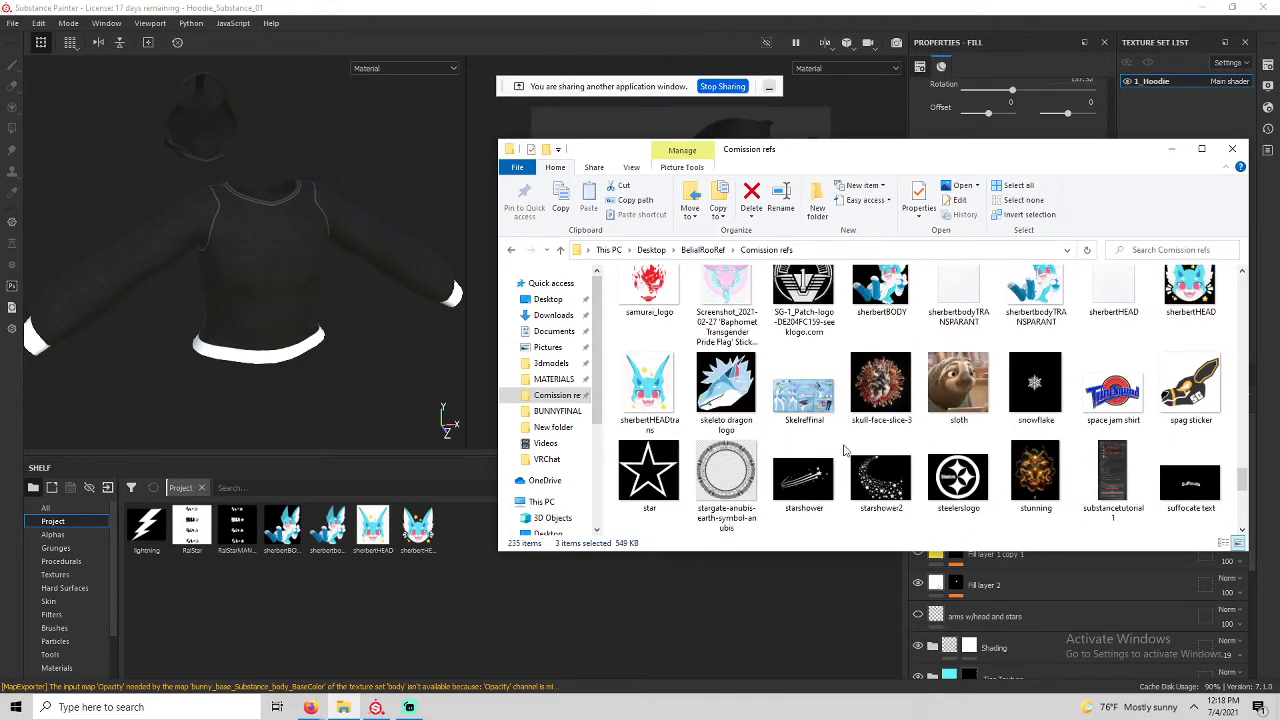
scroll(1068, 383, "up", 2)
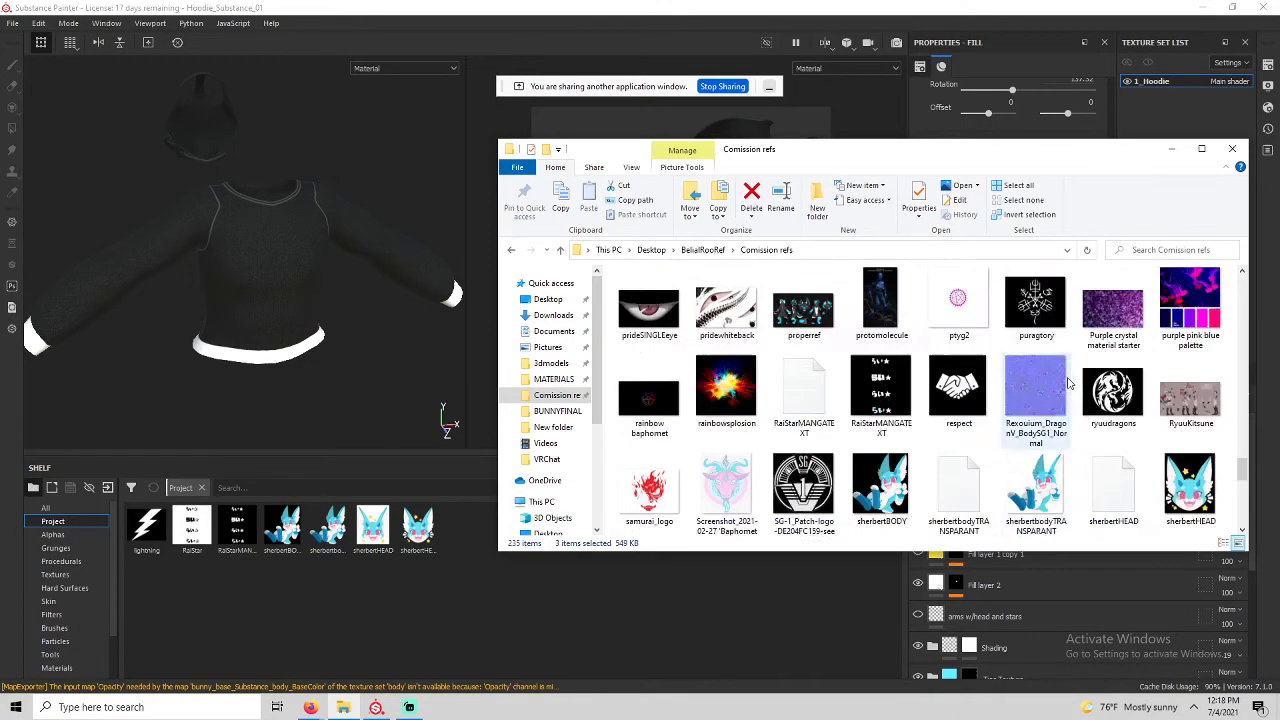
scroll(1068, 383, "up", 8)
scroll(1187, 385, "down", 2)
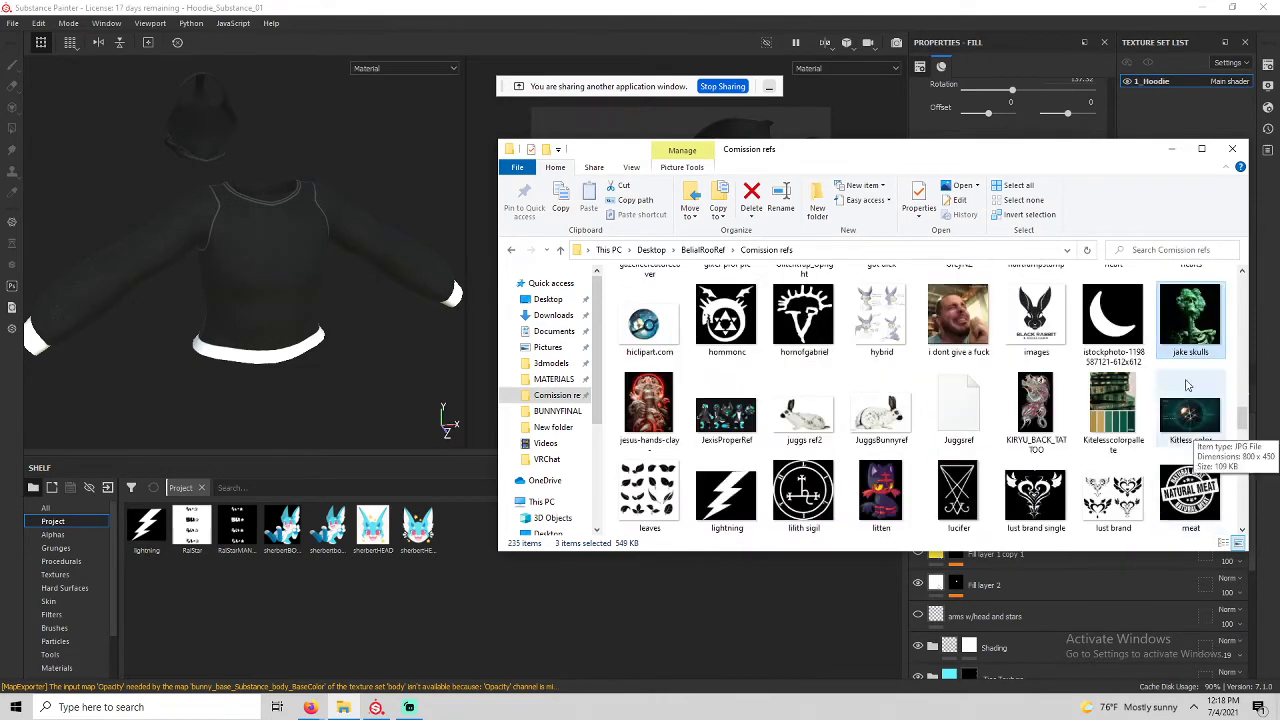
left_click_drag(1190, 330, 370, 602)
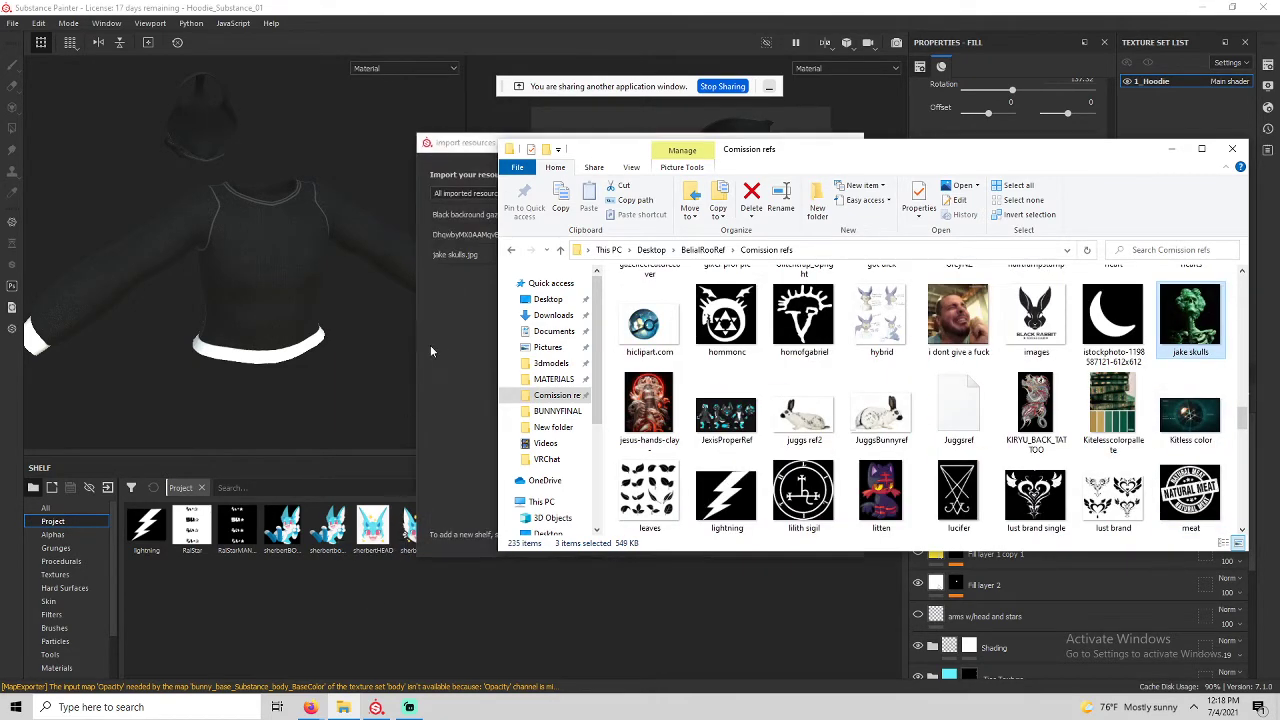
Set all three images' usage to texture, choose the import destination, and import them.
left_click(797, 213)
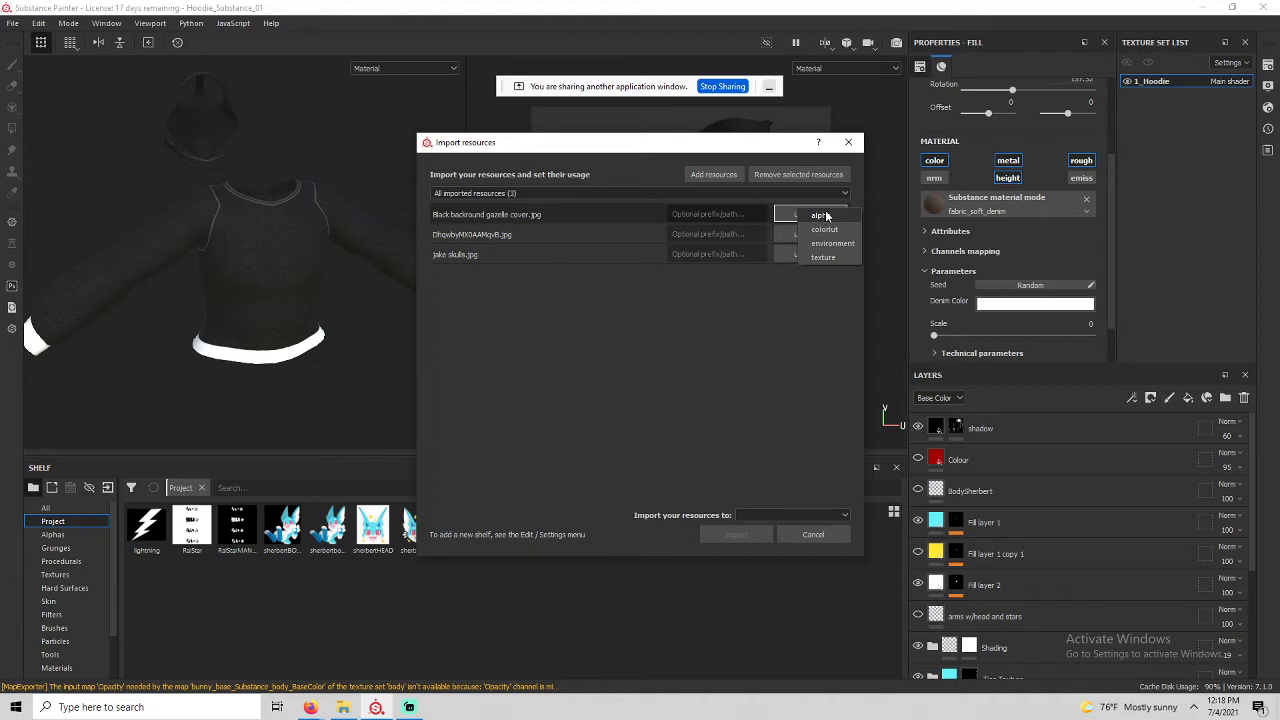
left_click(828, 216)
left_click(823, 213)
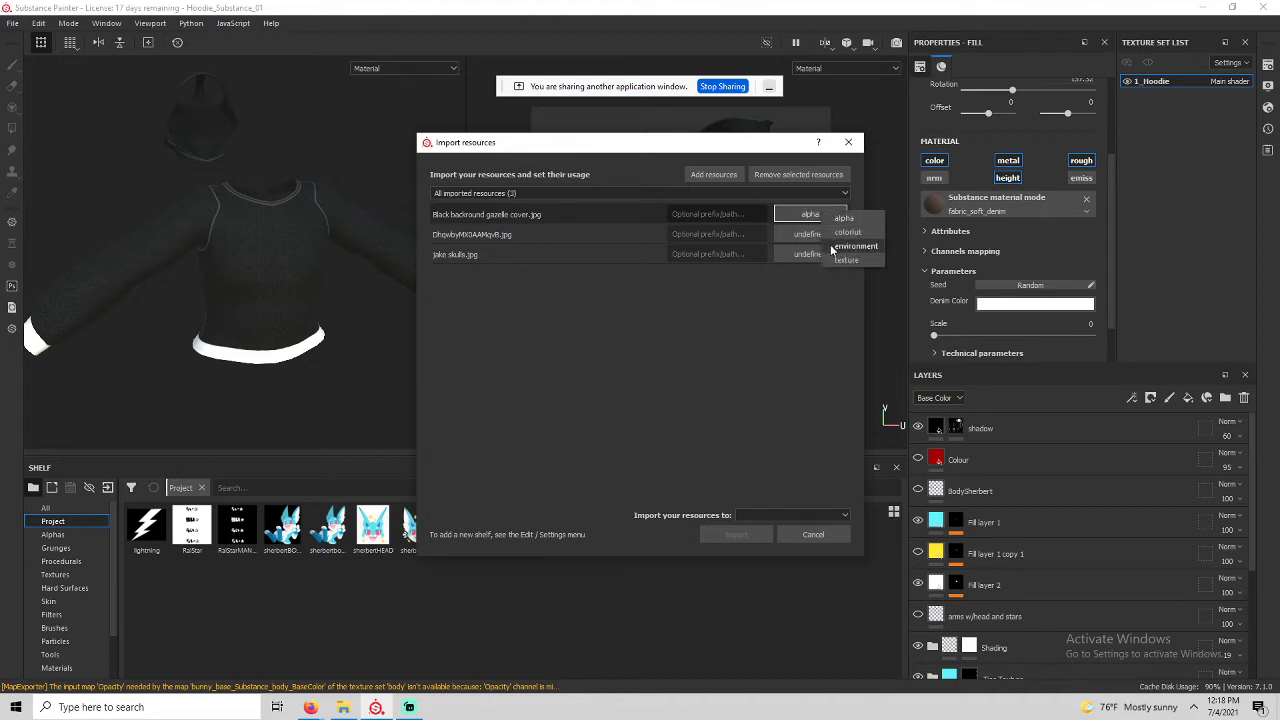
left_click(832, 260)
left_click(820, 239)
left_click(820, 239)
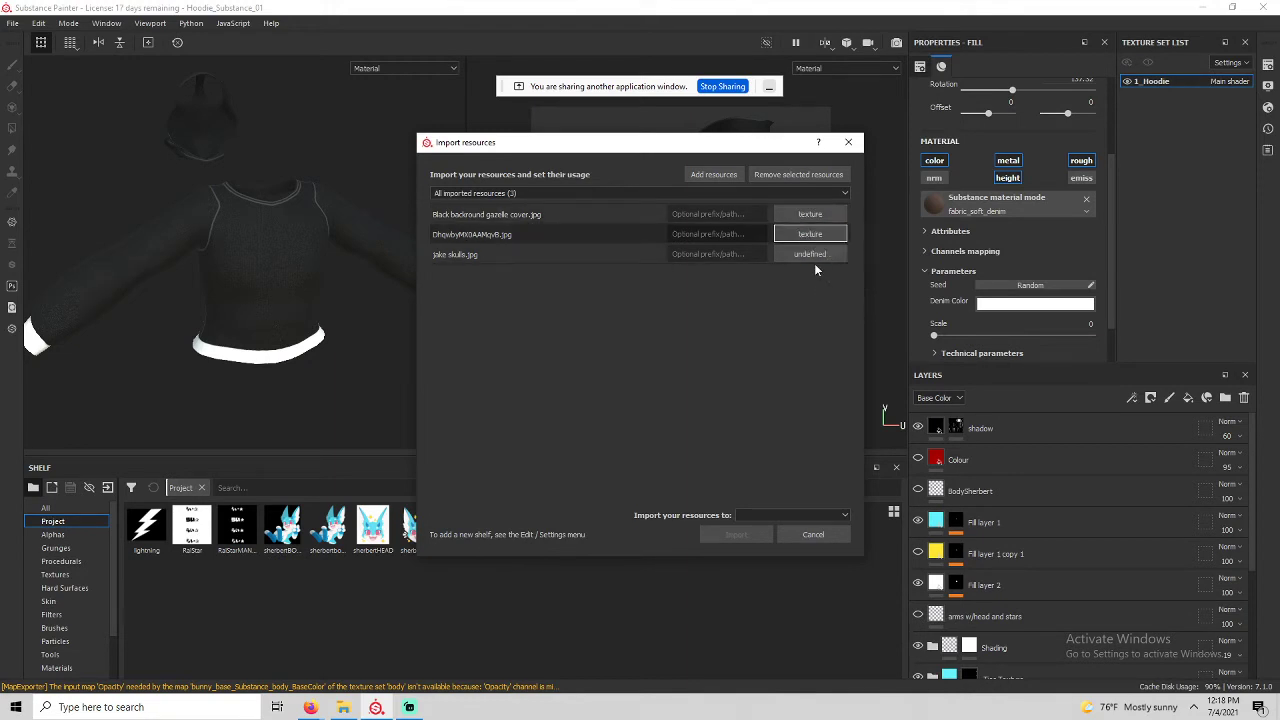
left_click(812, 256)
left_click(840, 305)
left_click(792, 514)
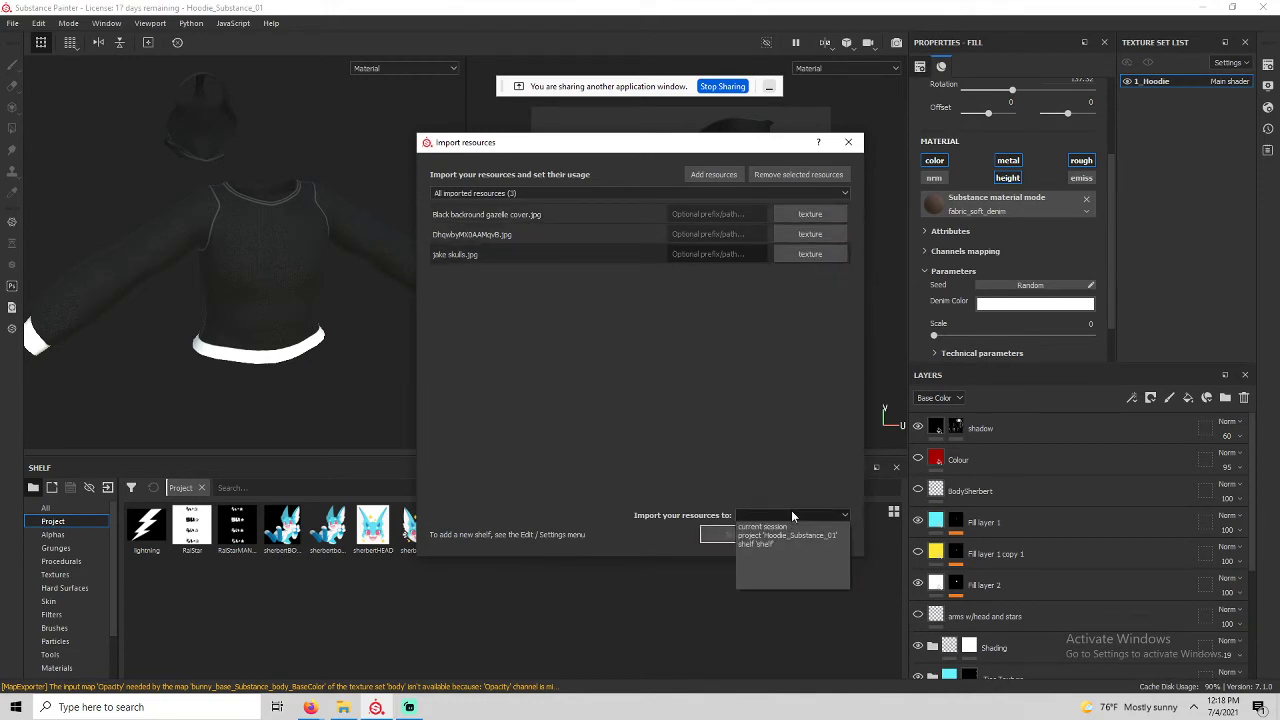
left_click(787, 535)
left_click(740, 534)
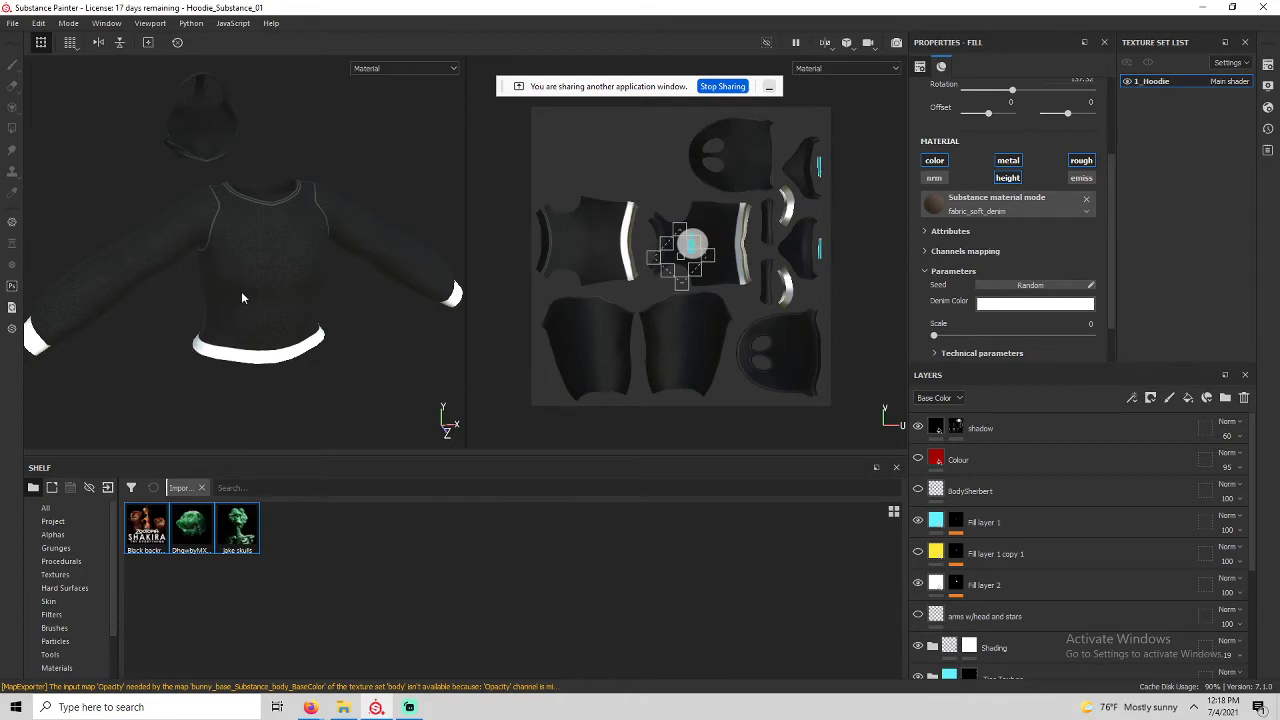
Zoom and orbit around the hoodie's chest, then select the shadow layer.
scroll(250, 260, "up", 5)
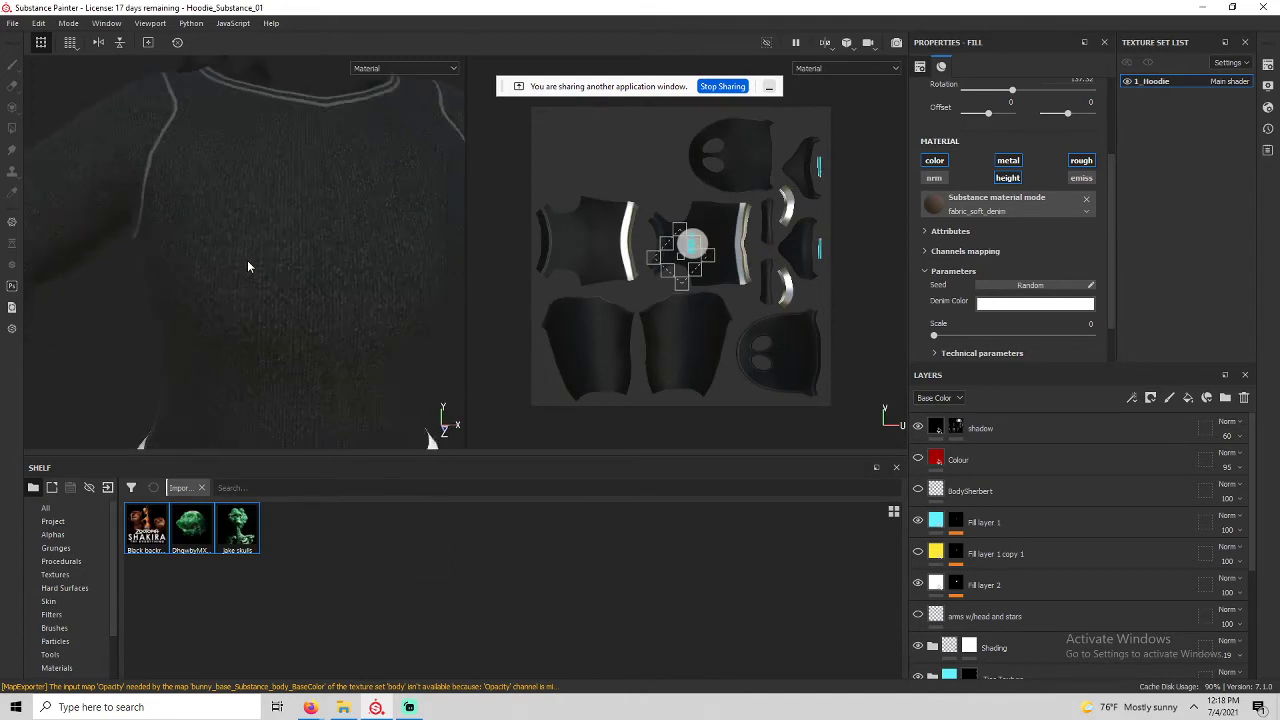
mouse_move(248, 266)
left_mouse_down("alt")
mouse_move(266, 277)
mouse_move(414, 251)
mouse_move(217, 280)
mouse_move(251, 285)
left_mouse_up("alt")
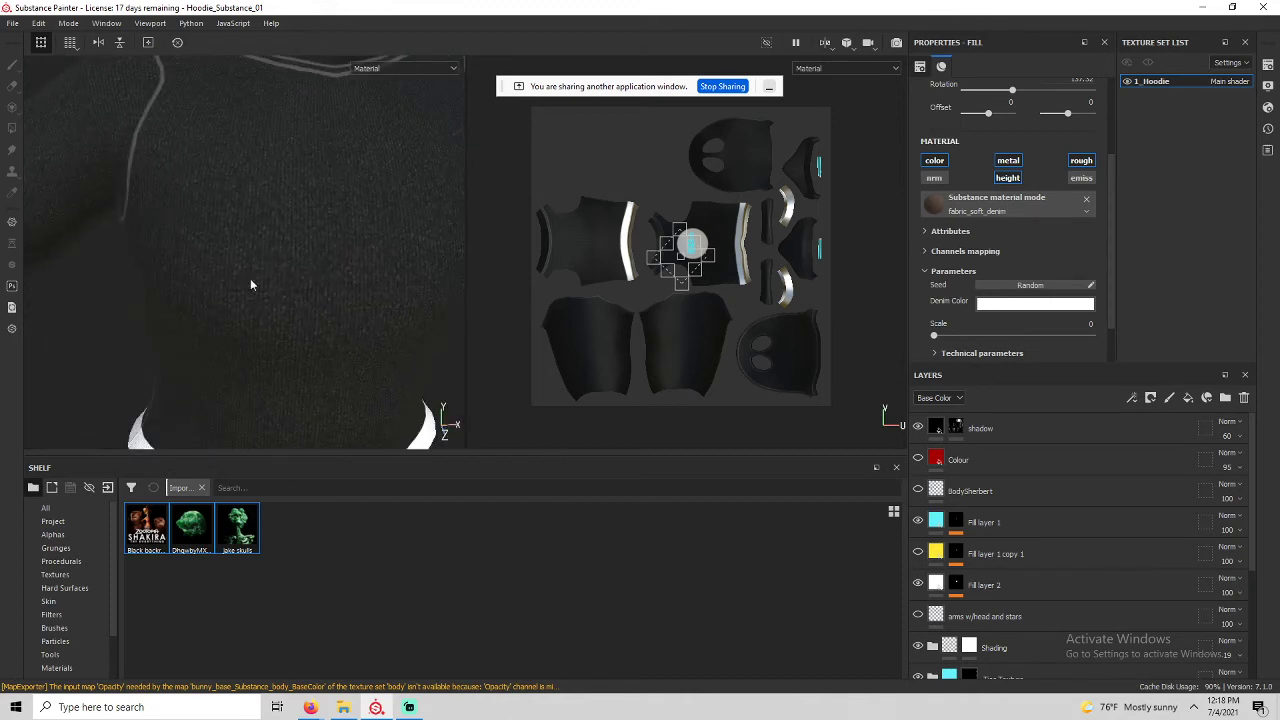
scroll(1004, 575, "down", 5)
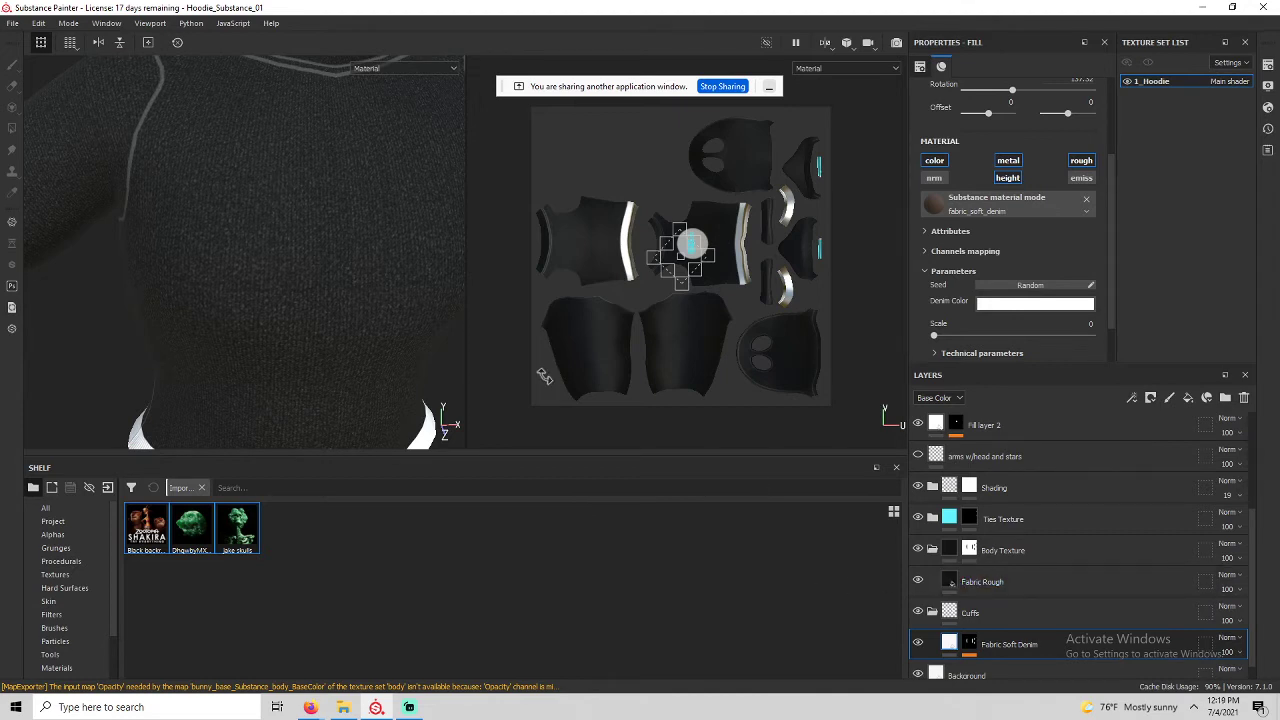
scroll(371, 214, "down", 6)
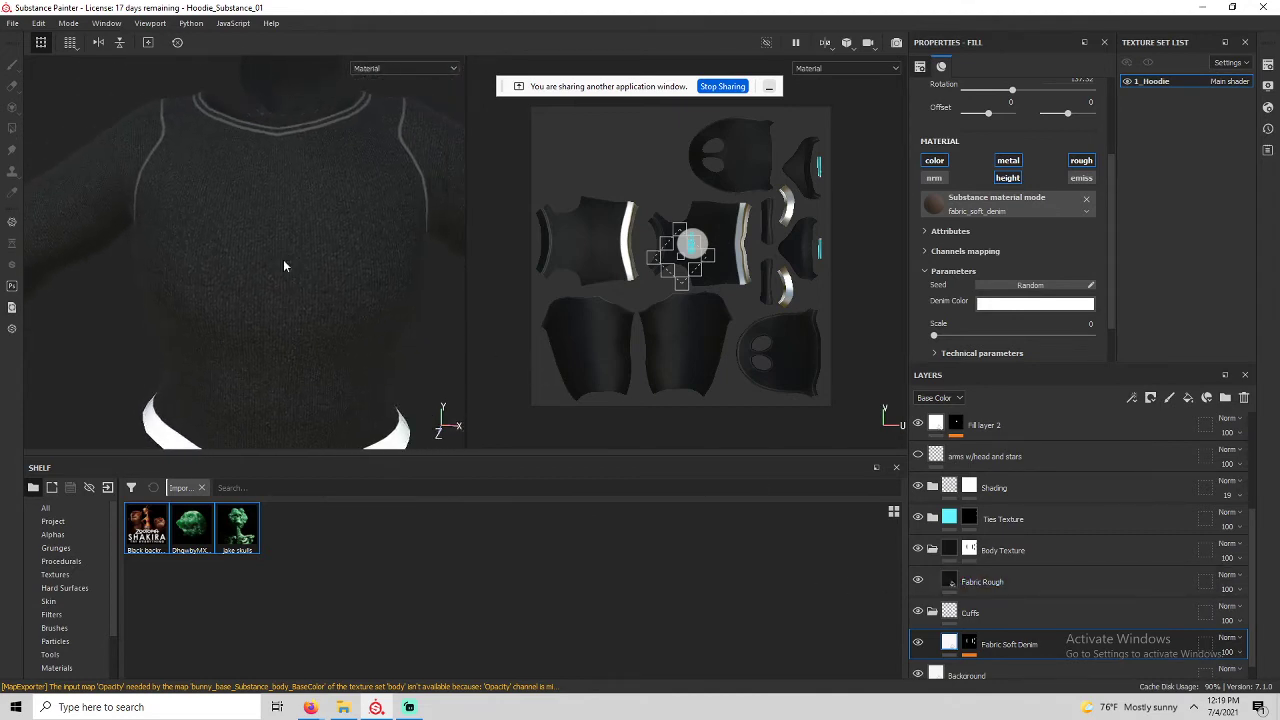
left_click_drag(284, 266, 272, 277, "alt")
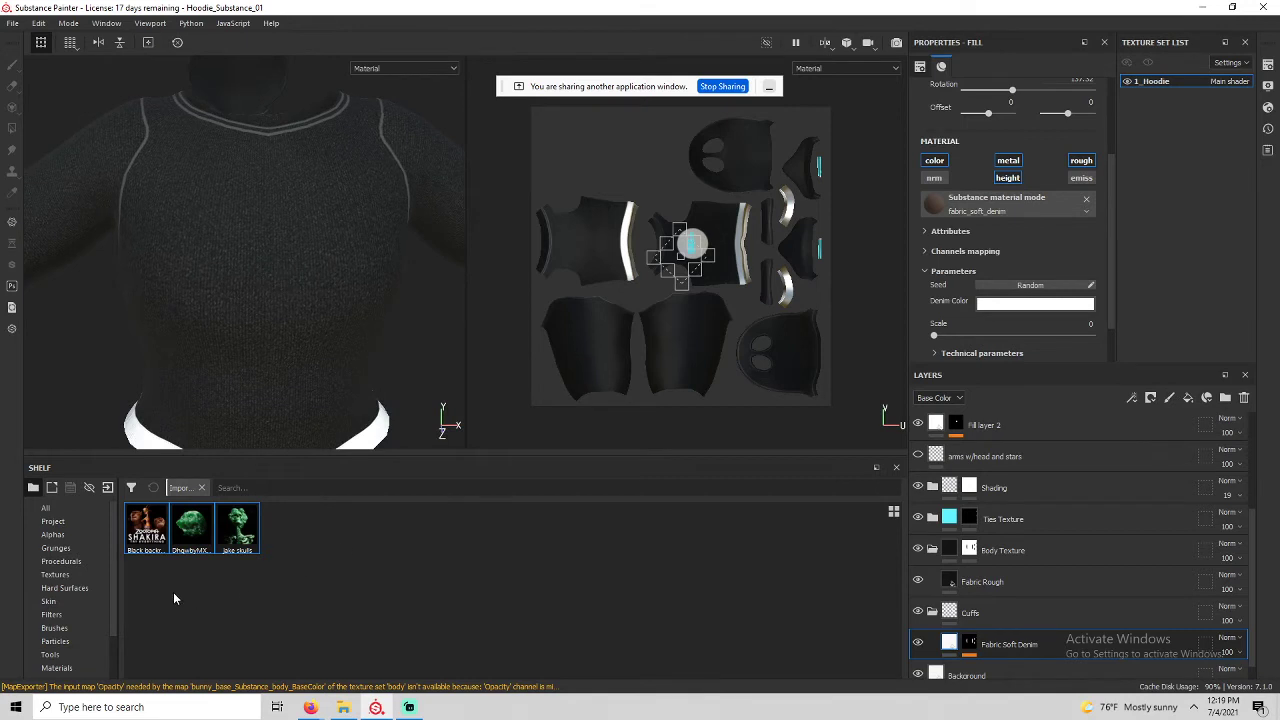
scroll(998, 452, "up", 5)
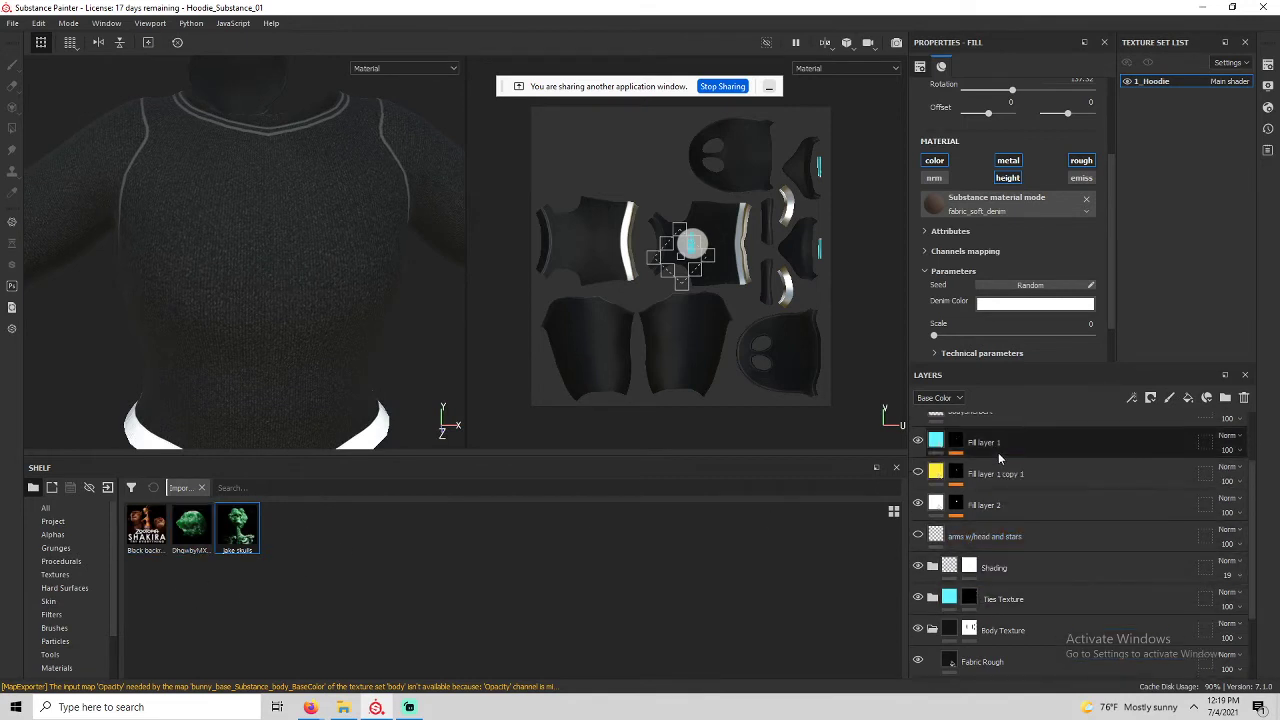
left_click(1136, 424)
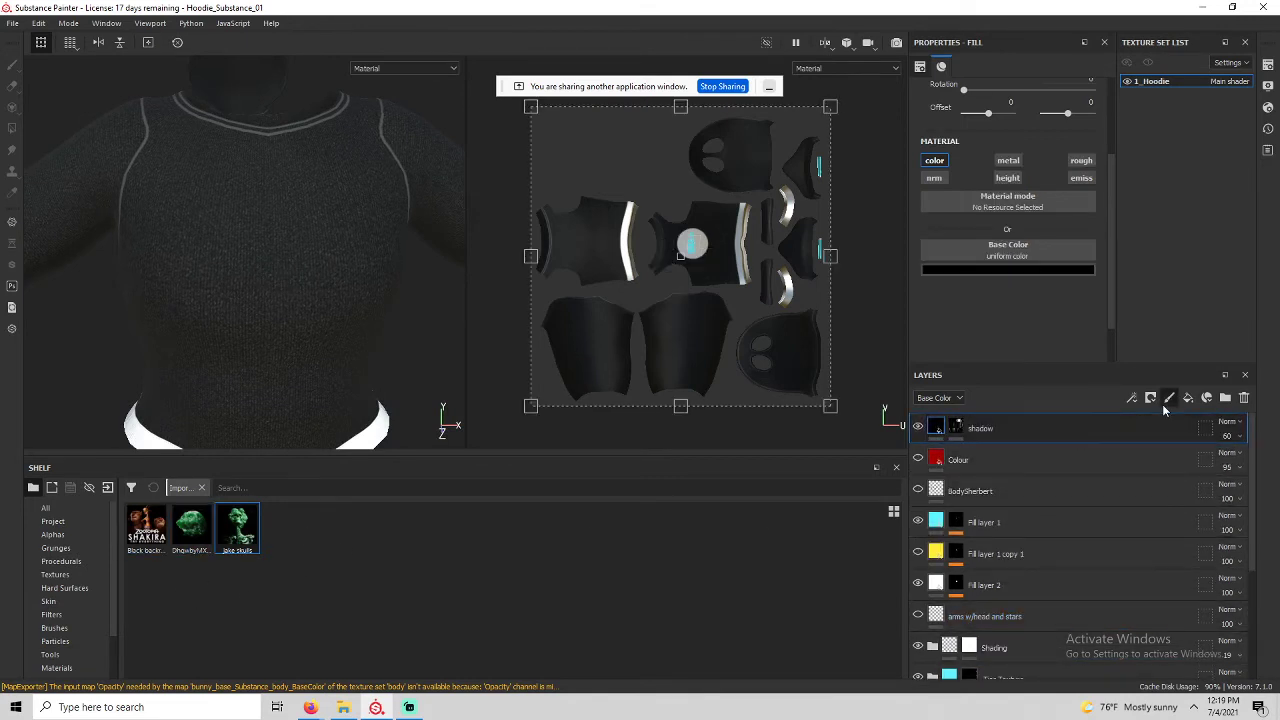
Add a paint layer above shadow, disable its metal channel and set roughness to 1.
left_click(1165, 402)
double_click(955, 428)
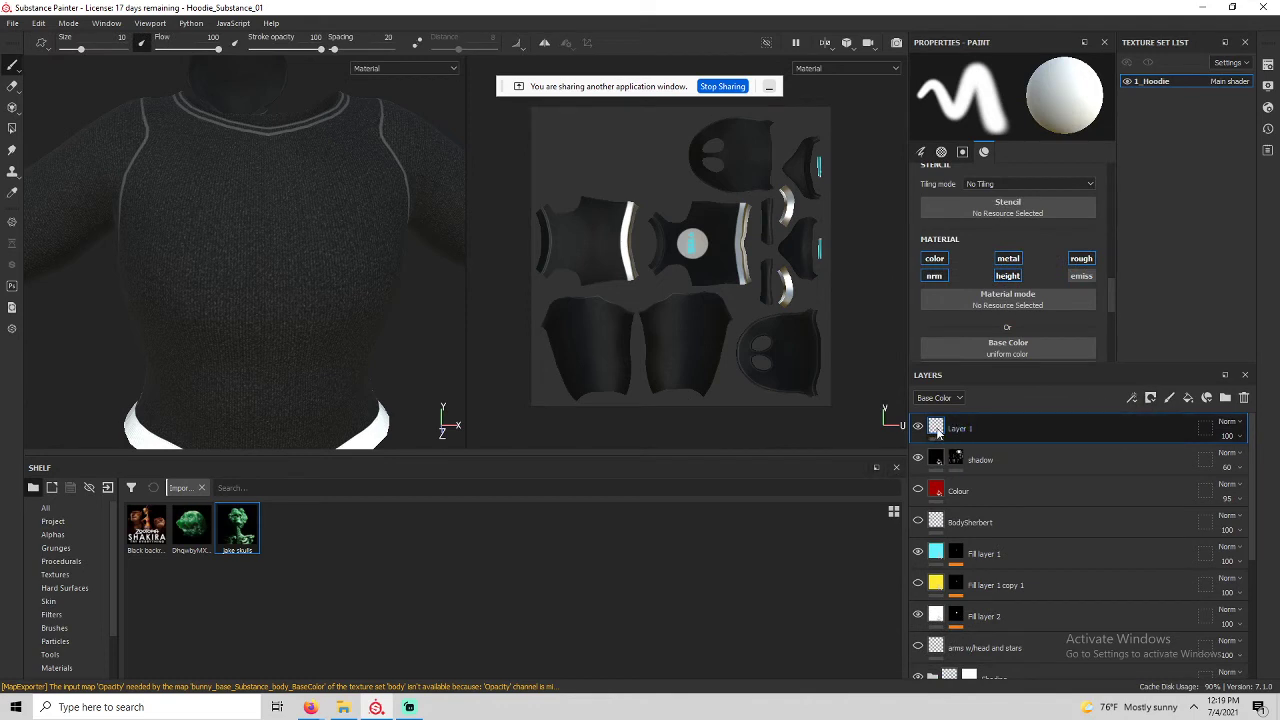
scroll(995, 283, "down", 1)
scroll(995, 284, "up", 1)
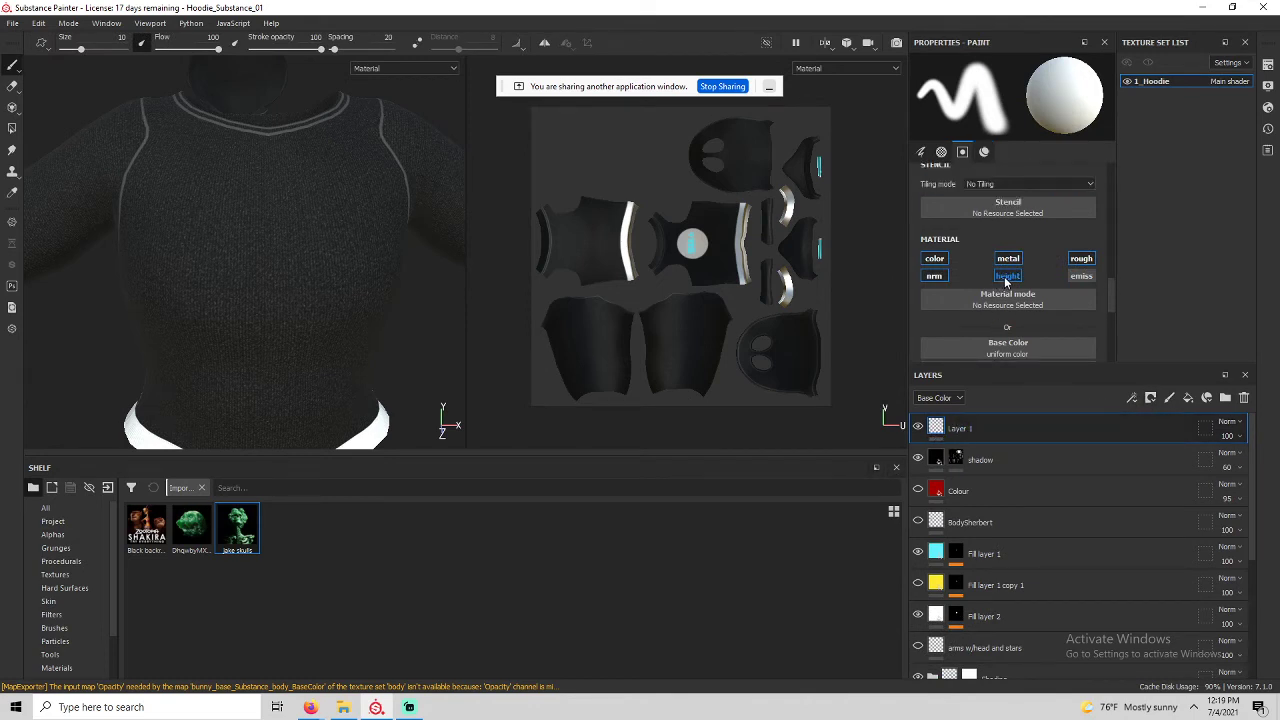
left_click(1018, 264)
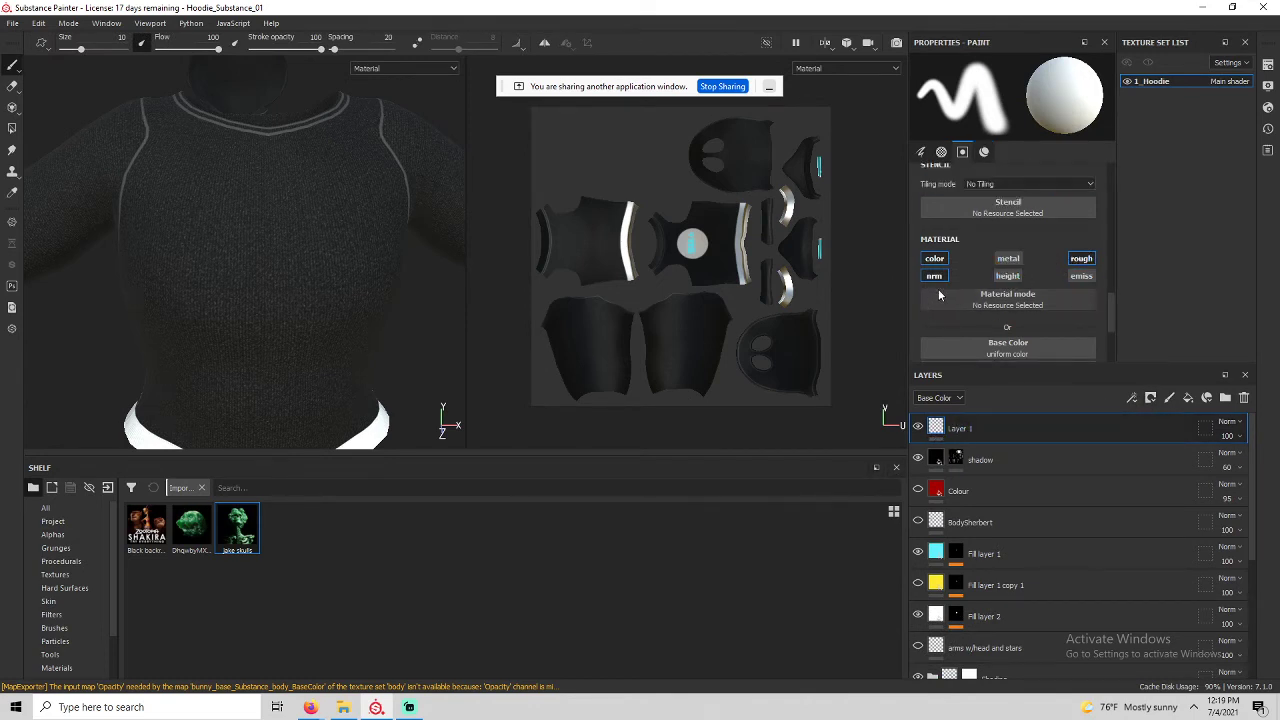
scroll(1006, 325, "down", 2)
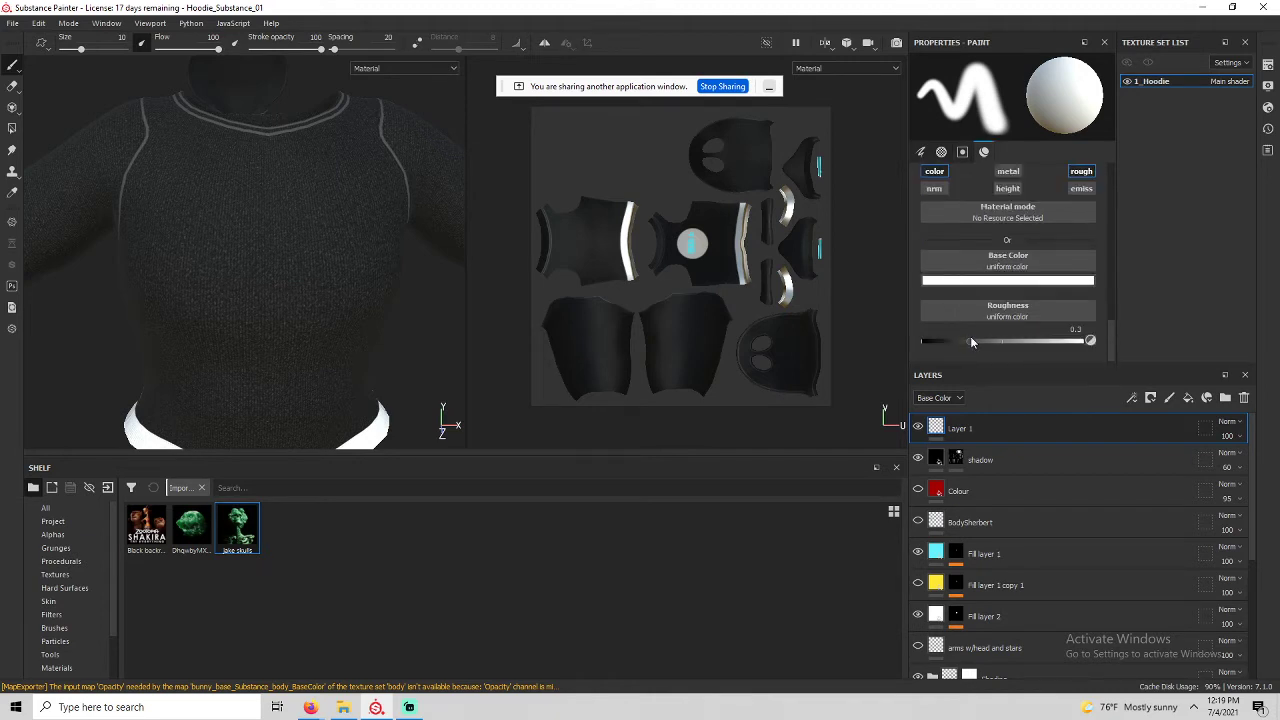
left_click_drag(970, 342, 1005, 344)
Project the jake skulls image and scale and position it over the hoodie chest.
left_click(12, 107)
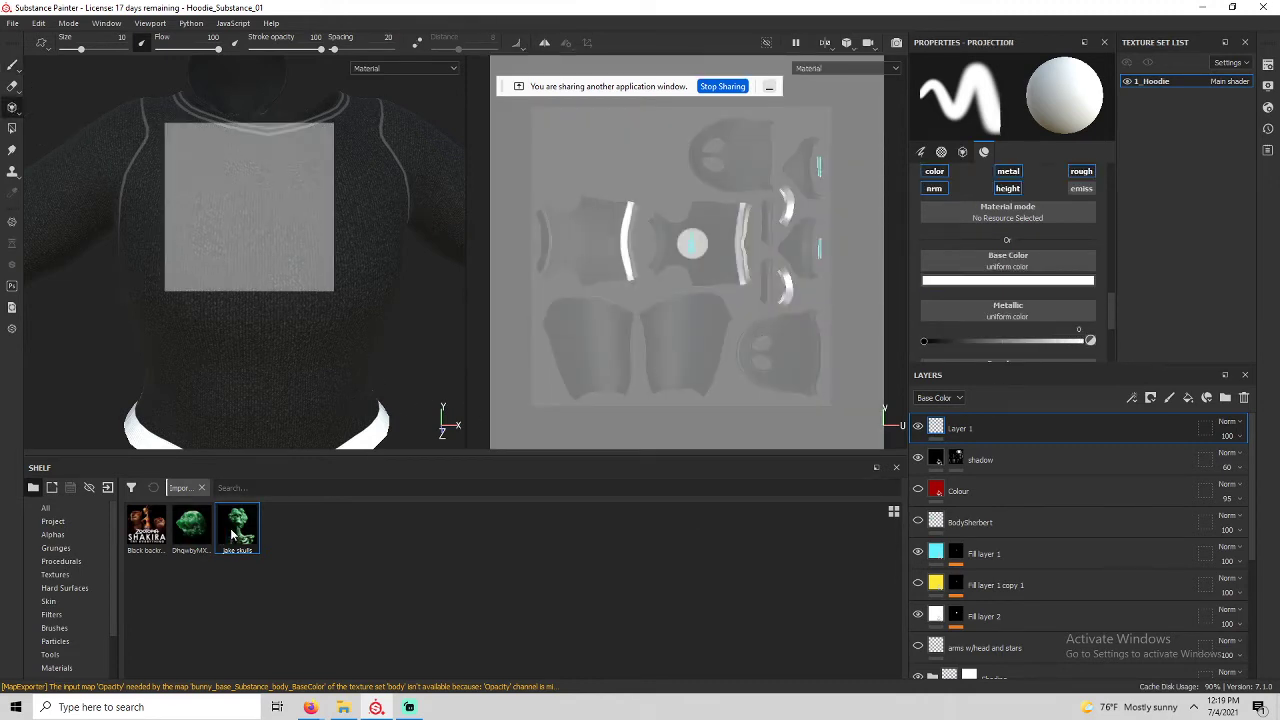
left_click_drag(232, 535, 984, 258)
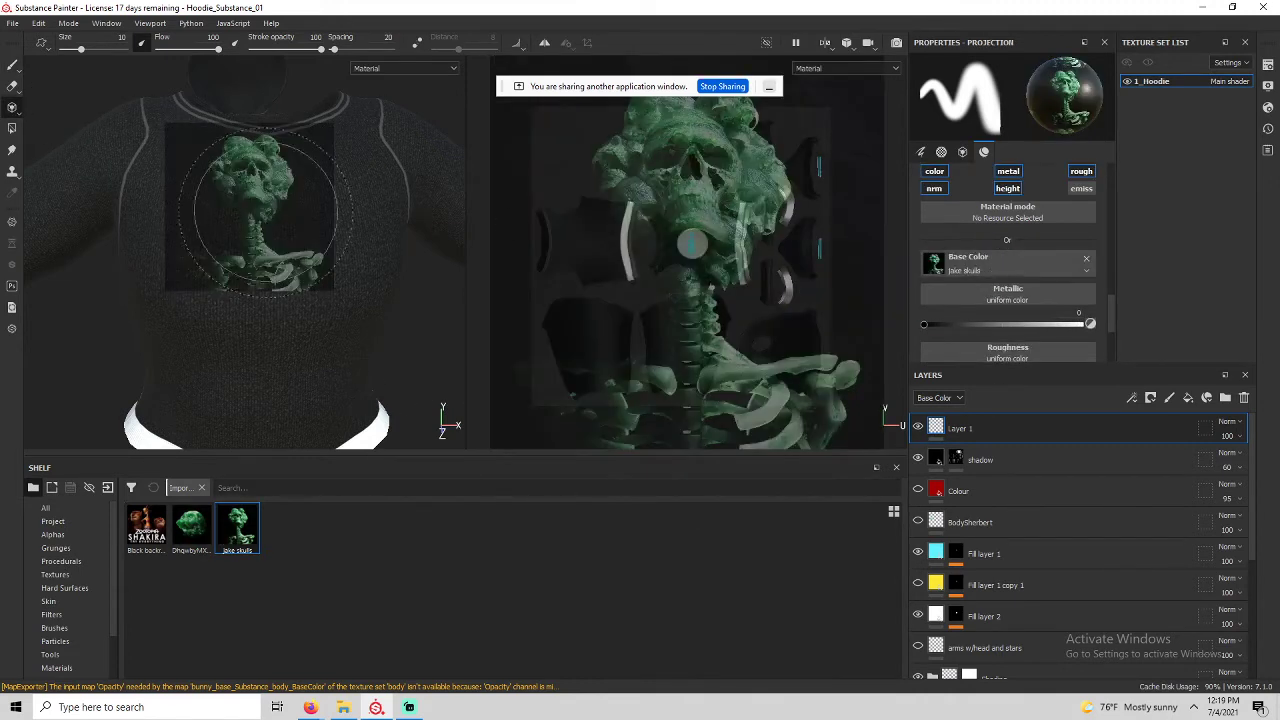
key("s")
right_click_drag(228, 225, 187, 261)
middle_click_drag(198, 241, 208, 306)
right_click_drag(223, 300, 222, 287)
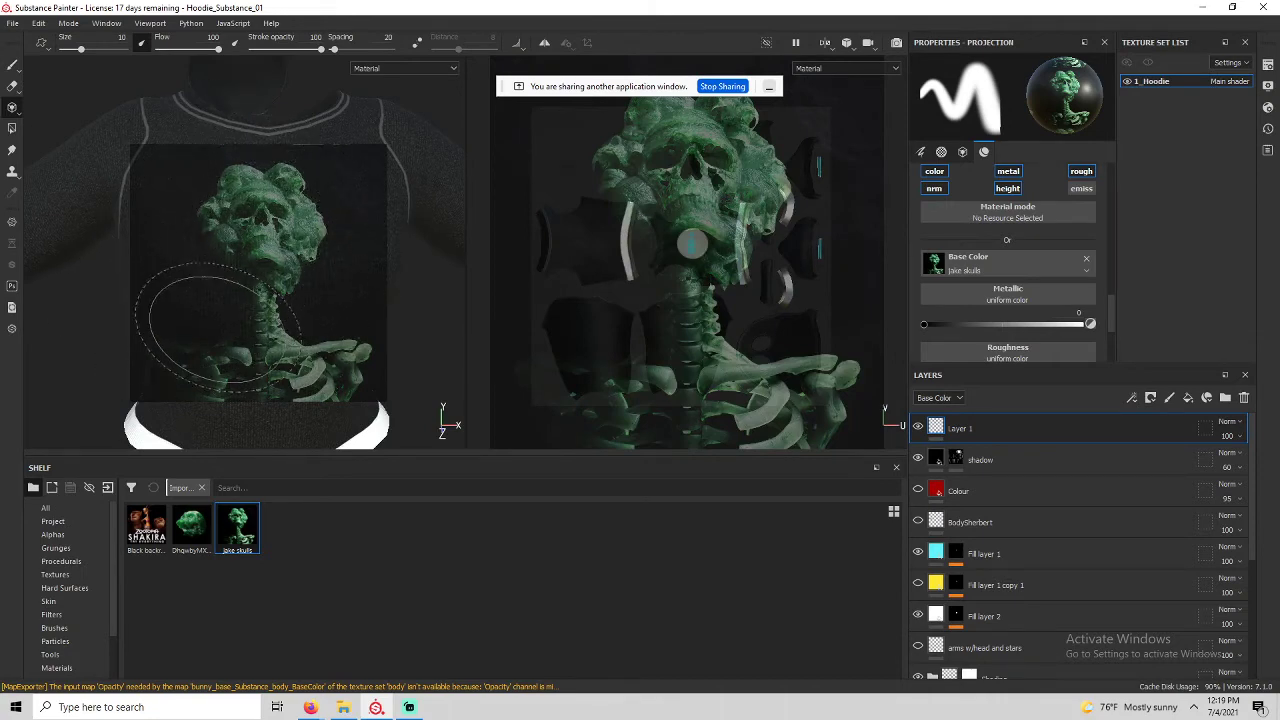
key("s")
mouse_move(258, 270)
right_mouse_down()
mouse_move(246, 246)
mouse_move(263, 244)
right_mouse_up()
key("s")
key("s")
middle_click_drag(266, 244, 264, 248)
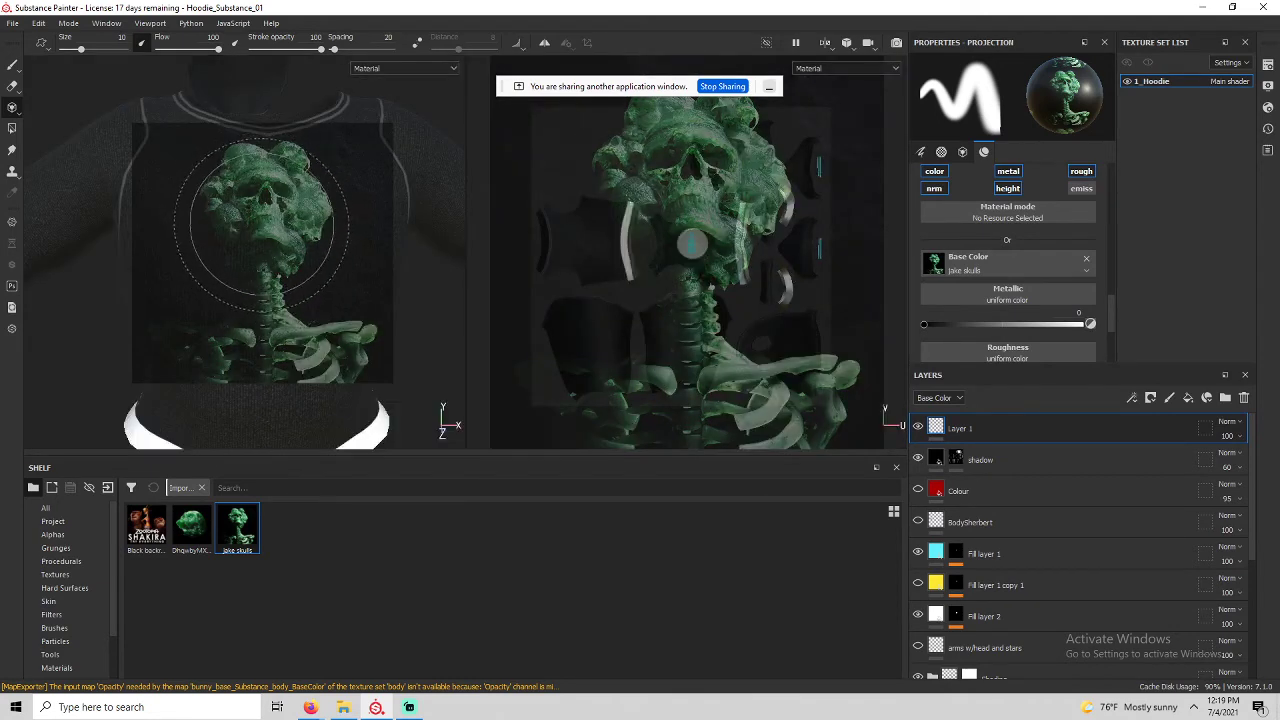
Make the brush about half size and harder.
mouse_move(262, 224)
right_mouse_down("ctrl")
mouse_move(262, 192)
mouse_move(218, 192)
mouse_move(212, 207)
right_mouse_up("ctrl")
right_click(266, 230)
left_click(243, 220)
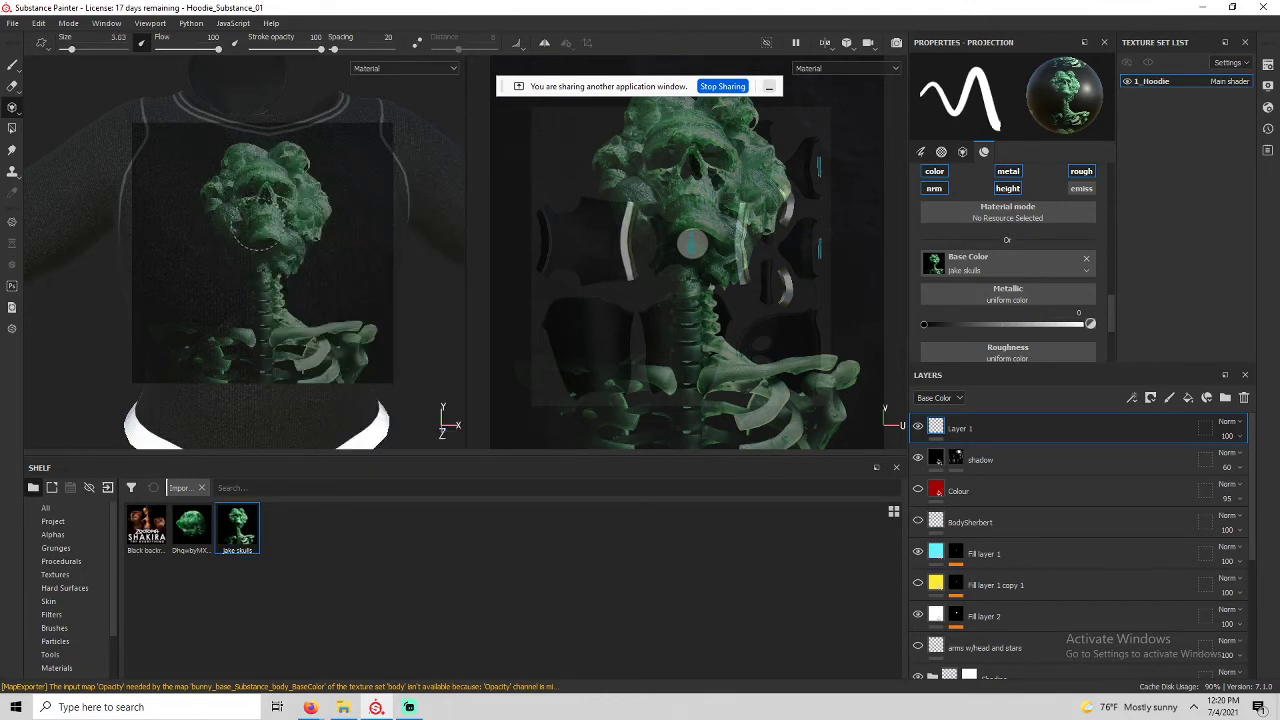
mouse_move(260, 221)
left_mouse_down()
mouse_move(269, 209)
mouse_move(277, 239)
left_mouse_up()
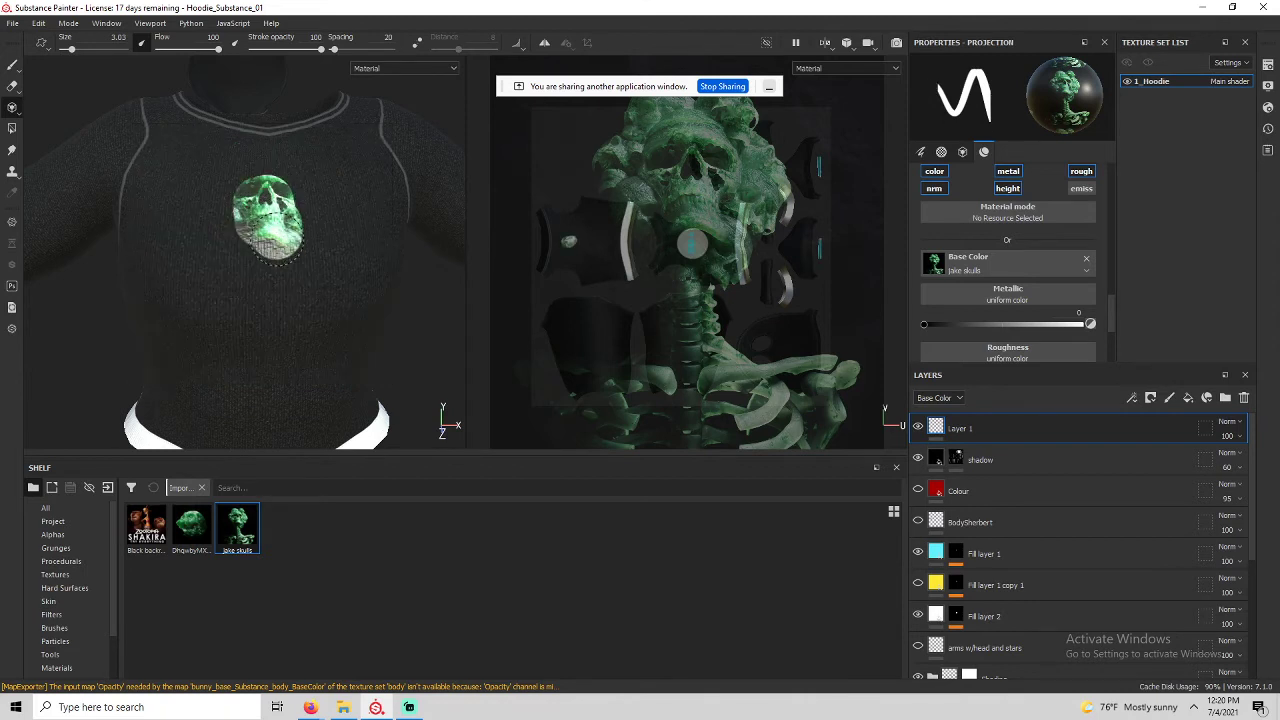
mouse_move(287, 189)
left_mouse_down()
mouse_move(250, 165)
mouse_move(216, 201)
mouse_move(222, 242)
mouse_move(278, 252)
mouse_move(299, 208)
left_mouse_up()
mouse_move(298, 203)
left_mouse_down()
mouse_move(298, 184)
mouse_move(305, 216)
left_mouse_up()
left_click_drag(270, 287, 266, 331)
mouse_move(271, 313)
middle_mouse_down("alt")
mouse_move(267, 251)
mouse_move(273, 269)
middle_mouse_up("alt")
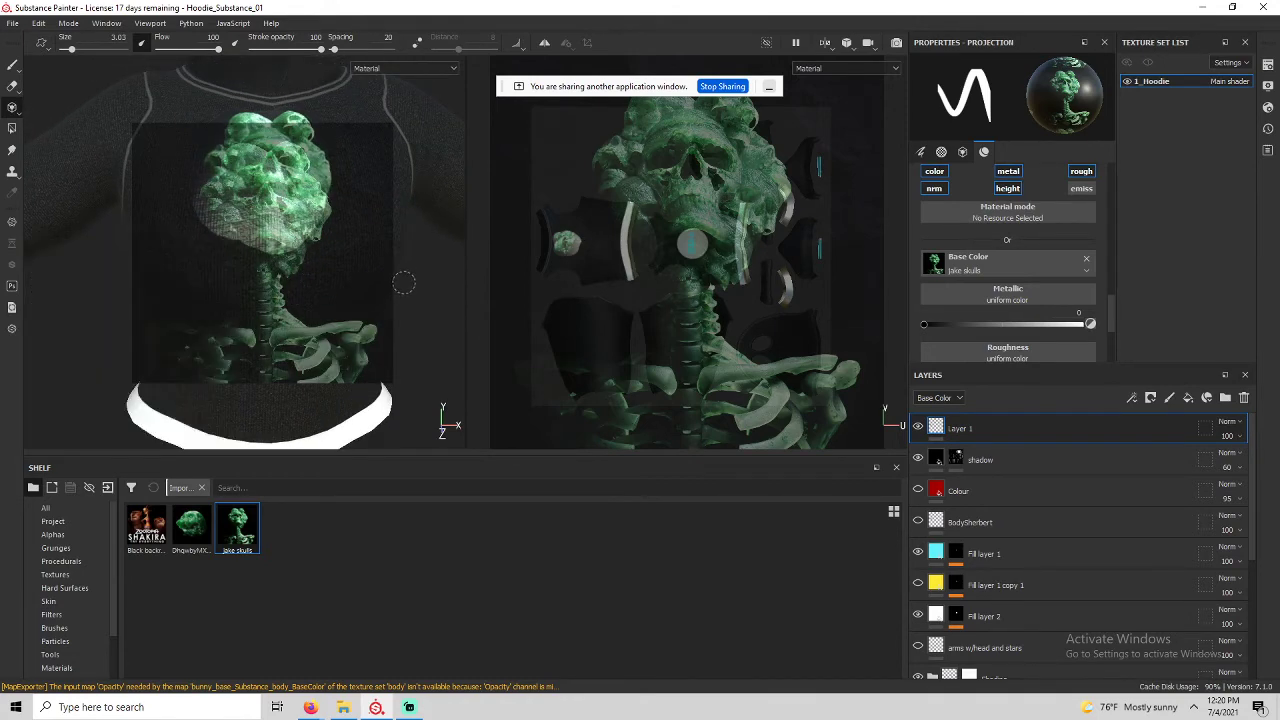
key("ctrl+z")
key("ctrl+z")
key("ctrl+z")
key("ctrl+z")
key("ctrl+z")
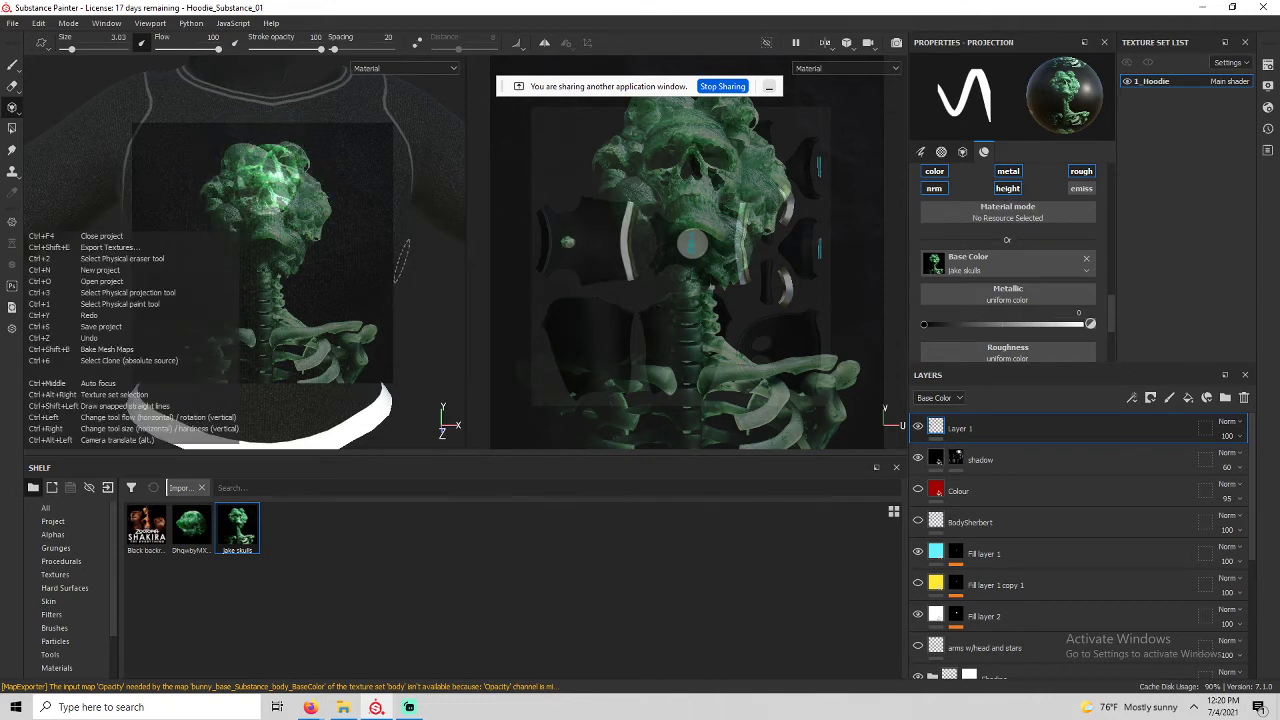
key("ctrl+z")
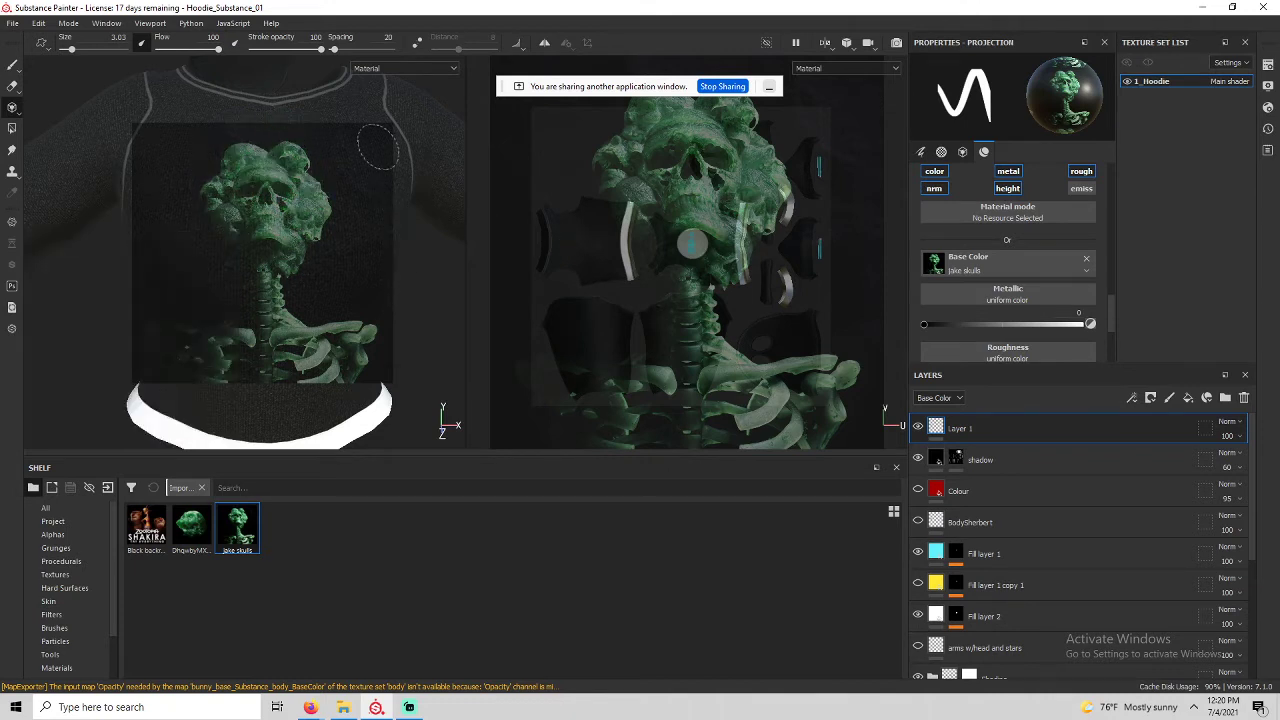
mouse_move(388, 150)
middle_mouse_down("alt")
mouse_move(389, 166)
mouse_move(391, 143)
mouse_move(380, 153)
mouse_move(351, 137)
mouse_move(380, 134)
mouse_move(331, 163)
mouse_move(354, 163)
mouse_move(349, 131)
mouse_move(393, 153)
mouse_move(378, 134)
middle_mouse_up("alt")
mouse_move(297, 97)
left_mouse_down("alt")
mouse_move(389, 111)
mouse_move(343, 146)
mouse_move(234, 49)
mouse_move(252, 148)
mouse_move(297, 114)
left_mouse_up("alt")
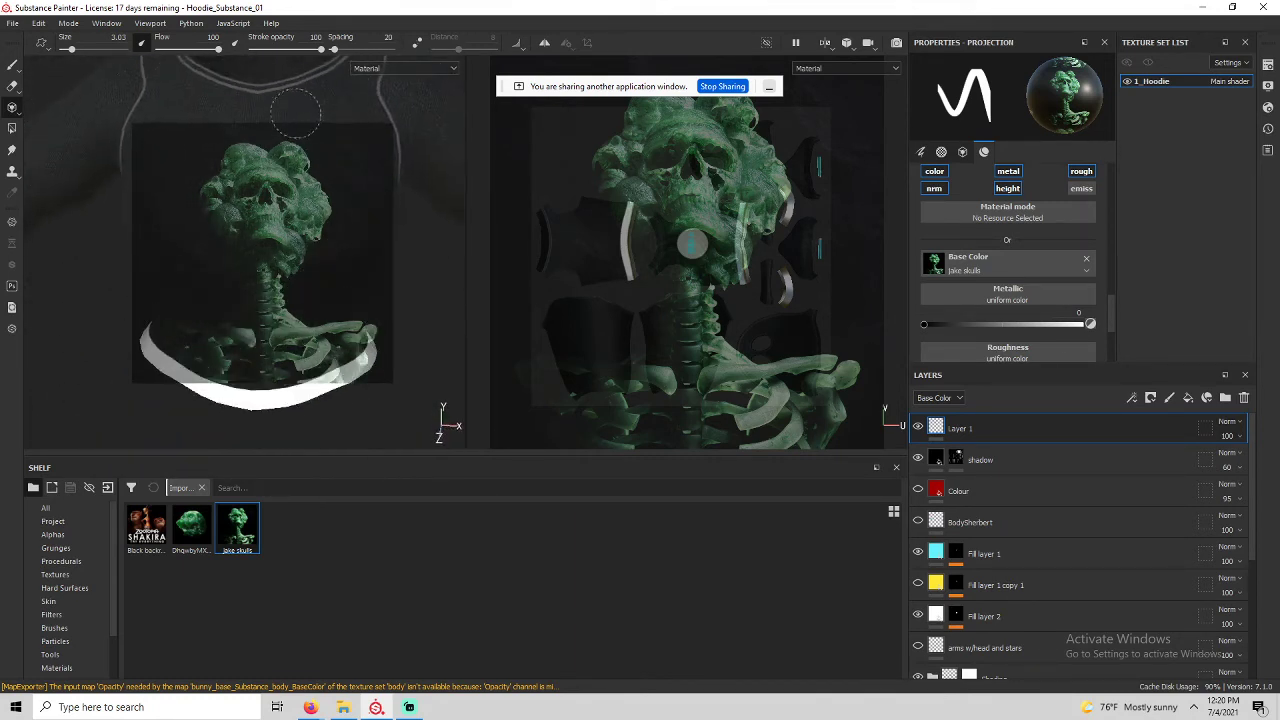
right_click_drag(297, 114, 378, 86, "alt")
mouse_move(368, 80)
left_mouse_down("alt")
mouse_move(349, 98)
mouse_move(300, 78)
mouse_move(268, 90)
mouse_move(322, 84)
left_mouse_up("alt")
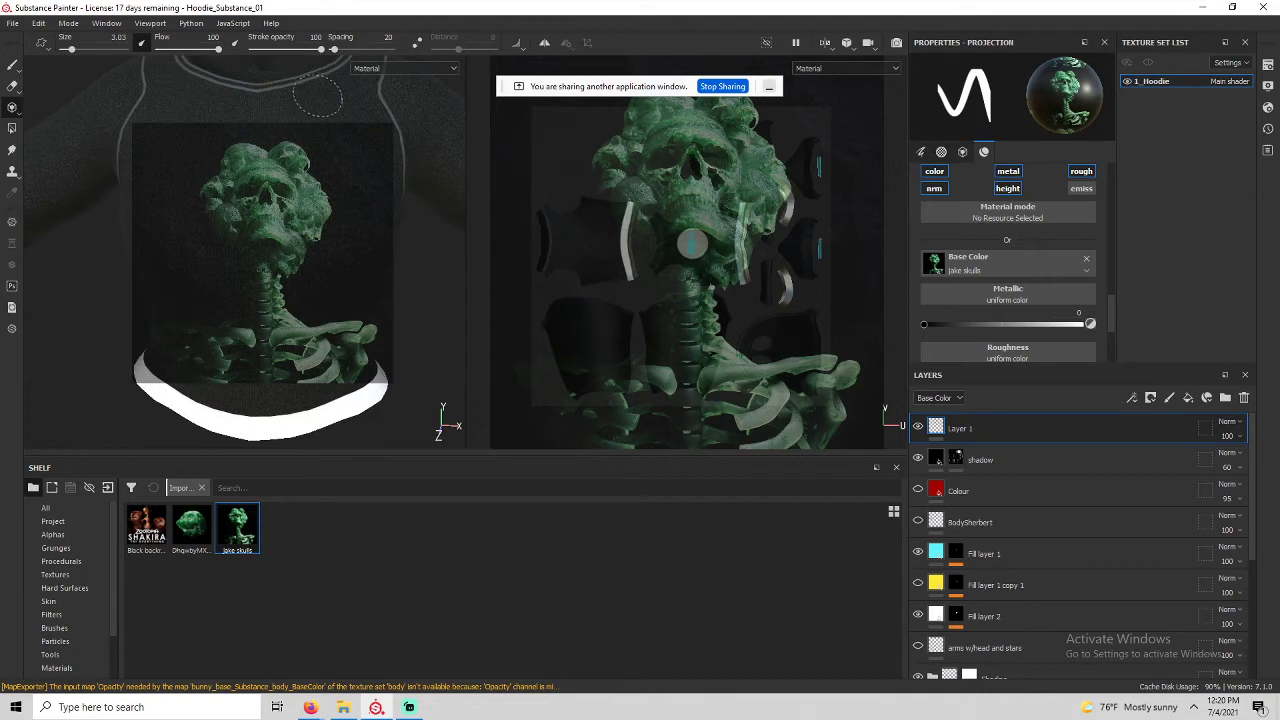
mouse_move(297, 106)
right_mouse_down("alt")
mouse_move(252, 84)
mouse_move(431, 291)
mouse_move(290, 178)
mouse_move(199, 148)
mouse_move(180, 220)
mouse_move(165, 185)
mouse_move(138, 290)
mouse_move(104, 296)
right_mouse_up("alt")
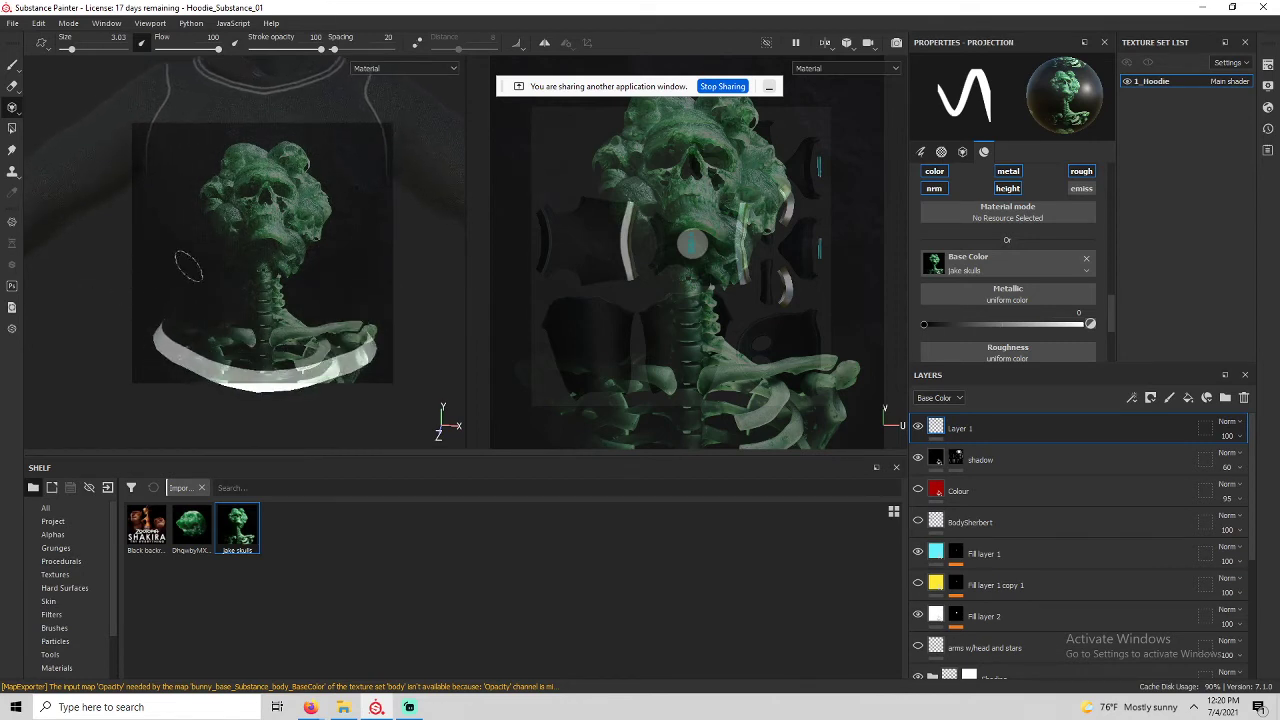
Position the hoodie under the skull stencil and resize the stencil.
scroll(312, 268, "up", 6)
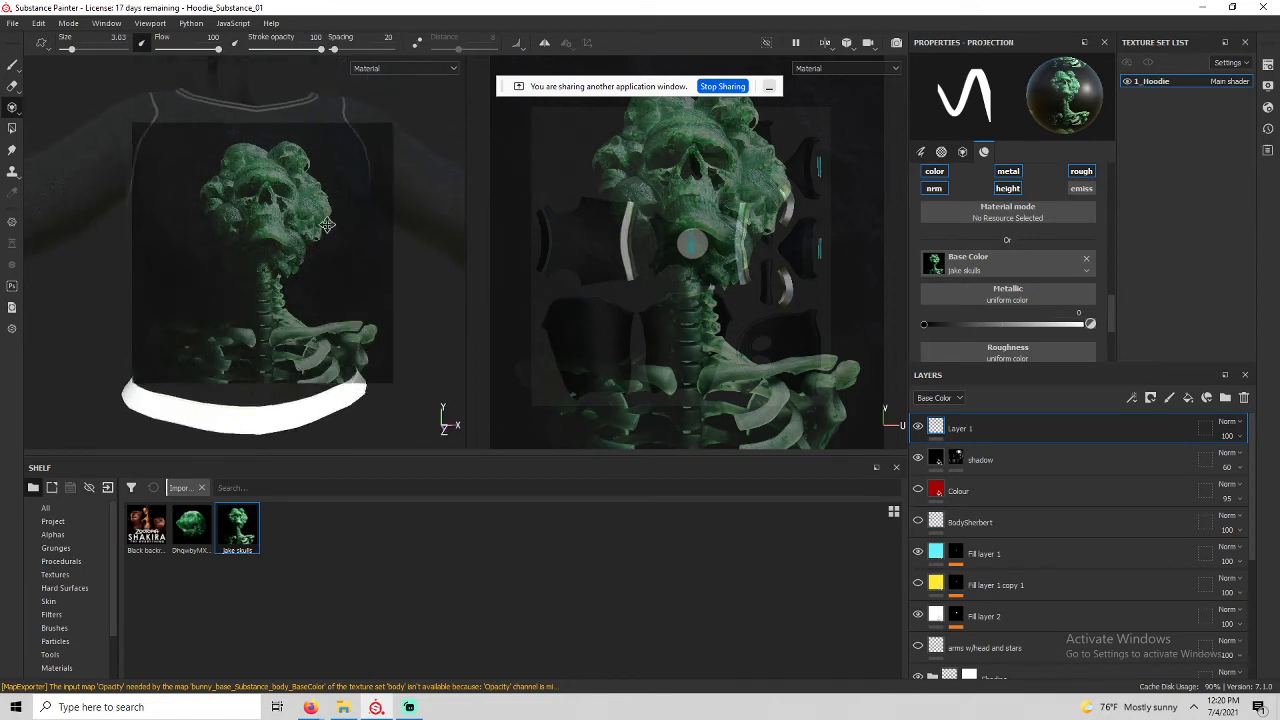
scroll(327, 235, "up", 2)
mouse_move(303, 232)
middle_mouse_down("alt")
mouse_move(328, 254)
mouse_move(315, 251)
middle_mouse_up("alt")
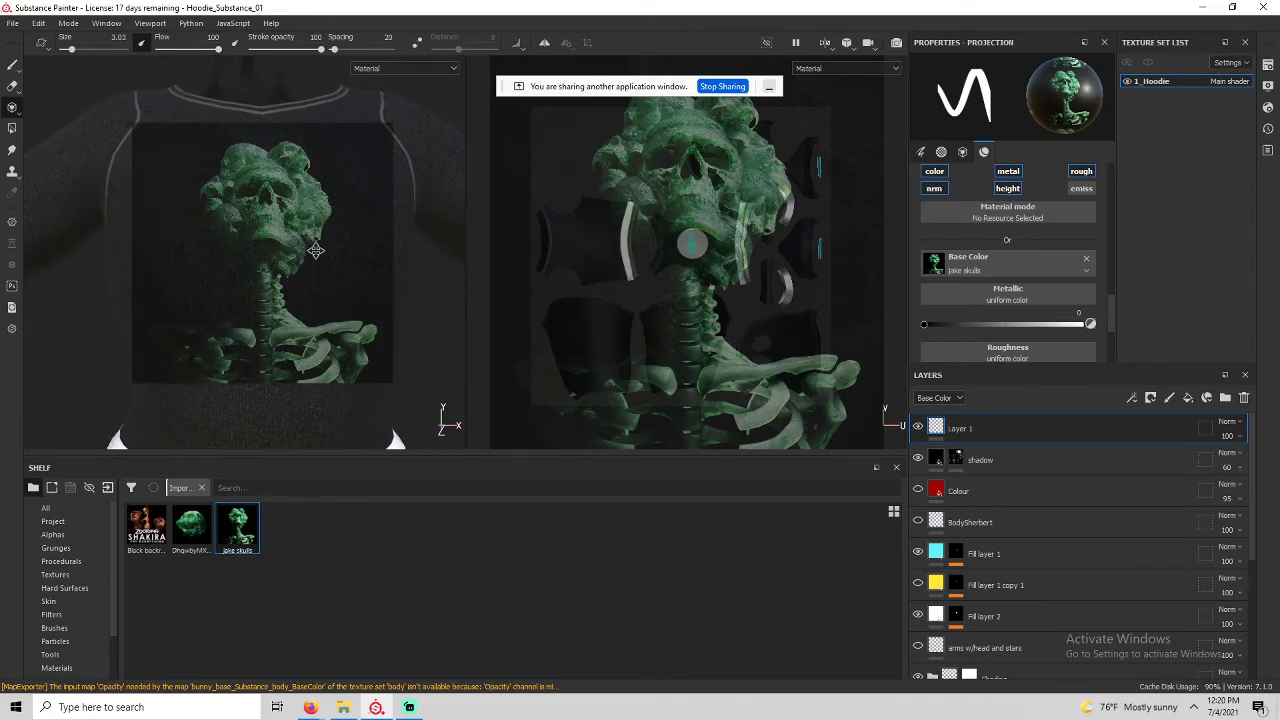
right_click_drag(309, 237, 310, 227, "alt")
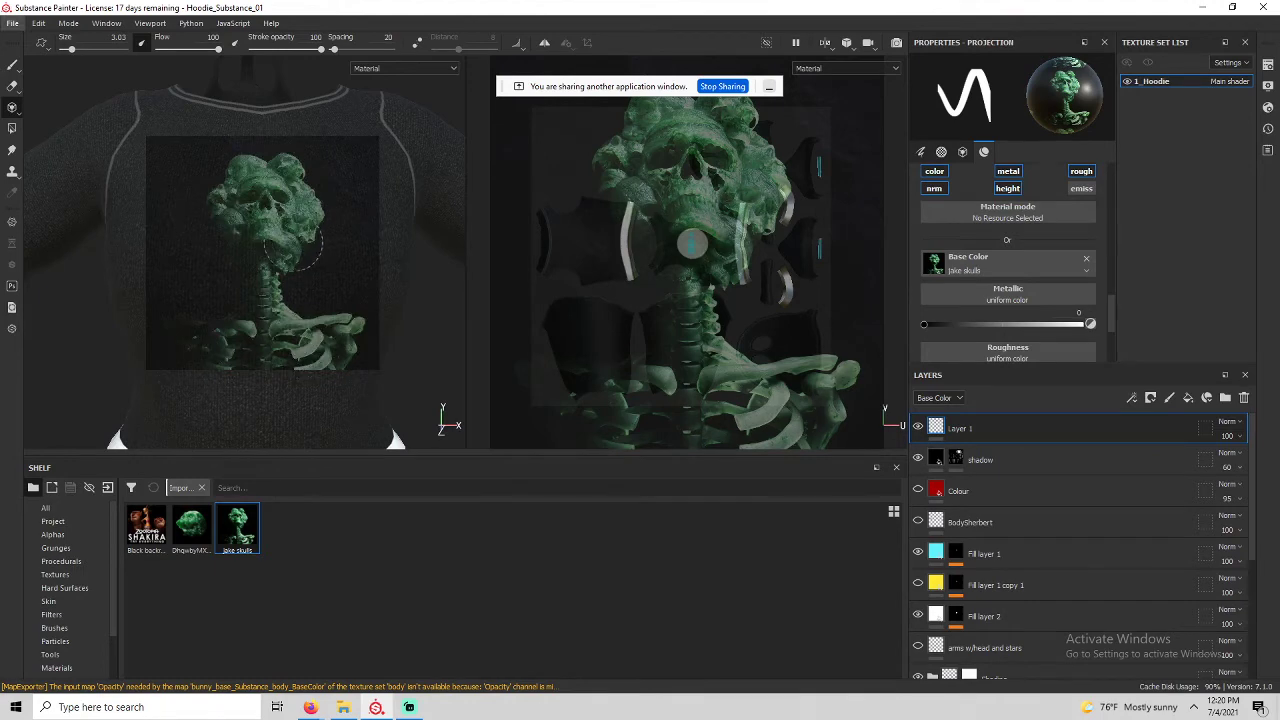
right_click(293, 246)
key("s")
right_click_drag(234, 242, 250, 263)
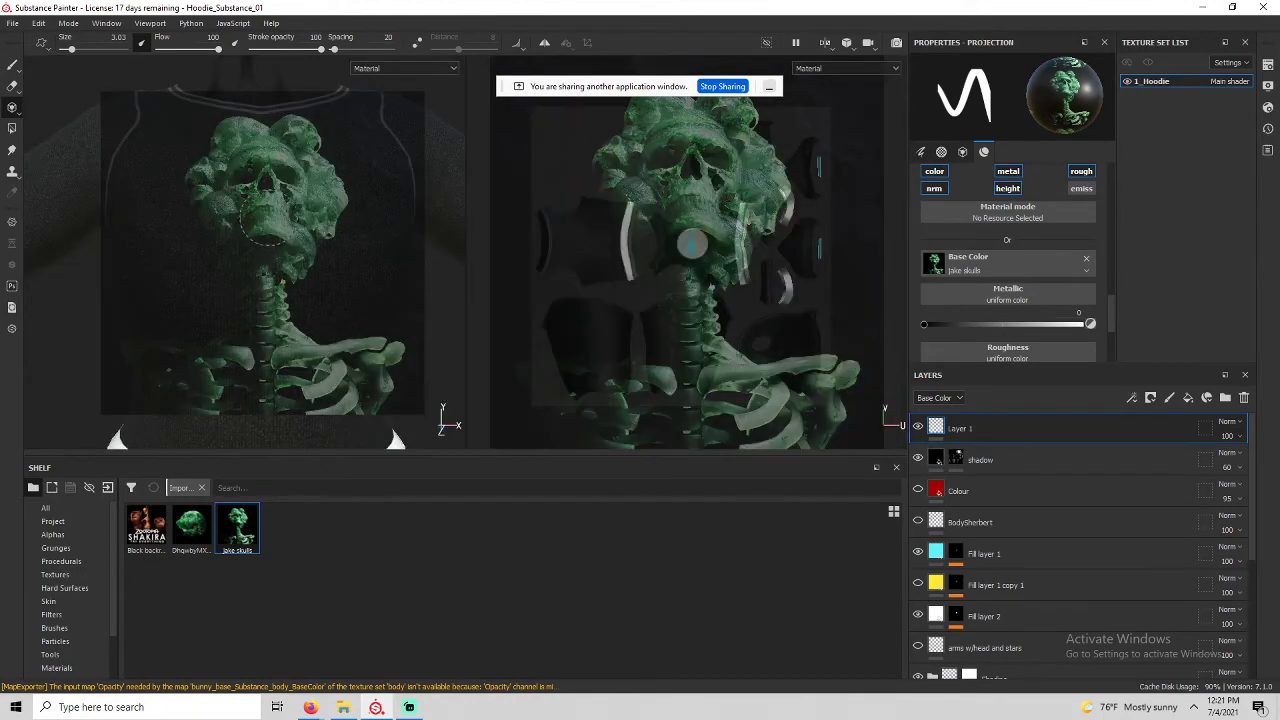
Paint the green skull onto the chest, undoing the ribcage stroke and repainting below.
mouse_move(296, 142)
left_mouse_down()
mouse_move(245, 145)
mouse_move(229, 131)
mouse_move(209, 178)
mouse_move(233, 242)
mouse_move(246, 196)
mouse_move(280, 200)
mouse_move(305, 182)
mouse_move(325, 200)
mouse_move(264, 277)
mouse_move(275, 372)
mouse_move(376, 355)
mouse_move(147, 366)
mouse_move(158, 361)
left_mouse_up()
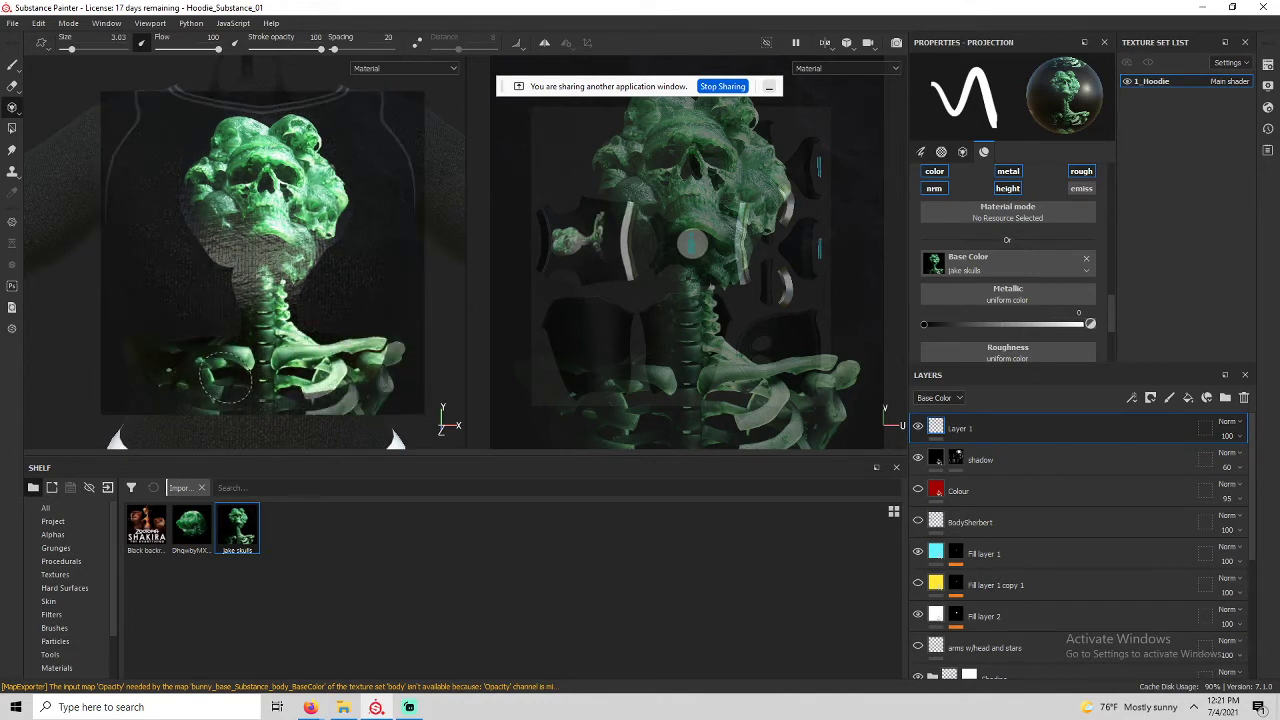
key("ctrl+z")
key("ctrl+z")
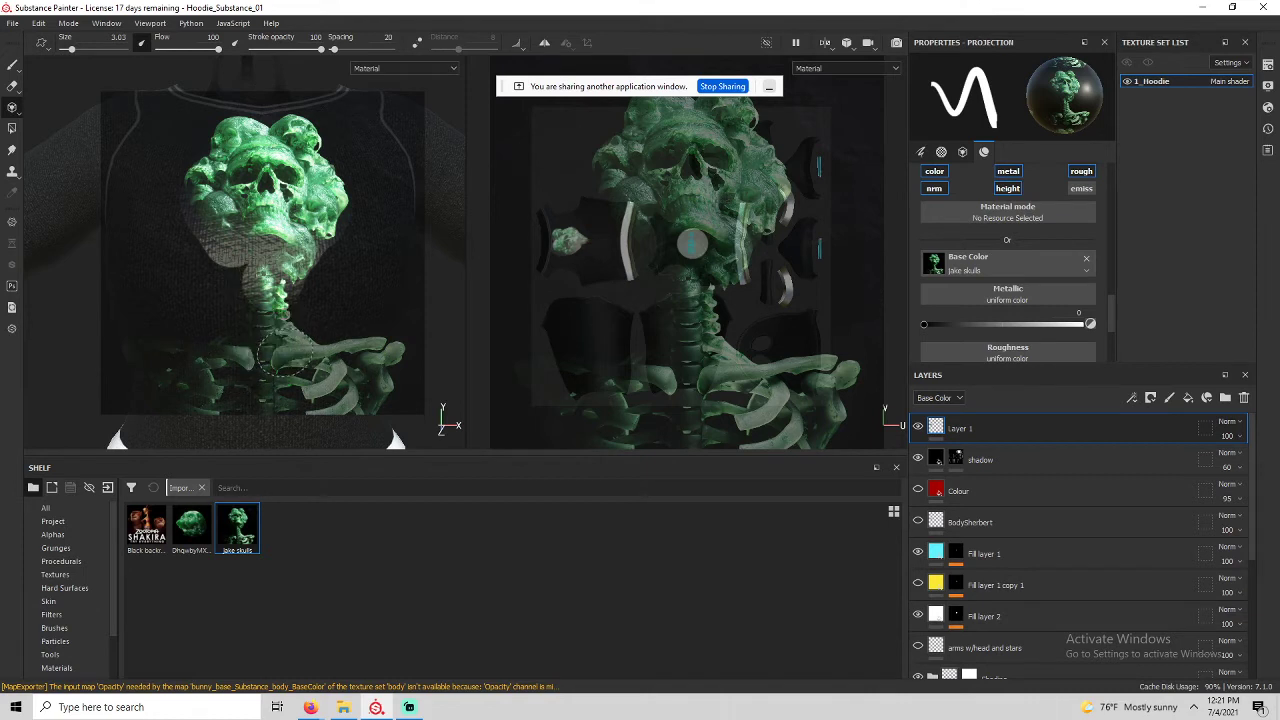
mouse_move(254, 305)
left_mouse_down()
mouse_move(262, 268)
mouse_move(247, 276)
left_mouse_up()
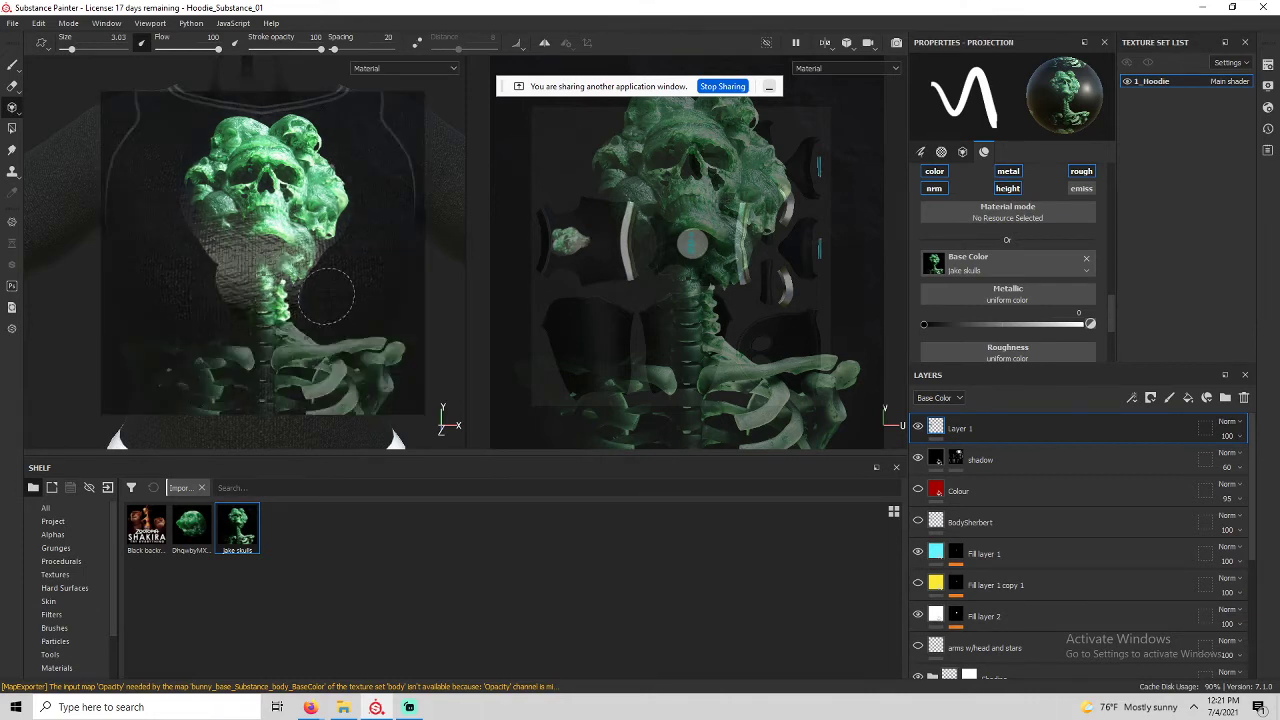
Switch to the Paint tool, level the hoodie view, and bring up Layer 1's context menu.
left_click(10, 68)
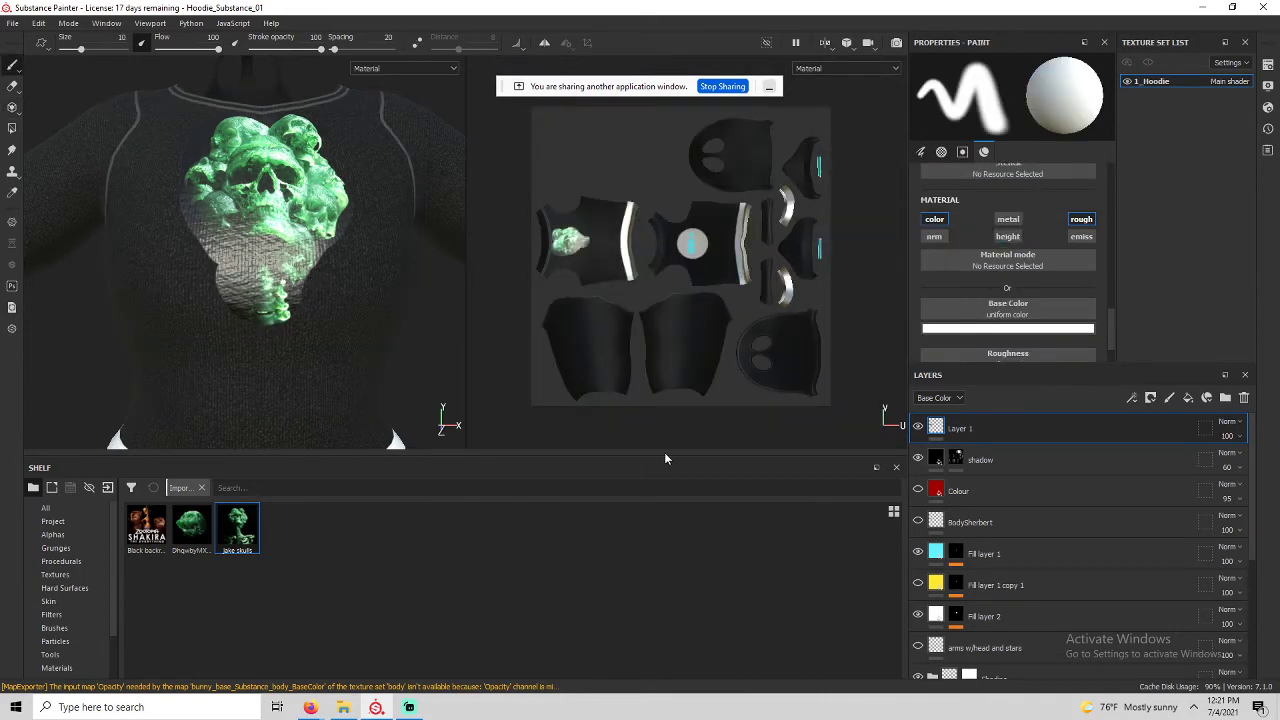
scroll(257, 284, "down", 1)
scroll(240, 286, "up", 4)
mouse_move(238, 290)
left_mouse_down("alt")
mouse_move(234, 274)
mouse_move(190, 312)
mouse_move(75, 357)
mouse_move(174, 382)
mouse_move(248, 355)
mouse_move(170, 343)
left_mouse_up("alt")
scroll(225, 291, "down", 3)
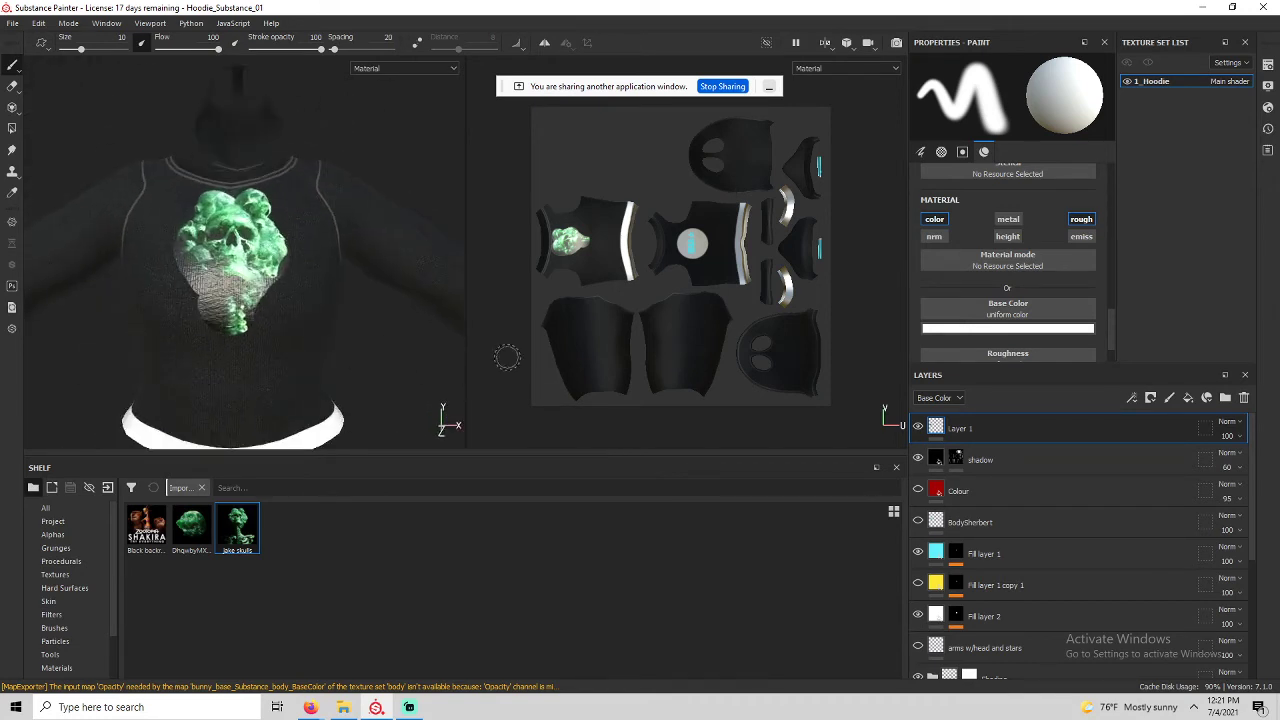
right_click(977, 425)
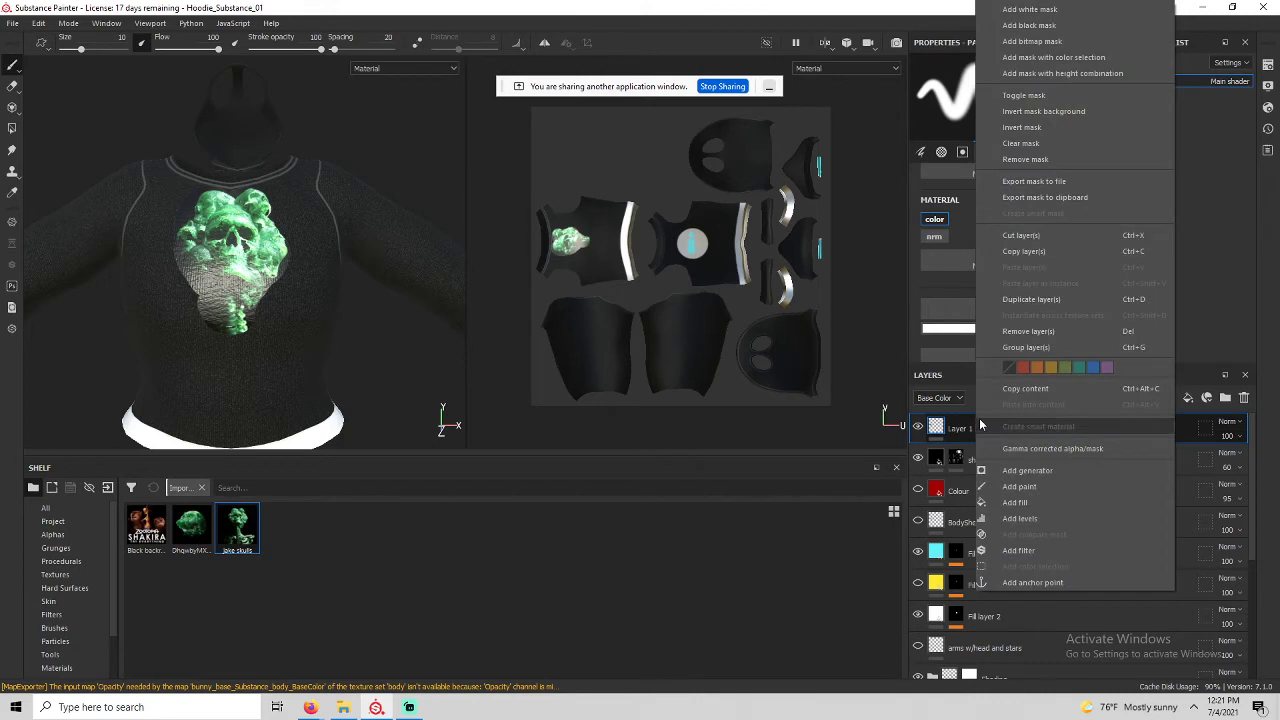
Add a black mask to Layer 1, enlarge the brush, add a Paint effect, and paint in the chest skull.
left_click(1030, 25)
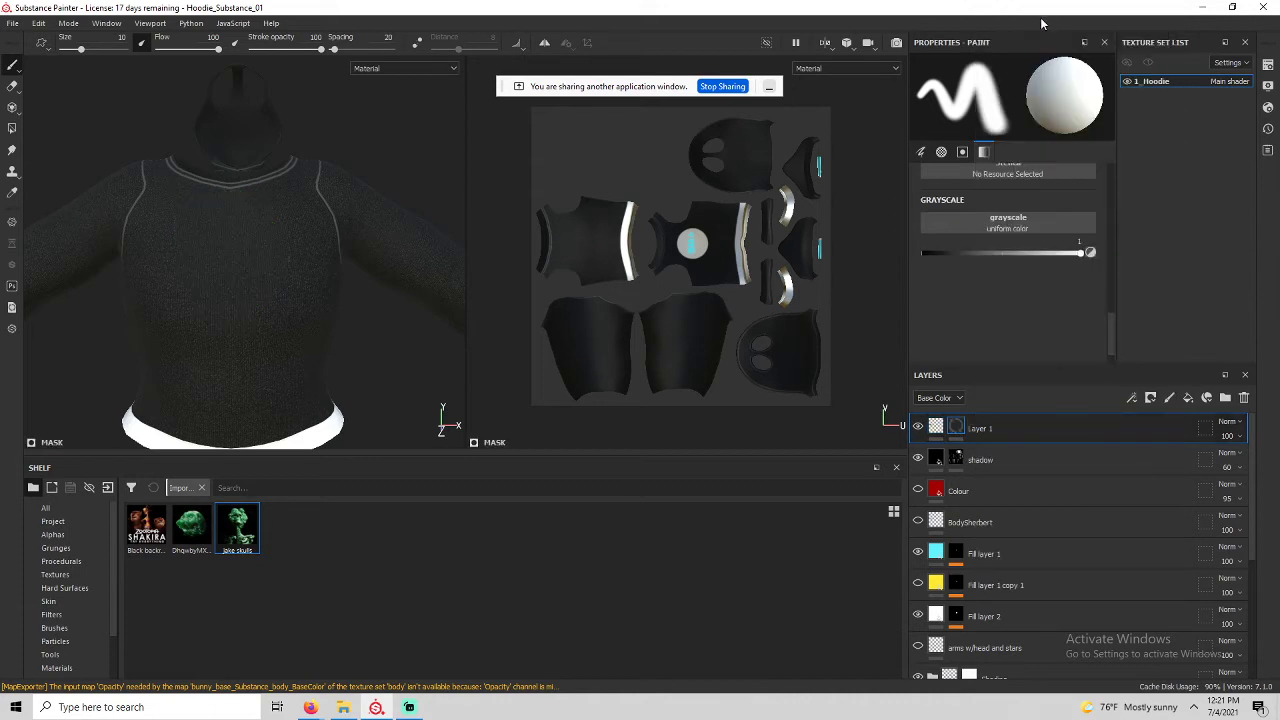
right_click_drag(229, 274, 234, 272, "ctrl")
right_click(969, 434)
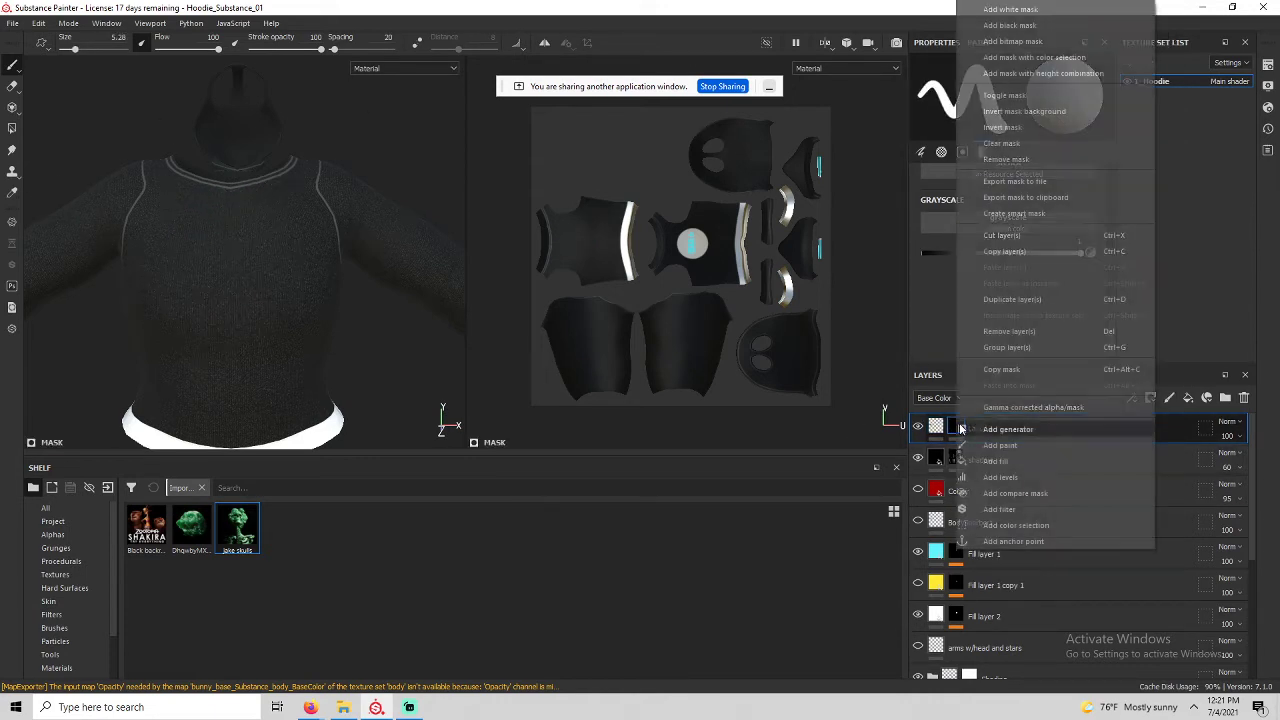
left_click(995, 425)
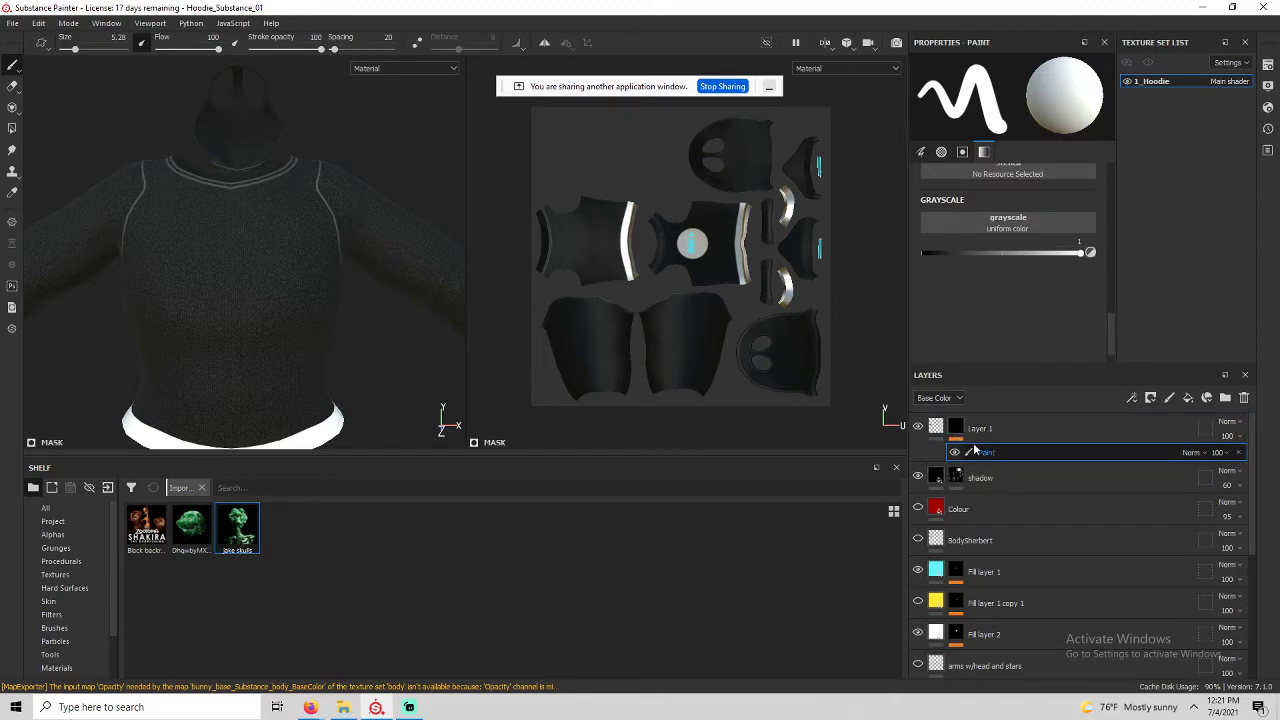
mouse_move(262, 250)
left_mouse_down()
mouse_move(230, 215)
mouse_move(240, 272)
mouse_move(188, 258)
mouse_move(215, 215)
mouse_move(270, 262)
mouse_move(232, 318)
mouse_move(205, 300)
mouse_move(232, 280)
left_mouse_up()
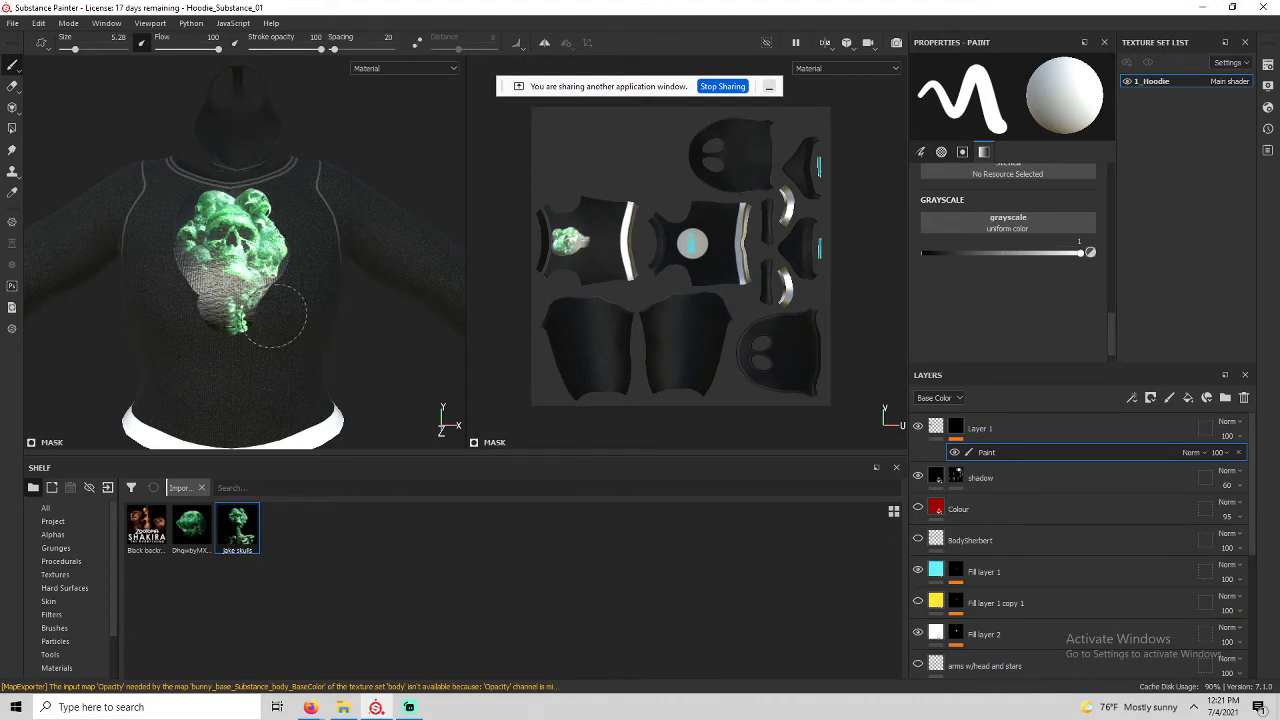
With a 1.7 black brush, zoom in and paint out the green edge along the skull.
right_click_drag(275, 316, 238, 316, "ctrl")
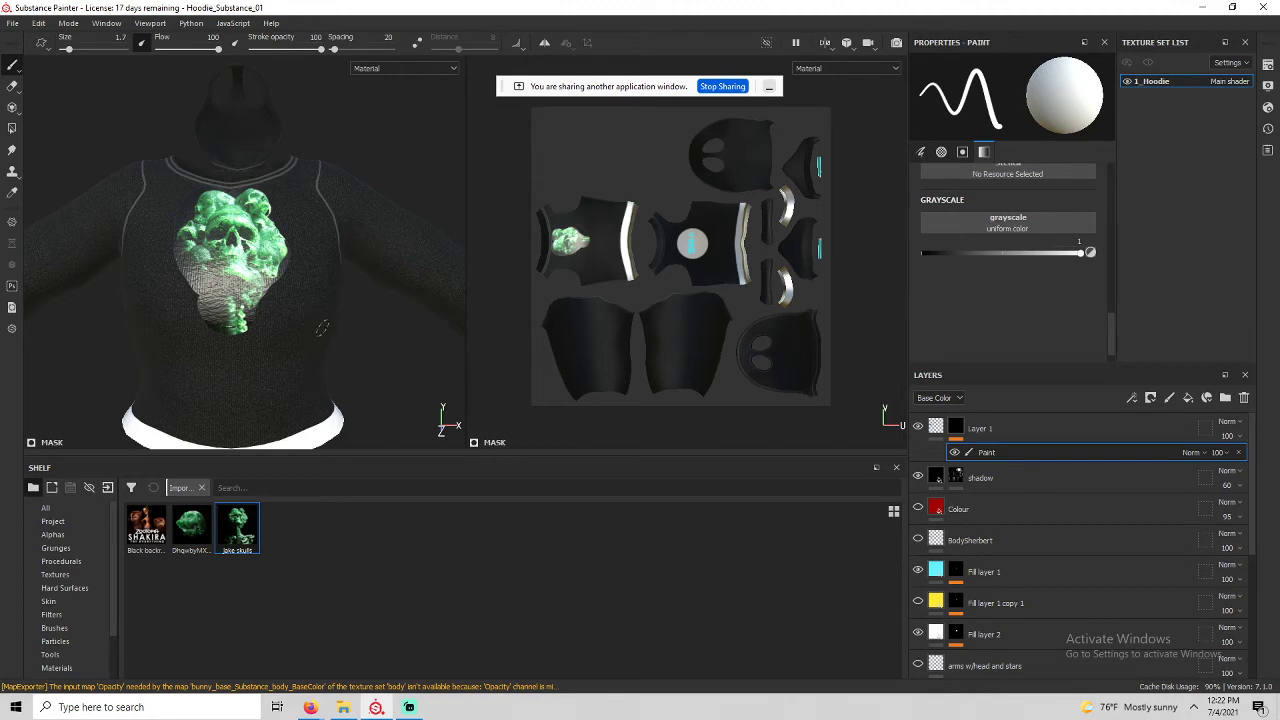
key("x")
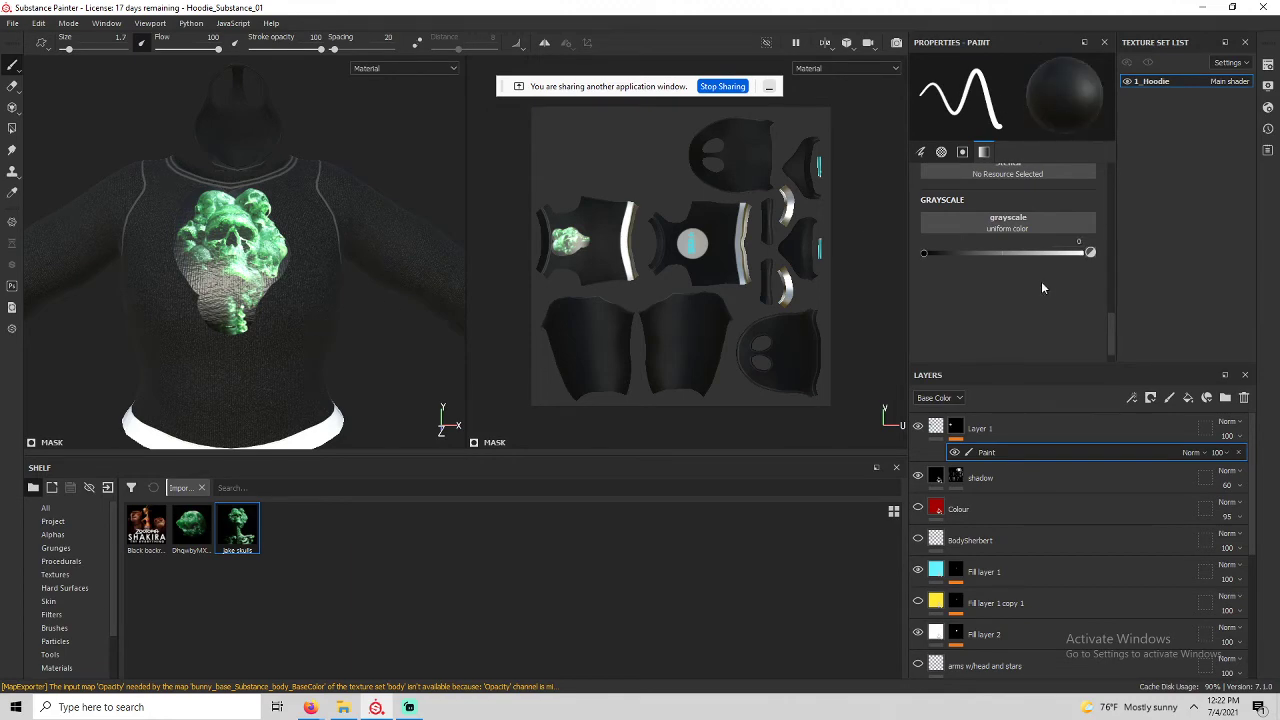
scroll(320, 286, "up", 5)
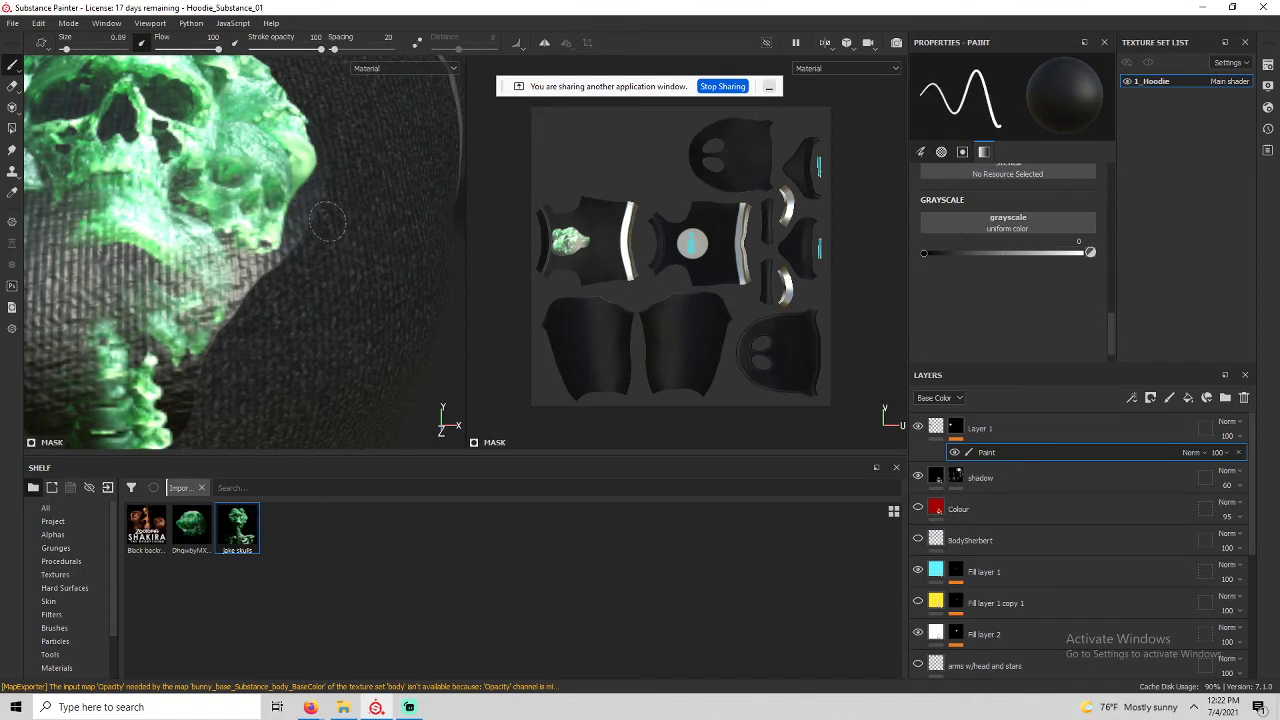
scroll(328, 220, "up", 1)
middle_click_drag(320, 231, 341, 305, "alt")
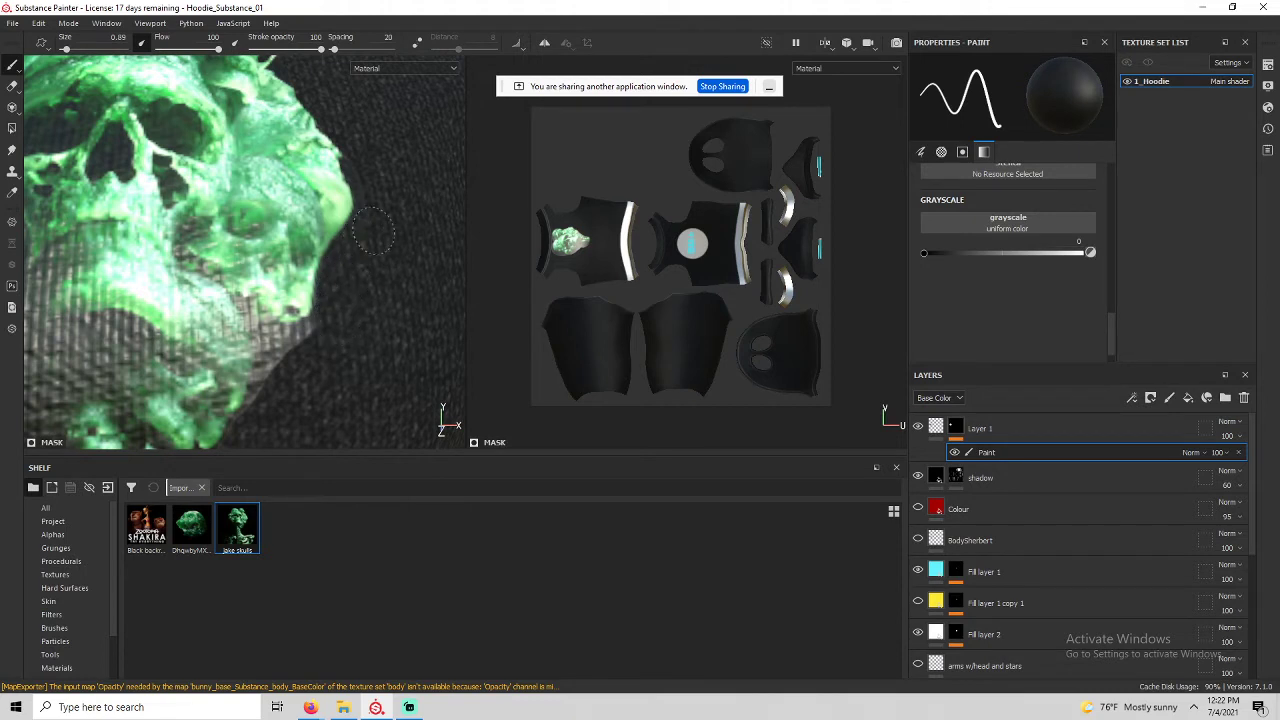
mouse_move(337, 298)
left_mouse_down()
mouse_move(268, 420)
mouse_move(280, 350)
left_mouse_up()
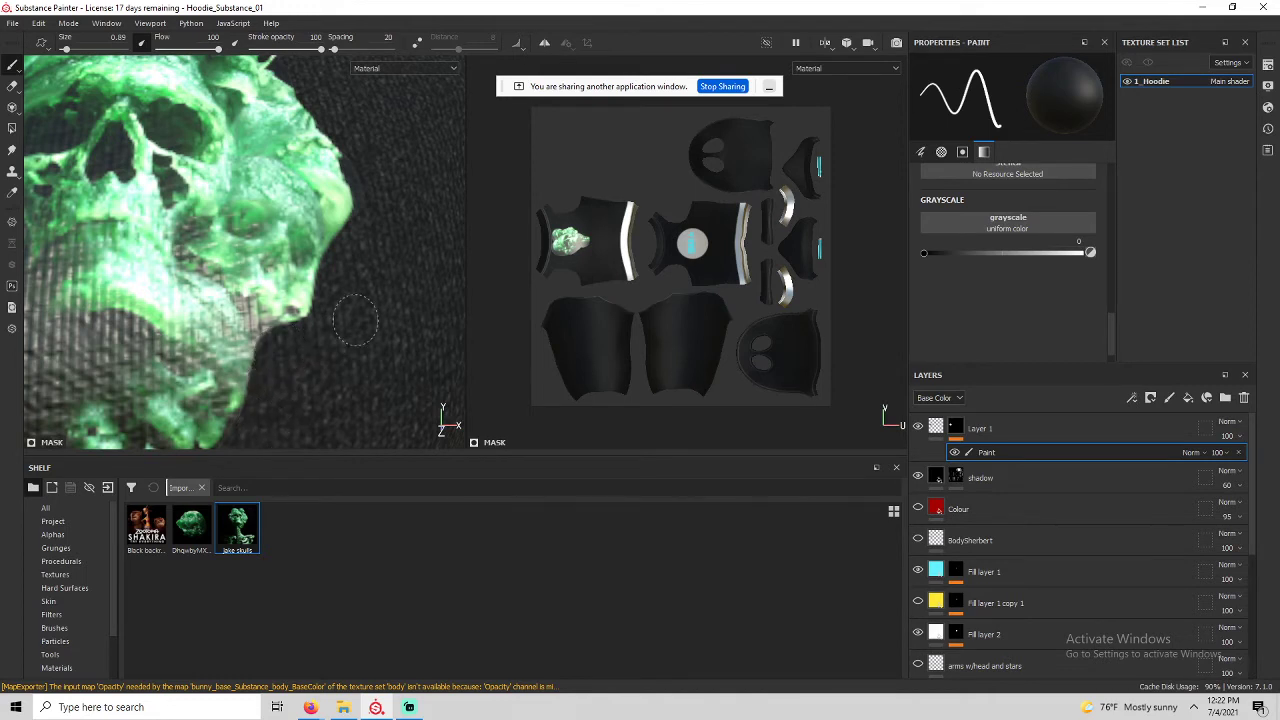
middle_click_drag(362, 268, 337, 410, "alt")
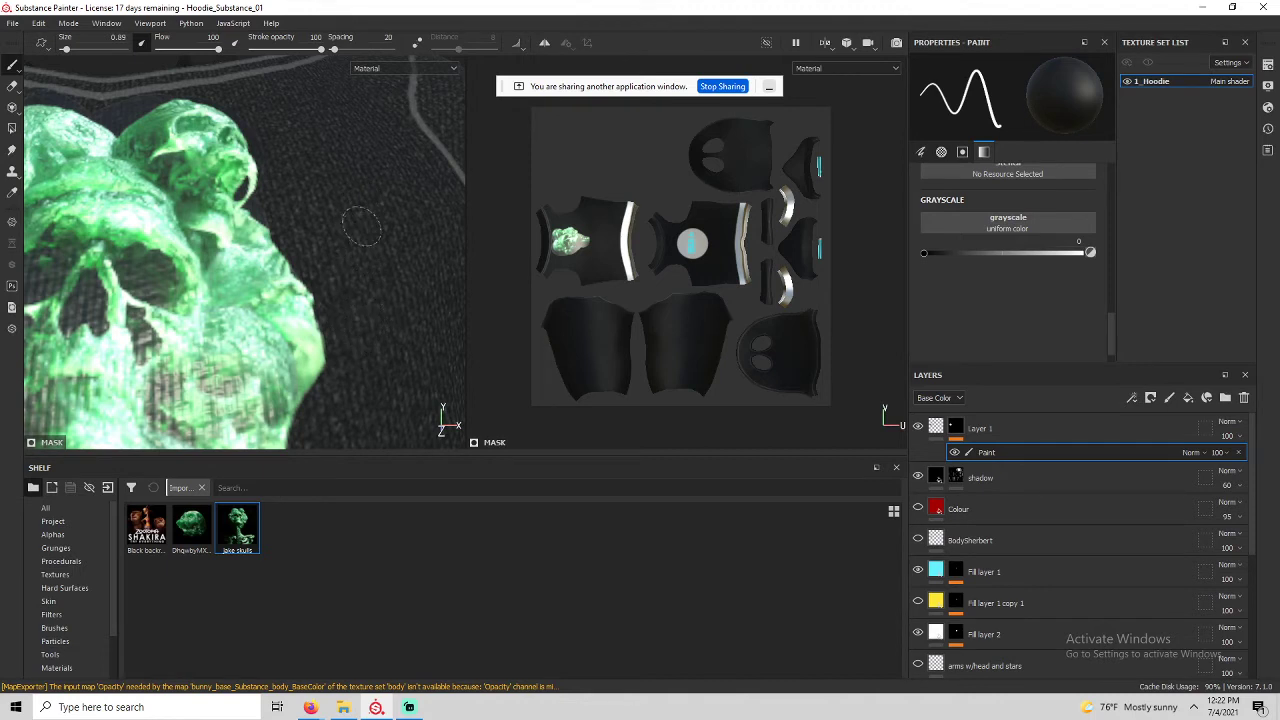
mouse_move(362, 232)
right_mouse_down("ctrl")
mouse_move(345, 232)
mouse_move(392, 232)
right_mouse_up("ctrl")
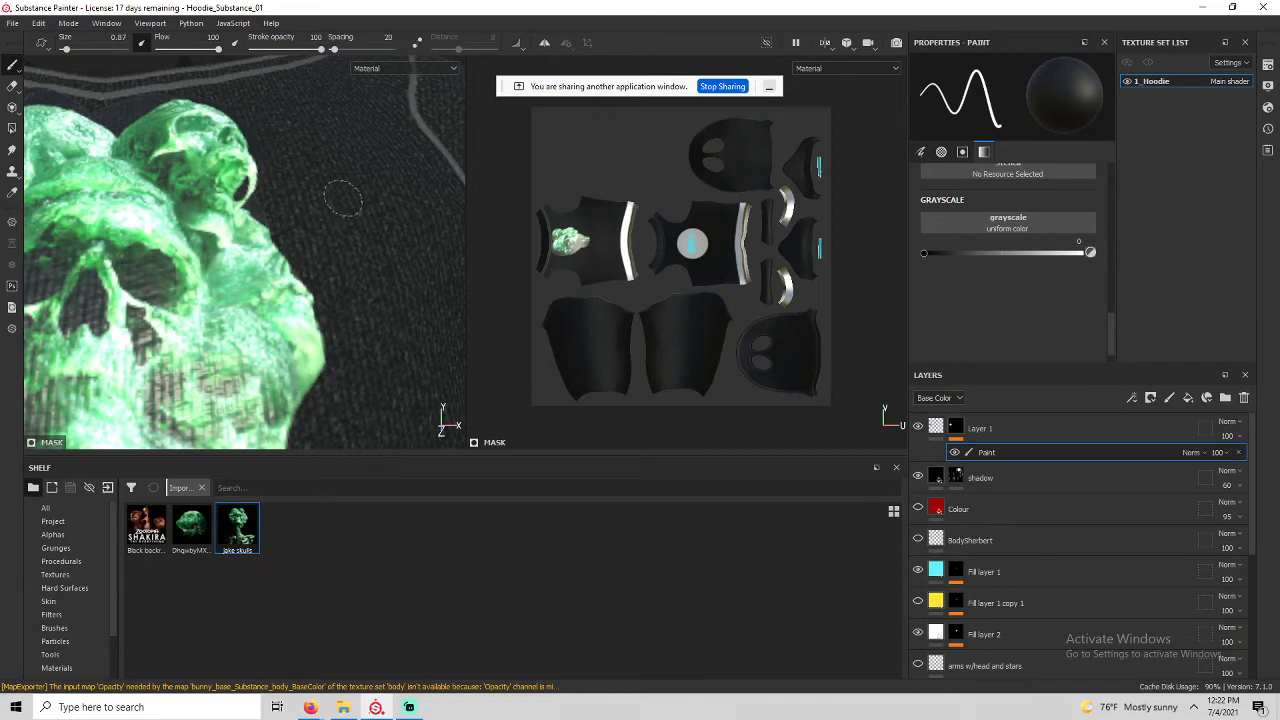
With Lazy Mouse on, dab a dark round mark onto the hoodie near the collar.
scroll(334, 254, "up", 2)
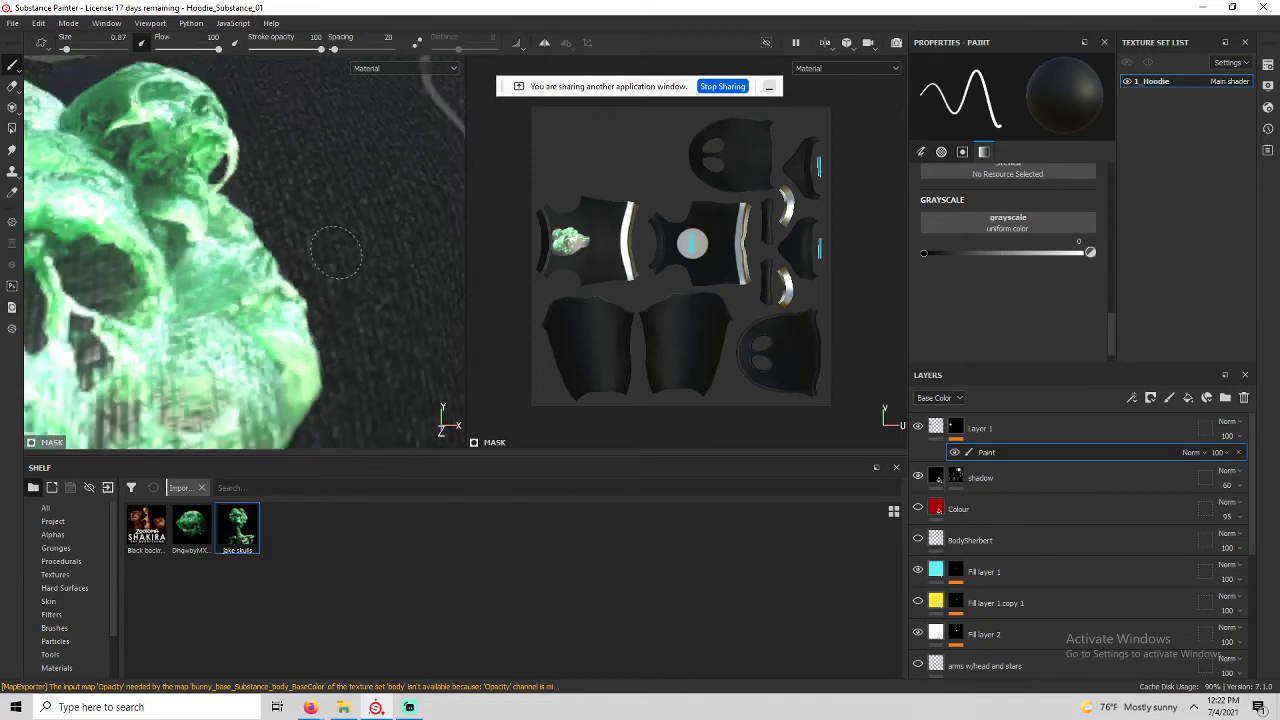
scroll(338, 252, "down", 5)
middle_click_drag(347, 242, 278, 236, "alt")
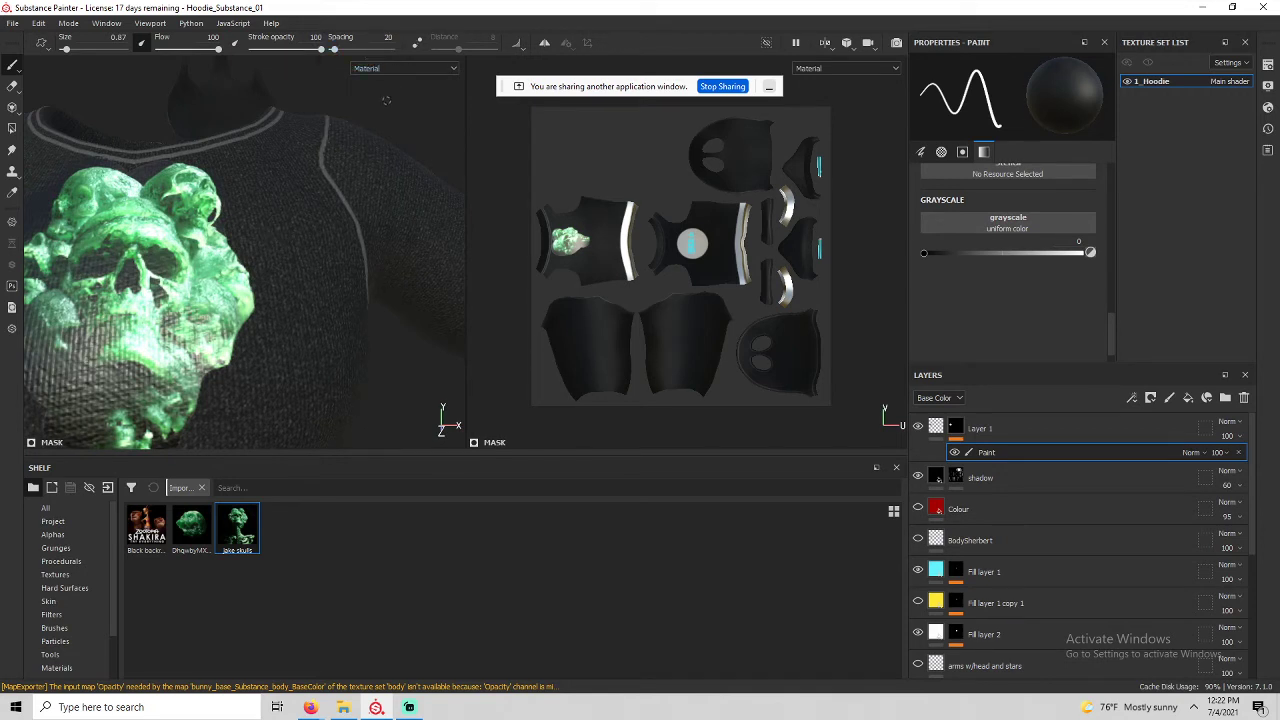
left_click(381, 152)
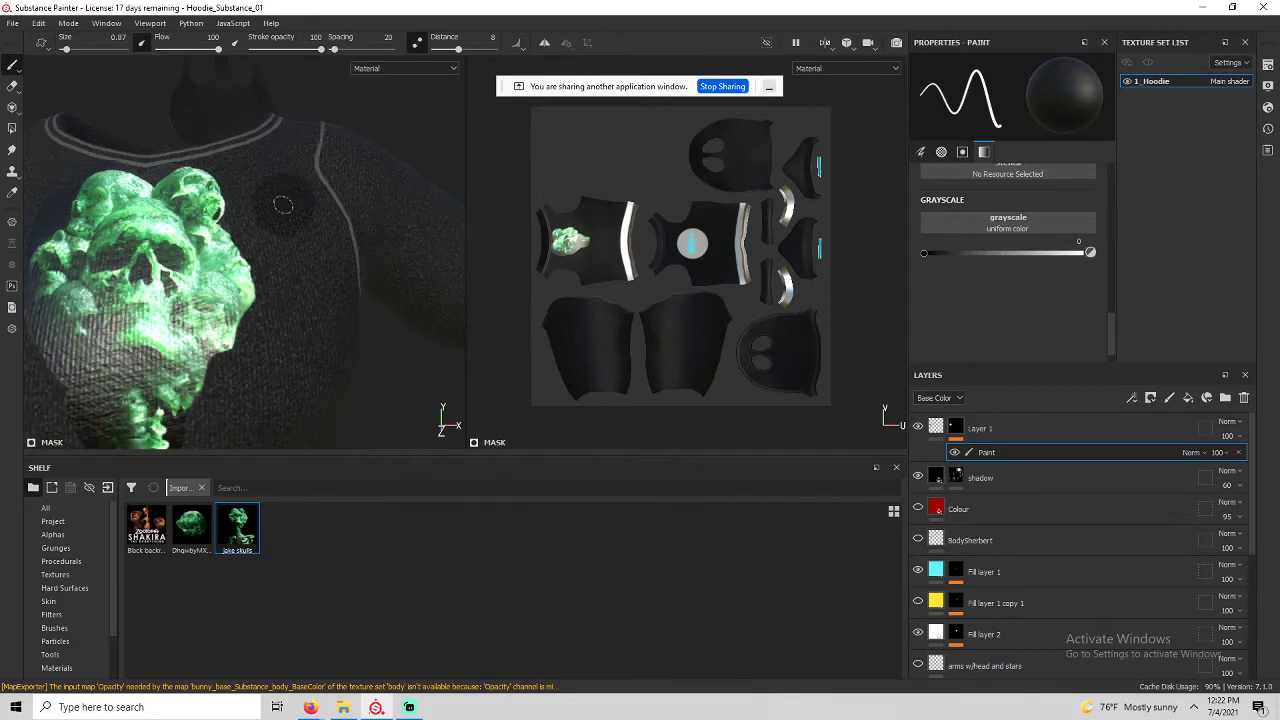
left_click_drag(306, 206, 357, 214, "alt")
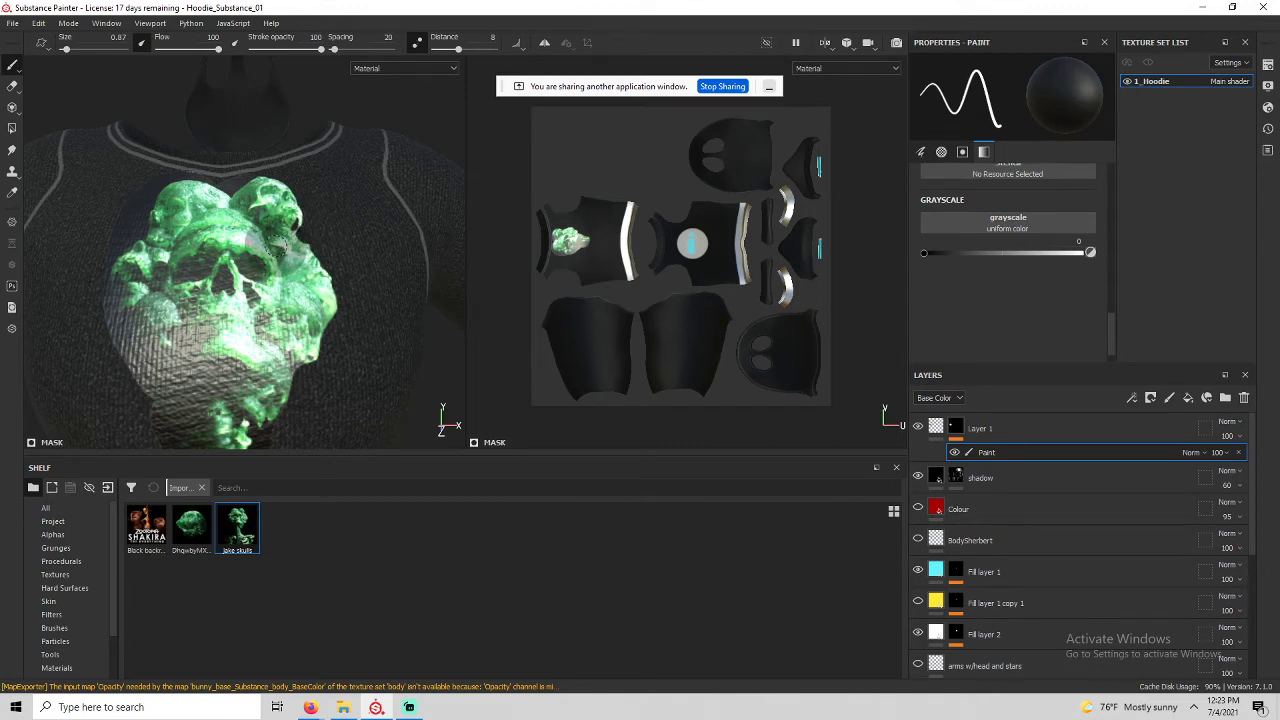
Try dark test strokes across the skull, undo them, and lower lazy-mouse distance to 6.82.
left_click_drag(245, 253, 158, 289)
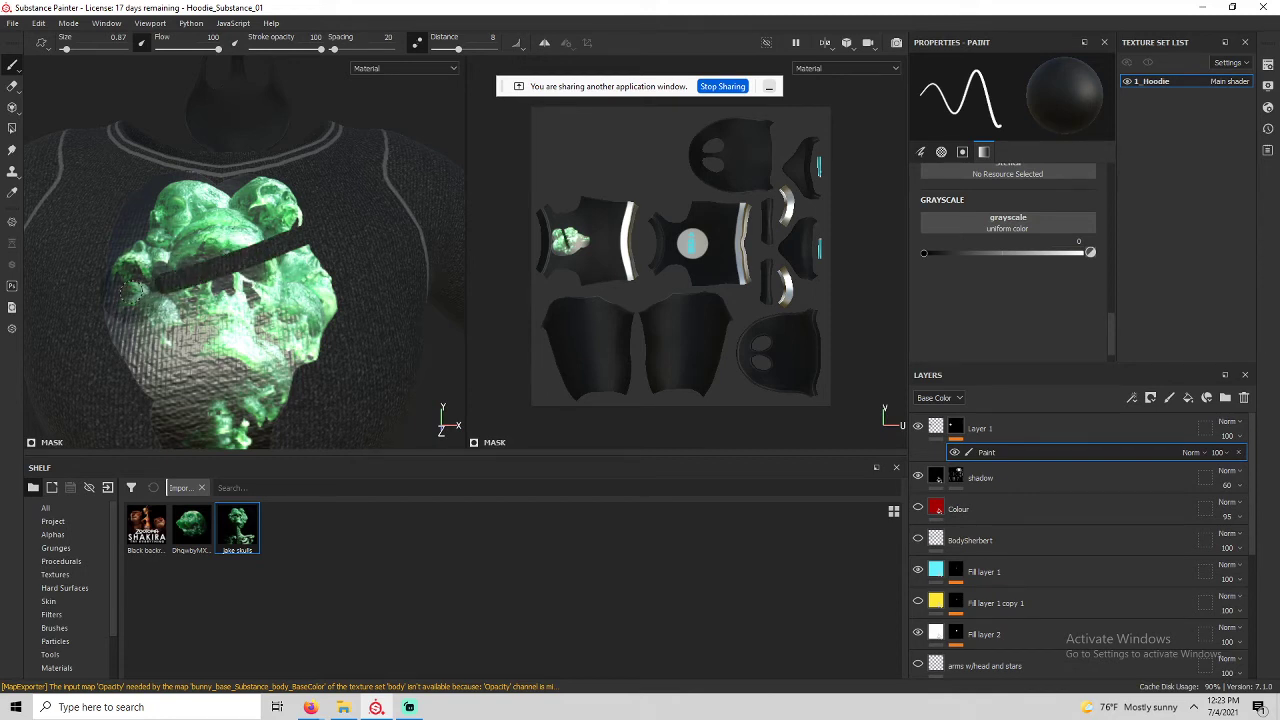
key("ctrl+z")
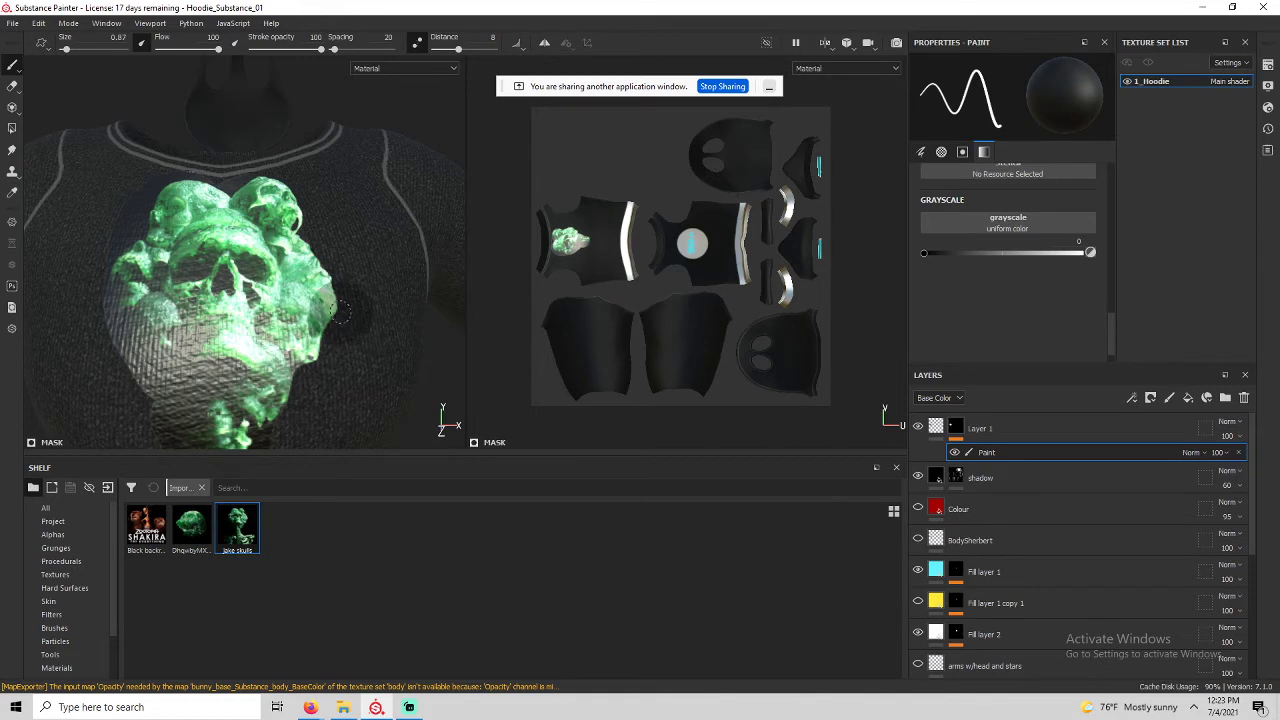
mouse_move(341, 311)
left_mouse_down()
mouse_move(285, 278)
mouse_move(235, 272)
mouse_move(190, 282)
mouse_move(102, 352)
left_mouse_up()
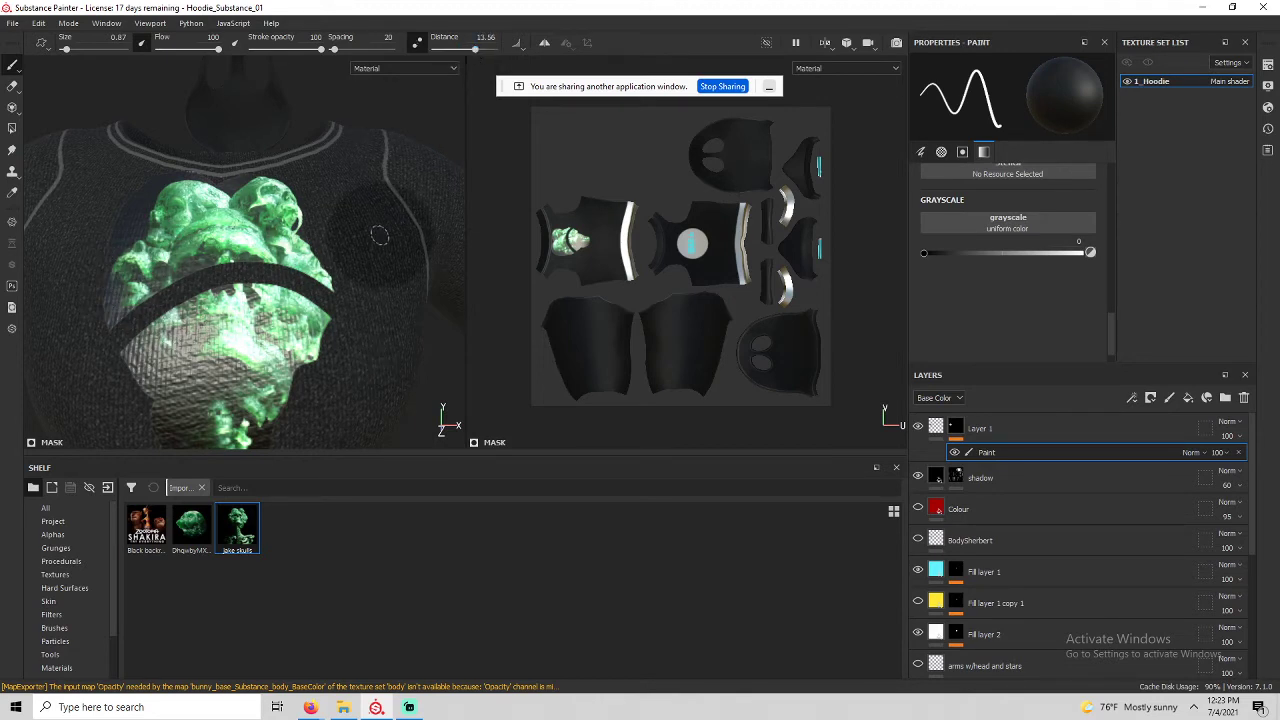
key("ctrl+z")
left_click_drag(310, 232, 90, 232)
left_click_drag(352, 296, 135, 305)
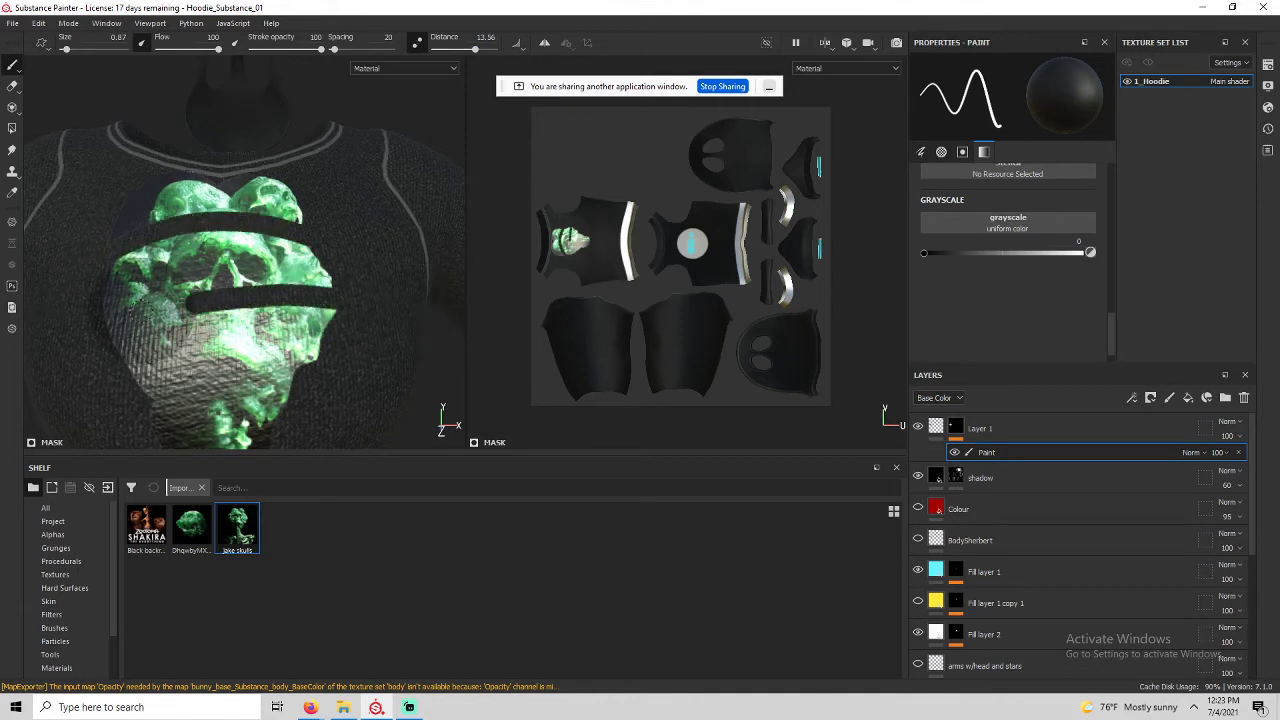
left_click_drag(345, 343, 147, 379)
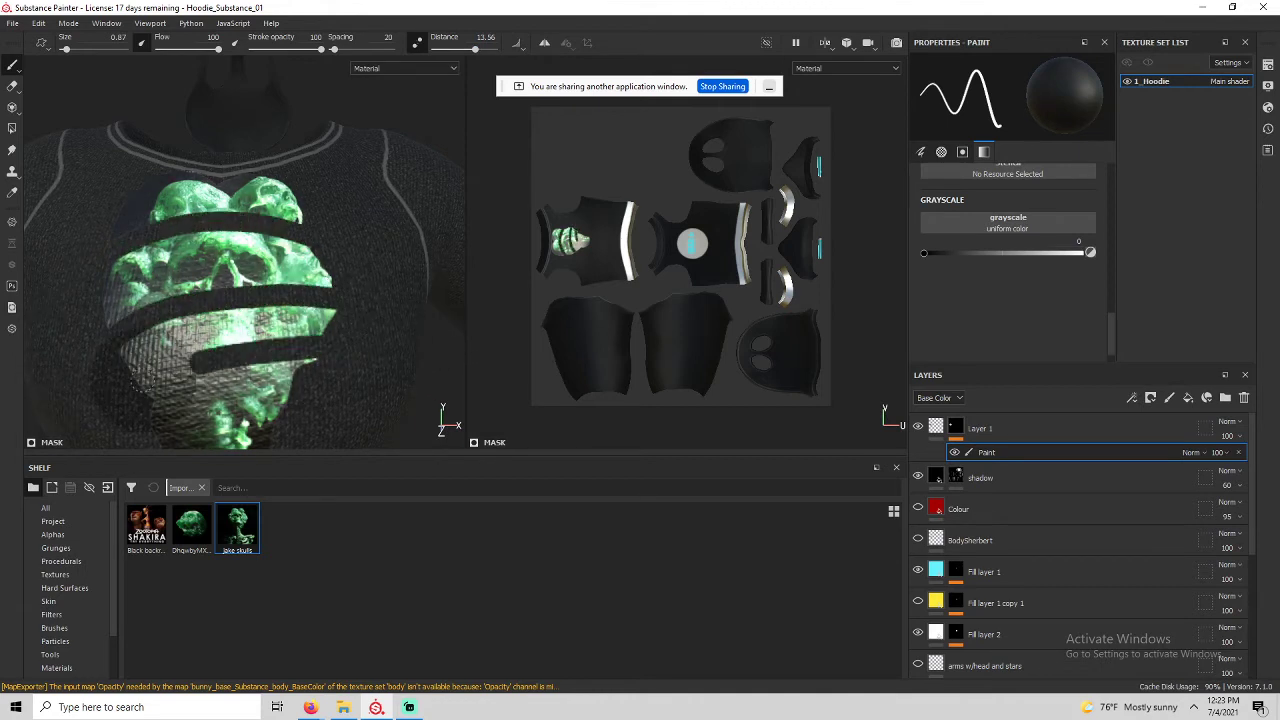
key("ctrl+z")
key("ctrl+z")
key("ctrl+z")
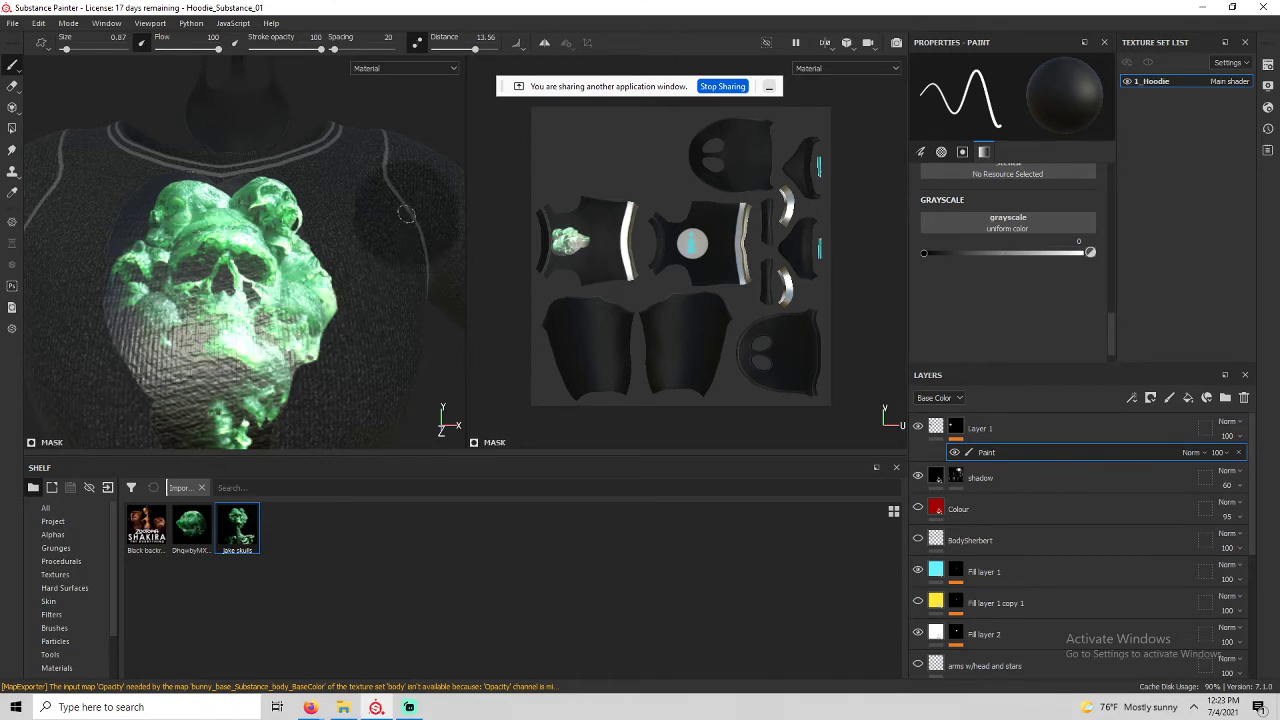
left_click_drag(452, 48, 447, 49)
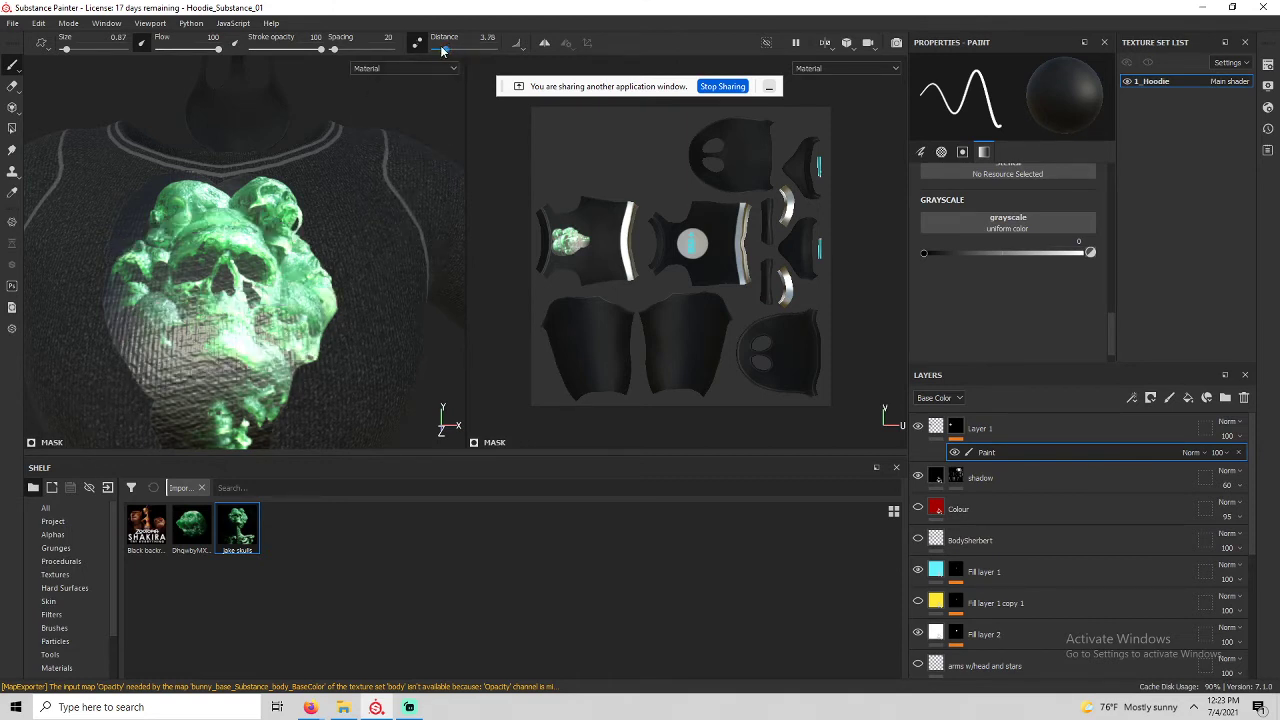
left_click(447, 49)
Shrink the brush to 0.45 and paint dark along the skull's top edge below the collar.
scroll(300, 262, "up", 5)
middle_click_drag(325, 245, 313, 294, "alt")
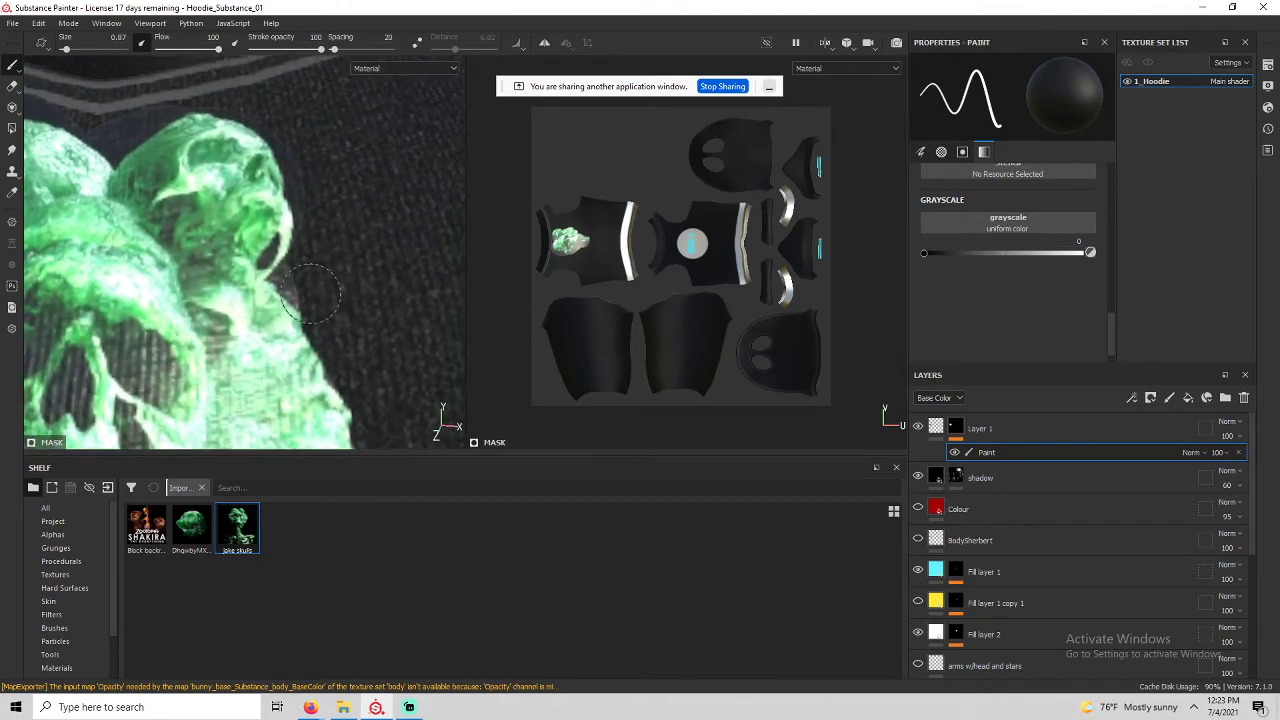
right_click_drag(327, 282, 306, 285, "ctrl")
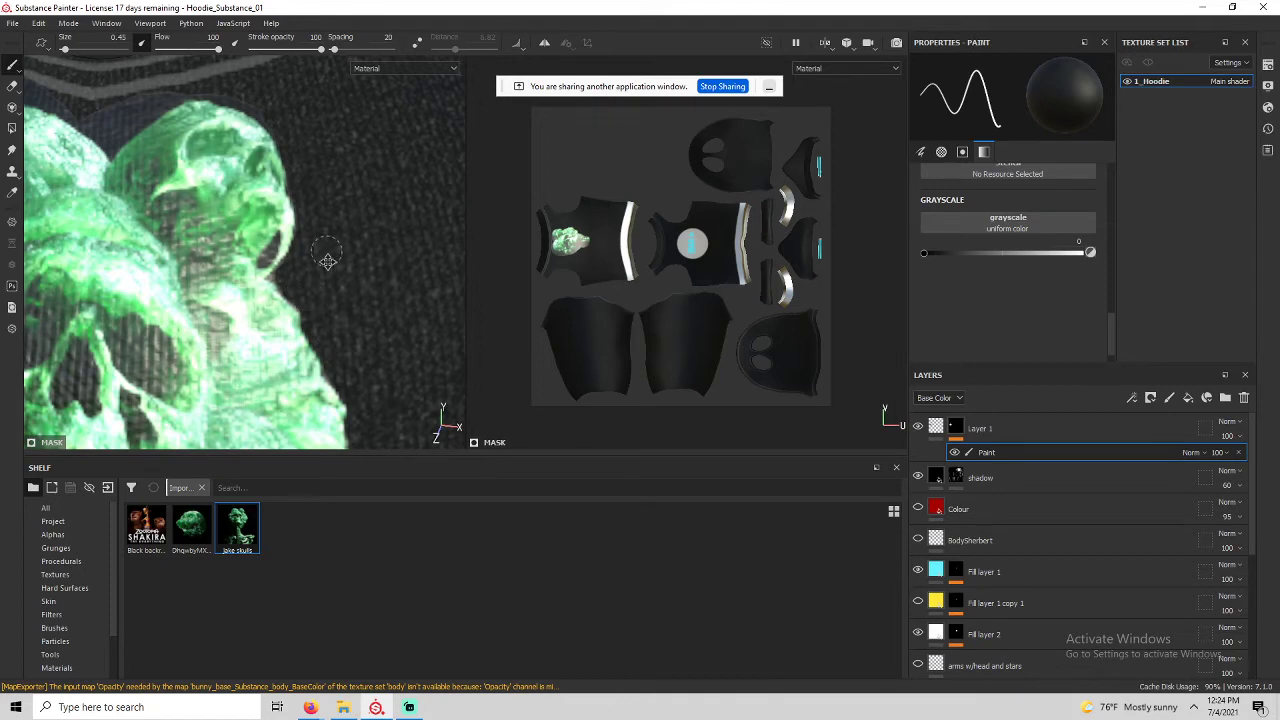
middle_click_drag(328, 260, 433, 416, "alt")
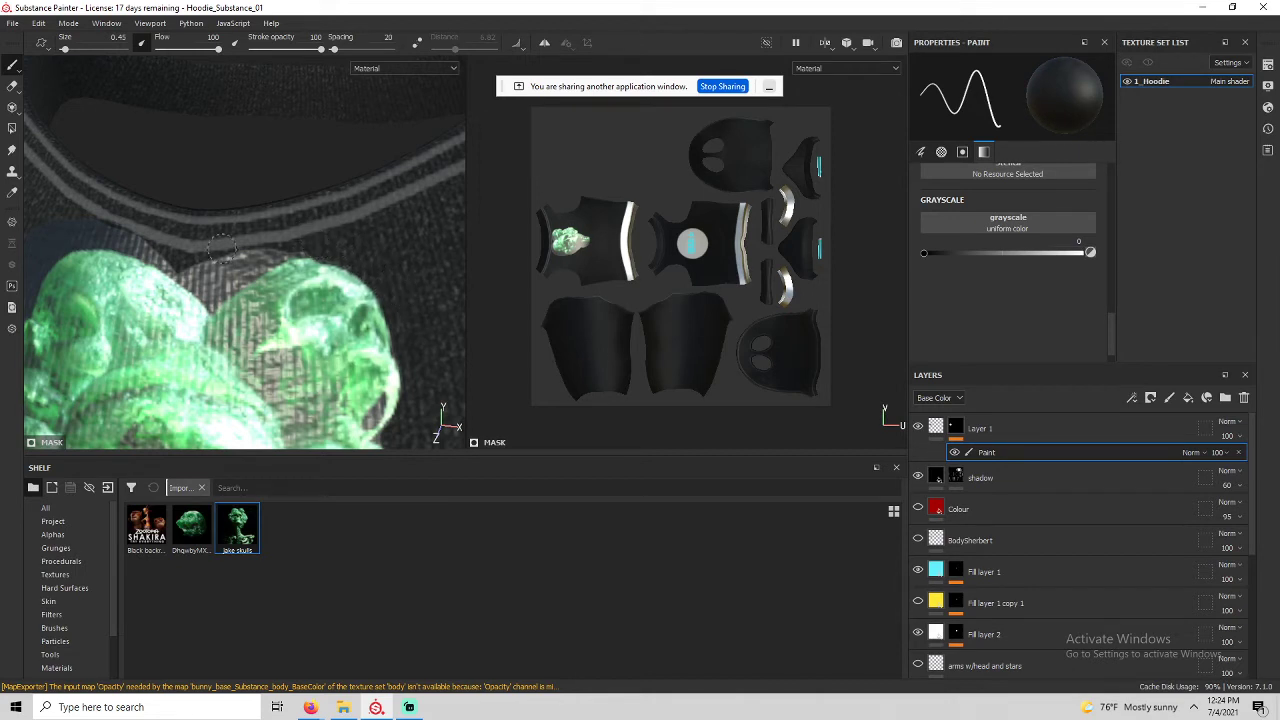
left_click_drag(232, 270, 298, 243)
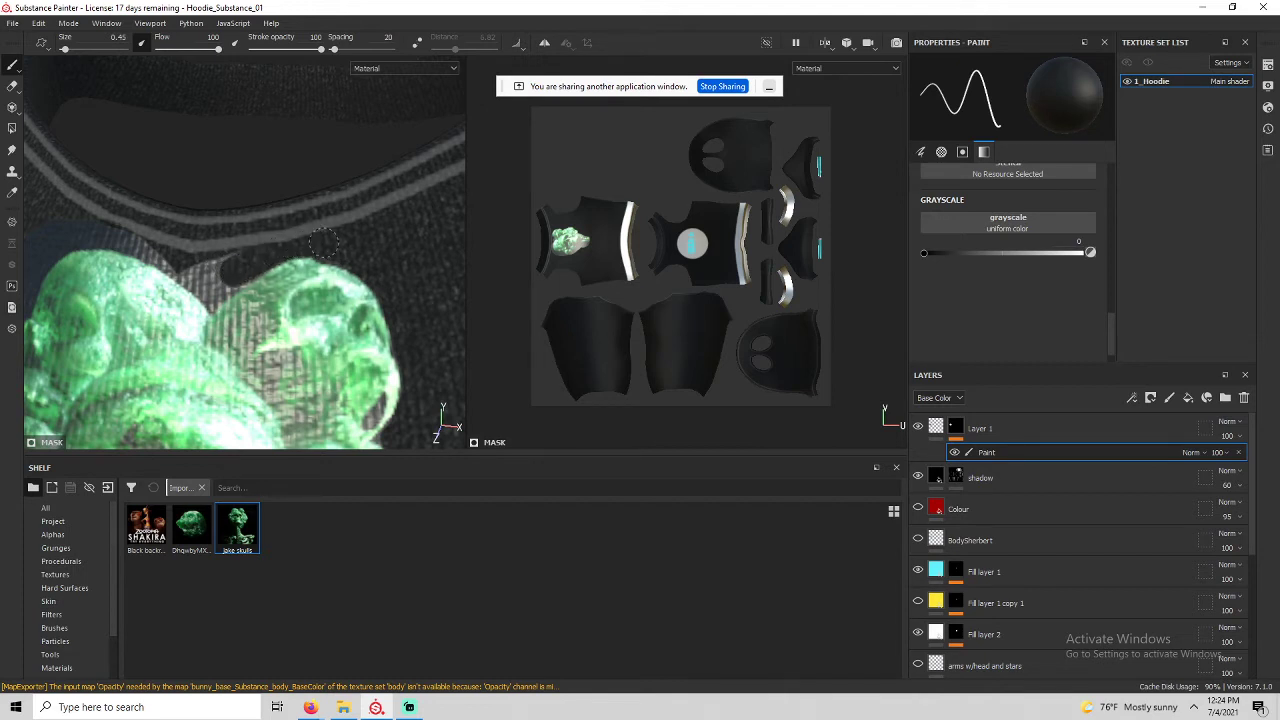
Extend the dark edge up along the skull's V-shaped outline.
left_click_drag(408, 297, 300, 190, "alt")
scroll(297, 234, "up", 5)
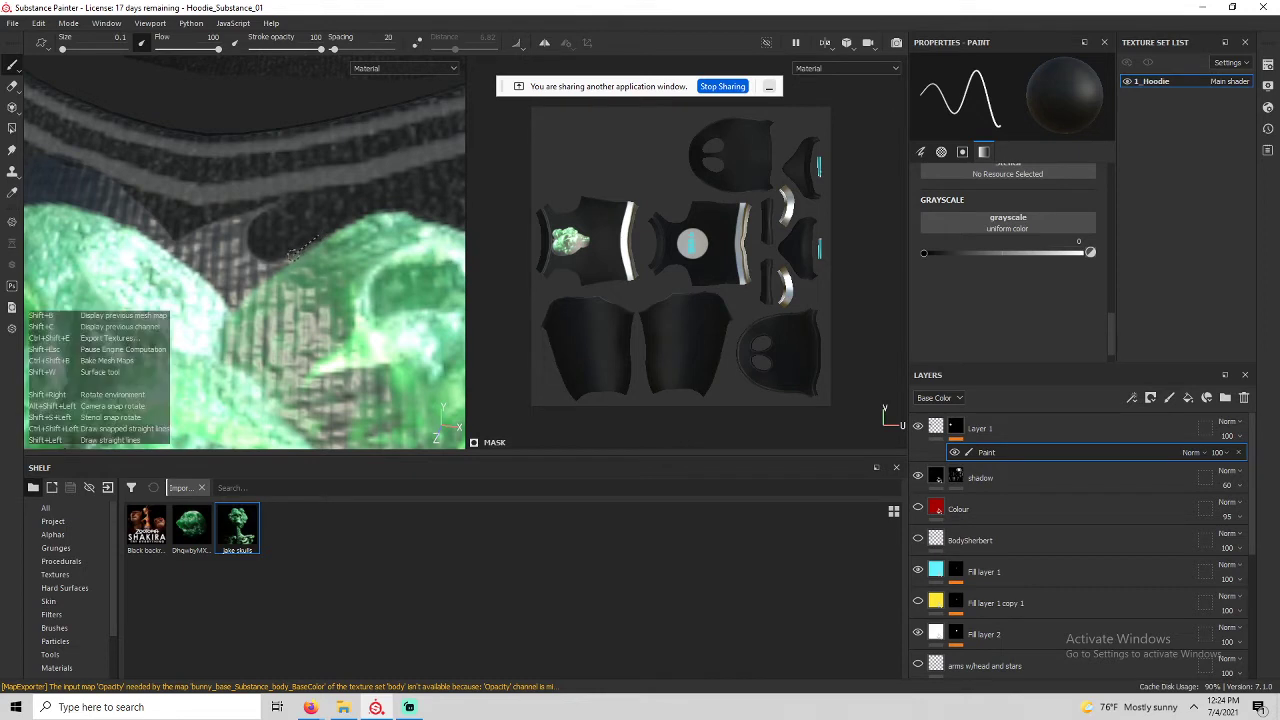
left_click_drag(265, 265, 236, 294)
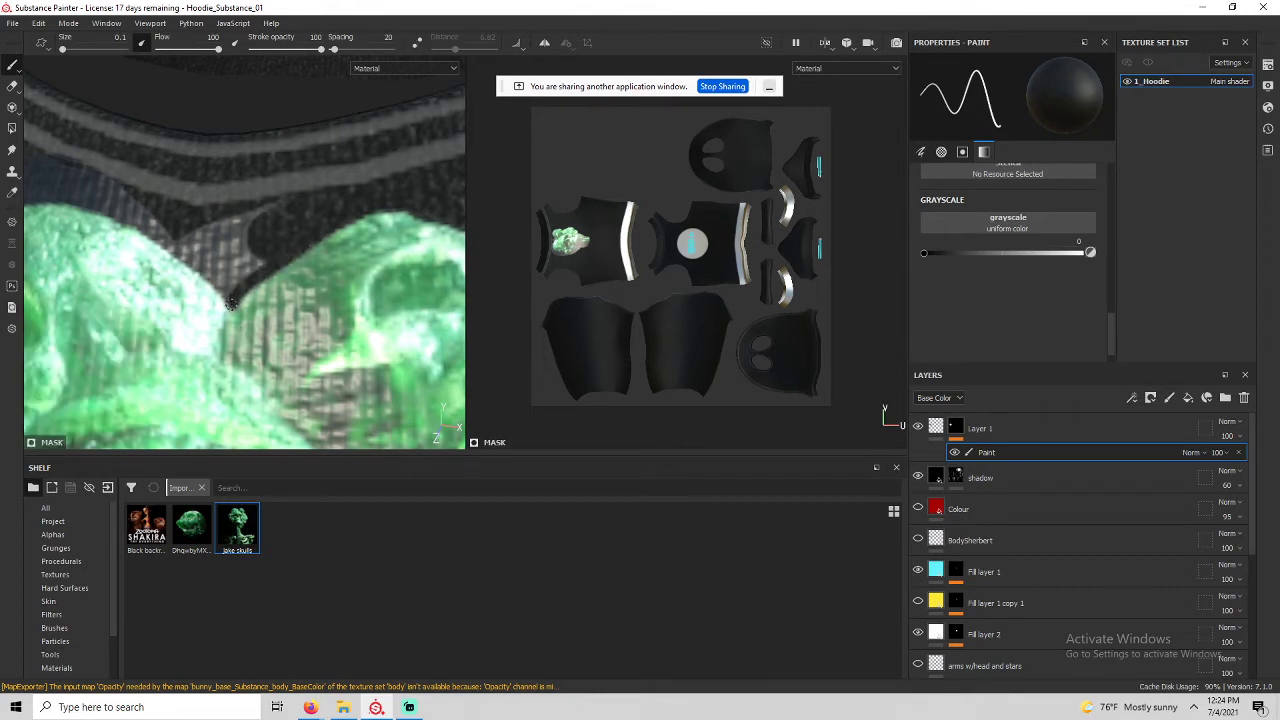
left_click_drag(213, 283, 90, 203)
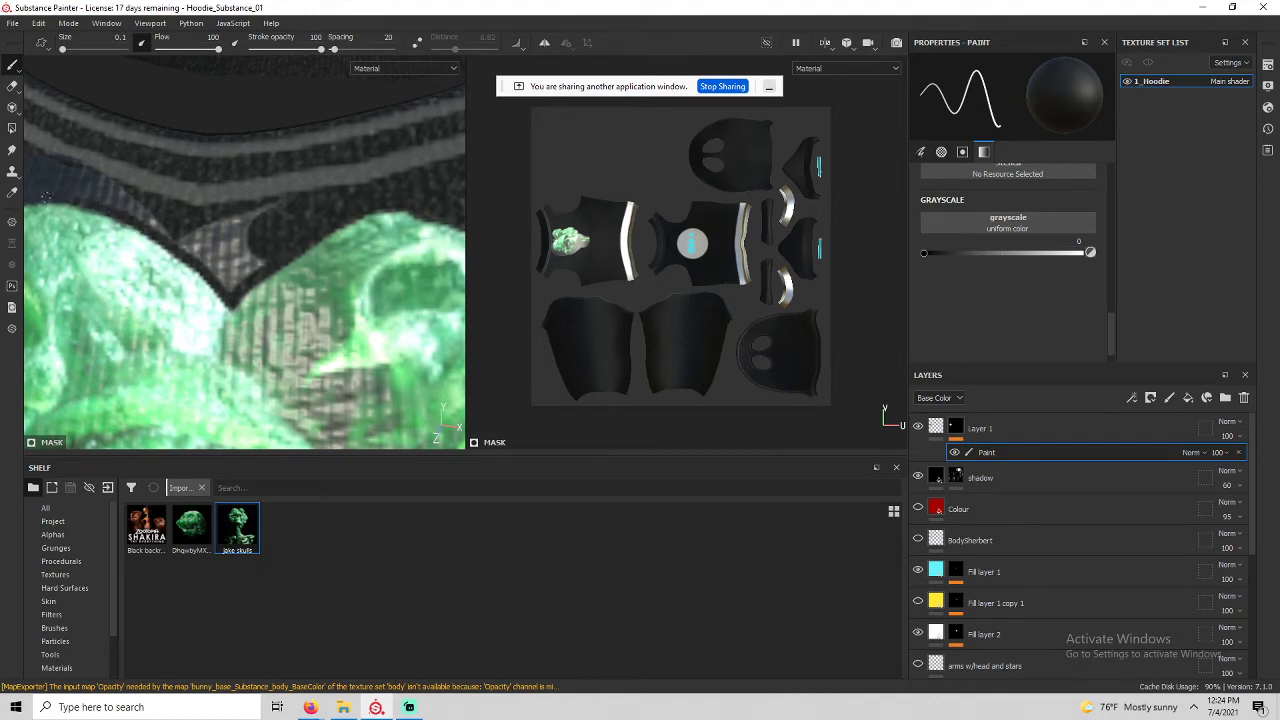
middle_click_drag(111, 212, 117, 216, "alt")
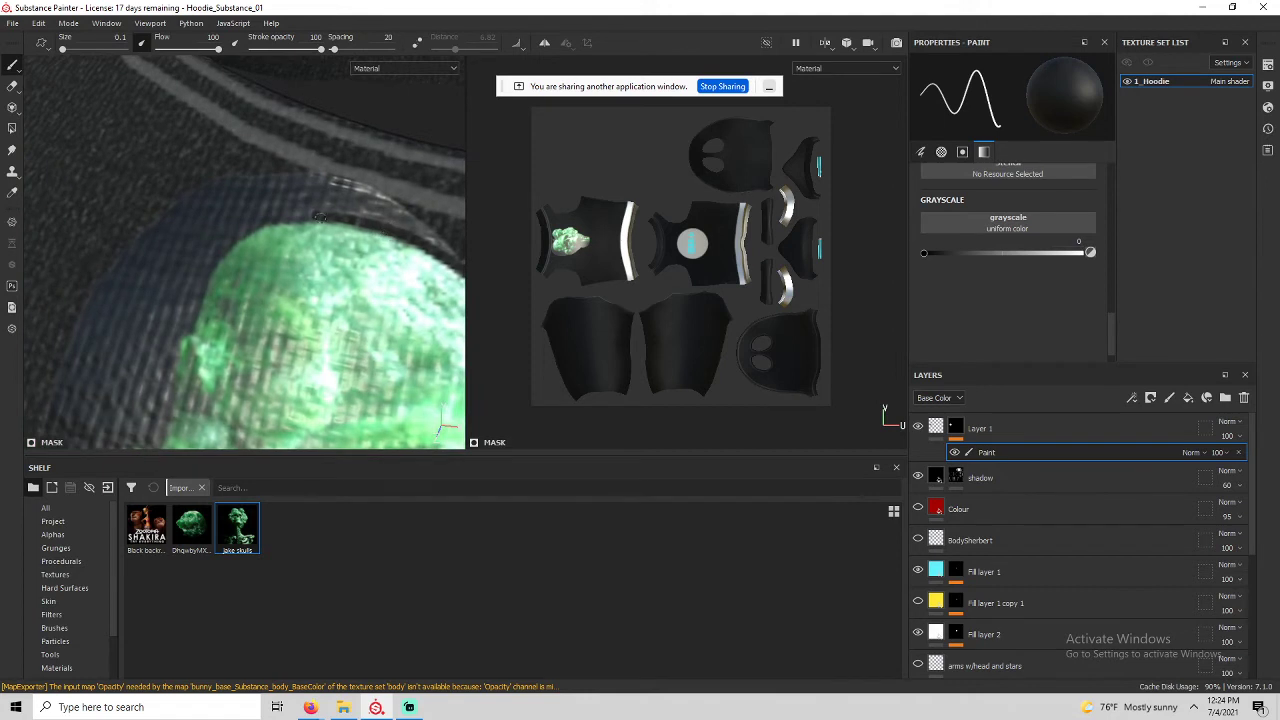
key("shift")
Enlarge the brush and paint black along the green graphic's edge and the hood's edge.
scroll(242, 236, "down", 3)
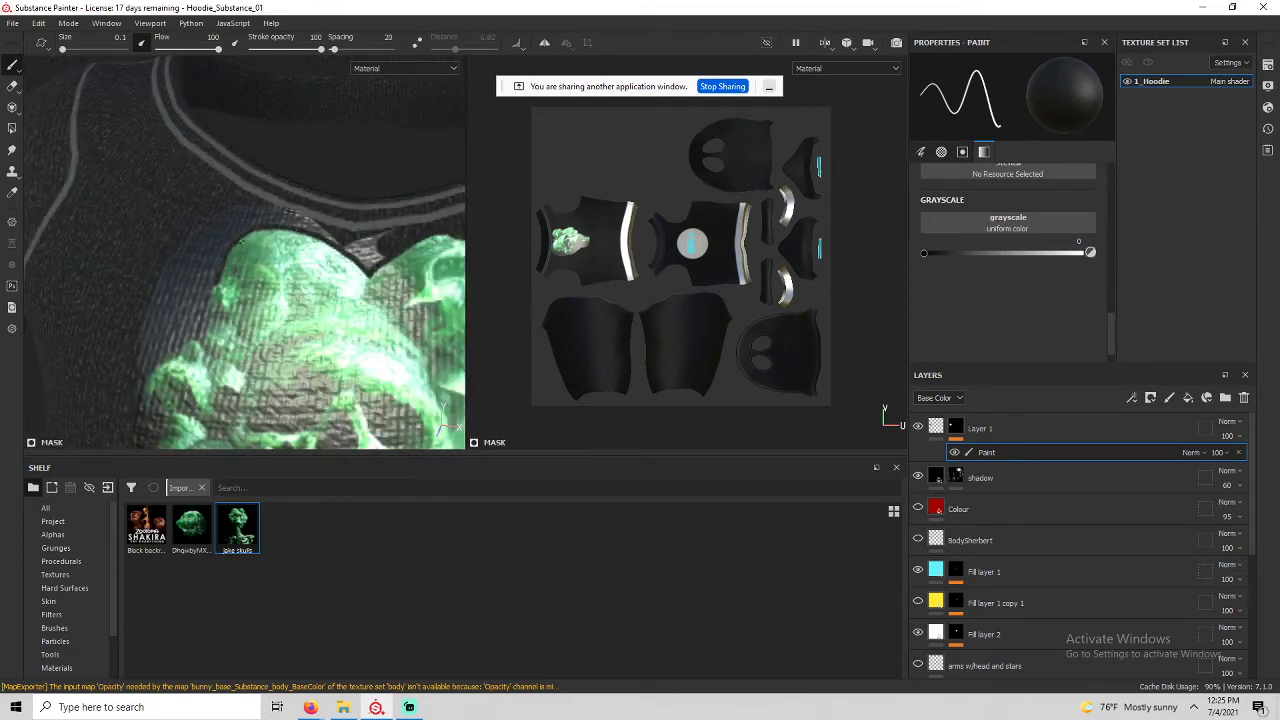
key("bracketright")
key("bracketright")
scroll(242, 241, "up", 3)
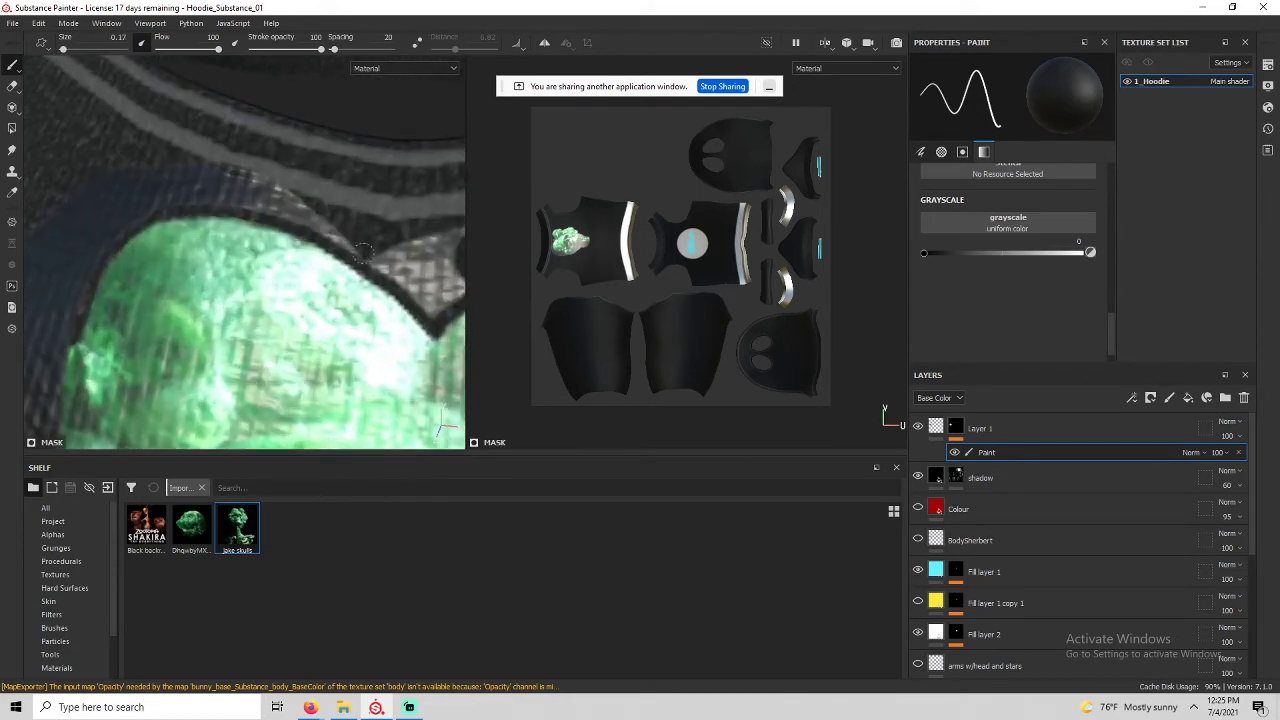
mouse_move(456, 318)
left_mouse_down()
mouse_move(340, 240)
mouse_move(244, 203)
mouse_move(142, 198)
mouse_move(130, 222)
left_mouse_up()
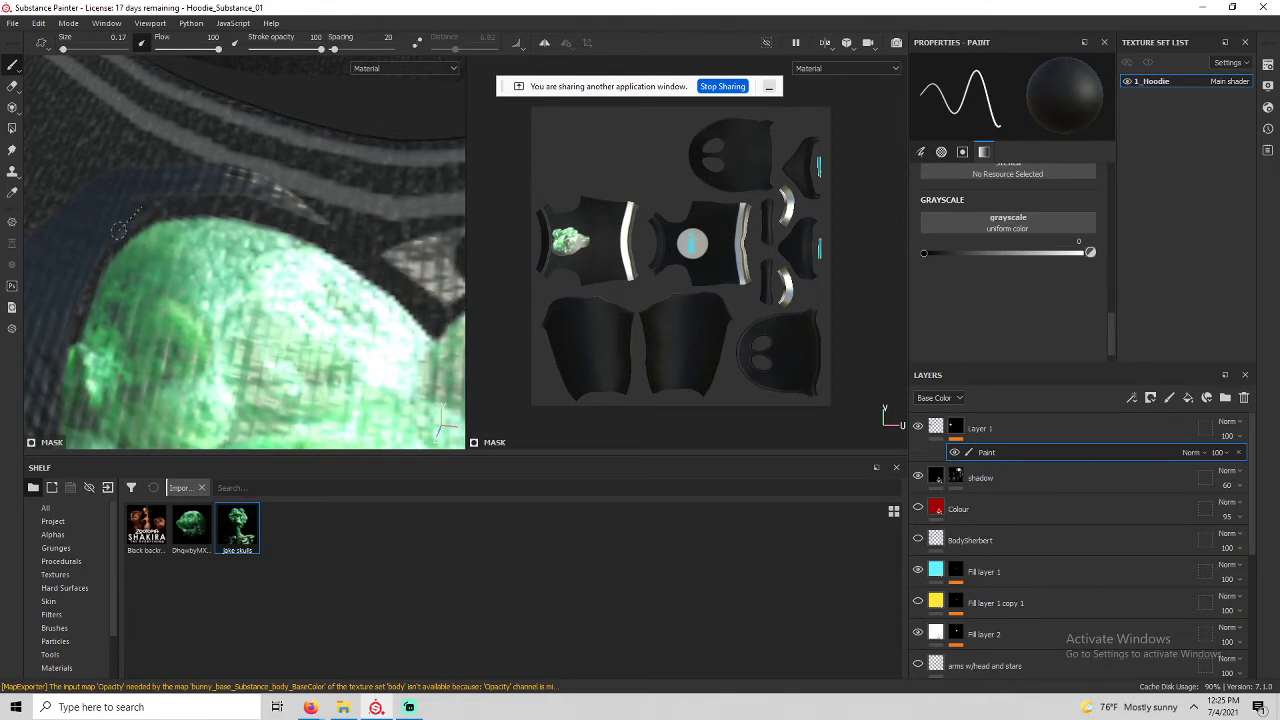
scroll(150, 205, "up", 3)
left_click_drag(155, 200, 170, 175, "alt")
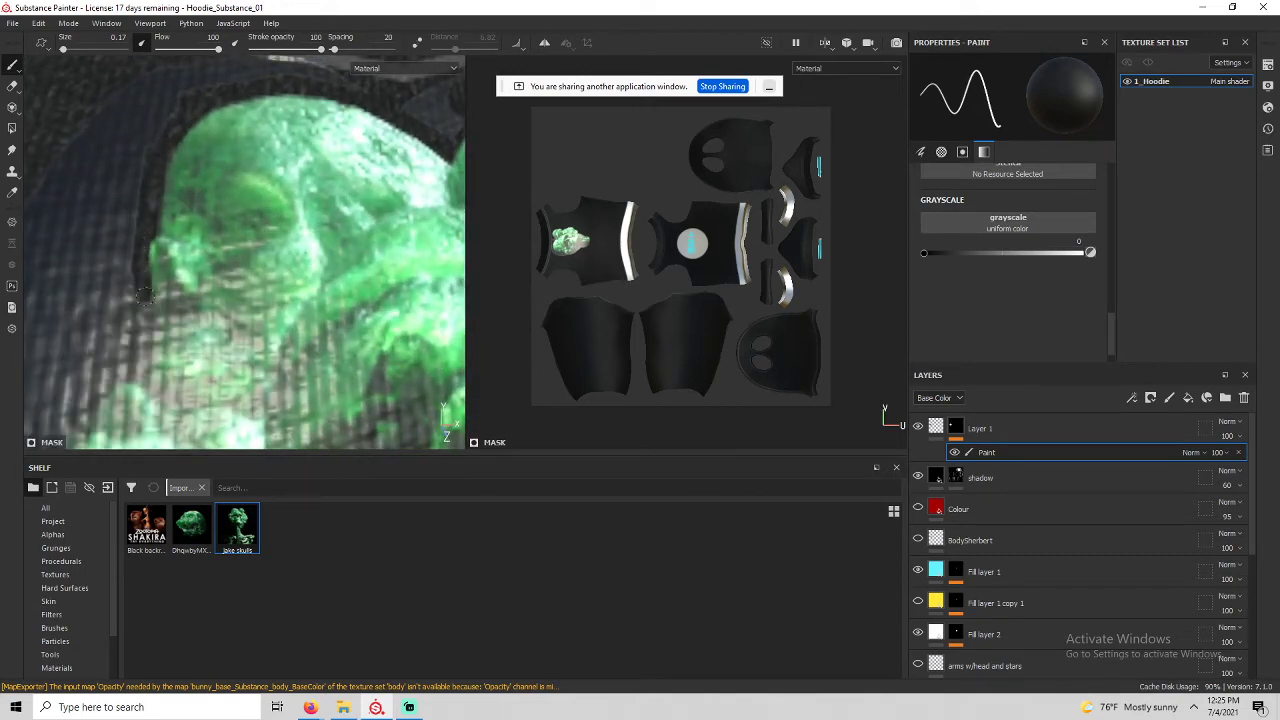
left_click_drag(148, 311, 160, 376)
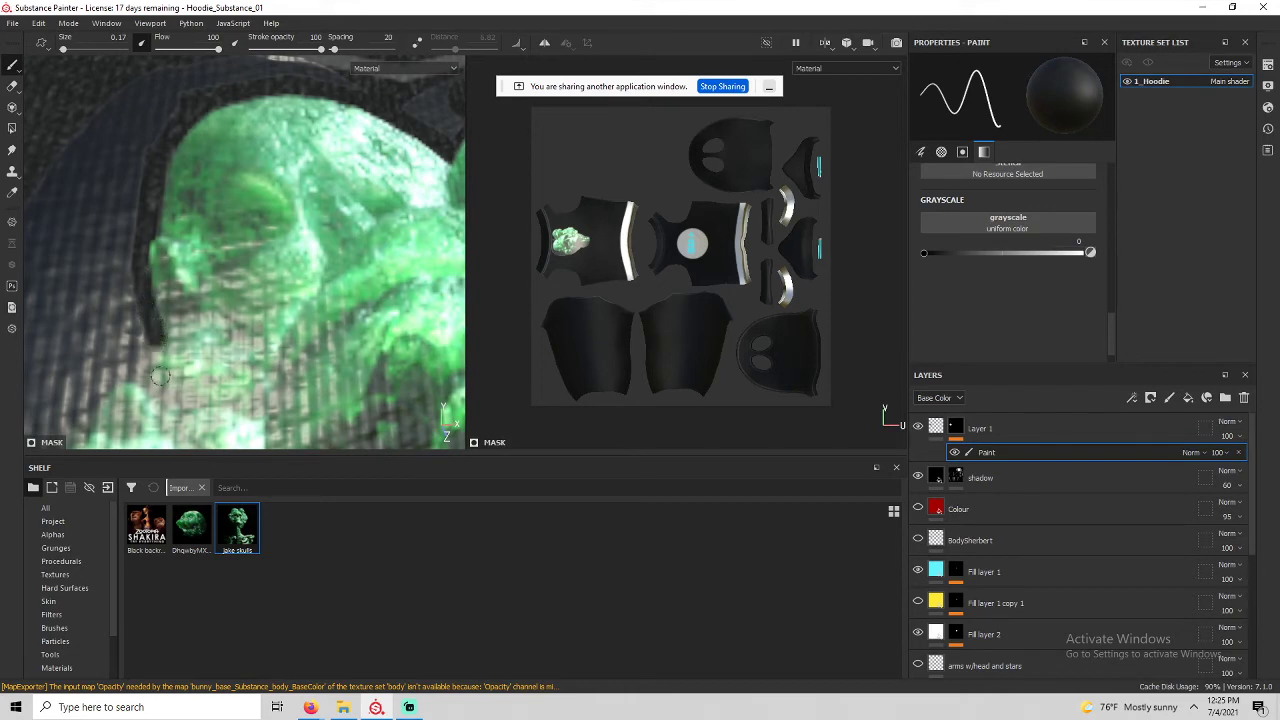
middle_click_drag(153, 348, 152, 212, "alt")
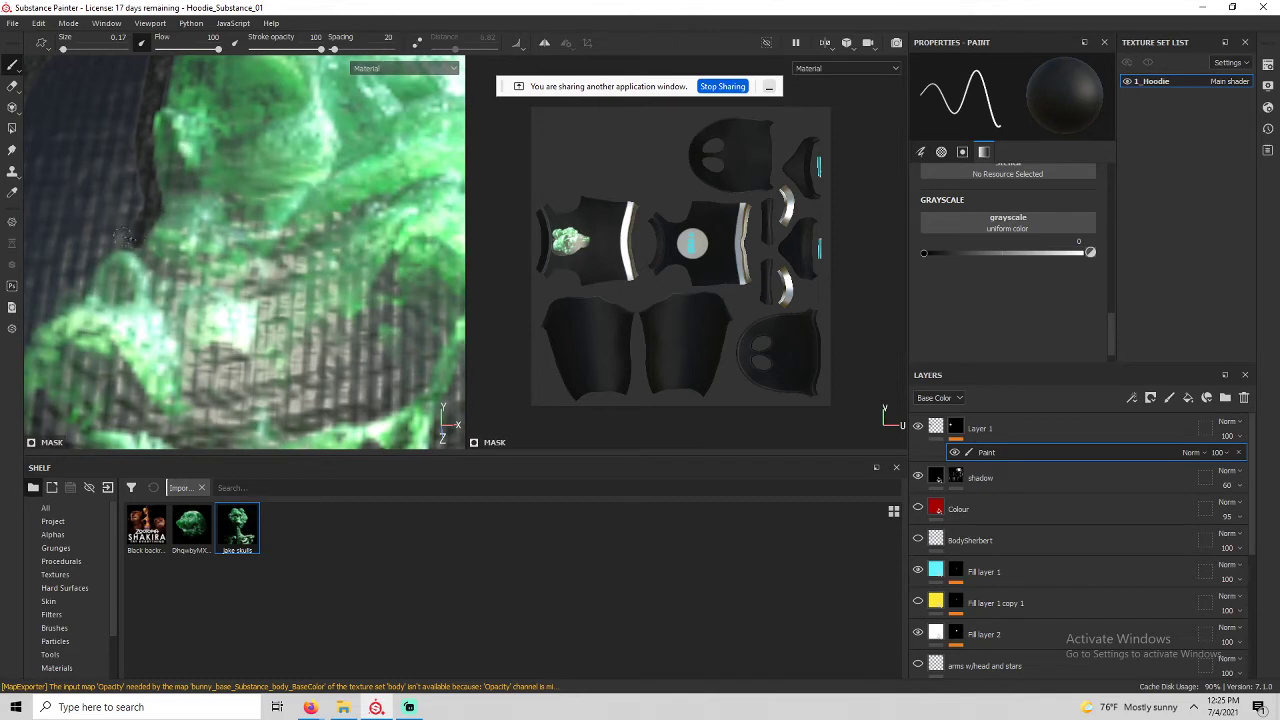
left_click_drag(112, 241, 75, 291)
Darken the skull's left edge, covering the bluish patch there.
scroll(101, 246, "down", 3)
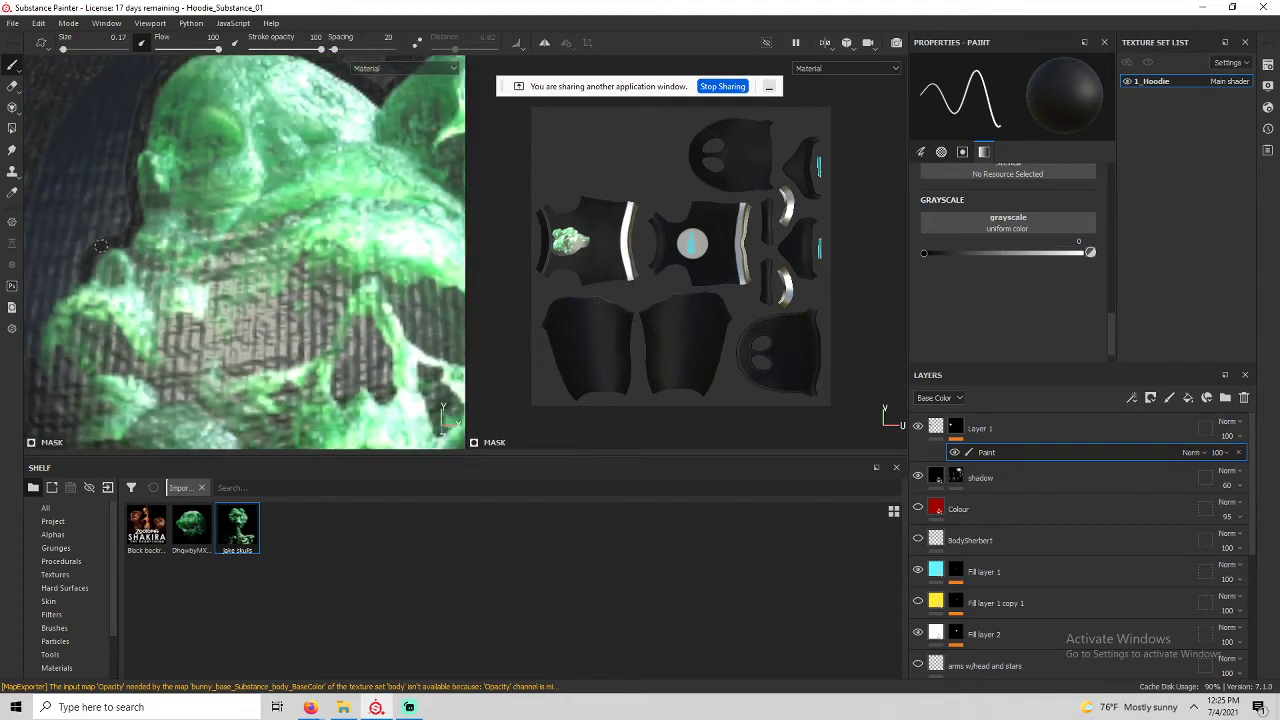
left_click_drag(101, 246, 168, 212, "alt")
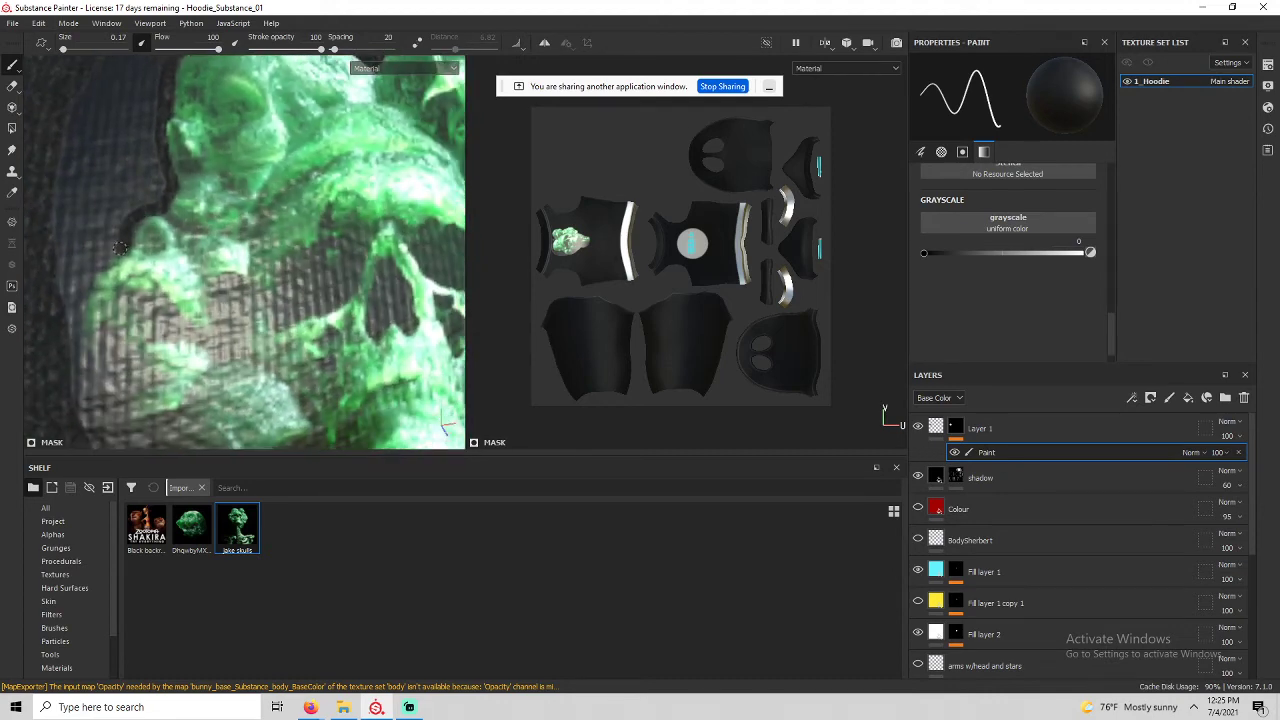
mouse_move(99, 263)
left_mouse_down()
mouse_move(73, 327)
mouse_move(76, 394)
left_mouse_up()
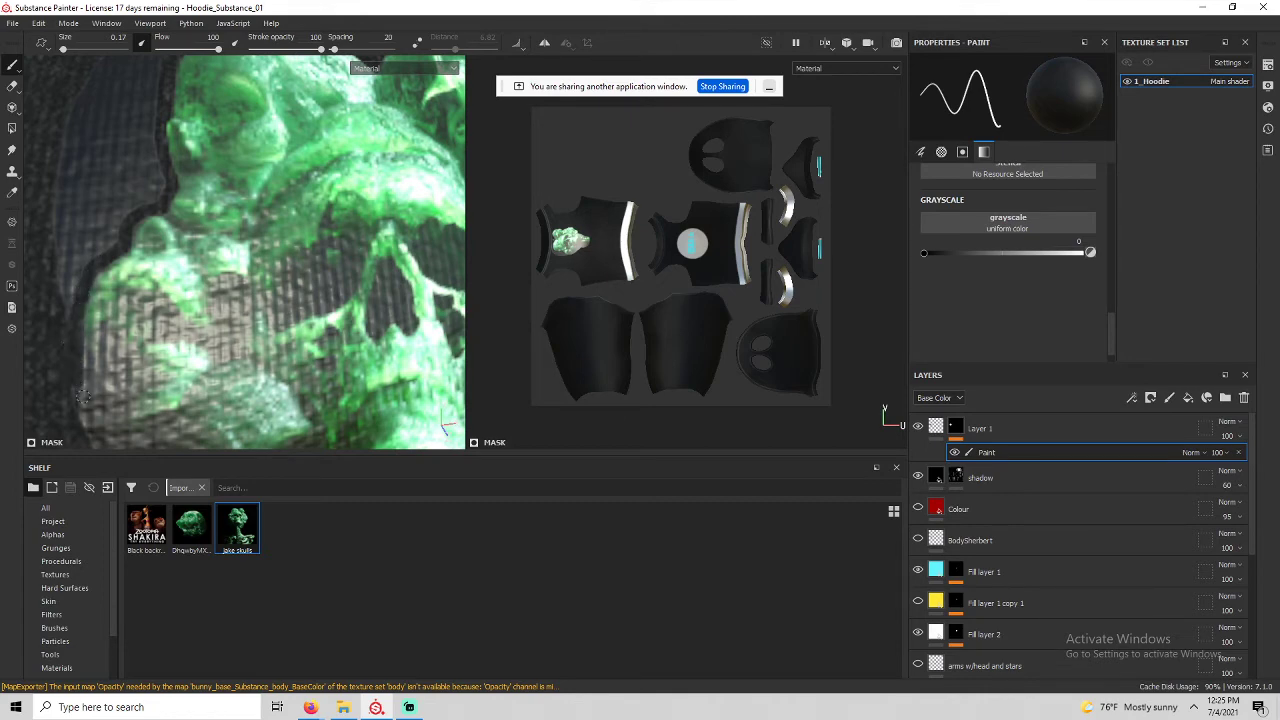
scroll(78, 392, "down", 3)
scroll(99, 361, "up", 5)
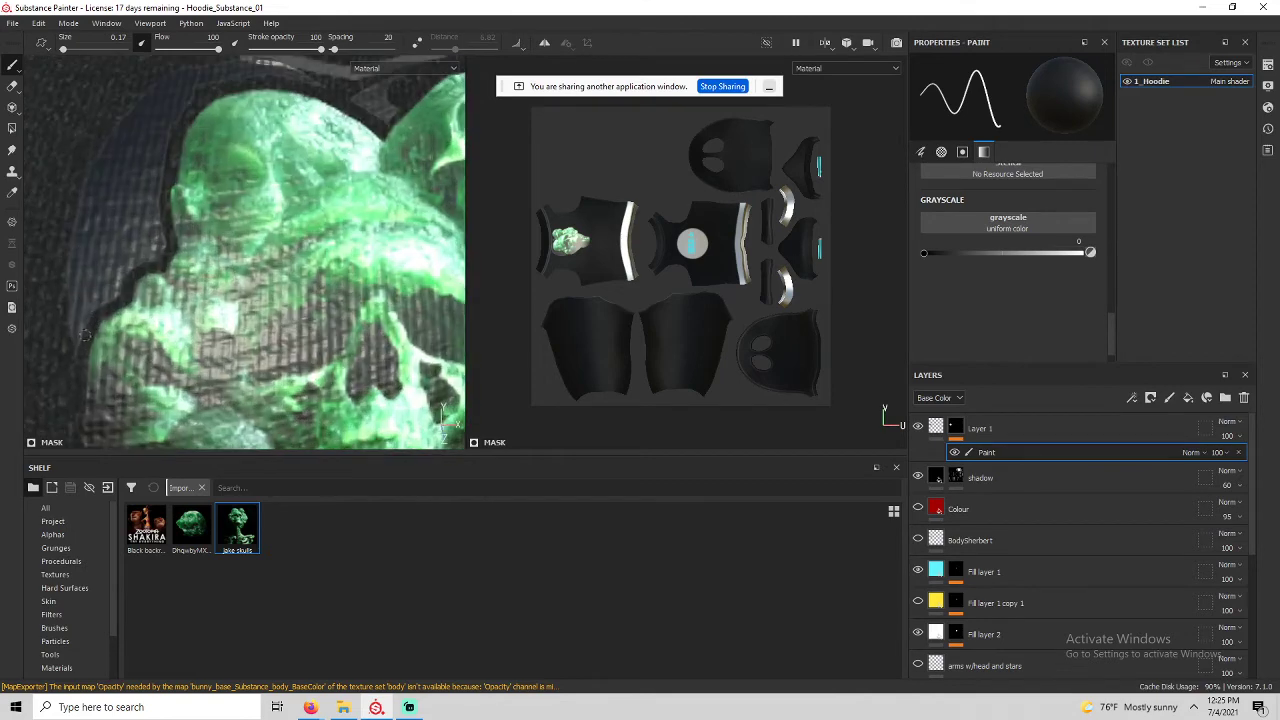
mouse_move(95, 295)
left_mouse_down()
mouse_move(152, 253)
mouse_move(160, 166)
left_mouse_up()
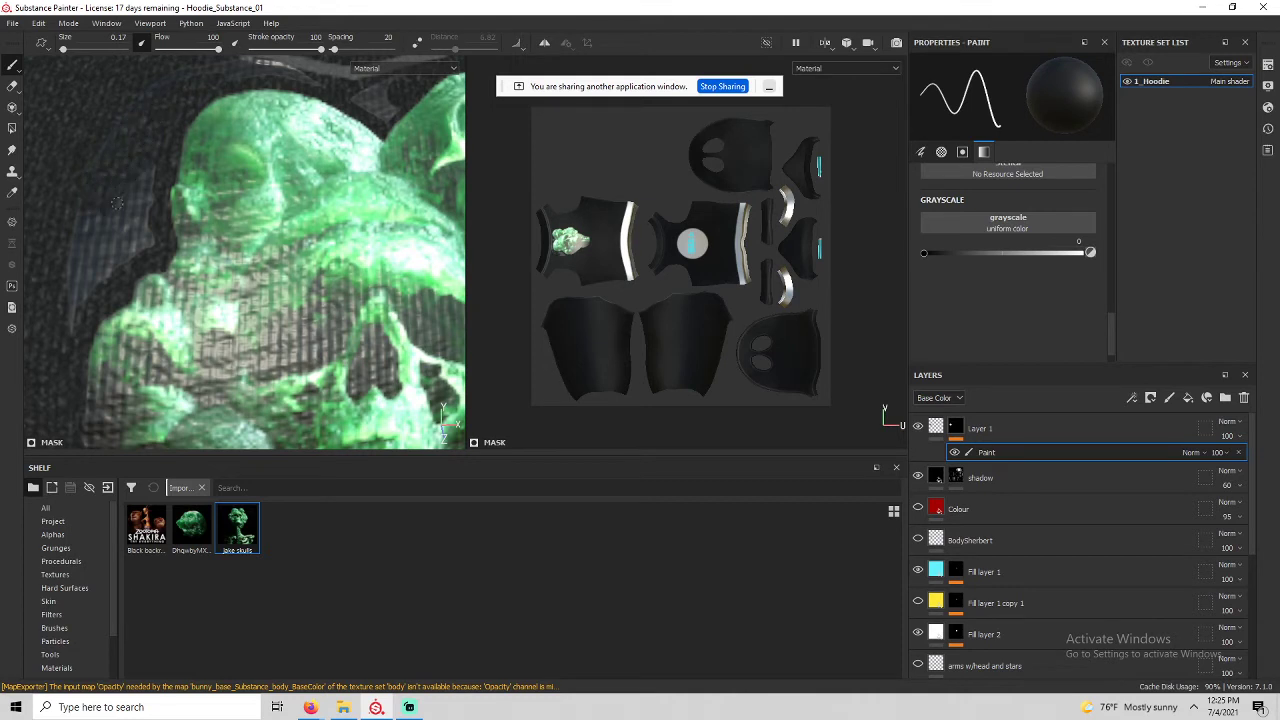
mouse_move(117, 203)
left_mouse_down()
mouse_move(148, 174)
mouse_move(147, 245)
mouse_move(112, 287)
mouse_move(80, 298)
mouse_move(74, 235)
mouse_move(96, 266)
mouse_move(110, 226)
mouse_move(99, 263)
left_mouse_up()
mouse_move(125, 195)
left_mouse_down()
mouse_move(133, 230)
mouse_move(107, 225)
left_mouse_up()
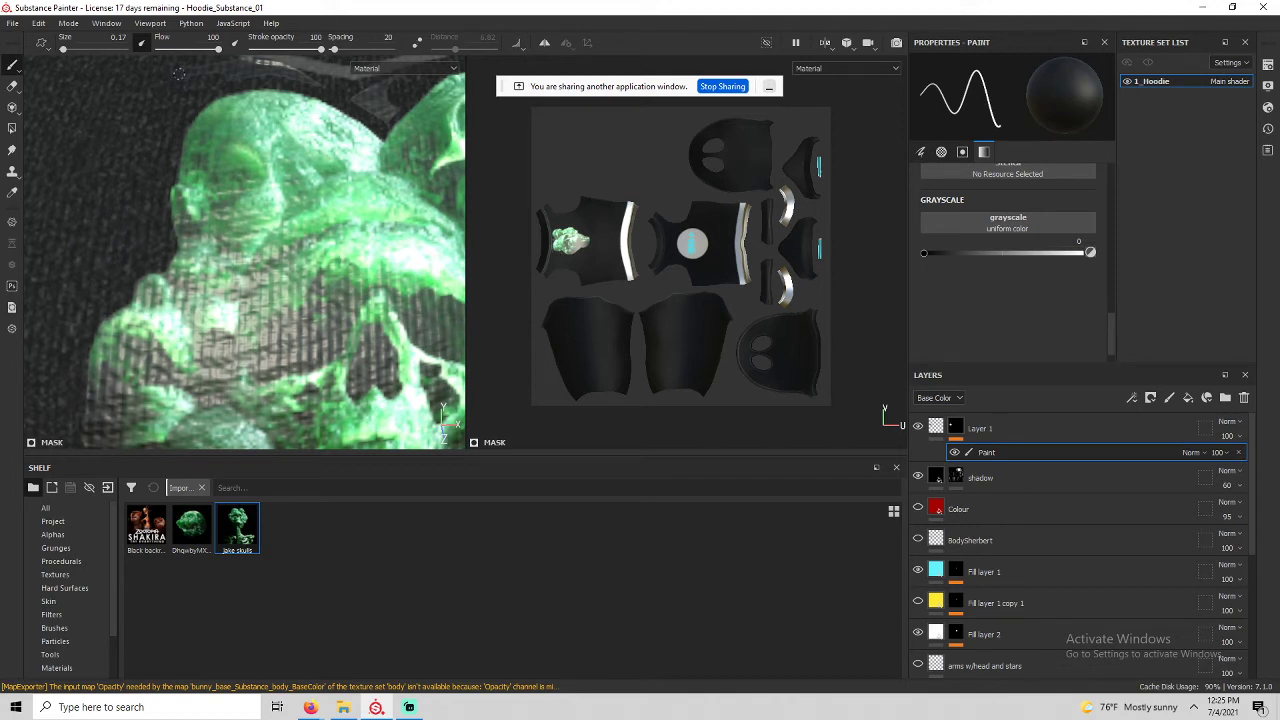
Paint over the light leftover patch near the collar above the skull.
middle_click_drag(179, 74, 127, 152, "alt")
mouse_move(126, 149)
left_mouse_down()
mouse_move(235, 143)
mouse_move(255, 147)
mouse_move(260, 170)
mouse_move(256, 153)
mouse_move(113, 144)
mouse_move(244, 137)
left_mouse_up()
key("ctrl+z")
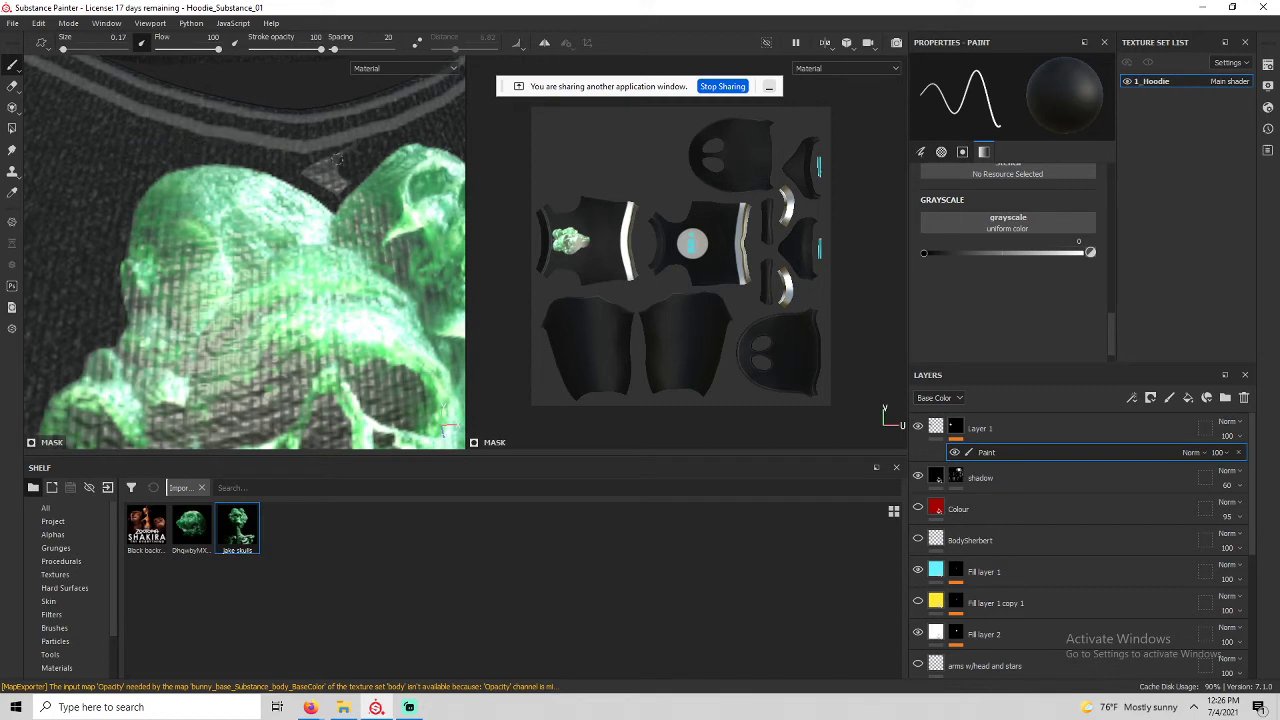
mouse_move(337, 158)
left_mouse_down()
mouse_move(312, 172)
mouse_move(342, 150)
mouse_move(337, 178)
left_mouse_up()
Inspect the cleaned skull print from several angles, then select the Paint sub-layer's name.
scroll(390, 273, "down", 5)
left_click_drag(380, 250, 346, 258, "alt")
scroll(330, 252, "down", 2)
middle_click_drag(314, 246, 121, 242, "alt")
scroll(251, 187, "up", 3)
scroll(243, 187, "down", 3)
scroll(200, 200, "up", 4)
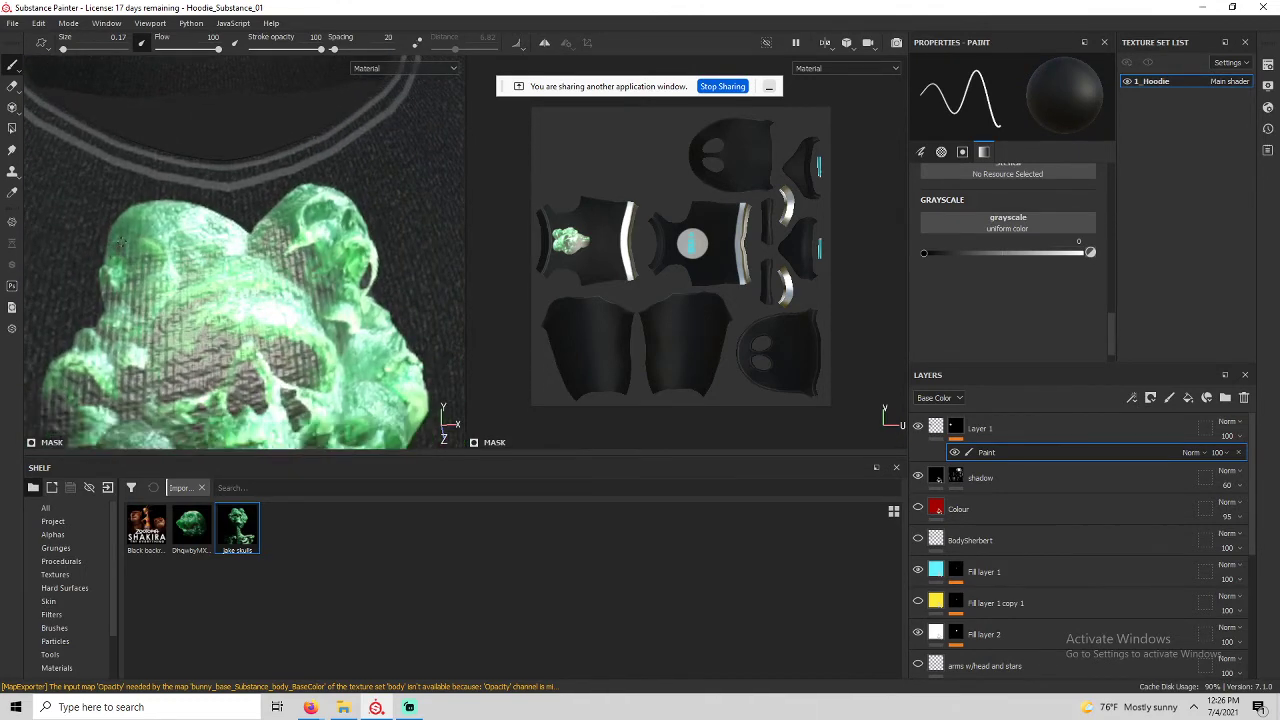
left_click_drag(120, 240, 190, 160, "alt")
scroll(127, 240, "down", 2)
scroll(215, 155, "down", 2)
middle_click_drag(252, 155, 257, 265, "alt")
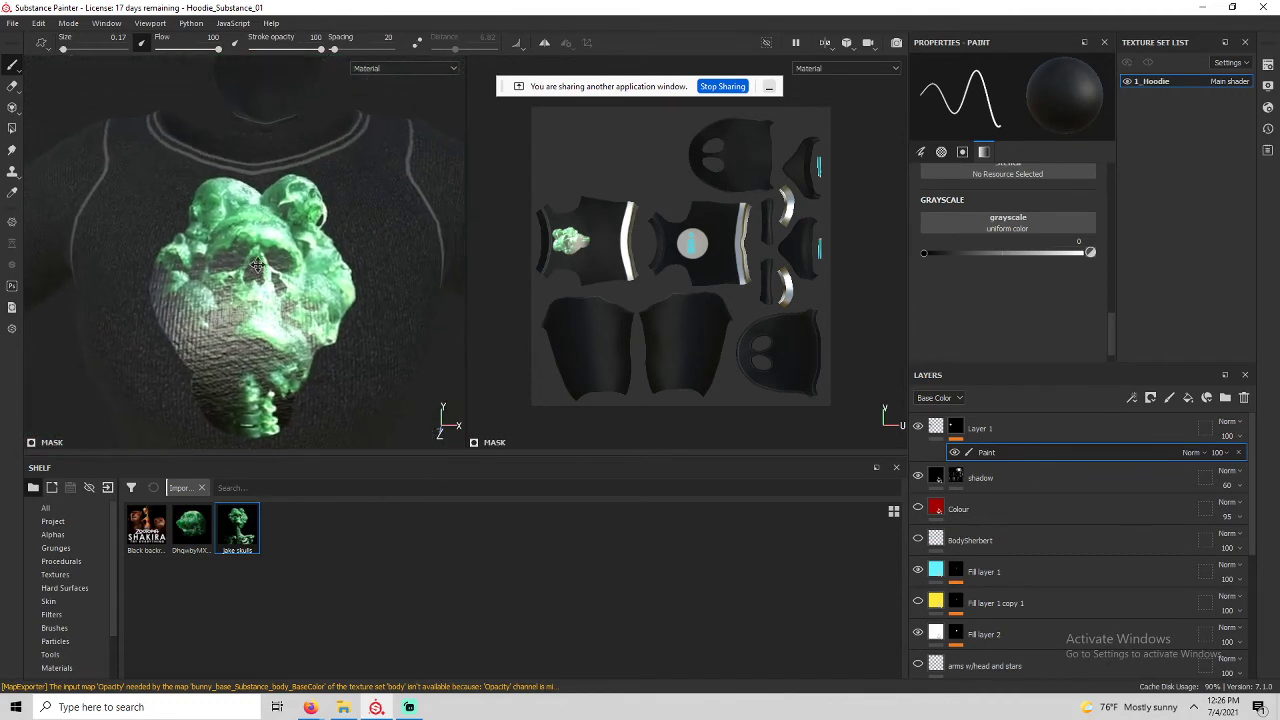
mouse_move(285, 286)
left_mouse_down("alt")
mouse_move(240, 300)
mouse_move(337, 289)
mouse_move(300, 275)
mouse_move(247, 337)
mouse_move(270, 288)
left_mouse_up("alt")
double_click(987, 452)
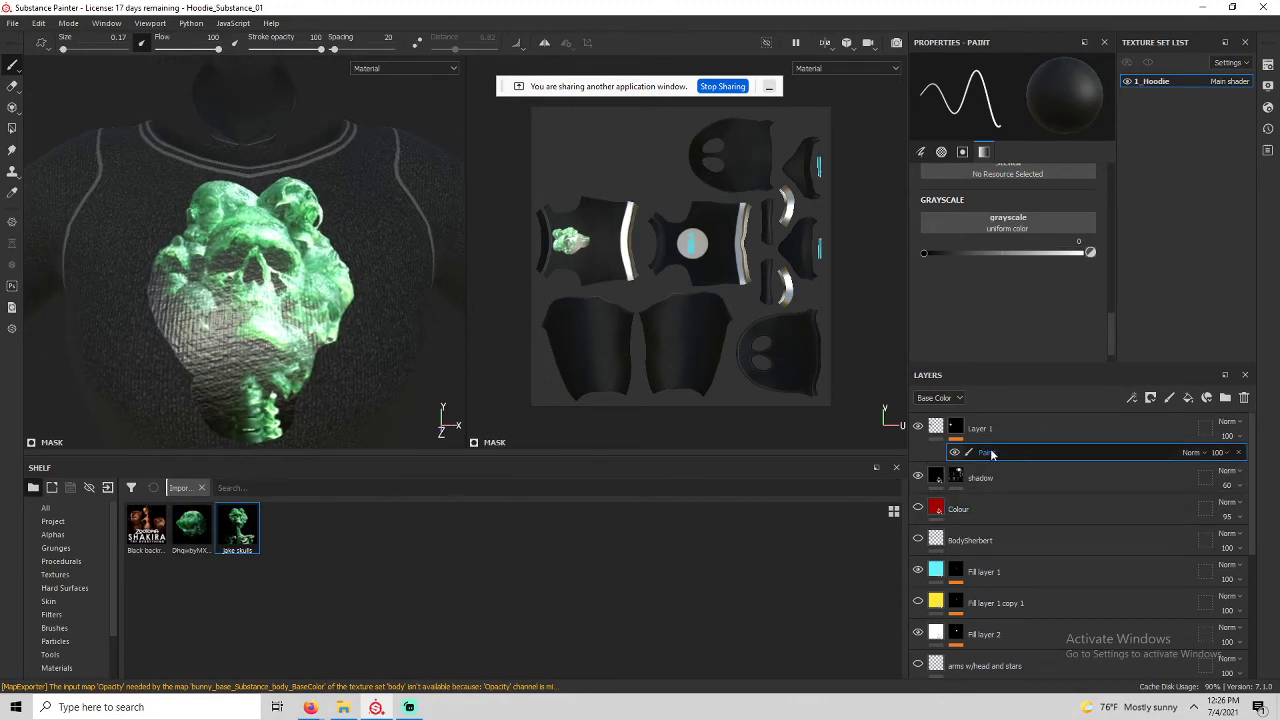
Keep the Paint sub-layer name, pick the green skull texture, and enlarge the brush to 3.36.
key("Return")
left_click(192, 530)
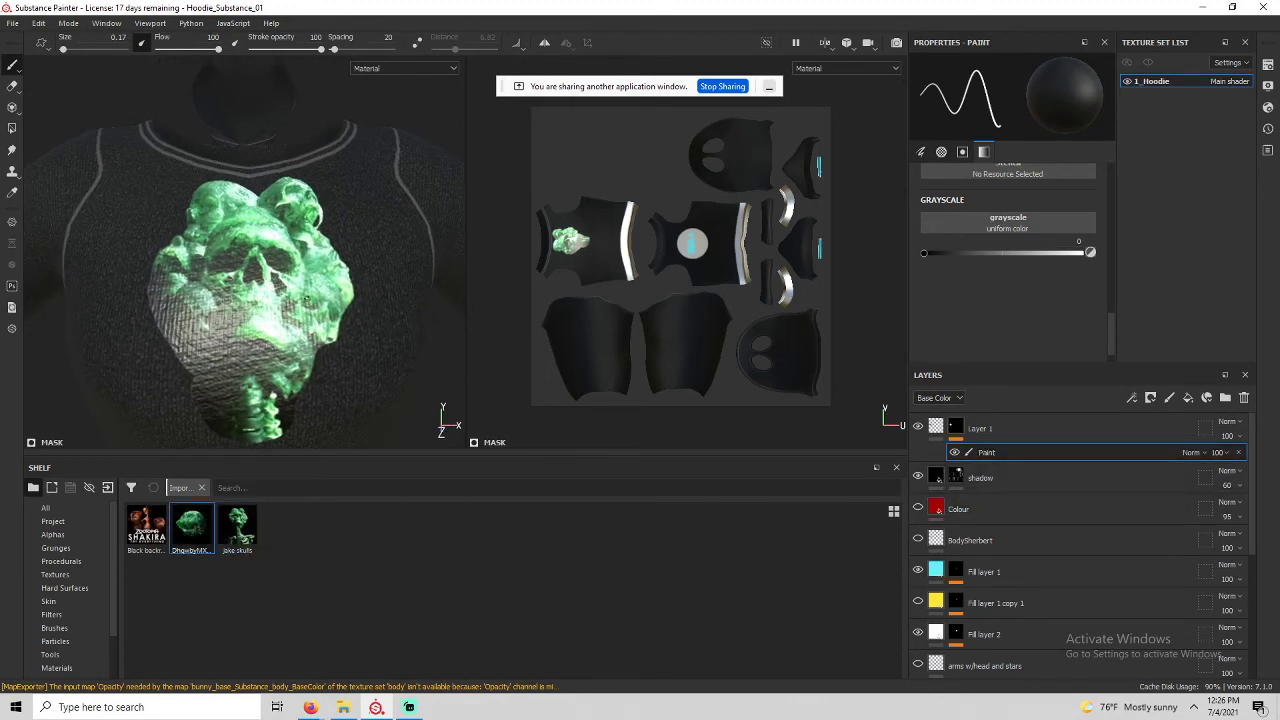
right_click_drag(386, 257, 418, 257, "ctrl")
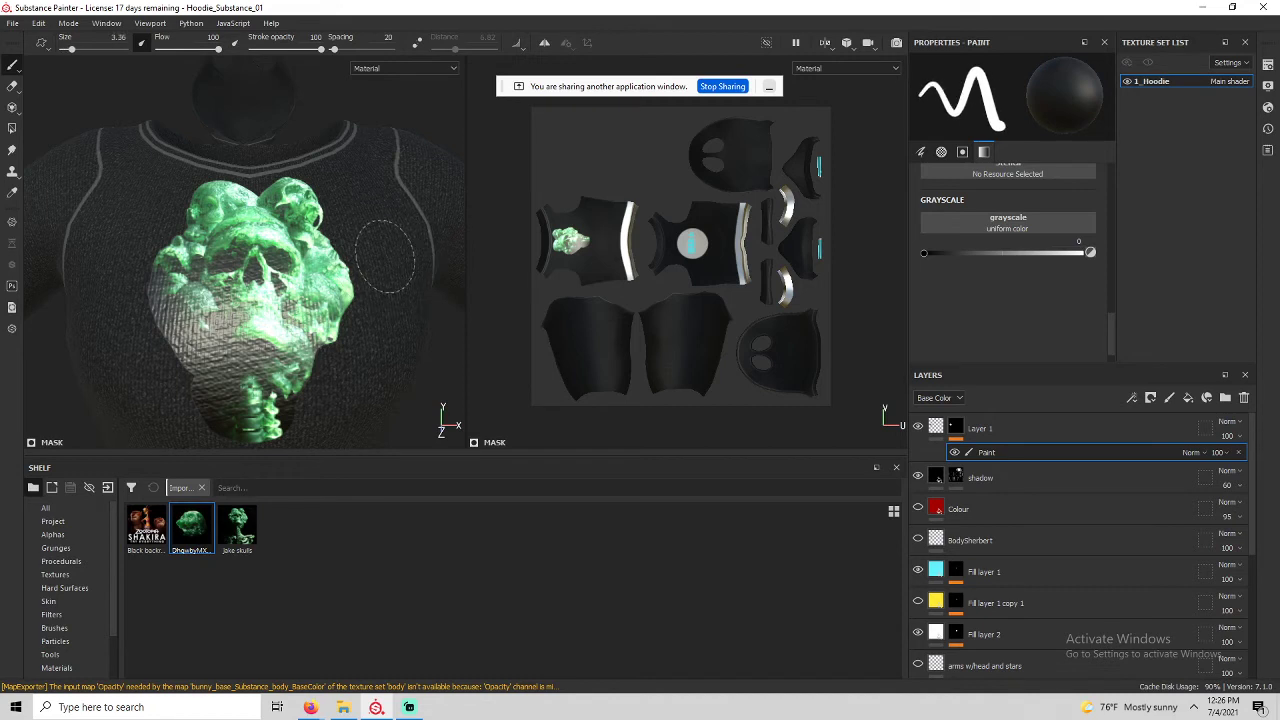
left_click_drag(386, 257, 335, 281, "alt")
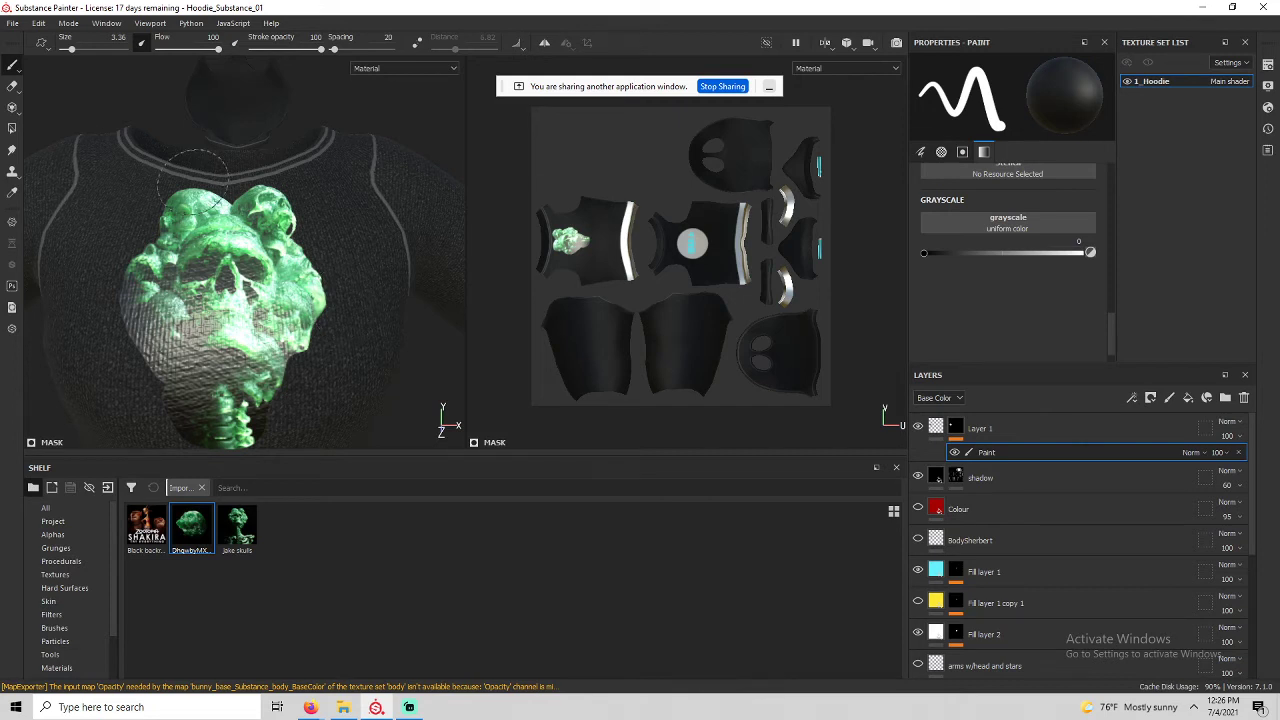
Shrink the brush to 0.86 and view the skull print and hood opening.
scroll(122, 284, "up", 5)
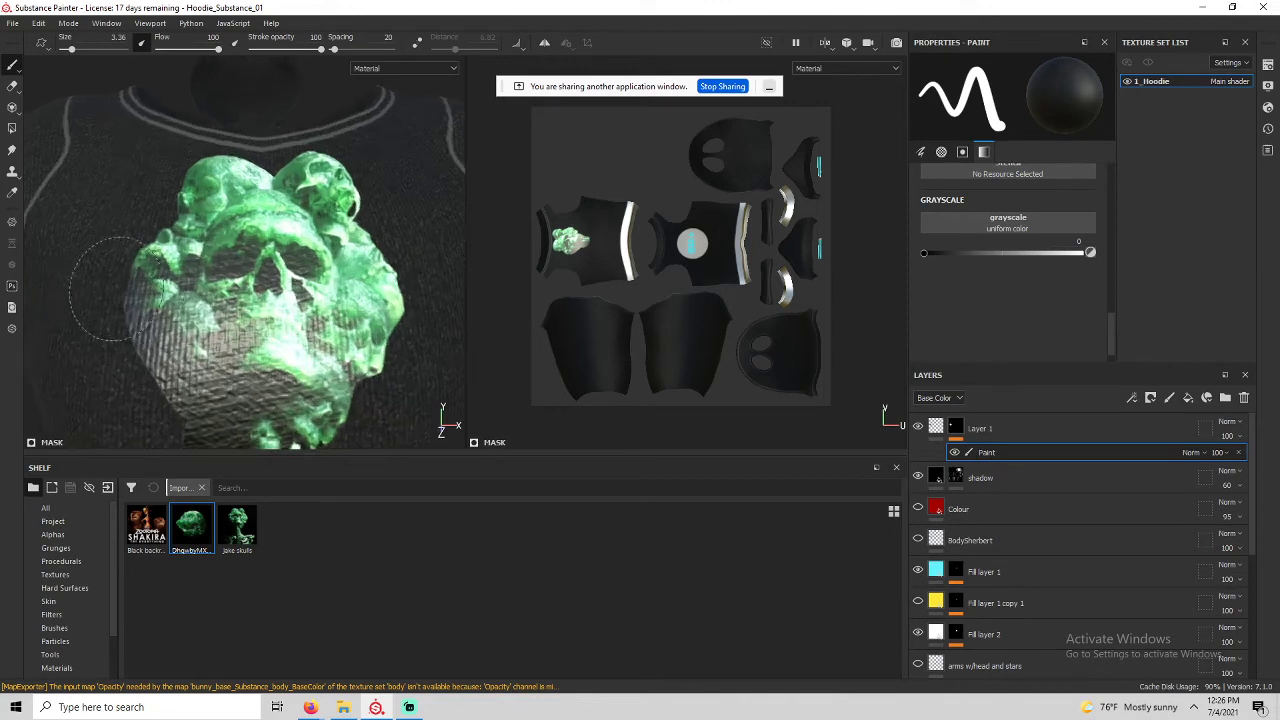
right_click_drag(178, 216, 115, 216, "ctrl")
scroll(177, 216, "up", 4)
left_click_drag(176, 216, 145, 208, "alt")
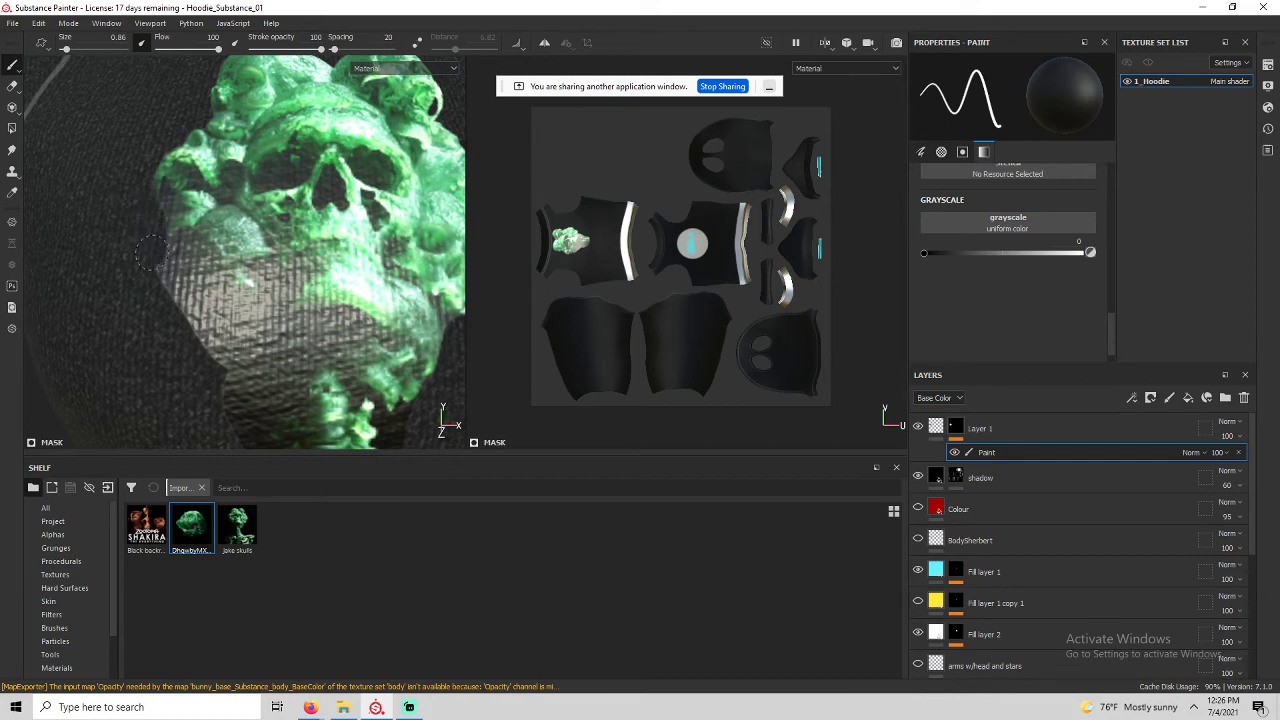
mouse_move(220, 365)
left_mouse_down("alt")
mouse_move(149, 263)
mouse_move(163, 325)
mouse_move(257, 380)
mouse_move(235, 345)
left_mouse_up("alt")
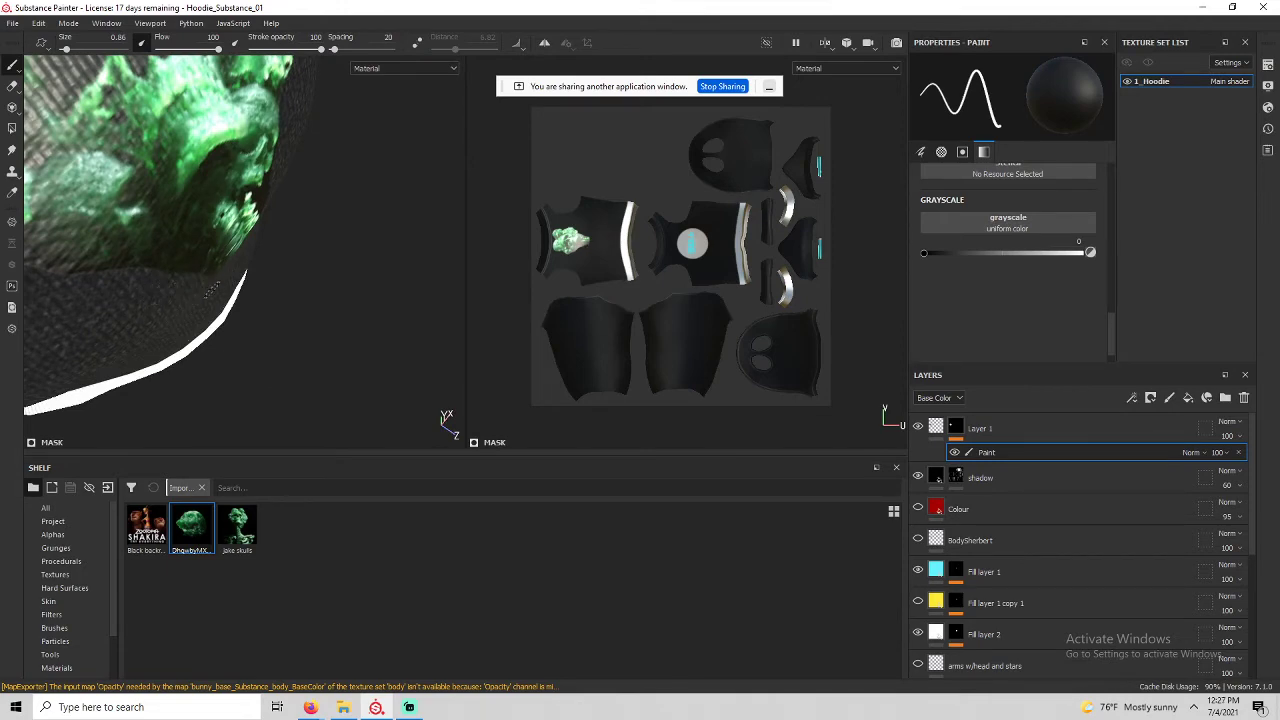
mouse_move(210, 289)
left_mouse_down("alt")
mouse_move(106, 234)
mouse_move(130, 277)
mouse_move(257, 323)
mouse_move(205, 305)
mouse_move(309, 323)
mouse_move(142, 293)
left_mouse_up("alt")
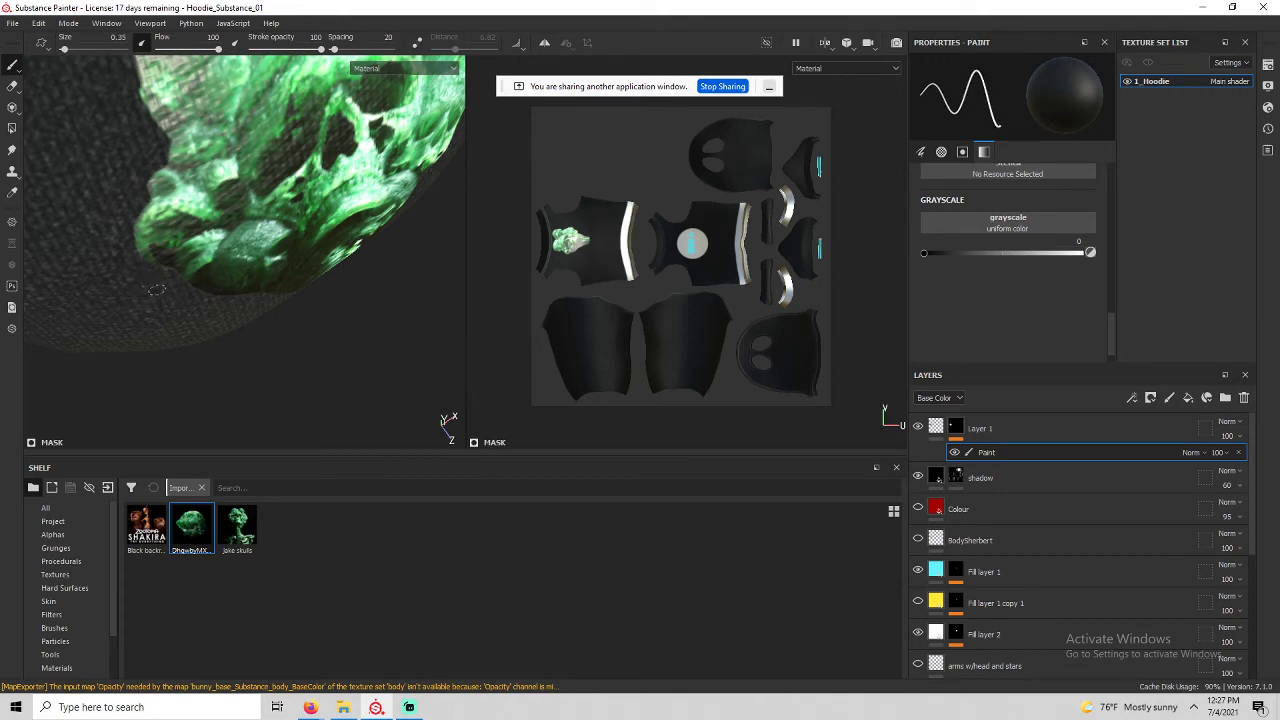
Shrink the brush to 0.29 and inspect the skull print from closer side angles.
right_click_drag(160, 288, 145, 288, "ctrl")
scroll(153, 282, "up", 5)
mouse_move(153, 280)
left_mouse_down("alt")
mouse_move(150, 245)
mouse_move(172, 295)
mouse_move(180, 272)
left_mouse_up("alt")
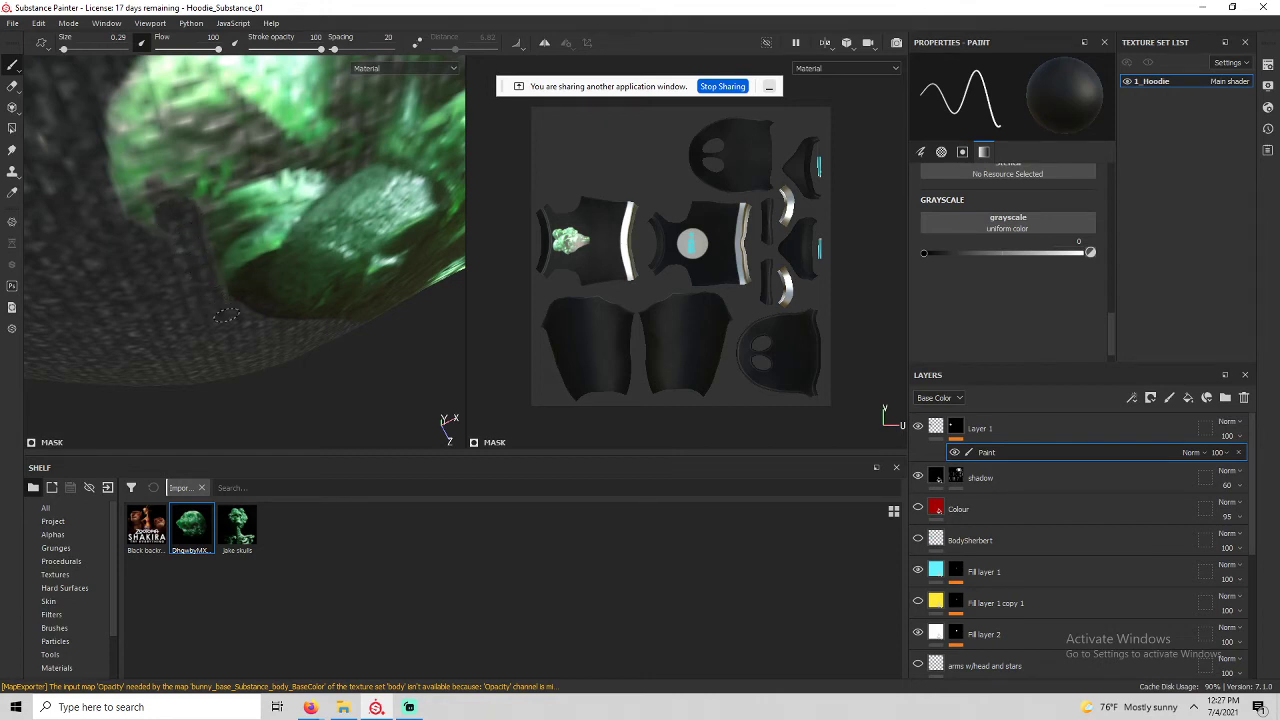
mouse_move(226, 315)
left_mouse_down("alt")
mouse_move(166, 223)
mouse_move(220, 272)
mouse_move(264, 278)
mouse_move(212, 263)
mouse_move(323, 294)
mouse_move(168, 212)
mouse_move(140, 327)
left_mouse_up("alt")
left_click_drag(230, 351, 254, 367, "alt")
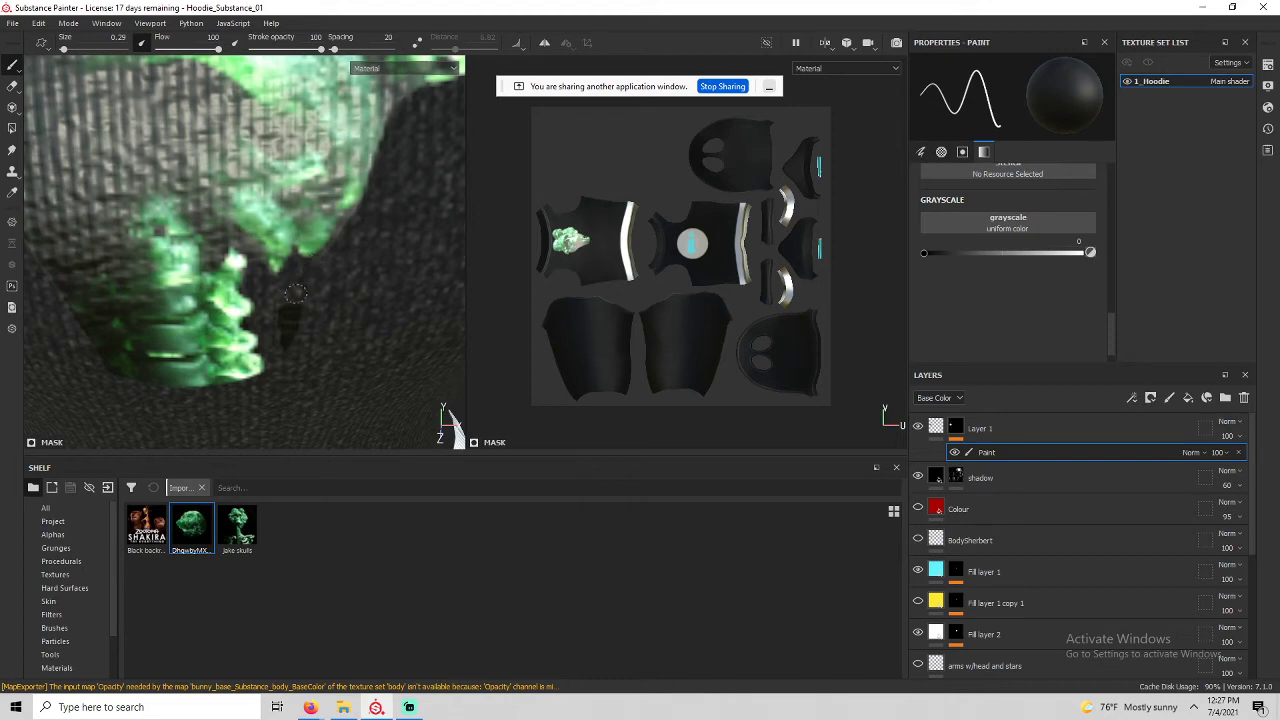
left_click_drag(300, 320, 331, 347, "alt")
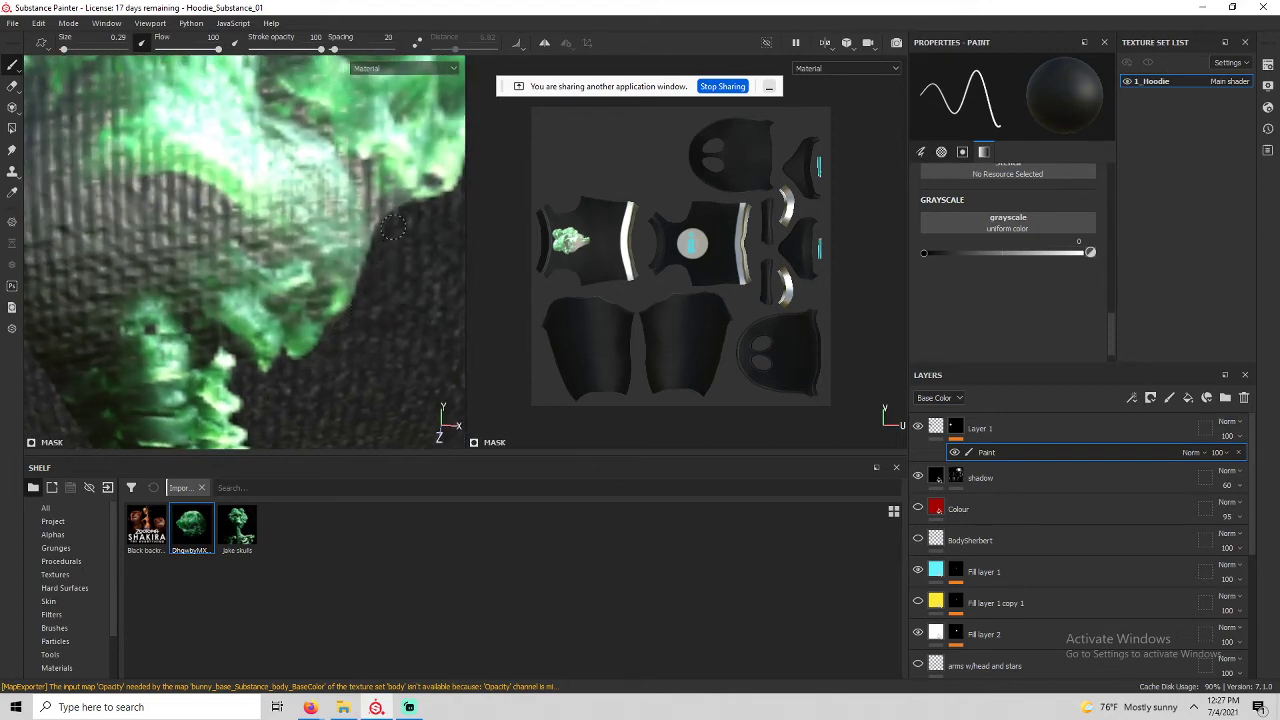
scroll(406, 232, "down", 10)
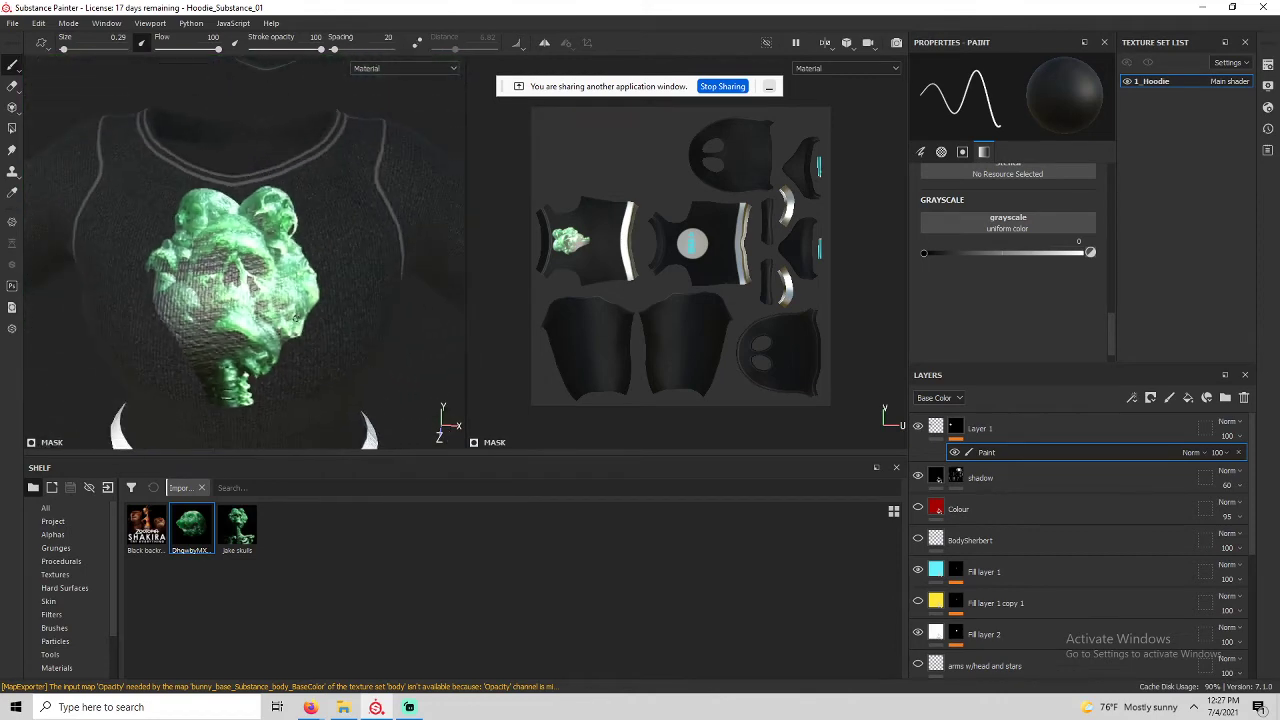
mouse_move(298, 320)
left_mouse_down("alt")
mouse_move(316, 279)
mouse_move(306, 331)
mouse_move(260, 300)
mouse_move(288, 334)
mouse_move(337, 323)
mouse_move(206, 274)
left_mouse_up("alt")
scroll(206, 274, "up", 4)
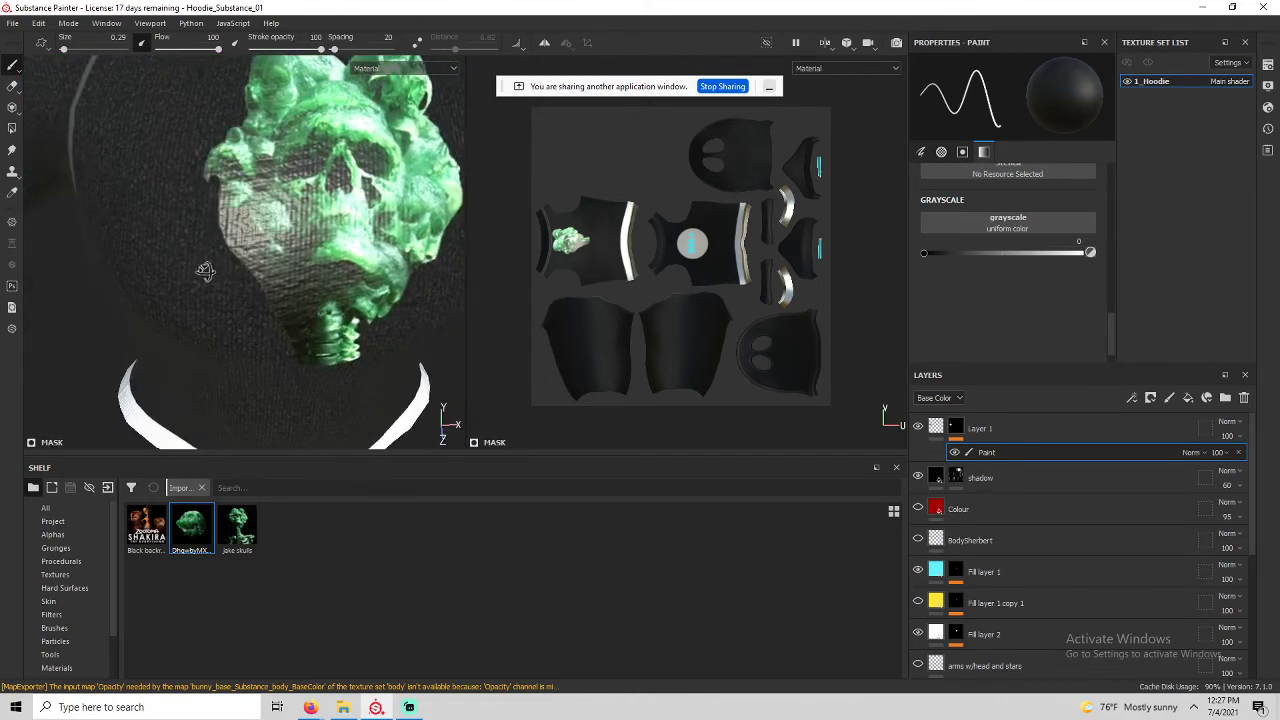
Turn on Lazy Mouse, set the brush to 0.72, and drop the skull texture onto Layer 1.
key("d")
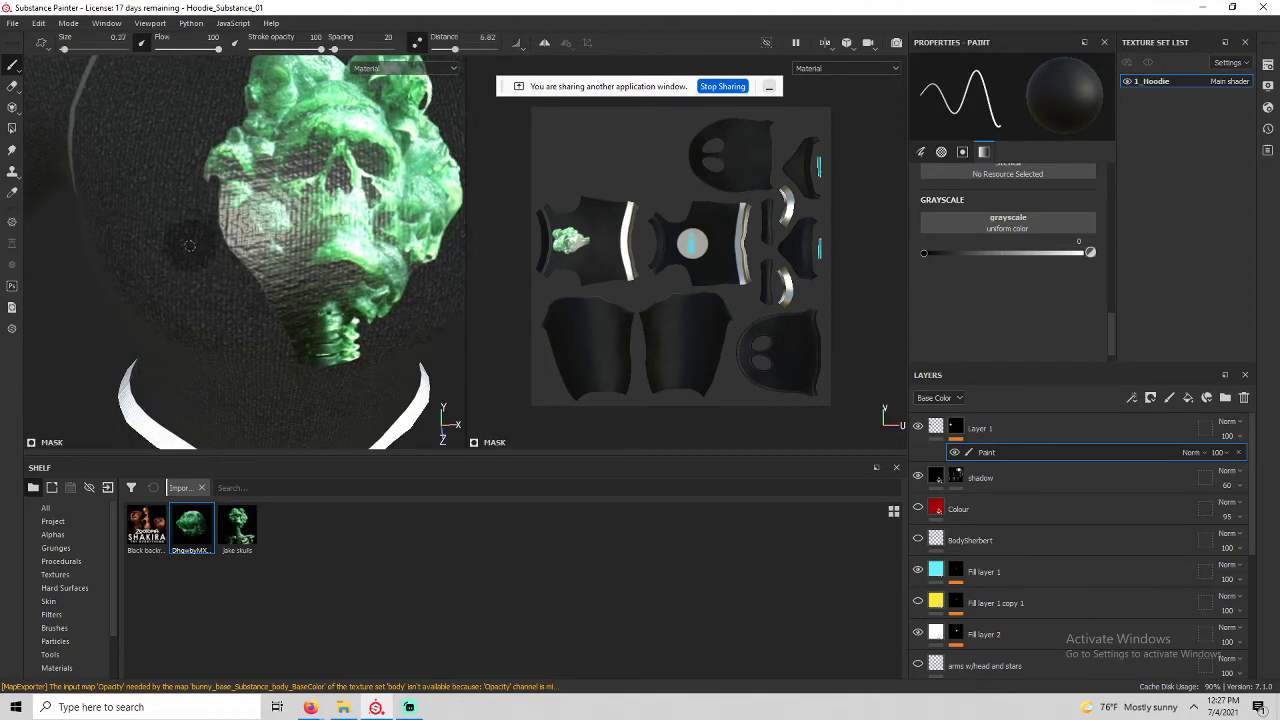
right_click_drag(189, 246, 200, 246, "ctrl")
mouse_move(189, 246)
left_mouse_down("alt")
mouse_move(123, 200)
mouse_move(96, 160)
mouse_move(105, 168)
left_mouse_up("alt")
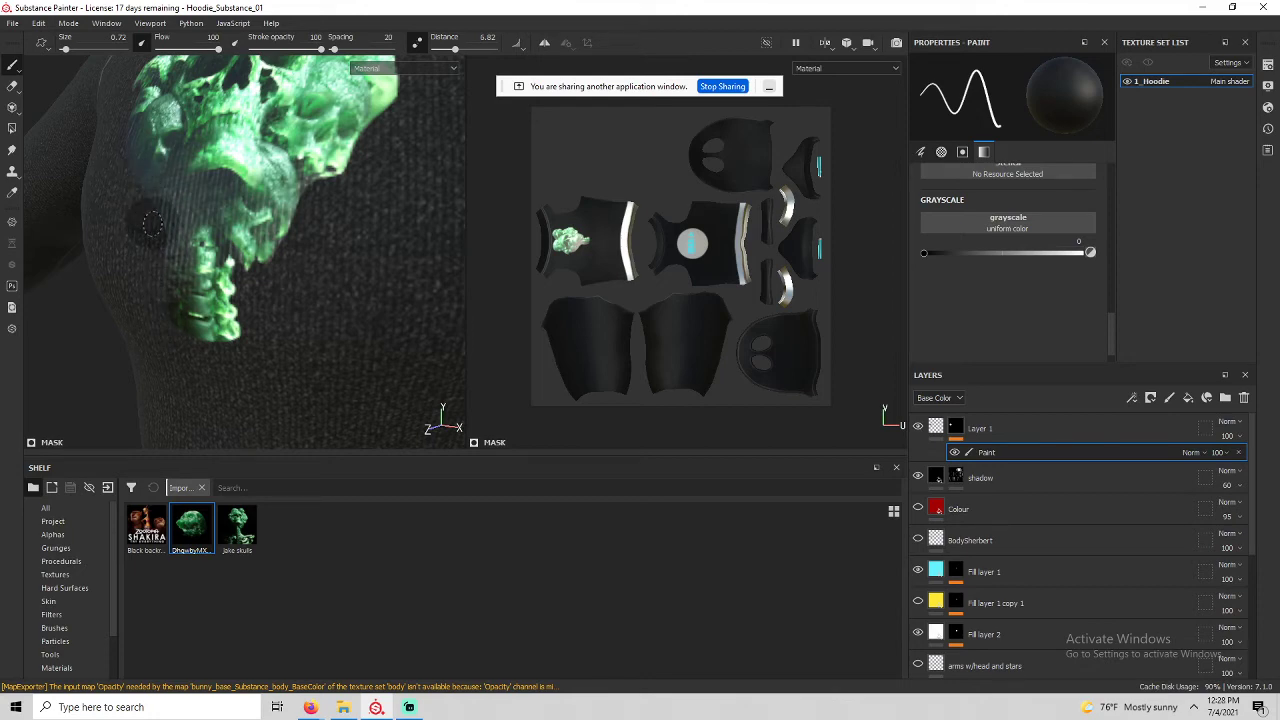
left_click_drag(151, 346, 157, 310, "alt")
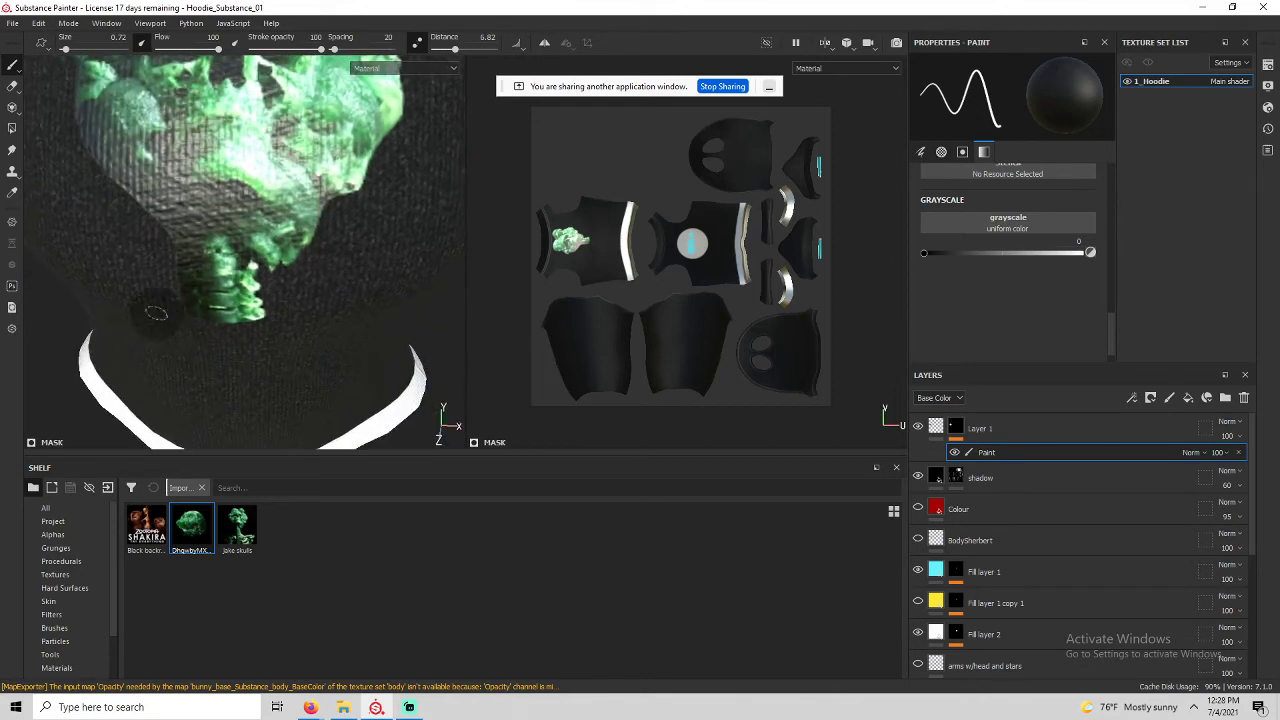
middle_click_drag(157, 310, 195, 420, "alt")
mouse_move(115, 297)
left_mouse_down("alt")
mouse_move(178, 275)
mouse_move(179, 247)
mouse_move(144, 297)
mouse_move(128, 288)
mouse_move(113, 310)
mouse_move(166, 329)
mouse_move(20, 283)
mouse_move(257, 314)
mouse_move(129, 293)
left_mouse_up("alt")
scroll(145, 298, "down", 2)
scroll(125, 292, "down", 4)
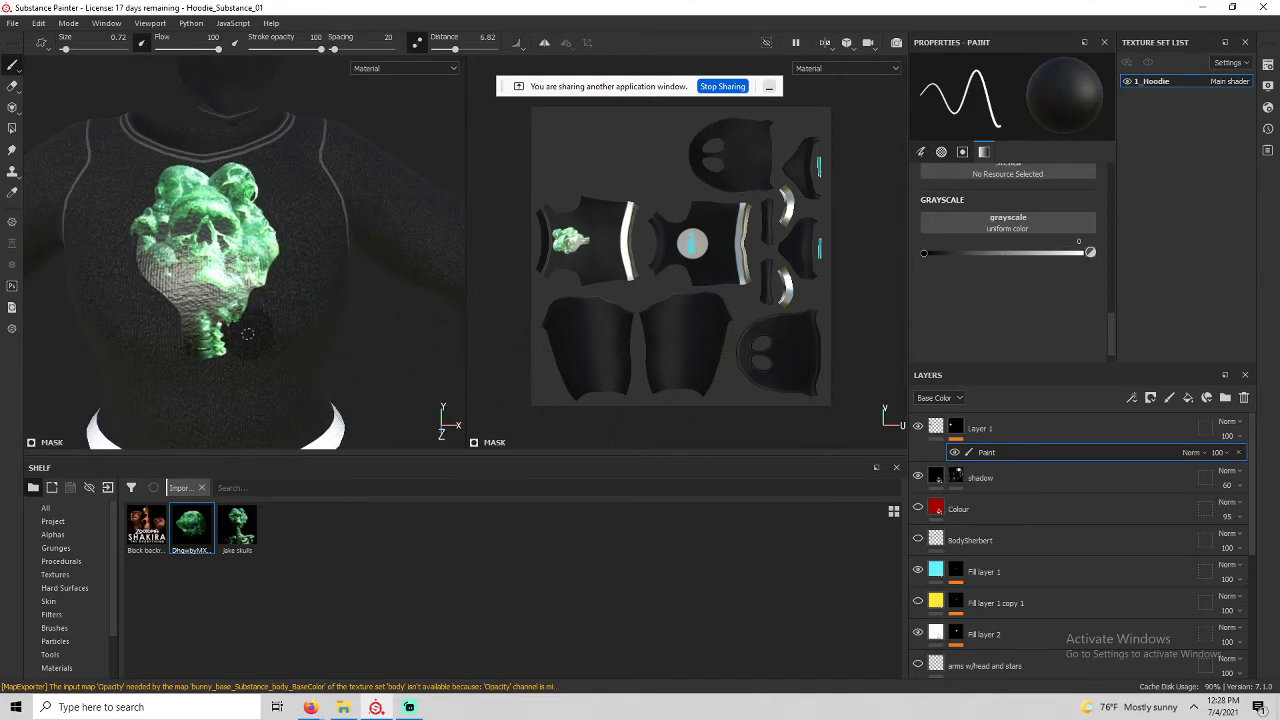
scroll(247, 332, "down", 3)
mouse_move(247, 332)
left_mouse_down("alt")
mouse_move(334, 306)
mouse_move(218, 418)
mouse_move(262, 326)
mouse_move(240, 318)
mouse_move(236, 340)
left_mouse_up("alt")
mouse_move(185, 535)
left_mouse_down()
mouse_move(898, 462)
mouse_move(937, 430)
left_mouse_up()
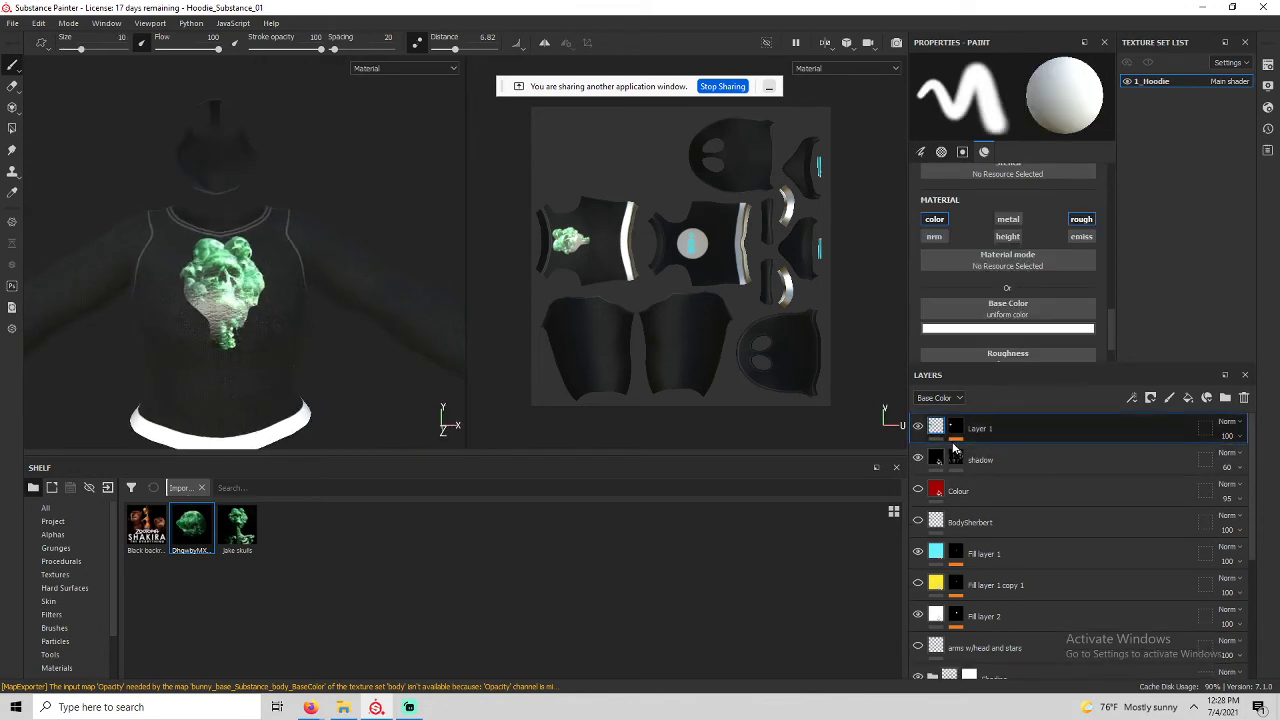
Add Layer 2 and load the green skull texture as base colour for projection.
left_click(1169, 397)
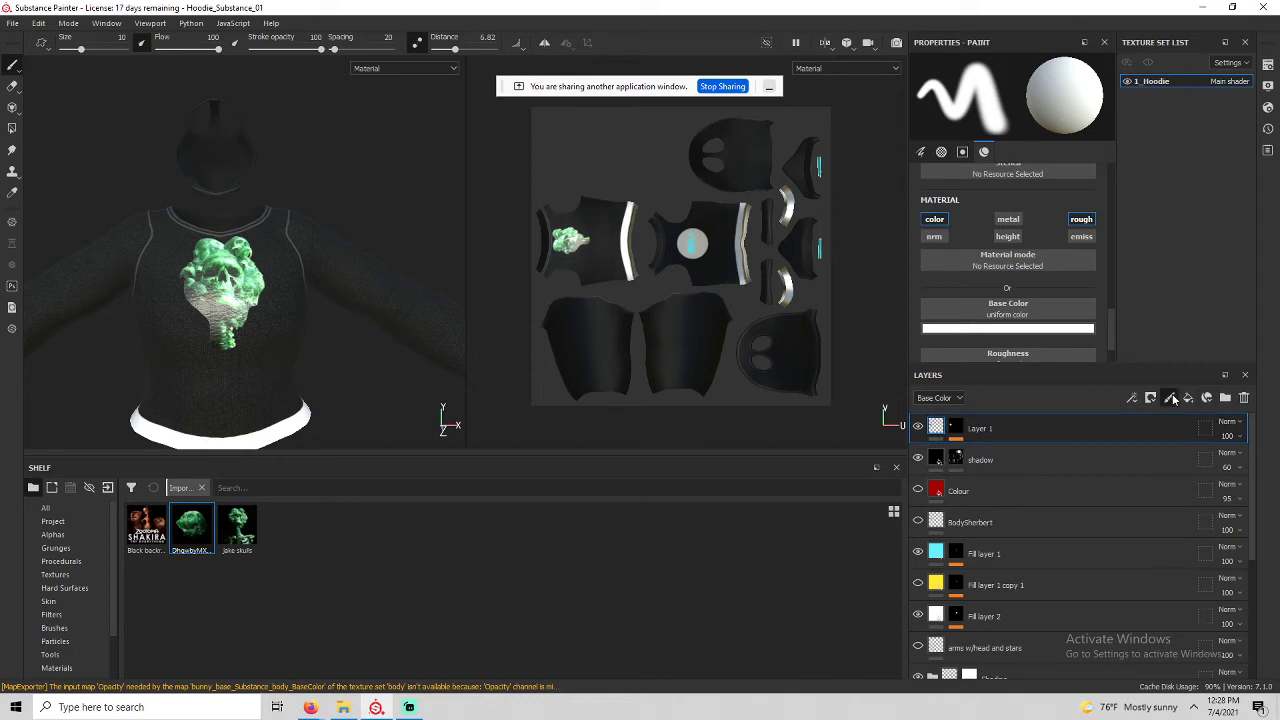
left_click(12, 107)
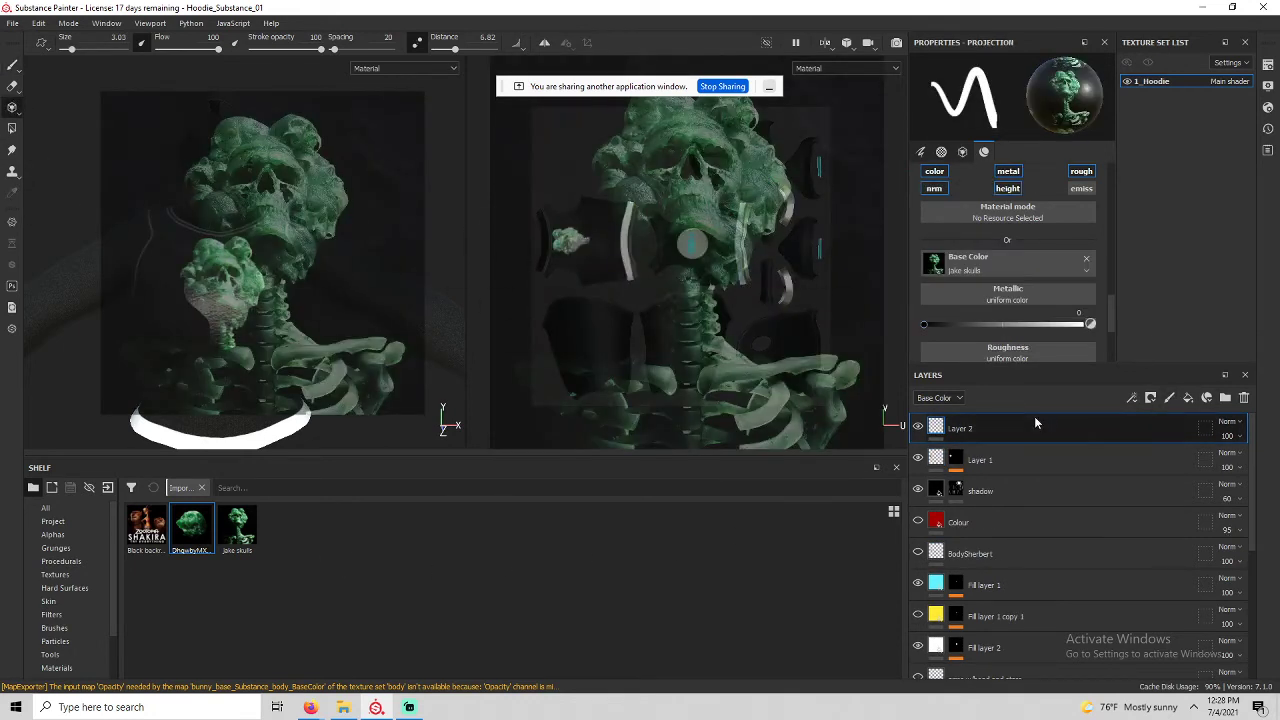
left_click(1087, 259)
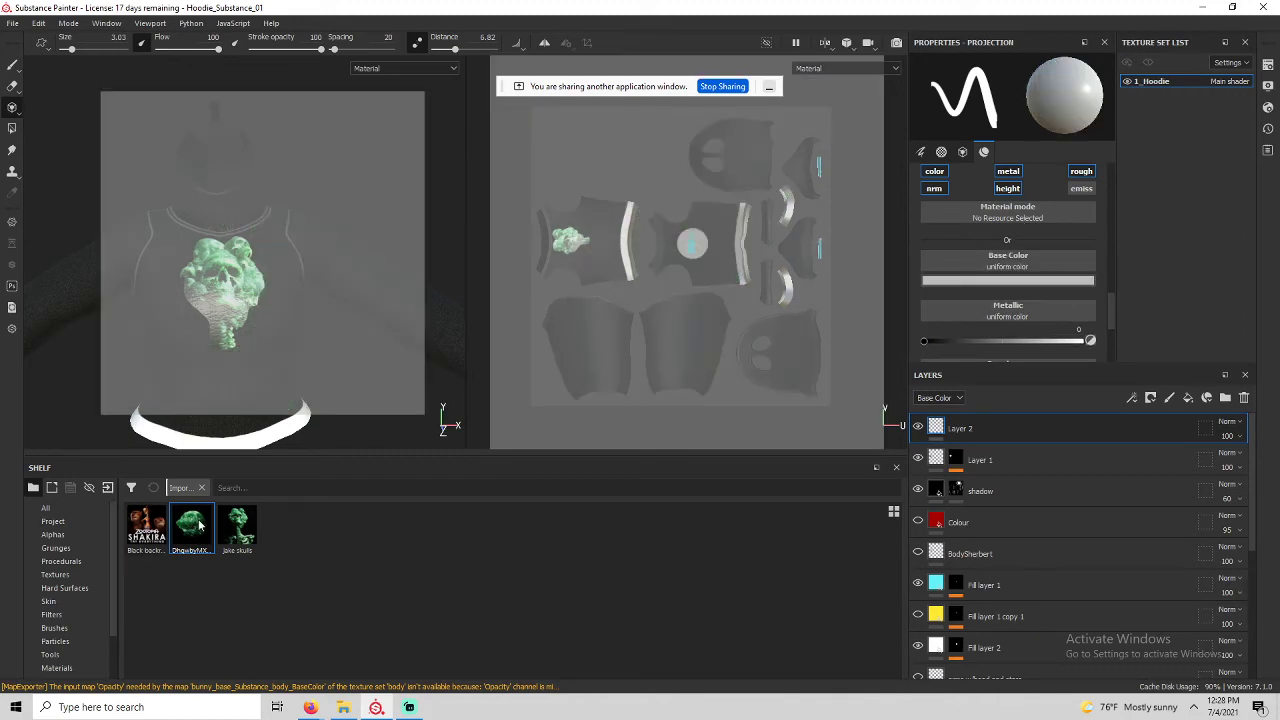
left_click_drag(200, 525, 1004, 266)
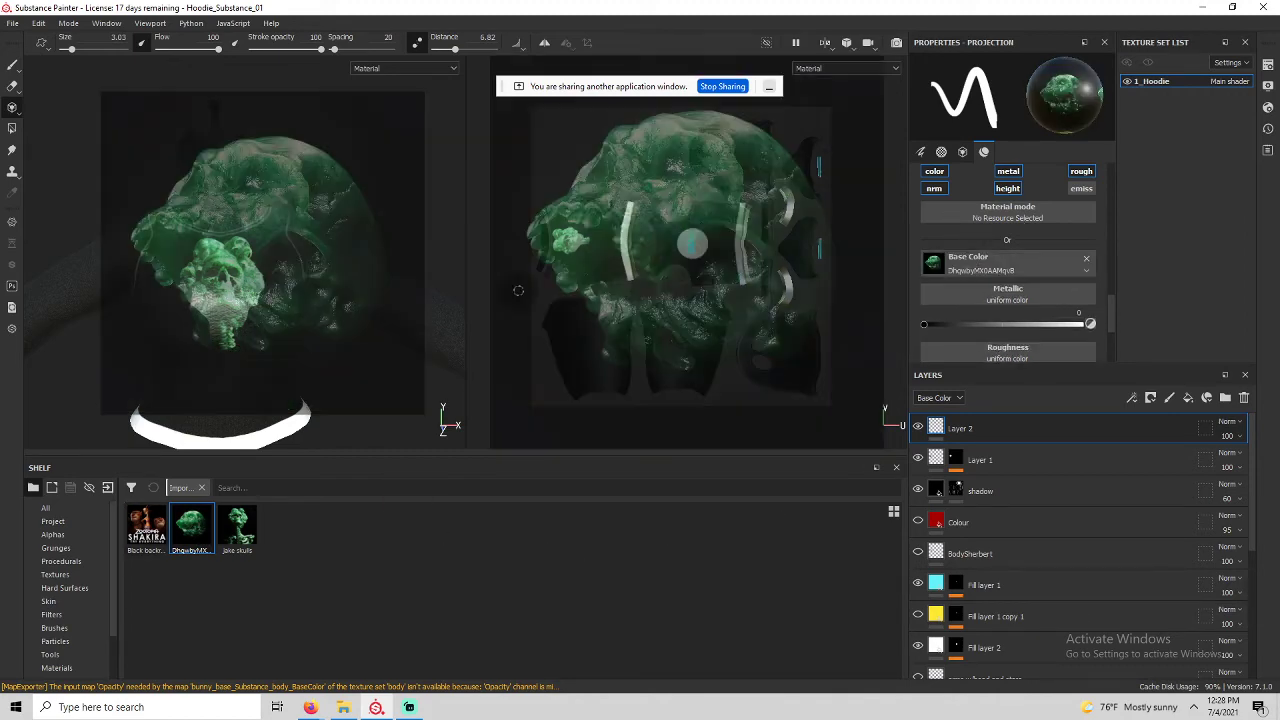
Orbit the hoodie to preview the skull projection, then return to the Paint tool.
scroll(275, 276, "down", 1)
scroll(270, 278, "up", 3)
left_click_drag(311, 443, 170, 218, "alt")
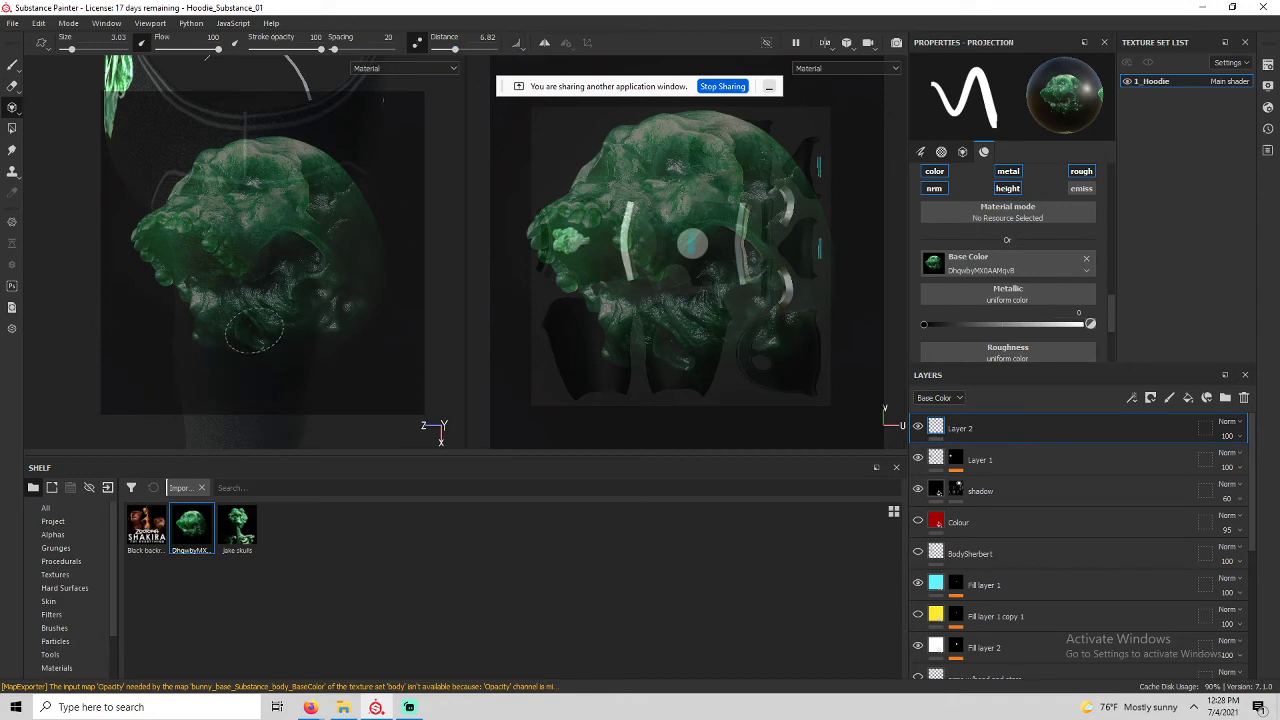
middle_click_drag(259, 334, 285, 217, "alt")
left_click_drag(285, 217, 305, 280, "alt")
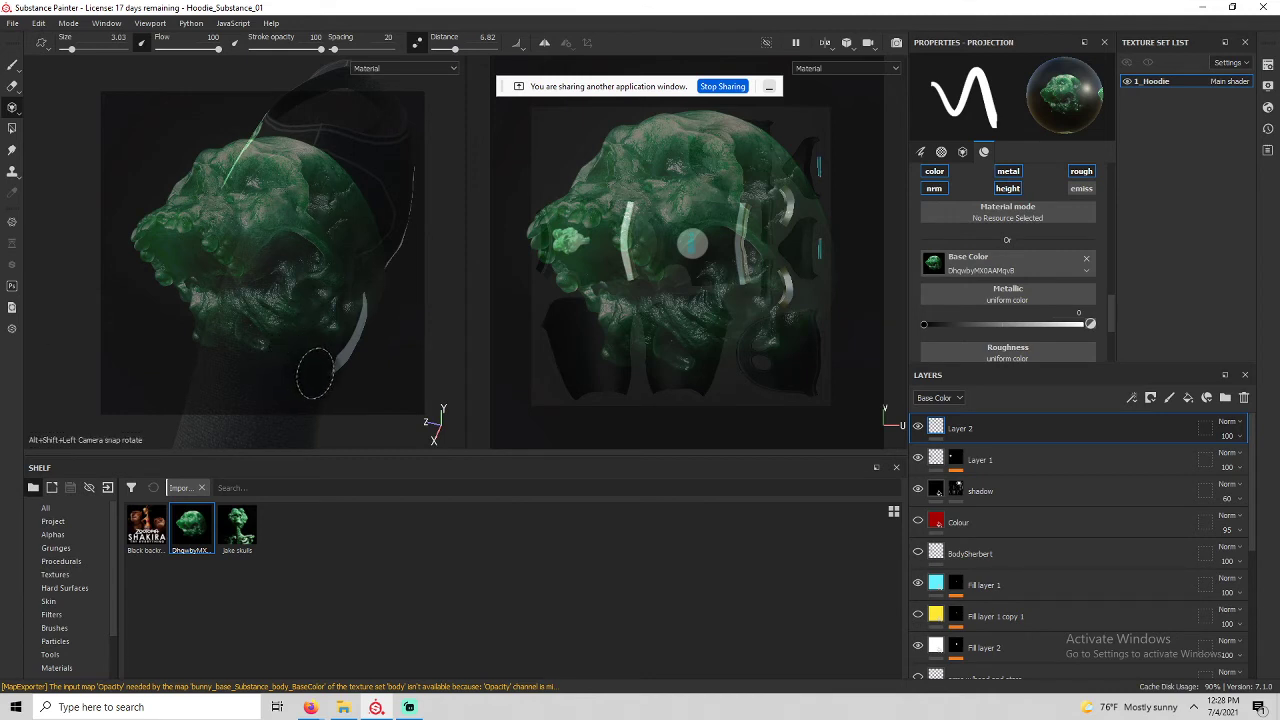
mouse_move(305, 372)
left_mouse_down("alt")
mouse_move(249, 371)
mouse_move(311, 363)
left_mouse_up("alt")
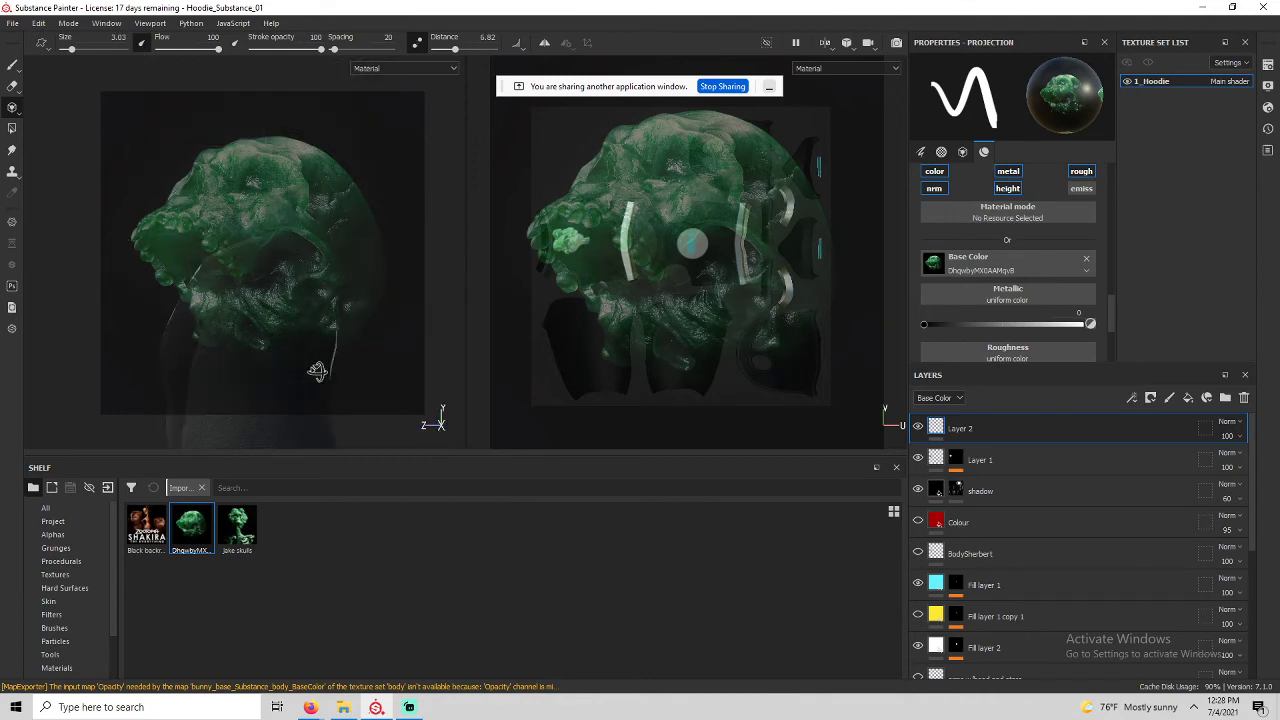
left_click_drag(332, 321, 294, 380, "alt")
left_click(11, 65)
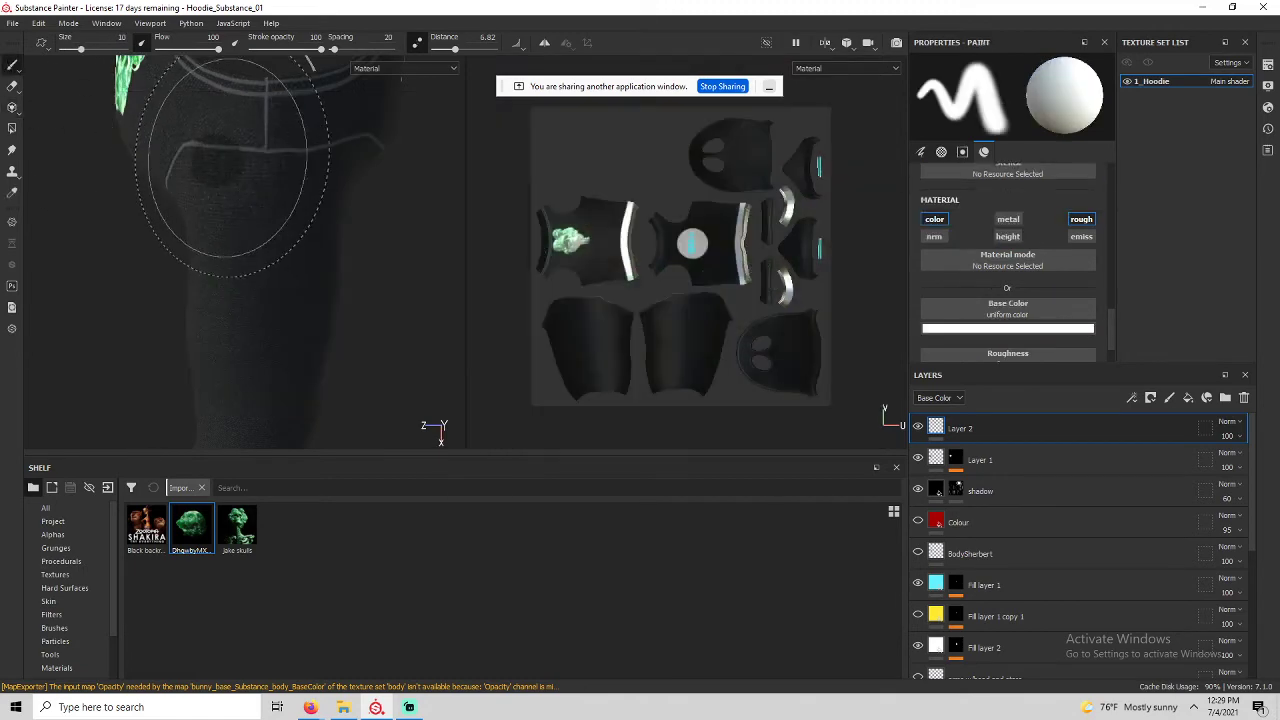
Hide all panels with Tab and orbit the enlarged viewport around the sleeve.
key("Tab")
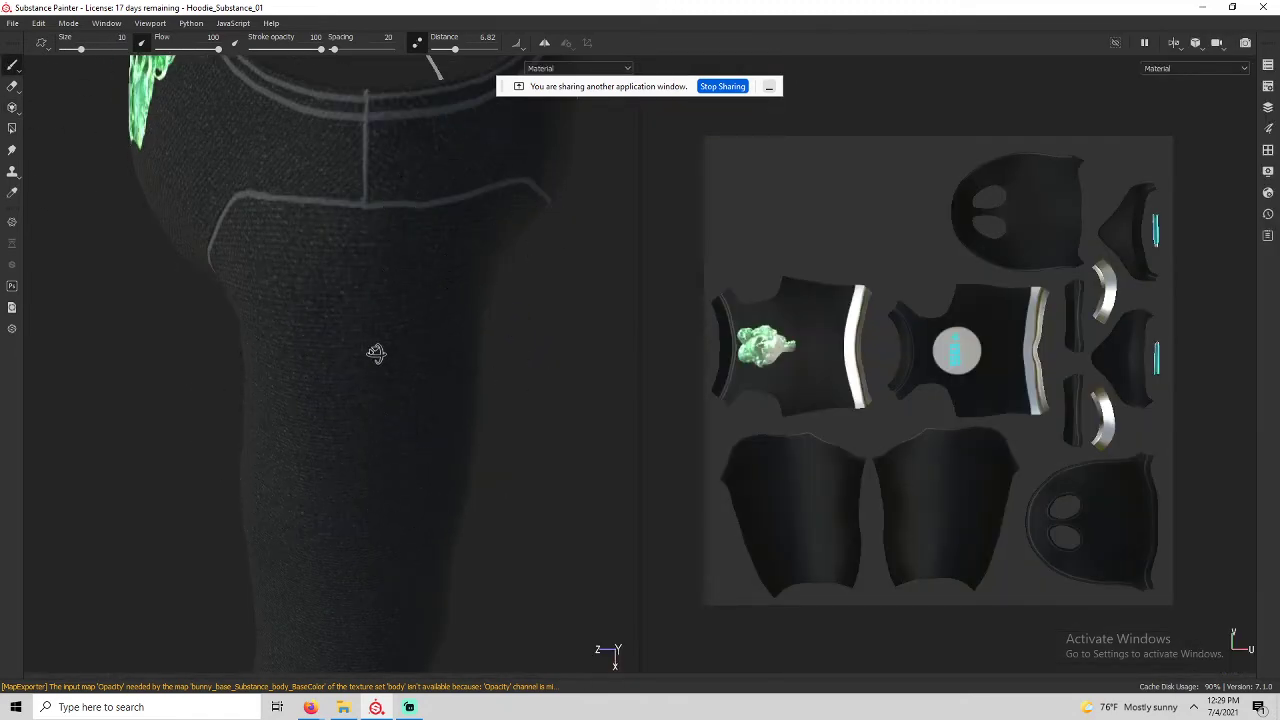
left_click_drag(374, 357, 471, 331, "alt")
mouse_move(427, 283)
middle_mouse_down("alt")
mouse_move(383, 240)
mouse_move(373, 178)
mouse_move(391, 158)
mouse_move(391, 191)
middle_mouse_up("alt")
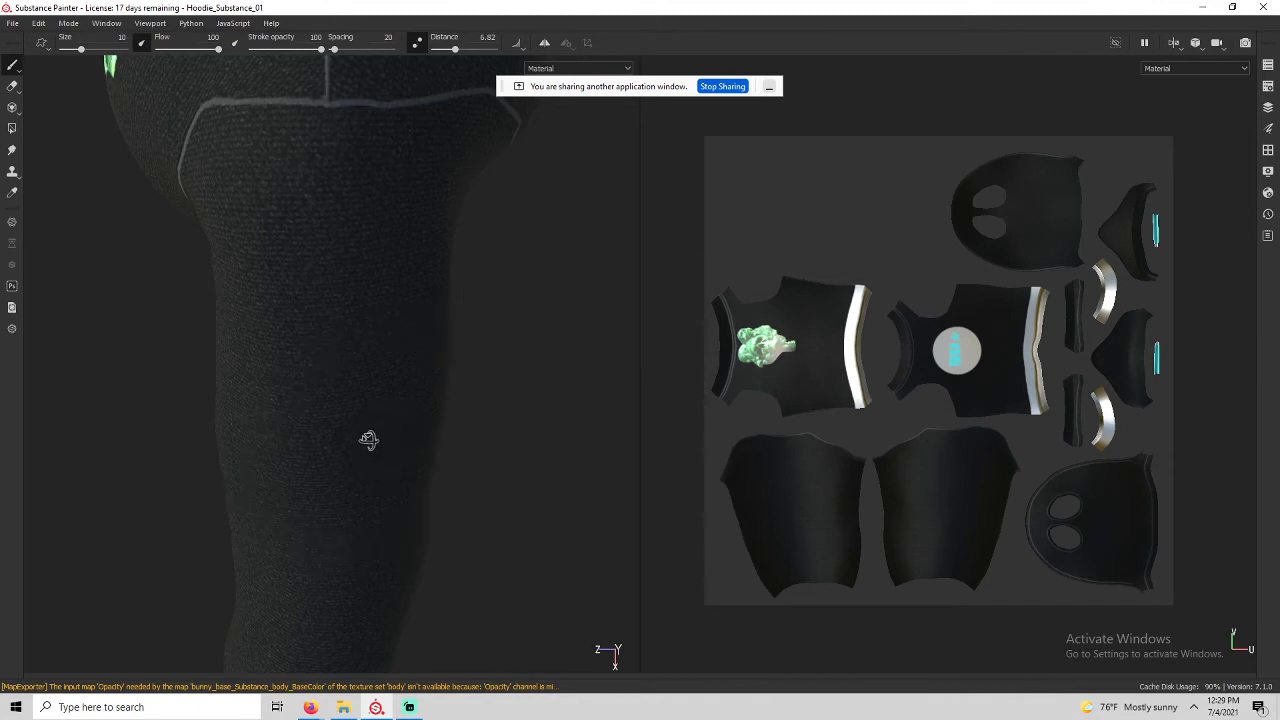
mouse_move(366, 440)
left_mouse_down("alt")
mouse_move(240, 203)
mouse_move(419, 306)
mouse_move(673, 185)
mouse_move(426, 266)
mouse_move(243, 363)
mouse_move(197, 260)
mouse_move(290, 202)
mouse_move(380, 494)
mouse_move(333, 383)
left_mouse_up("alt")
Shrink the skull stencil, rotate it about 30°, move it onto the shoulder, and restore panels.
left_click(13, 108)
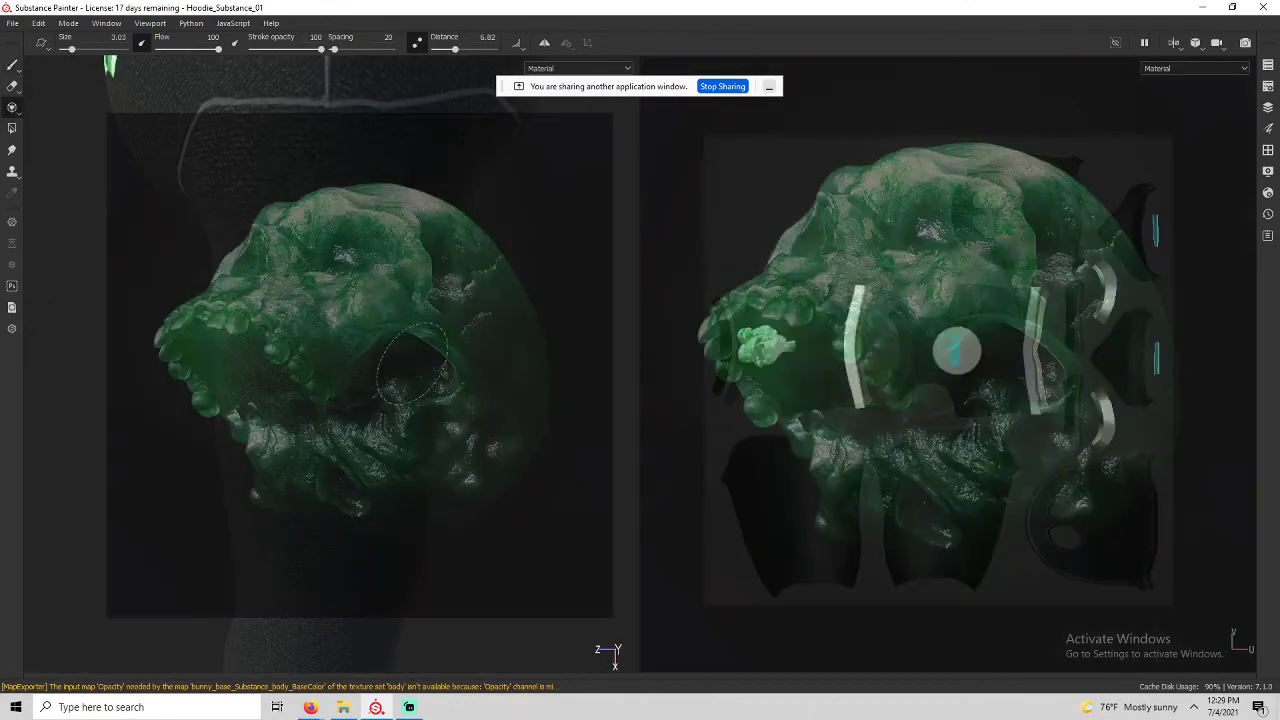
key("s")
right_click_drag(376, 320, 373, 268)
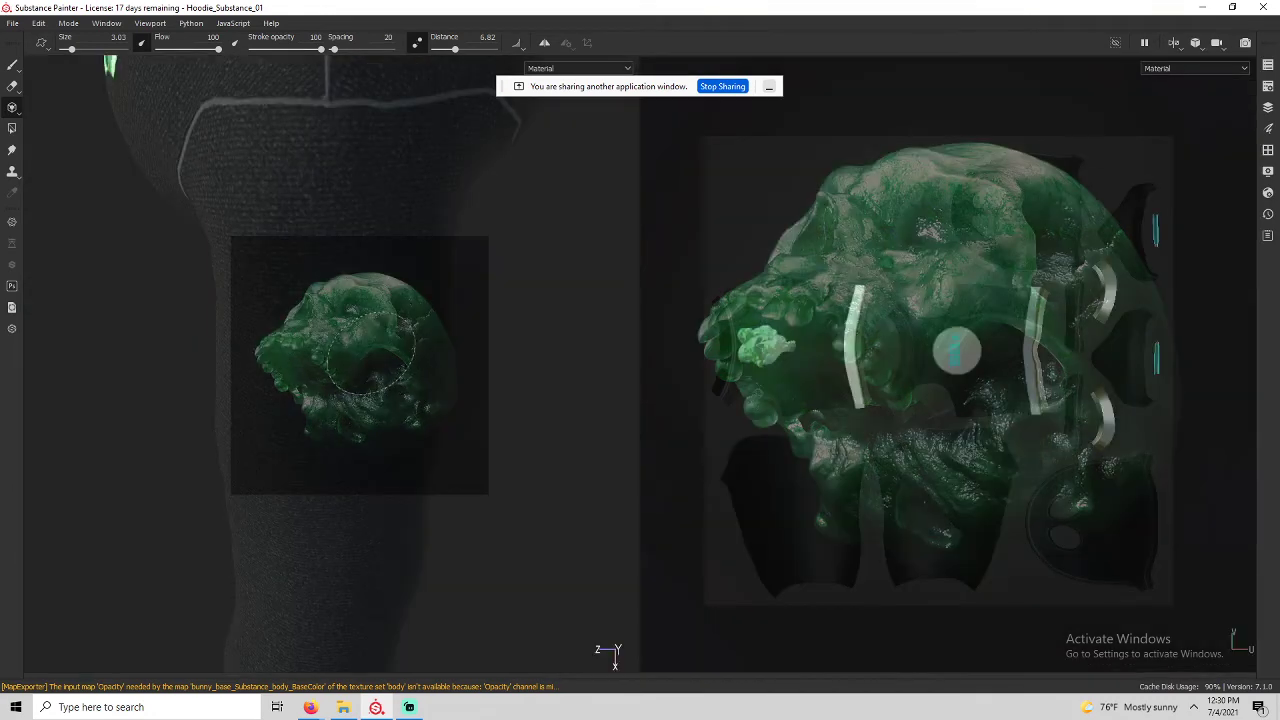
key("s")
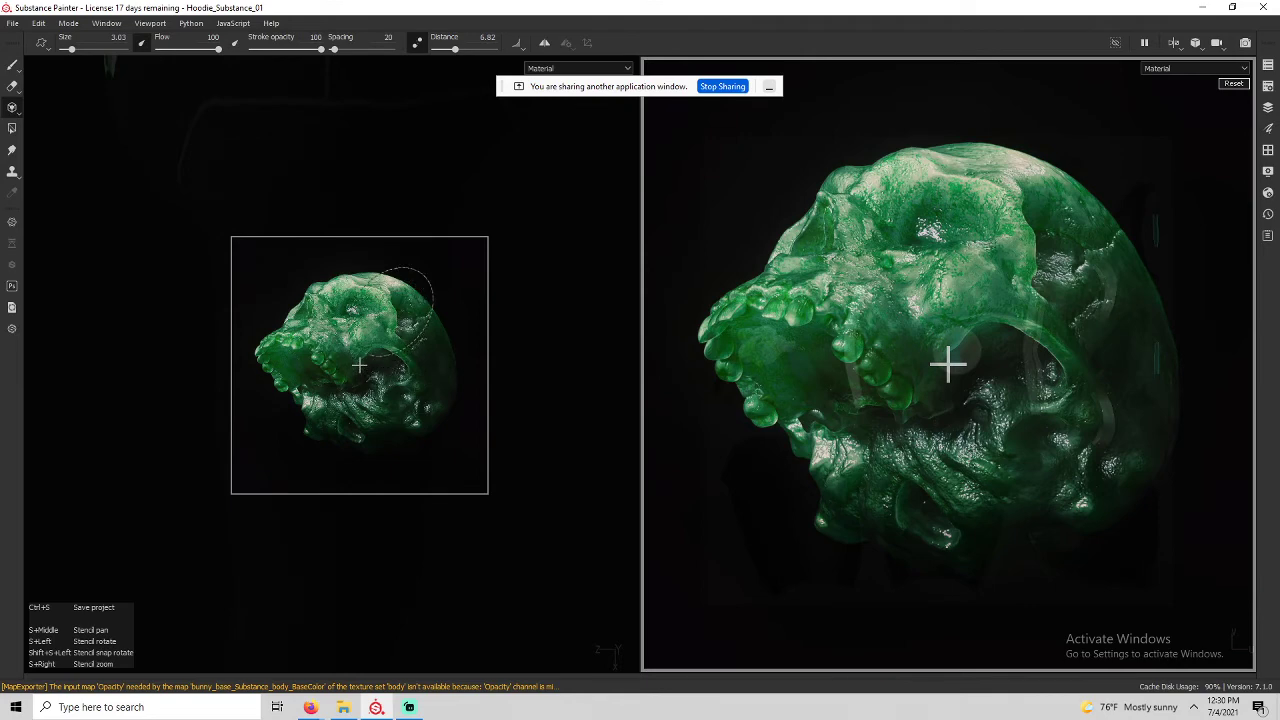
mouse_move(405, 300)
left_mouse_down()
mouse_move(369, 271)
mouse_move(327, 289)
mouse_move(523, 329)
mouse_move(143, 500)
mouse_move(309, 486)
mouse_move(402, 210)
mouse_move(320, 191)
left_mouse_up()
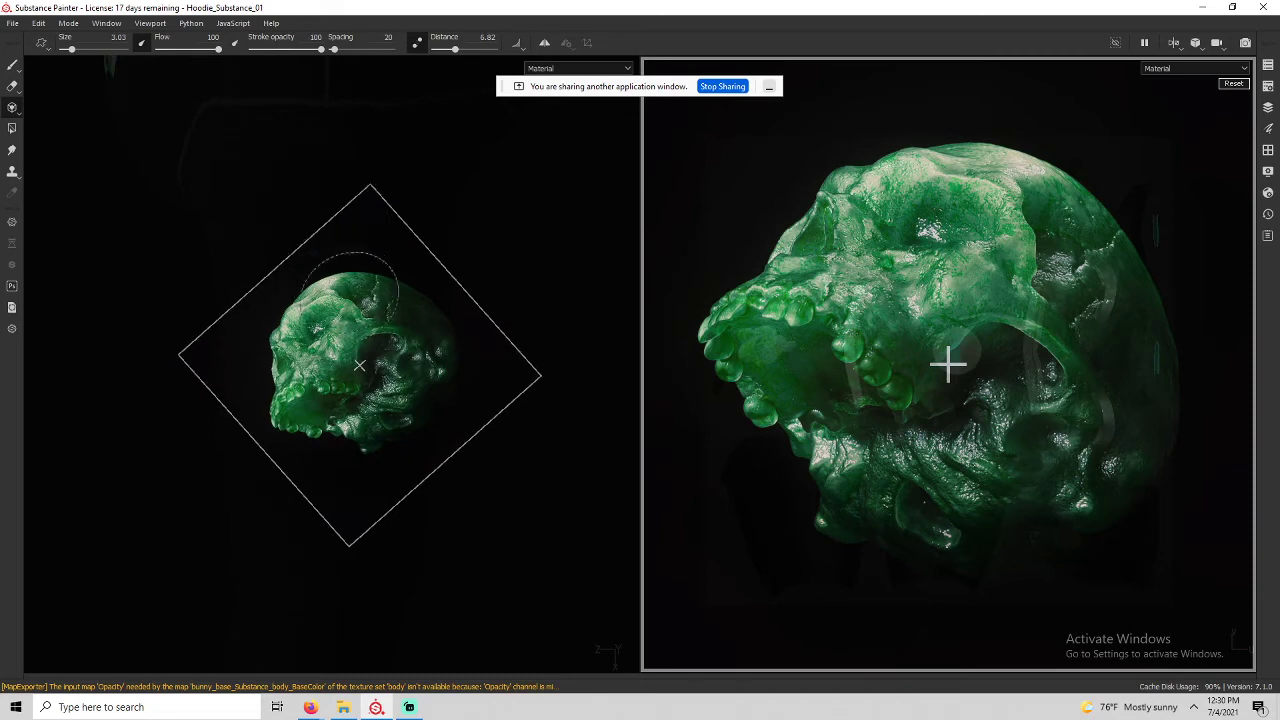
middle_click_drag(359, 365, 344, 262)
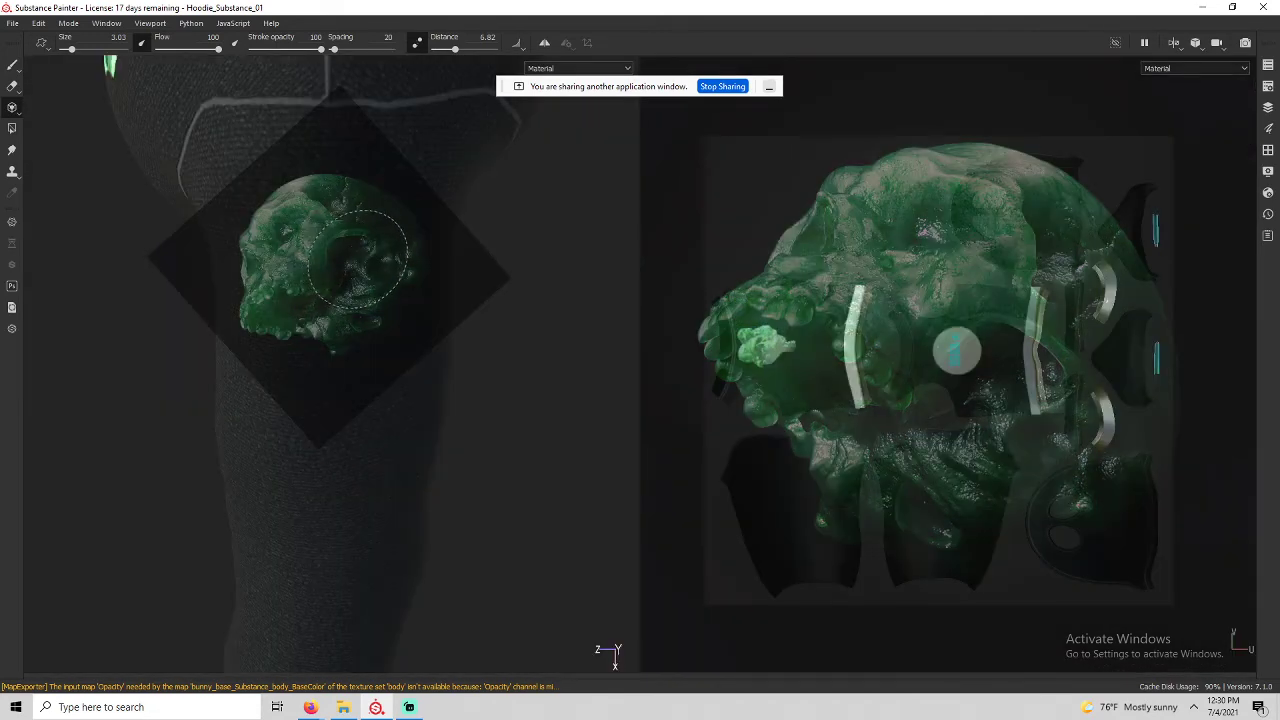
key("Tab")
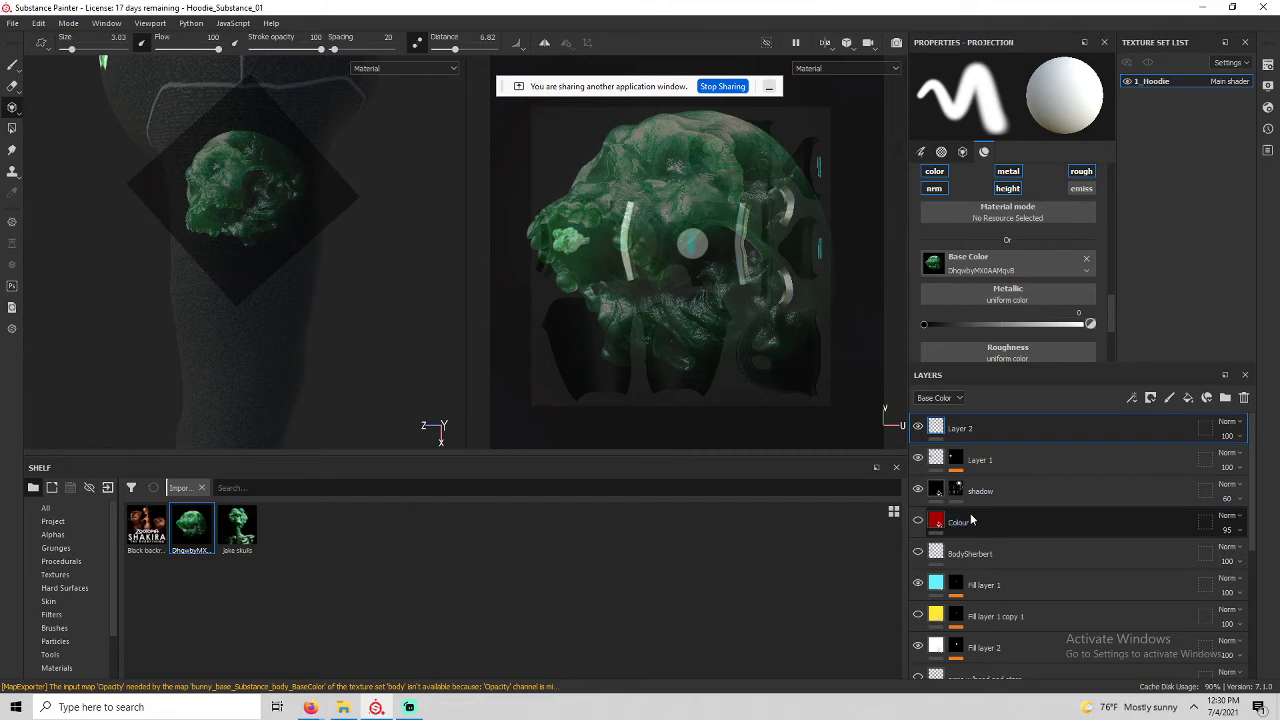
On Layer 2, turn off Lazy Mouse, shrink the brush to 0.77, and dab the skull onto the sleeve.
left_click(933, 433)
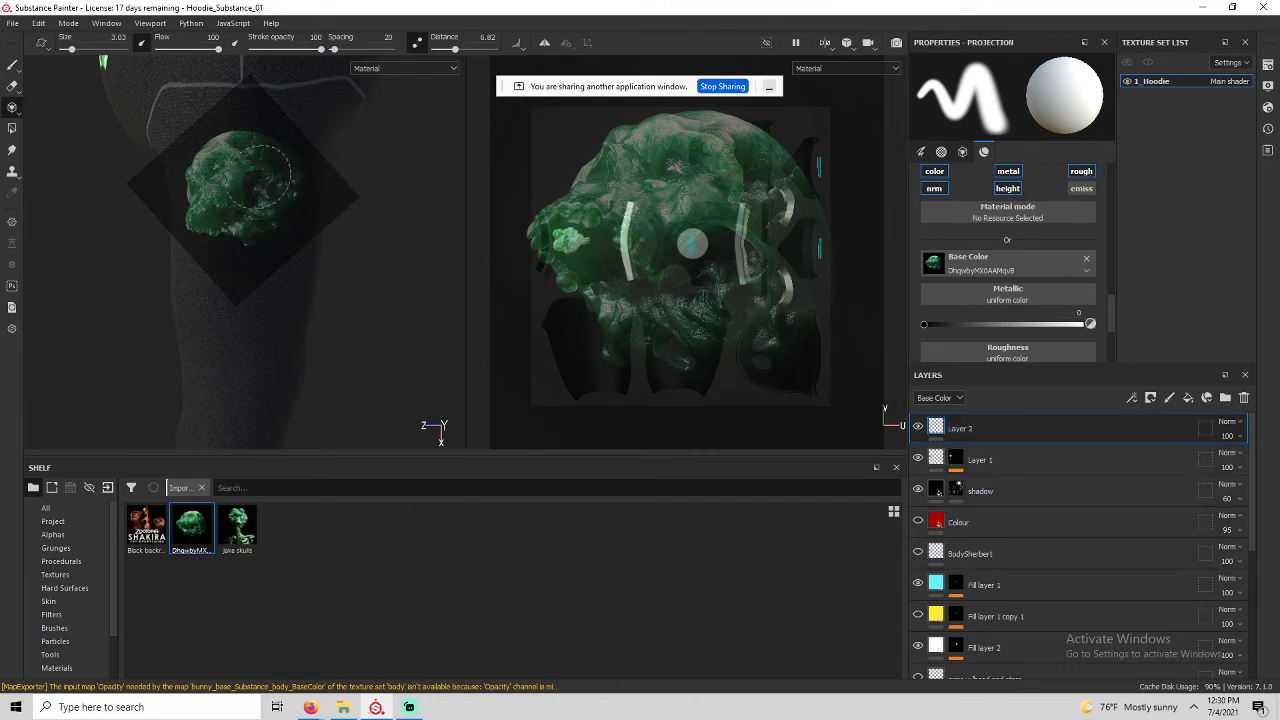
key("d")
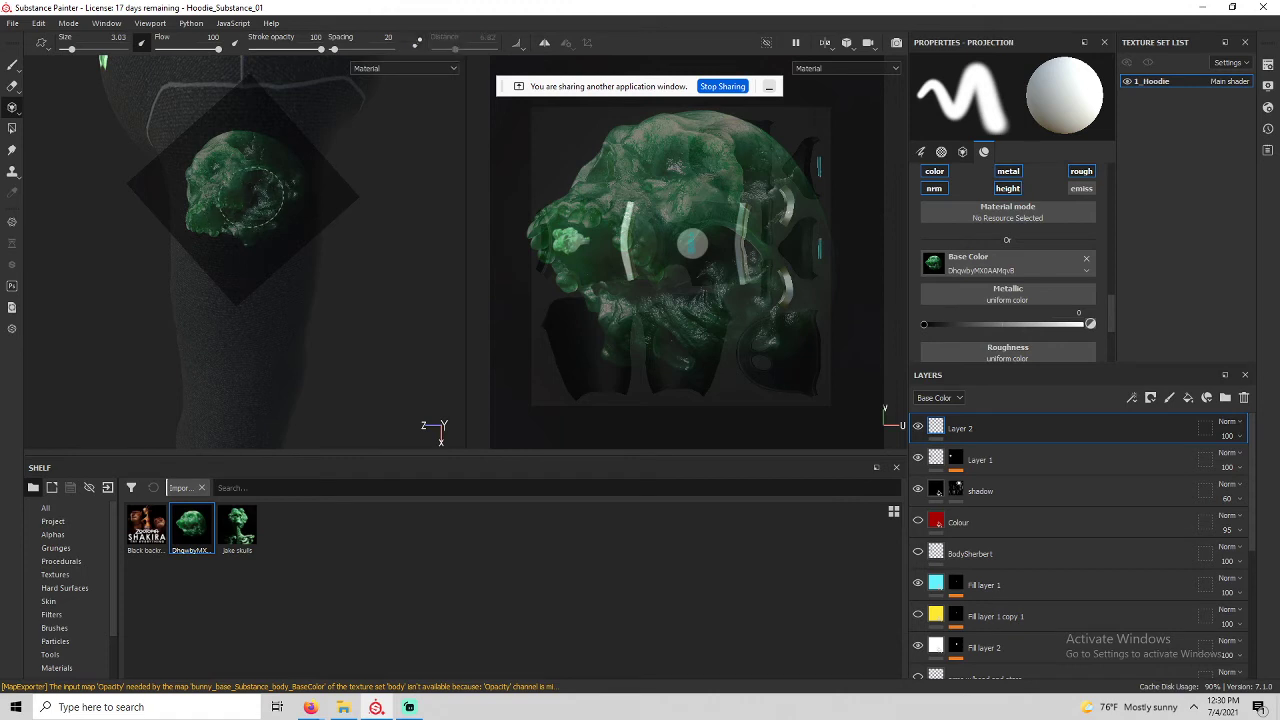
right_click_drag(251, 197, 226, 196, "ctrl")
mouse_move(211, 229)
left_mouse_down()
mouse_move(186, 181)
mouse_move(214, 145)
mouse_move(248, 136)
mouse_move(303, 162)
mouse_move(301, 196)
mouse_move(298, 183)
mouse_move(263, 230)
mouse_move(222, 229)
mouse_move(262, 205)
mouse_move(282, 180)
mouse_move(272, 172)
mouse_move(228, 172)
mouse_move(238, 214)
mouse_move(210, 190)
left_mouse_up()
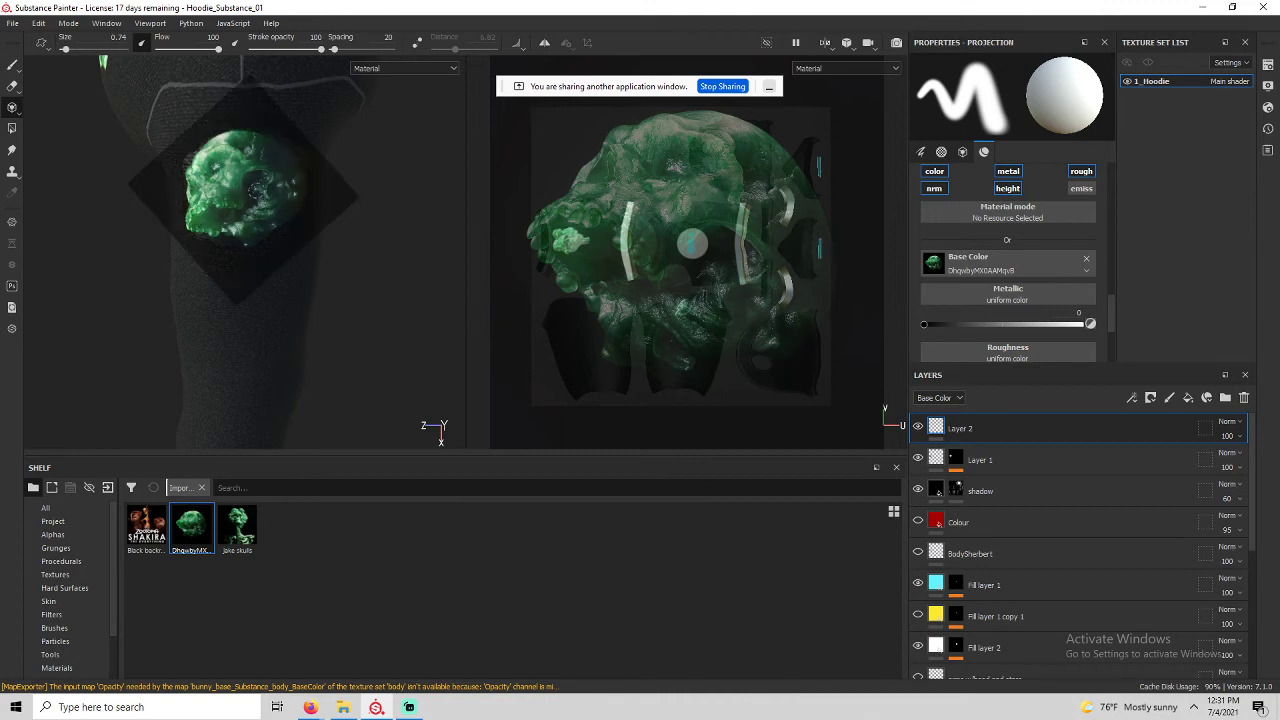
right_click(945, 436)
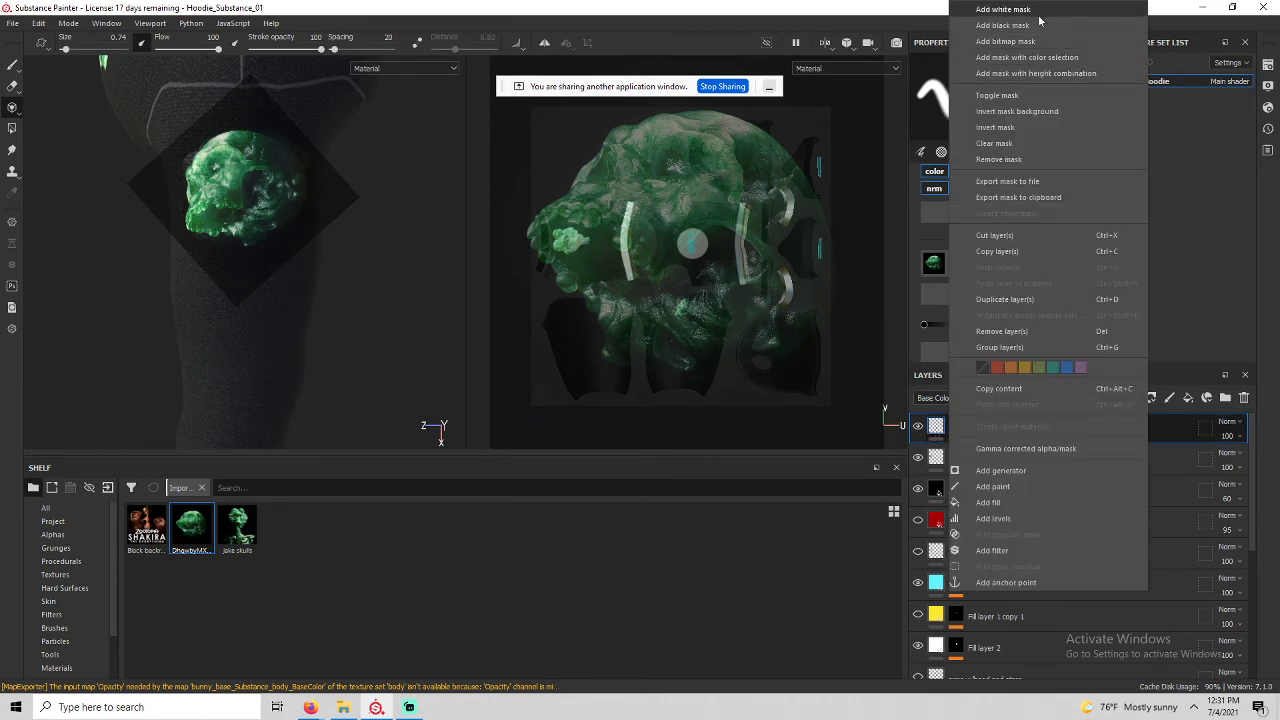
Add a black mask with a paint effect to Layer 2 and reveal the skull on the shoulder.
left_click(1003, 10)
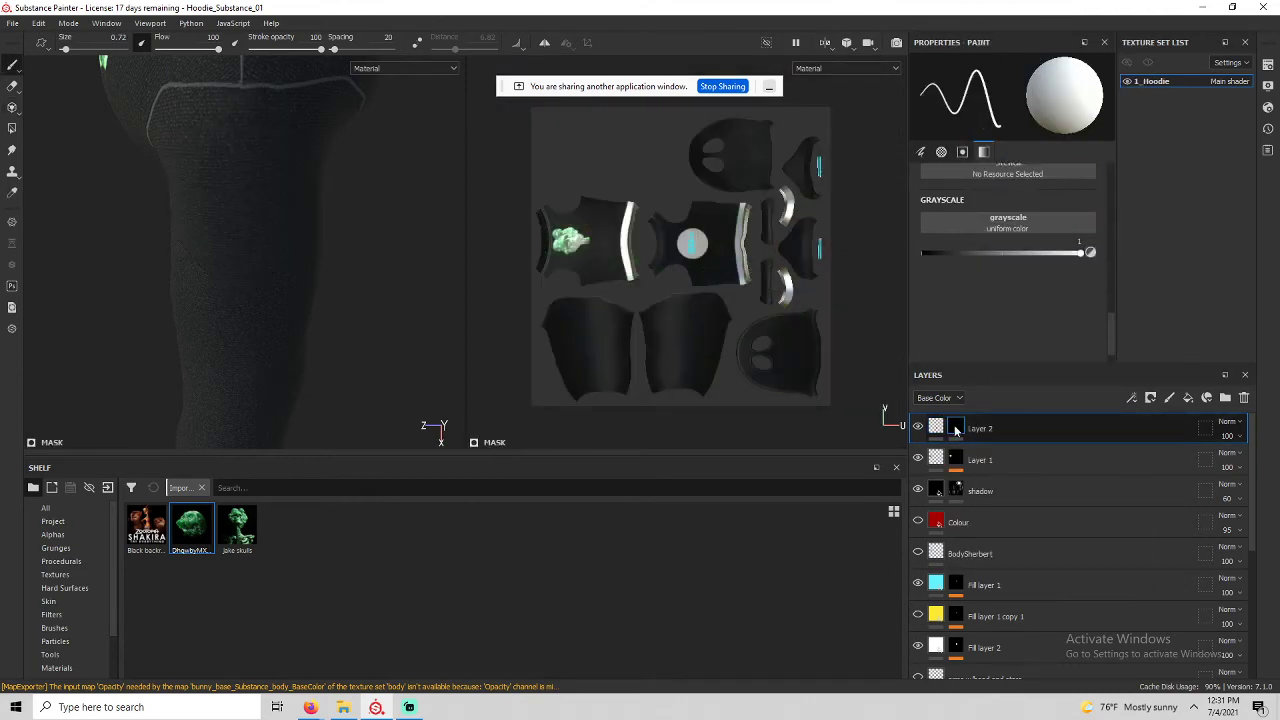
right_click(955, 428)
left_click(1000, 424)
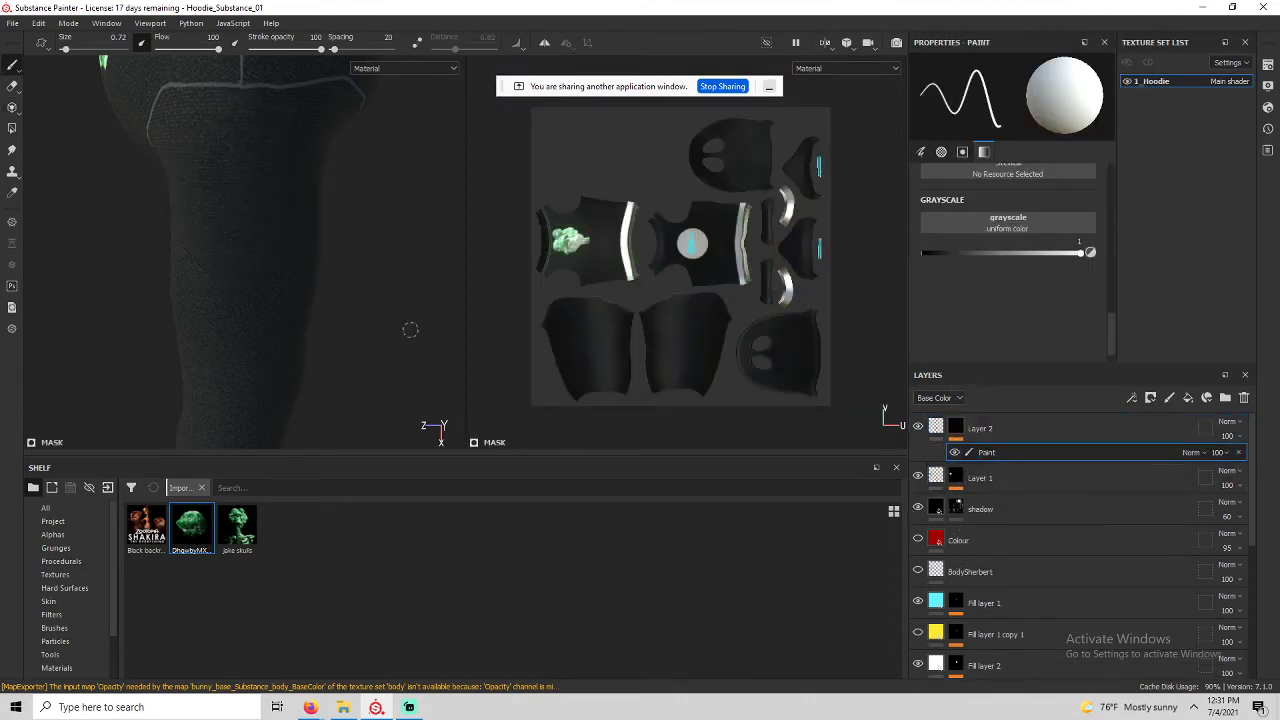
mouse_move(236, 159)
left_mouse_down()
mouse_move(245, 185)
mouse_move(205, 185)
mouse_move(222, 135)
mouse_move(232, 215)
mouse_move(268, 152)
left_mouse_up()
mouse_move(251, 207)
left_mouse_down()
mouse_move(297, 190)
mouse_move(296, 212)
left_mouse_up()
left_click_drag(186, 190, 247, 188)
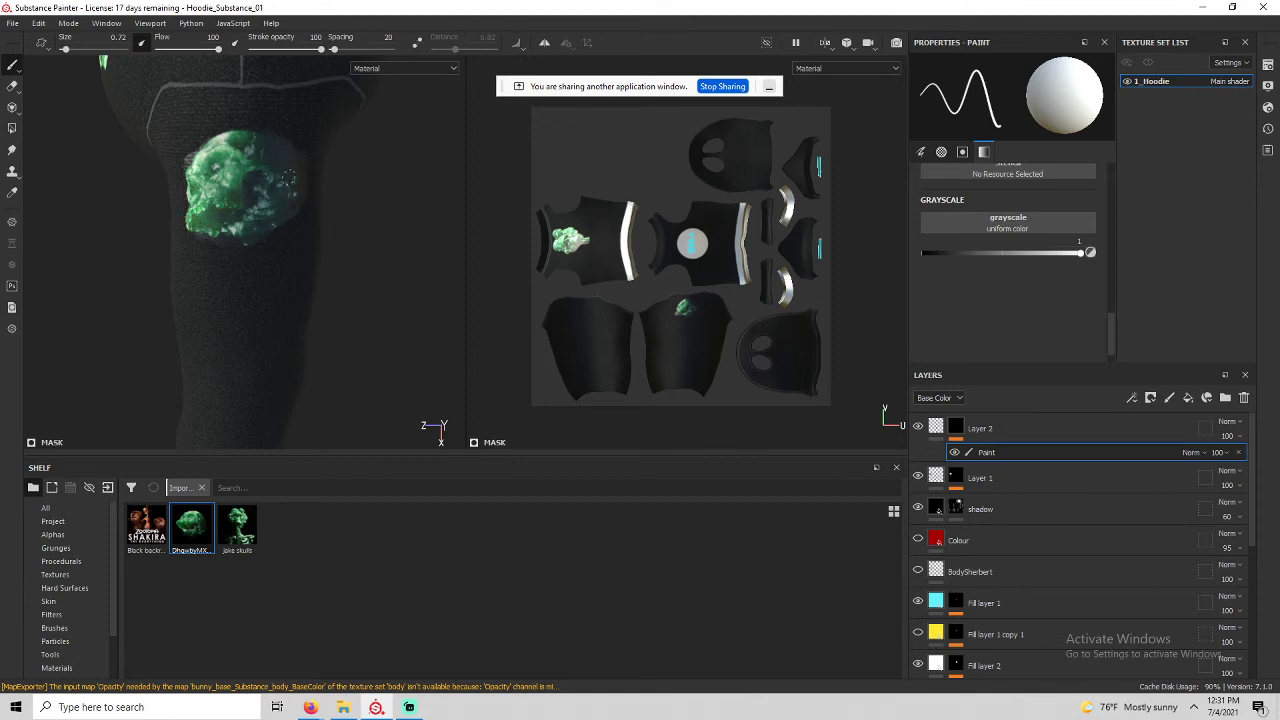
scroll(263, 243, "up", 5)
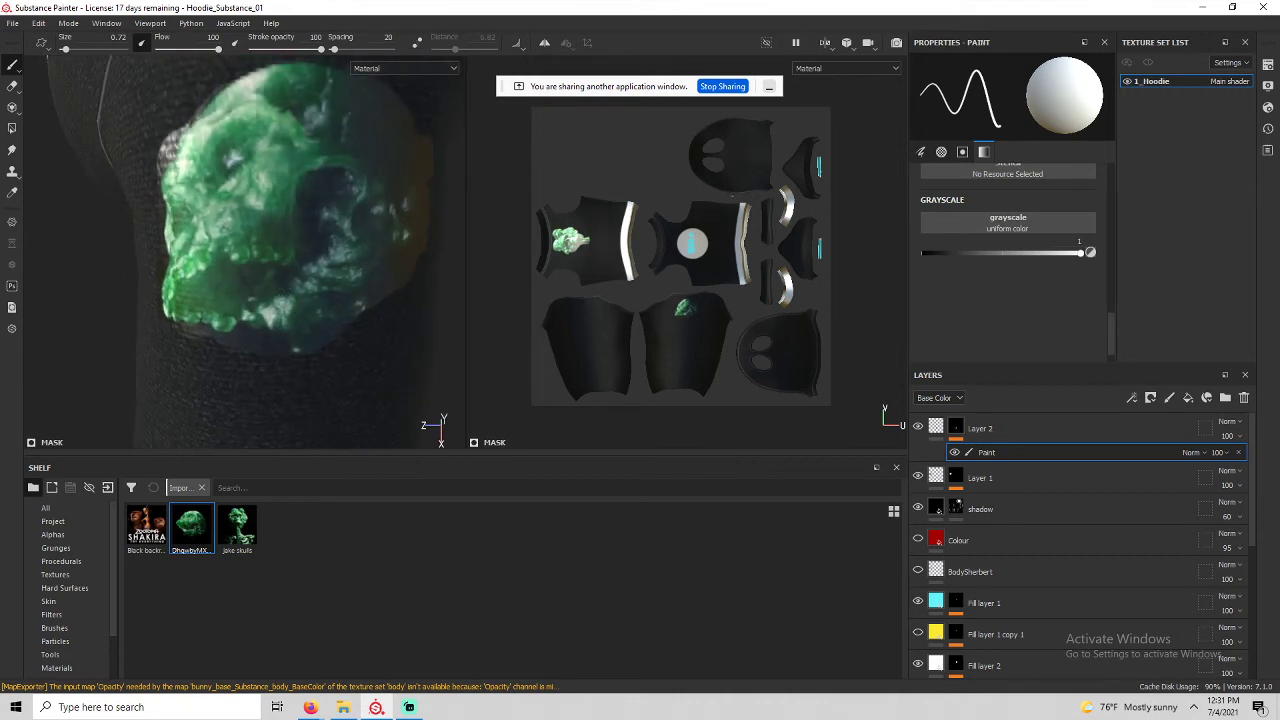
Switch mask paint to black, undo a stray dab, and orbit to review the shoulder skull.
key("x")
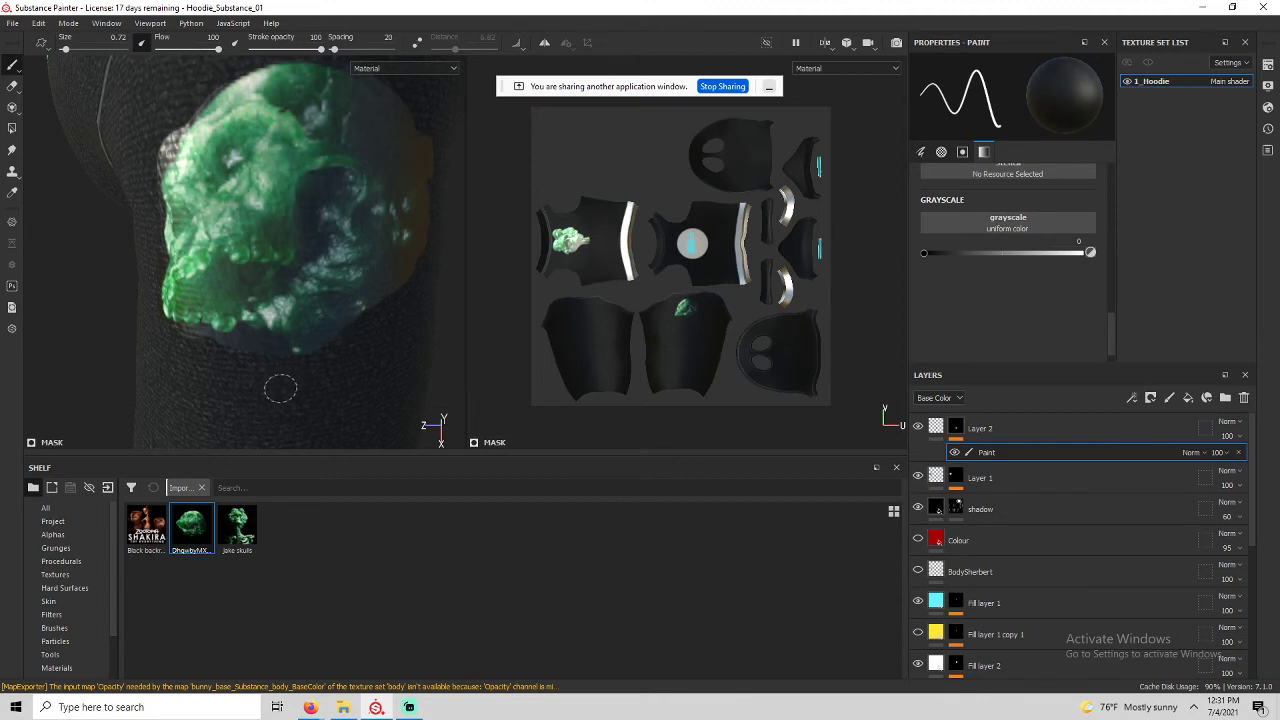
scroll(273, 362, "up", 3)
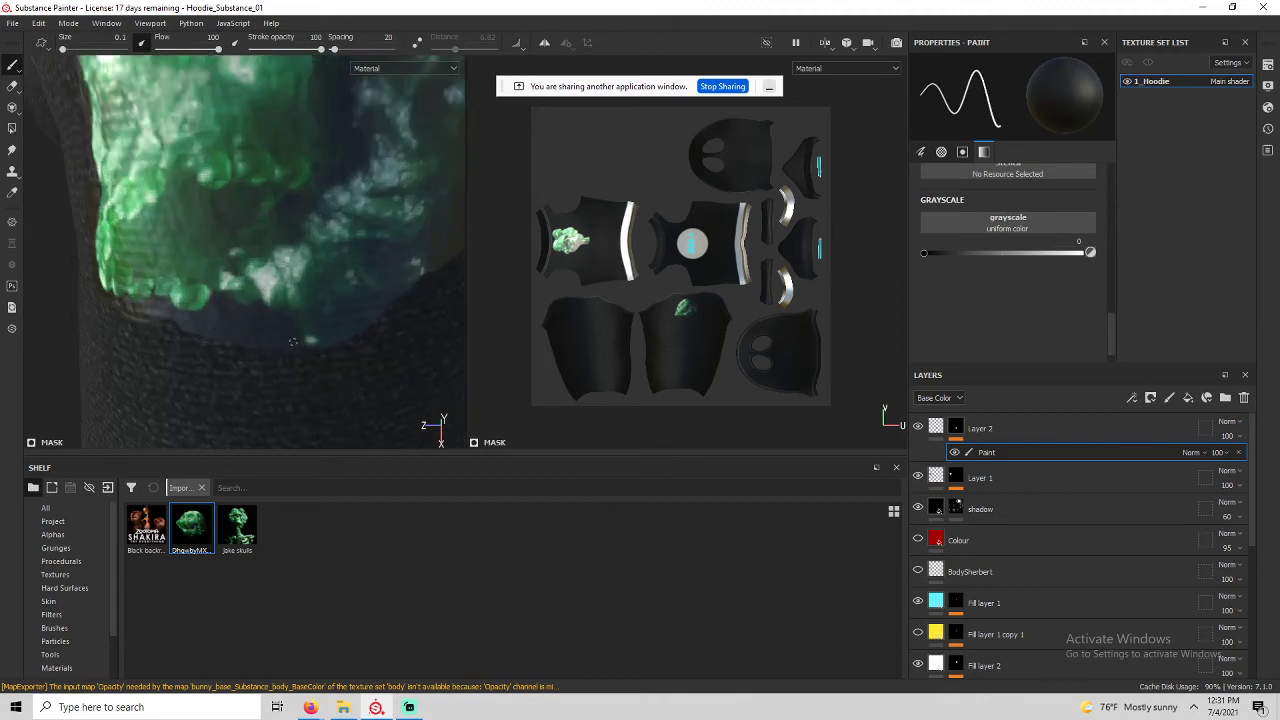
left_click(292, 342)
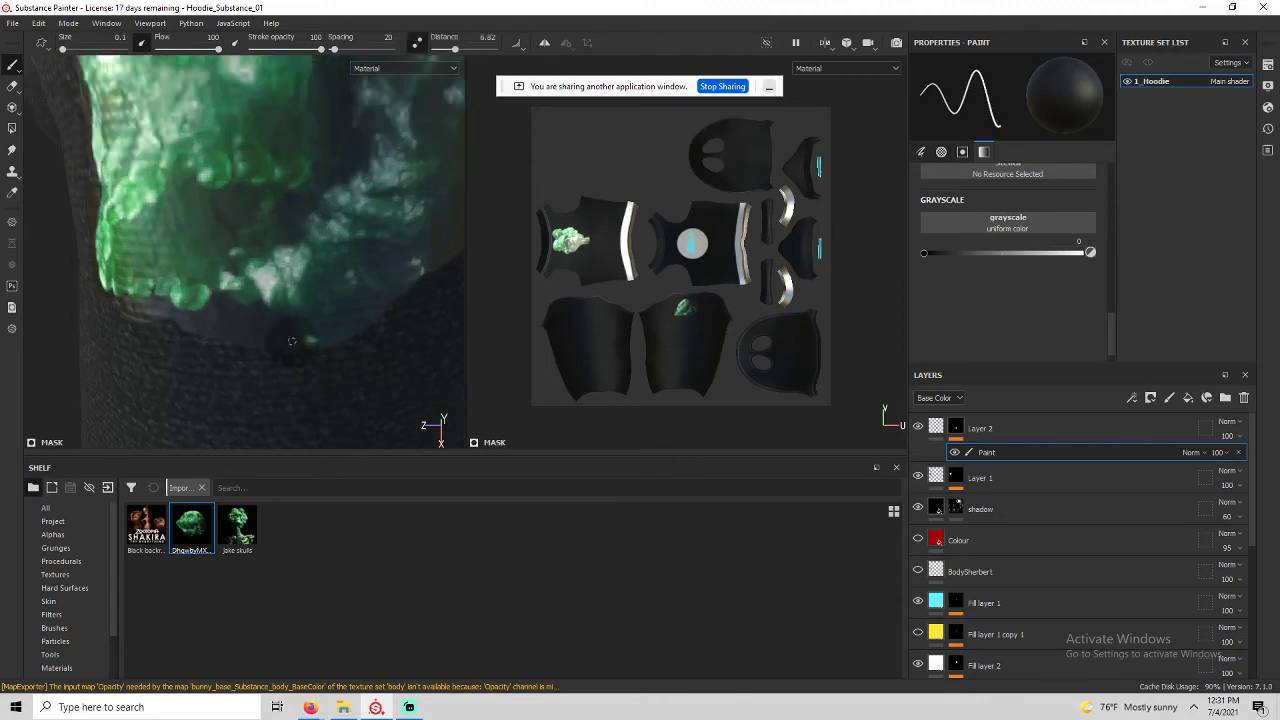
key("ctrl+z")
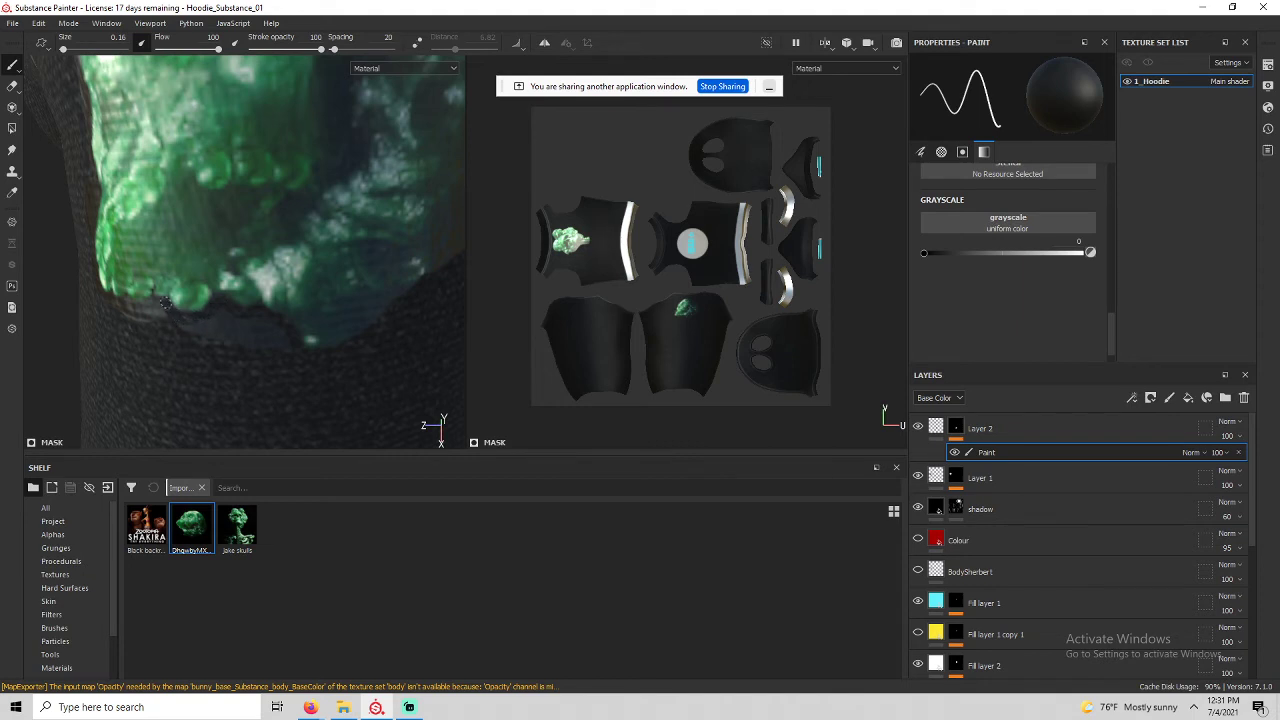
left_click_drag(152, 301, 280, 235, "alt")
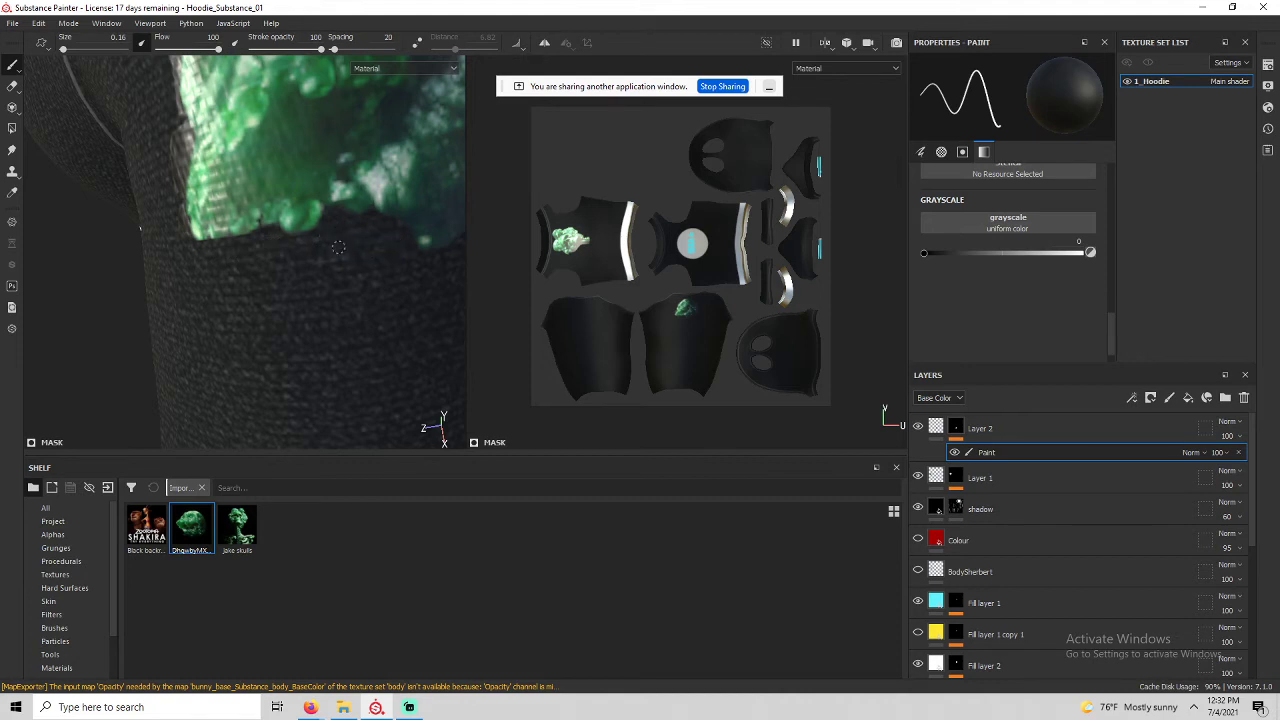
left_click_drag(338, 248, 245, 254, "alt")
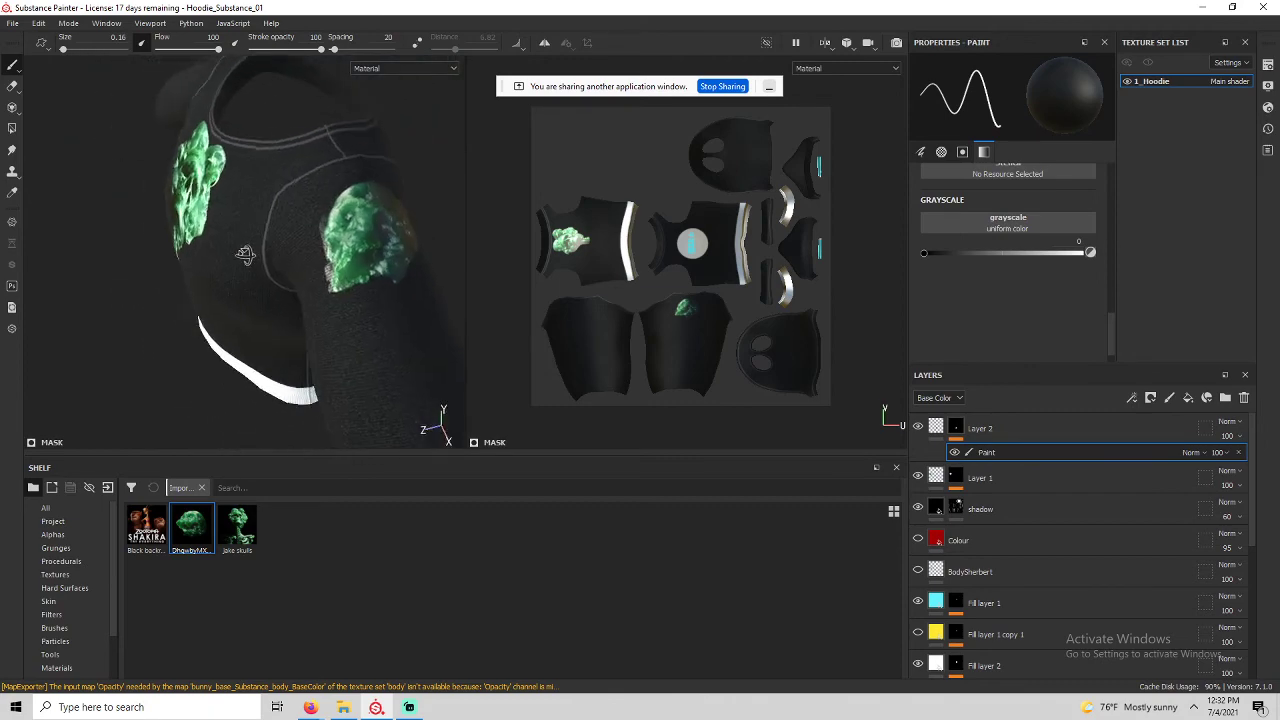
Paint black mask over the grey smudge along the shoulder skull print's lower edge.
scroll(260, 240, "up", 6)
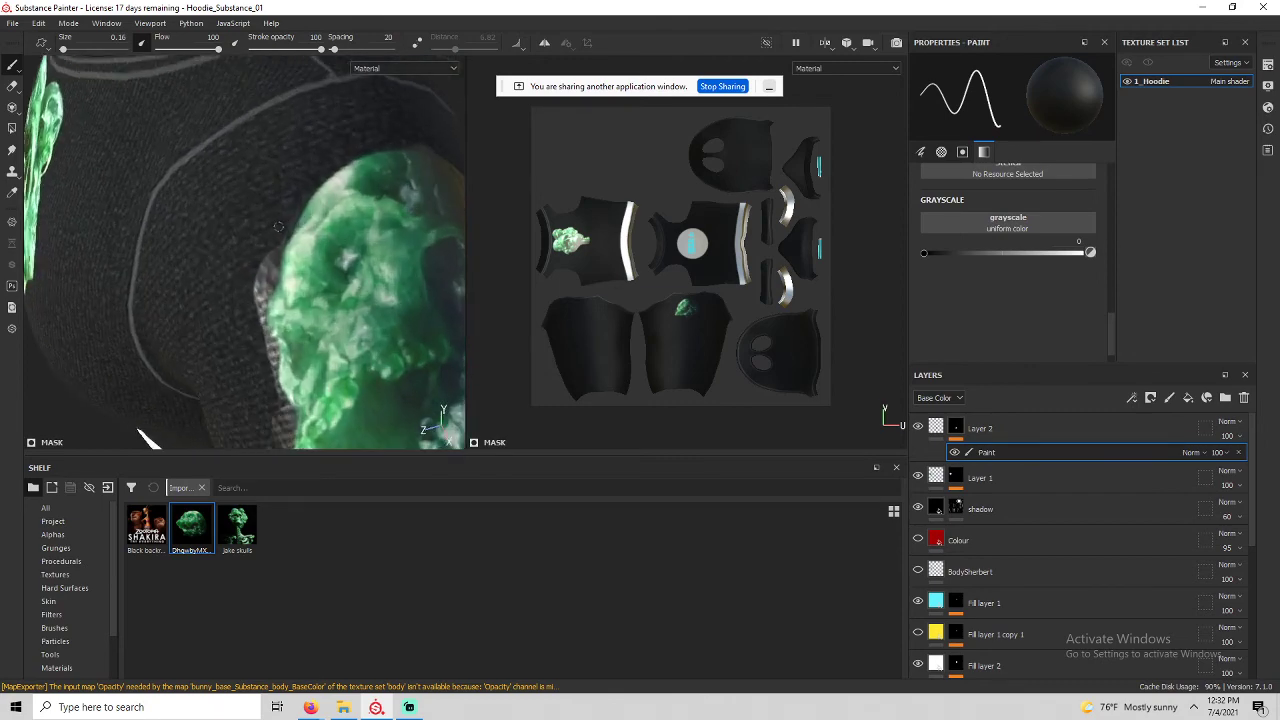
scroll(278, 227, "up", 4)
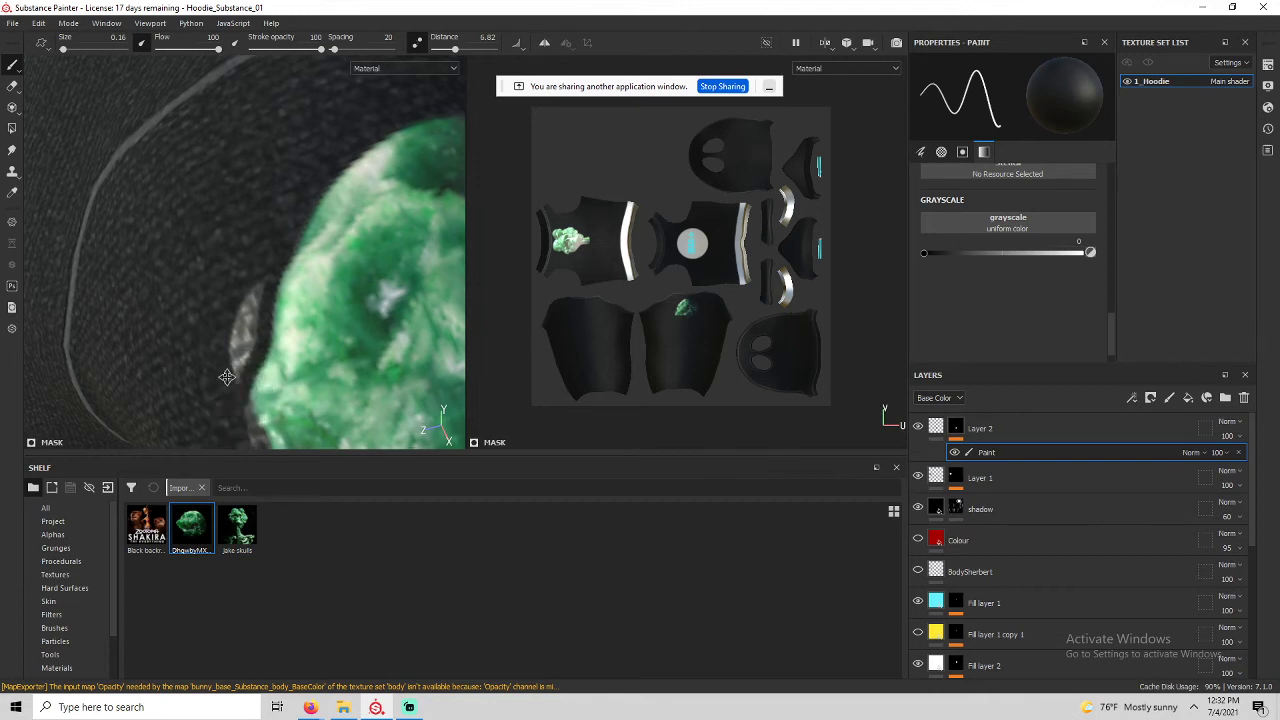
middle_click_drag(237, 393, 203, 238, "alt")
left_click_drag(203, 238, 297, 214, "alt")
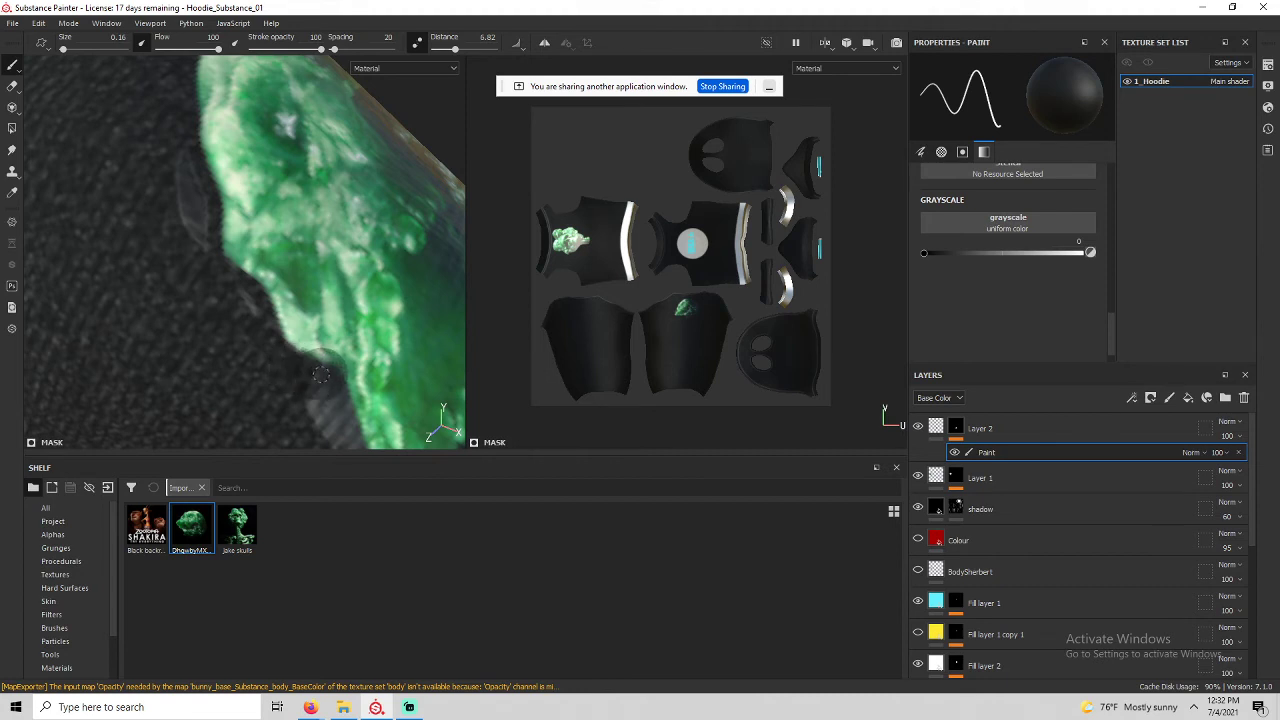
middle_click_drag(359, 416, 251, 173, "alt")
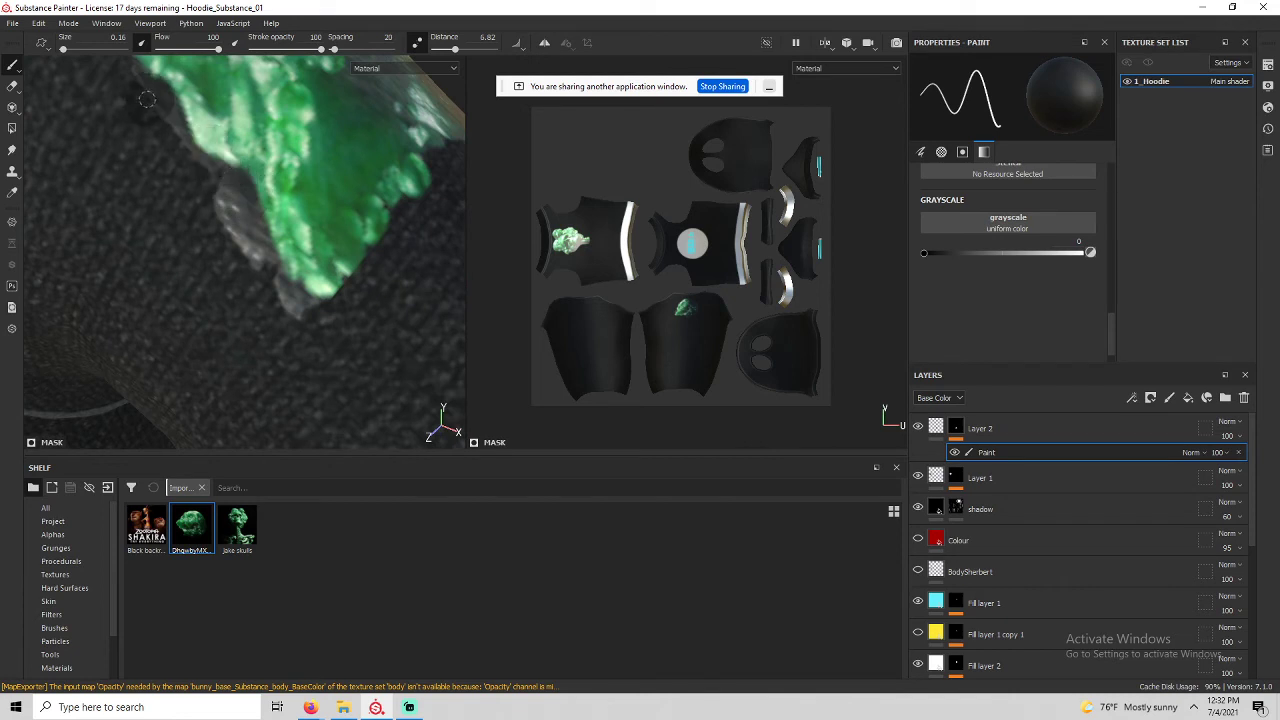
middle_click_drag(148, 99, 151, 166, "alt")
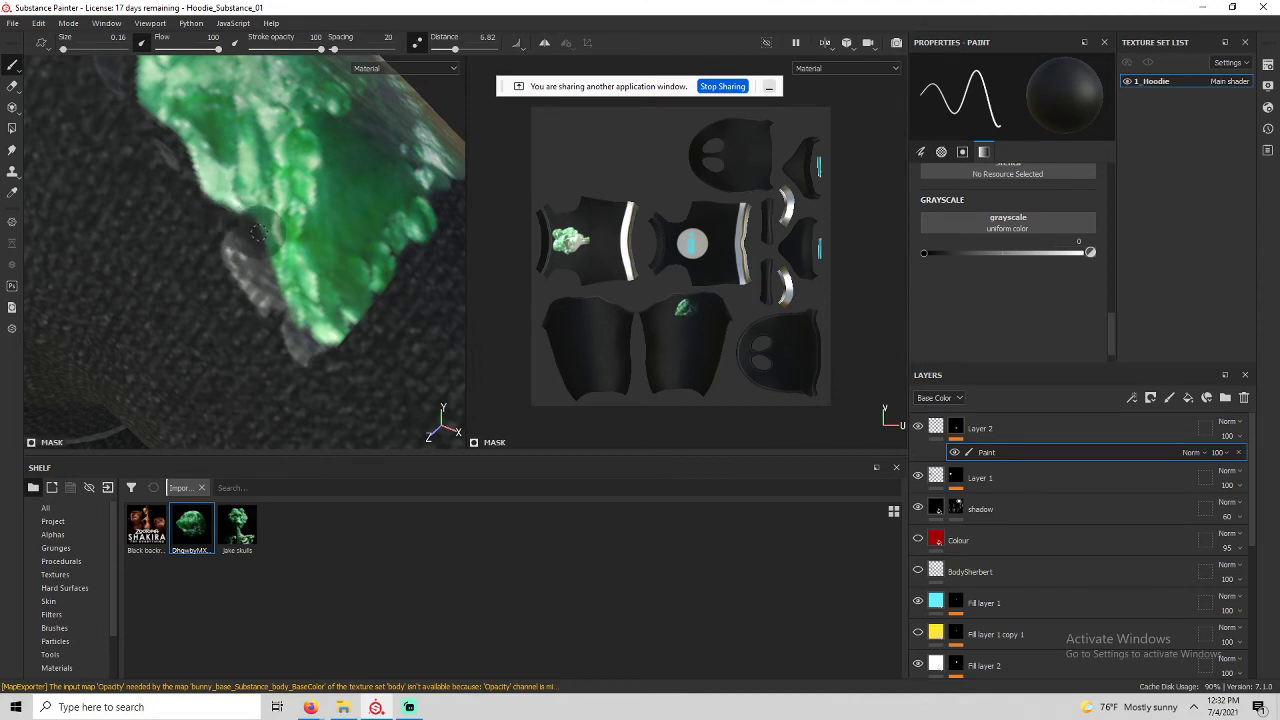
mouse_move(265, 282)
left_mouse_down()
mouse_move(290, 349)
mouse_move(338, 400)
left_mouse_up()
left_click_drag(221, 236, 286, 369)
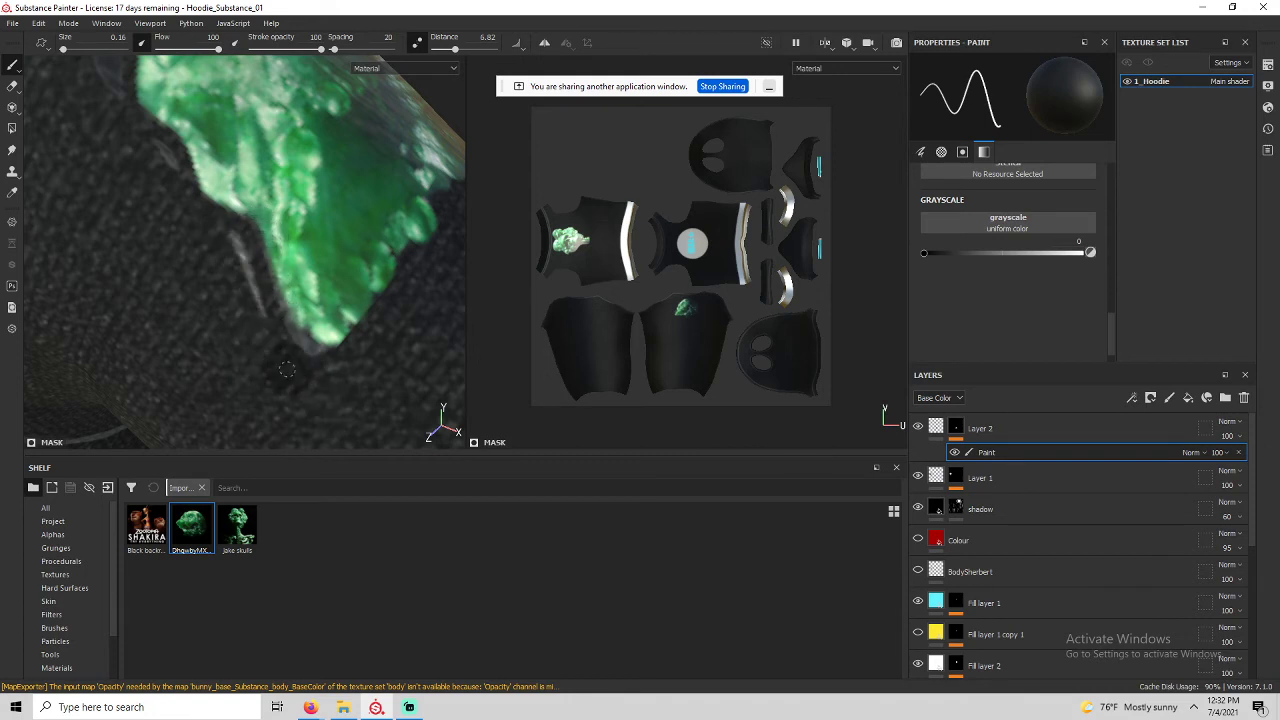
left_click_drag(249, 241, 306, 349)
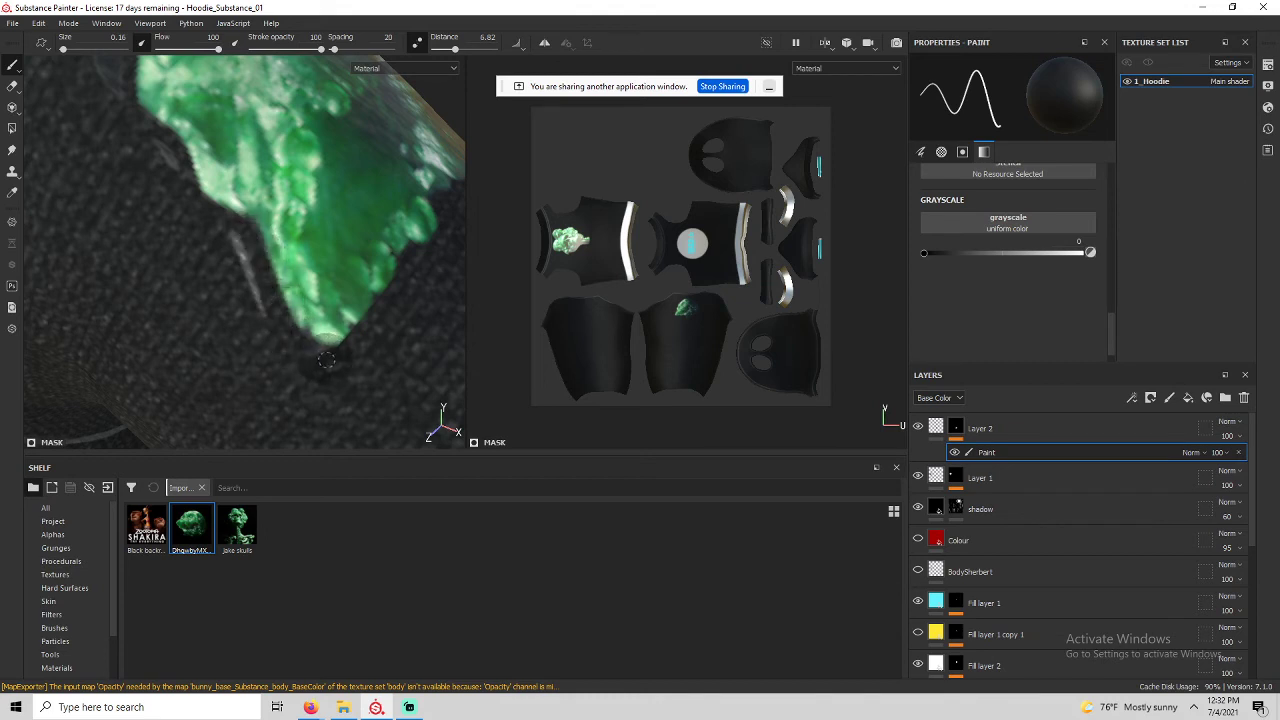
Turn lazy mouse off and back on while moving in close around the cleaned green print.
key("d")
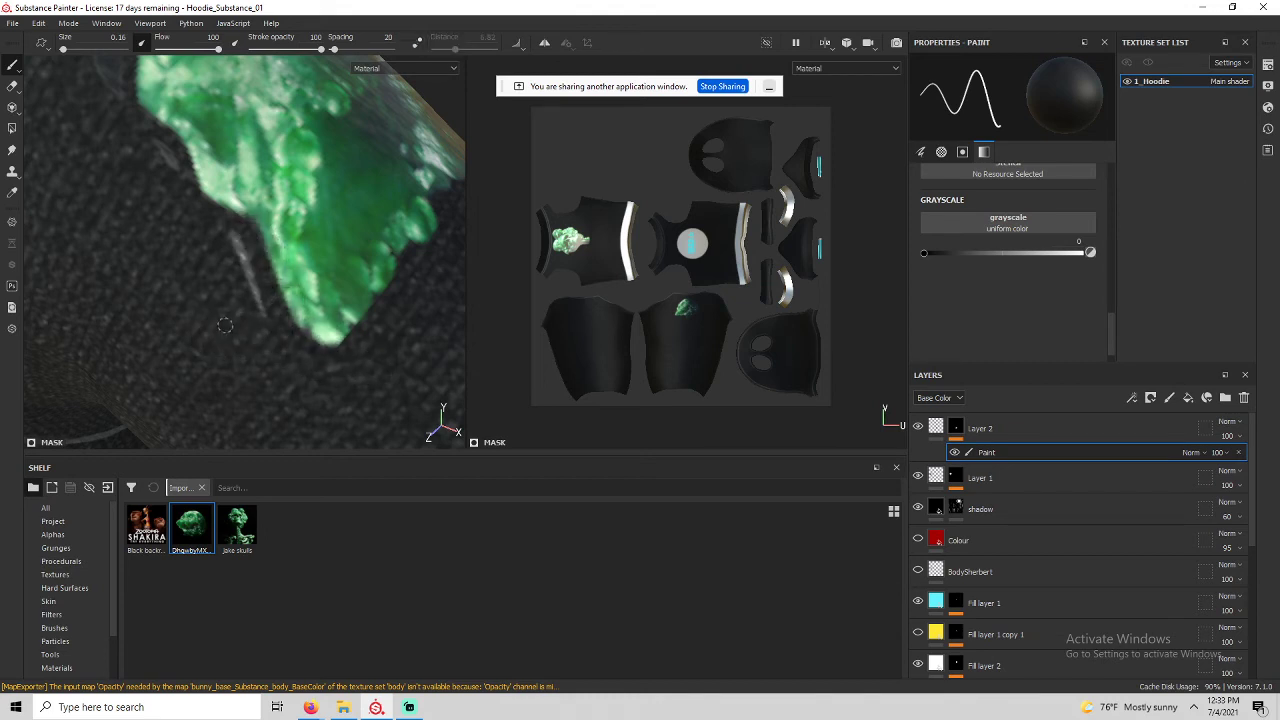
middle_click_drag(222, 234, 262, 358, "alt")
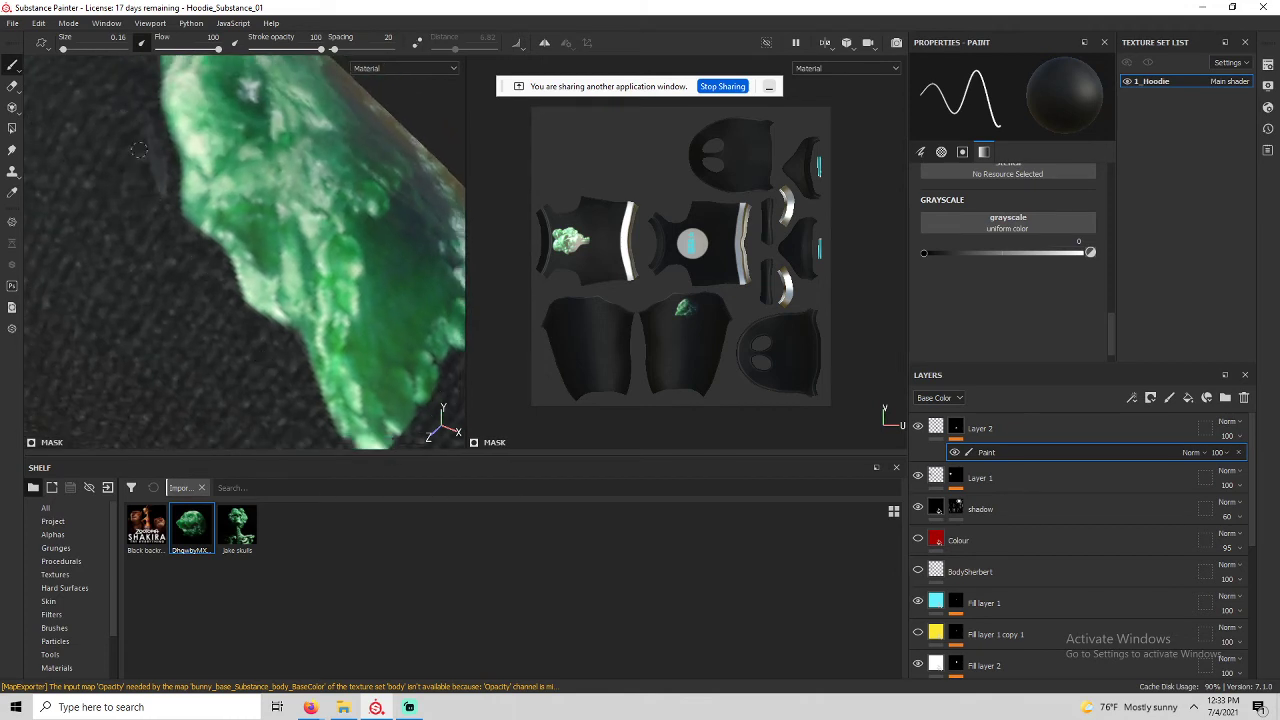
scroll(155, 190, "down", 5)
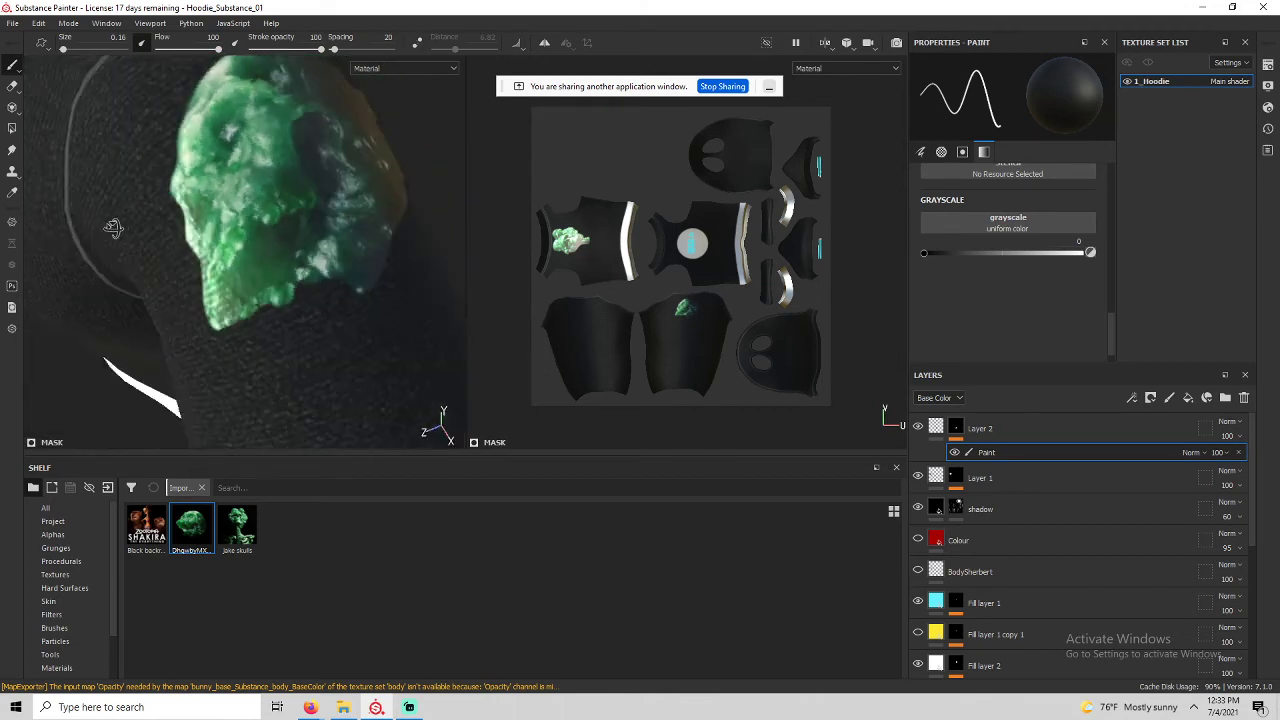
left_click_drag(114, 229, 3, 251, "alt")
scroll(194, 163, "up", 3)
middle_click_drag(194, 163, 262, 274, "alt")
key("d")
scroll(70, 150, "up", 2)
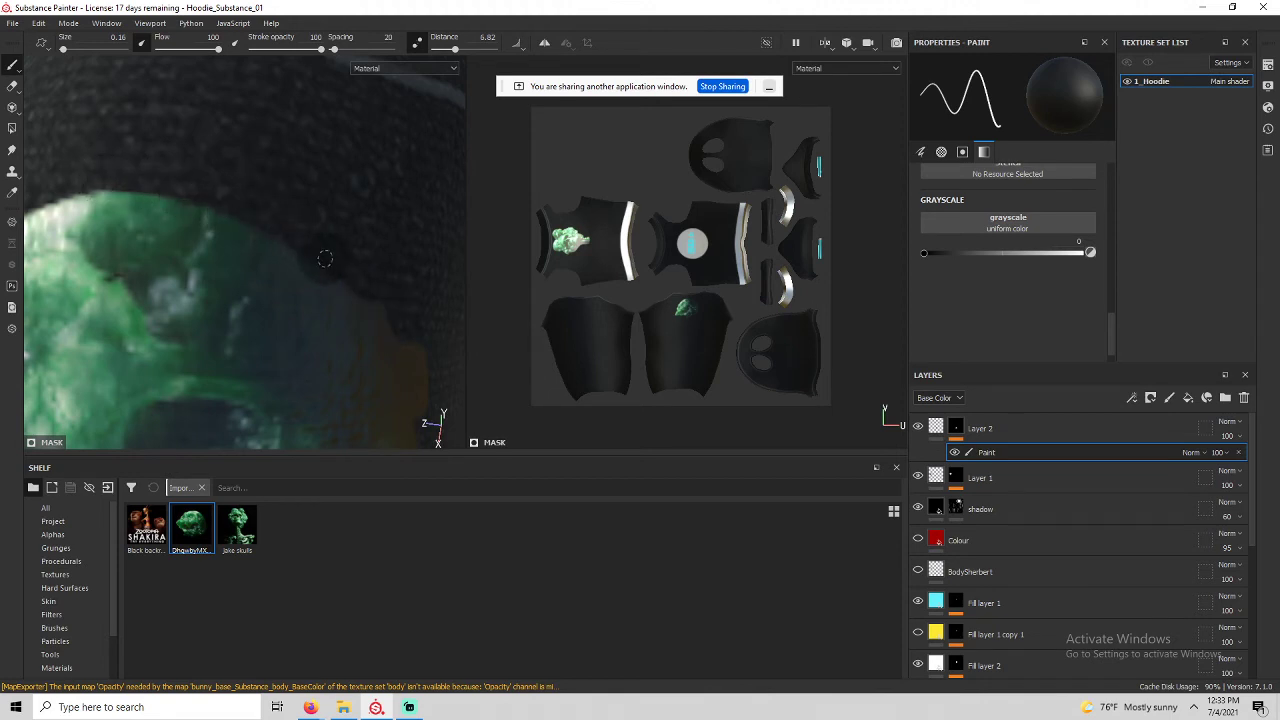
Orbit over the shoulder and sleeve round to the hoodie's front to review the result.
left_click_drag(372, 259, 207, 144, "alt")
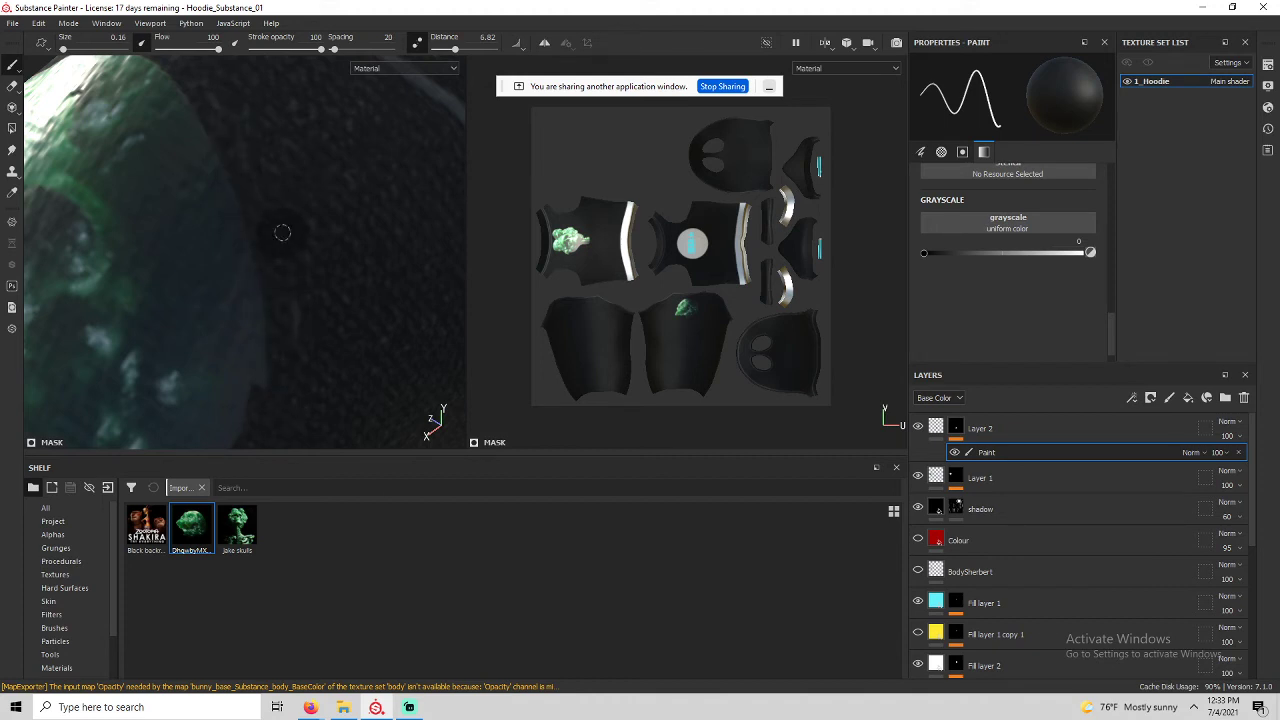
mouse_move(316, 190)
left_mouse_down("alt")
mouse_move(326, 137)
mouse_move(354, 194)
left_mouse_up("alt")
mouse_move(354, 194)
middle_mouse_down("alt")
mouse_move(300, 269)
mouse_move(289, 174)
middle_mouse_up("alt")
scroll(289, 174, "down", 5)
mouse_move(289, 174)
left_mouse_down("alt")
mouse_move(314, 263)
mouse_move(264, 243)
mouse_move(195, 285)
mouse_move(178, 322)
mouse_move(297, 183)
mouse_move(335, 174)
left_mouse_up("alt")
middle_click_drag(100, 264, 312, 267, "alt")
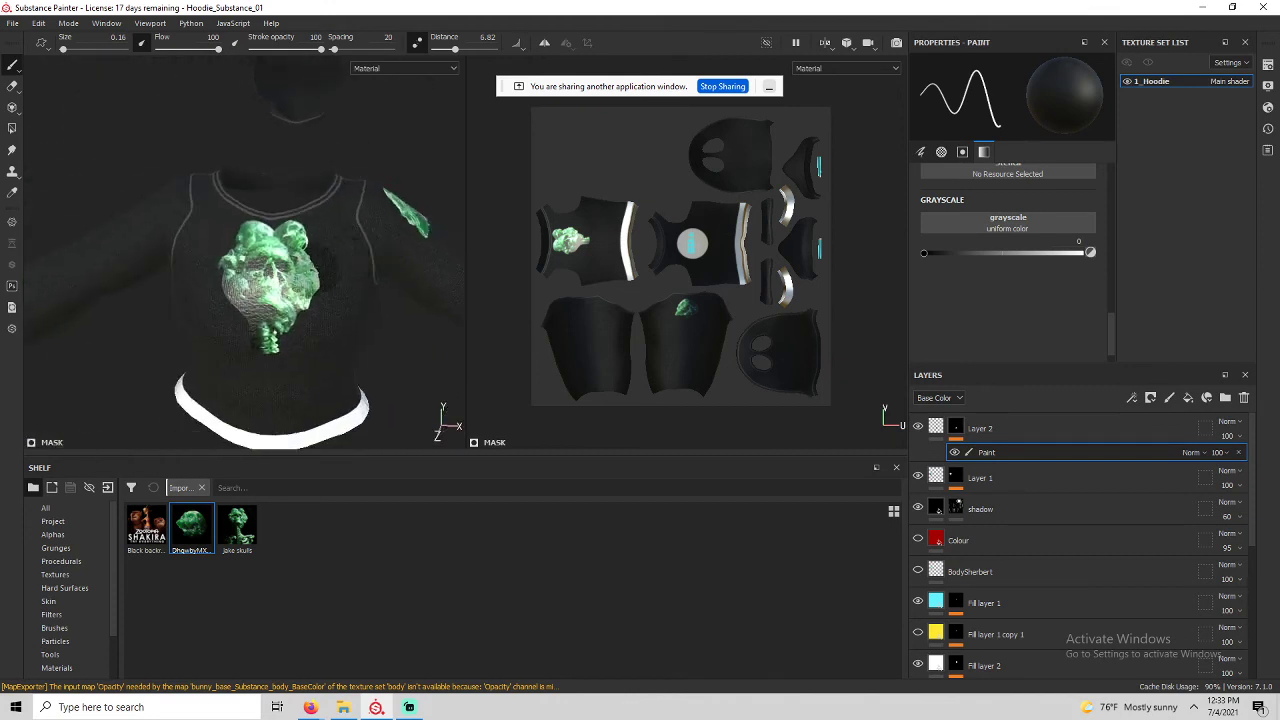
mouse_move(312, 267)
left_mouse_down("alt")
mouse_move(382, 235)
mouse_move(232, 284)
mouse_move(226, 268)
mouse_move(322, 257)
mouse_move(214, 249)
mouse_move(146, 286)
mouse_move(2, 282)
mouse_move(345, 264)
mouse_move(322, 262)
left_mouse_up("alt")
scroll(322, 257, "down", 4)
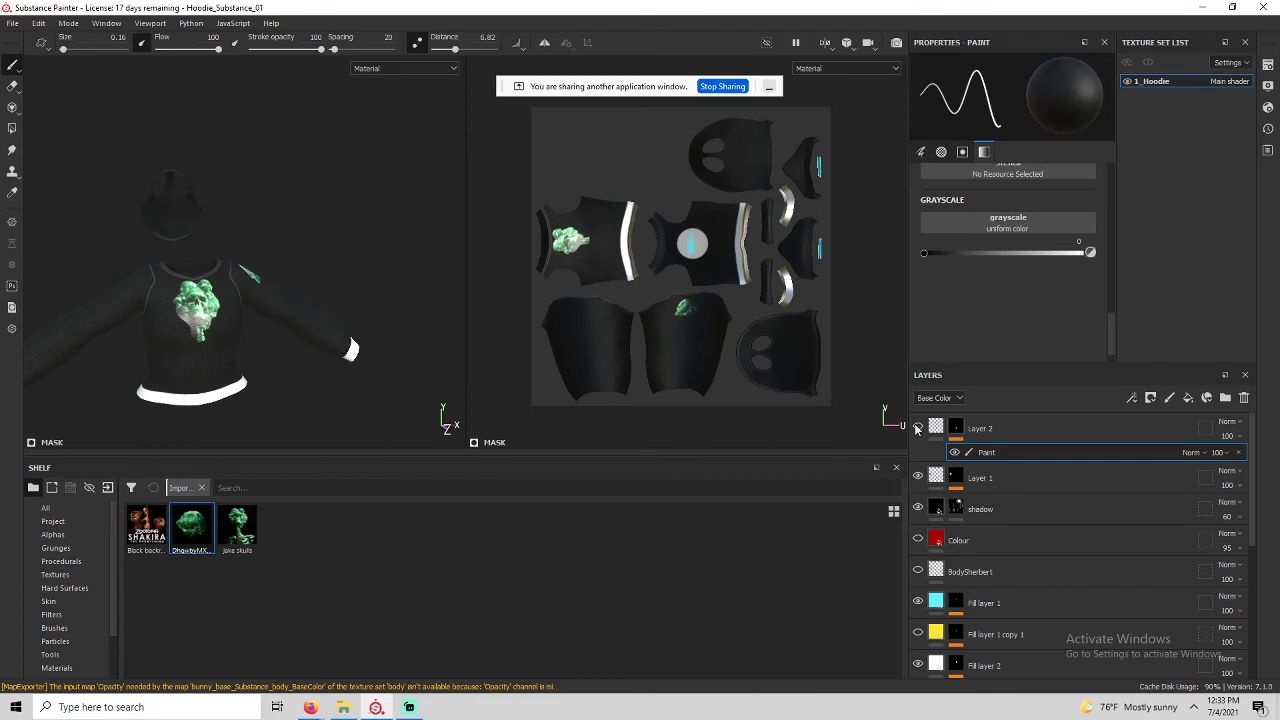
Hide Layer 1 and add a new fill layer with a black mask on top.
left_click(918, 477)
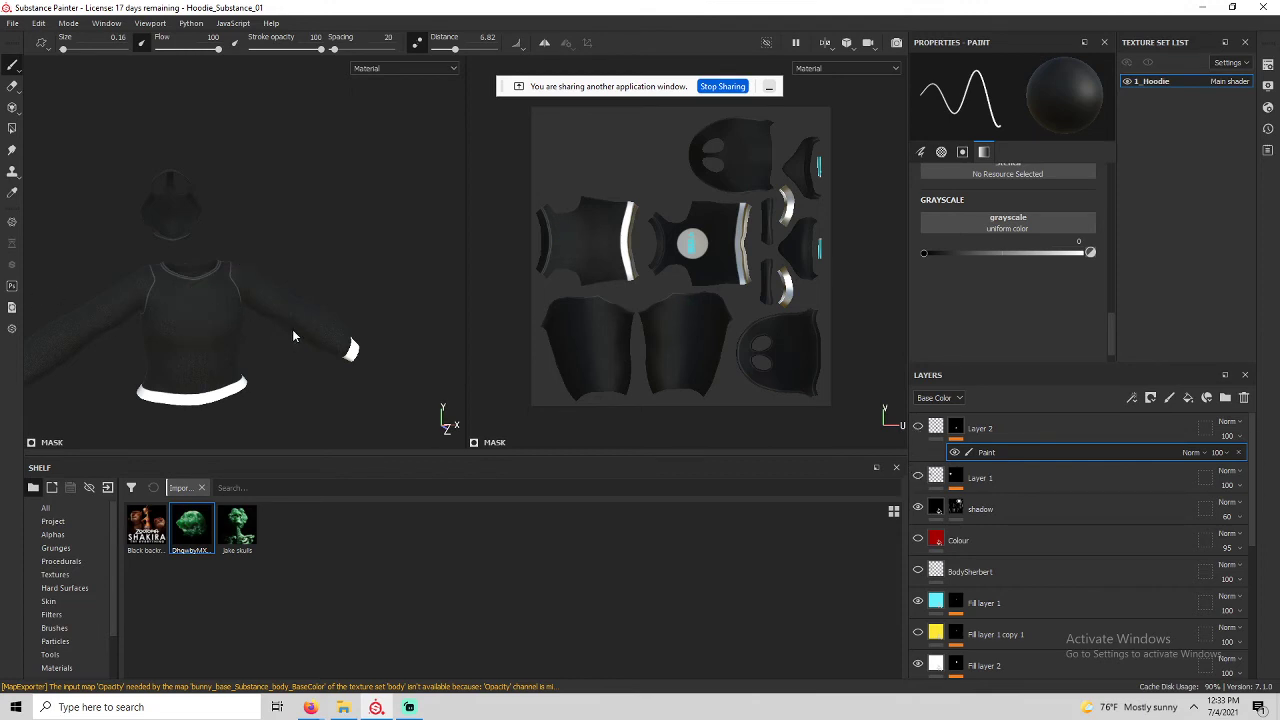
left_click_drag(213, 343, 253, 314, "alt")
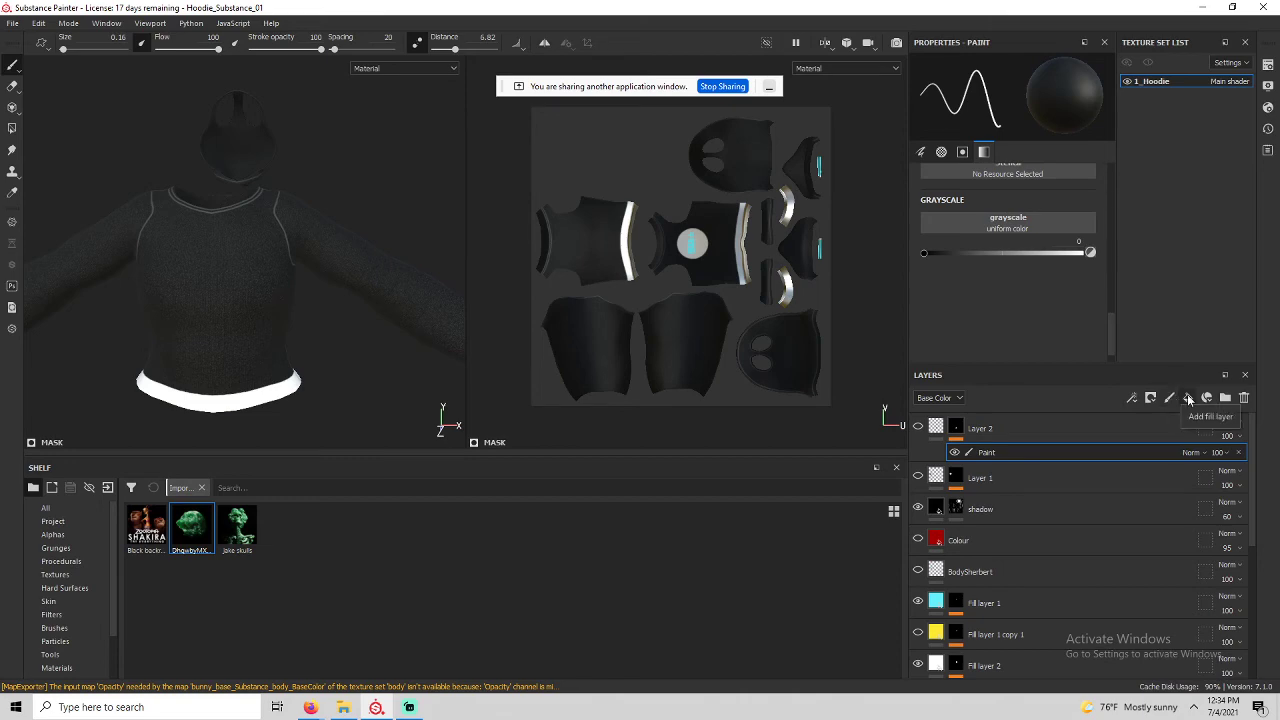
left_click(1188, 399)
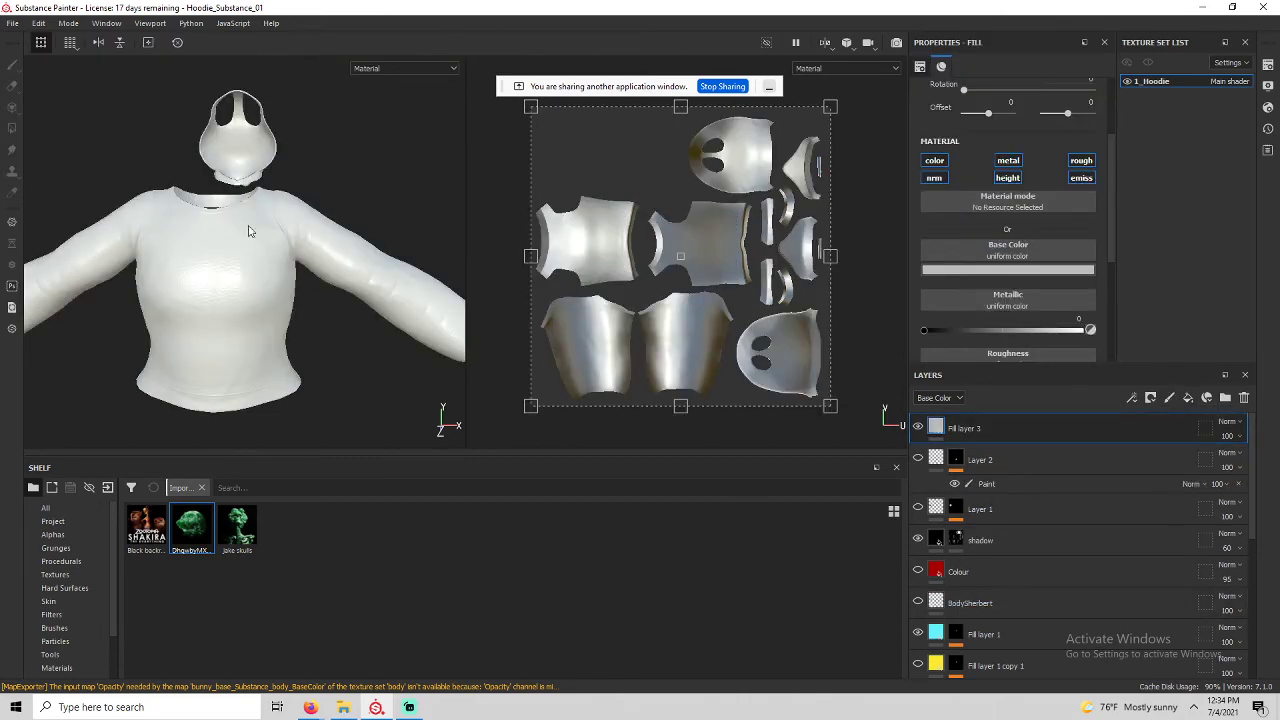
right_click(965, 430)
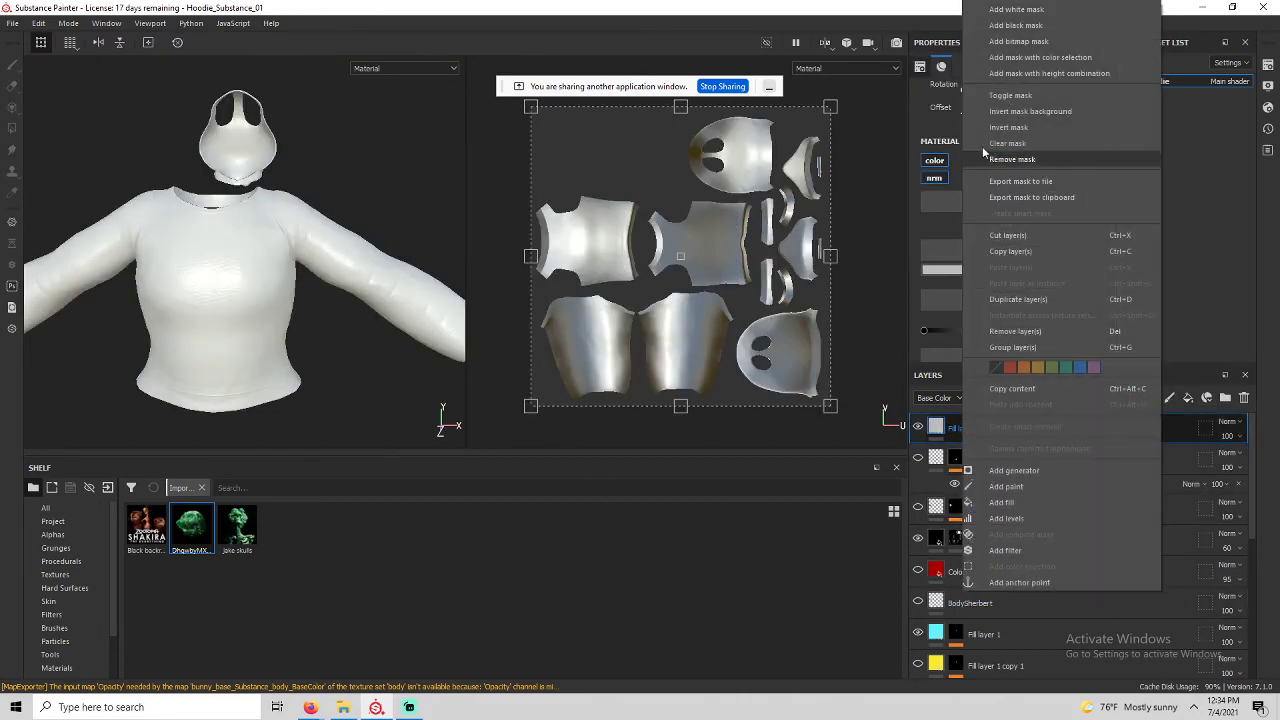
left_click(1016, 25)
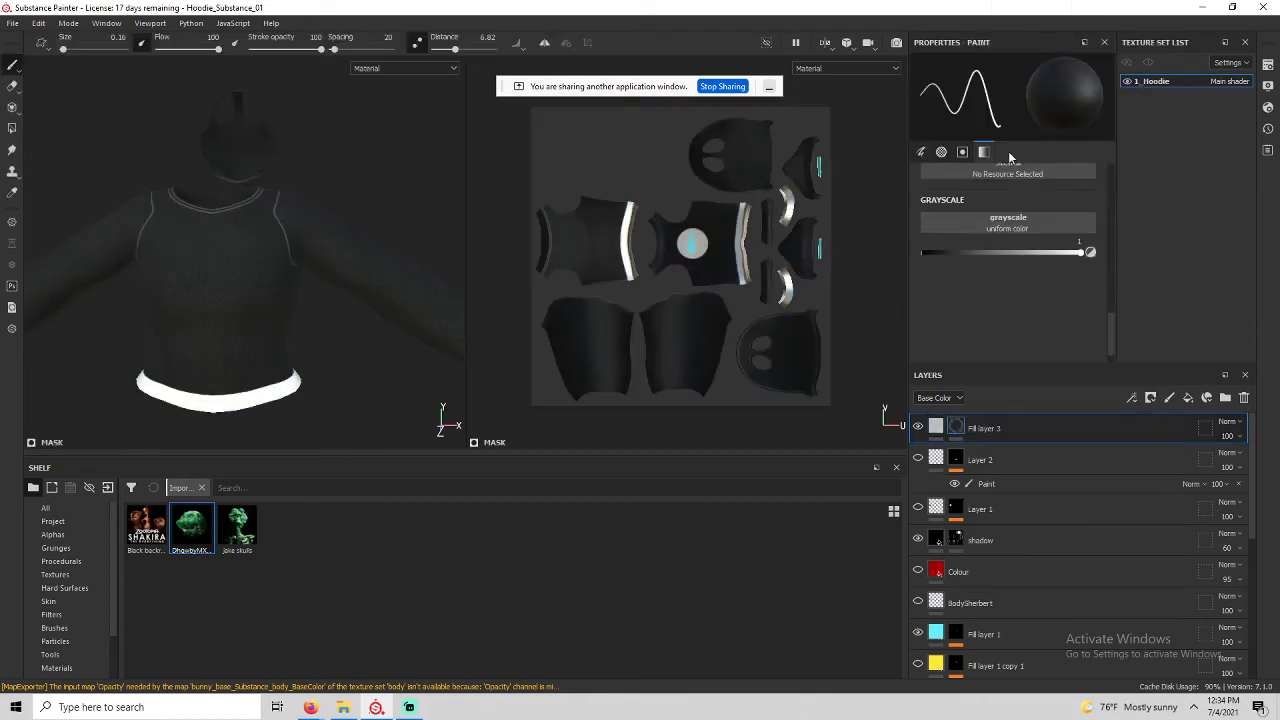
Rename the fill layer 'Emissive stripes' and add a paint effect to its mask.
double_click(982, 429)
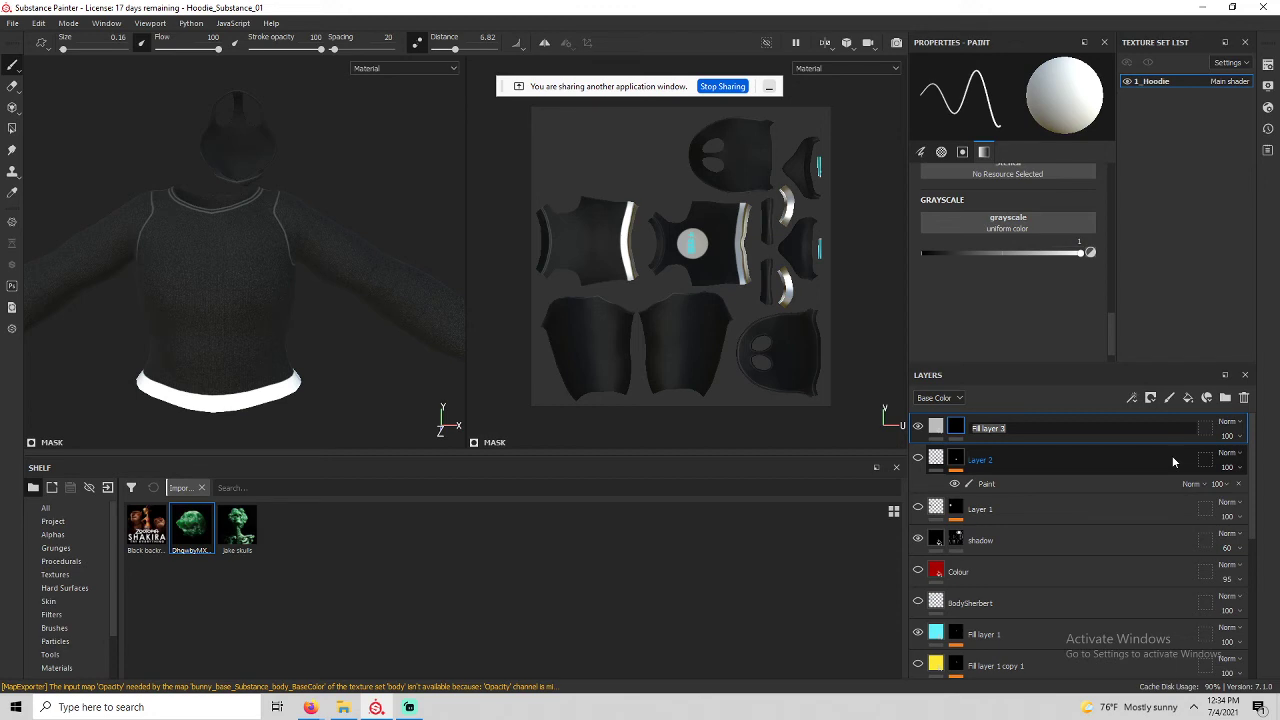
type("Emissive stripes")
key("Return")
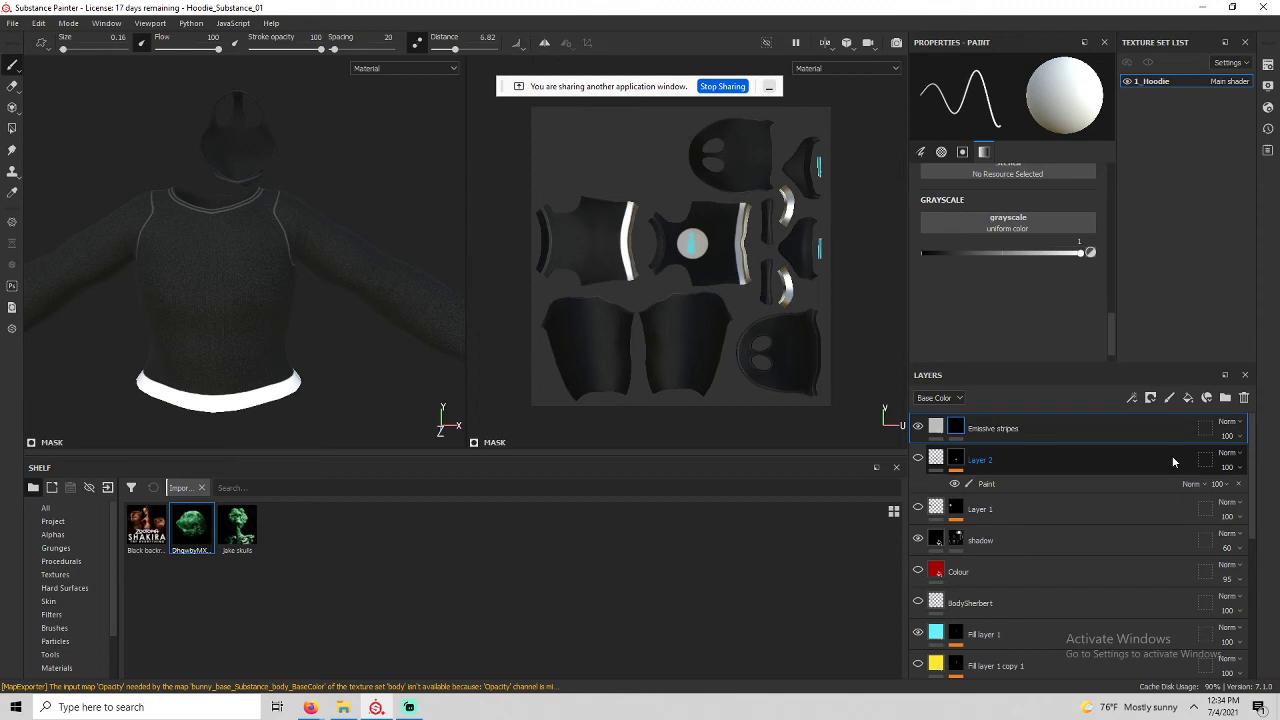
left_click(936, 427)
mouse_move(936, 427)
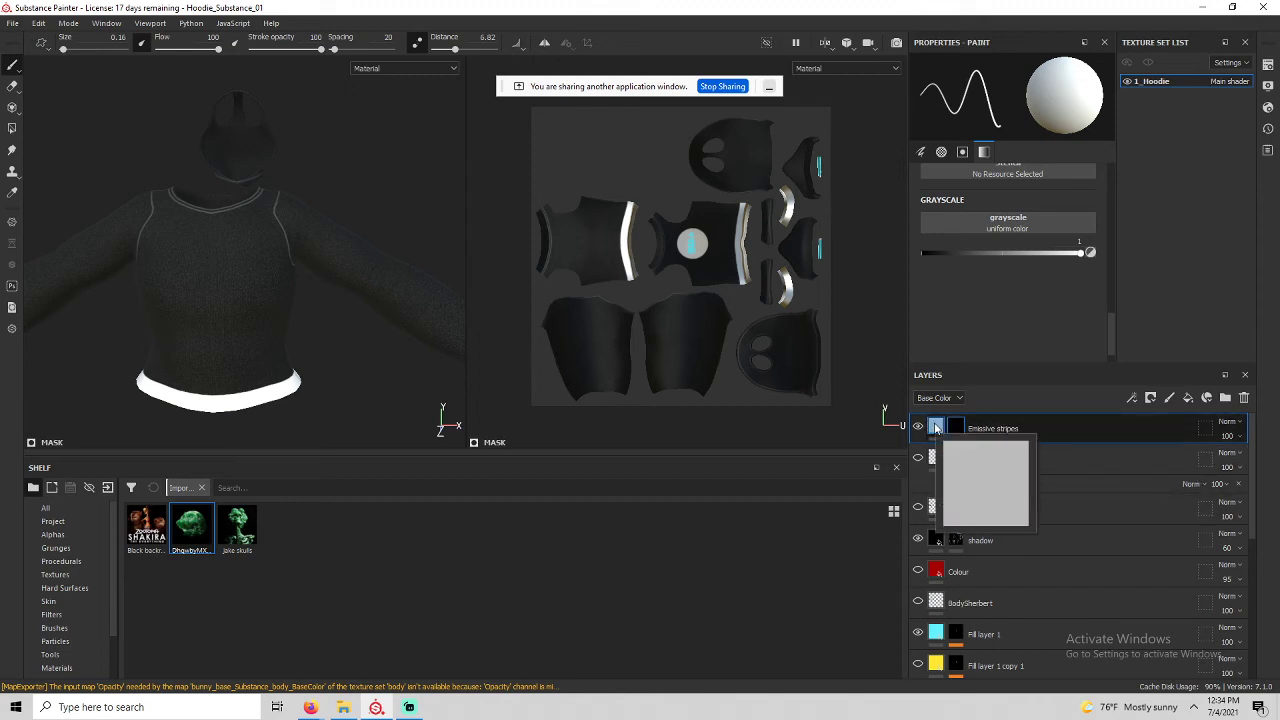
left_click(955, 428)
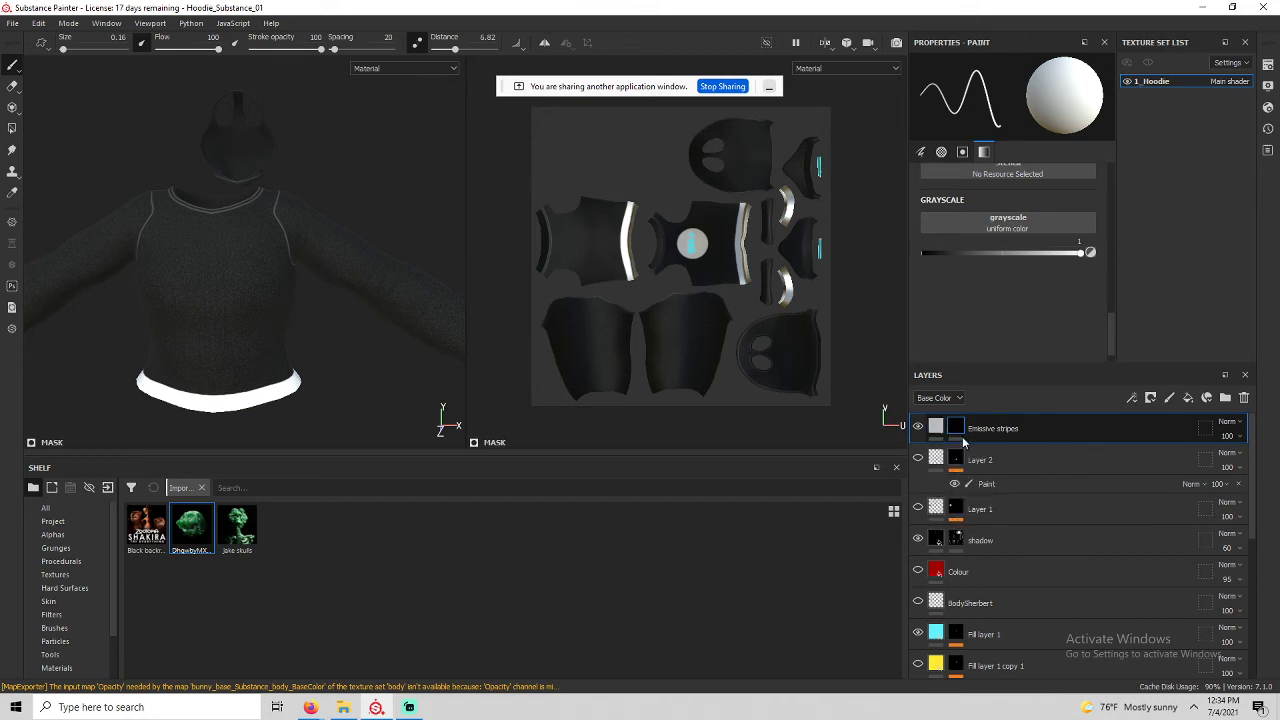
right_click(956, 428)
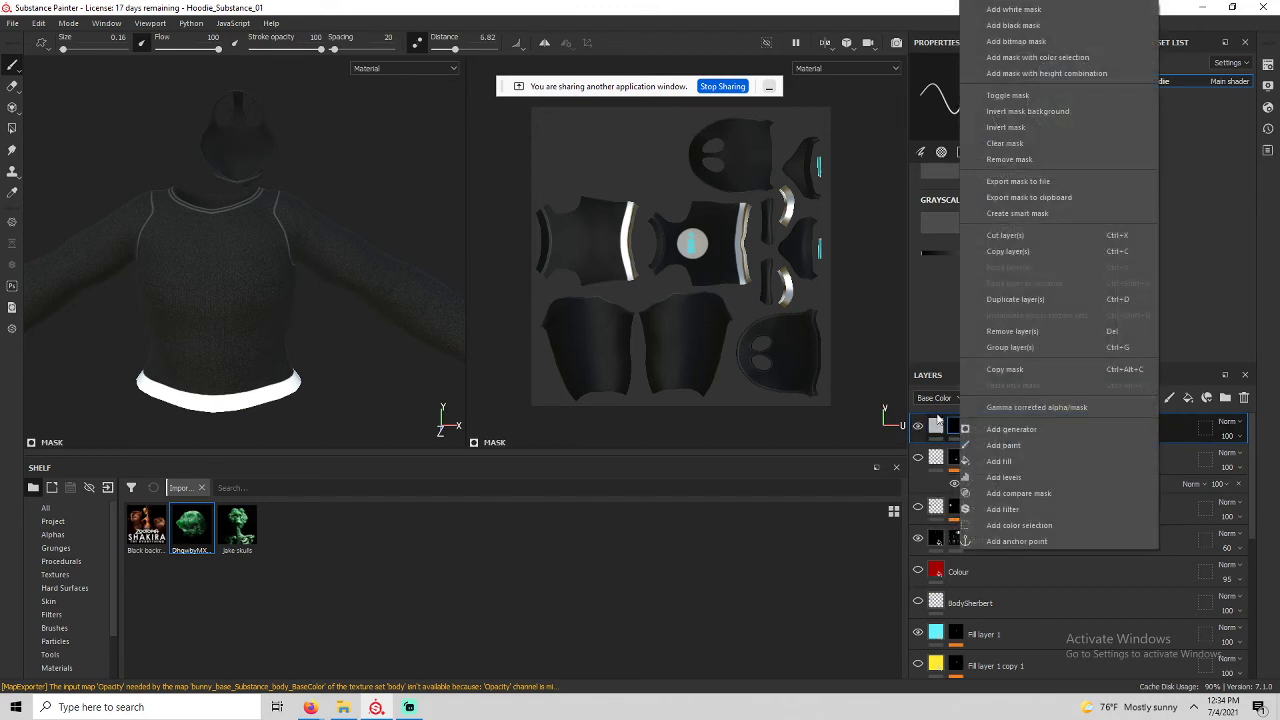
left_click(1003, 445)
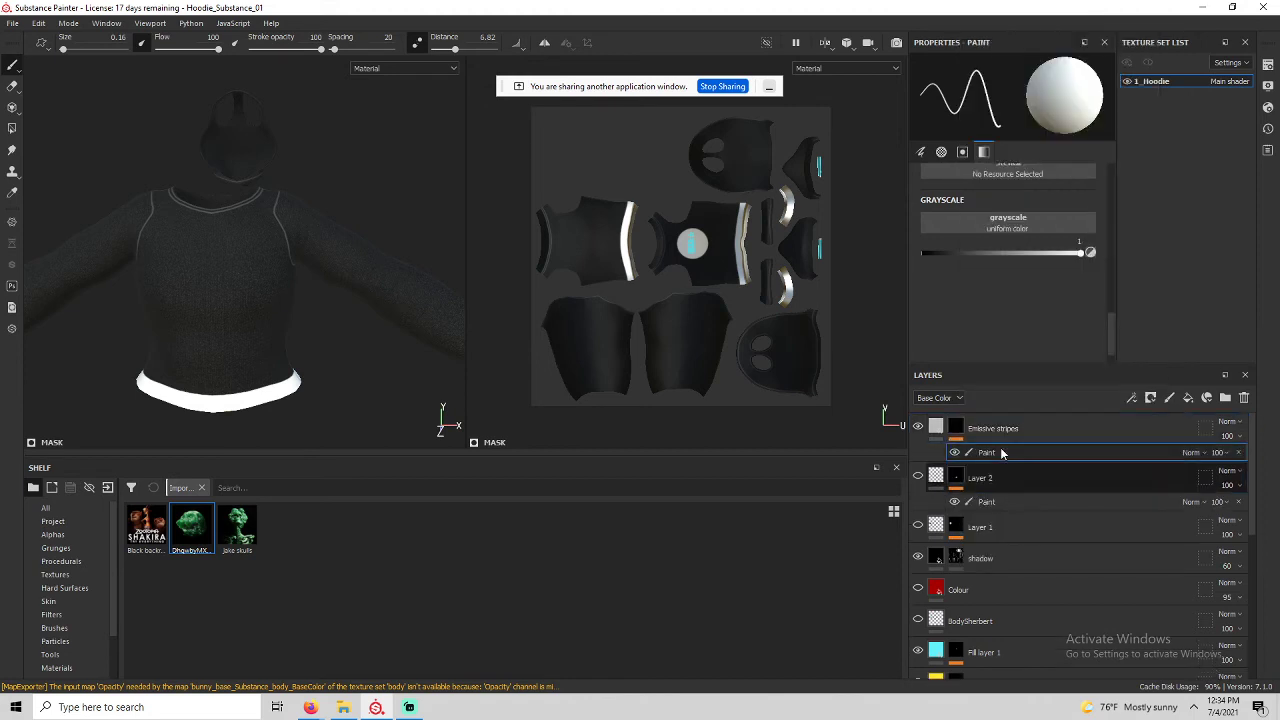
Turn the hoodie toward the sleeve and enlarge the brush to about 3.64.
left_click_drag(400, 240, 242, 263, "alt")
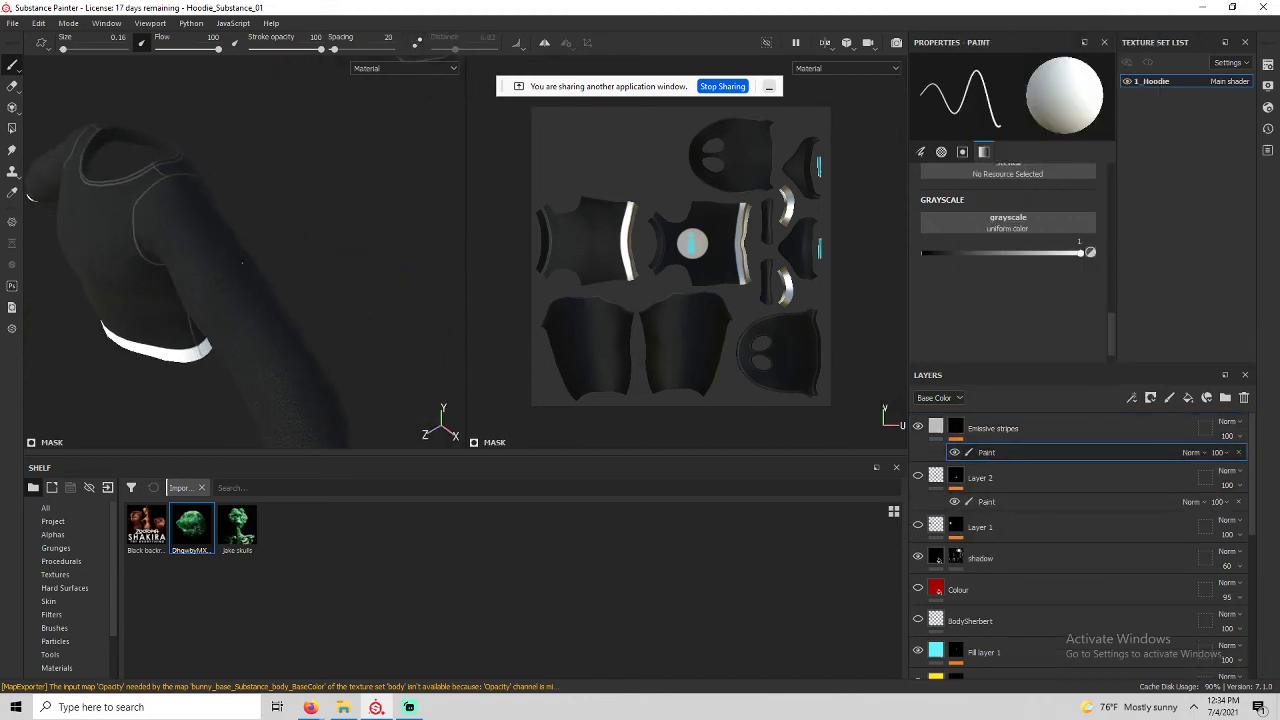
right_click_drag(261, 258, 290, 258, "ctrl")
middle_click_drag(286, 256, 306, 226, "alt")
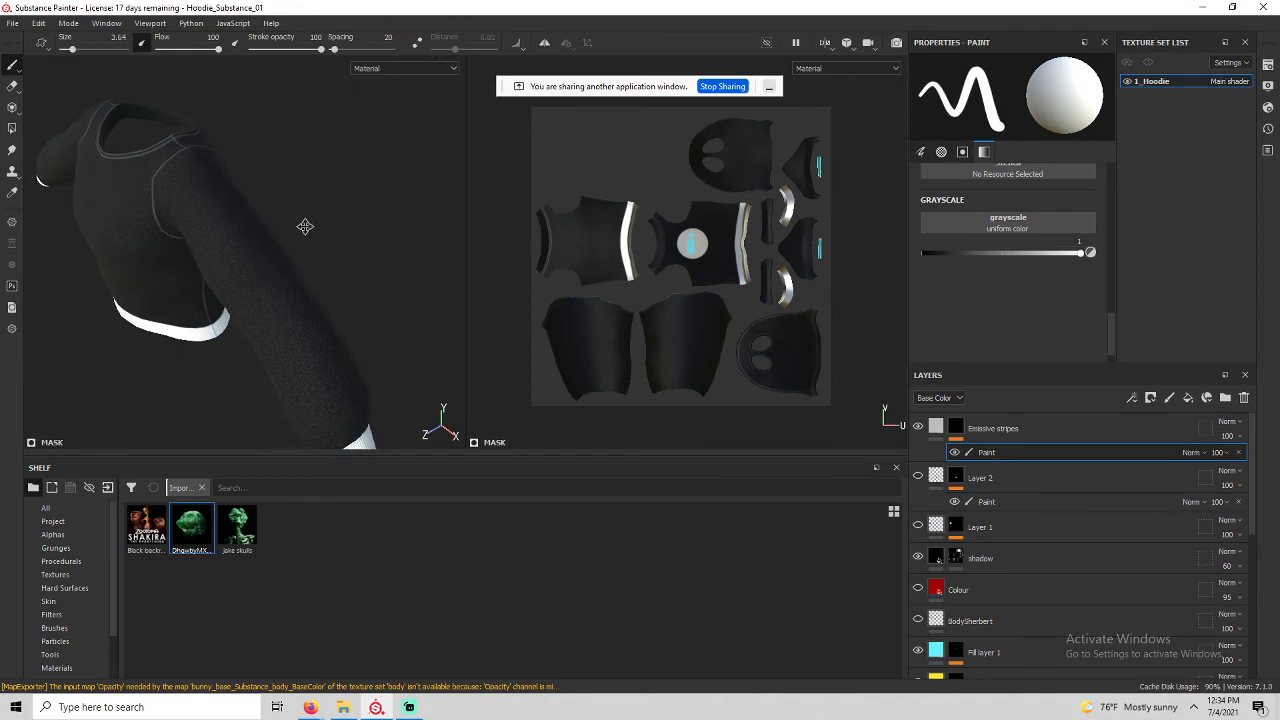
mouse_move(308, 246)
left_mouse_down("alt")
mouse_move(334, 277)
mouse_move(226, 295)
mouse_move(68, 293)
mouse_move(209, 281)
mouse_move(271, 295)
mouse_move(270, 248)
left_mouse_up("alt")
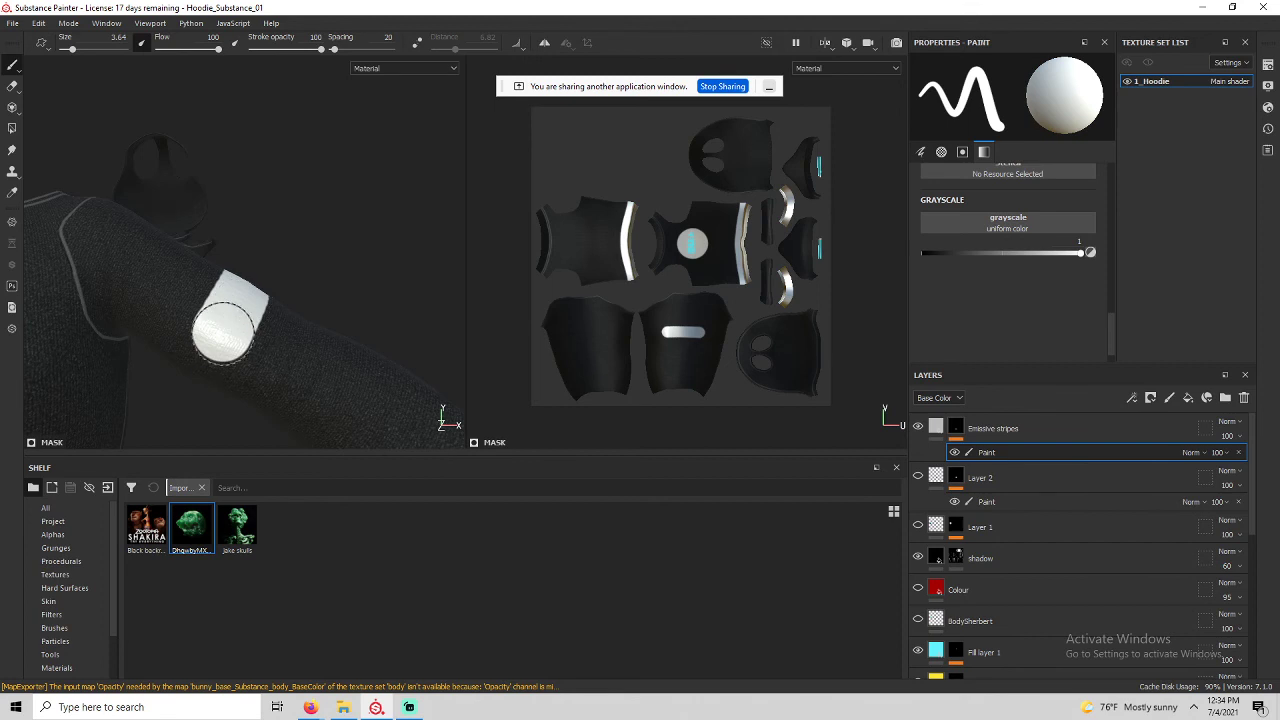
Paint straight white strokes around the sleeve, undoing one and enabling lazy mouse.
left_click(178, 430, "shift")
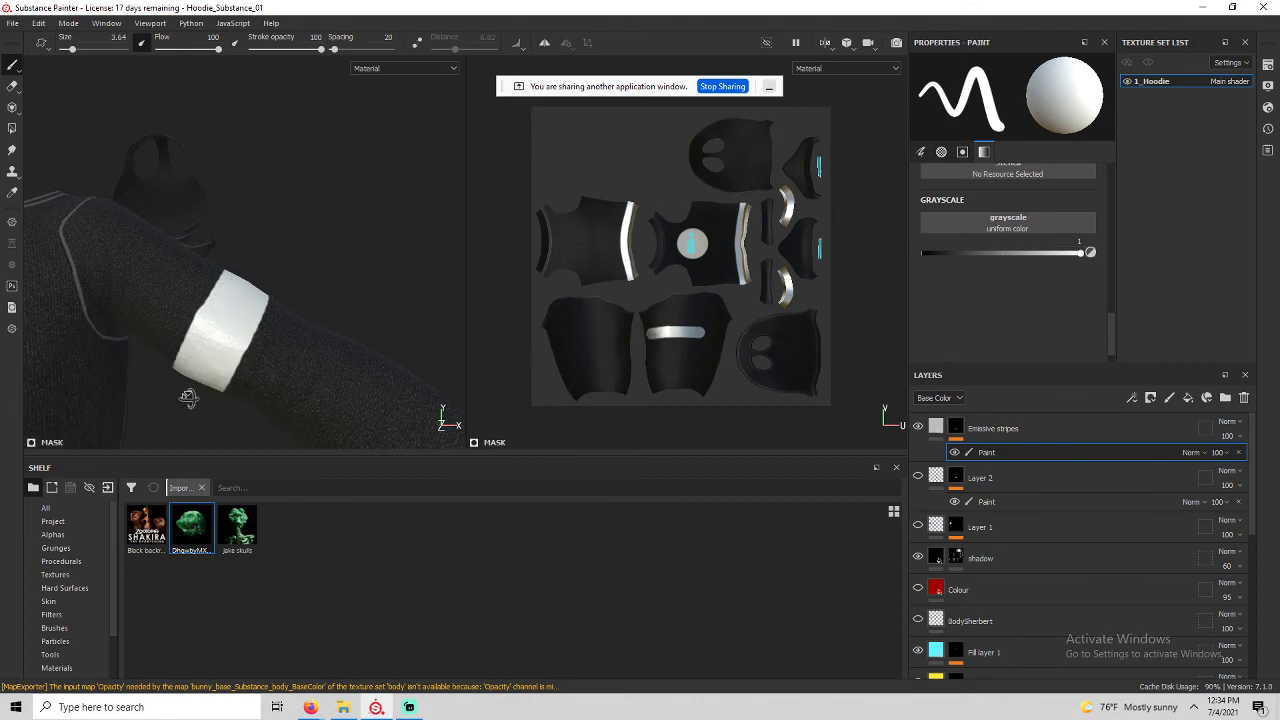
left_click_drag(188, 398, 243, 294, "alt")
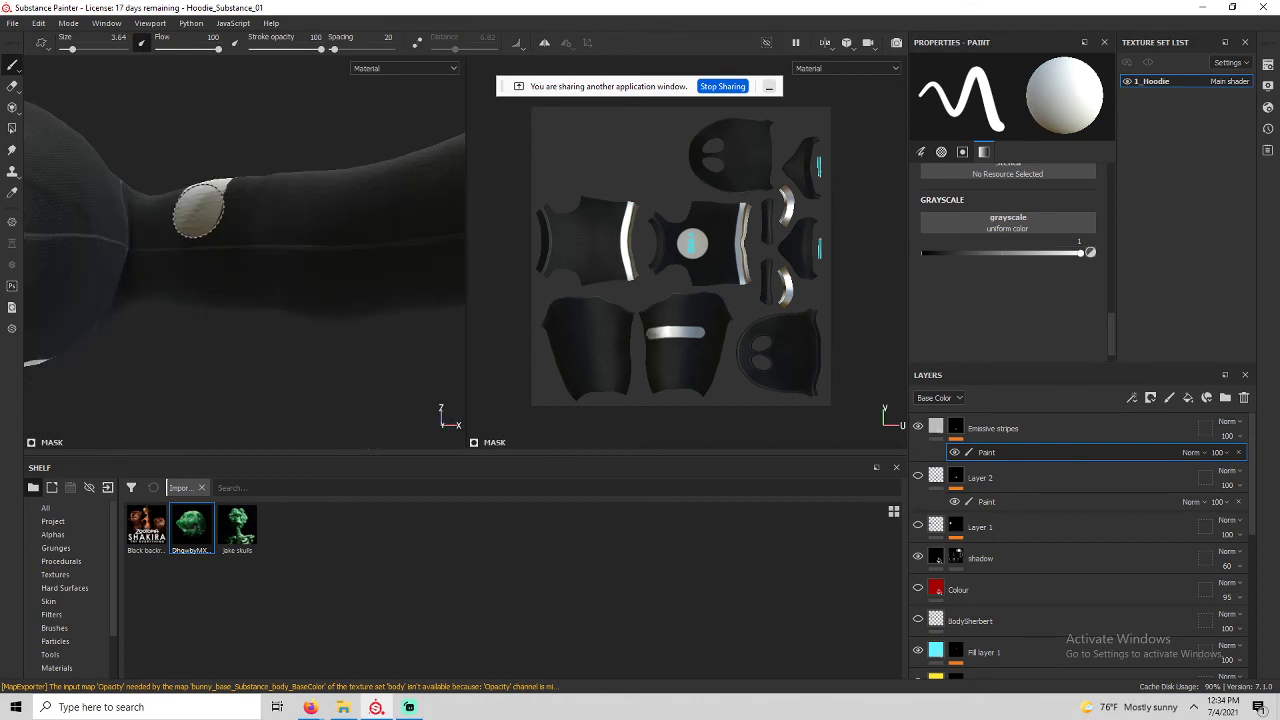
left_click(194, 346, "shift")
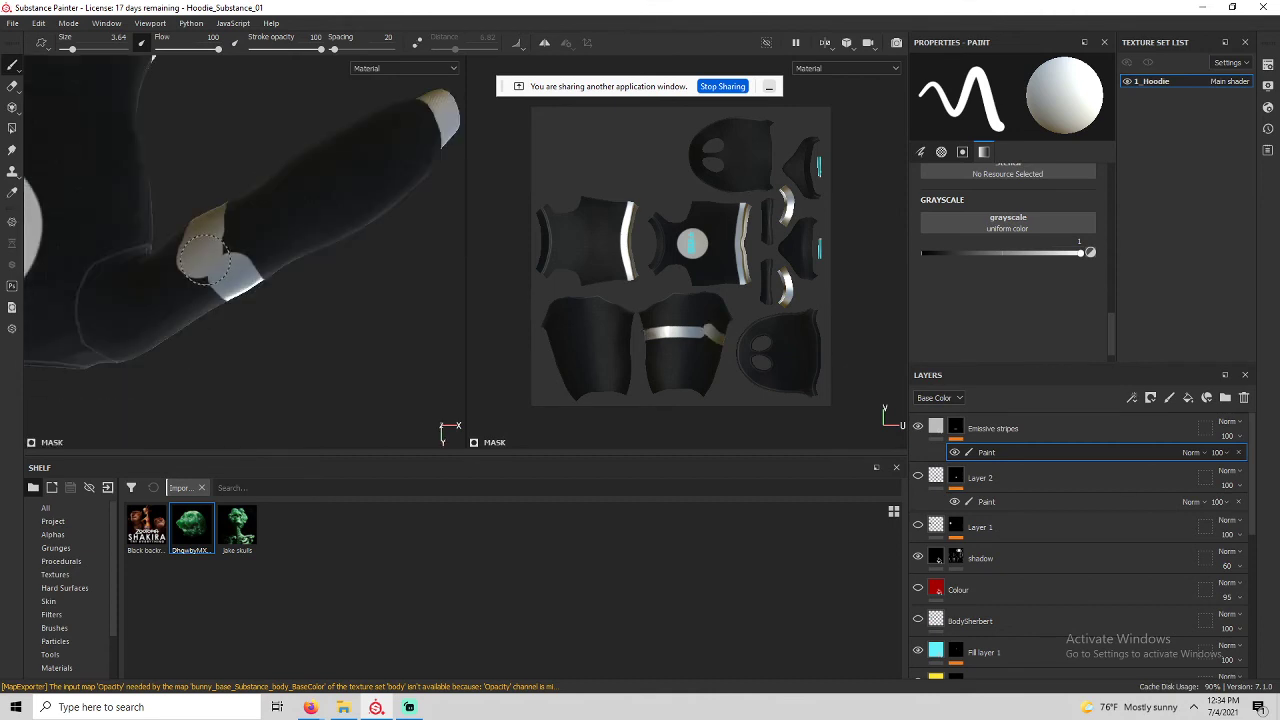
key("ctrl+z")
mouse_move(216, 226)
left_mouse_down("alt")
mouse_move(313, 442)
mouse_move(251, 583)
mouse_move(70, 385)
mouse_move(214, 288)
mouse_move(243, 359)
left_mouse_up("alt")
key("d")
left_click_drag(200, 312, 280, 313, "alt")
scroll(280, 310, "up", 4)
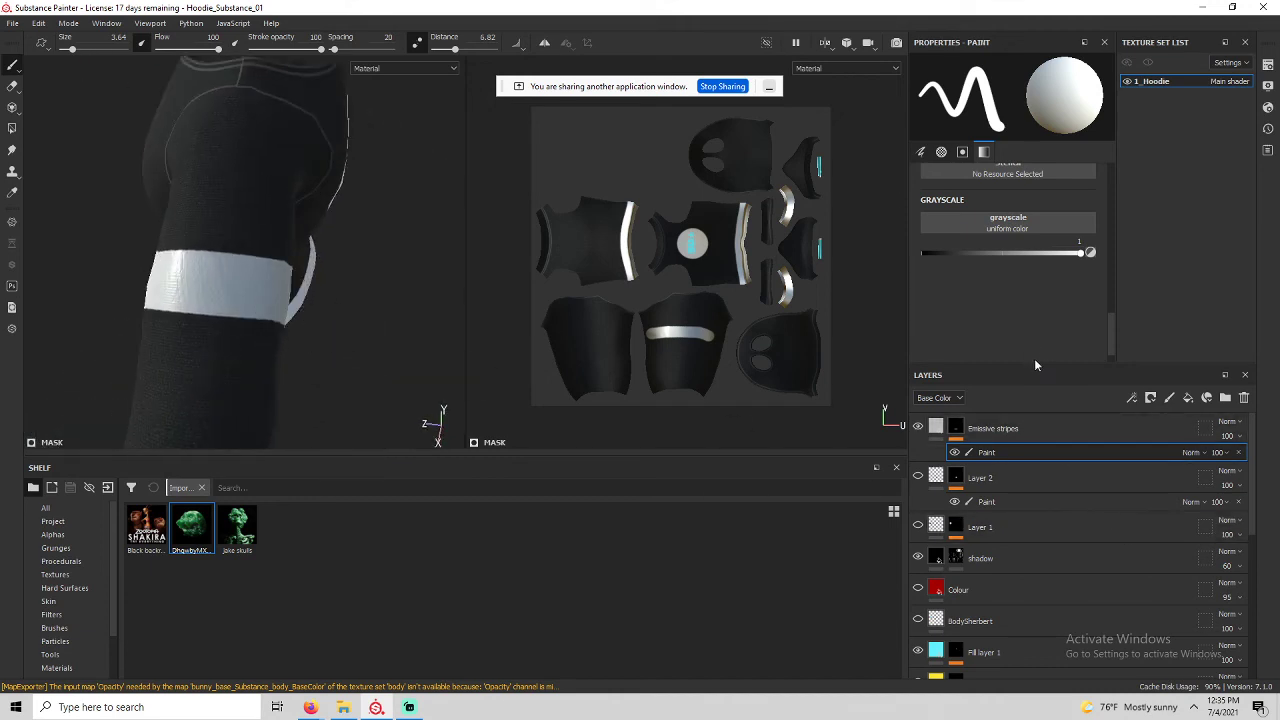
left_click(940, 430)
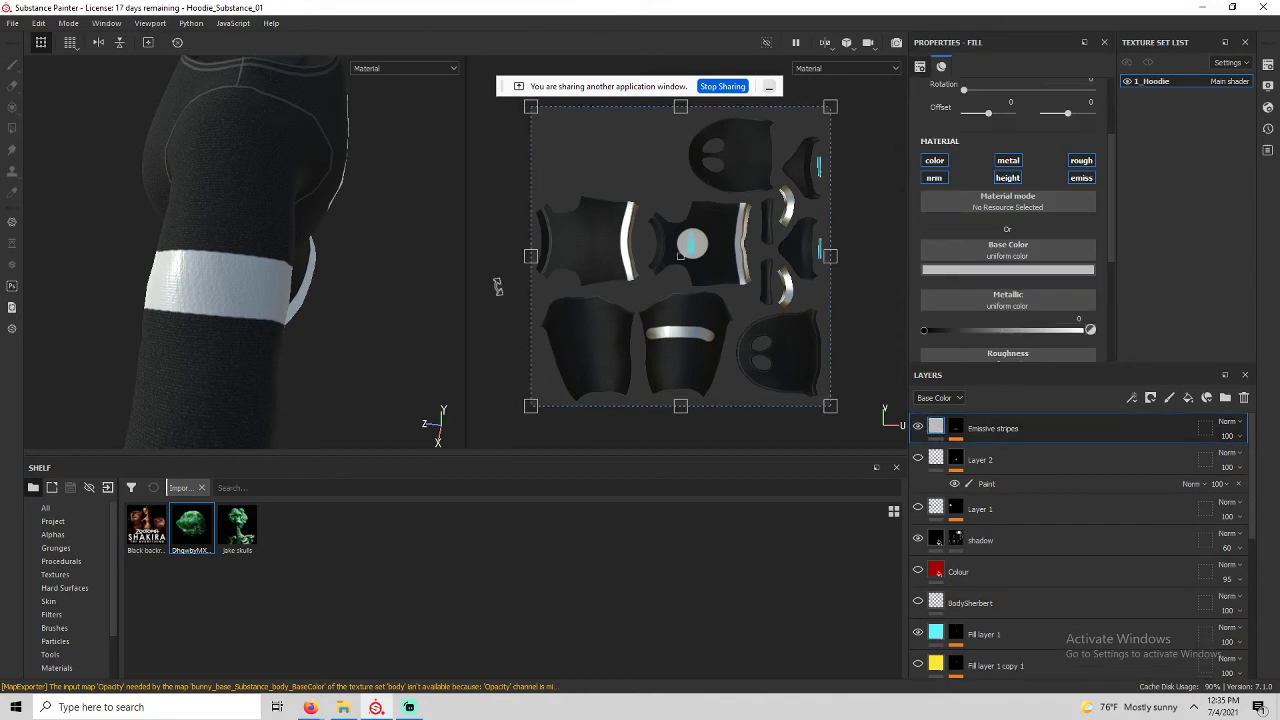
Tune the Emissive stripes fill's metallic value and set roughness to about half.
left_click(936, 427)
left_click(1015, 165)
left_click_drag(925, 331, 1107, 331)
left_click_drag(318, 309, 169, 290, "alt")
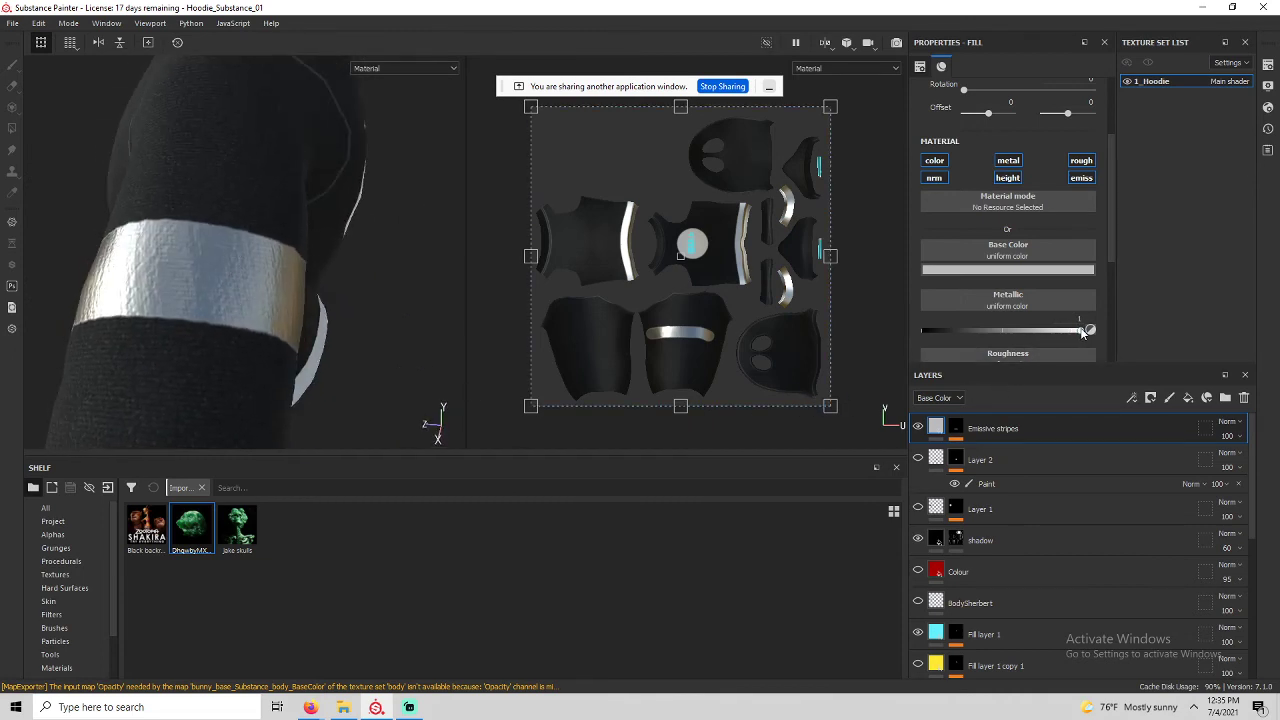
left_click_drag(1088, 331, 1129, 318)
scroll(967, 330, "down", 2)
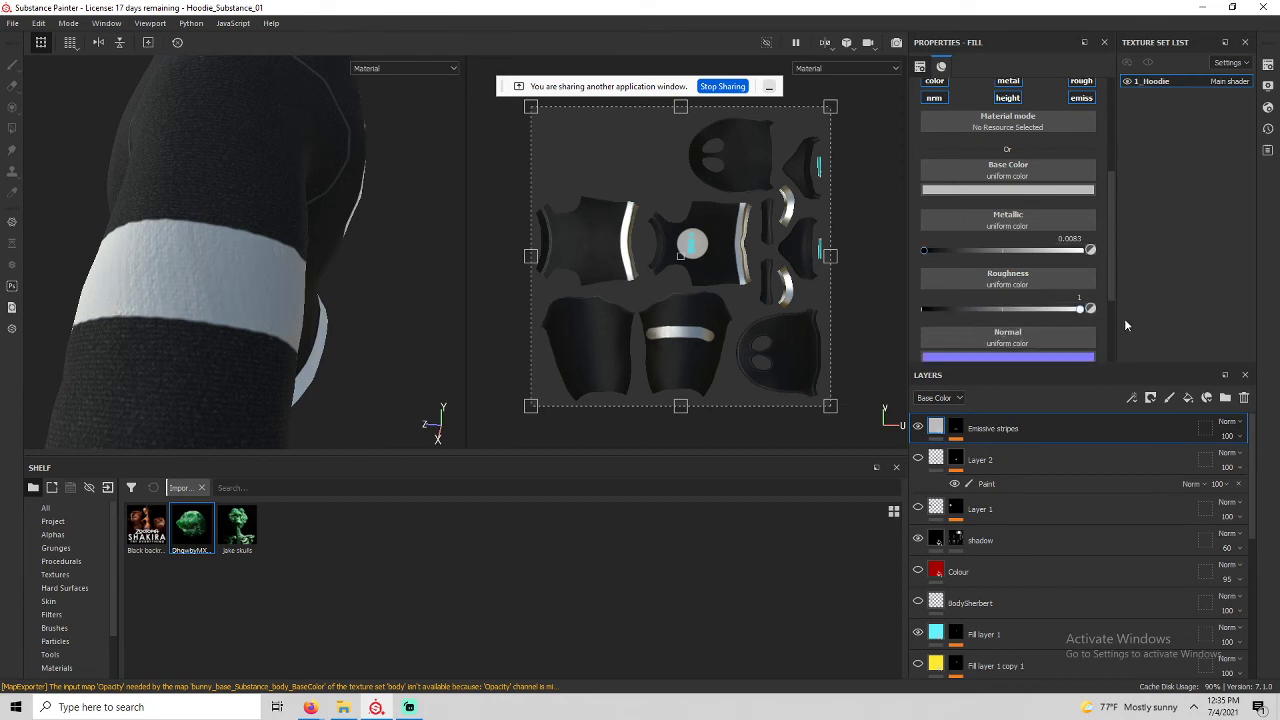
left_click_drag(1125, 320, 900, 316)
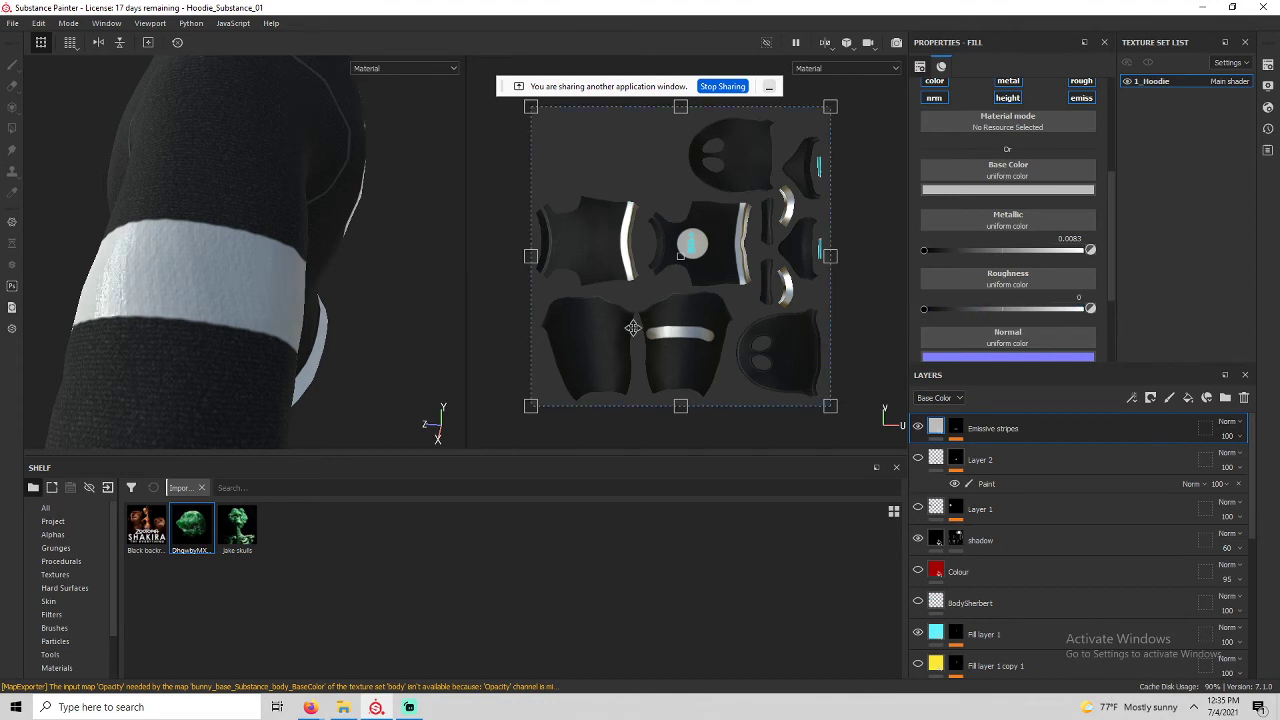
left_click_drag(310, 311, 420, 330, "alt")
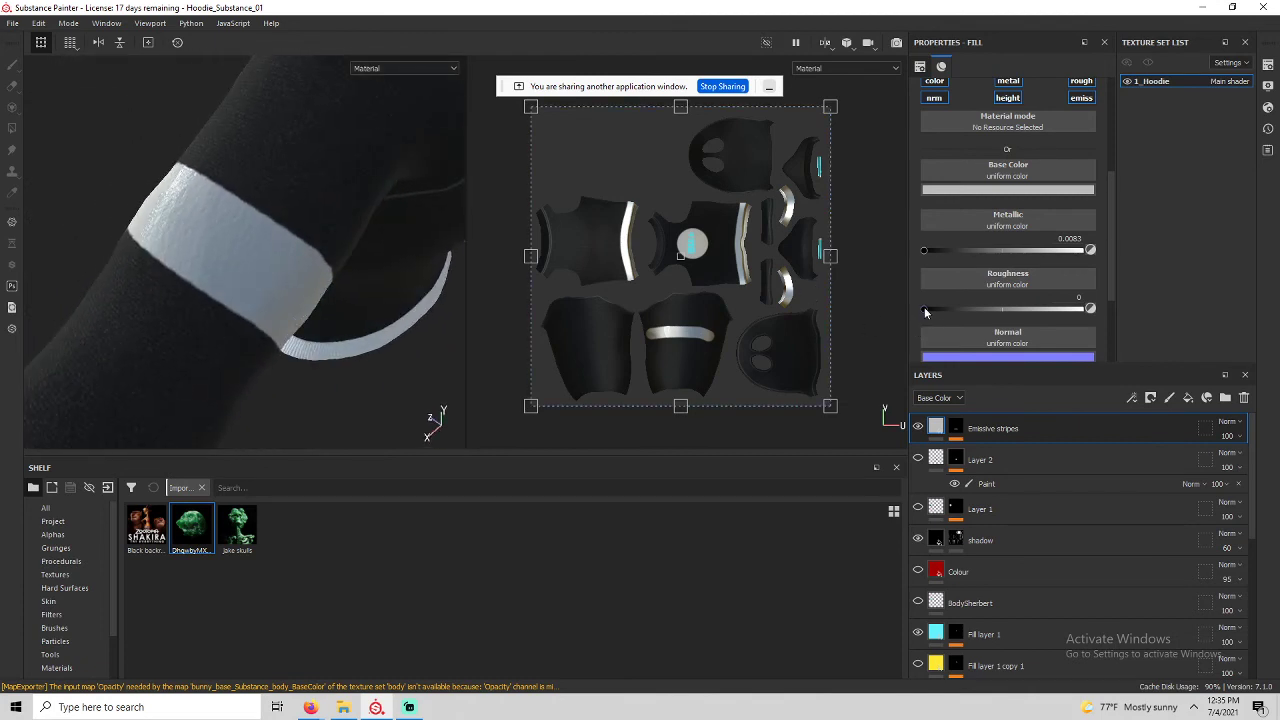
left_click_drag(926, 310, 1003, 317)
Set the band's base colour to a vivid blue.
left_click(1008, 189)
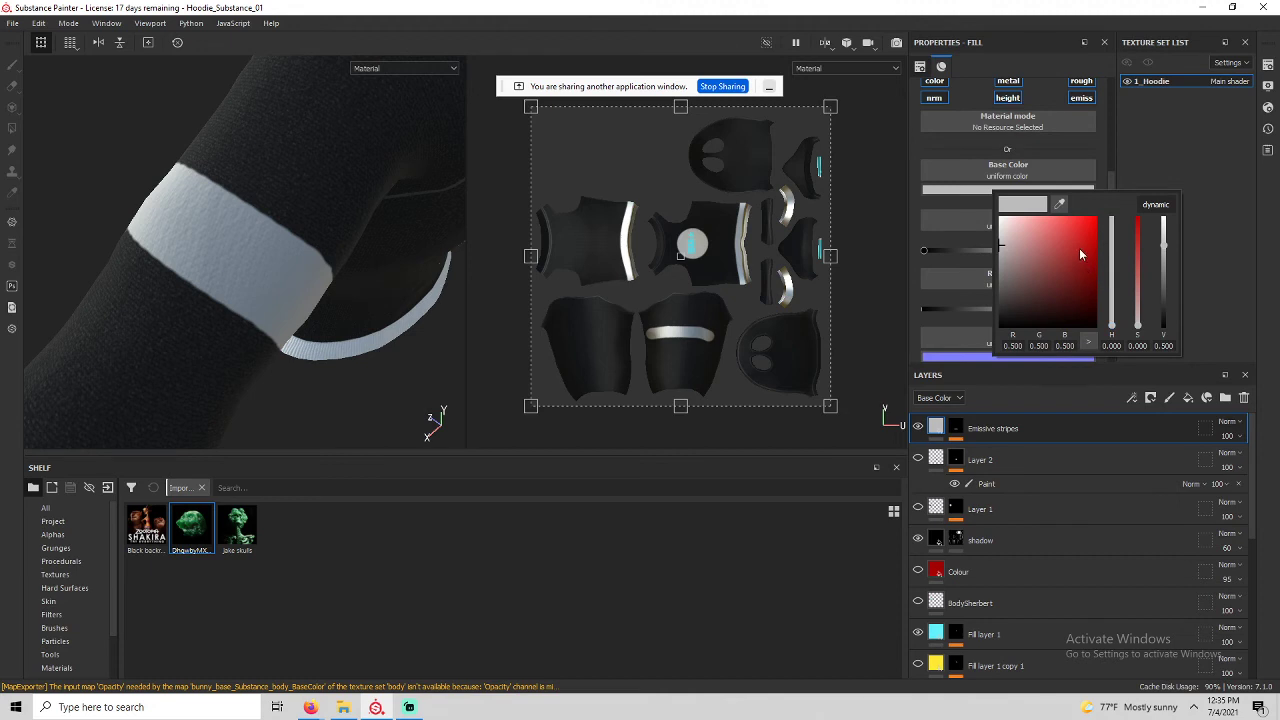
left_click(1112, 288)
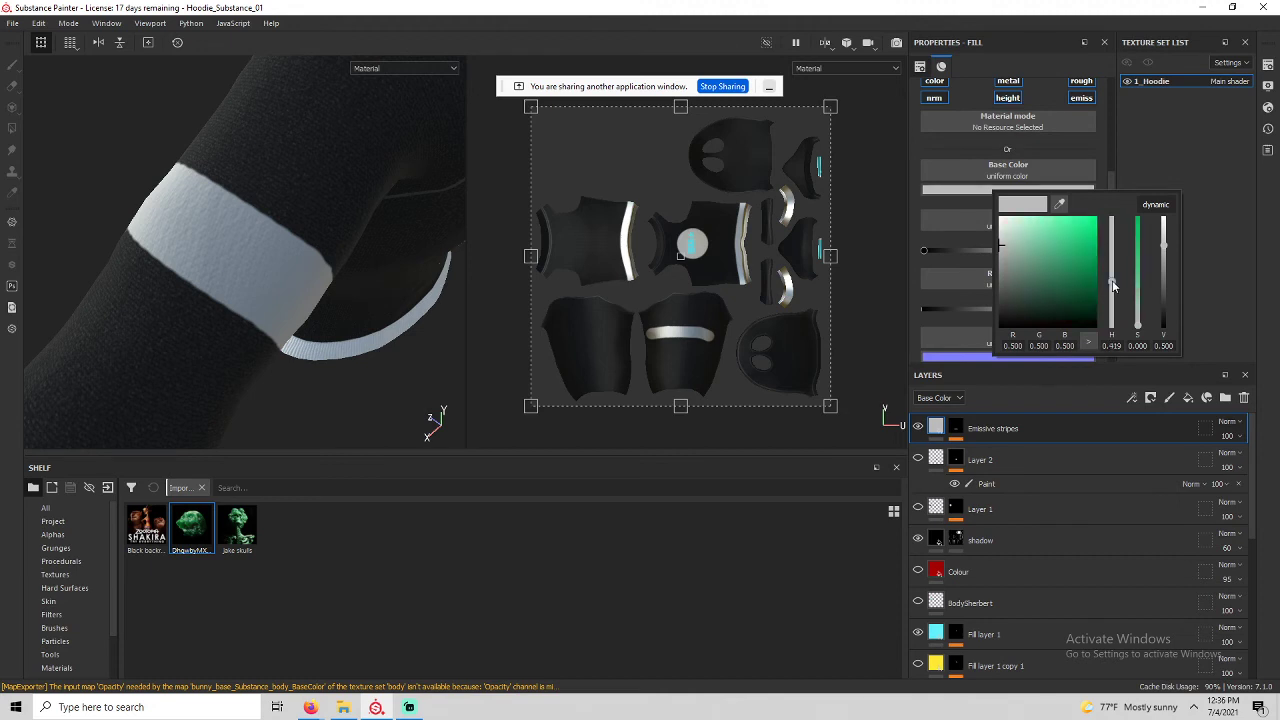
left_click(1112, 256)
left_click_drag(1085, 237, 1154, 228)
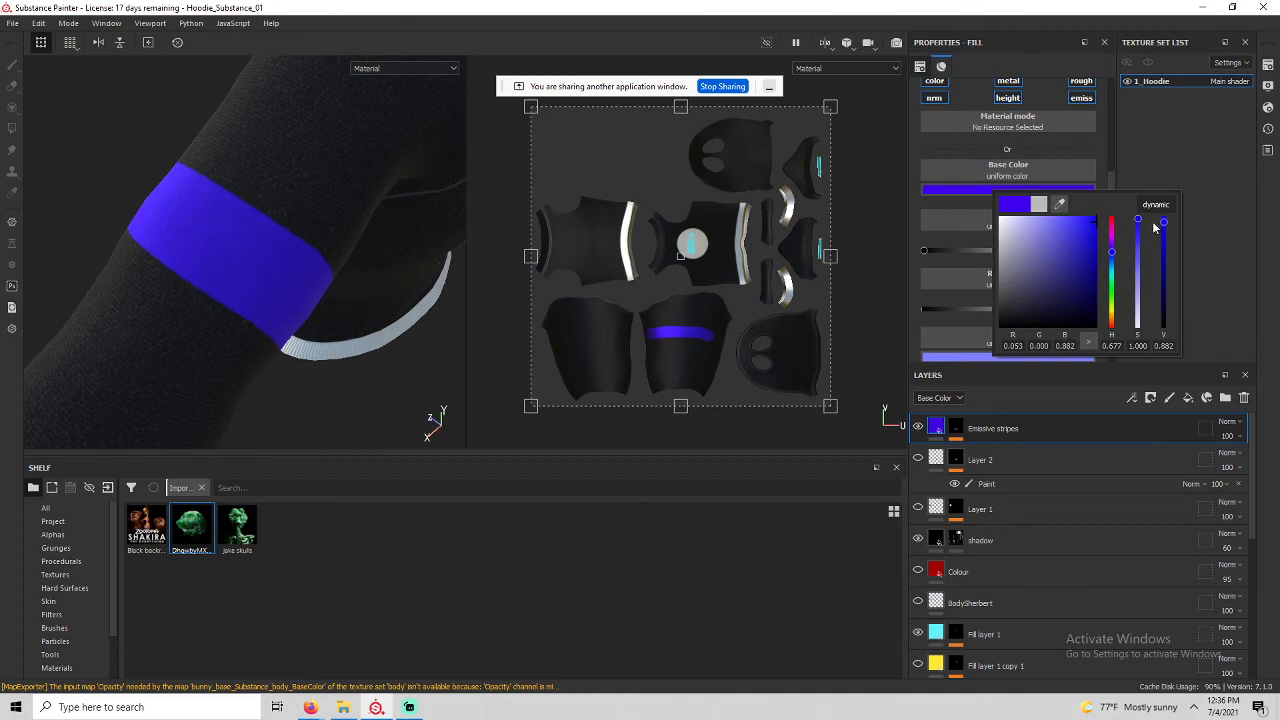
left_click(1158, 158)
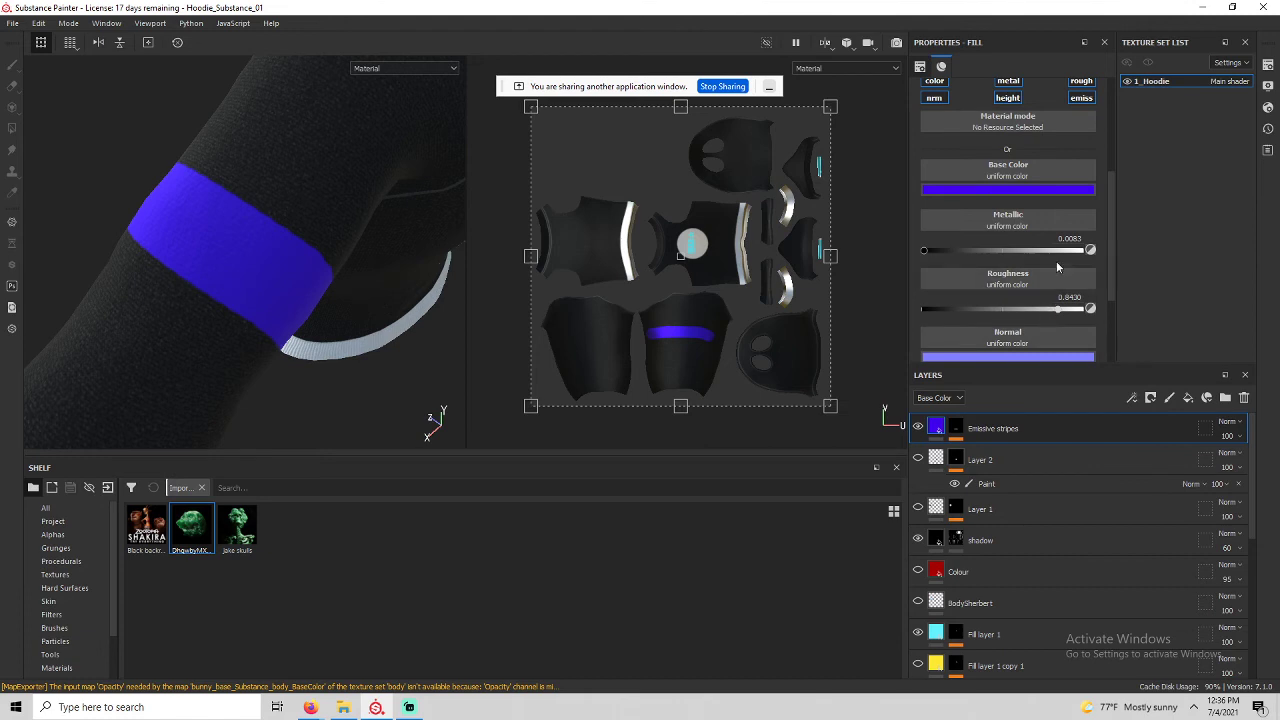
Switch off the metal, normal and roughness channels on the fill.
scroll(1056, 261, "up", 2)
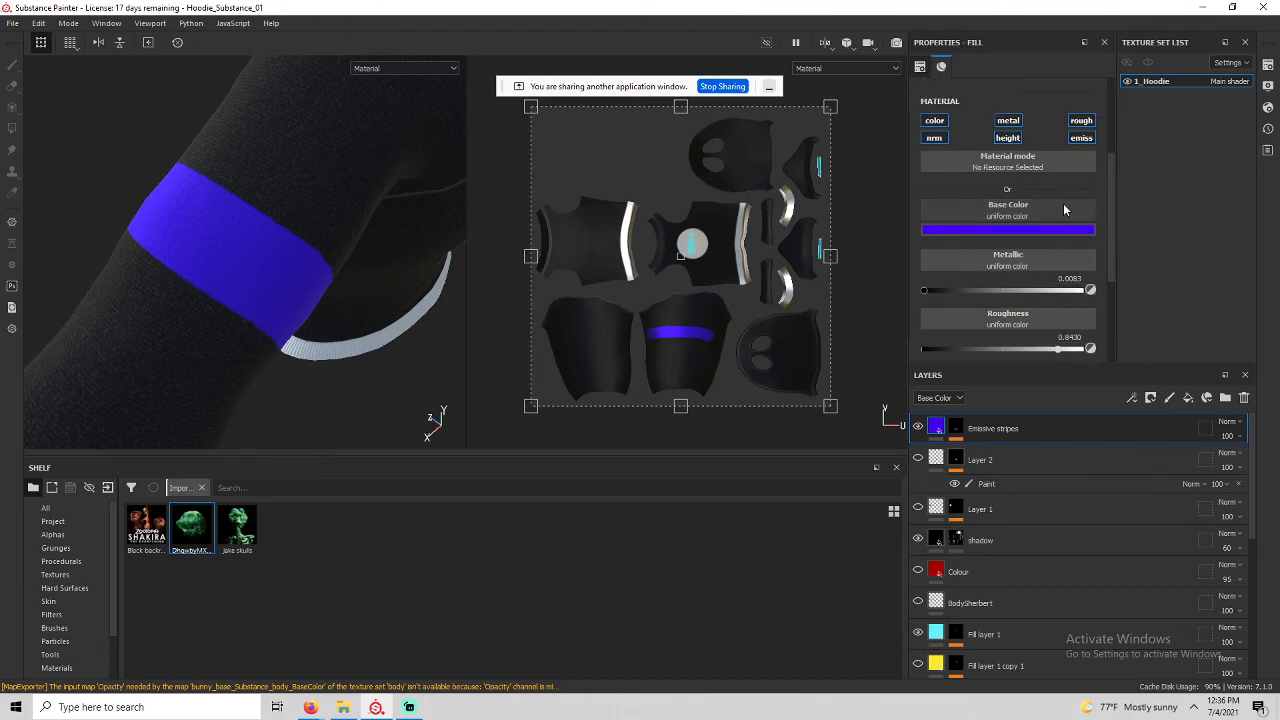
left_click(1017, 120)
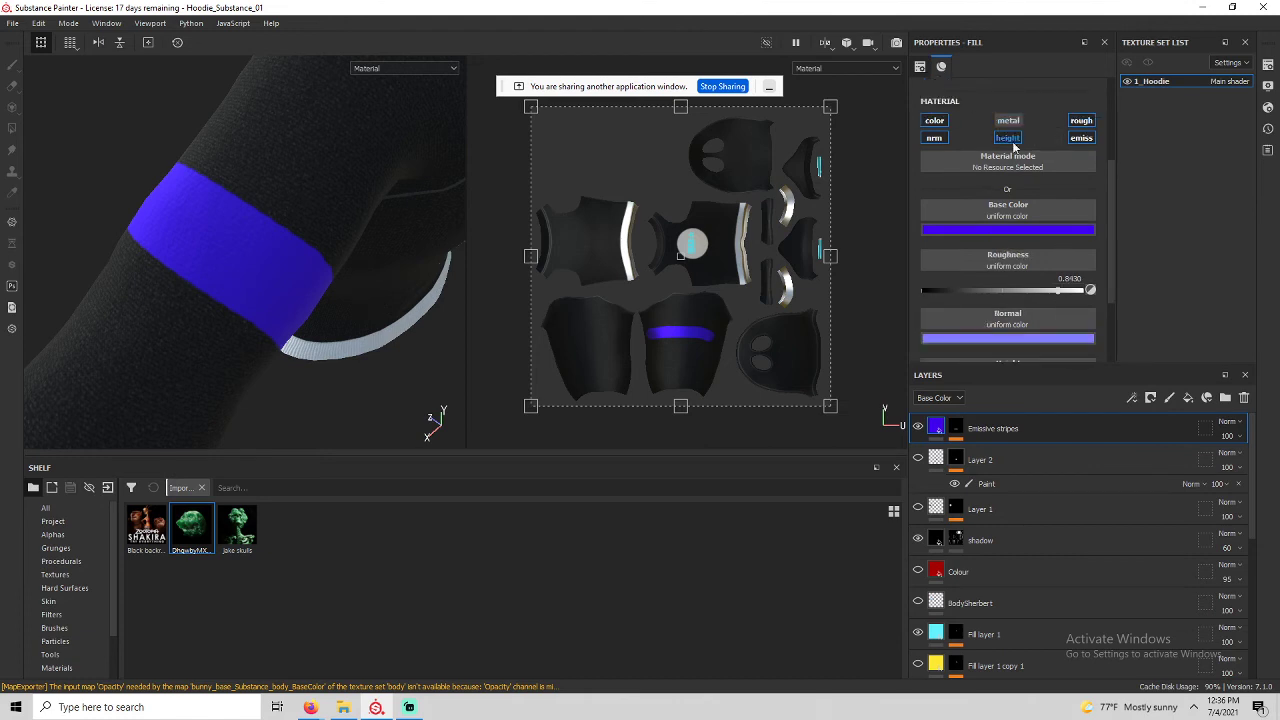
left_click(937, 141)
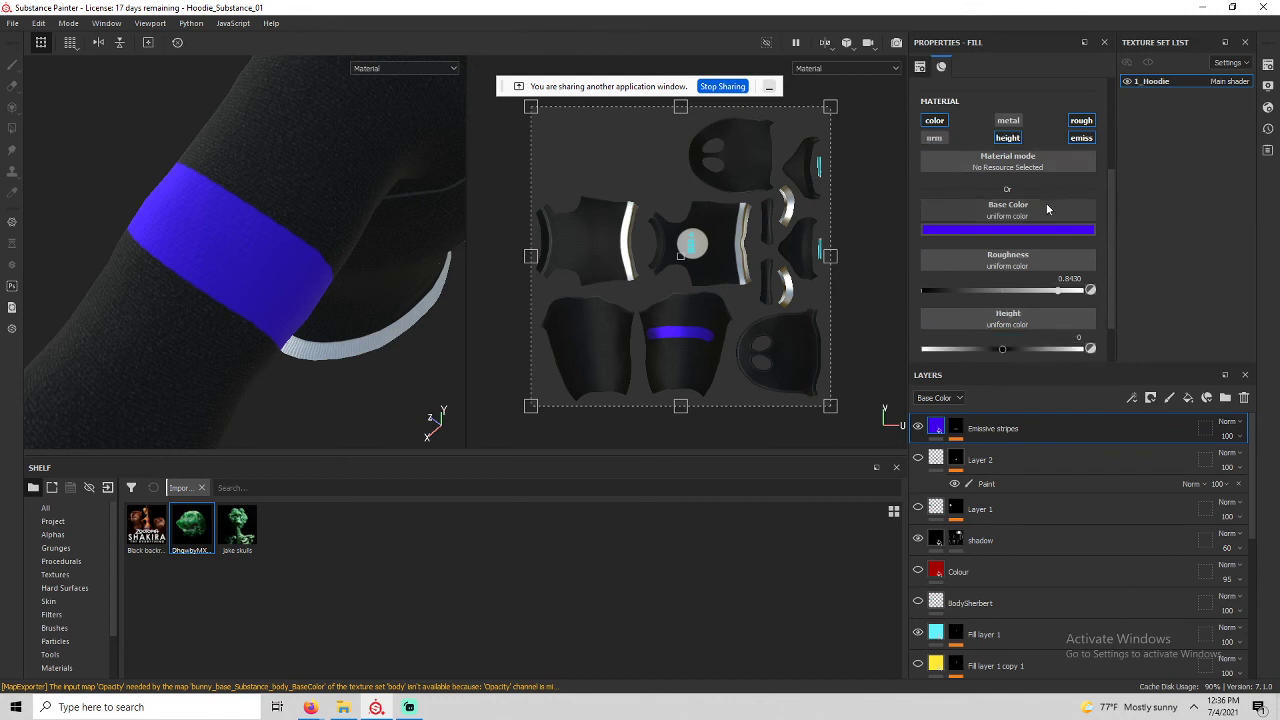
left_click(1080, 122)
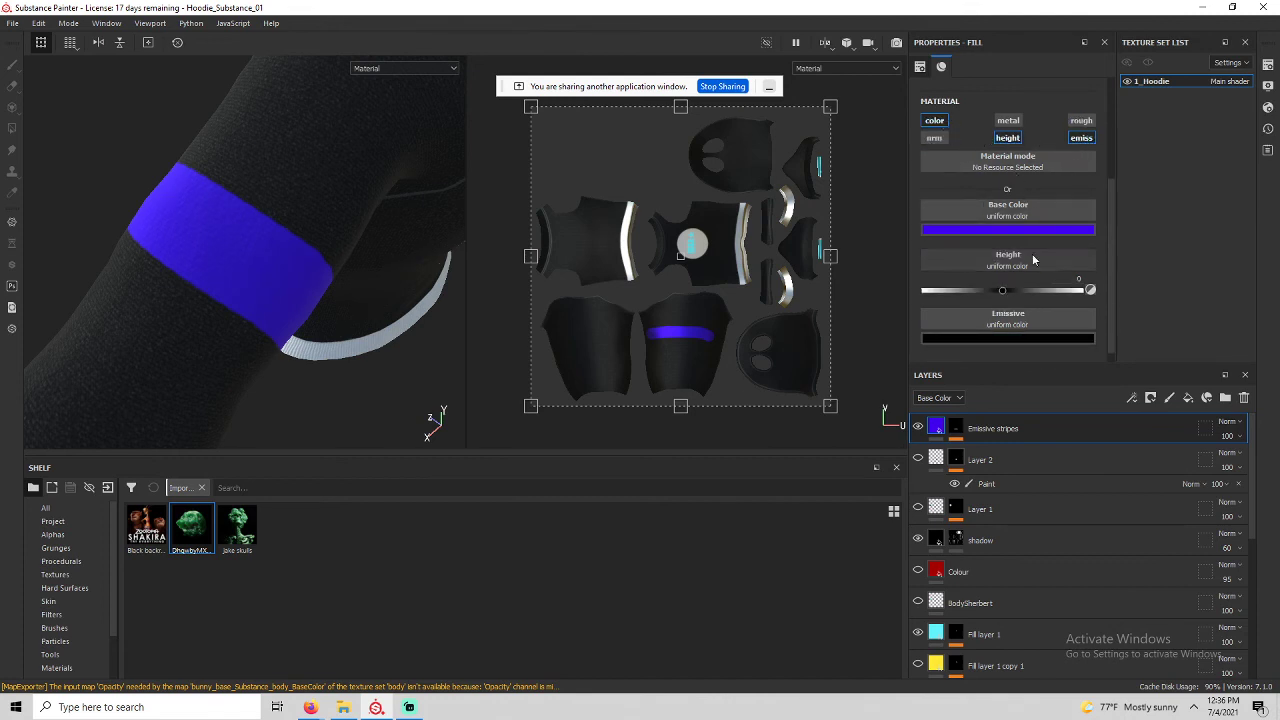
Pick a blue-purple emissive colour for the stripe's glow.
left_click(1000, 338)
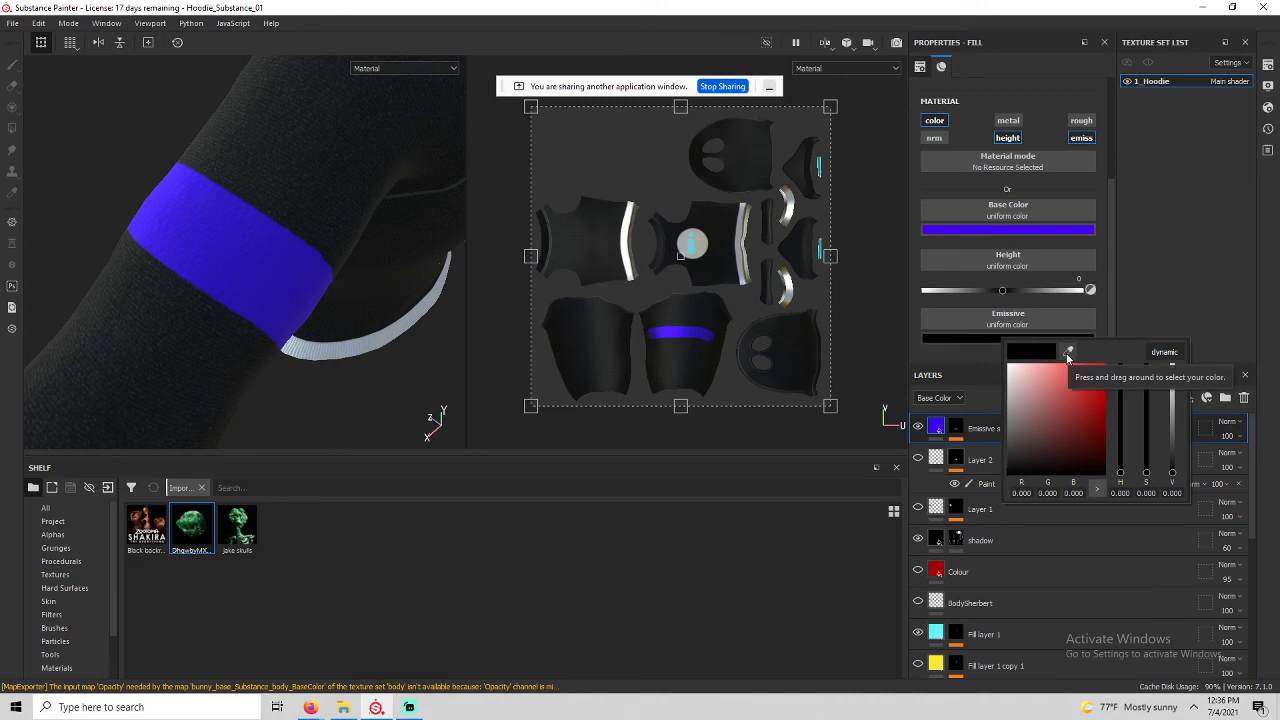
left_click_drag(1068, 355, 1050, 225)
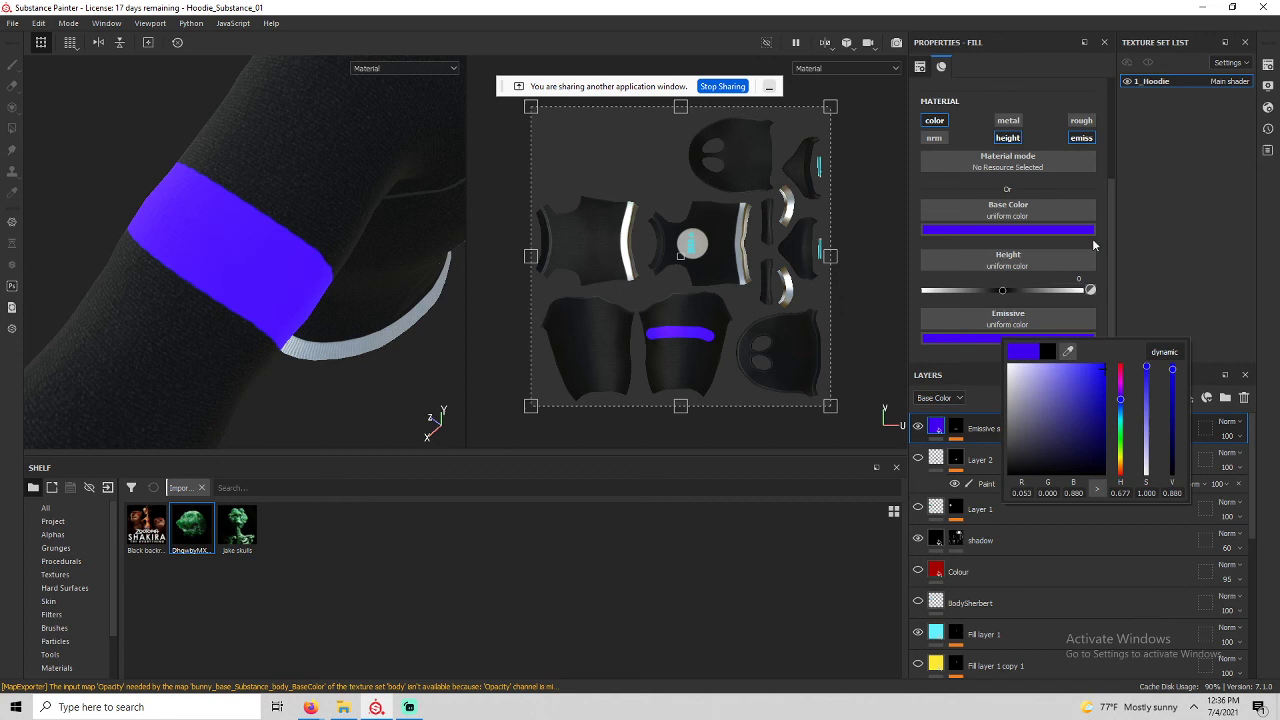
left_click(1222, 272)
left_click_drag(419, 322, 372, 308, "alt")
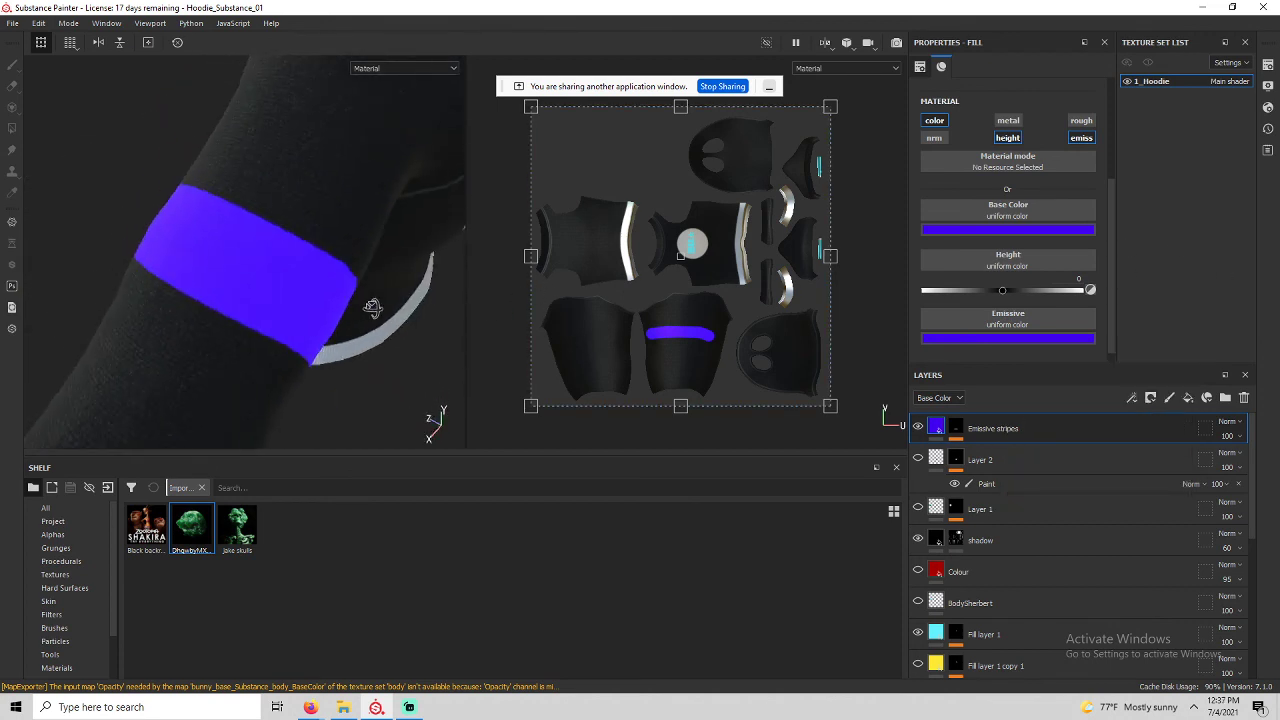
Toggle the stripe's emission off and on to compare the glow.
left_click(1074, 140)
left_click(1074, 140)
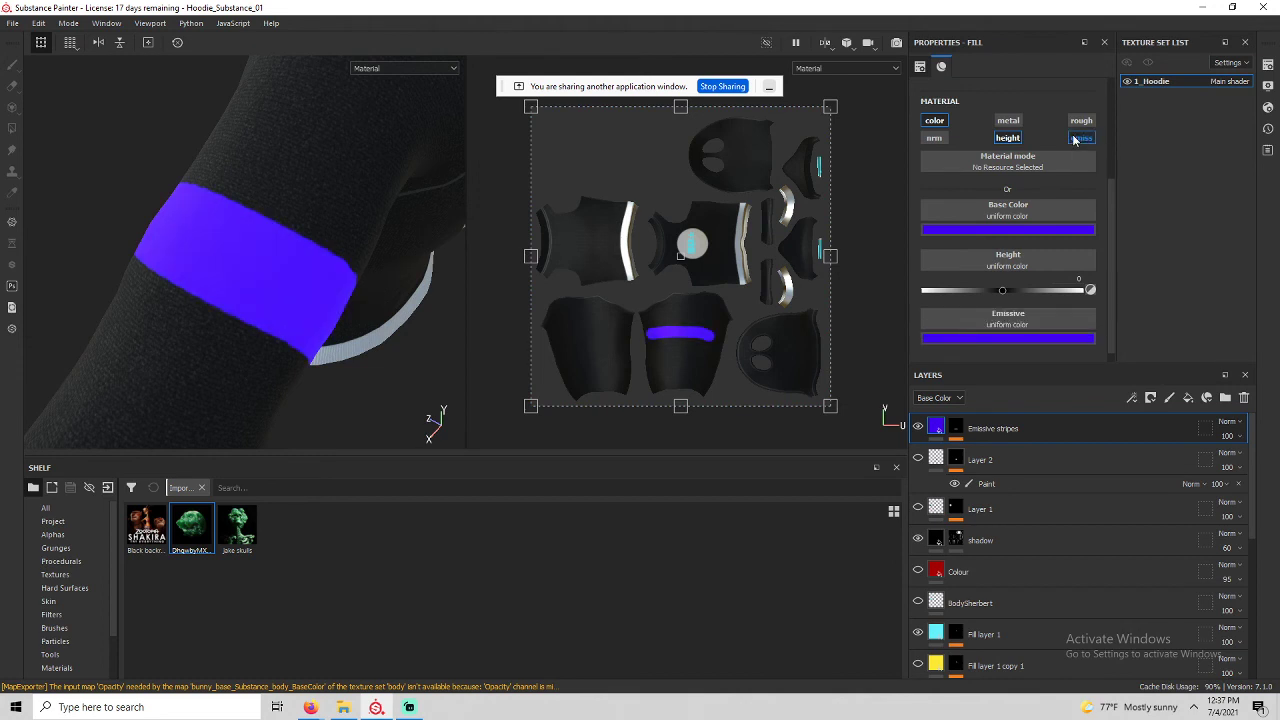
left_click(1074, 140)
left_click(1074, 140)
left_click_drag(393, 266, 332, 310, "alt")
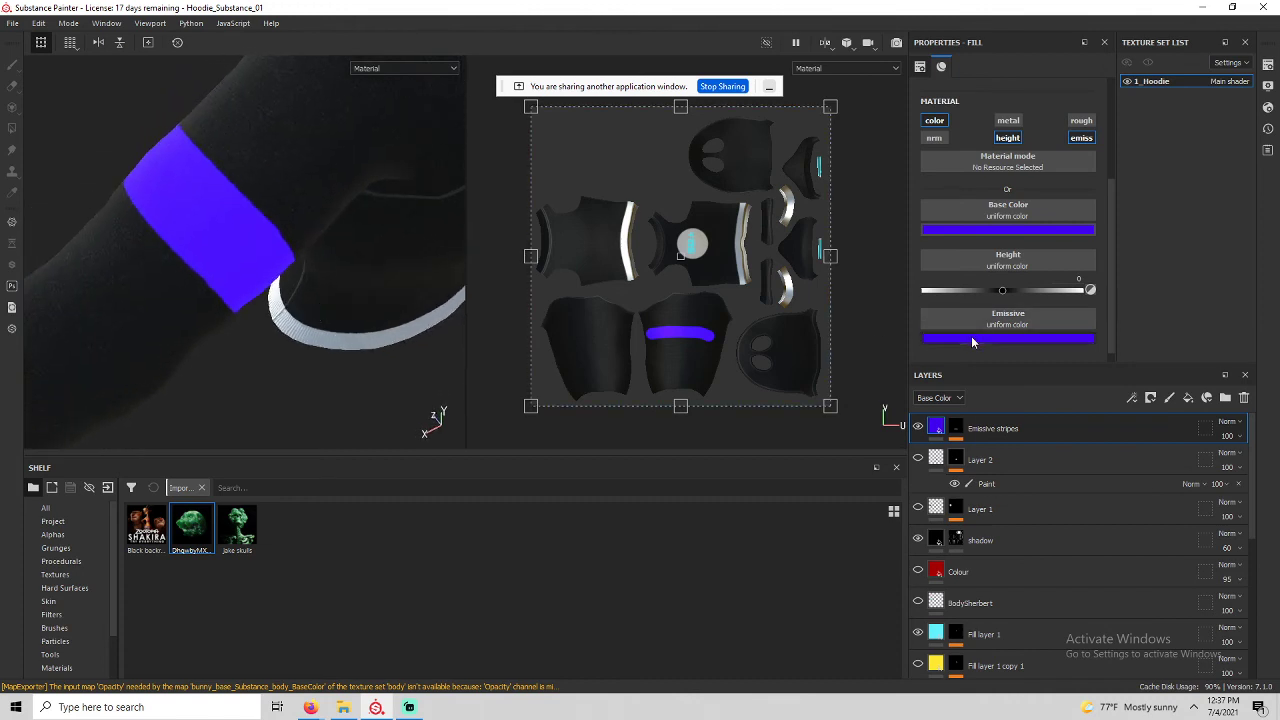
Try a brighter blue glow hue, then undo back to the purple emissive colour.
left_click(968, 338)
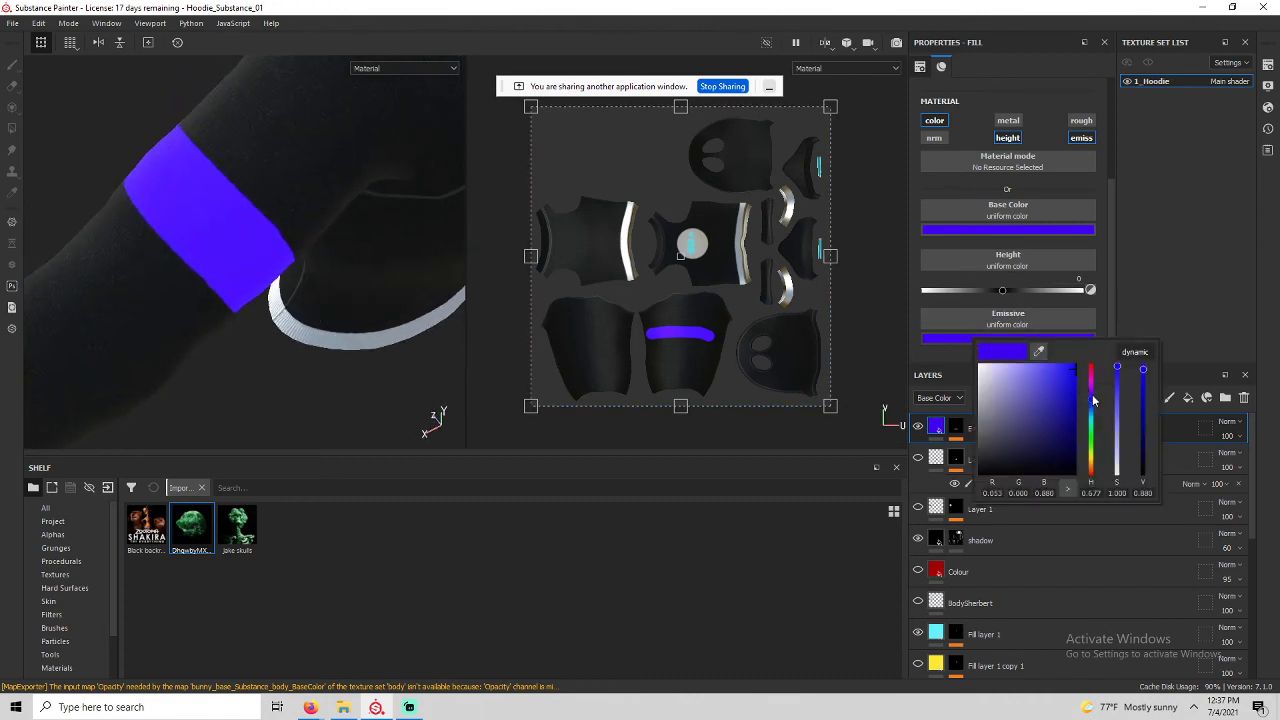
mouse_move(1093, 400)
left_mouse_down()
mouse_move(1007, 367)
mouse_move(992, 379)
mouse_move(1015, 410)
mouse_move(1092, 413)
left_mouse_up()
left_click_drag(1030, 404, 1090, 374)
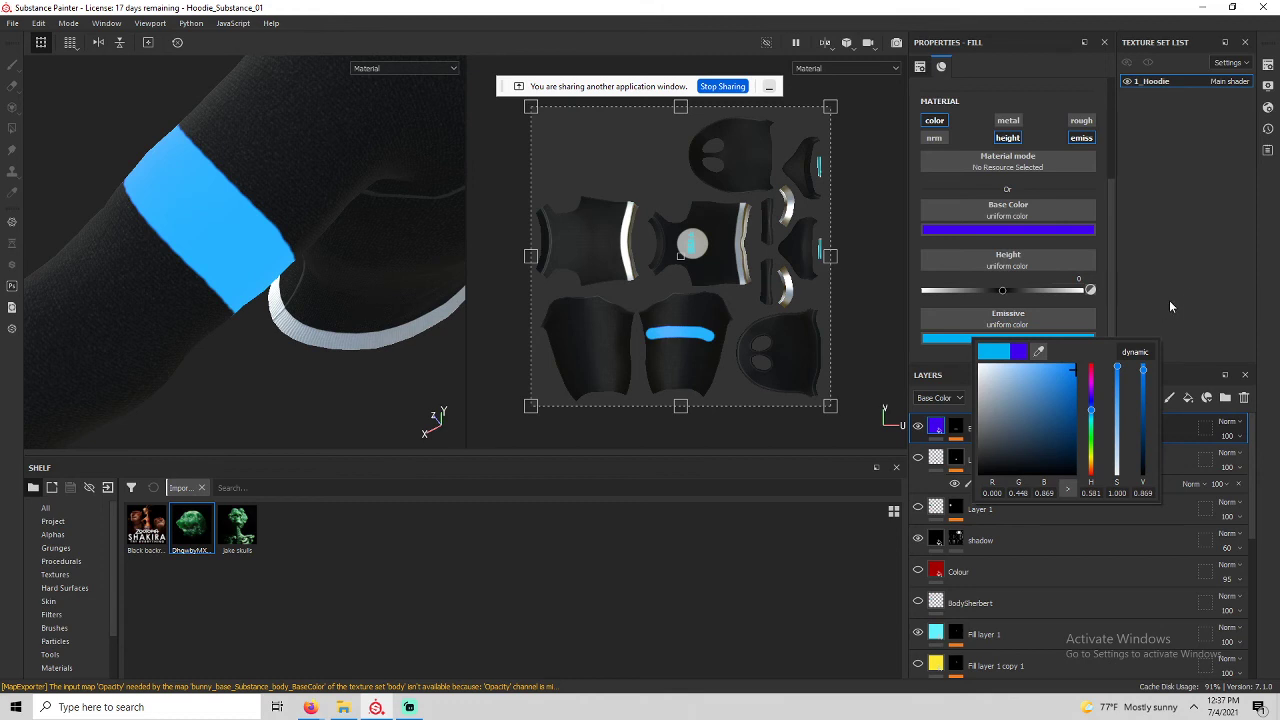
key("ctrl+z")
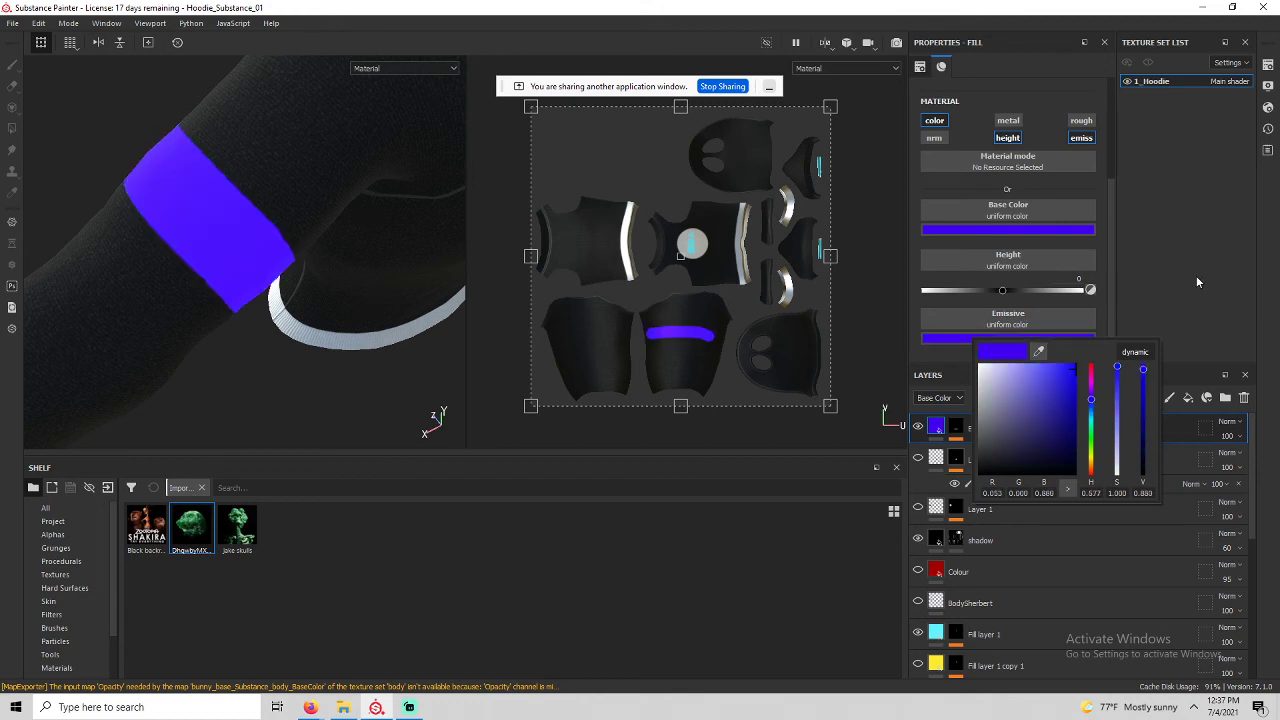
left_click(1213, 262)
left_click_drag(298, 318, 171, 300, "alt")
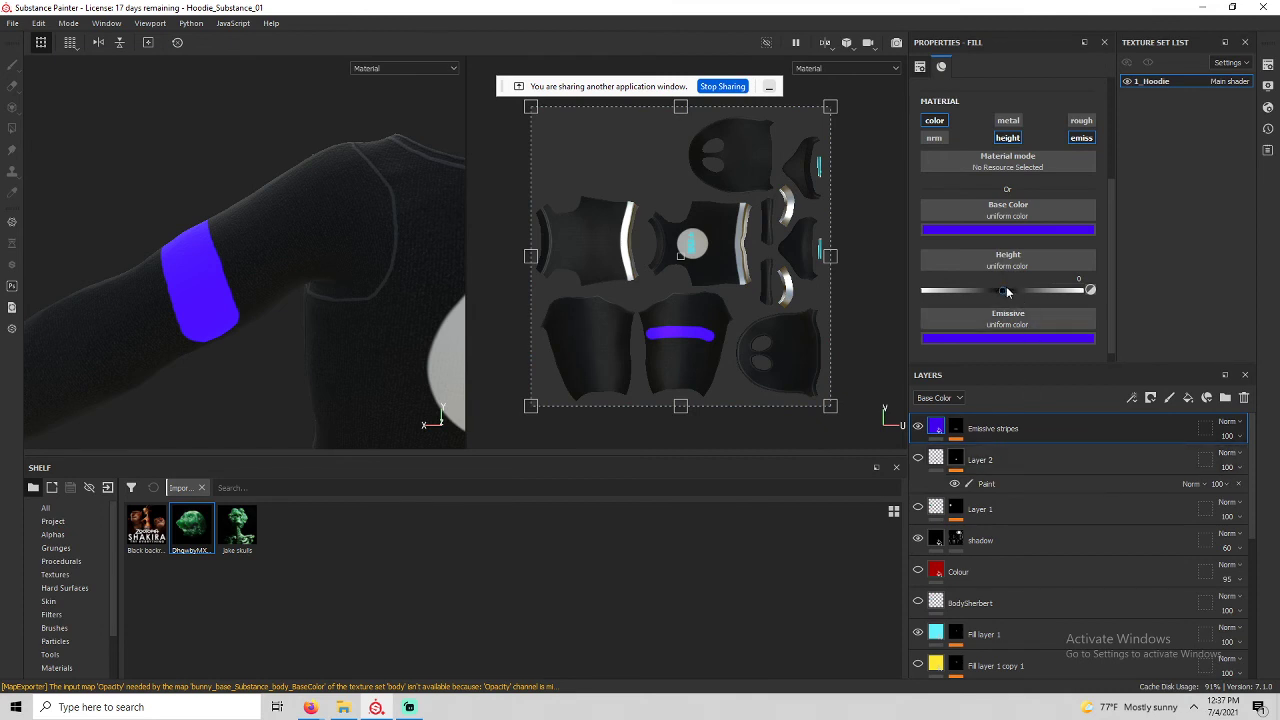
Lower the stripe height to -1, turn off emission and enable the normal channel.
scroll(187, 240, "up", 5)
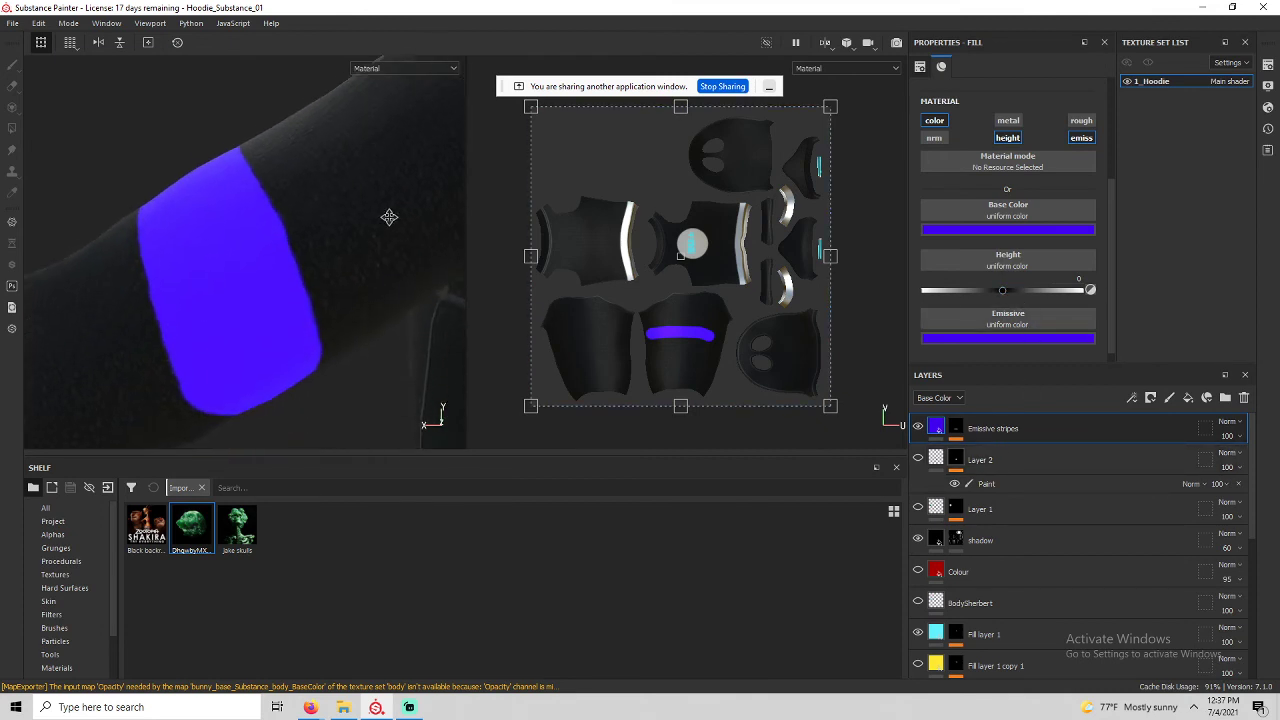
left_click_drag(1004, 290, 950, 285)
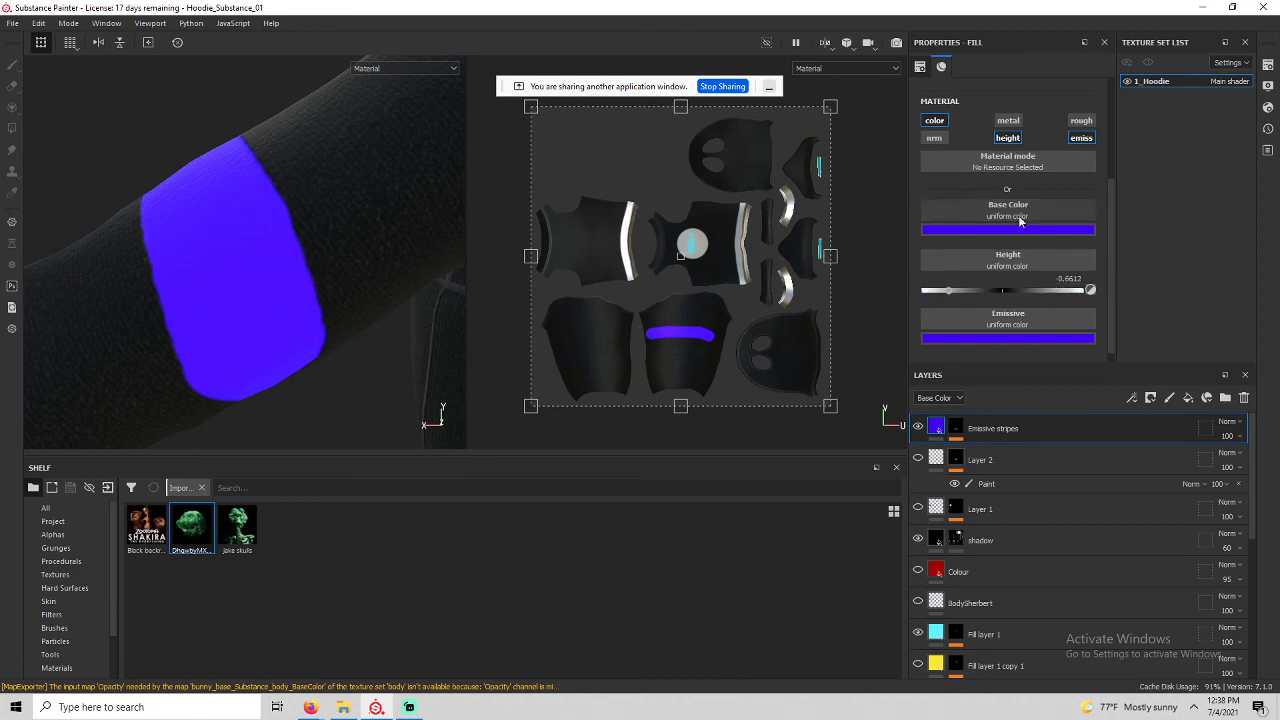
left_click(1076, 139)
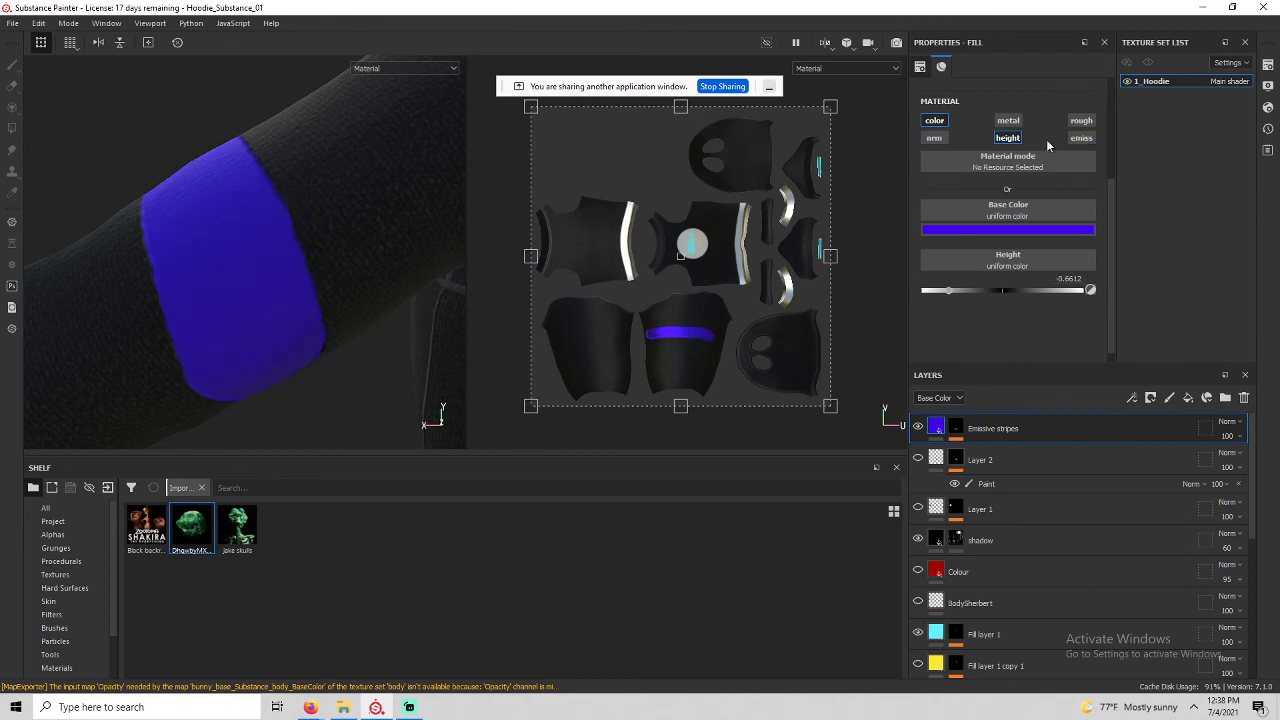
left_click(934, 138)
Fine-tune the stripe's height value while inspecting the sleeve stripe from several angles.
left_click_drag(948, 340, 1129, 316)
left_click_drag(369, 258, 391, 314, "alt")
scroll(294, 225, "down", 3)
scroll(297, 232, "up", 6)
scroll(388, 330, "up", 2)
mouse_move(304, 341)
left_mouse_down("alt")
mouse_move(323, 274)
mouse_move(311, 337)
mouse_move(252, 370)
mouse_move(194, 363)
mouse_move(300, 365)
left_mouse_up("alt")
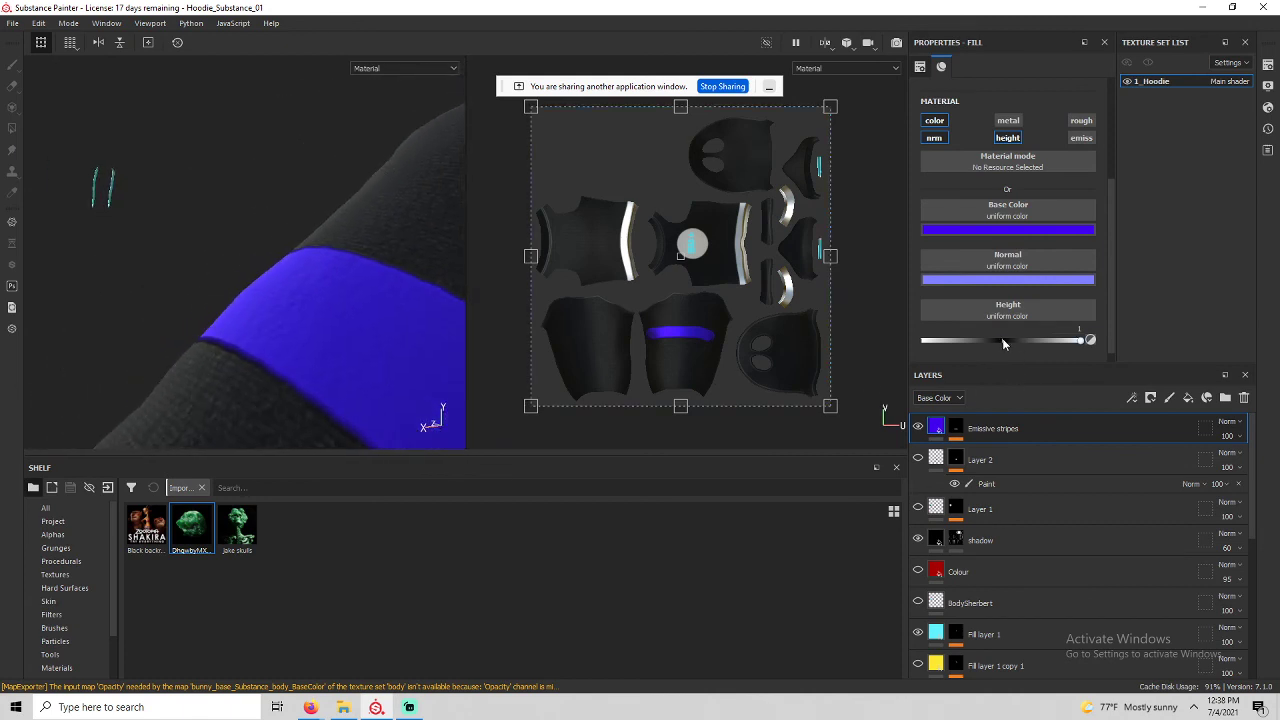
left_click_drag(1002, 341, 977, 341)
left_click_drag(371, 329, 150, 325, "alt")
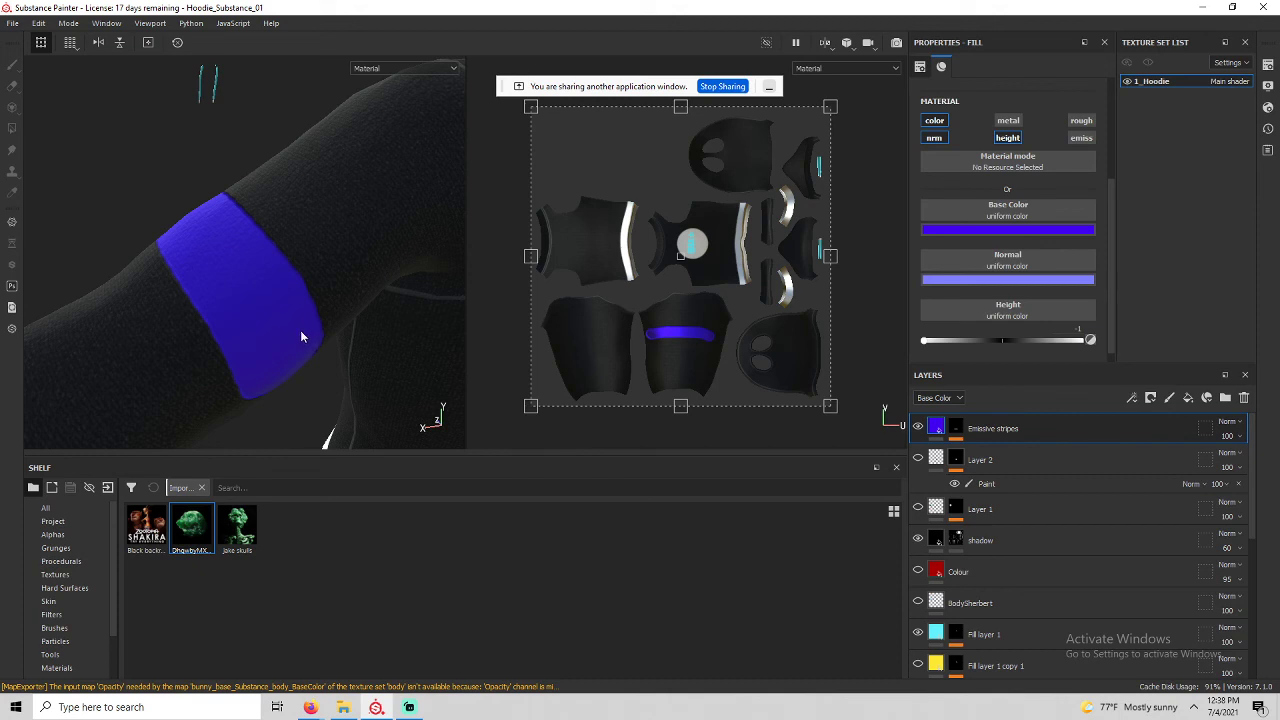
Add a new fill layer with a black mask on top of the stack.
left_click(1188, 398)
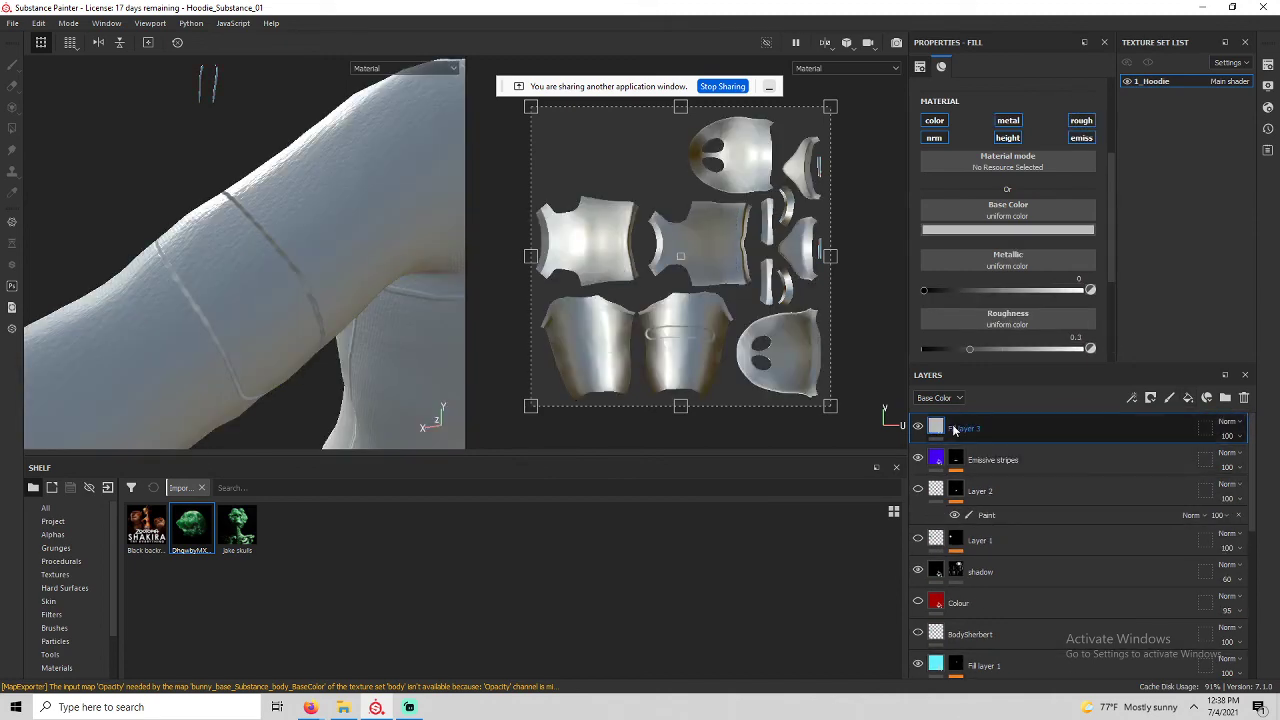
right_click(990, 430)
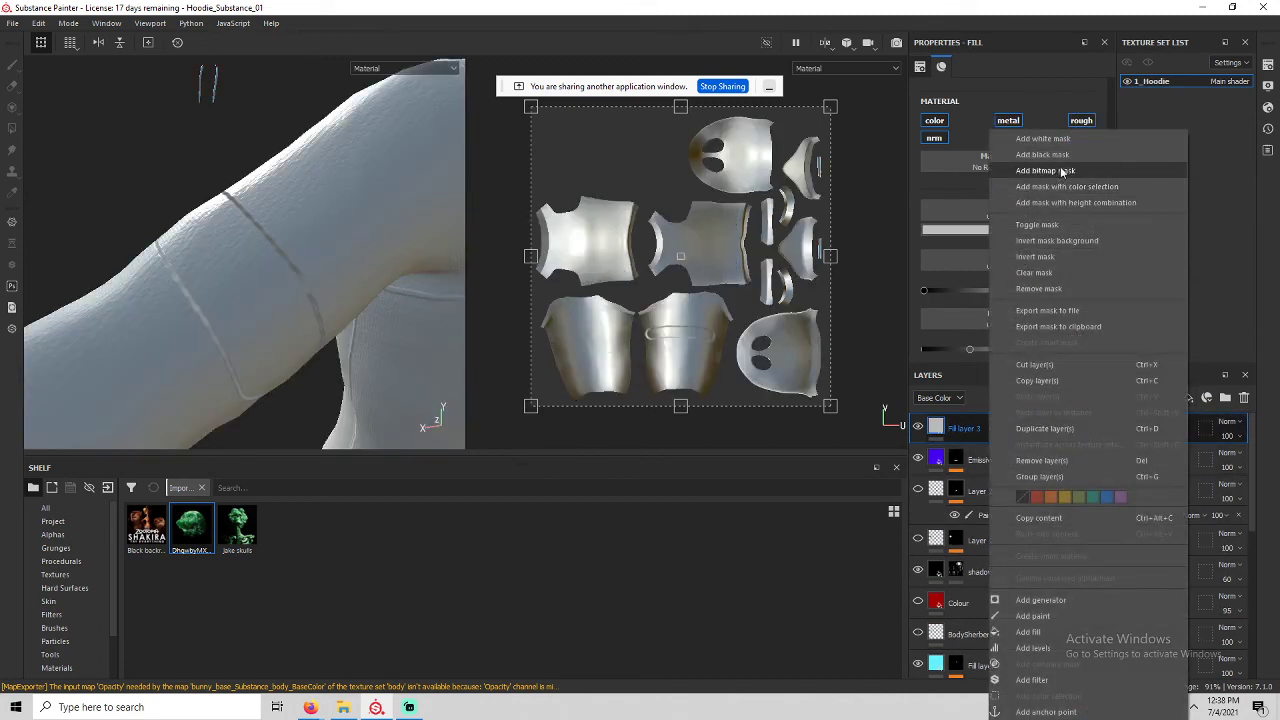
left_click(1030, 168)
middle_click_drag(397, 219, 54, 251, "alt")
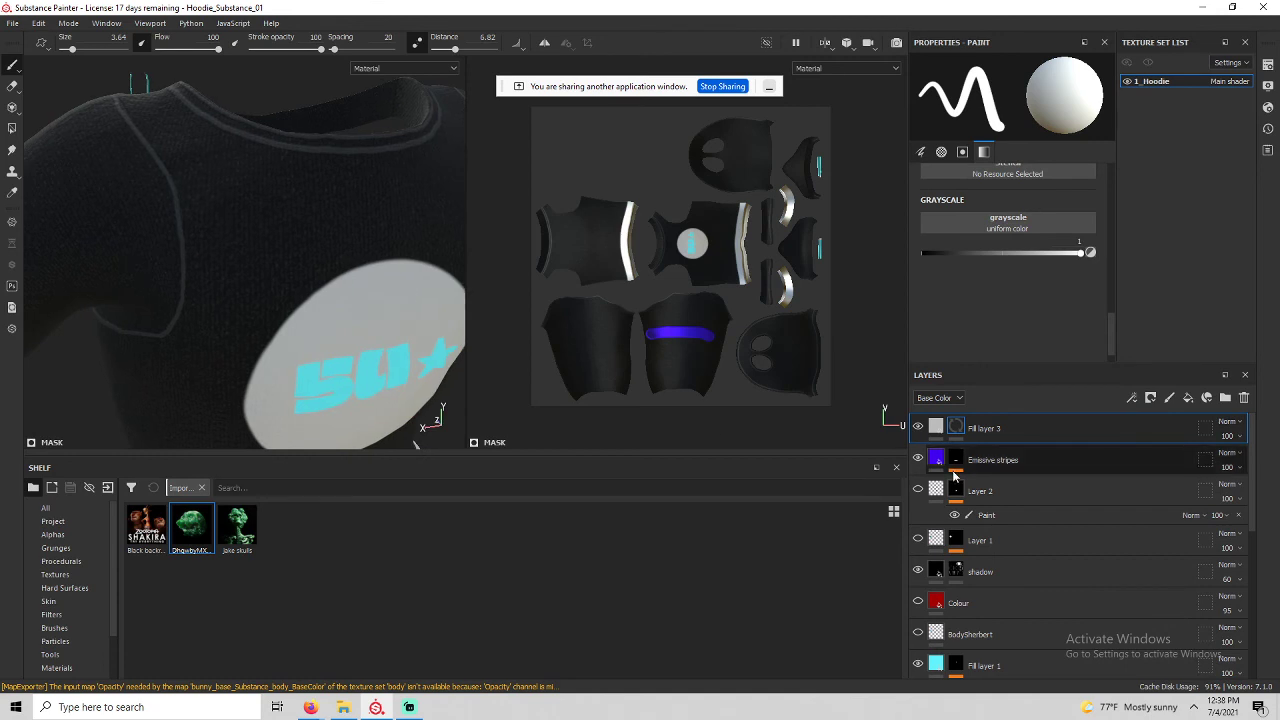
Apply the Blood material to Fill layer 3 and select its mask.
left_click(937, 428)
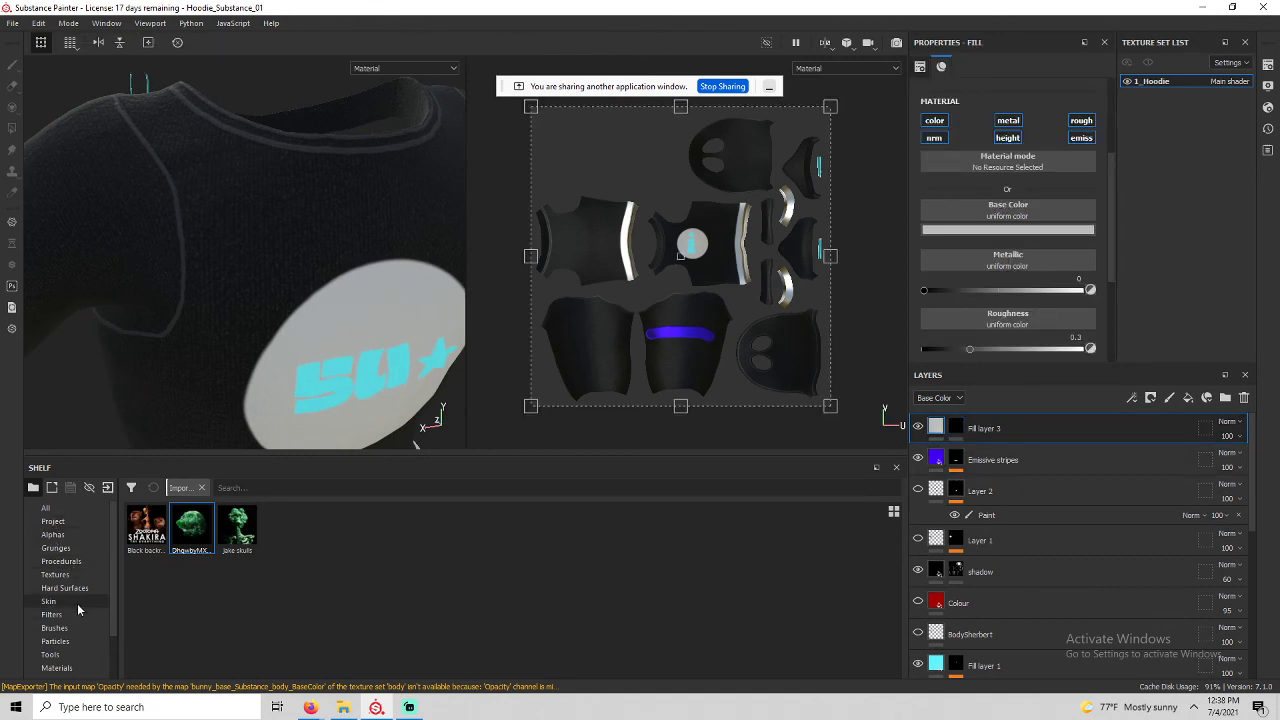
scroll(74, 631, "down", 1)
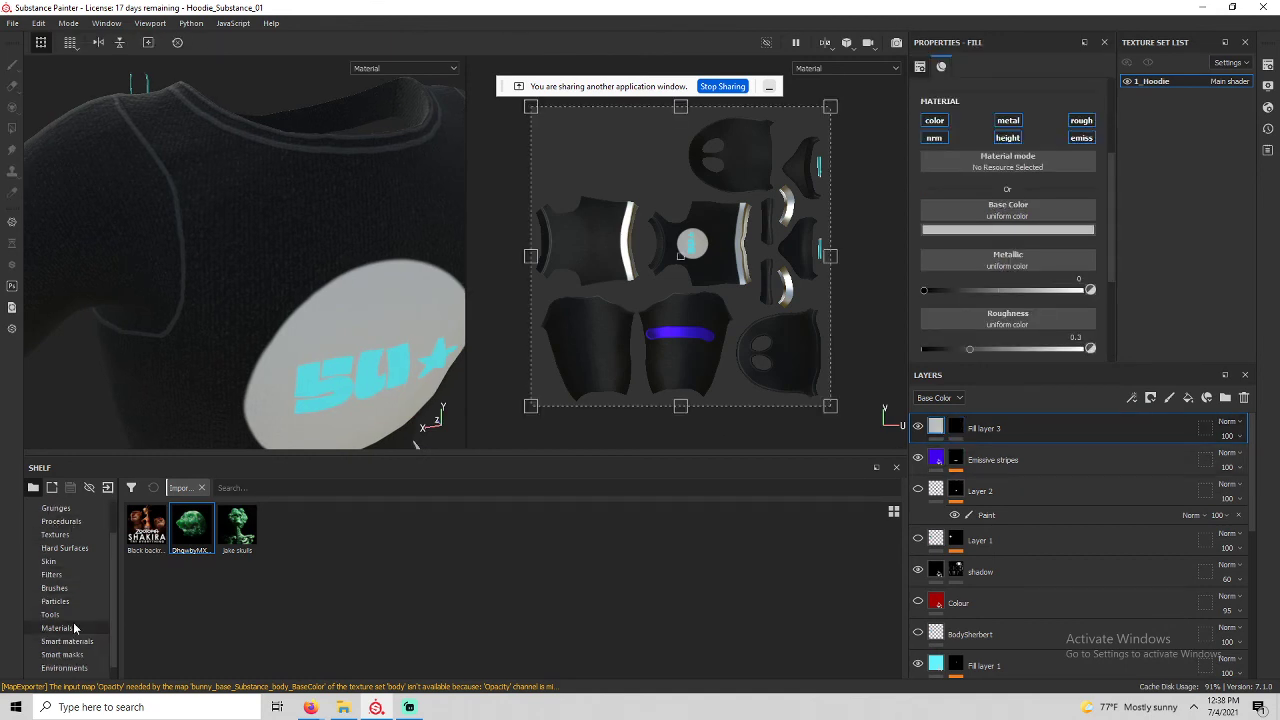
left_click(78, 628)
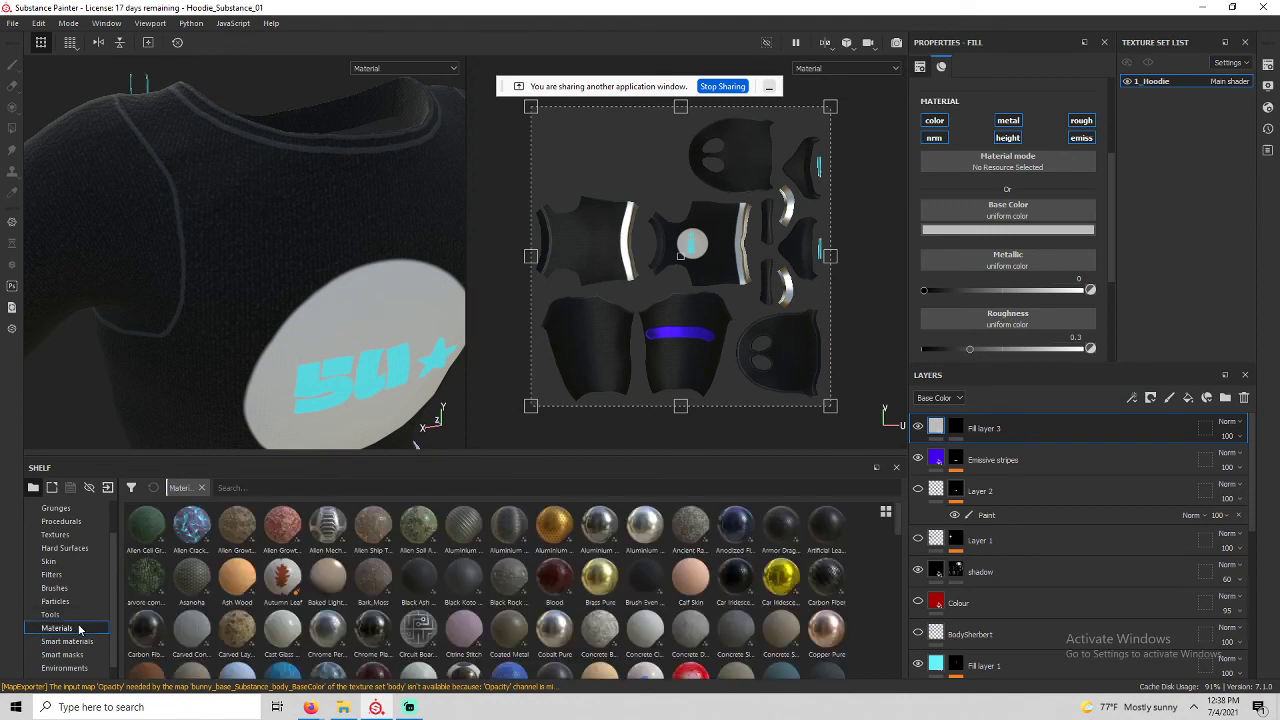
left_click(557, 588)
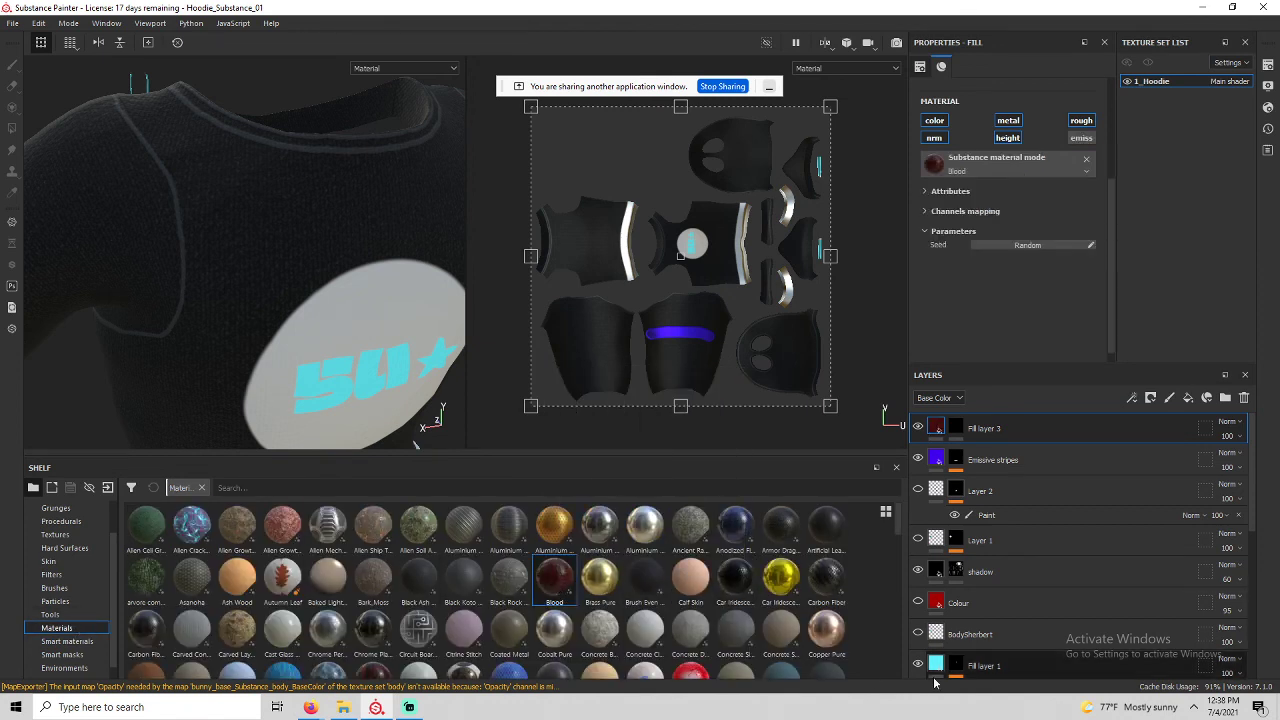
mouse_move(296, 282)
left_mouse_down("alt")
mouse_move(197, 281)
mouse_move(317, 282)
left_mouse_up("alt")
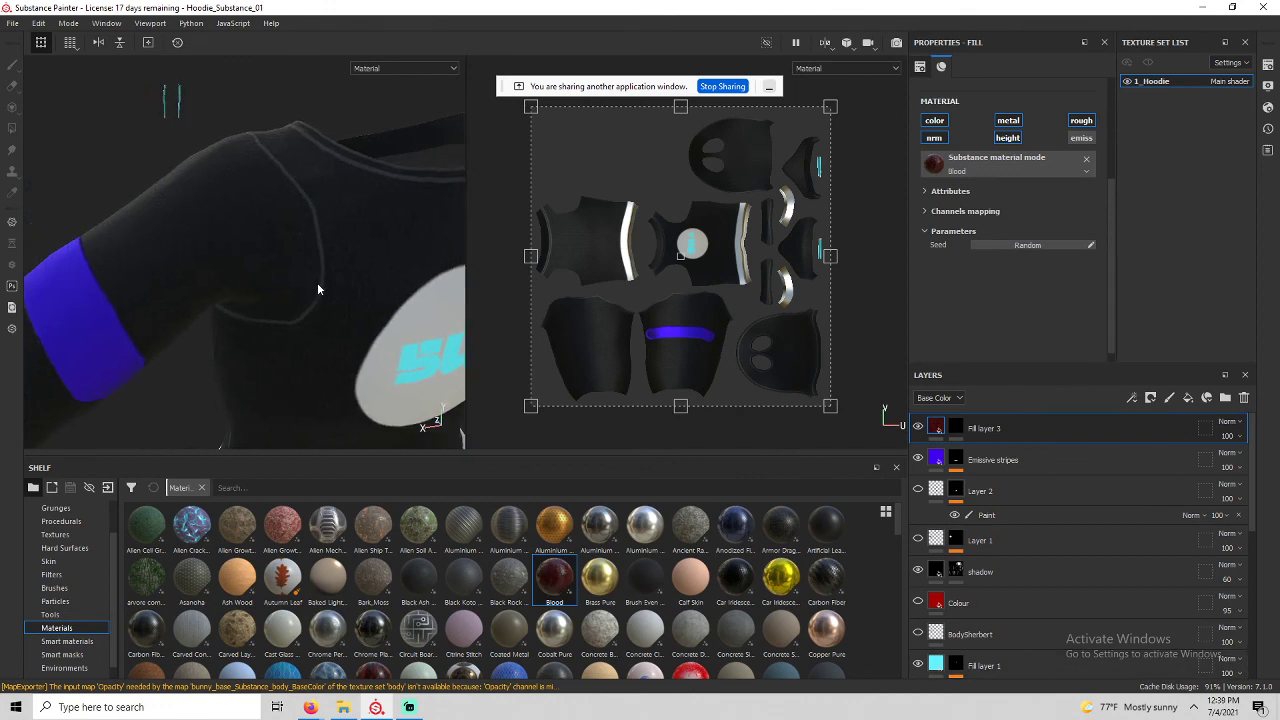
left_click(958, 428)
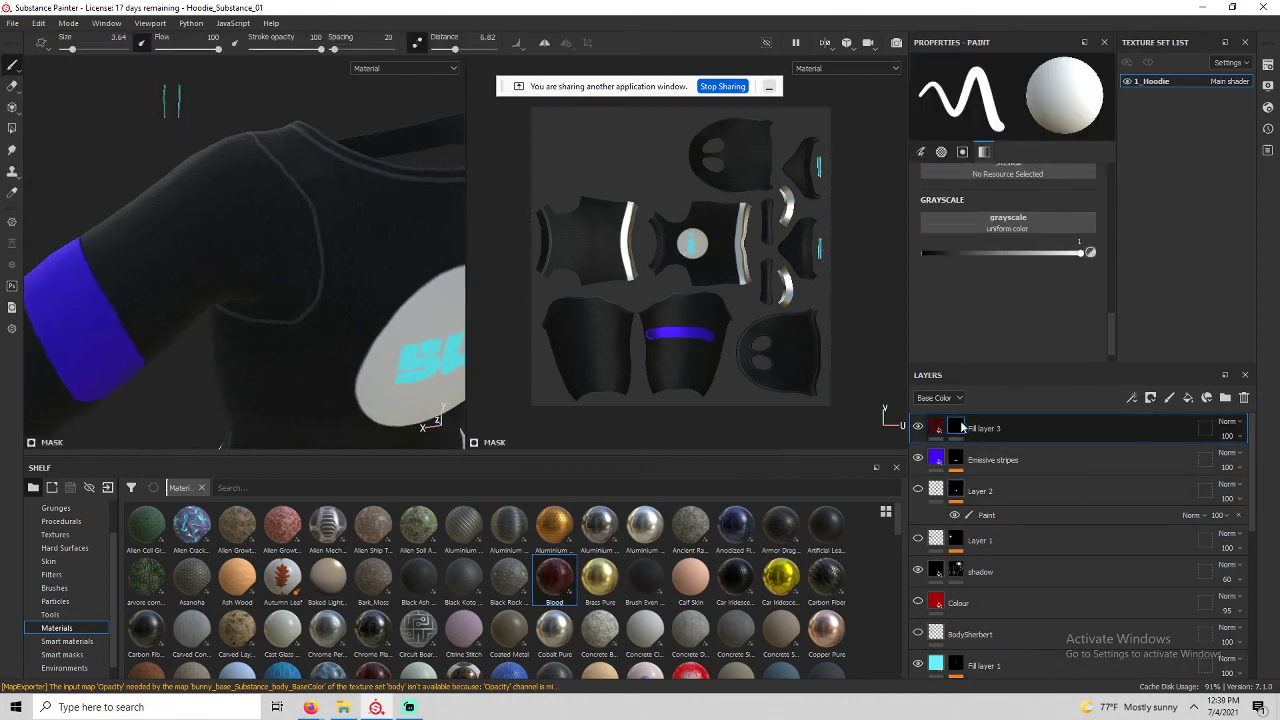
right_click(962, 427)
Add paint to the mask, shrink the brush to 2.77 and choose the Fingerprint alpha.
left_click(1012, 451)
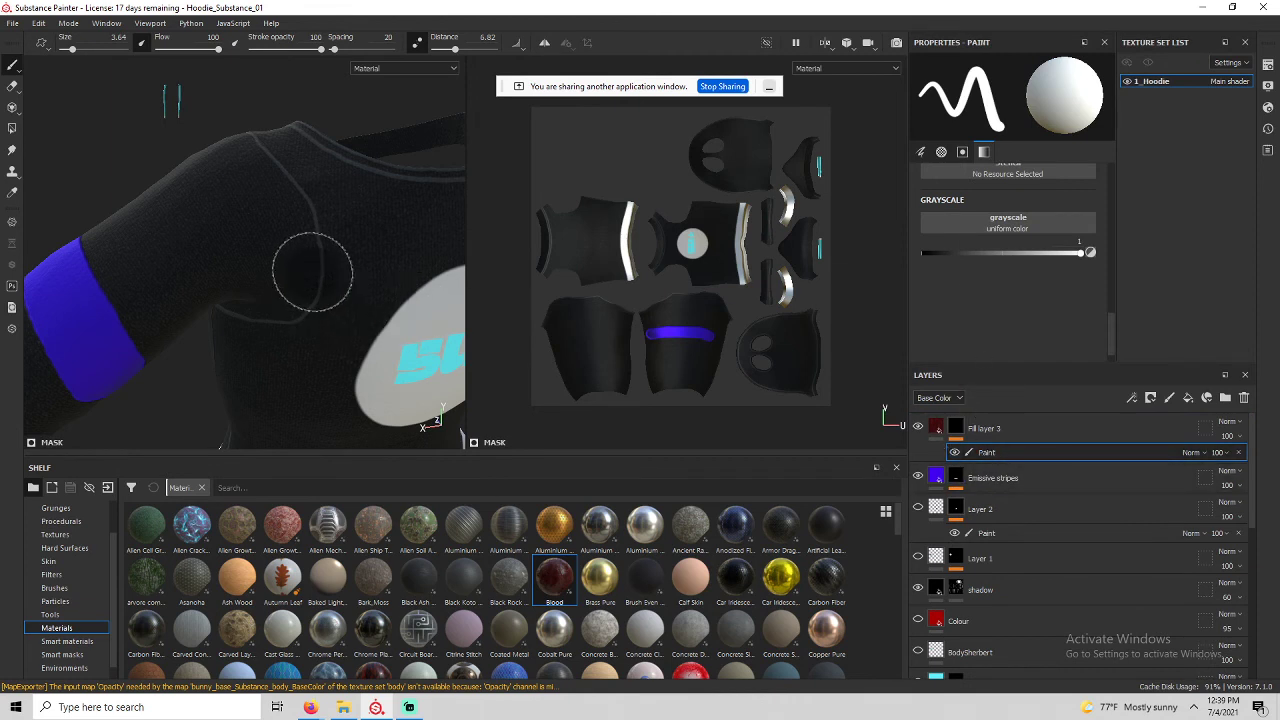
key("d")
mouse_move(316, 233)
right_mouse_down("ctrl")
mouse_move(292, 233)
mouse_move(305, 233)
right_mouse_up("ctrl")
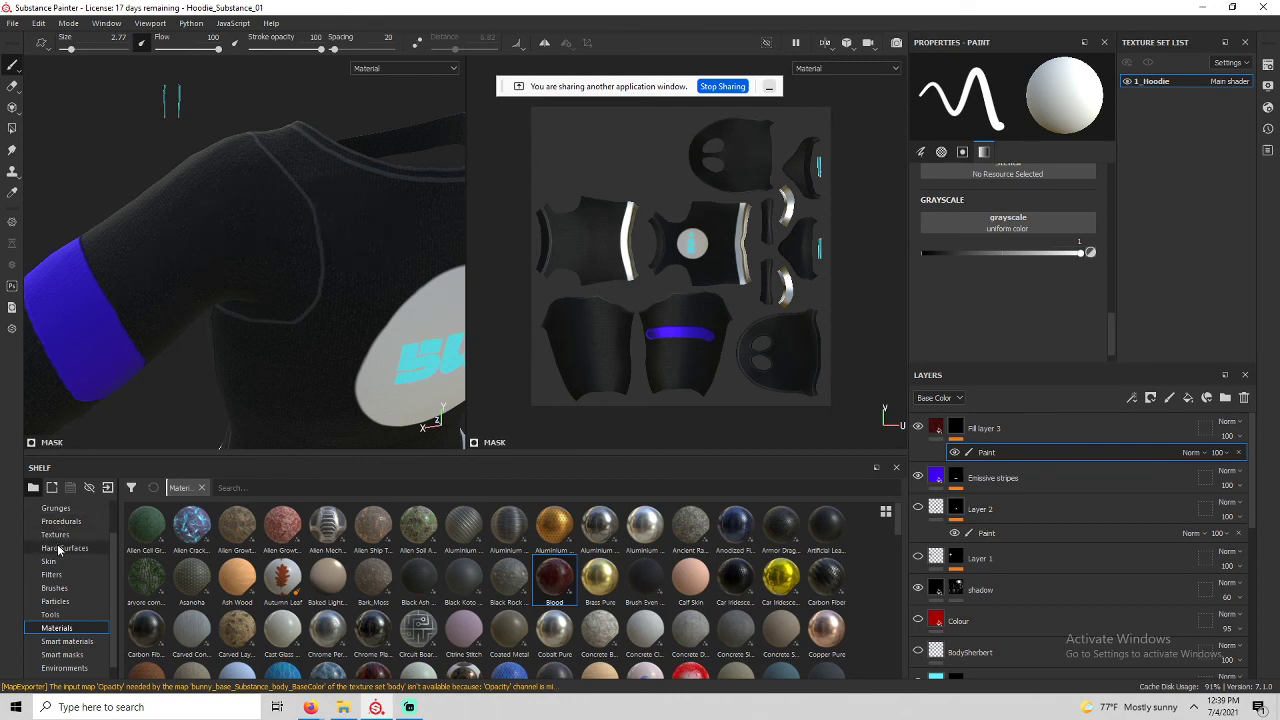
scroll(62, 563, "up", 1)
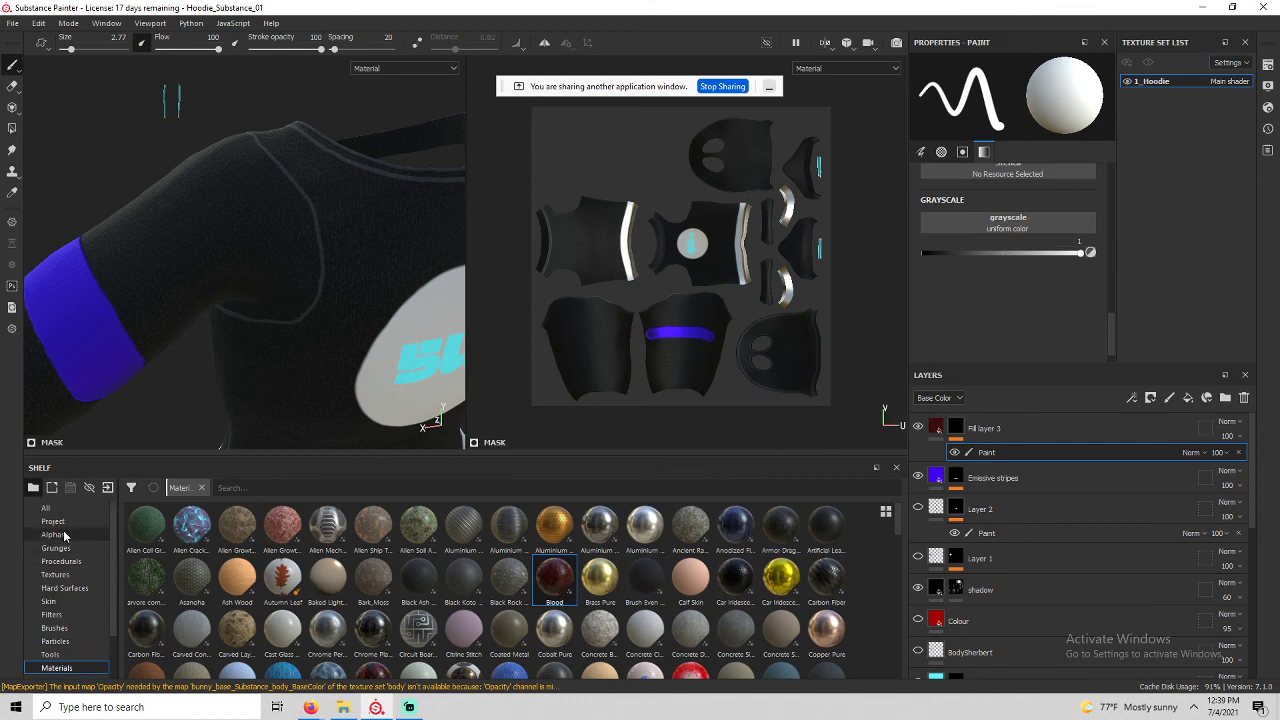
left_click(52, 535)
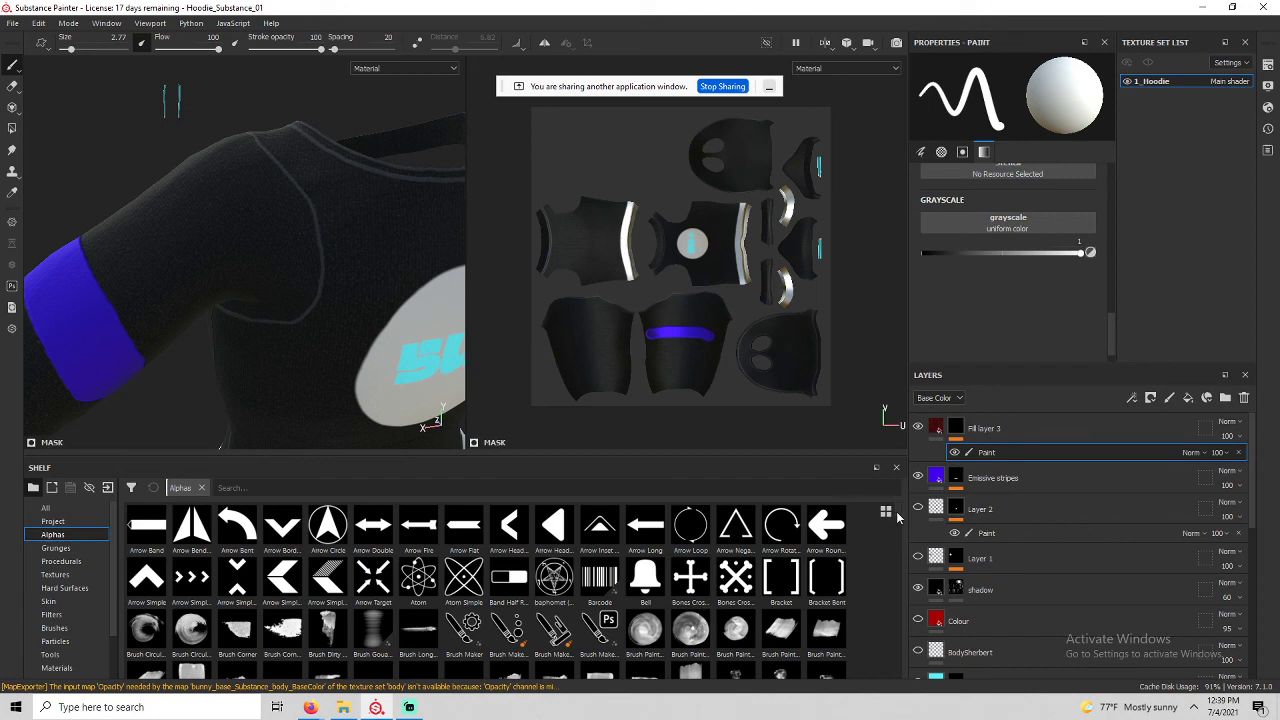
scroll(897, 520, "down", 2)
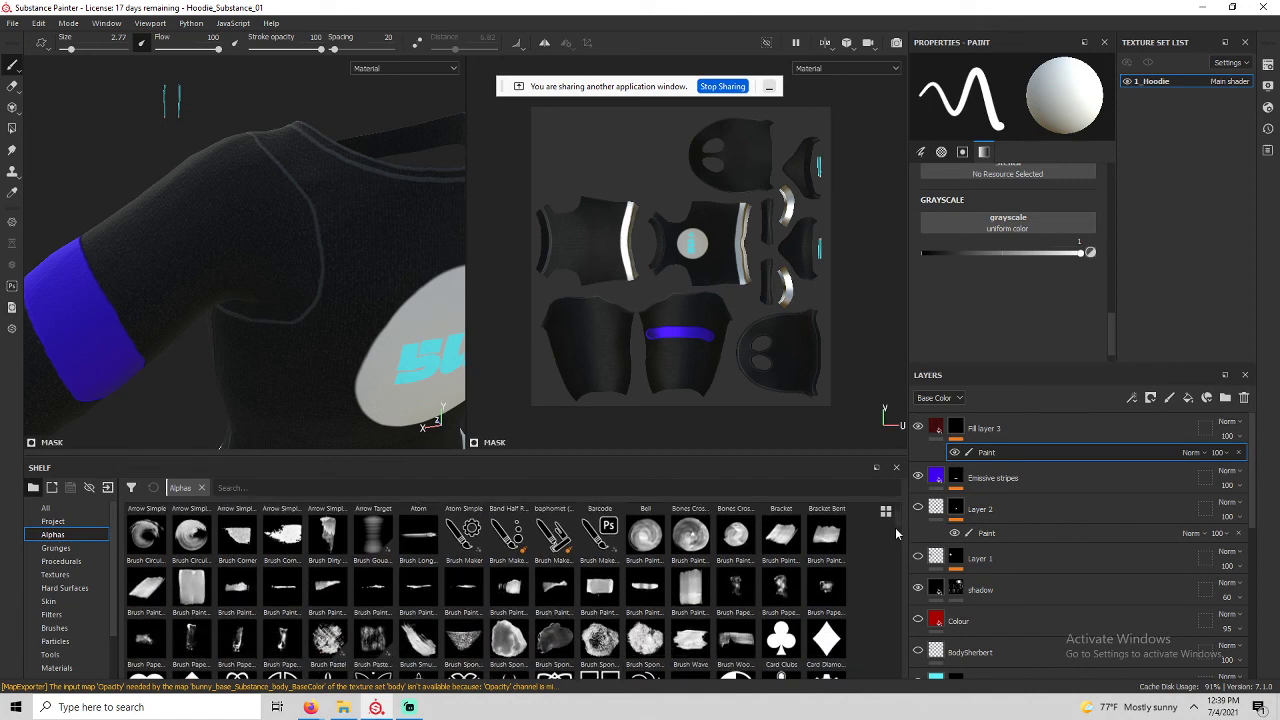
scroll(895, 527, "down", 1)
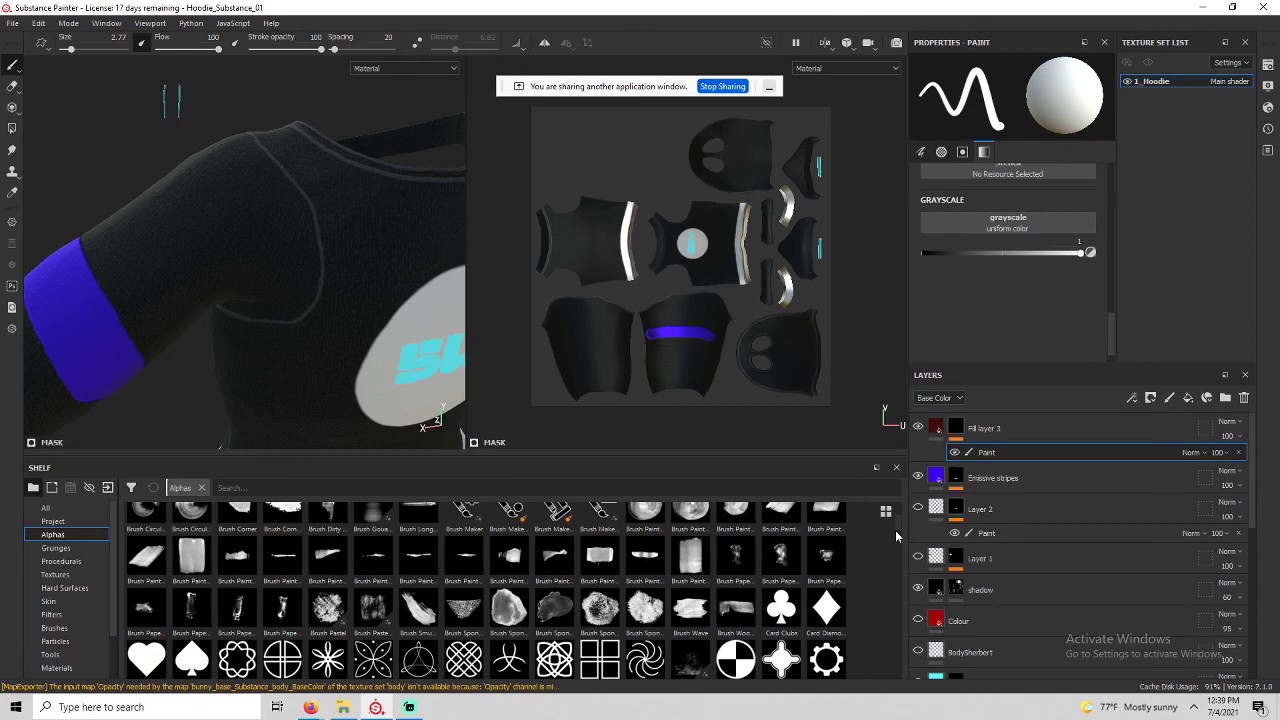
type("finge")
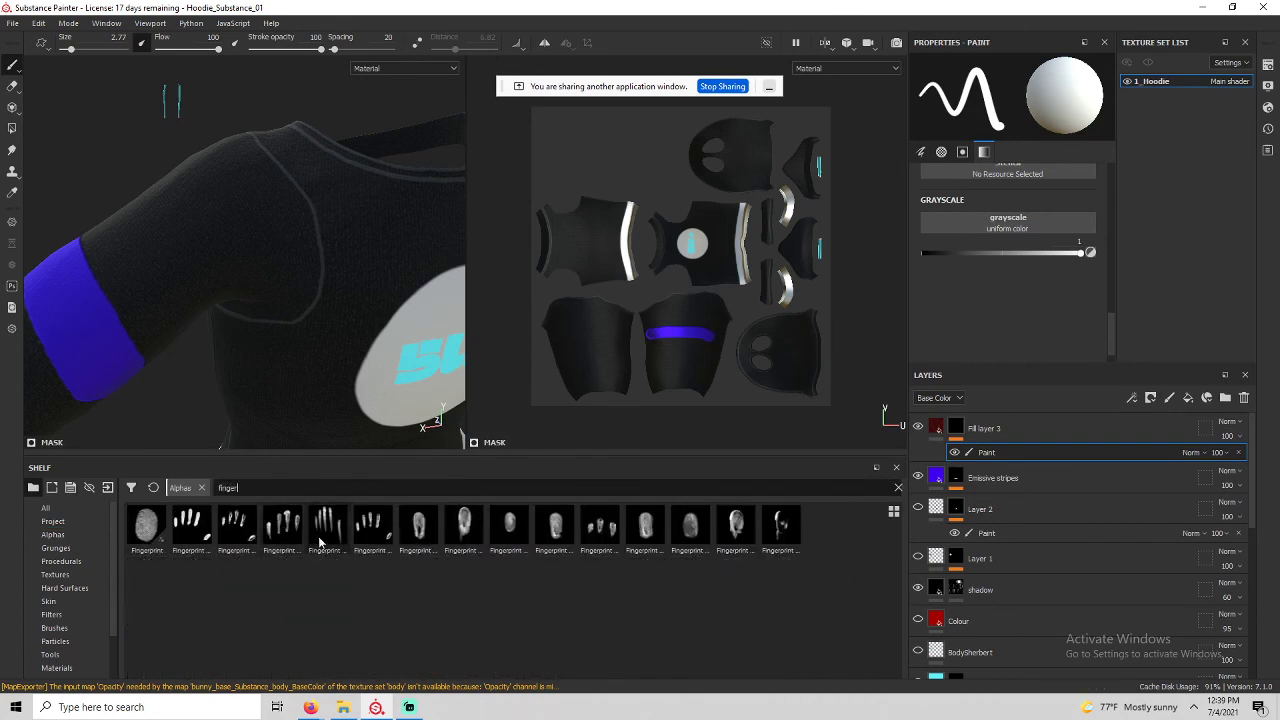
left_click(323, 540)
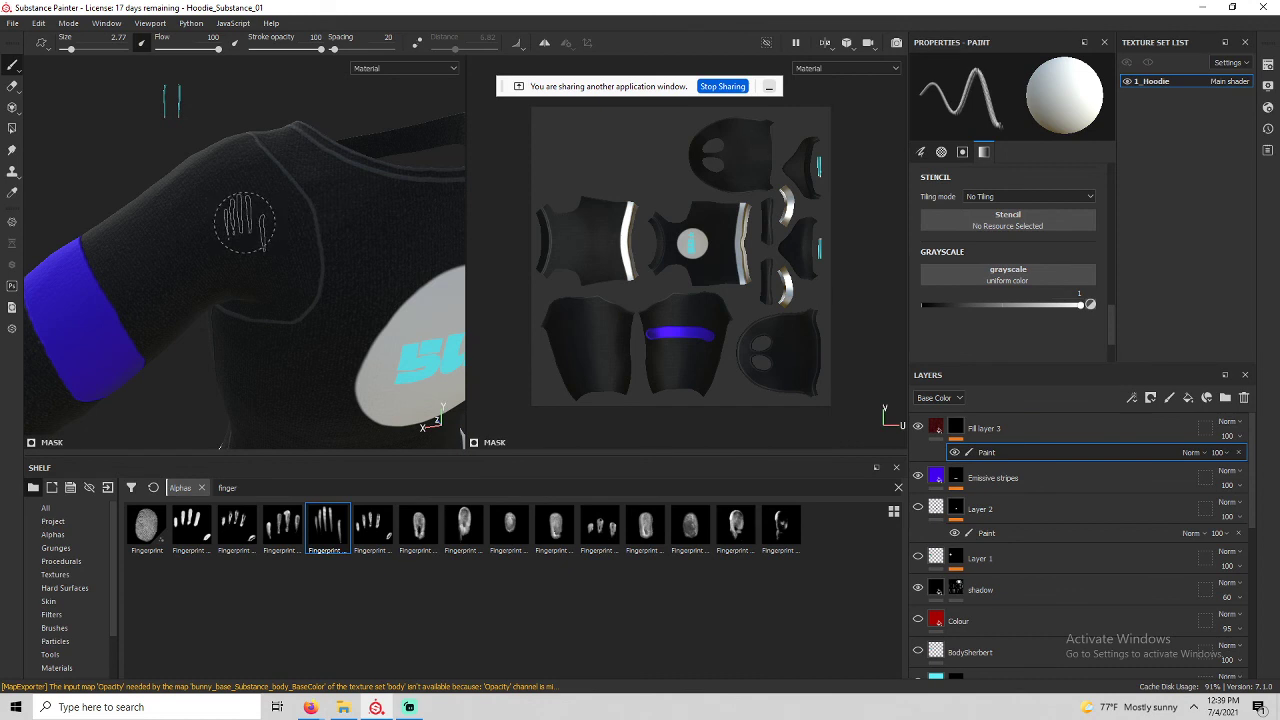
Rotate the brush, enlarge it to 5.32 and stamp bloody finger marks on the shoulder.
left_click_drag(237, 223, 237, 205, "ctrl")
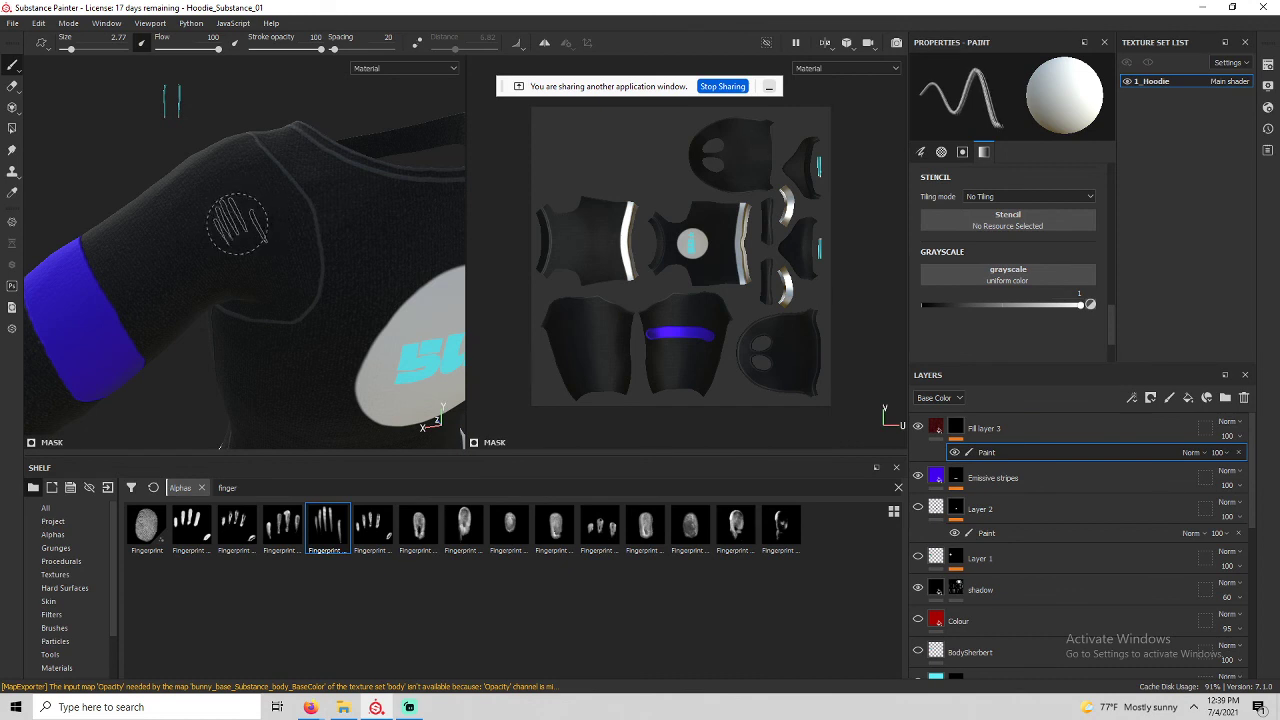
right_click_drag(243, 223, 271, 223, "ctrl")
left_click(243, 223)
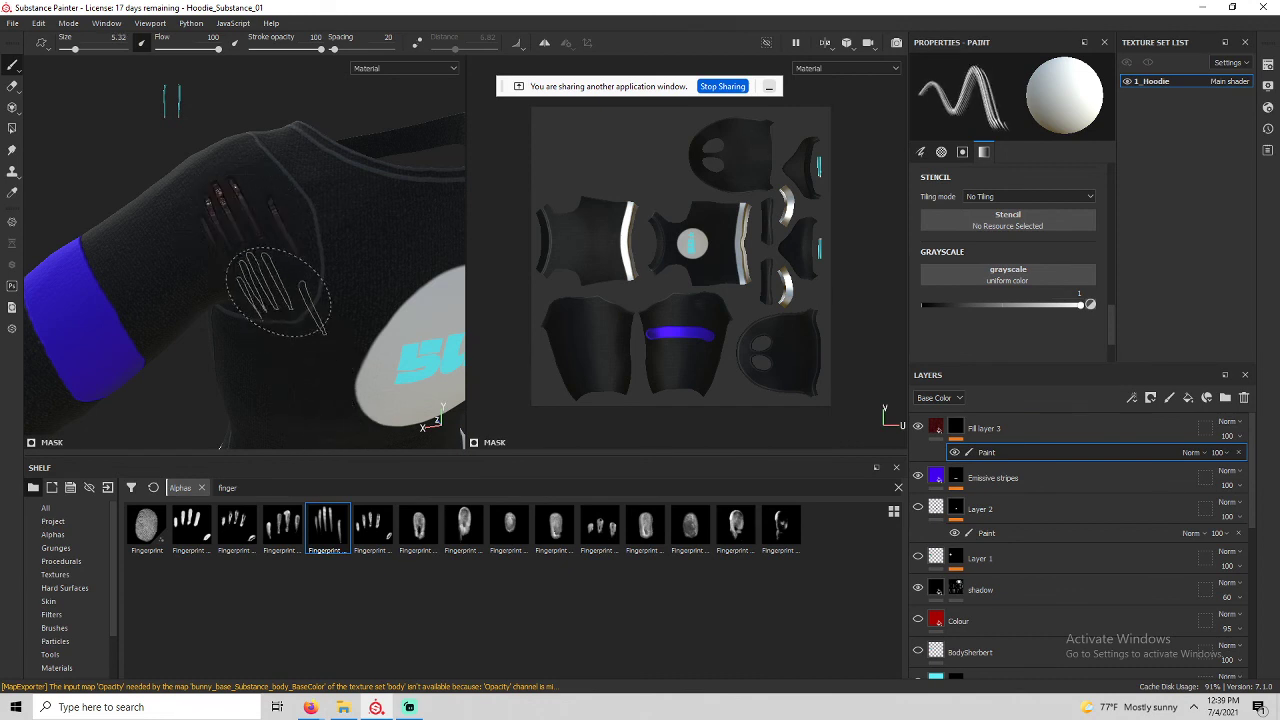
scroll(273, 281, "down", 2)
scroll(273, 281, "up", 6)
middle_click_drag(273, 285, 272, 345, "alt")
mouse_move(272, 345)
left_mouse_down("alt")
mouse_move(380, 322)
mouse_move(382, 335)
mouse_move(306, 362)
left_mouse_up("alt")
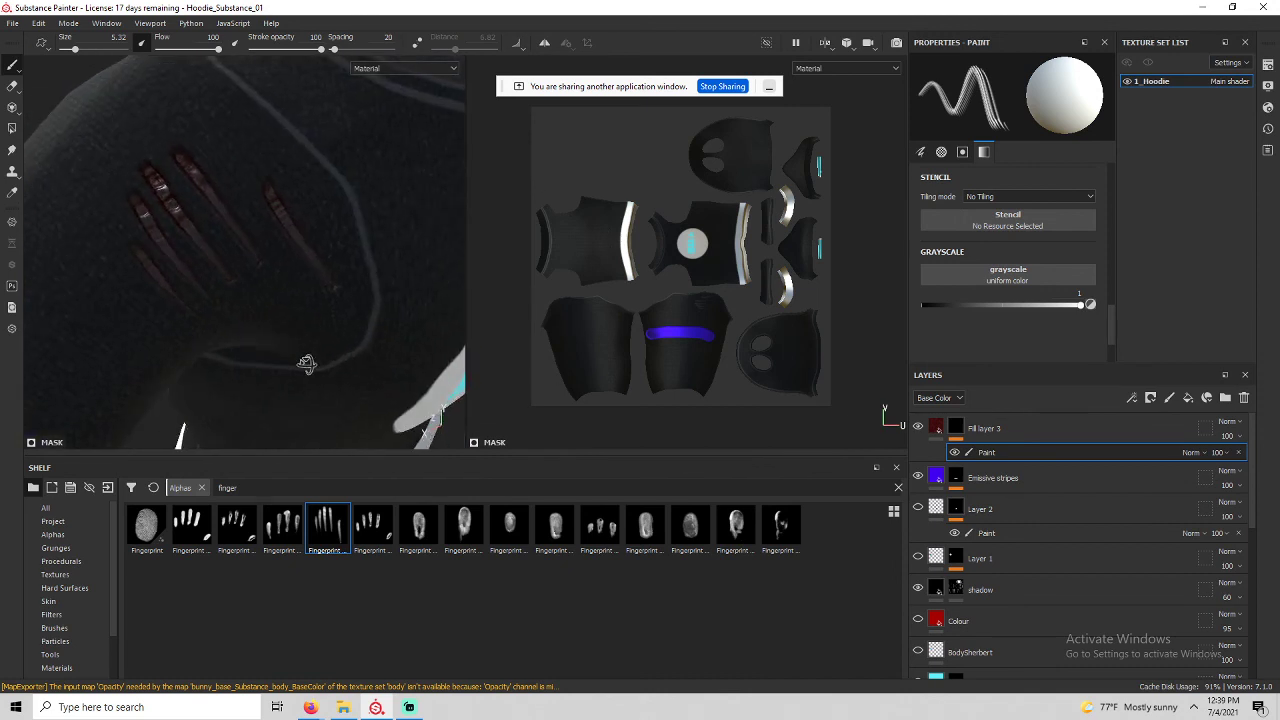
Set Fill layer 3's UV scale to 28.43 and clear the 'finge' alpha search.
left_click(939, 427)
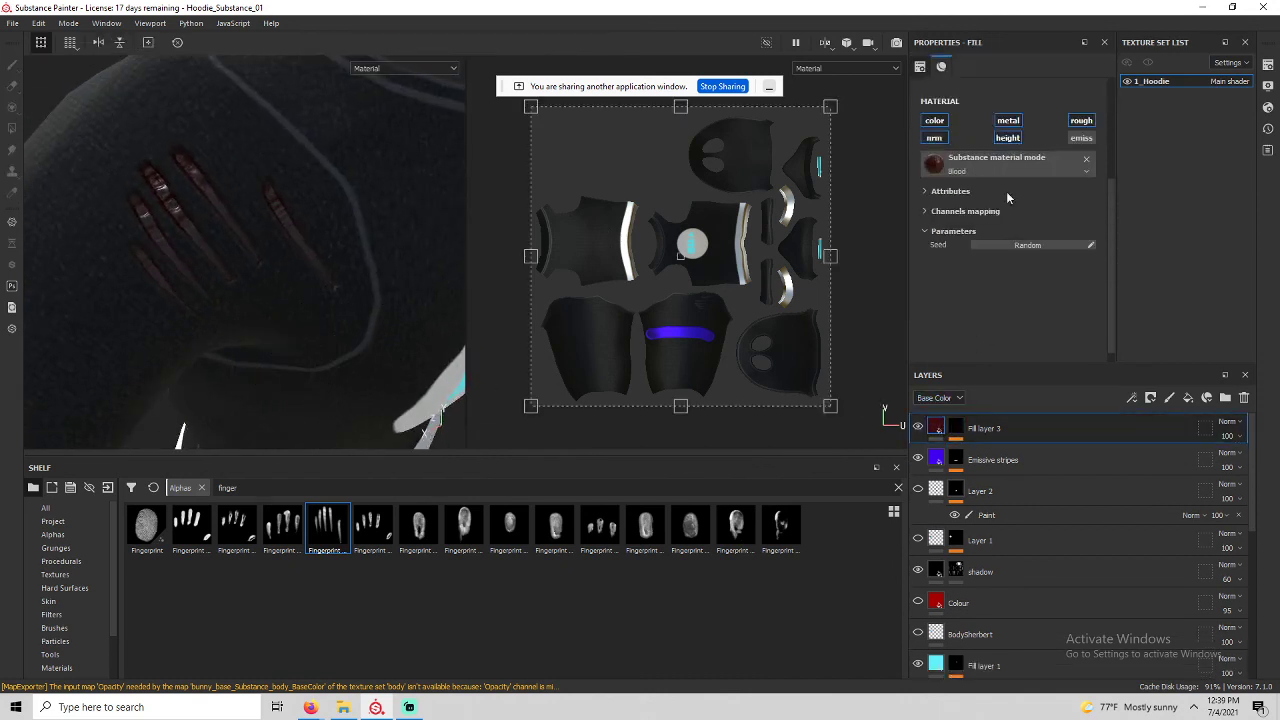
scroll(957, 170, "up", 2)
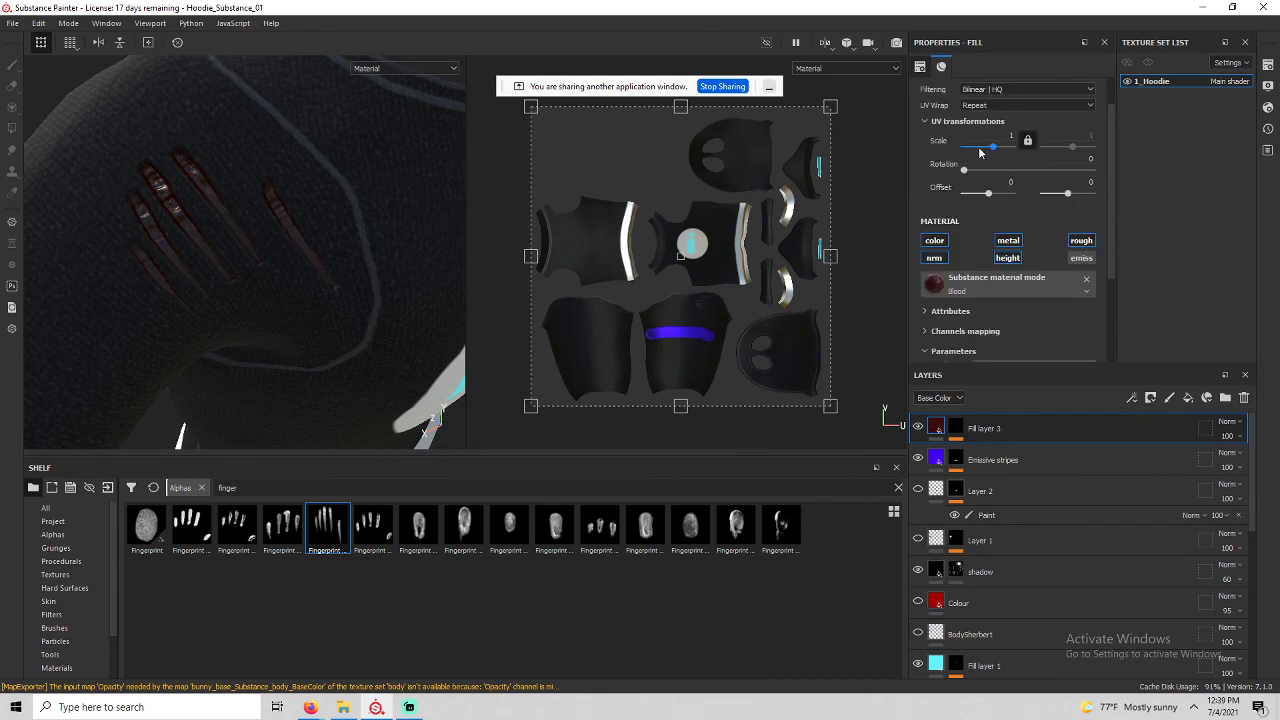
left_click_drag(997, 150, 1003, 150)
left_click_drag(140, 255, 117, 232, "alt")
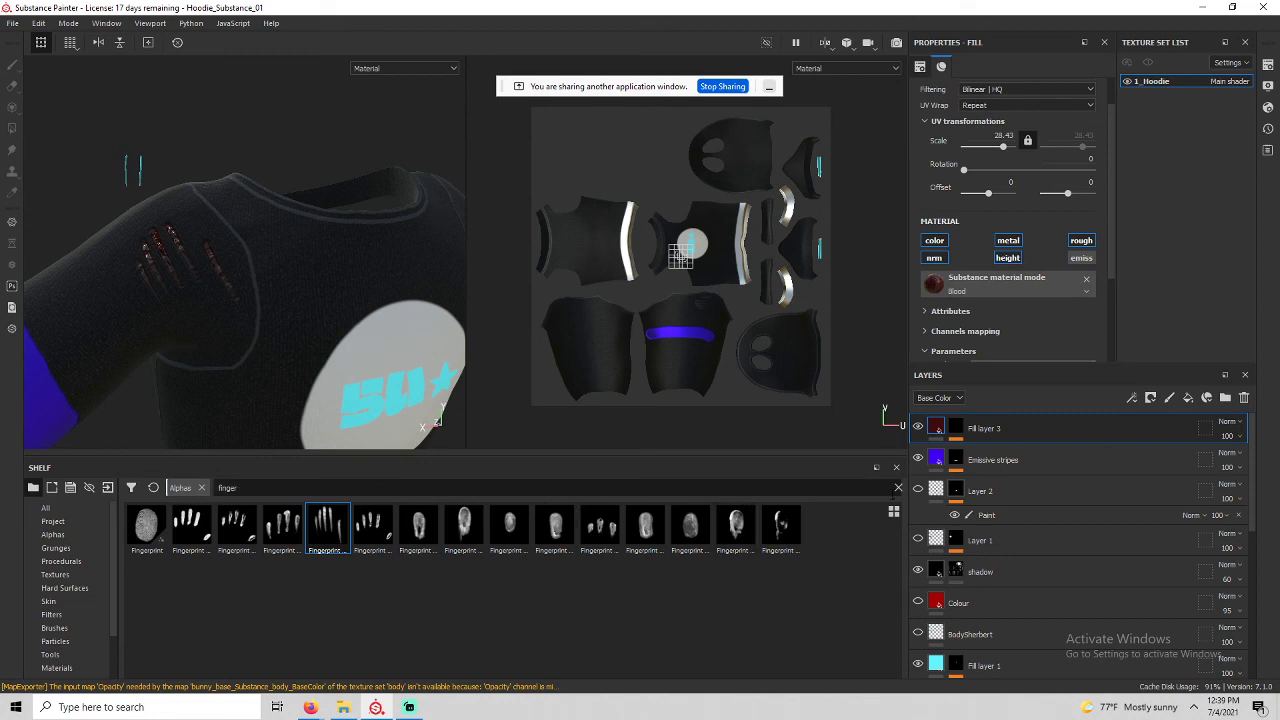
left_click(897, 489)
scroll(403, 632, "down", 10)
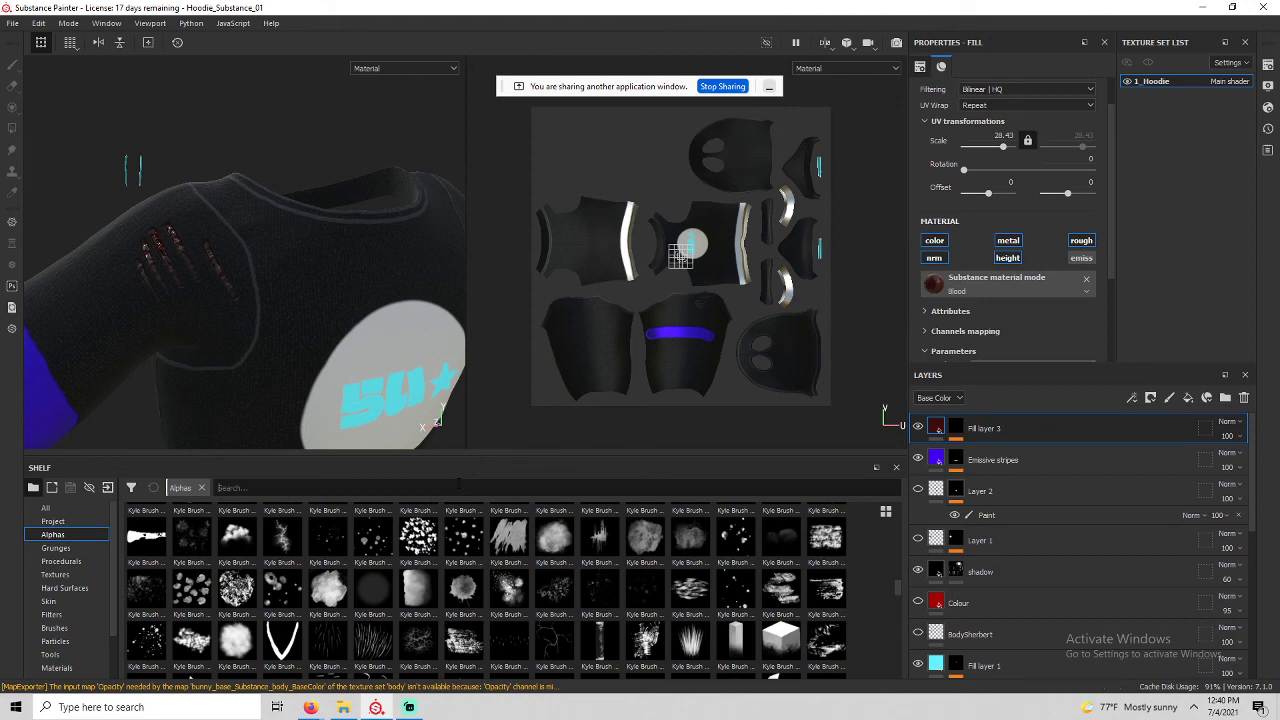
Search the alphas for 'drop', pick Drop Spread, and paint into the blood layer's mask.
type("drop")
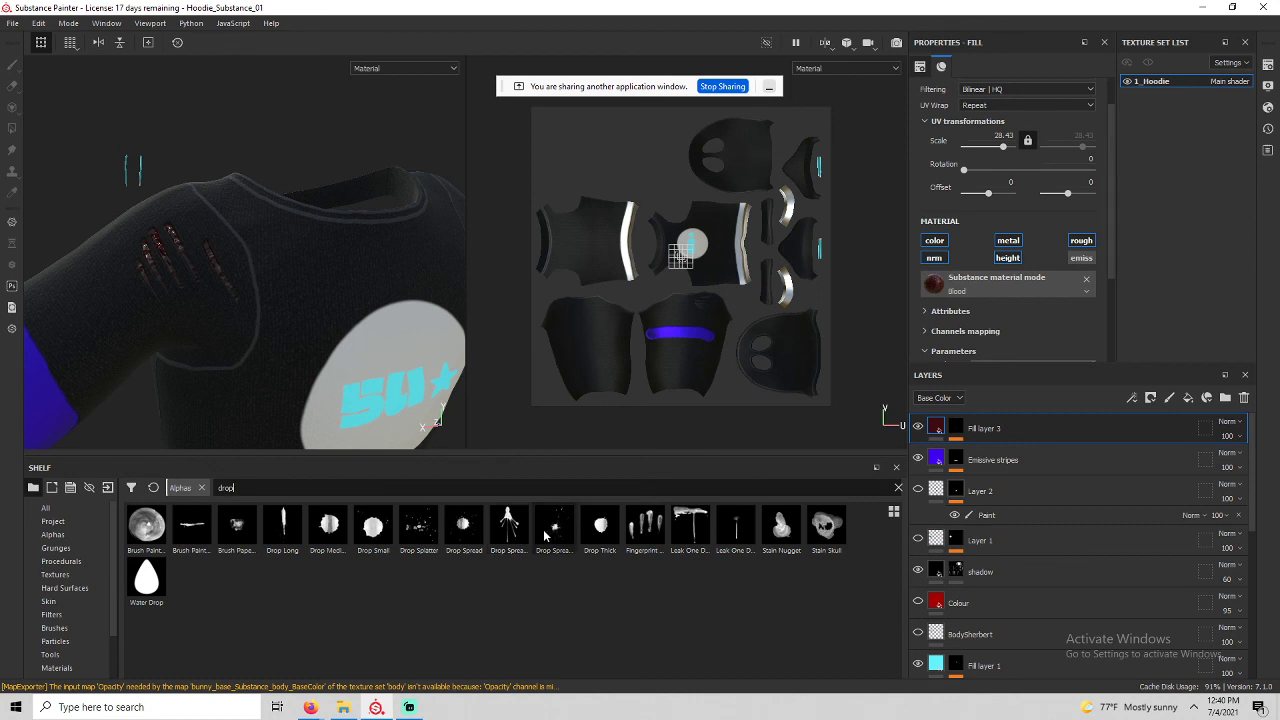
mouse_move(544, 533)
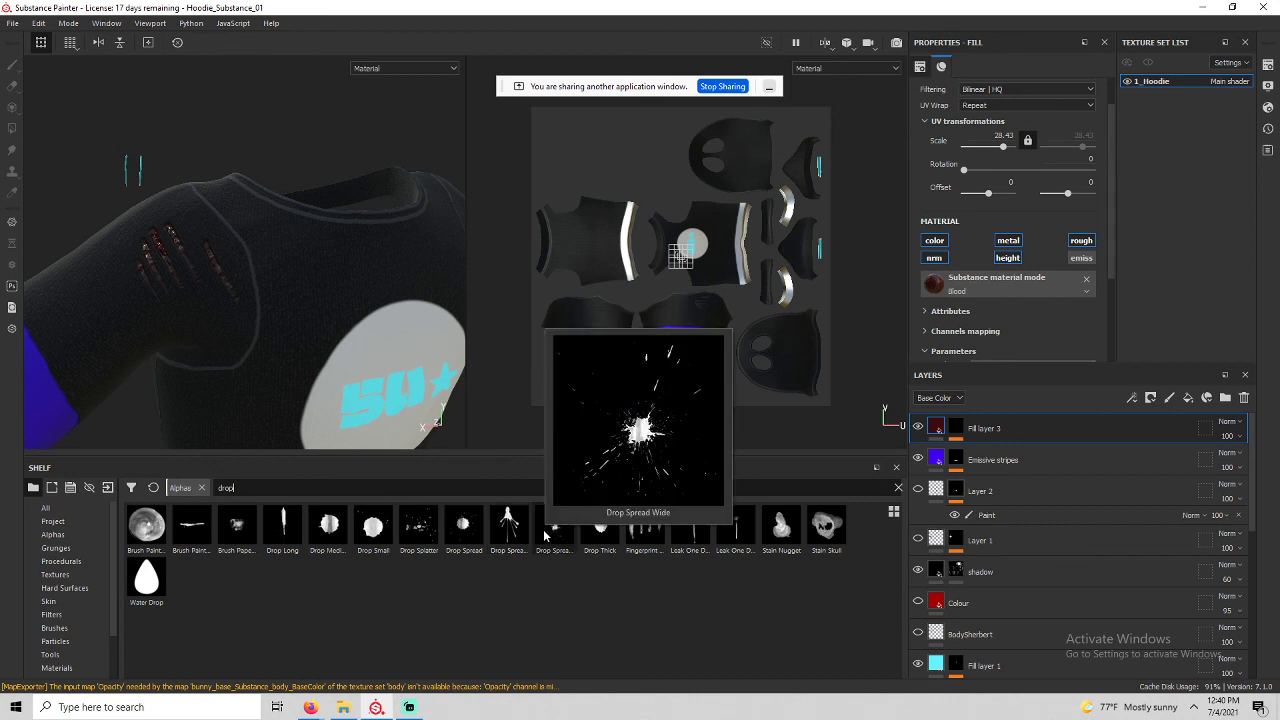
mouse_move(384, 523)
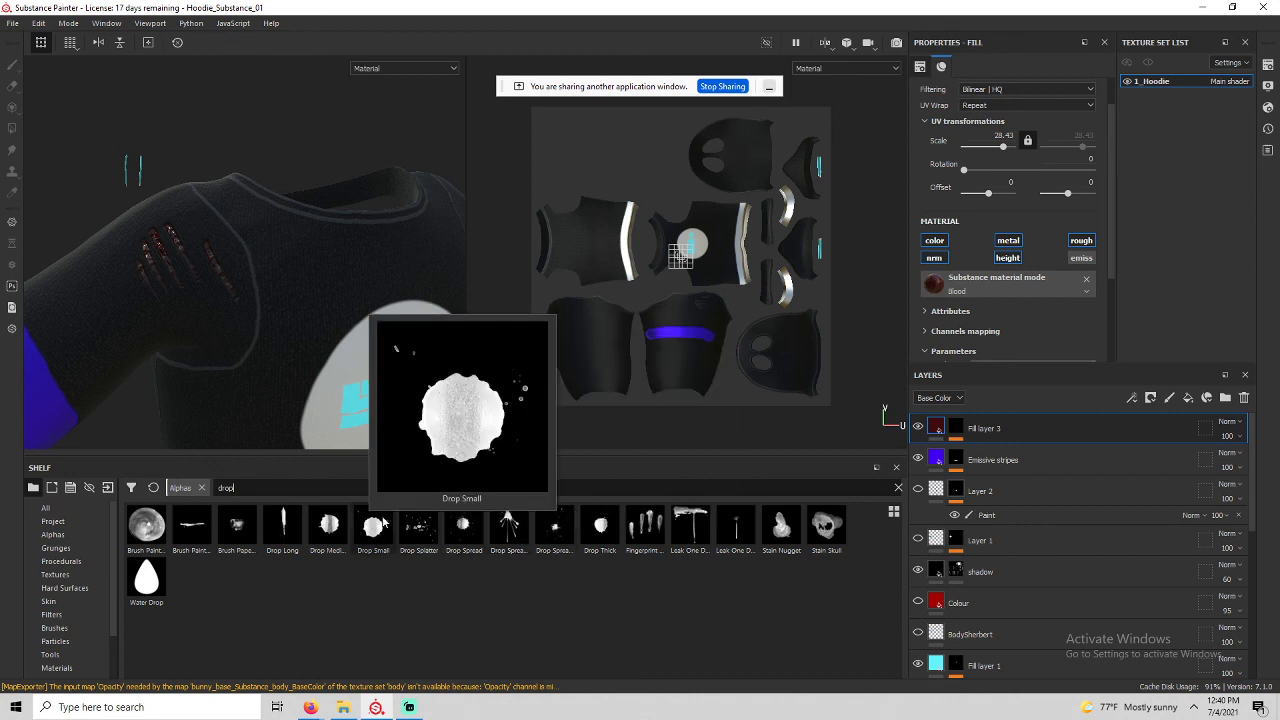
left_click(474, 525)
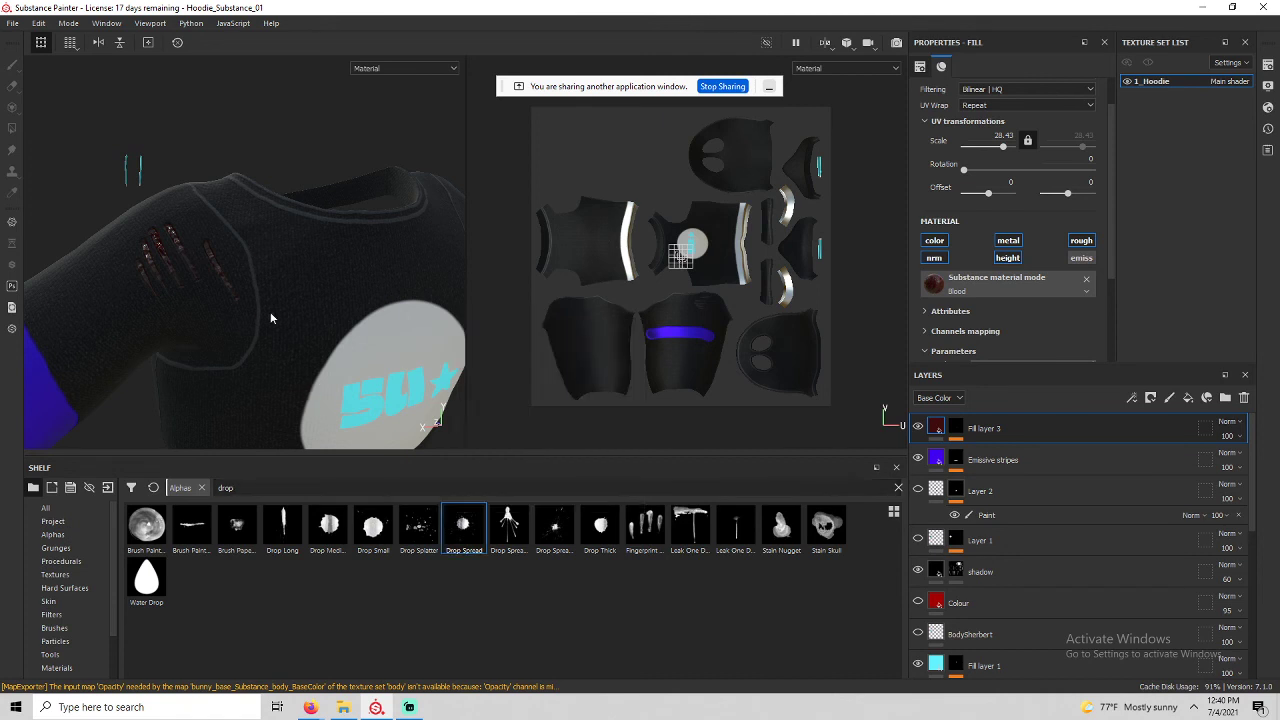
left_click(957, 437)
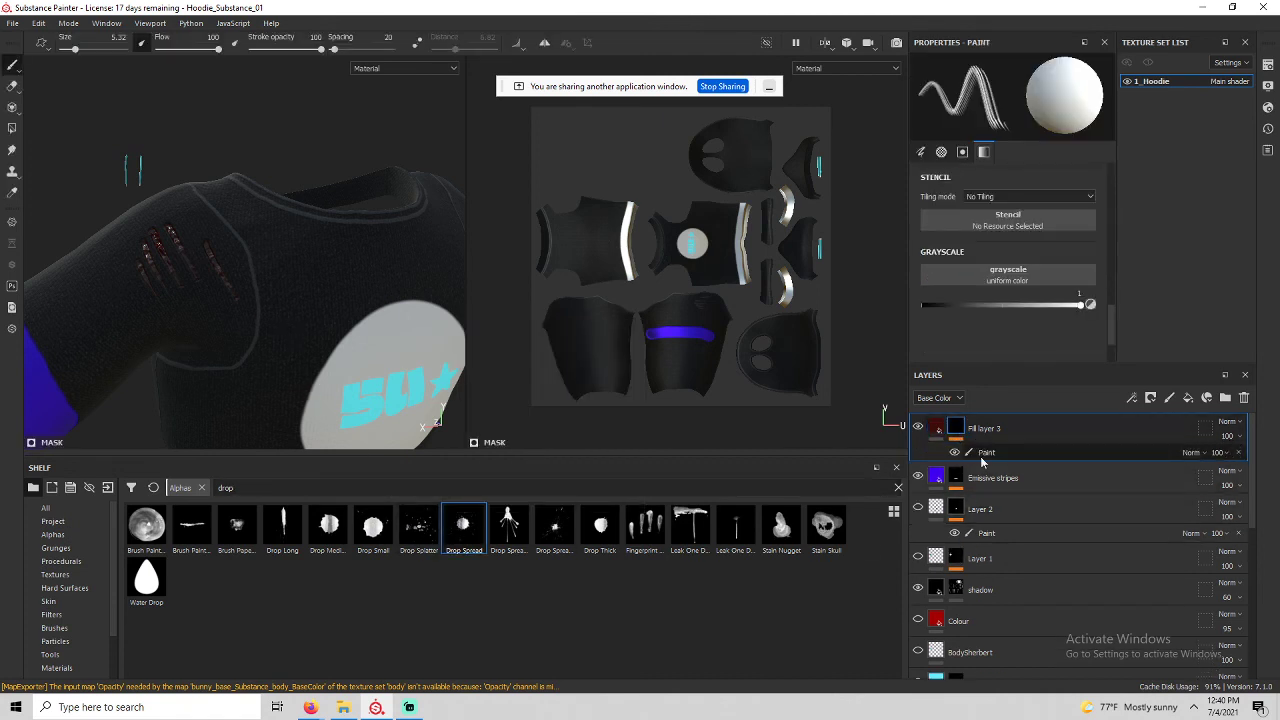
left_click(983, 457)
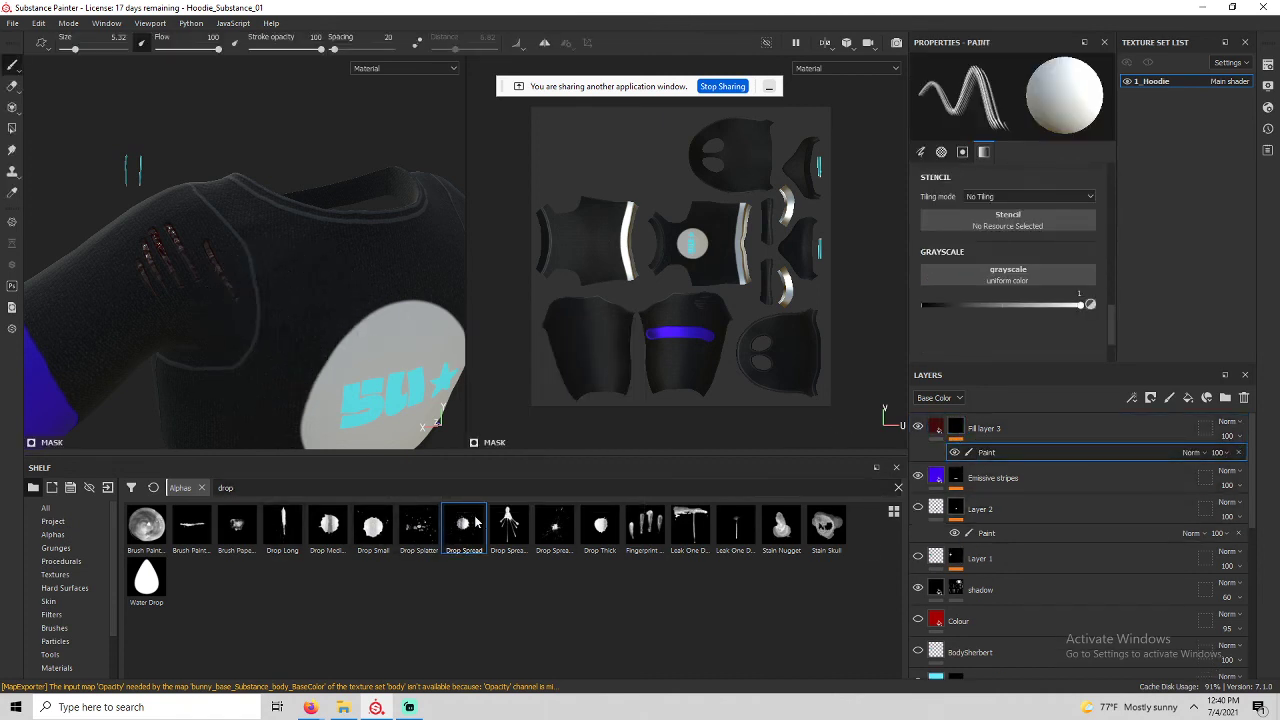
Stamp blood drops on the chest near the emblem, undoing the unwanted extra stamps.
mouse_move(286, 294)
left_mouse_down("alt")
mouse_move(300, 343)
mouse_move(302, 310)
mouse_move(271, 236)
mouse_move(313, 254)
left_mouse_up("alt")
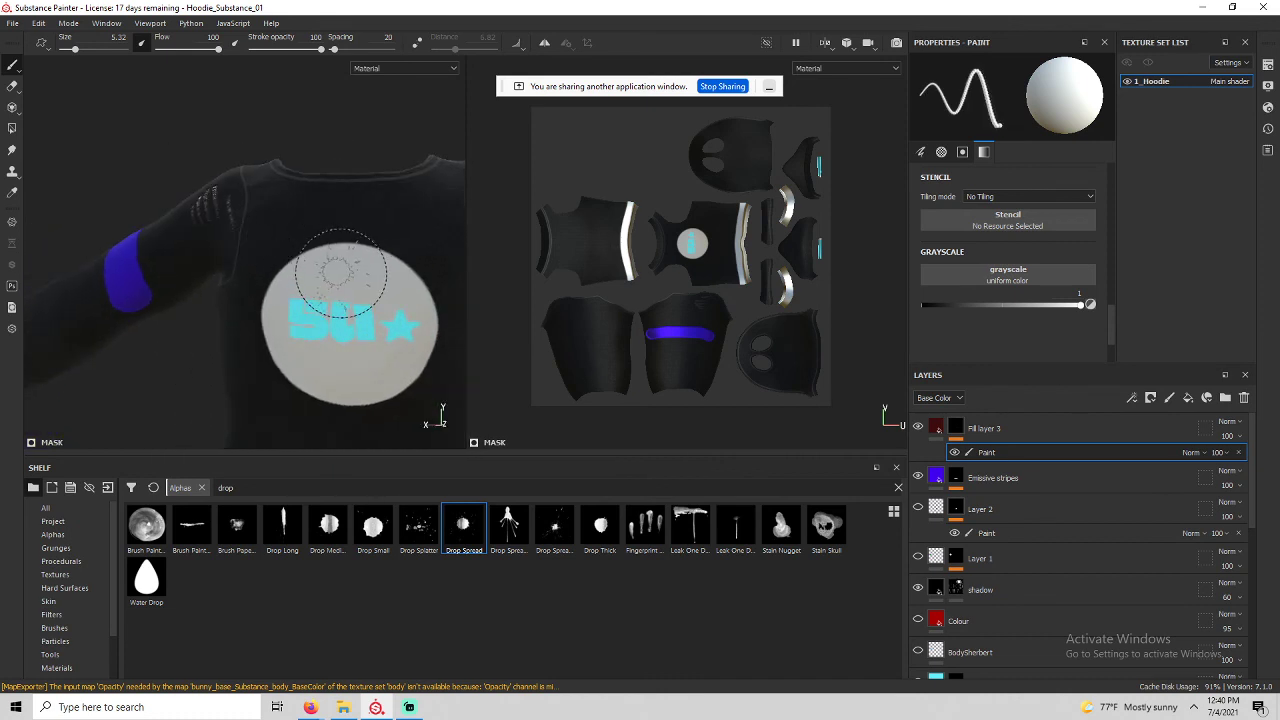
left_click(337, 271)
mouse_move(287, 407)
left_mouse_down("alt")
mouse_move(337, 273)
mouse_move(265, 180)
mouse_move(275, 165)
mouse_move(330, 298)
mouse_move(295, 240)
mouse_move(300, 271)
mouse_move(510, 183)
left_mouse_up("alt")
left_click(289, 173)
left_click(201, 197)
left_click(251, 205)
left_click_drag(394, 271, 435, 211, "alt")
key("ctrl+z")
key("ctrl+z")
scroll(249, 351, "down", 2)
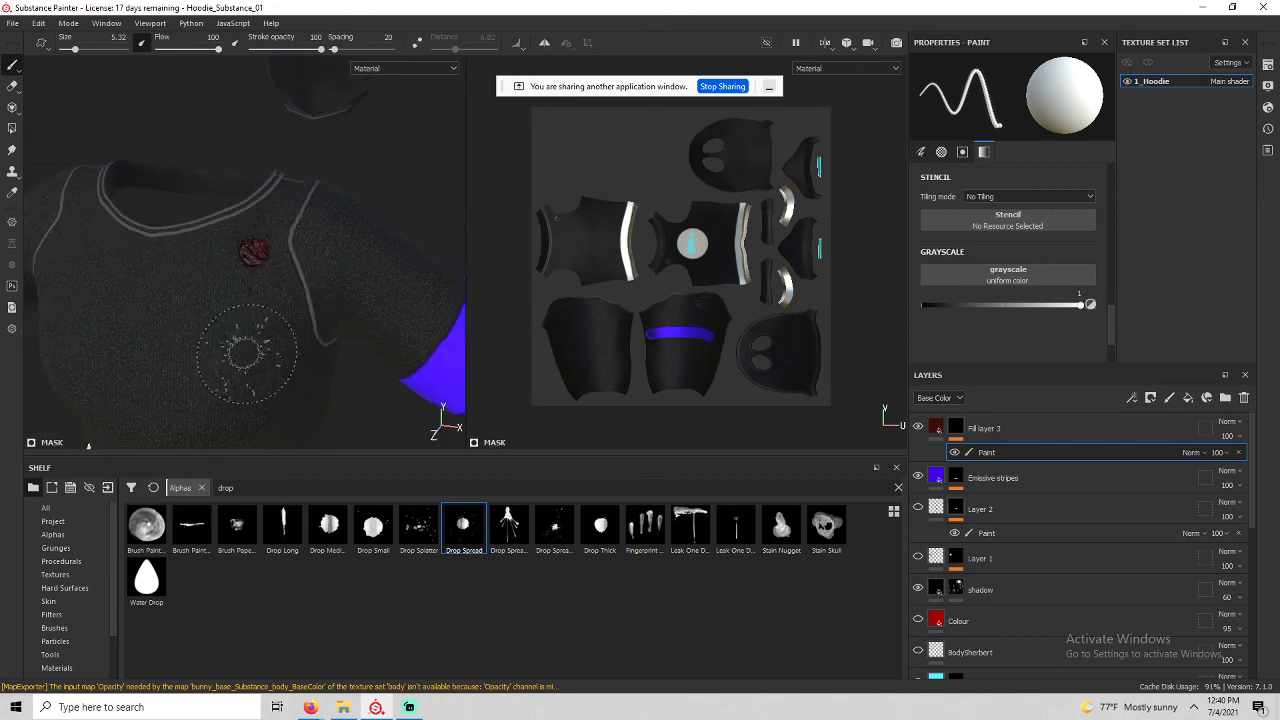
scroll(235, 285, "up", 5)
mouse_move(240, 287)
left_mouse_down("alt")
mouse_move(106, 363)
mouse_move(277, 330)
mouse_move(278, 285)
left_mouse_up("alt")
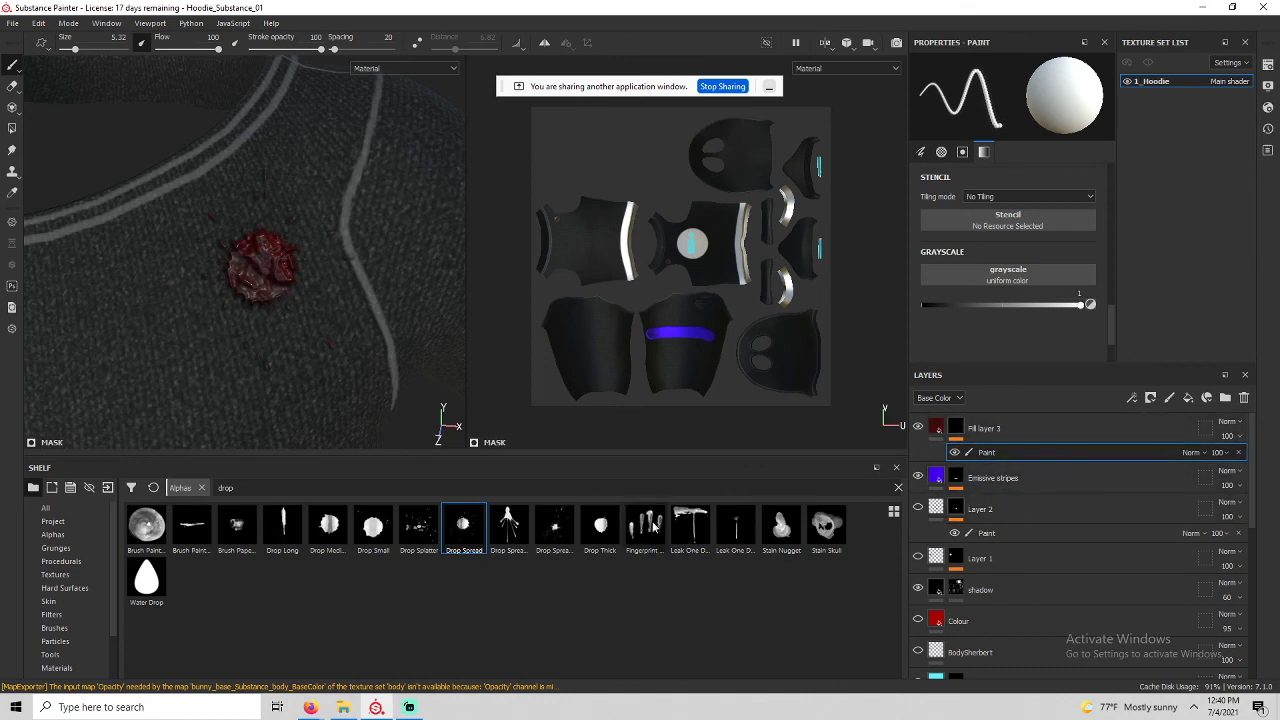
Add a dripping blood mark and a small splat, shrinking the brush to 3.27, then 1.27.
left_click(522, 541)
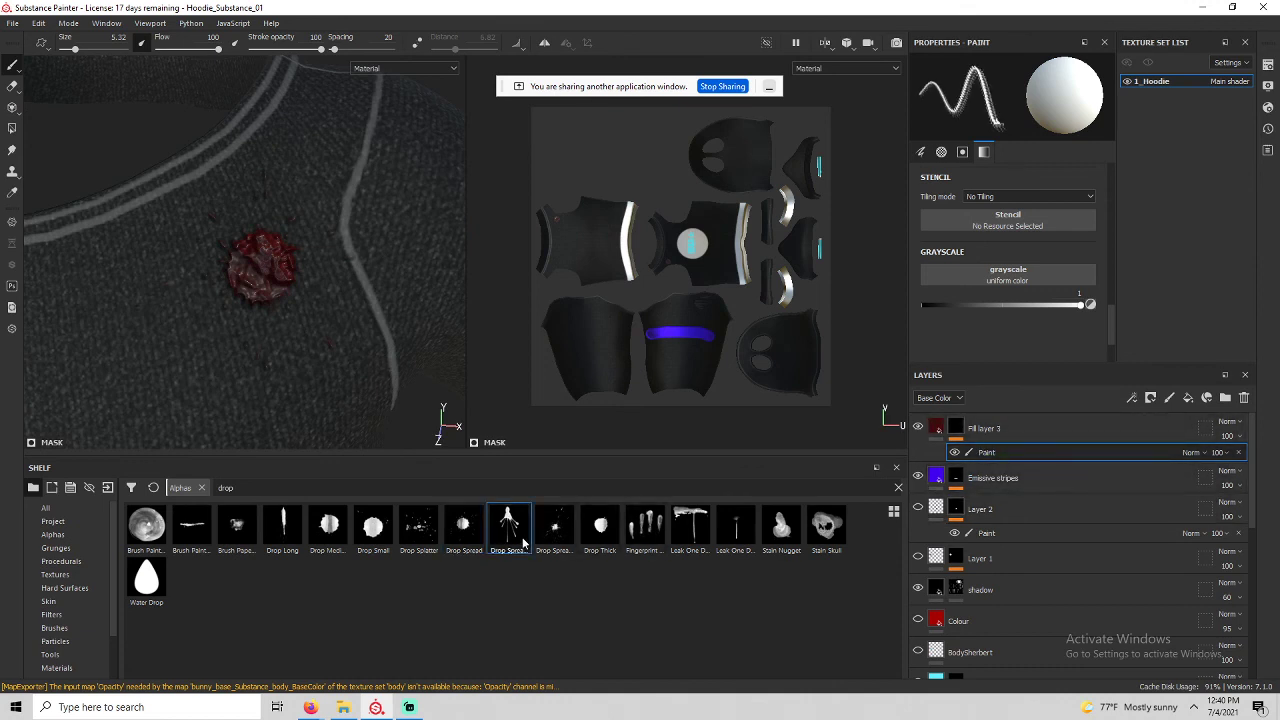
left_click(310, 362)
scroll(410, 442, "down", 1)
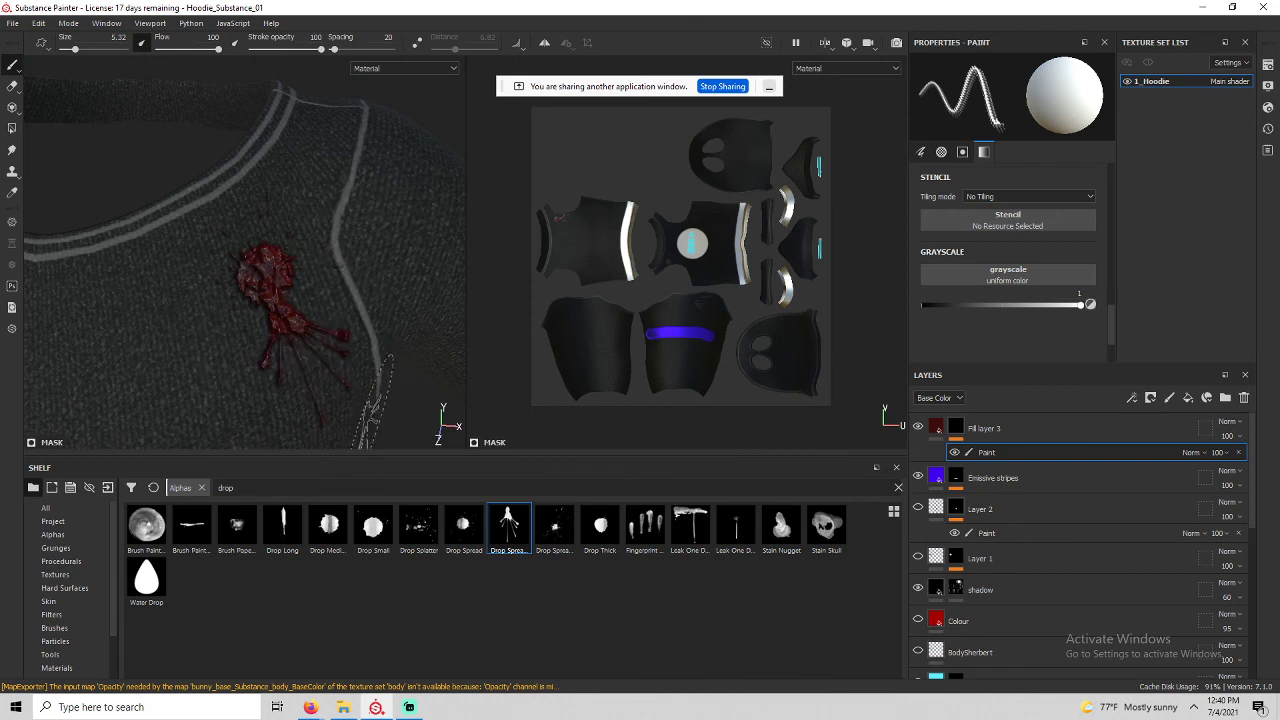
left_click(463, 525)
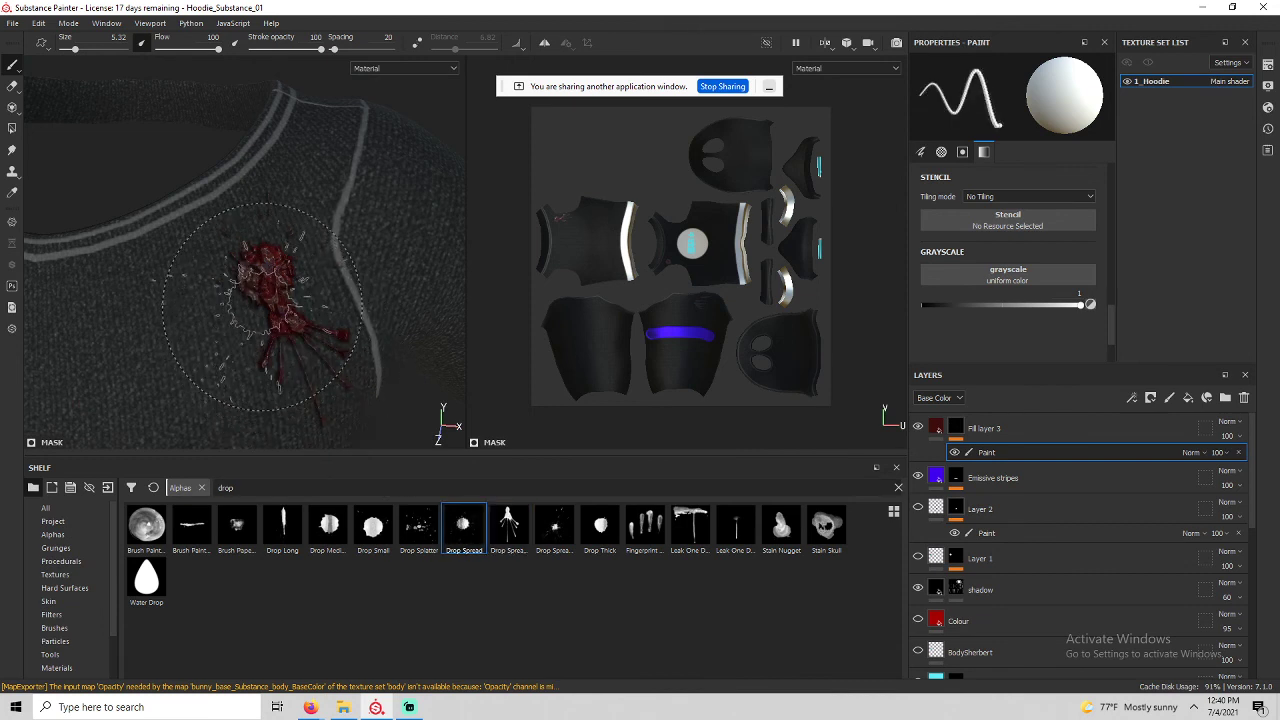
right_click_drag(262, 303, 232, 303, "ctrl")
left_click(253, 289)
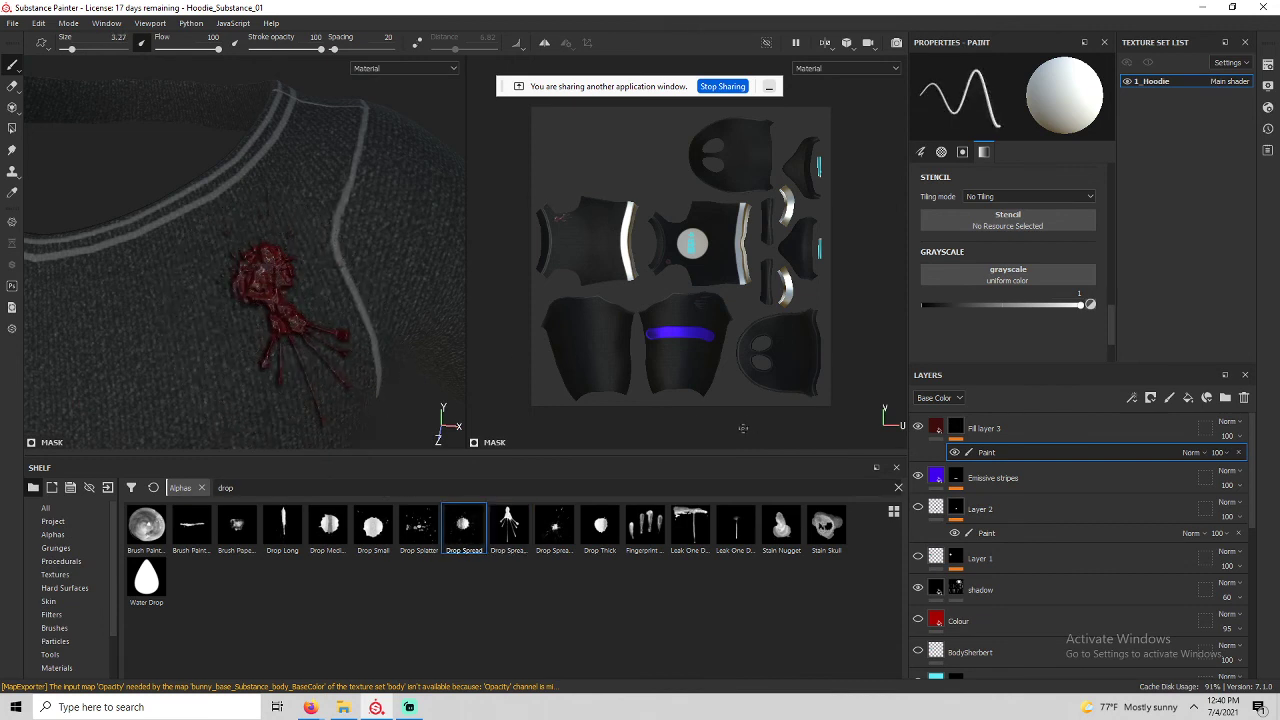
left_click(690, 530)
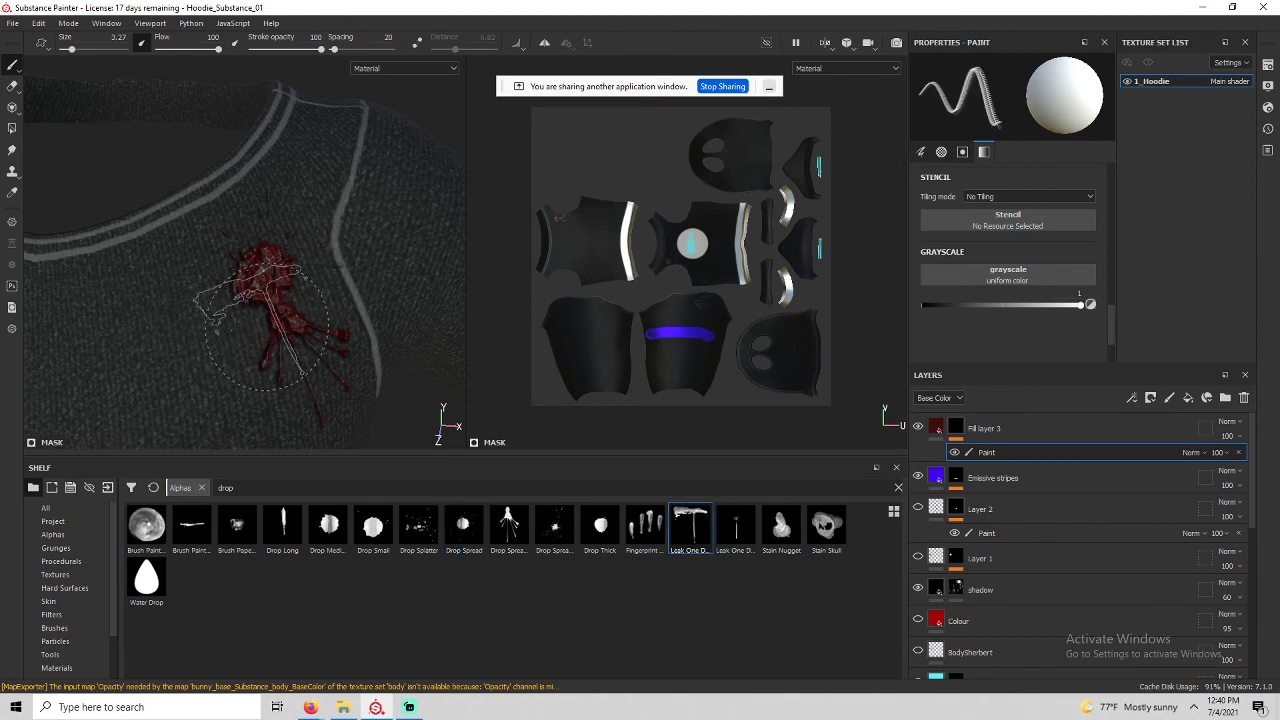
right_click_drag(281, 321, 251, 321, "ctrl")
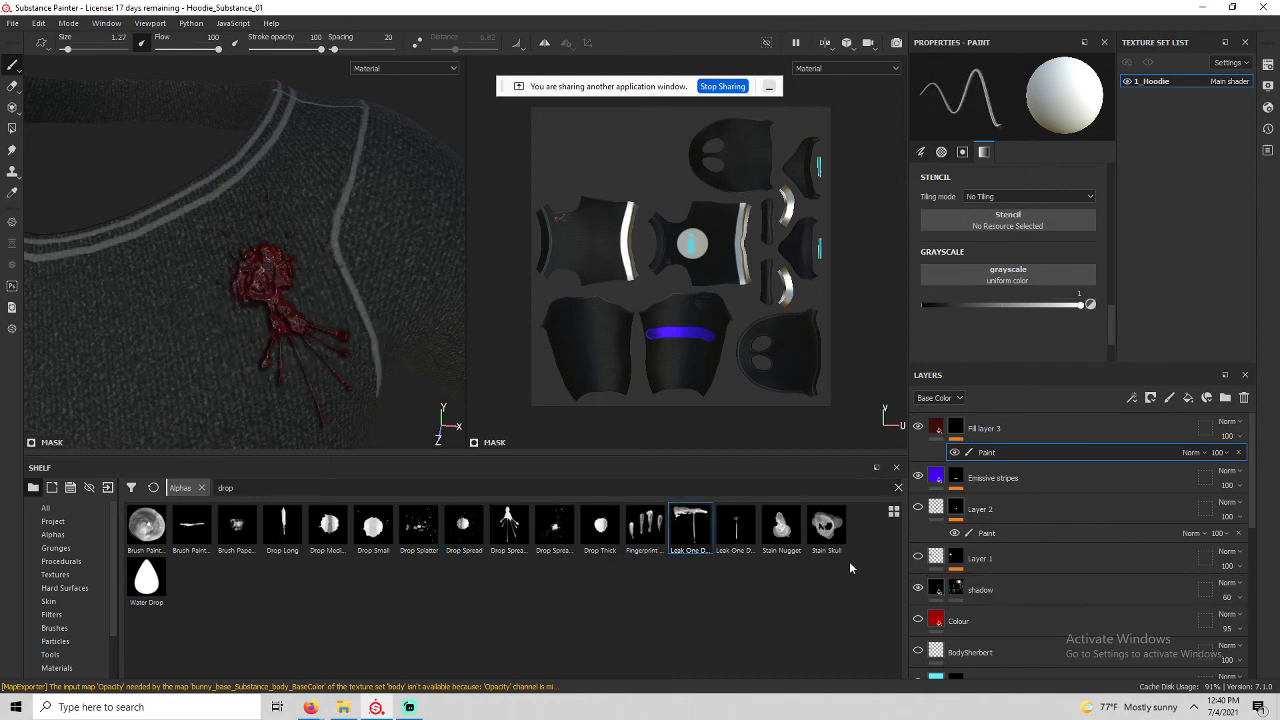
mouse_move(284, 380)
left_mouse_down("alt")
mouse_move(283, 254)
mouse_move(374, 249)
mouse_move(266, 366)
mouse_move(274, 319)
mouse_move(300, 330)
left_mouse_up("alt")
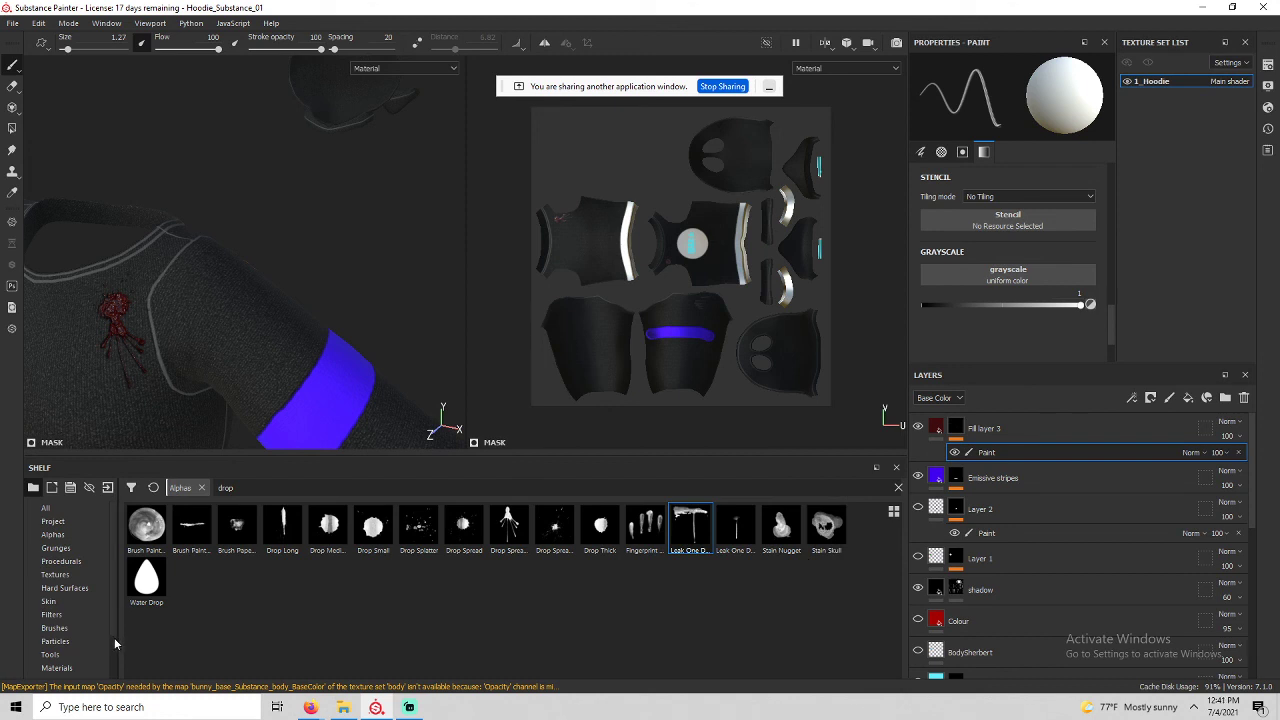
Show the project's own resources in the shelf's Project category.
left_click_drag(114, 625, 117, 681)
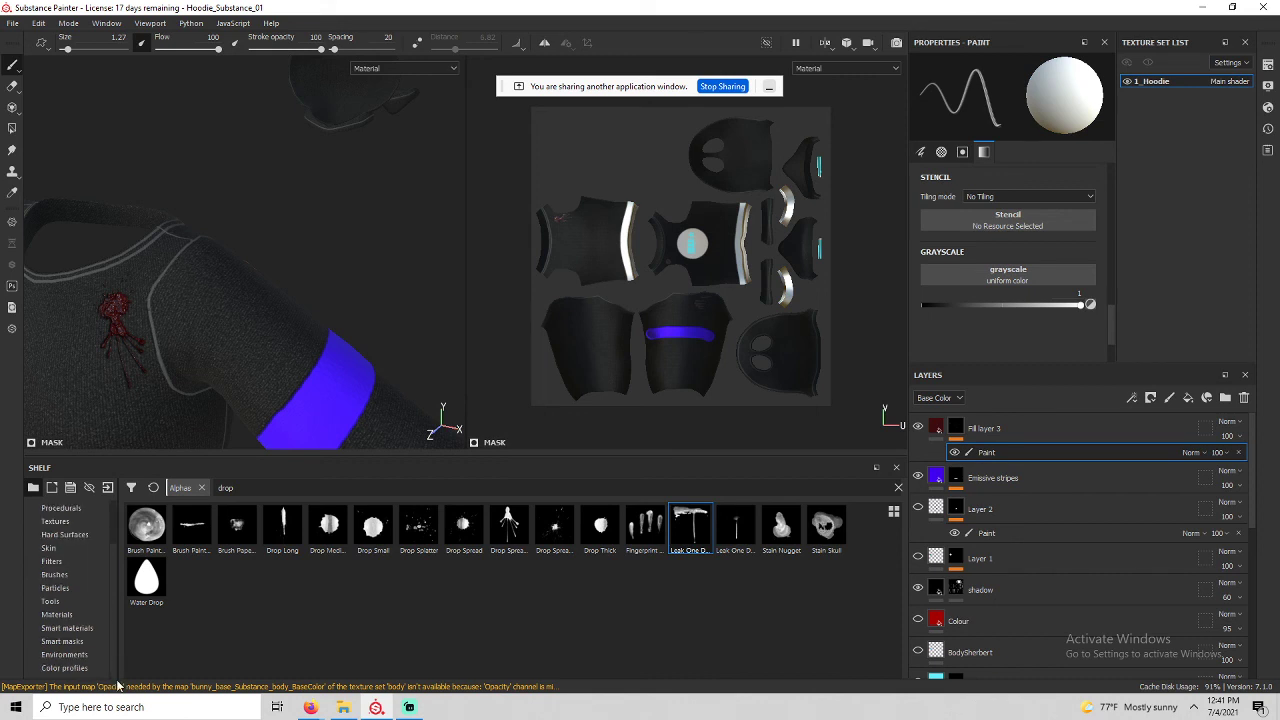
scroll(90, 620, "up", 3)
left_click(53, 521)
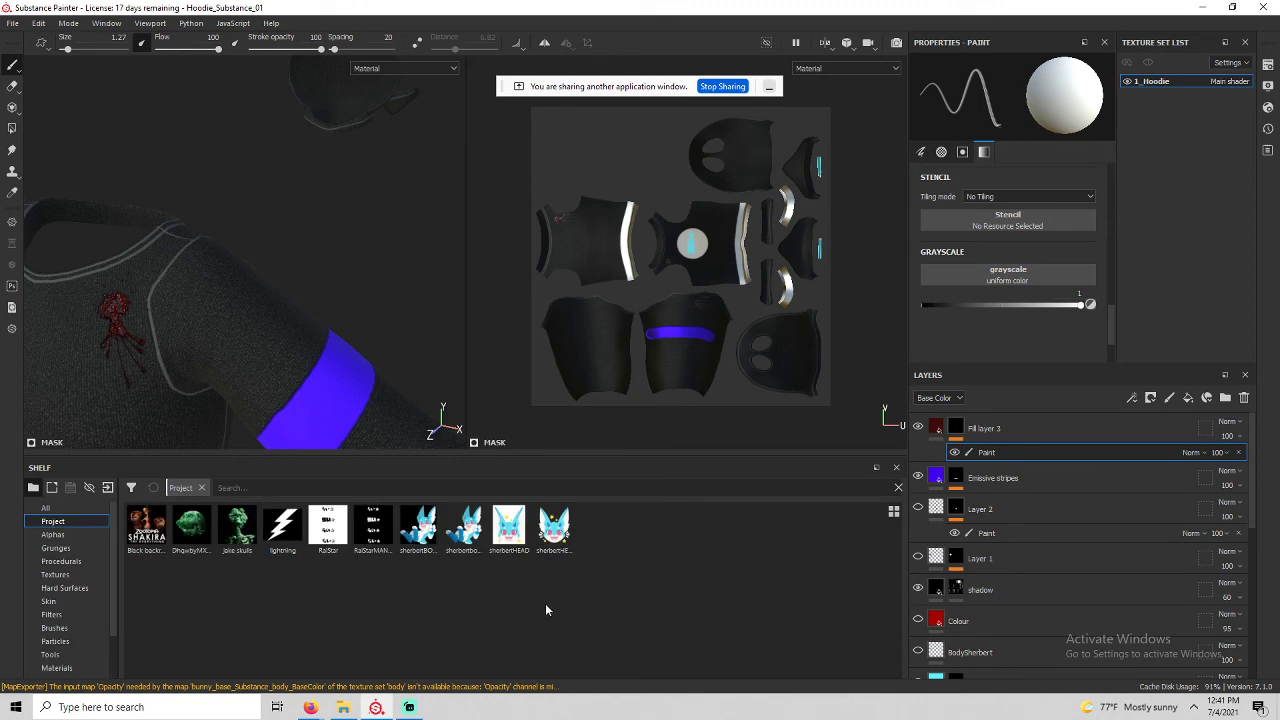
Minimise Streamlabs OBS and bring the Firefox Google Meet call to the front.
left_click(409, 707)
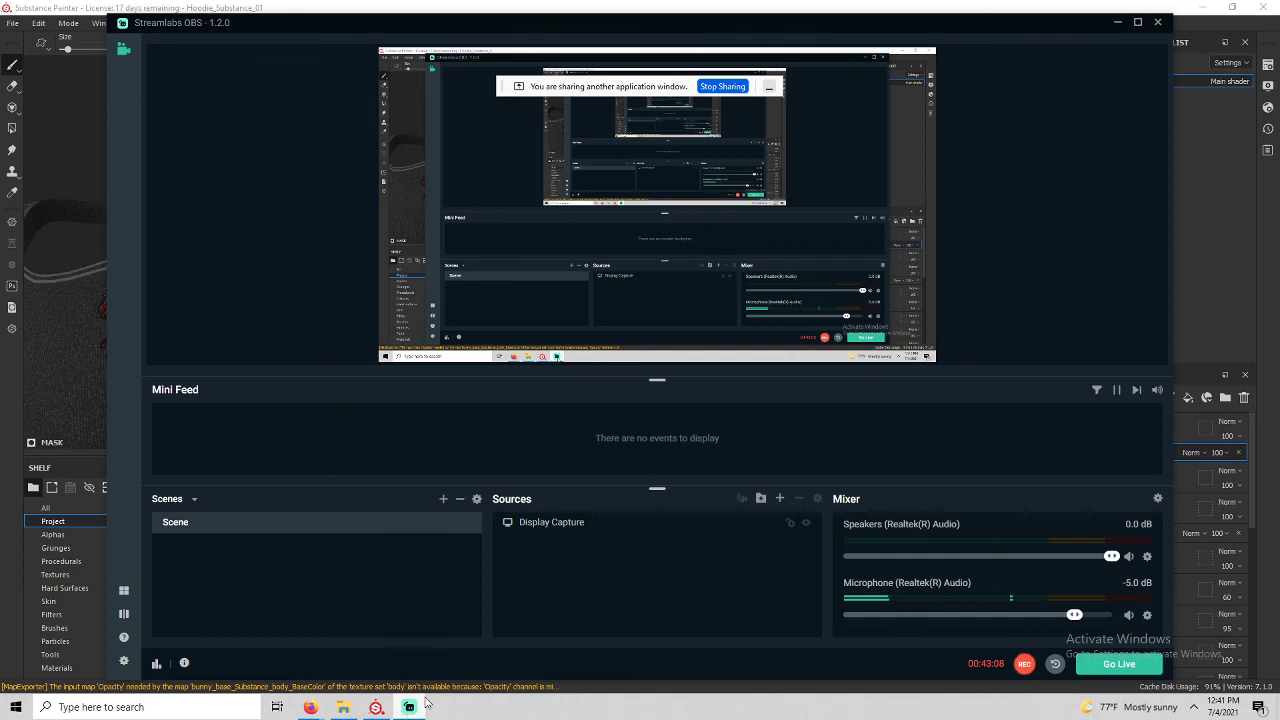
left_click(409, 707)
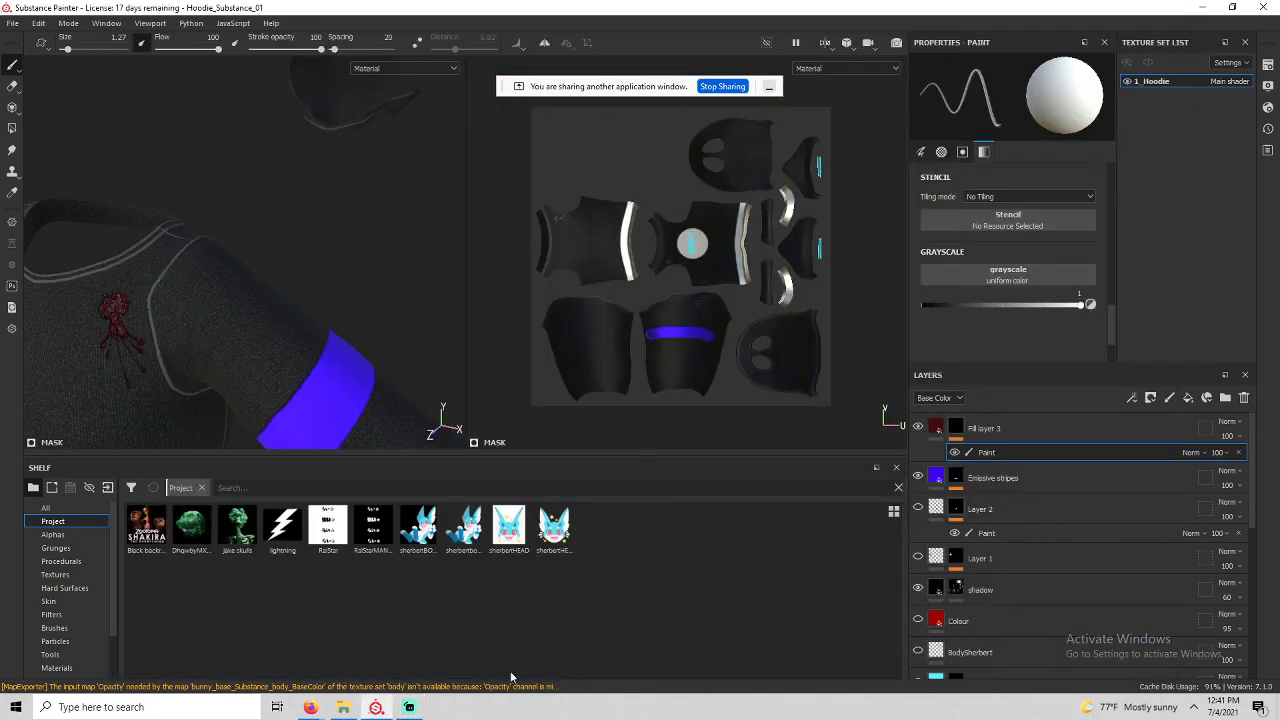
mouse_move(310, 707)
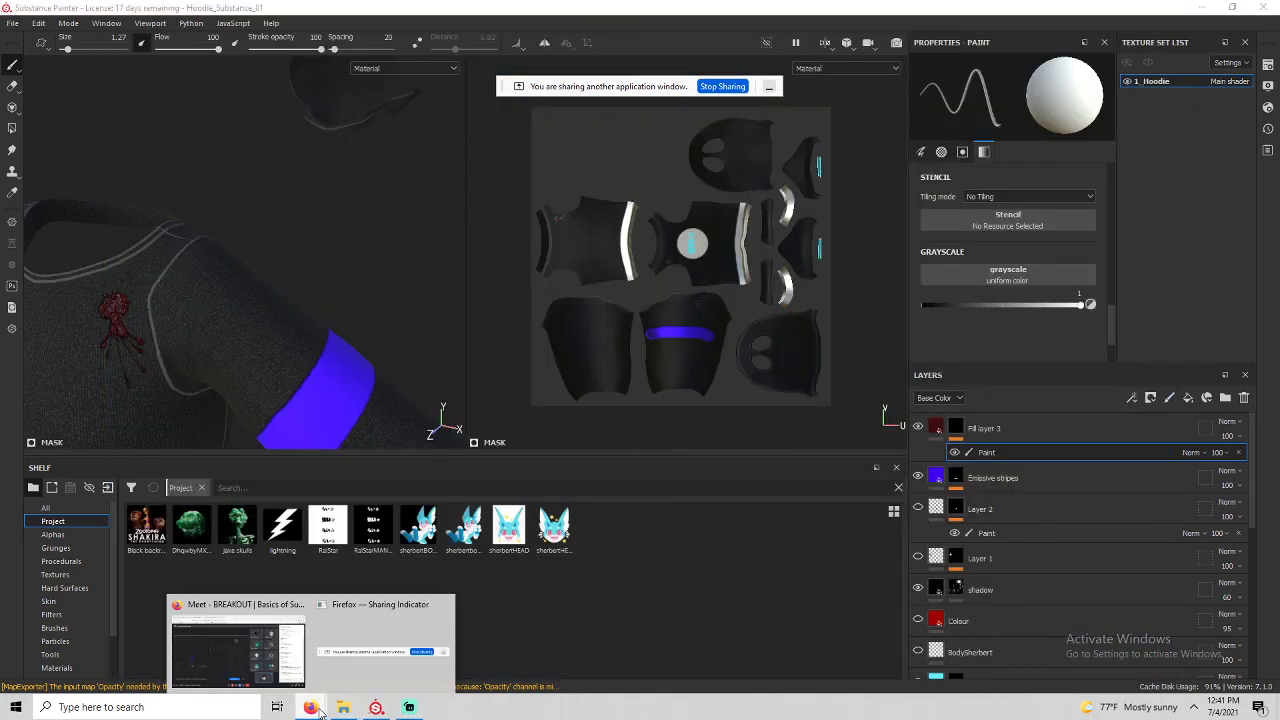
left_click(306, 672)
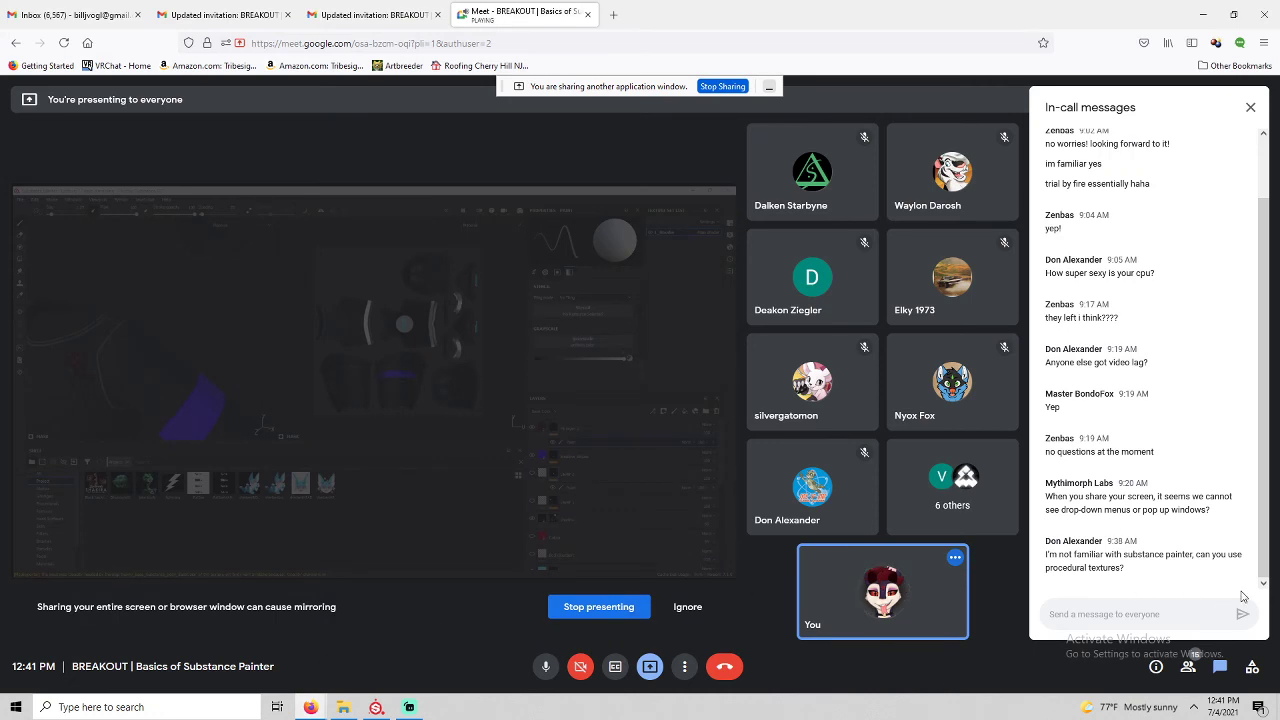